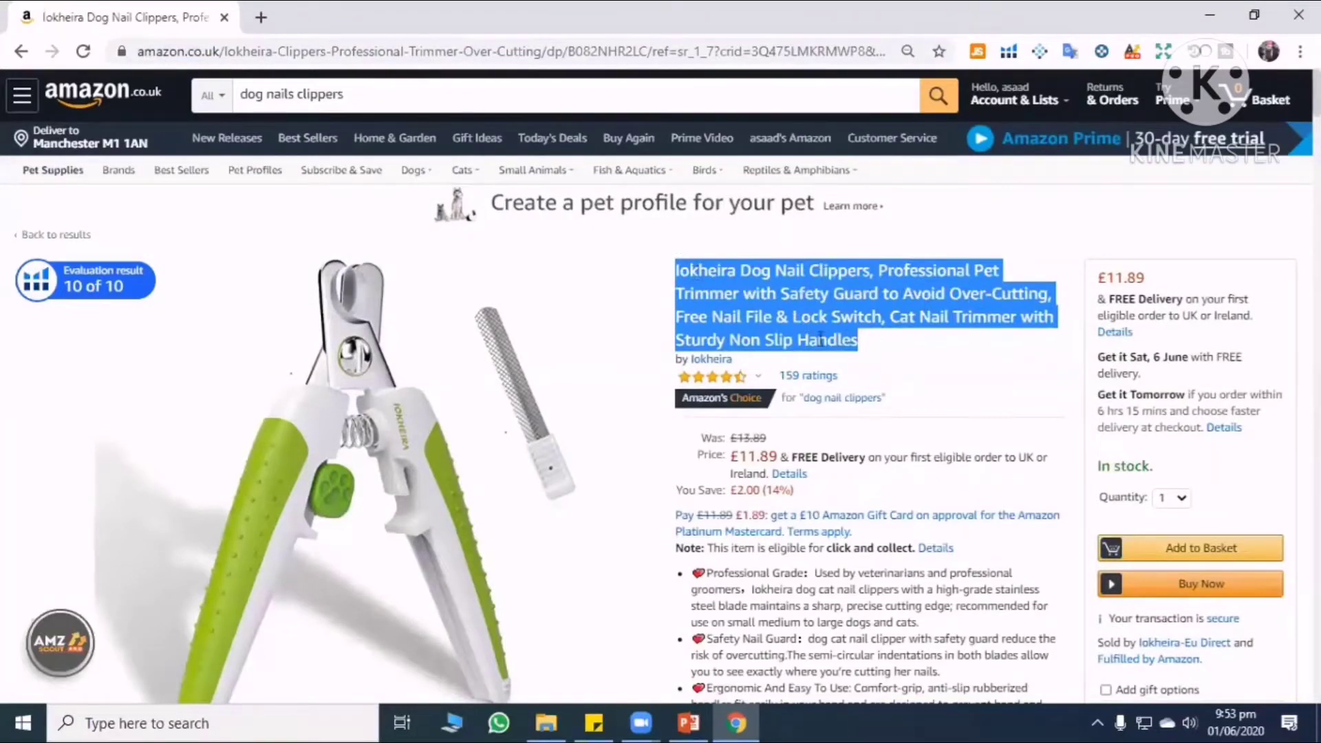
left_click(867, 347)
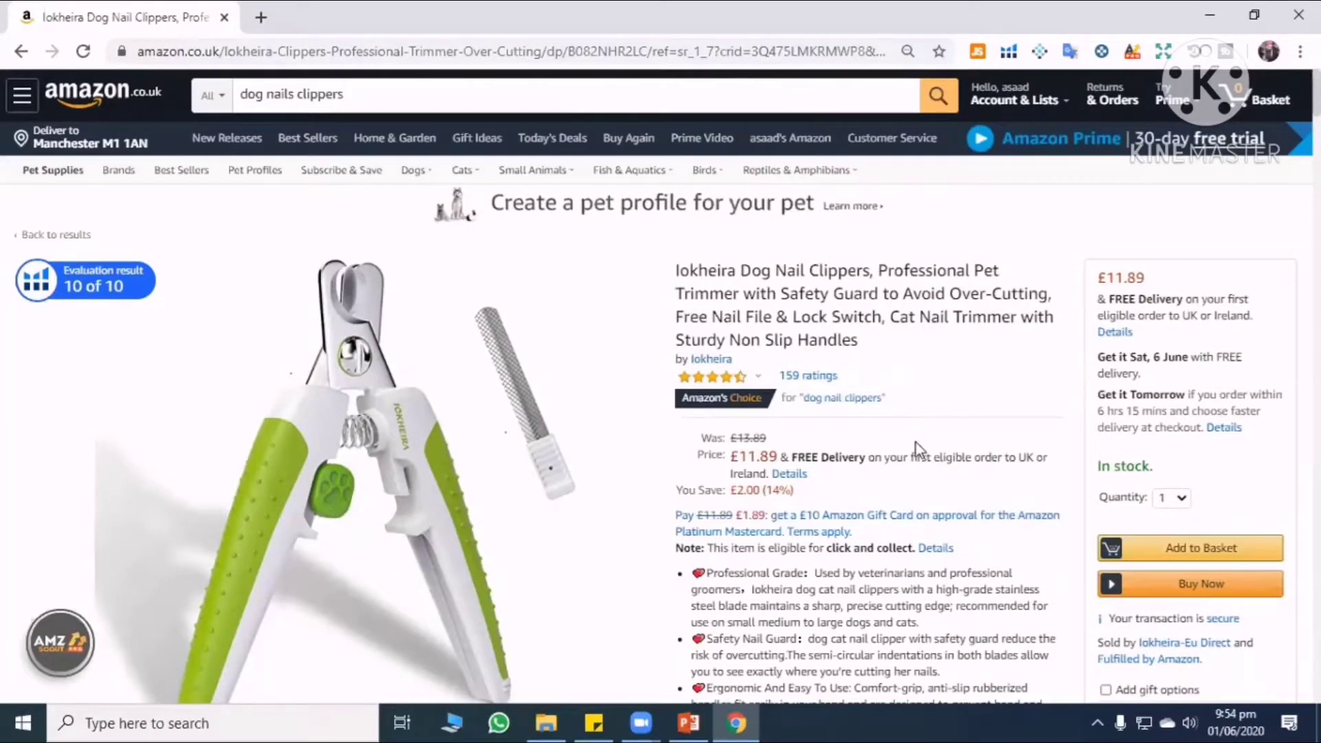
scroll(811, 441, "down", 1)
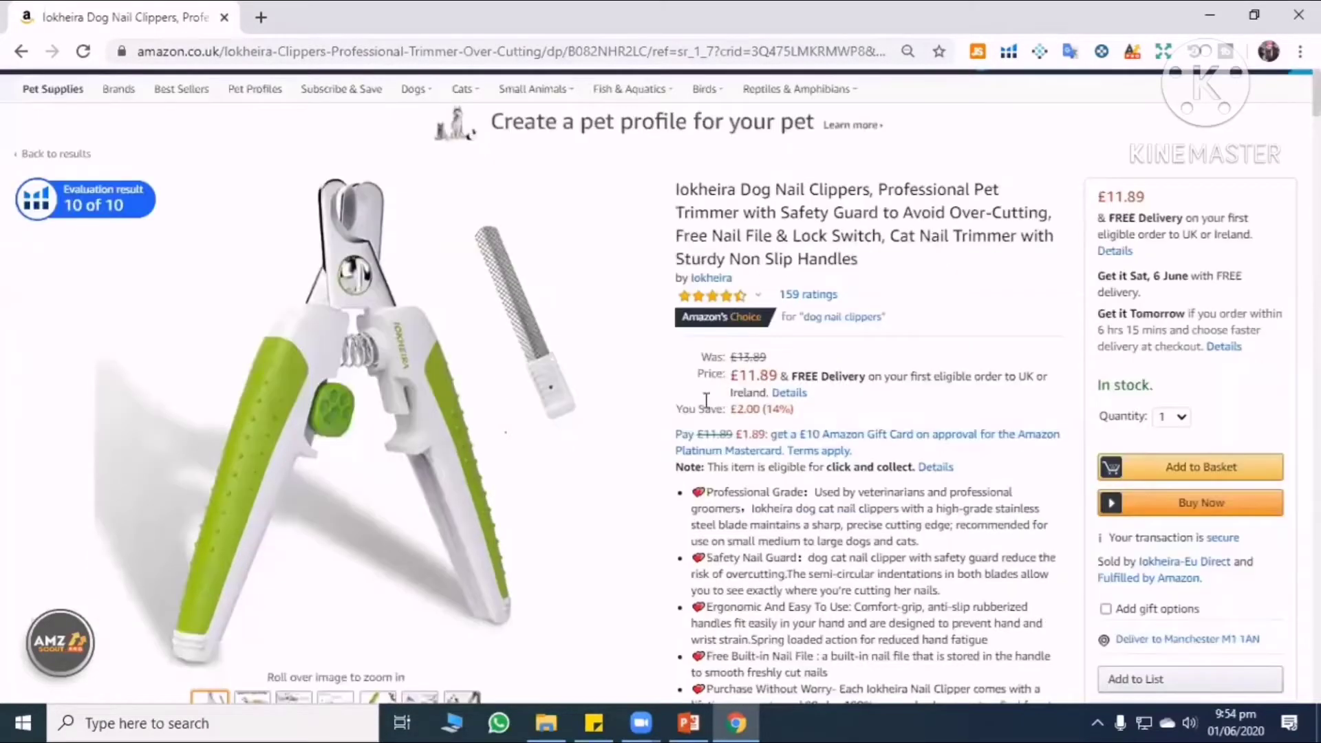
scroll(707, 400, "down", 1)
scroll(717, 232, "down", 2)
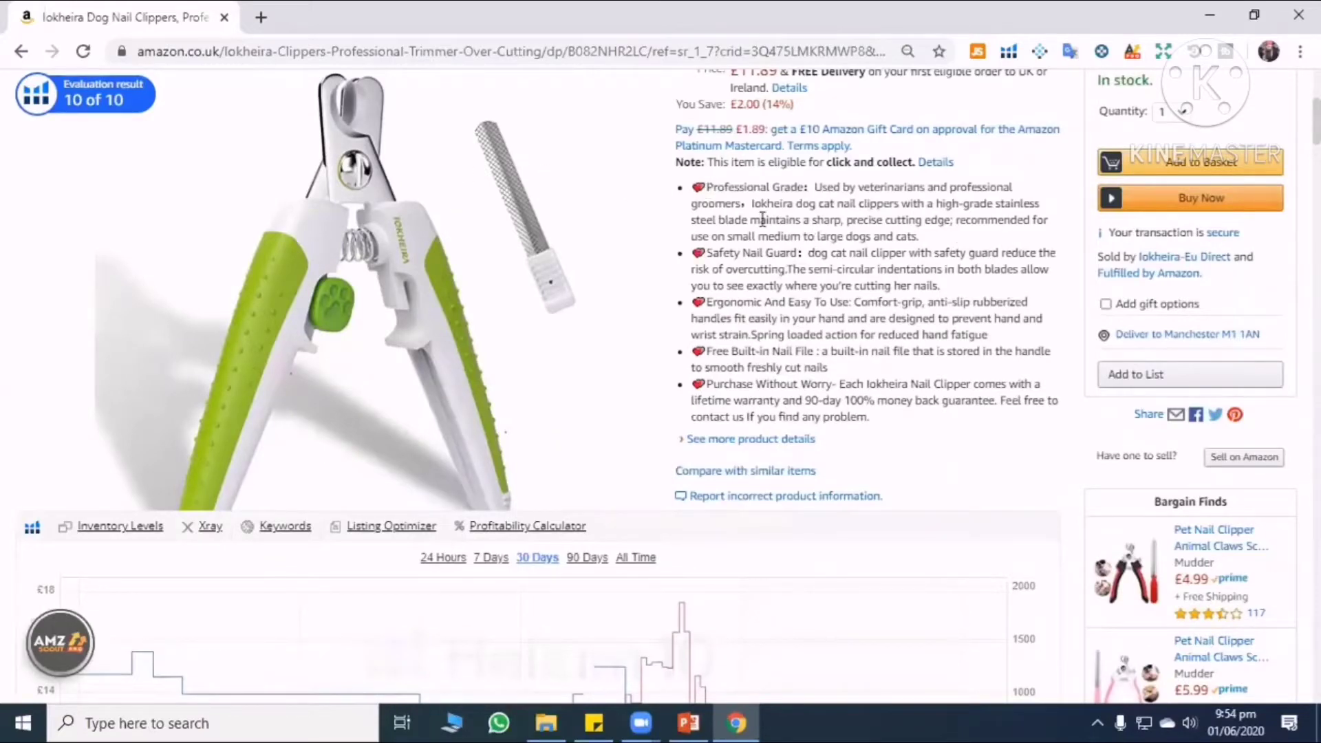
left_click_drag(718, 187, 751, 192)
left_click_drag(731, 254, 766, 254)
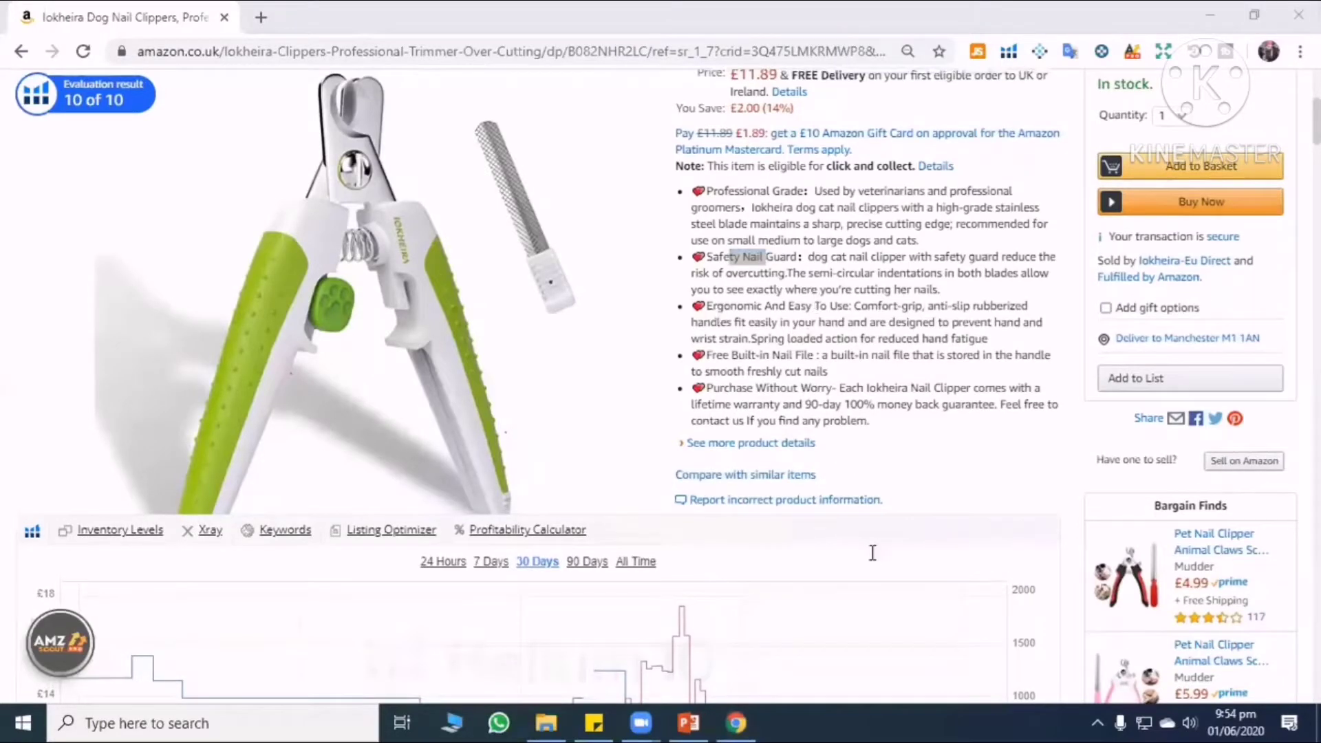
scroll(798, 319, "up", 5)
scroll(799, 318, "down", 5)
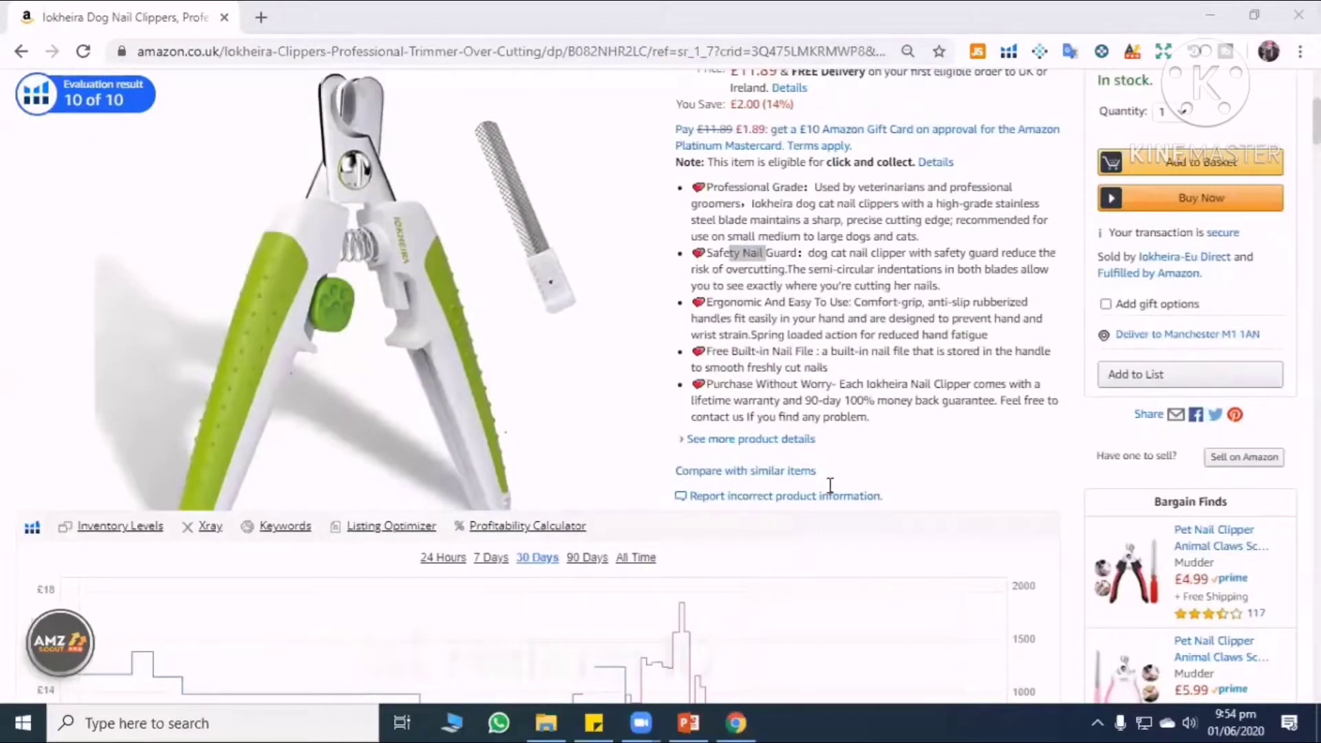
scroll(798, 385, "up", 3)
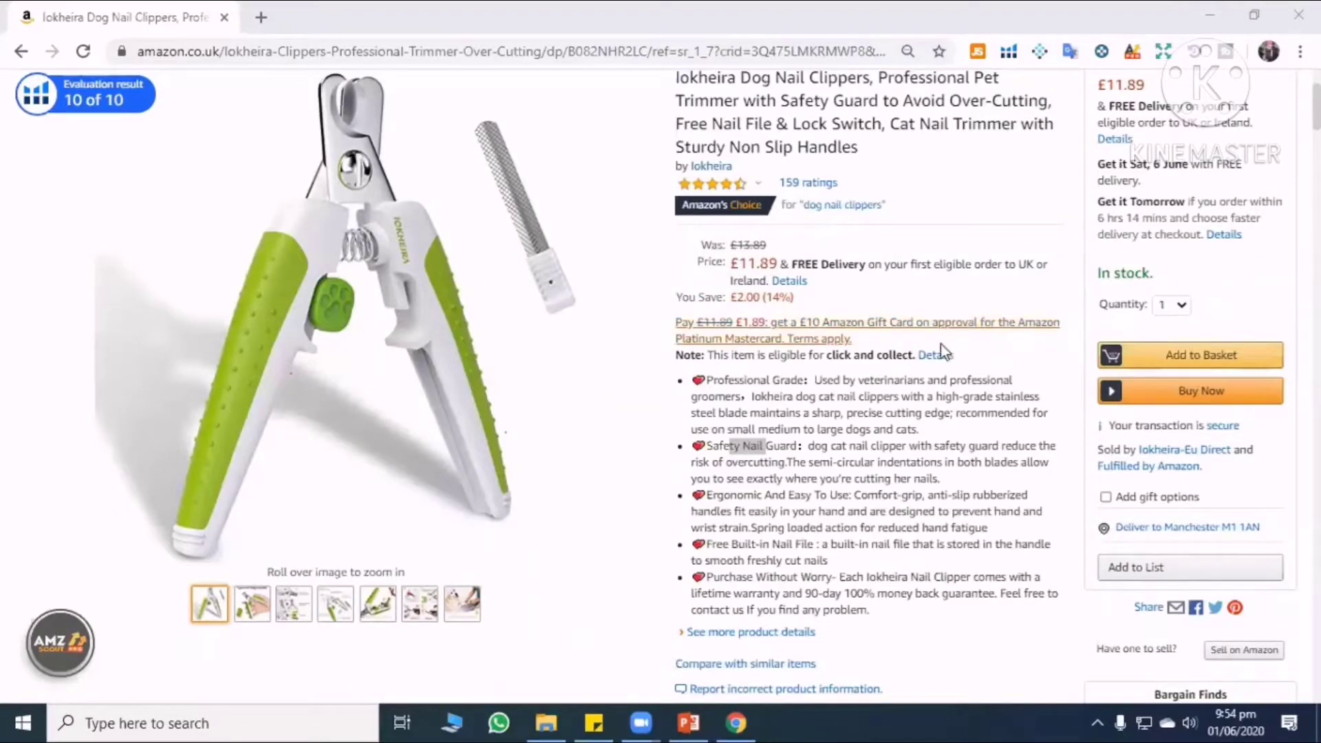
scroll(940, 348, "down", 4)
scroll(466, 546, "down", 7)
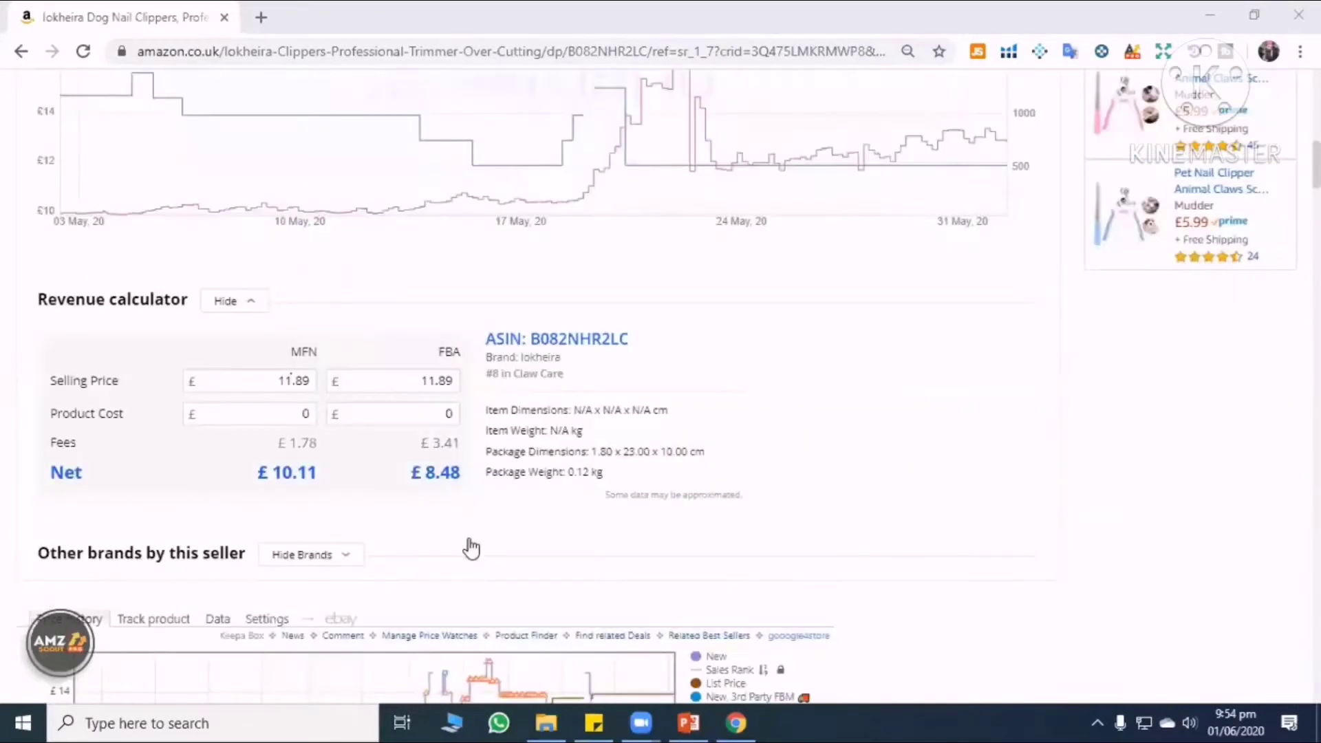
scroll(254, 617, "up", 8)
scroll(245, 616, "up", 3)
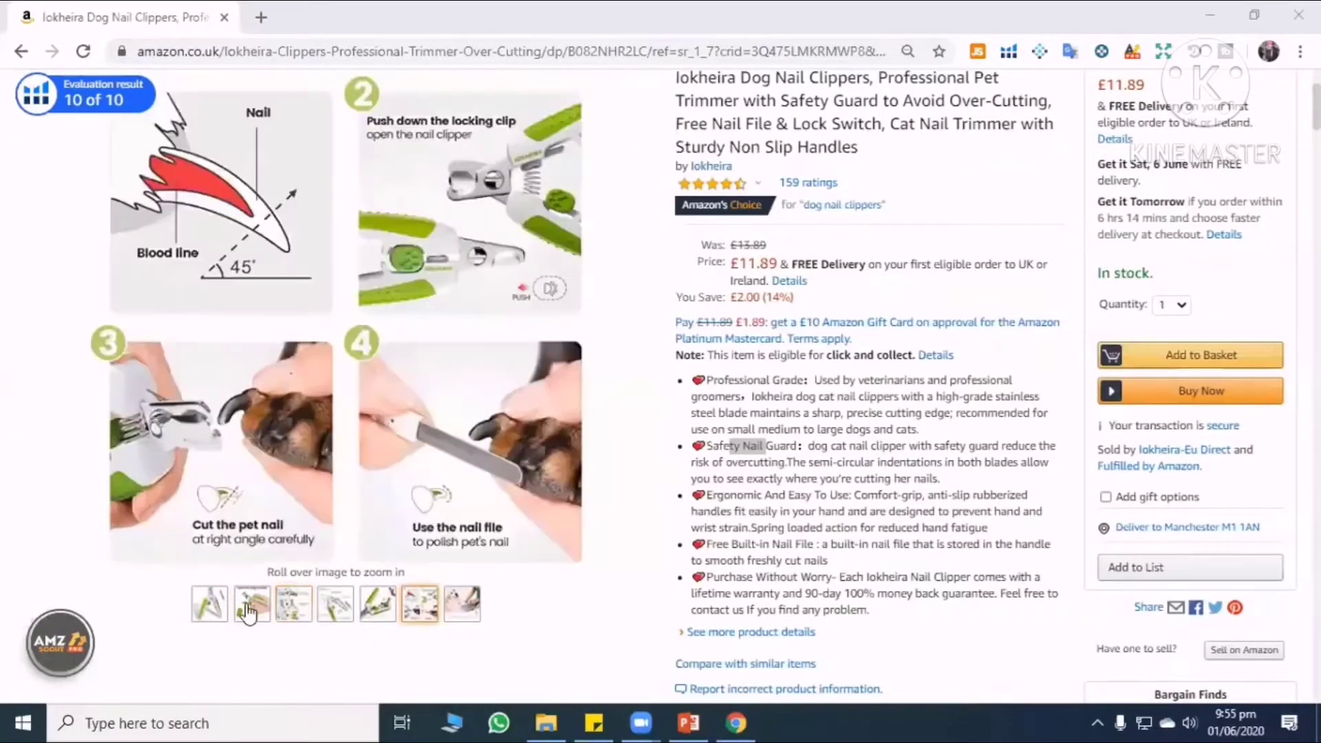
scroll(963, 379, "up", 1)
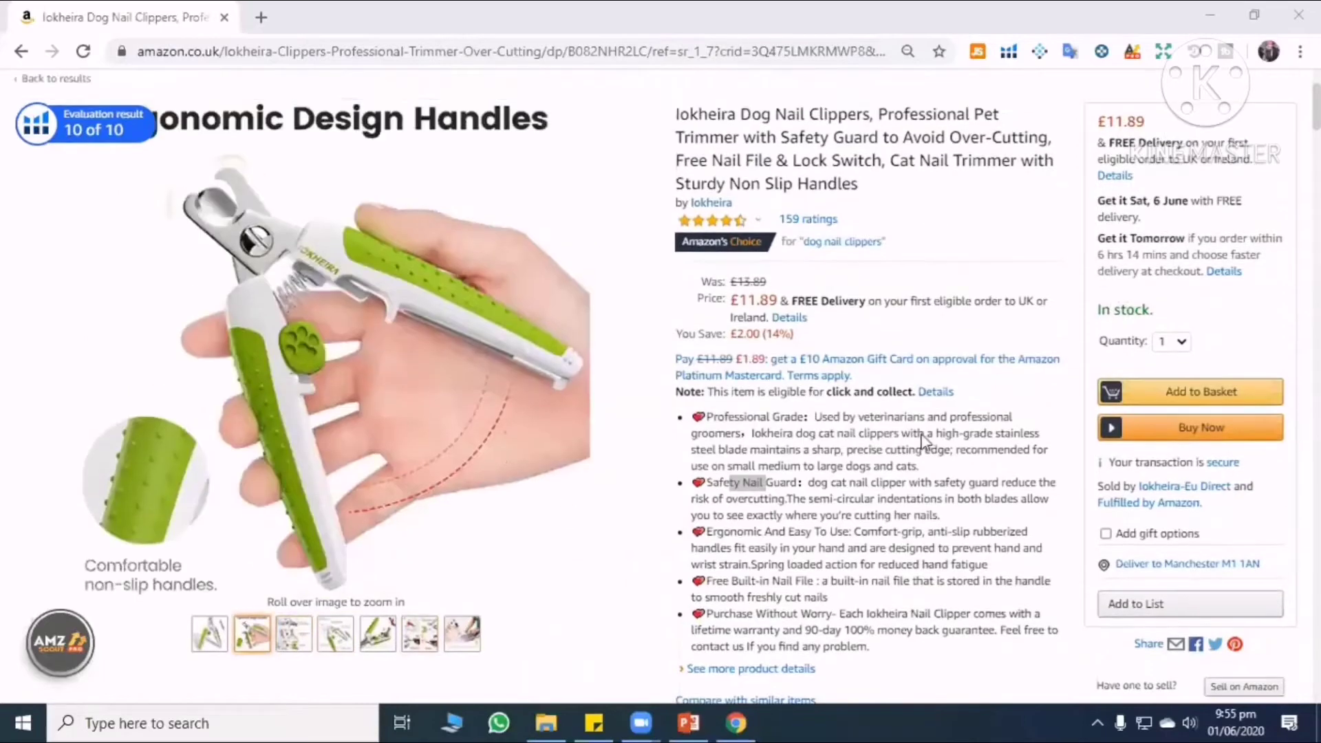
scroll(689, 451, "up", 2)
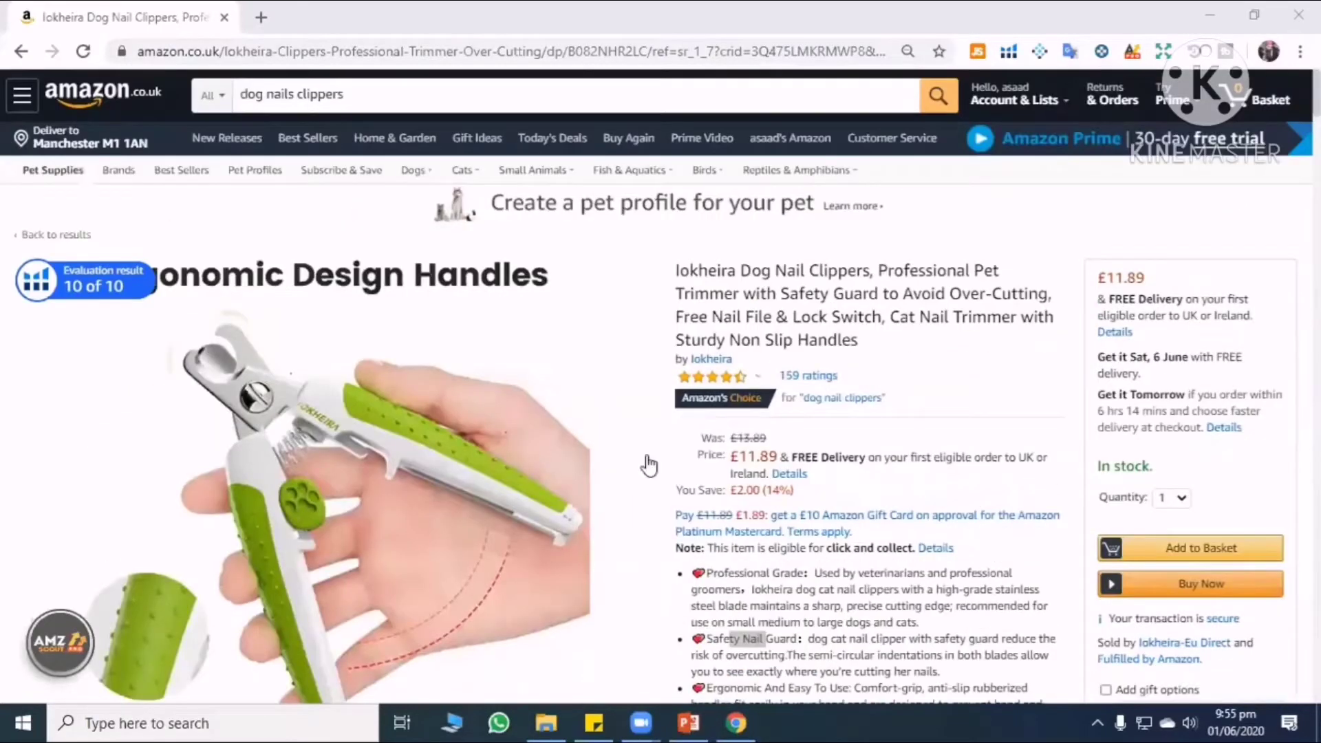
scroll(649, 457, "down", 5)
scroll(654, 454, "down", 15)
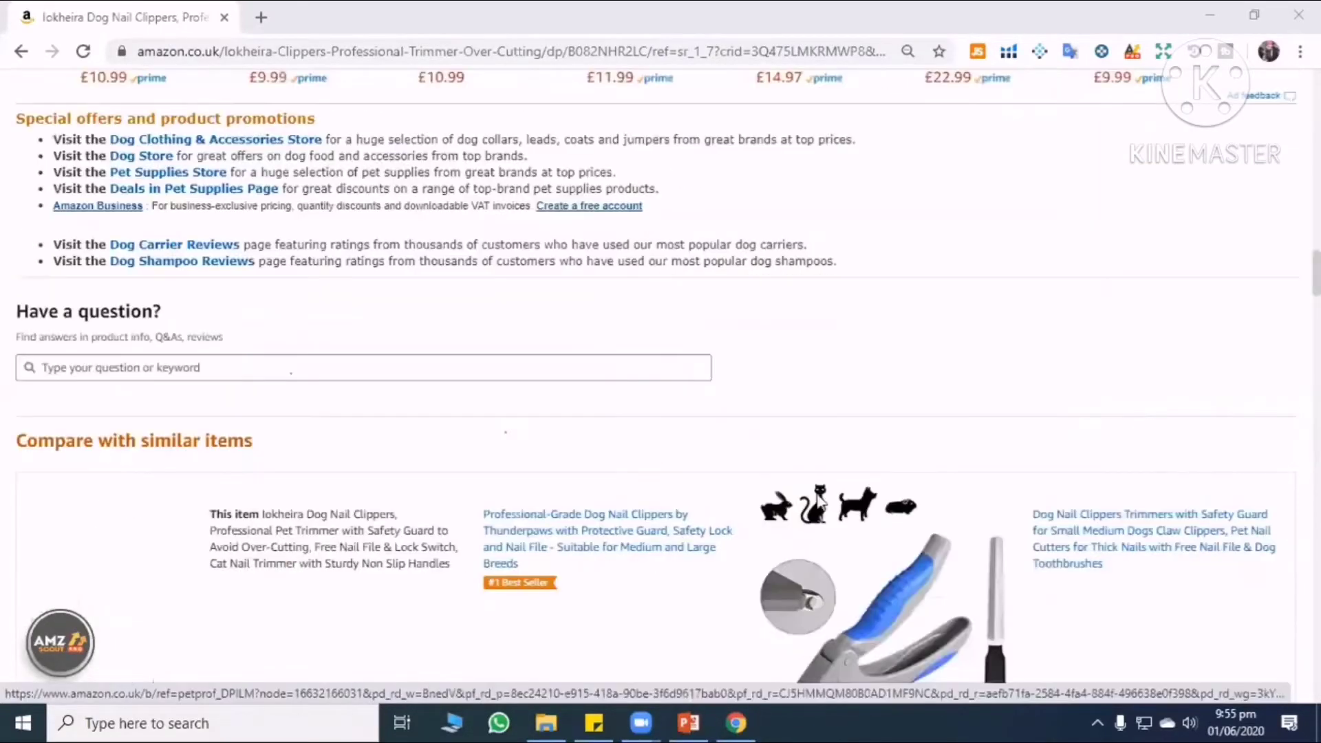
scroll(915, 451, "up", 8)
scroll(966, 447, "down", 5)
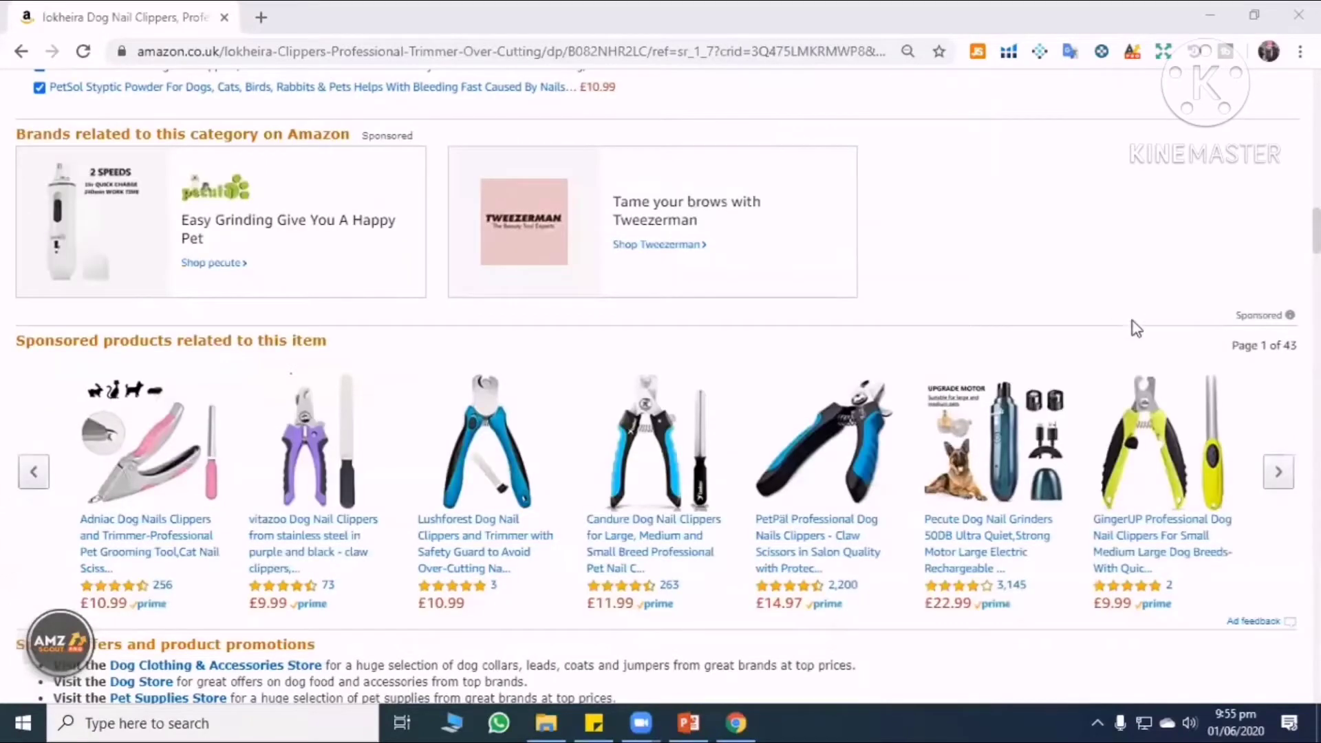
Open the Pecute, Adniac and GingerUP sponsored listings each in its own new tab.
scroll(1136, 329, "down", 3)
right_click(1045, 295)
right_click(988, 327)
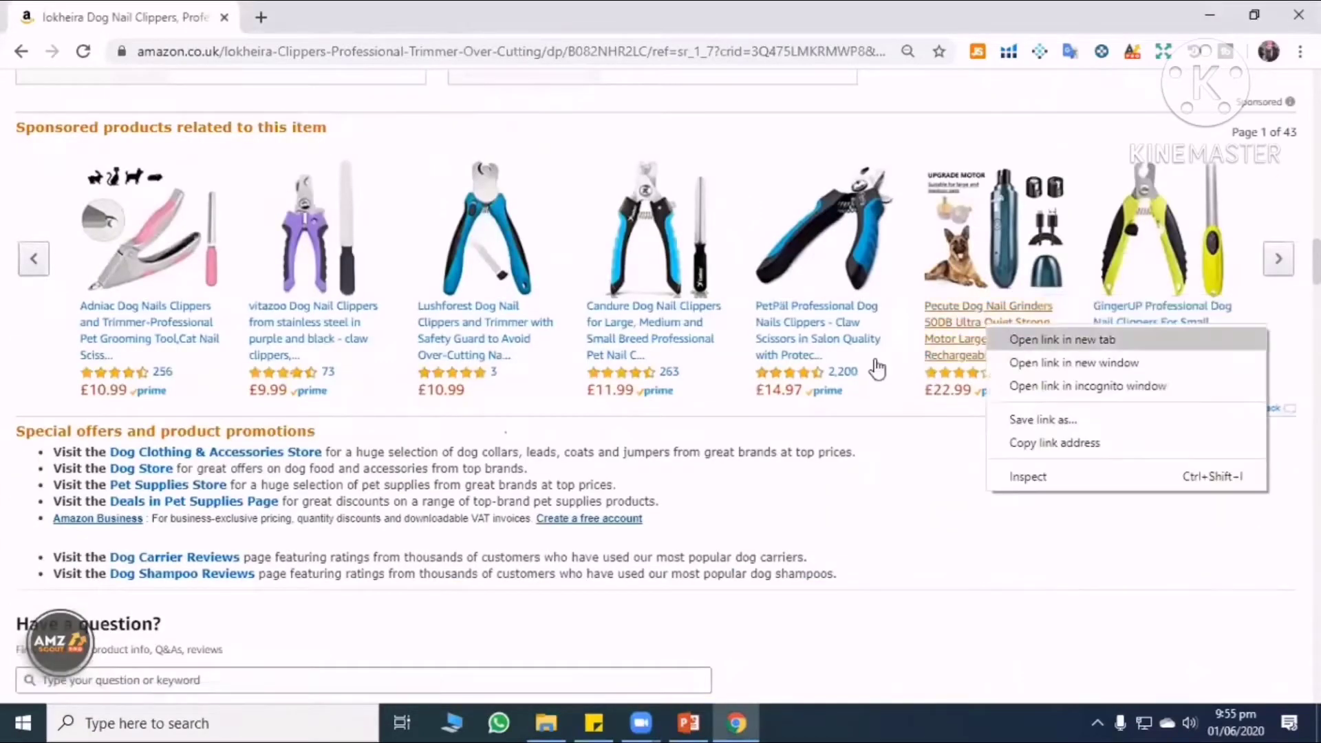
key("Return")
right_click(144, 339)
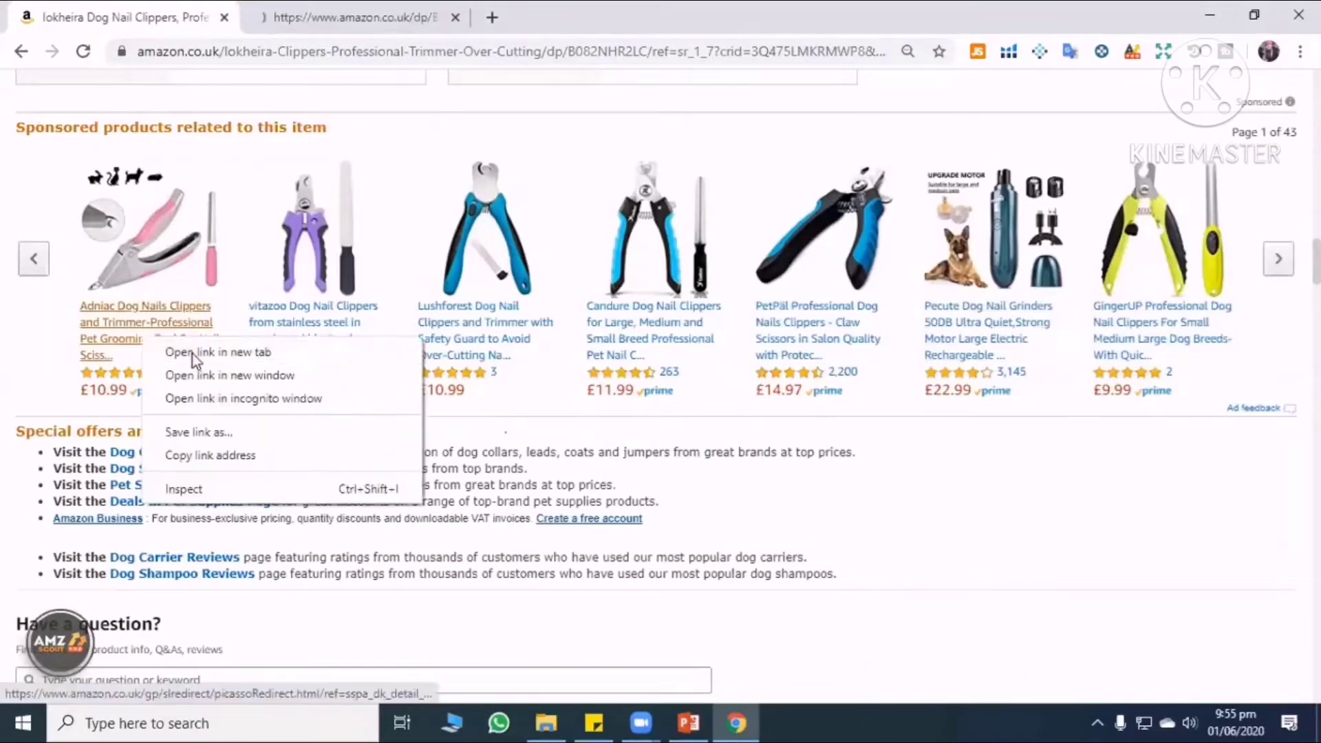
left_click(192, 354)
right_click(1132, 332)
left_click(1137, 344)
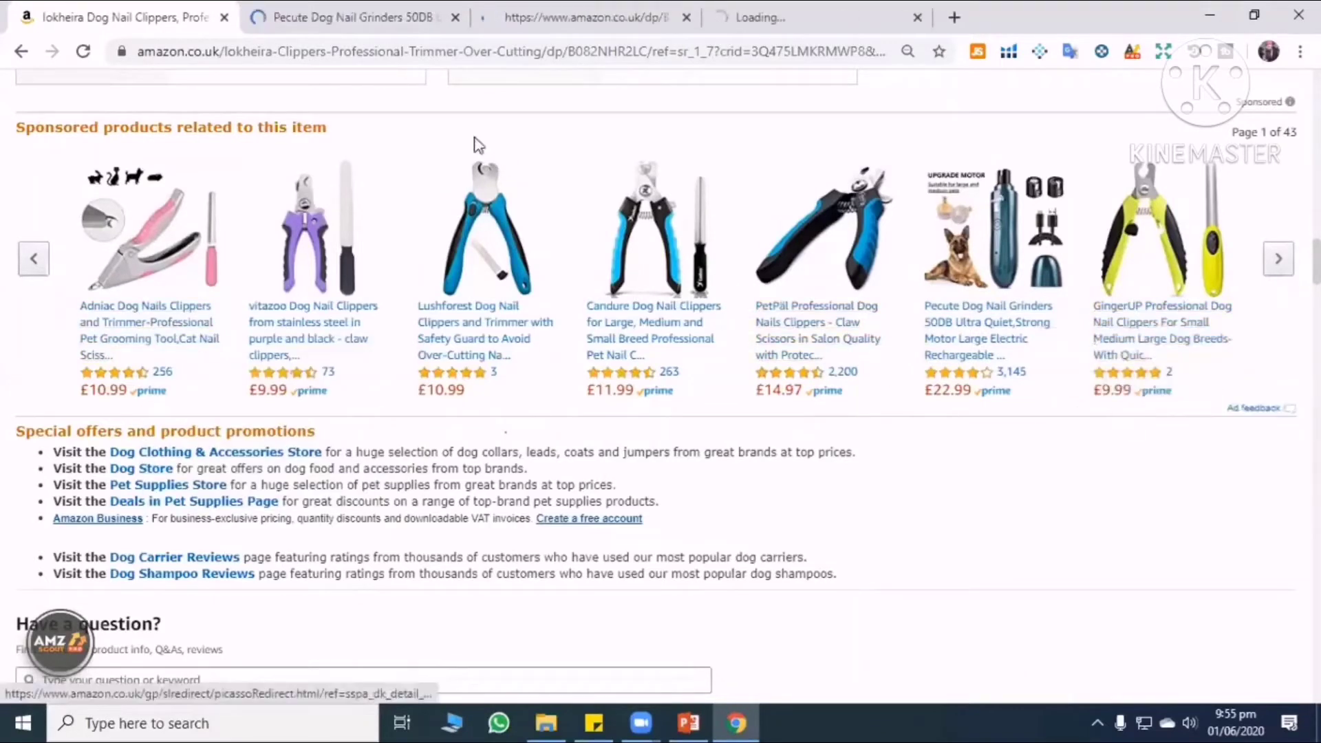
Close the Pecute grinder tab and return to the Adniac clippers listing.
left_click(355, 17)
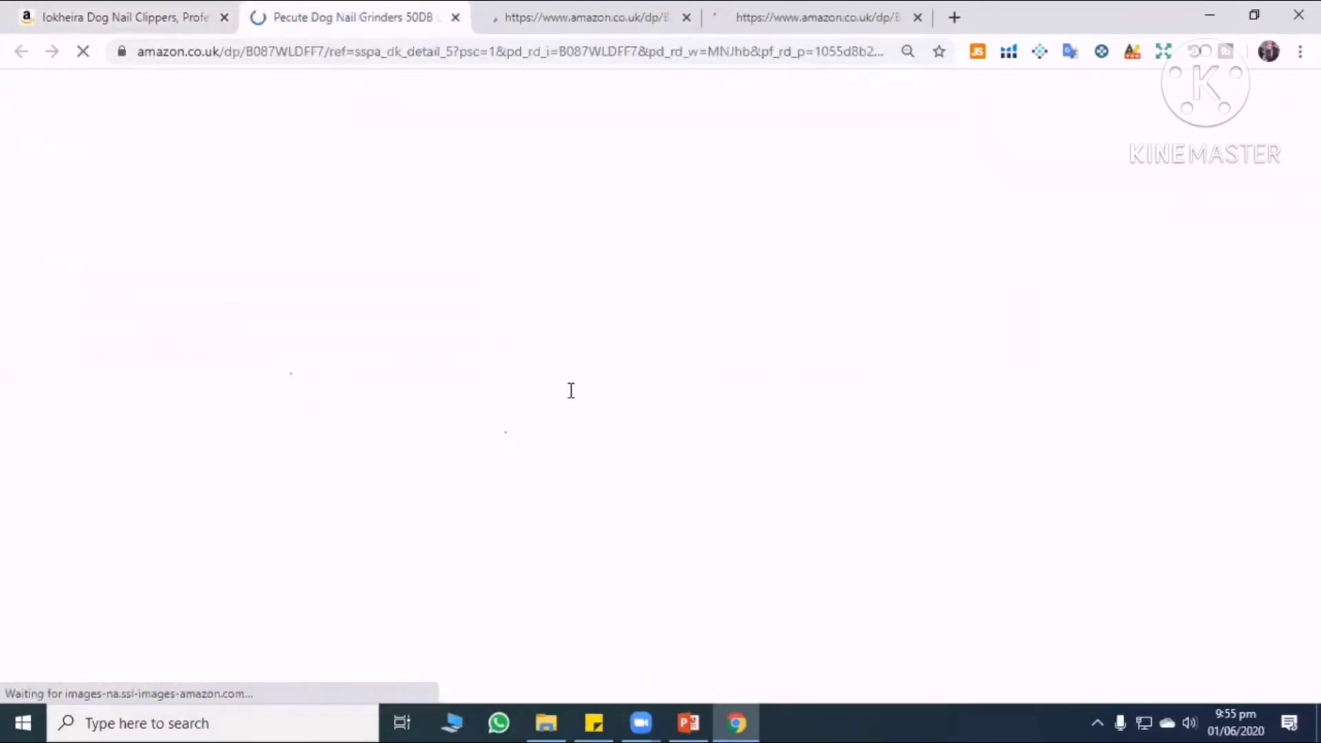
scroll(580, 394, "down", 10)
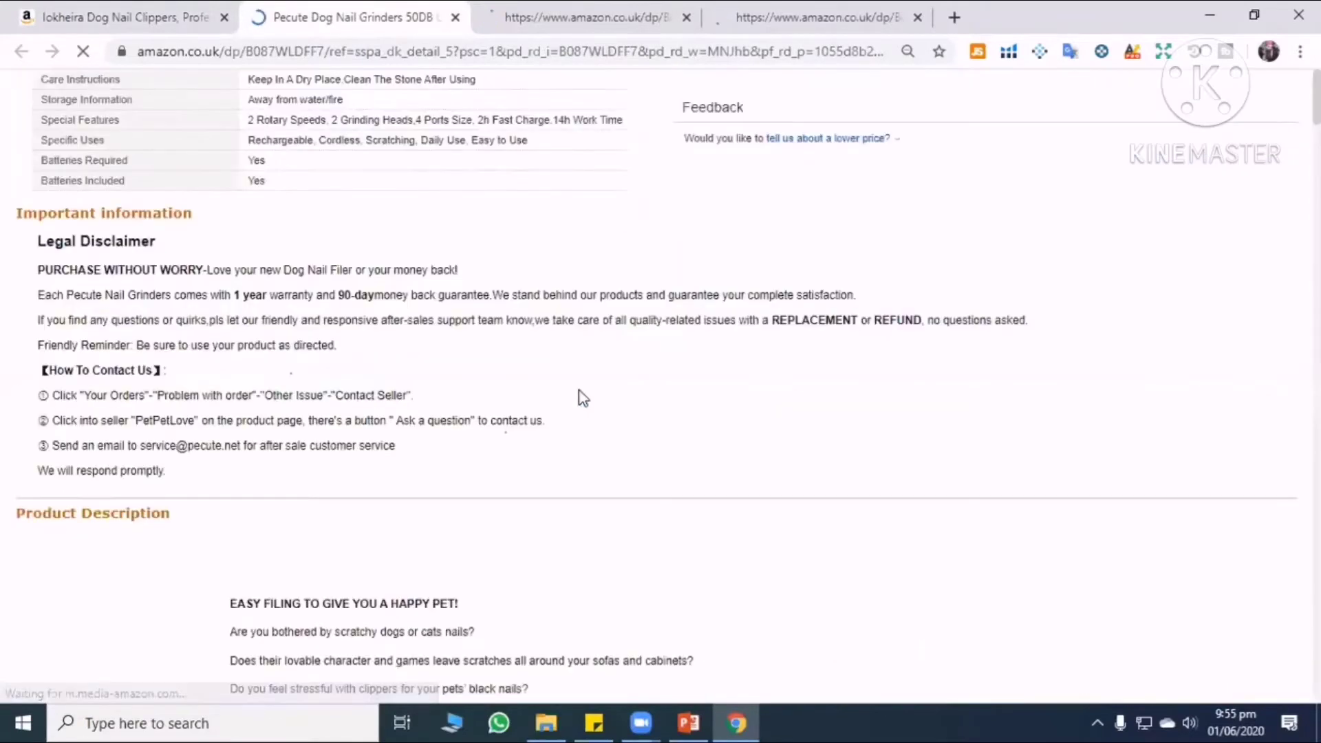
scroll(576, 396, "up", 10)
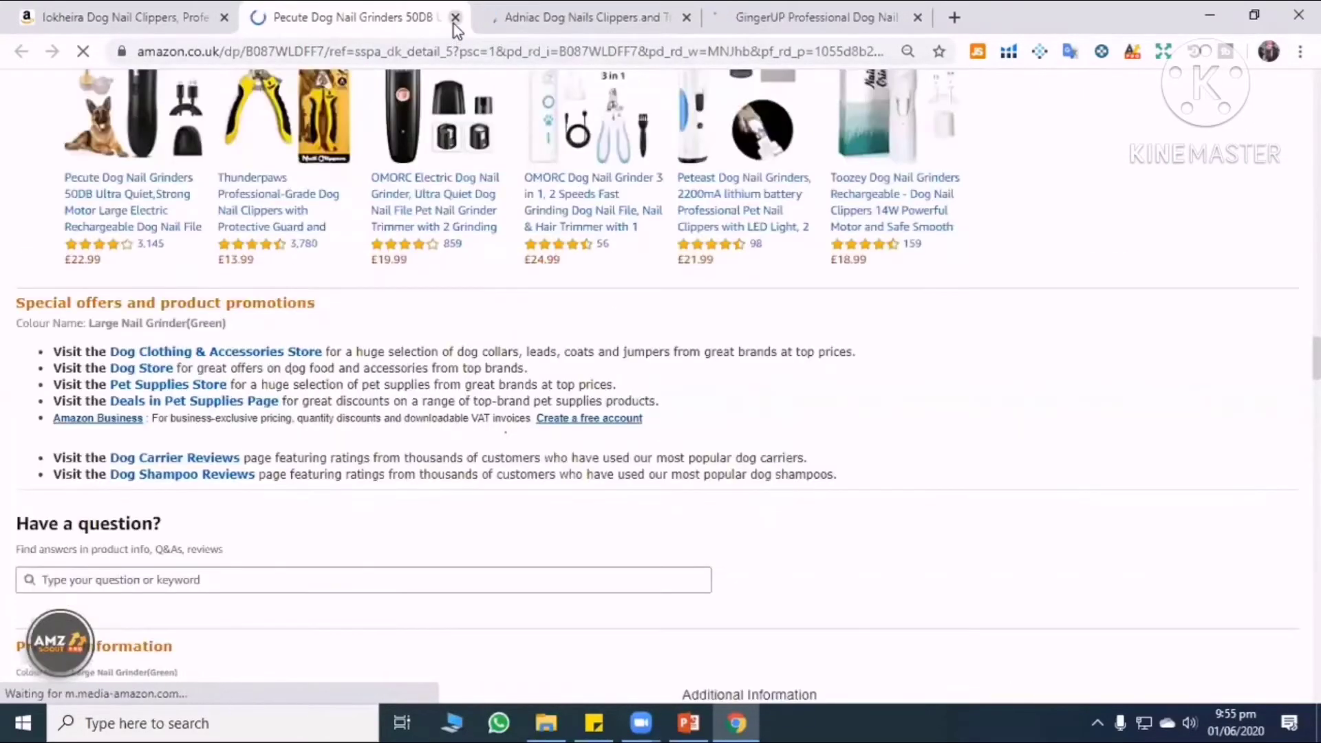
key("ctrl+w")
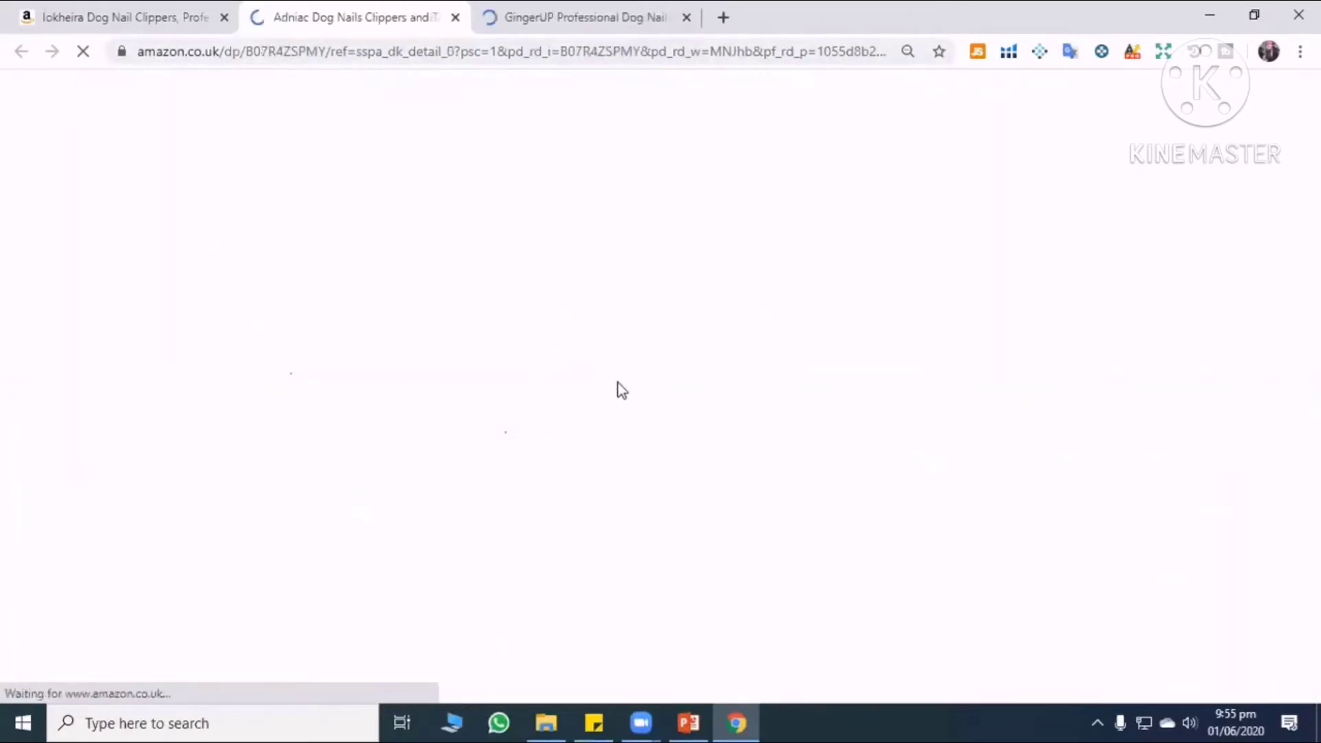
left_click(597, 27)
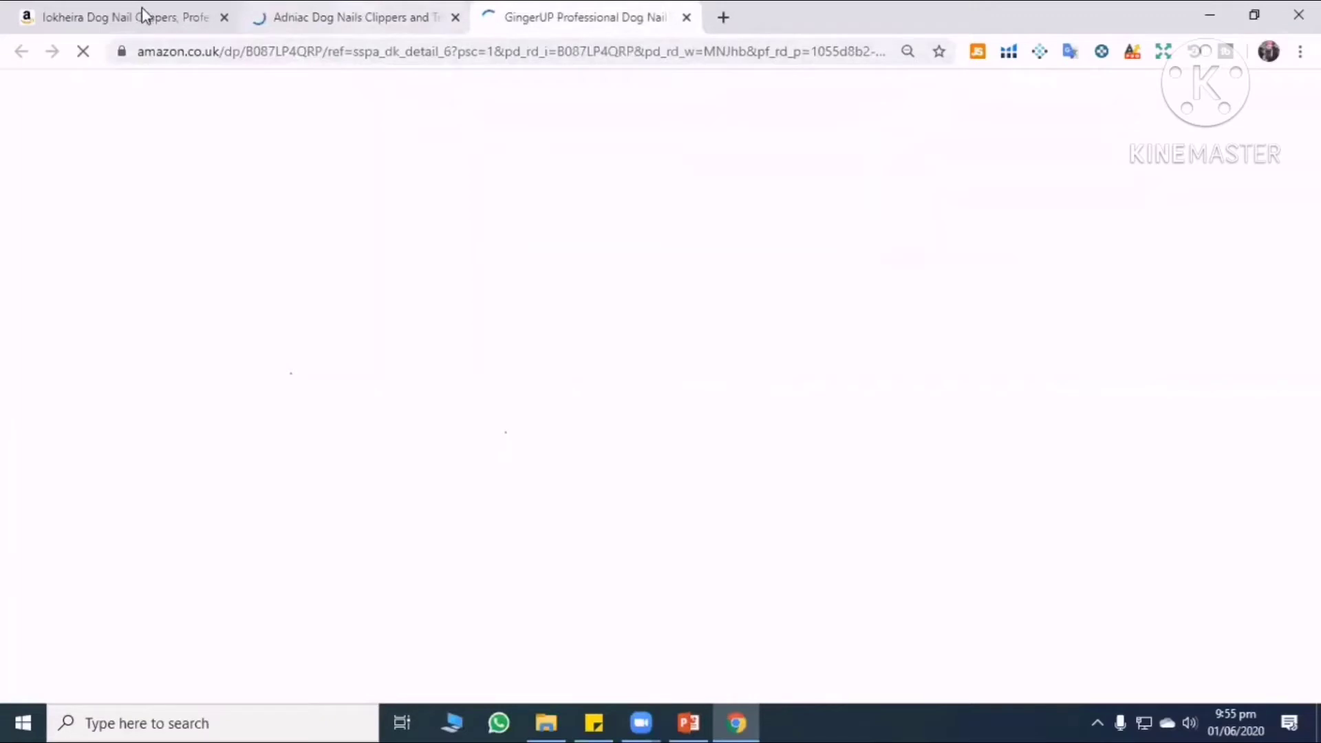
left_click(300, 17)
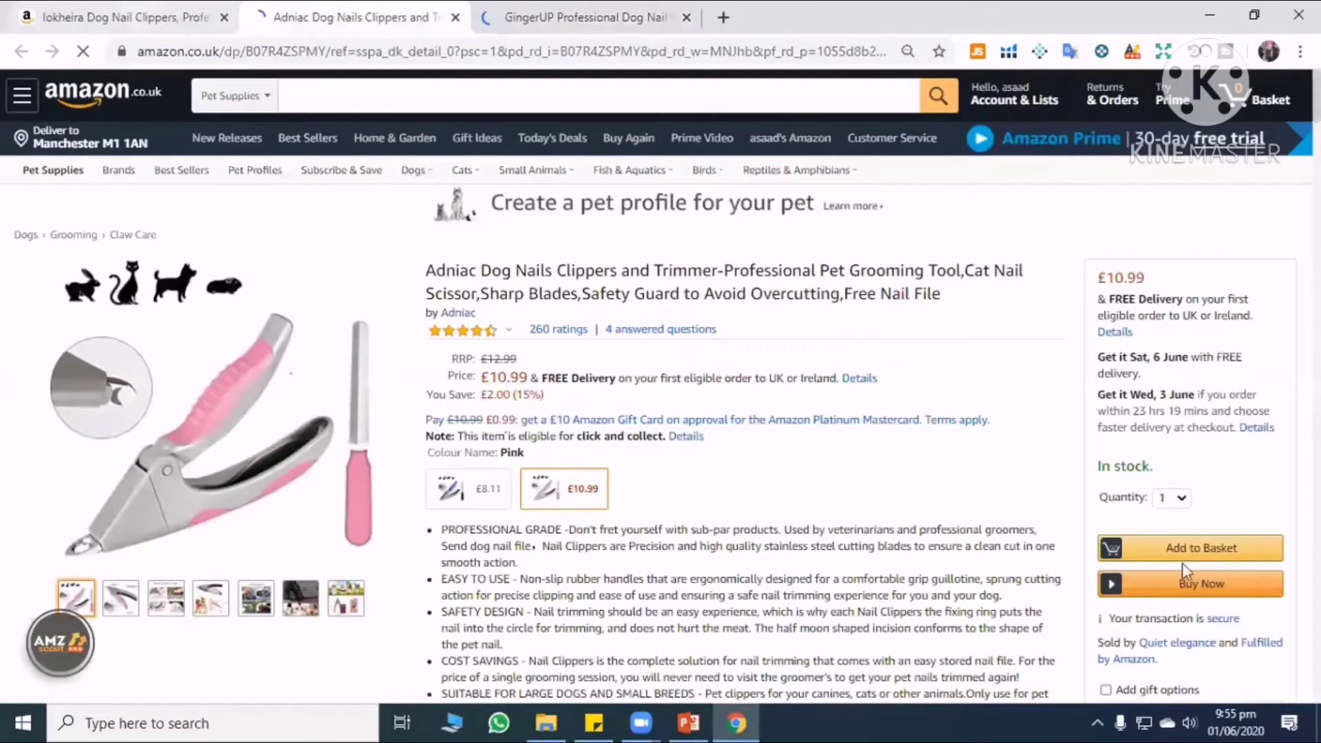
Close the Adniac clippers tab, leaving the GingerUP clipper page in view.
scroll(1211, 585, "down", 10)
scroll(1229, 590, "down", 10)
scroll(688, 230, "up", 2)
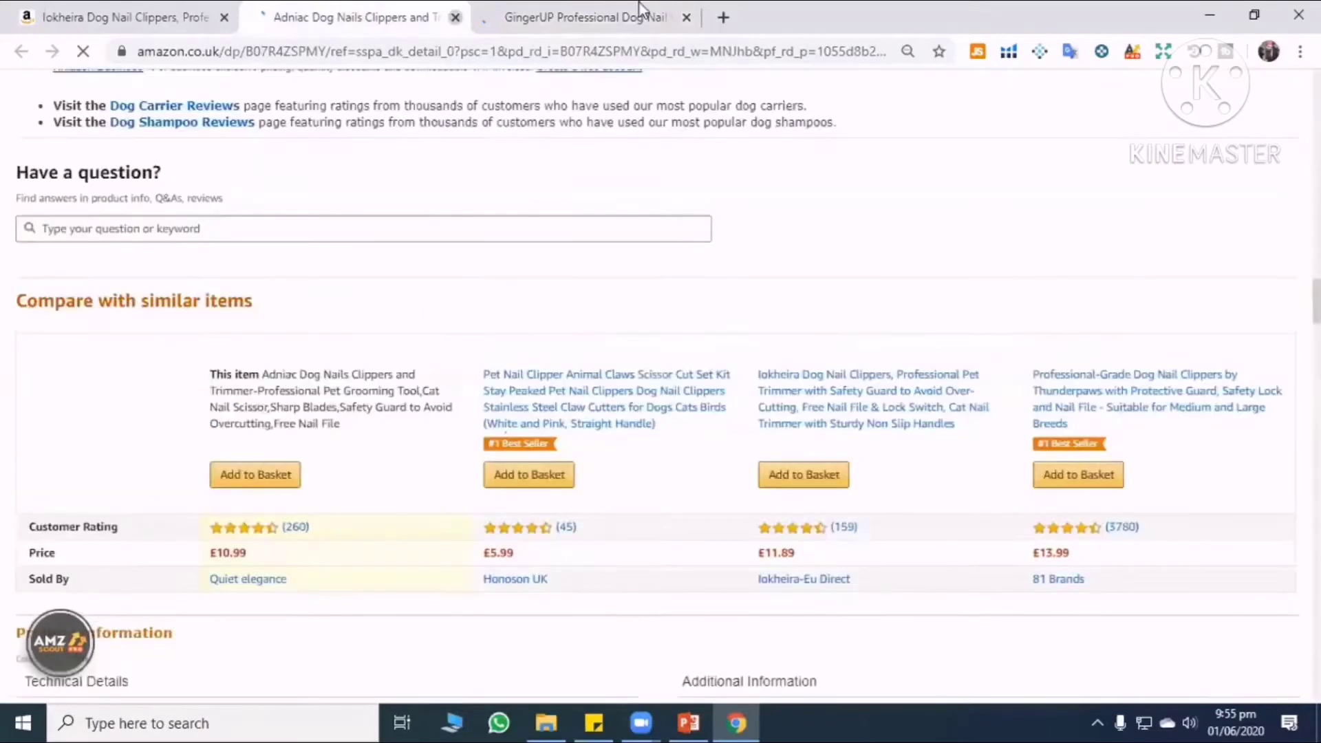
key("ctrl+w")
Scroll the GingerUP page to its Product information and Claw Care ranking.
scroll(595, 336, "down", 8)
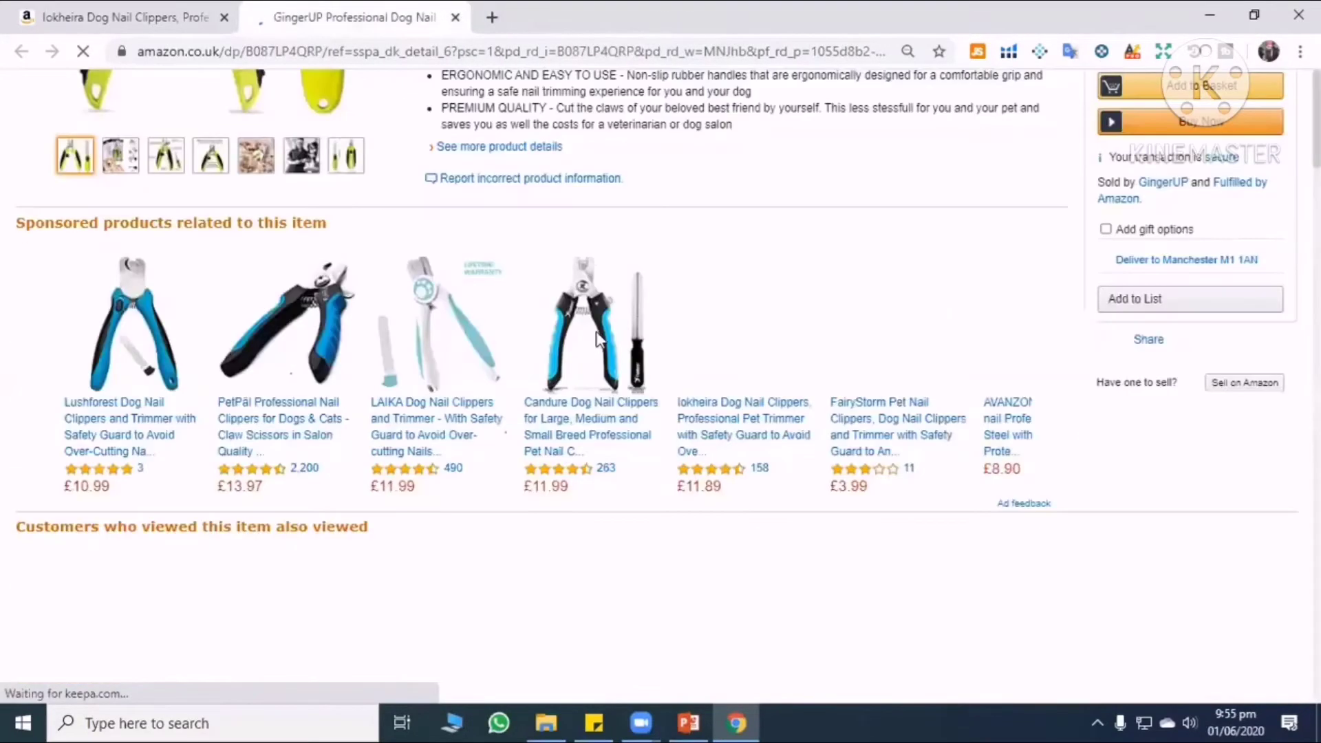
scroll(599, 342, "down", 3)
scroll(599, 342, "up", 4)
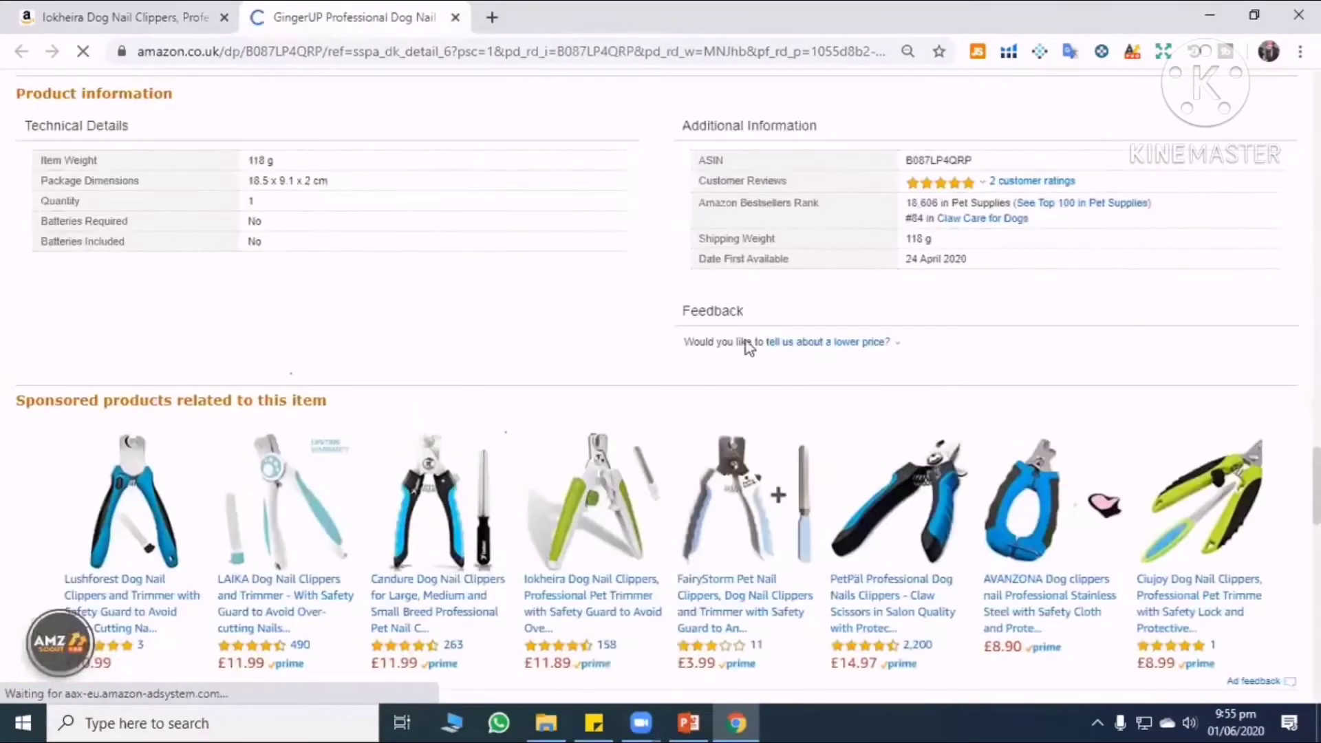
scroll(723, 351, "down", 10)
scroll(548, 362, "down", 10)
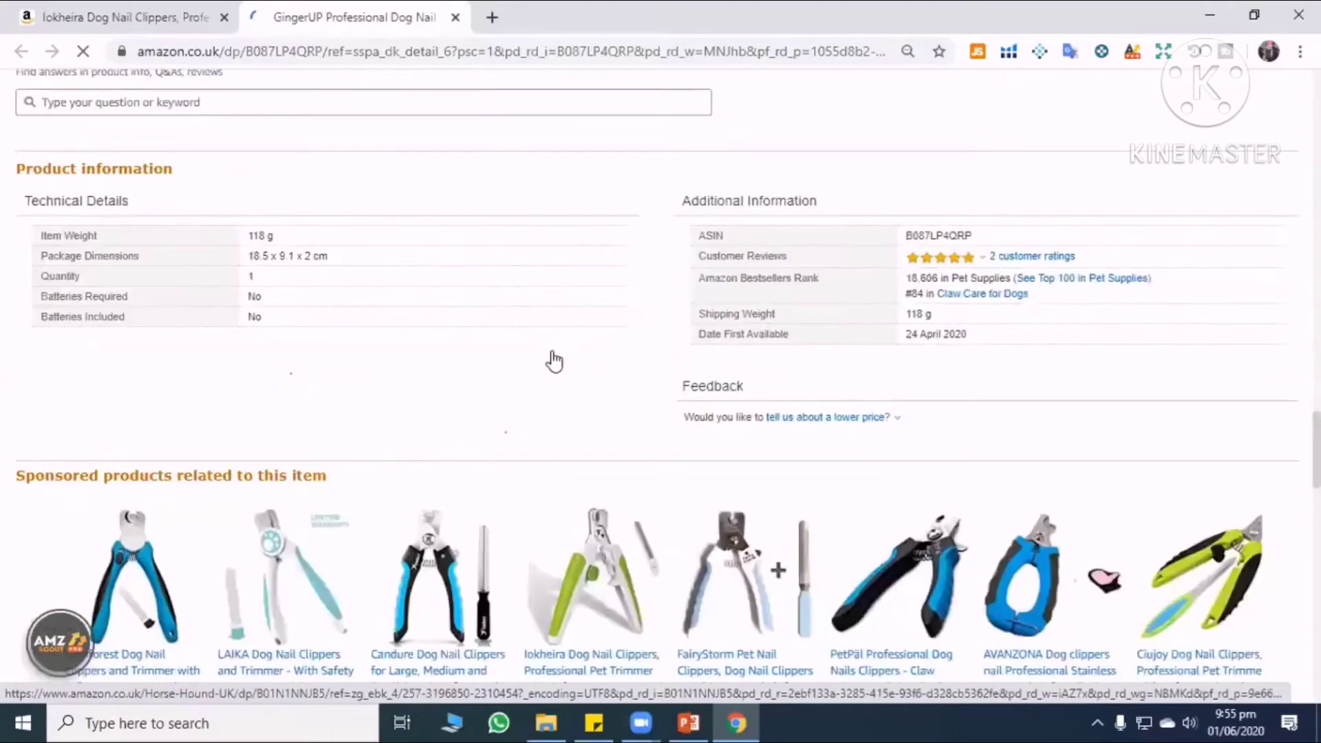
scroll(554, 361, "up", 15)
scroll(554, 360, "down", 8)
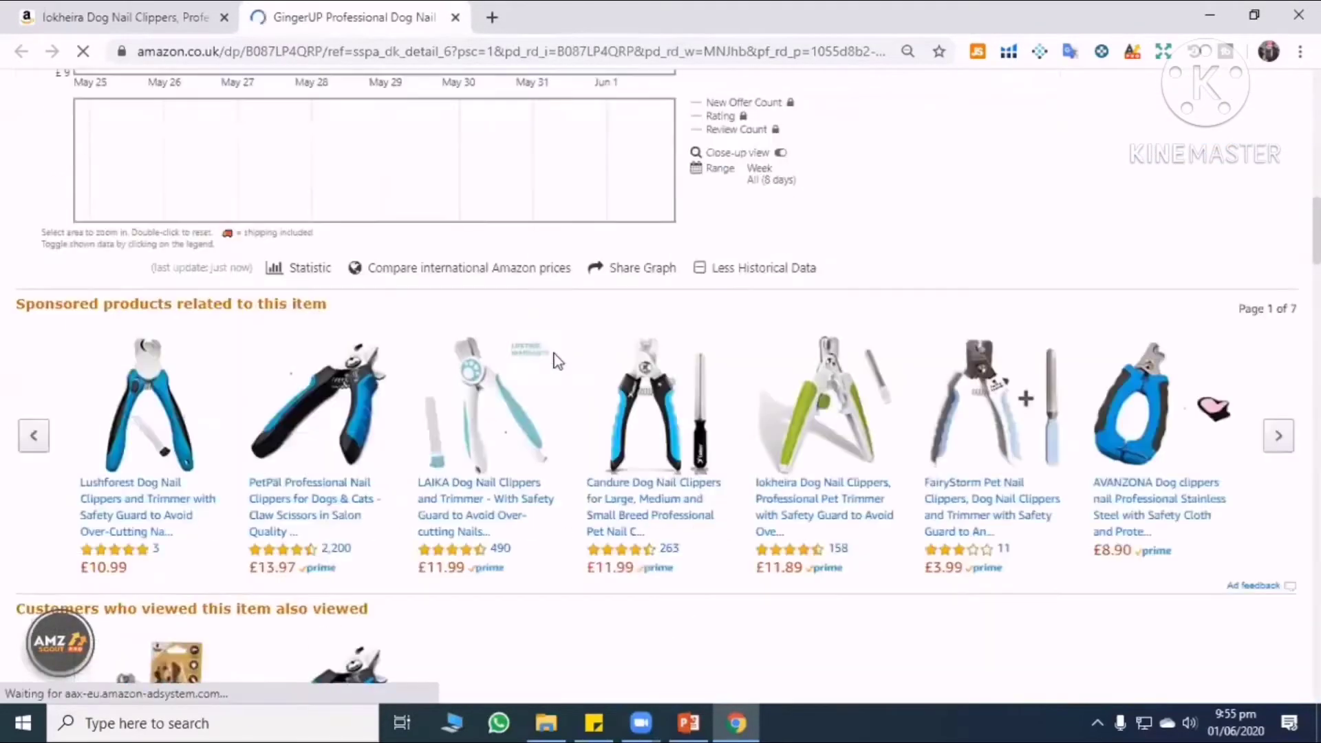
scroll(557, 361, "down", 15)
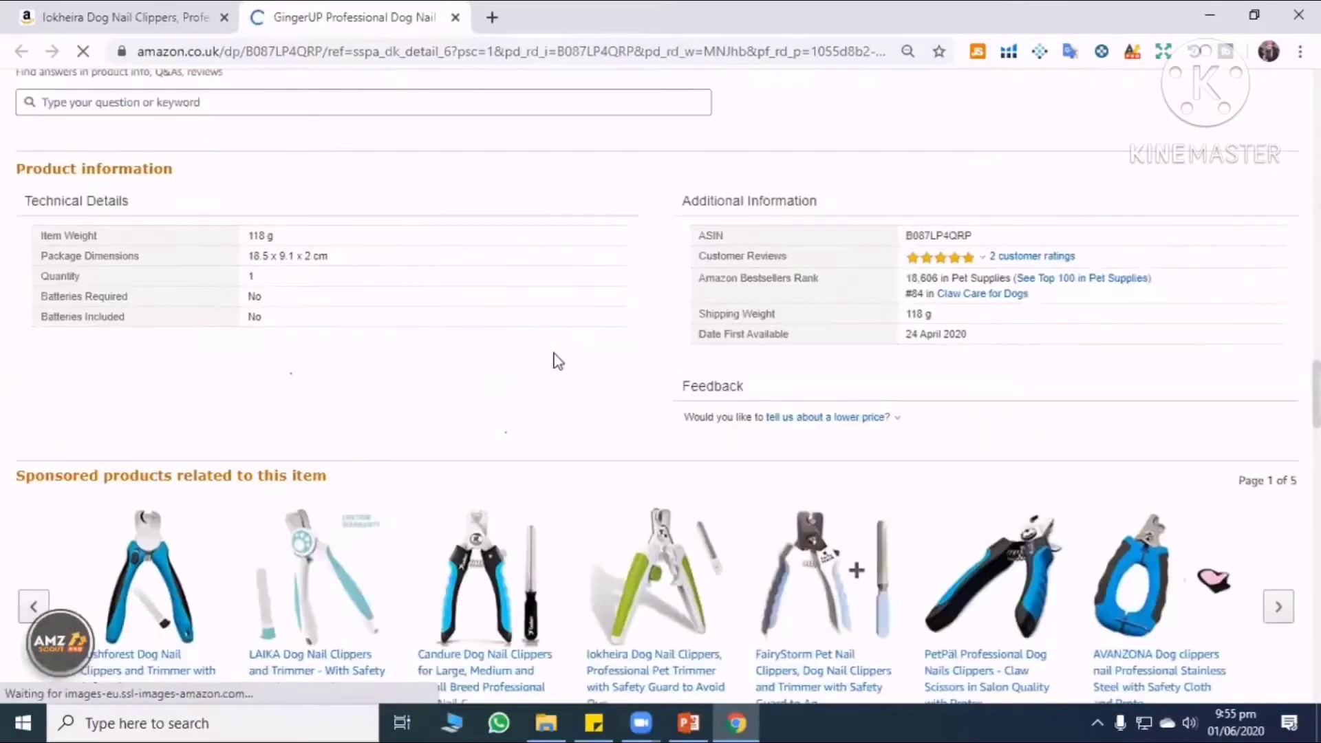
scroll(558, 361, "down", 15)
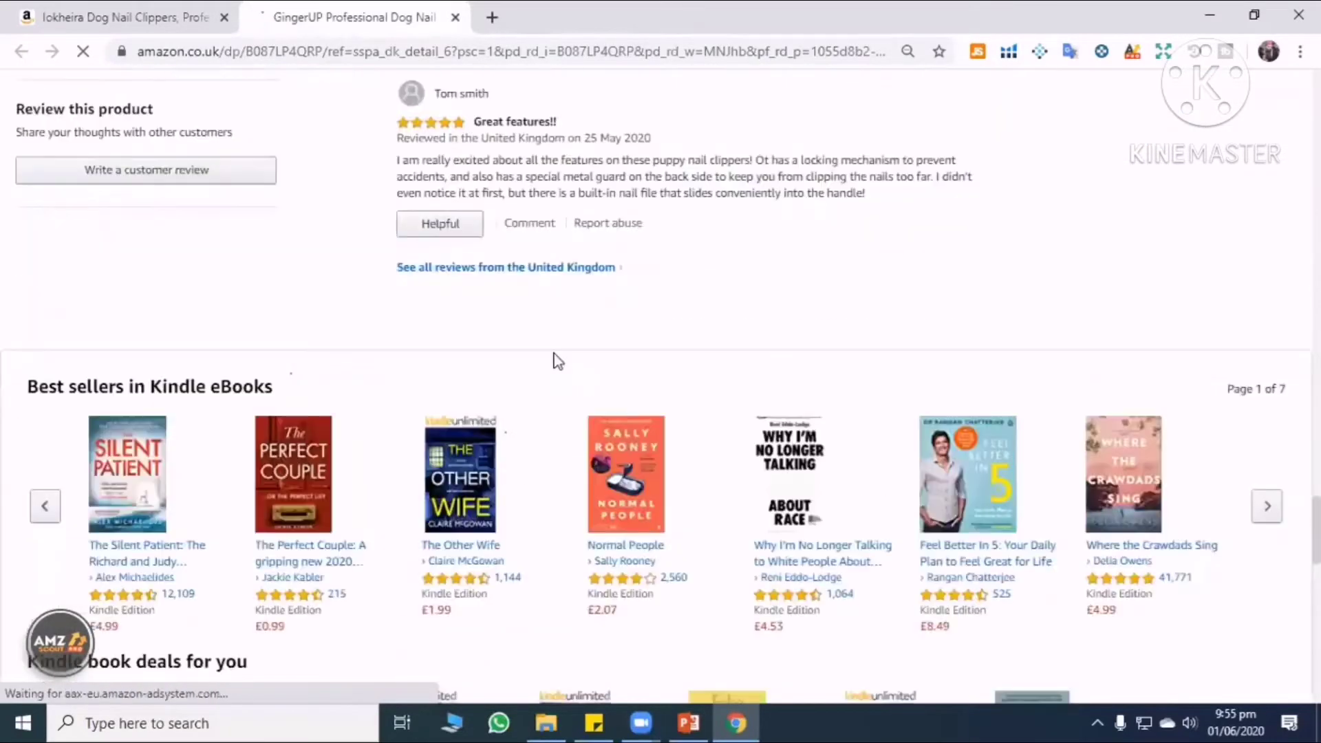
scroll(558, 361, "up", 18)
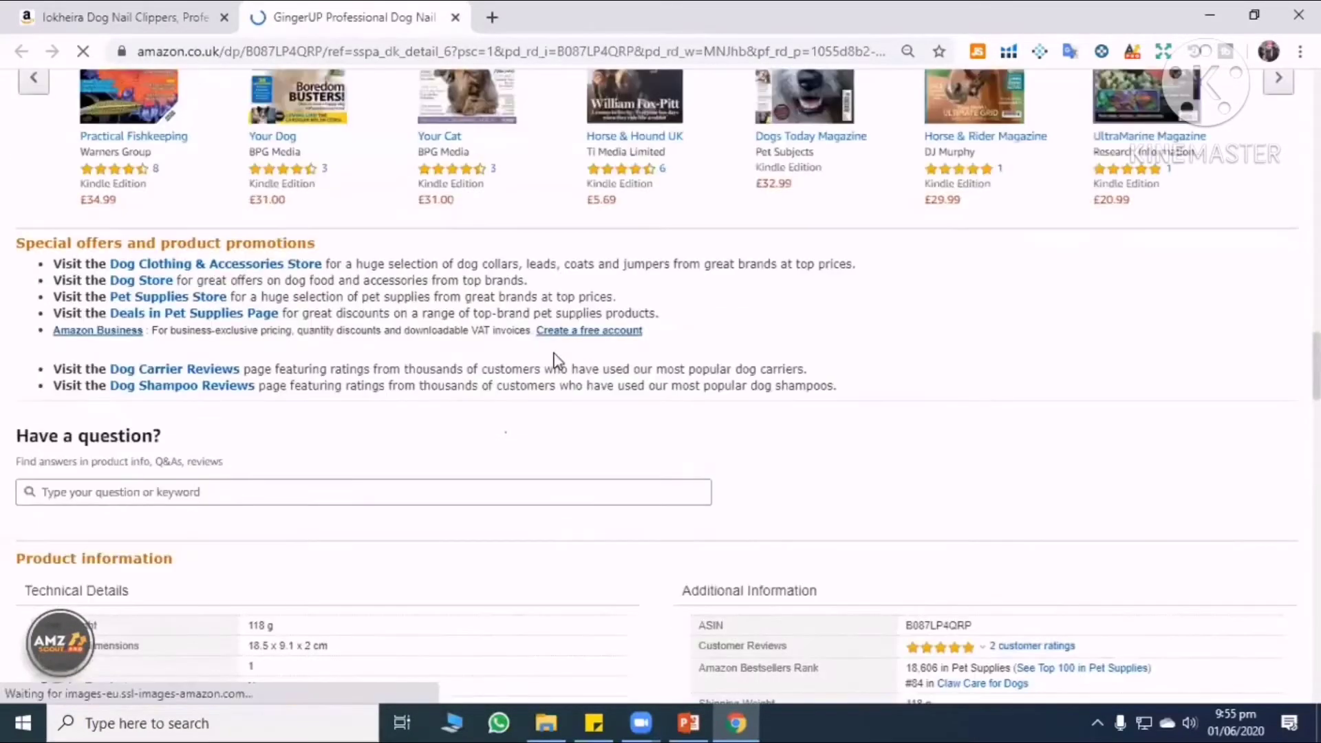
scroll(557, 348, "up", 10)
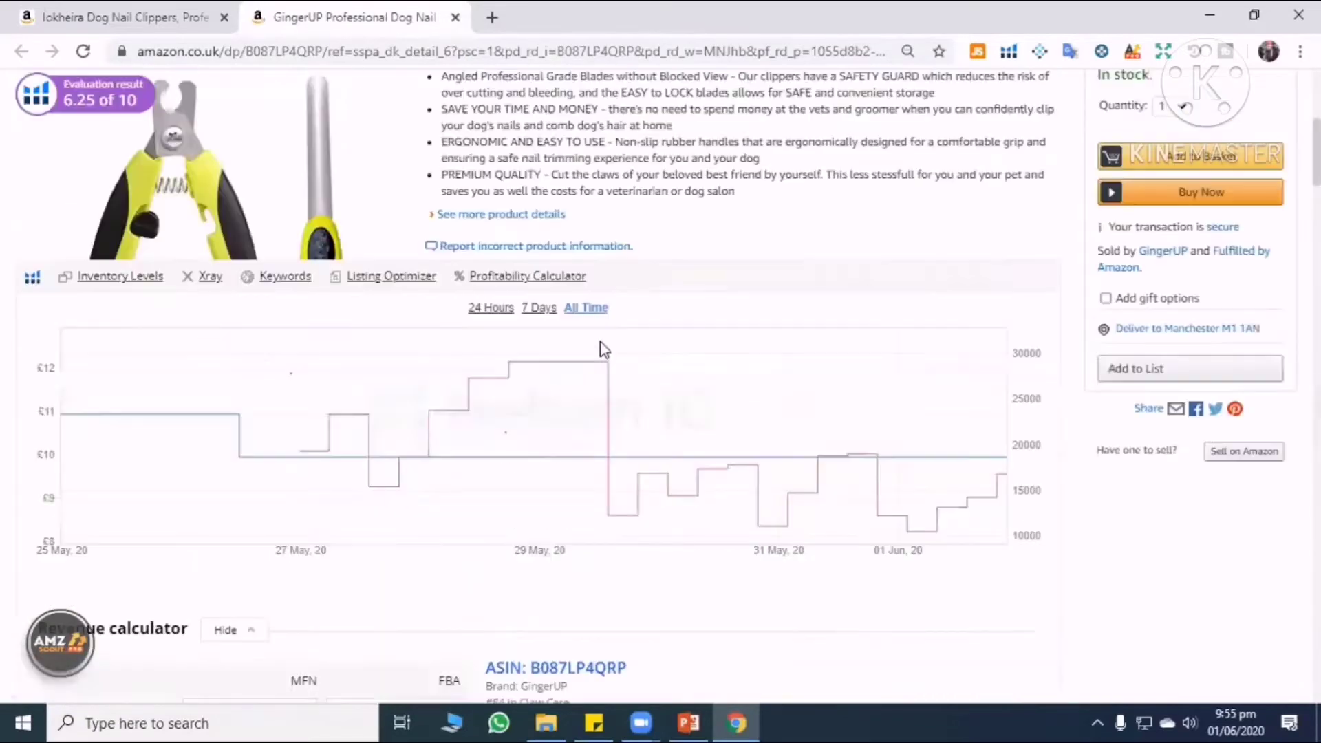
scroll(604, 346, "up", 5)
Scroll down to Sponsored products and open the LAIKA Dog Nail Clippers listing.
scroll(580, 361, "down", 15)
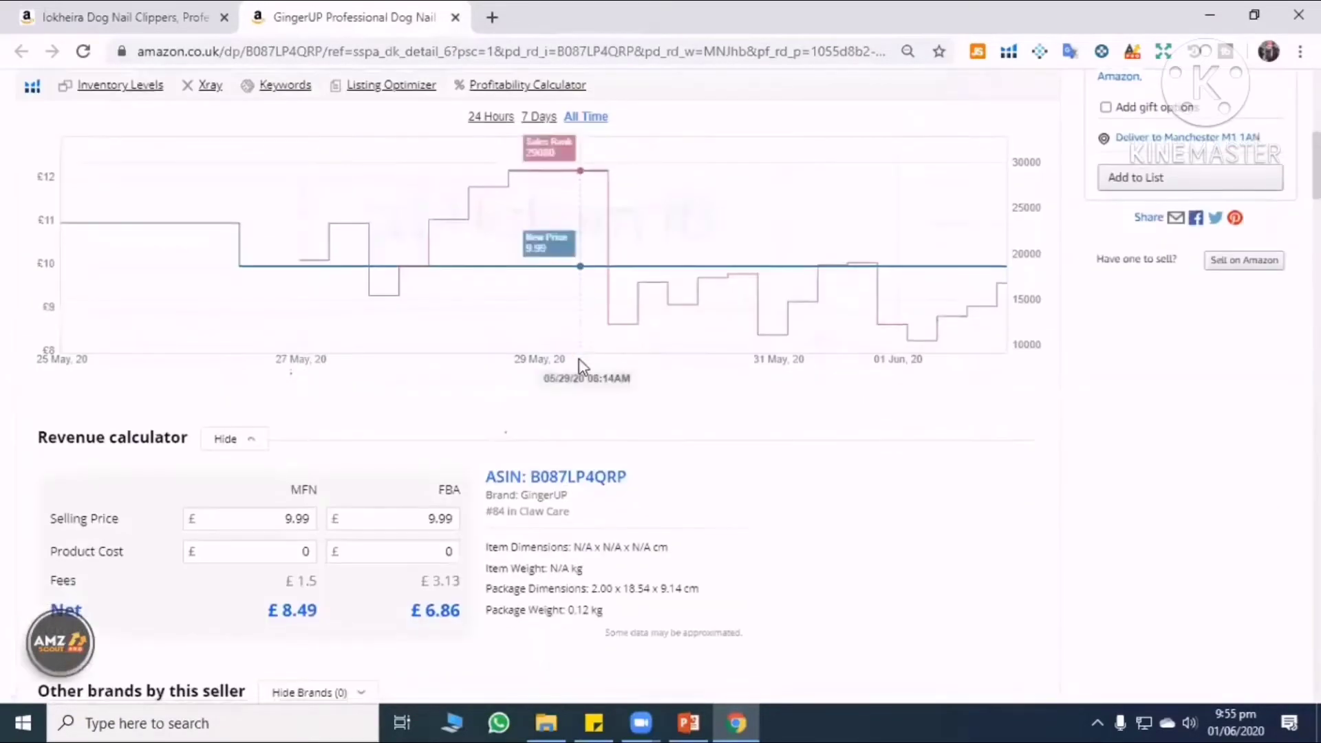
scroll(579, 361, "down", 8)
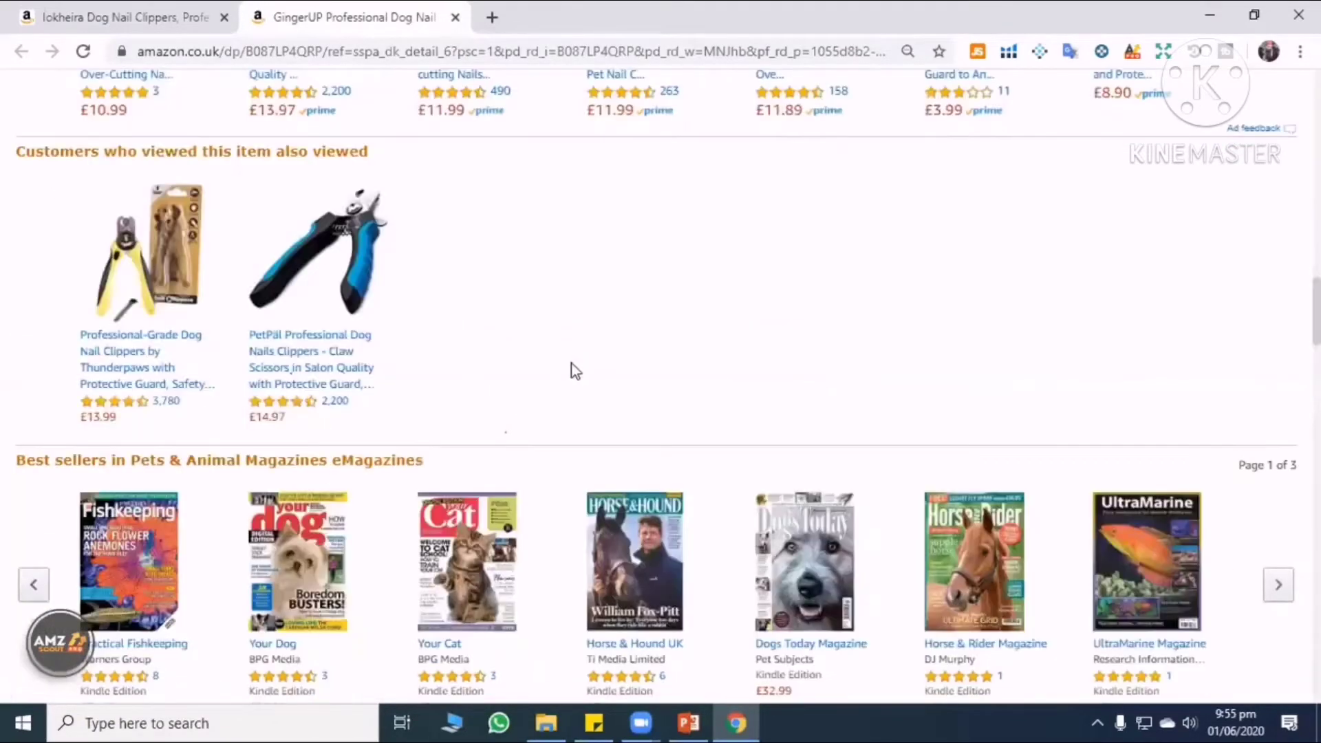
scroll(572, 362, "down", 6)
scroll(447, 380, "down", 10)
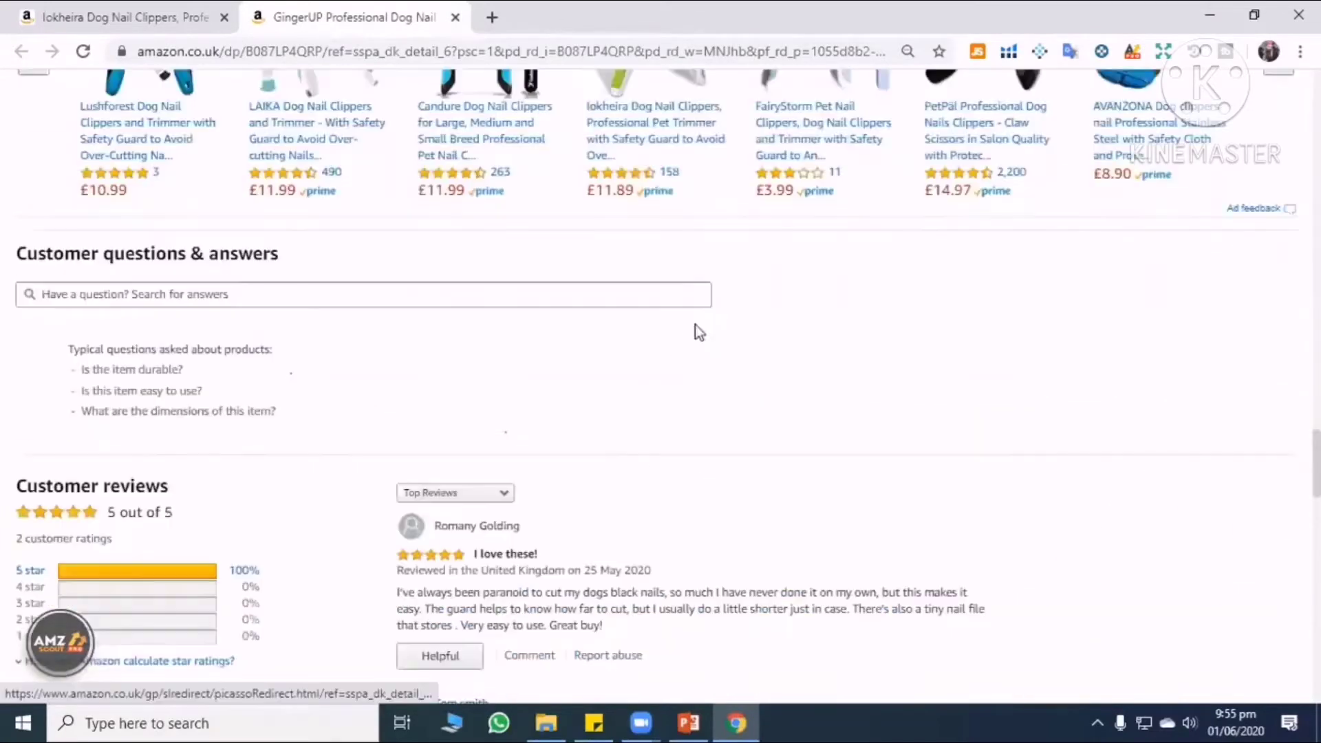
scroll(819, 338, "down", 3)
scroll(825, 348, "up", 12)
scroll(829, 351, "down", 5)
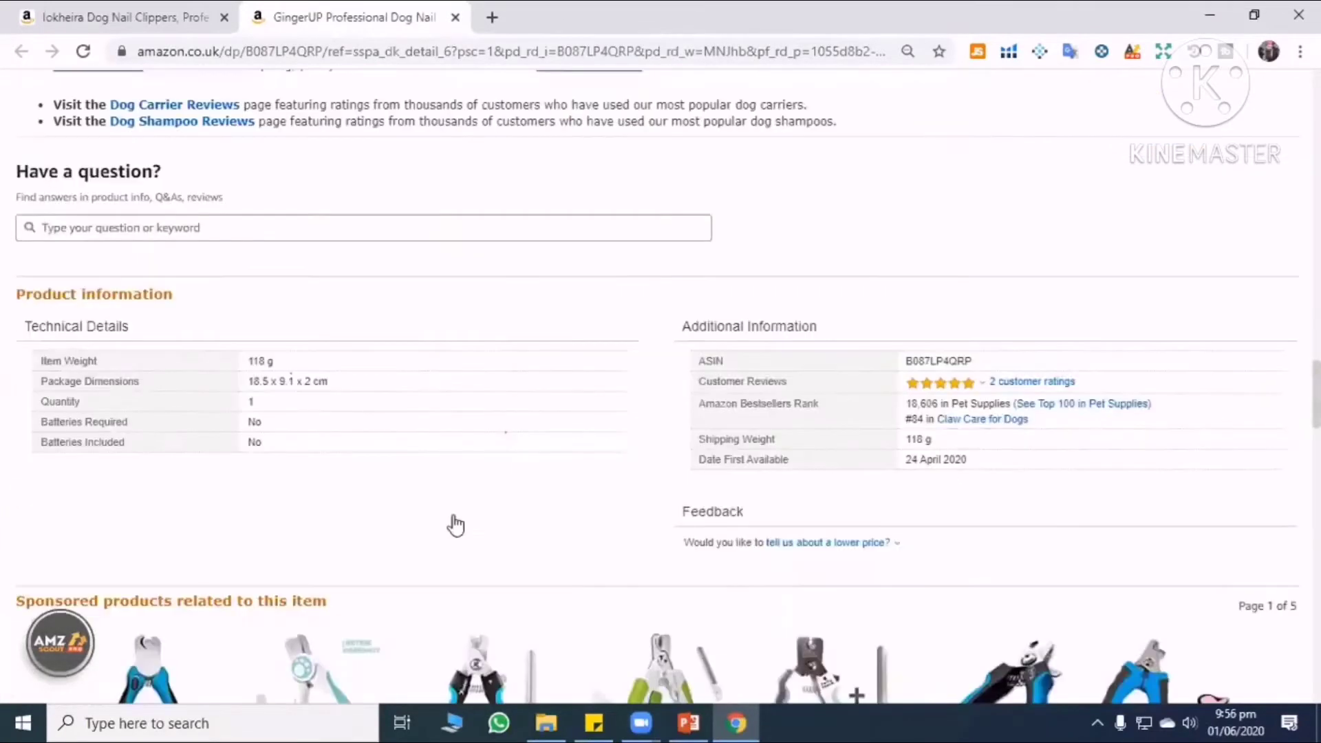
left_click(311, 633)
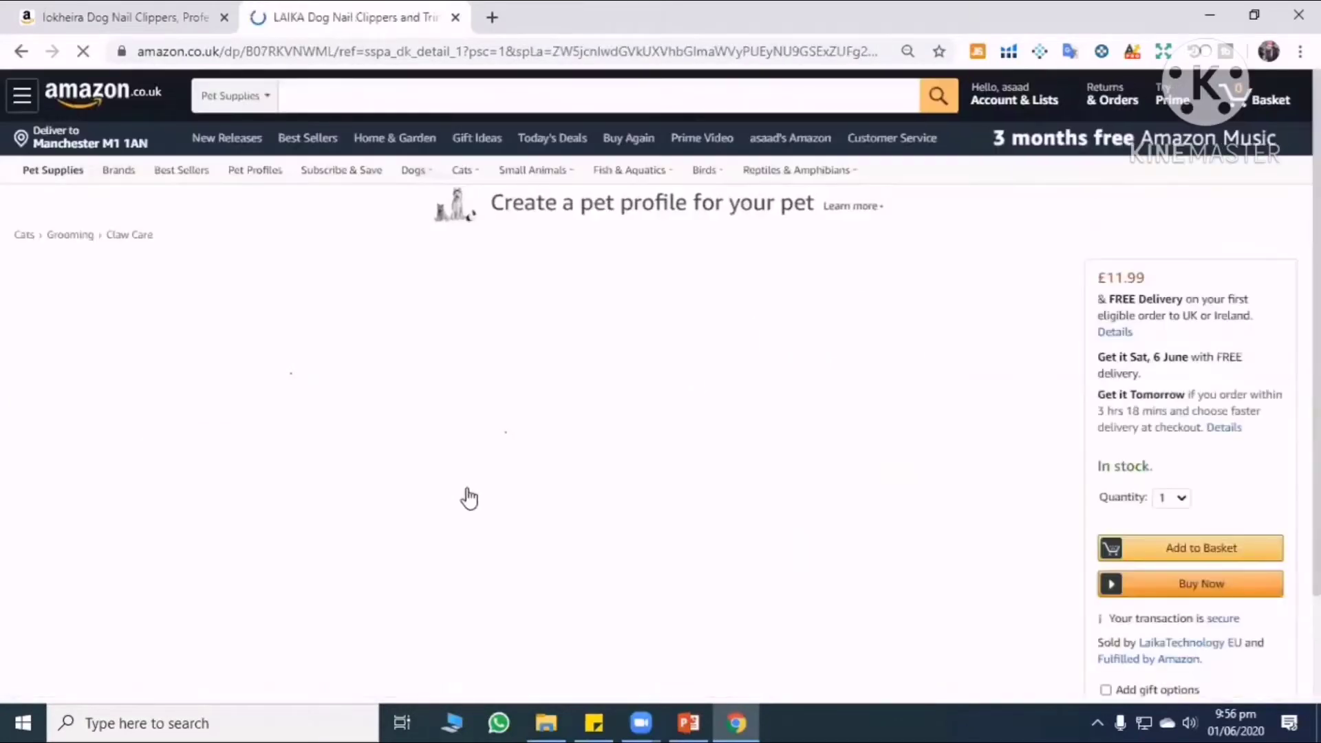
Open the Poodle Pet Dog Nail Clippers and Trimmer Set listing from the LAIKA page.
scroll(462, 496, "down", 15)
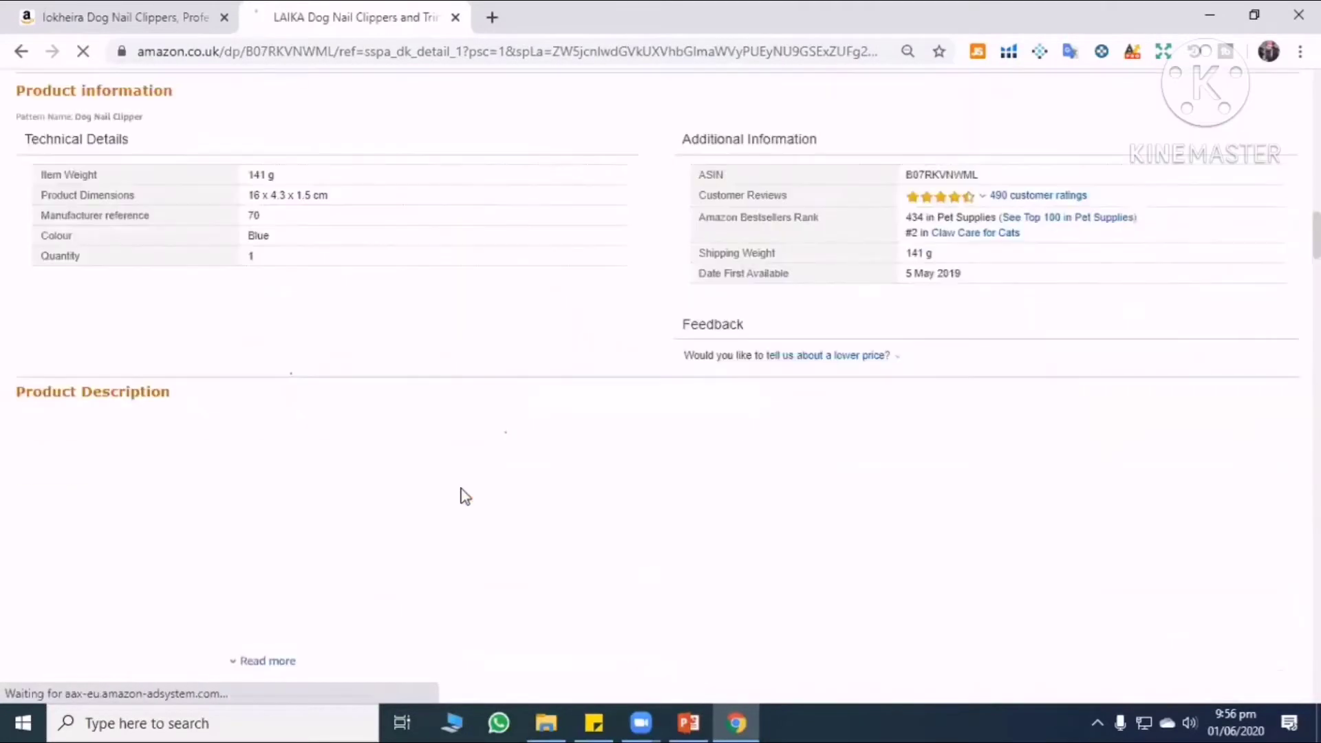
scroll(464, 495, "up", 10)
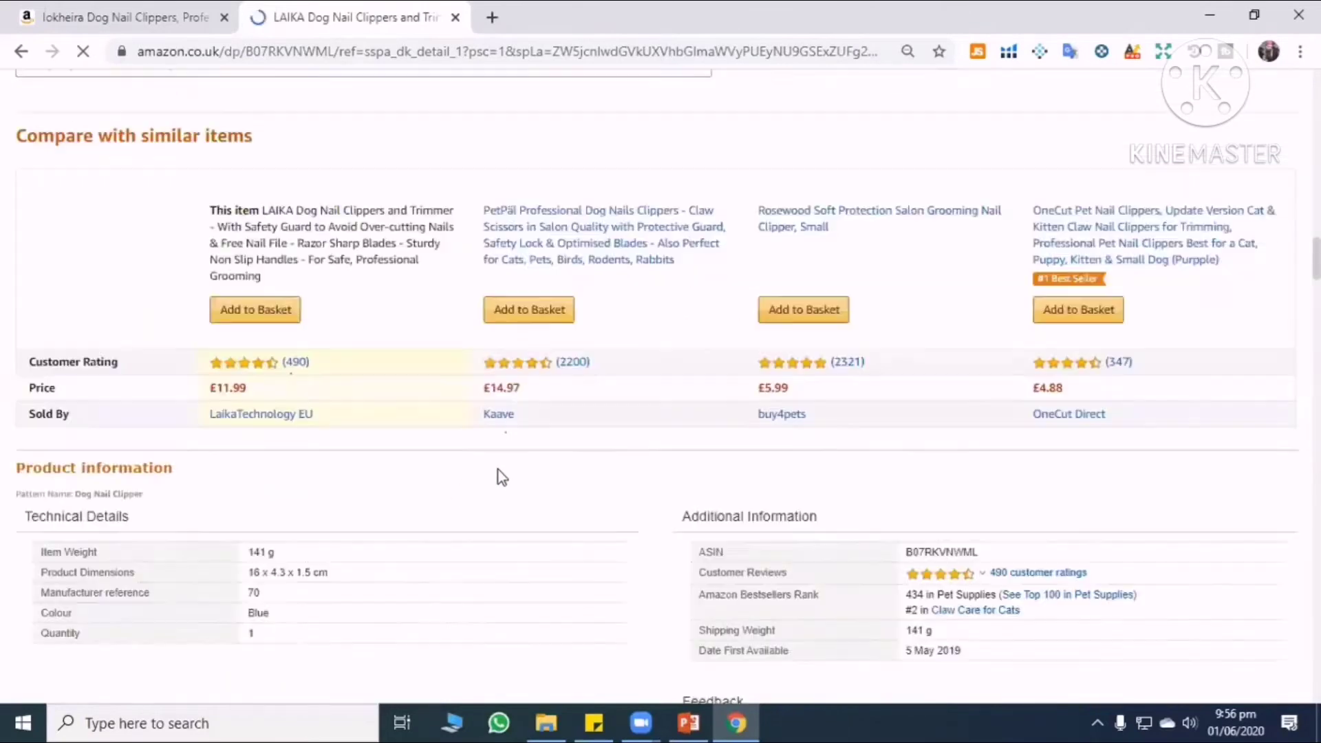
scroll(519, 475, "up", 7)
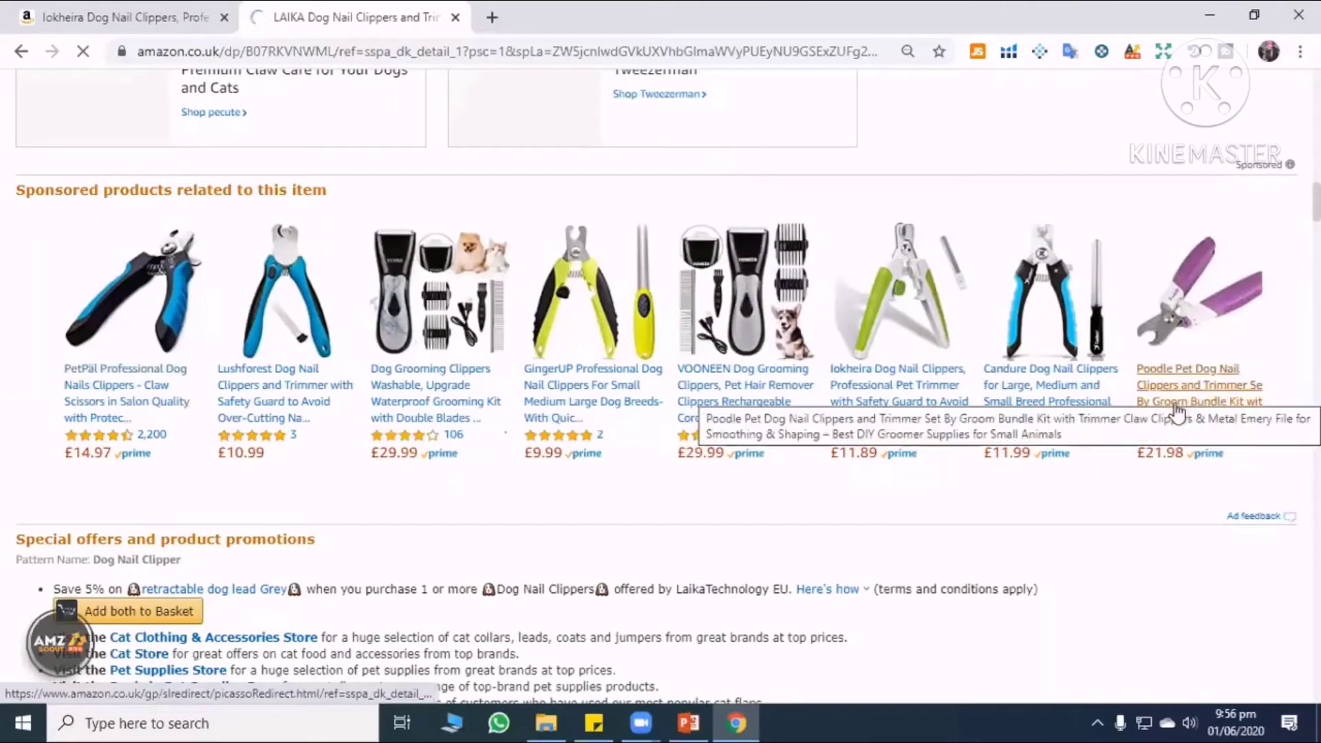
left_click(1179, 410)
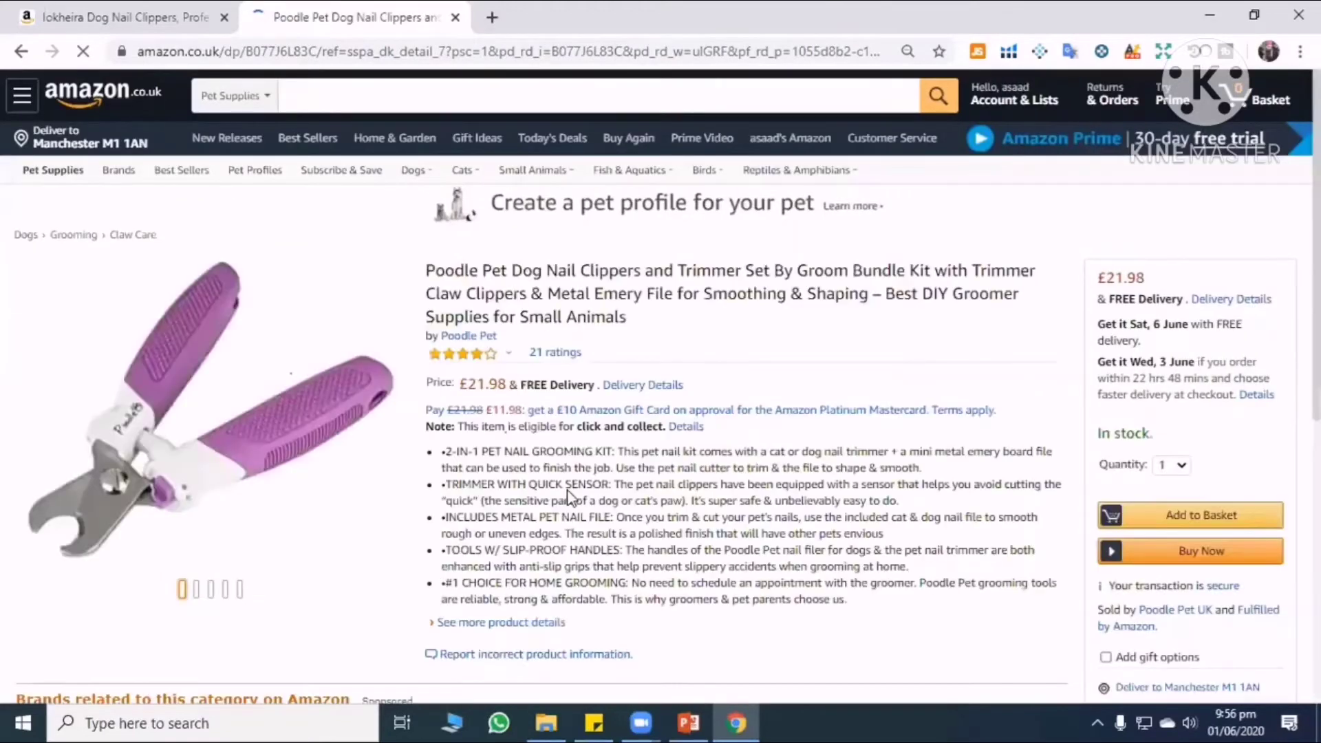
Read through the Poodle Pet details and product description, then return to the listing's top.
scroll(568, 496, "down", 15)
scroll(204, 465, "down", 5)
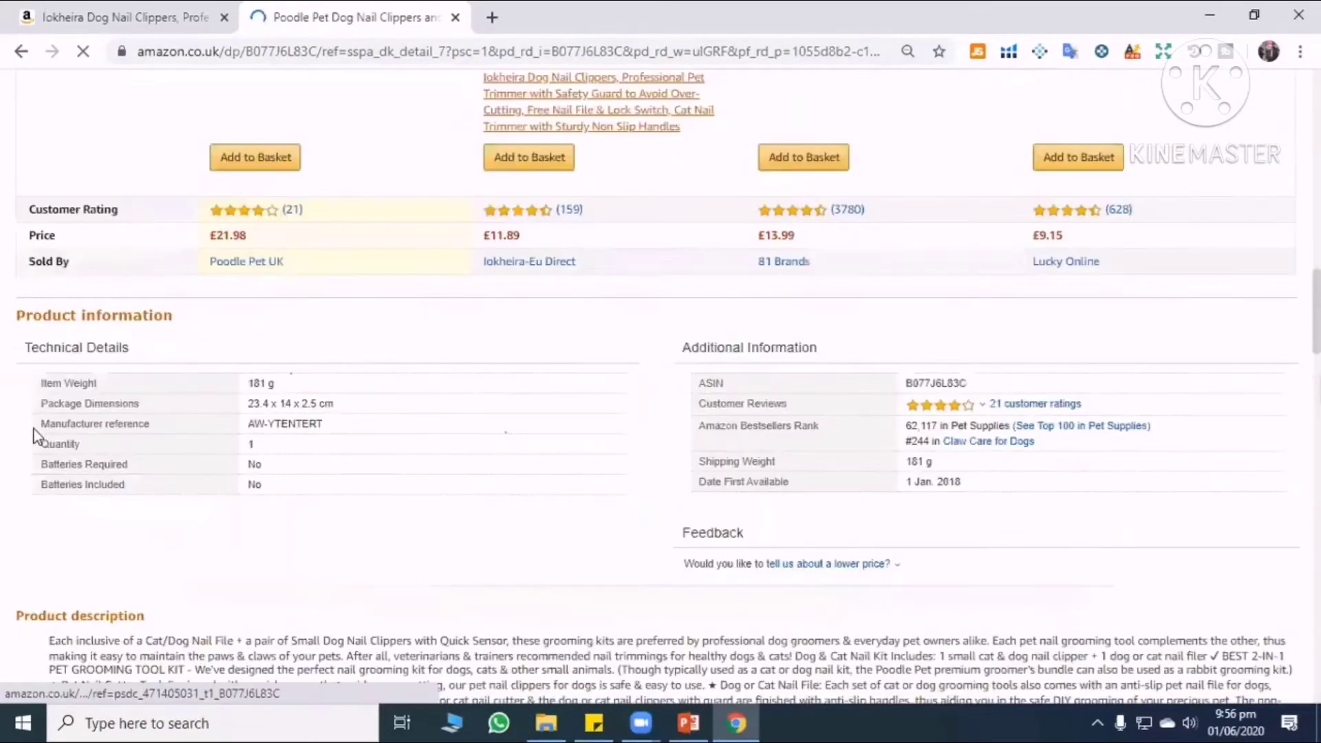
scroll(608, 323, "down", 3)
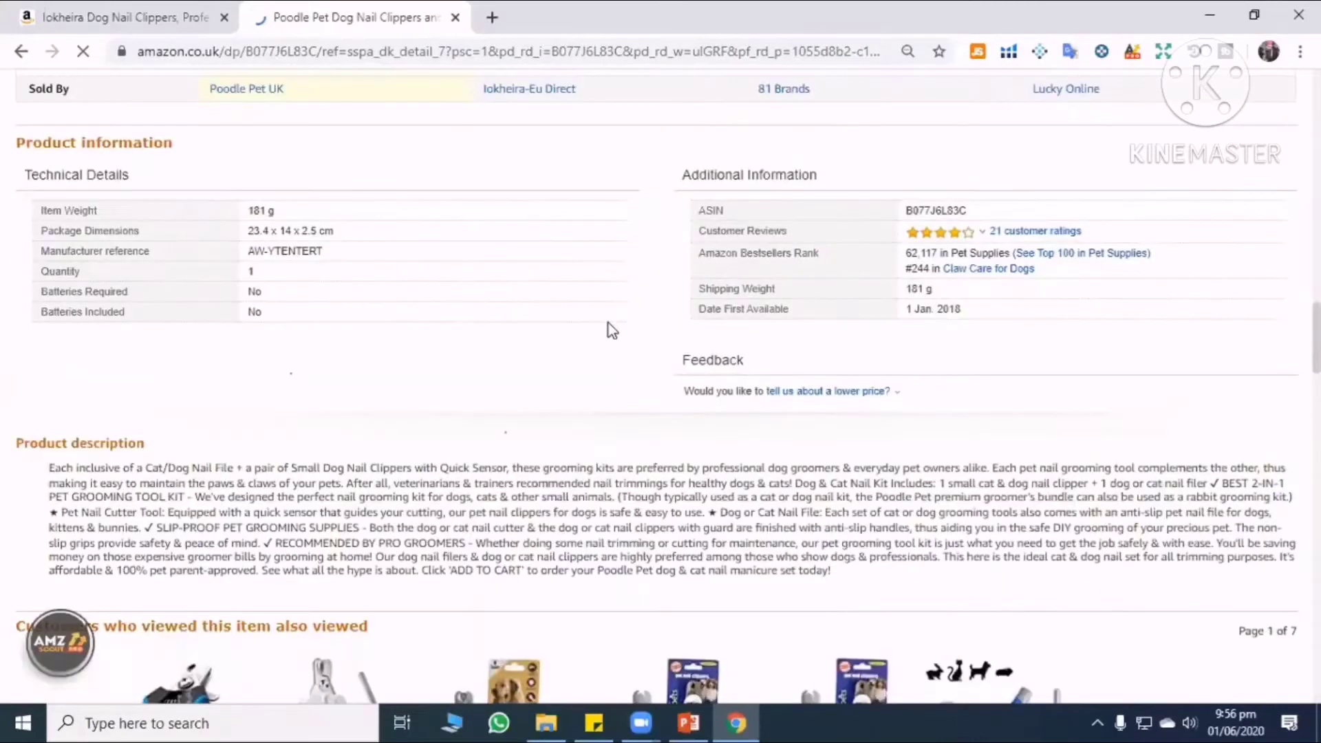
scroll(535, 83, "down", 5)
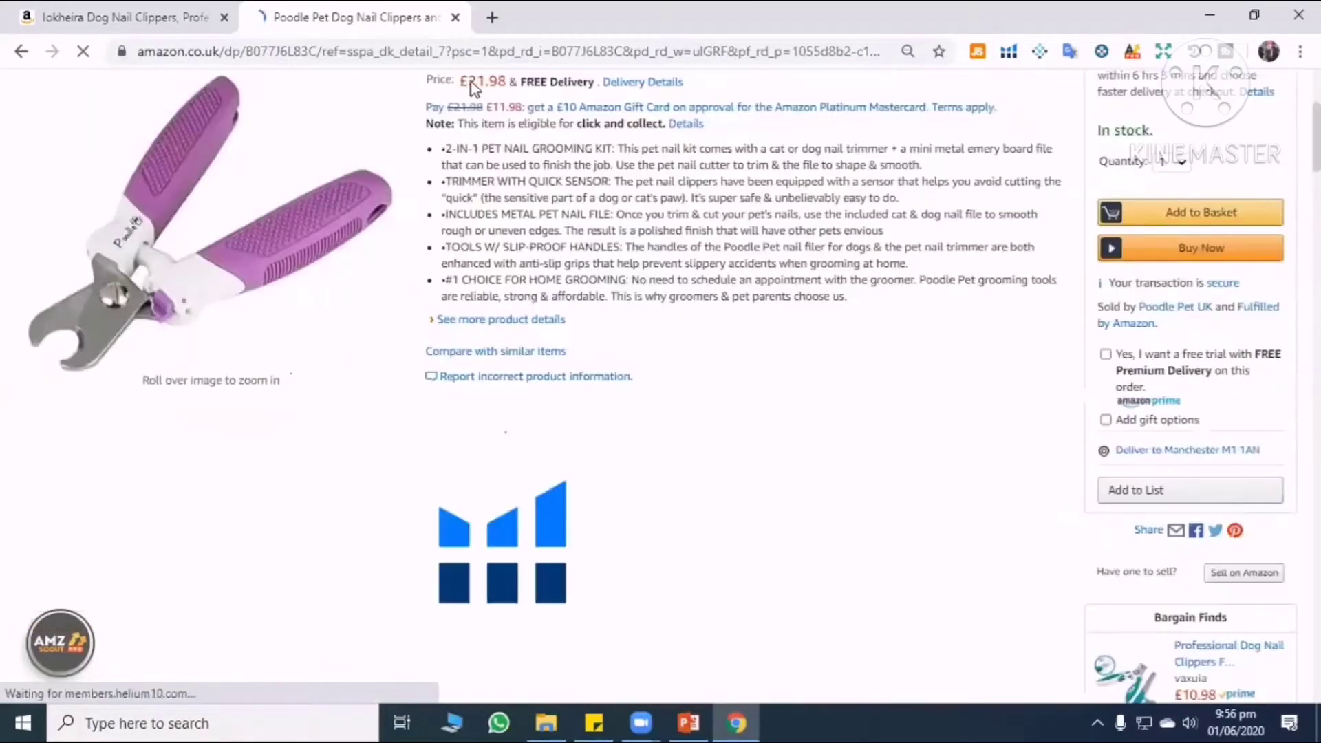
mouse_move(210, 328)
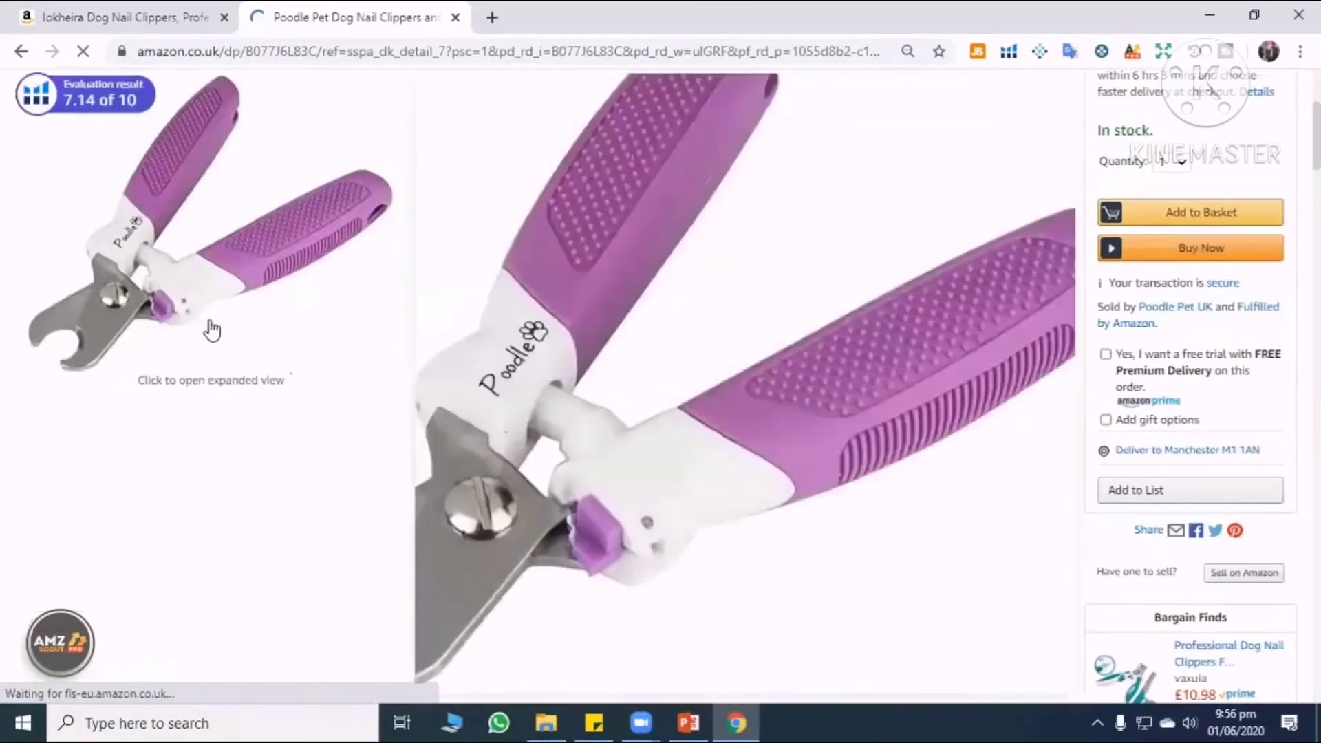
scroll(482, 513, "down", 15)
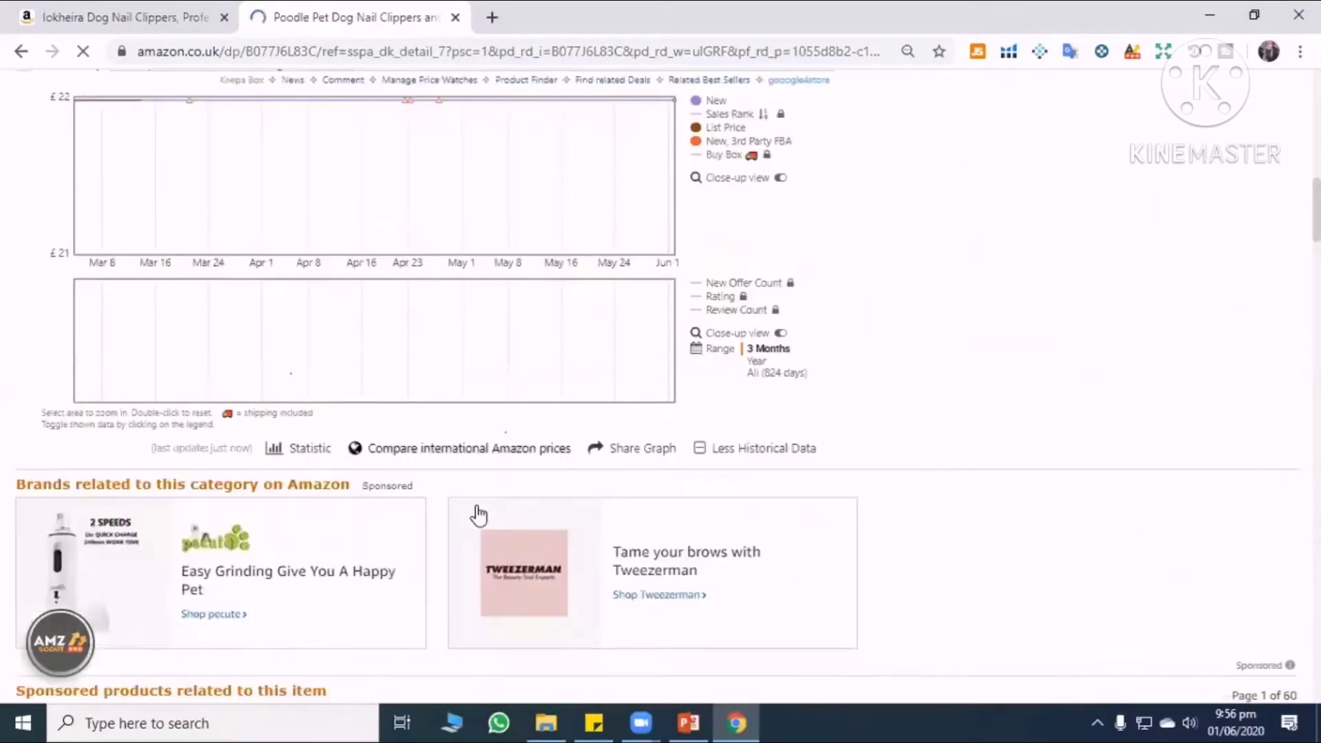
scroll(478, 515, "down", 10)
scroll(472, 509, "down", 10)
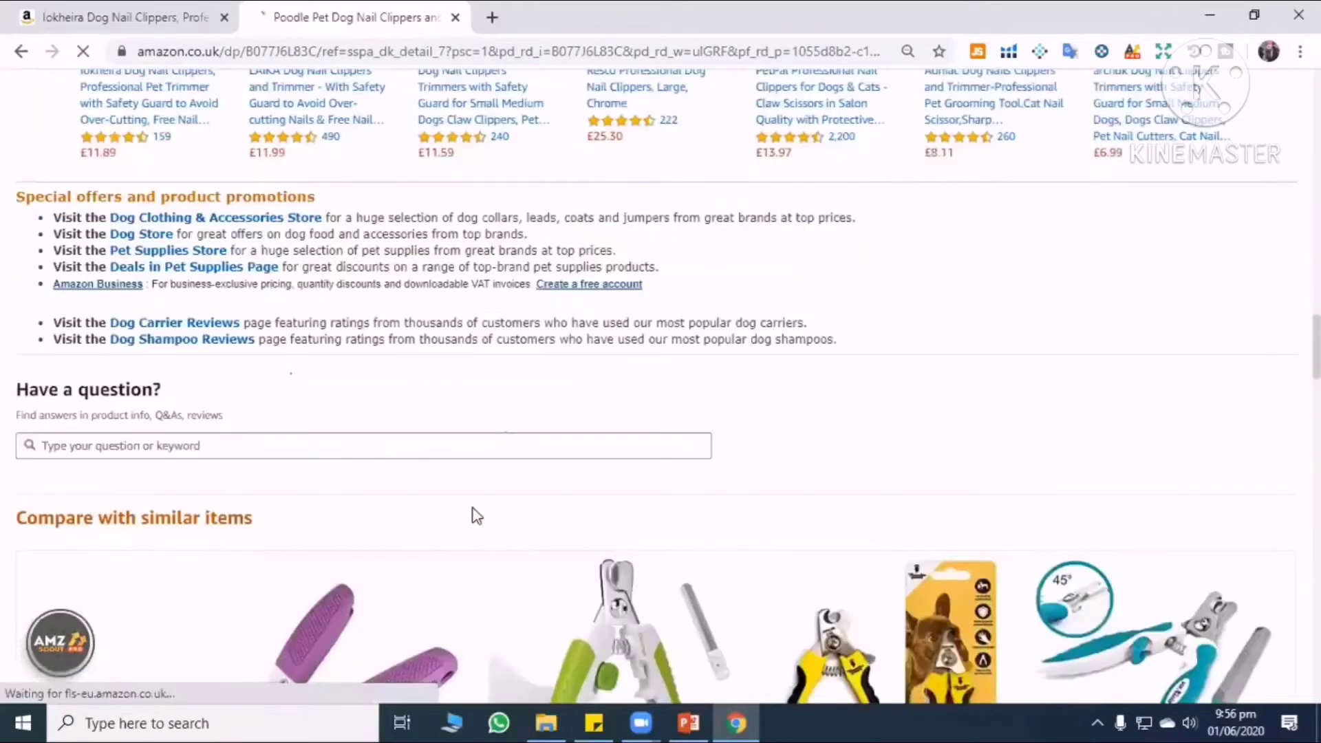
scroll(369, 516, "down", 10)
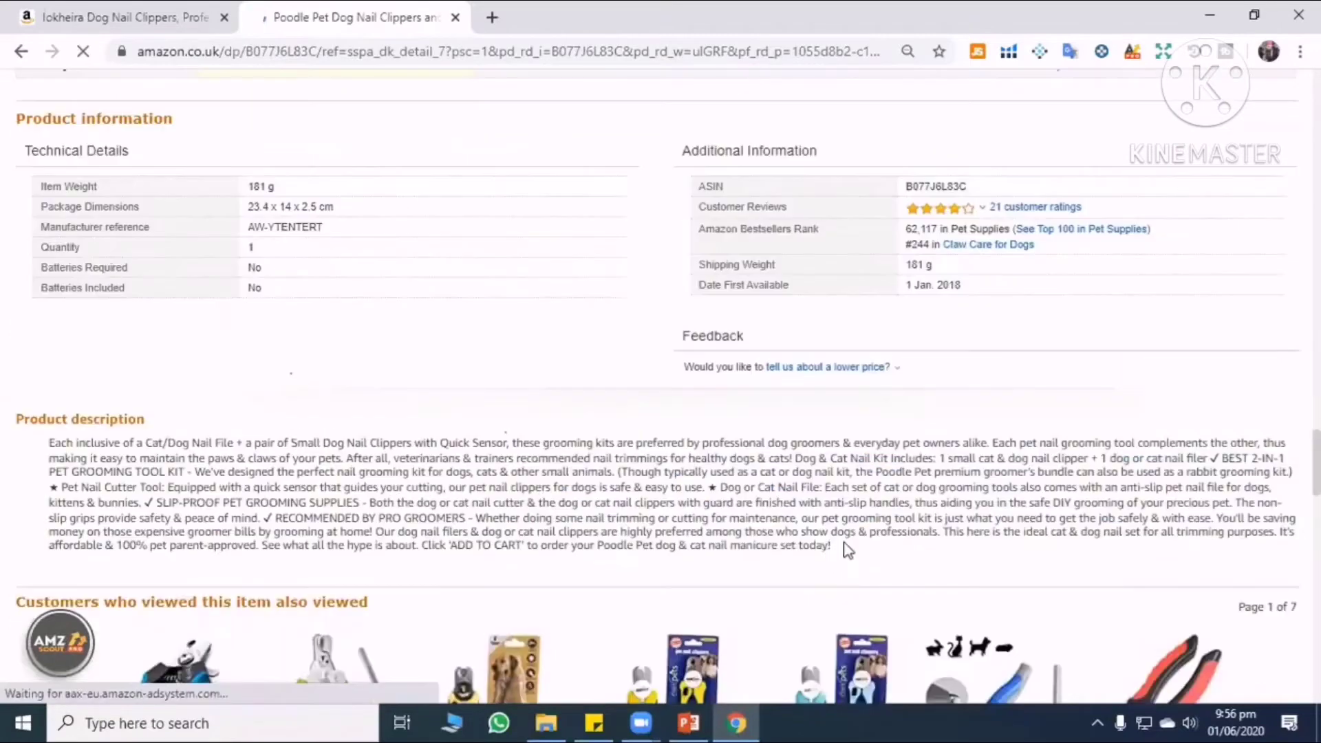
left_click_drag(832, 546, 155, 427)
left_click(154, 426)
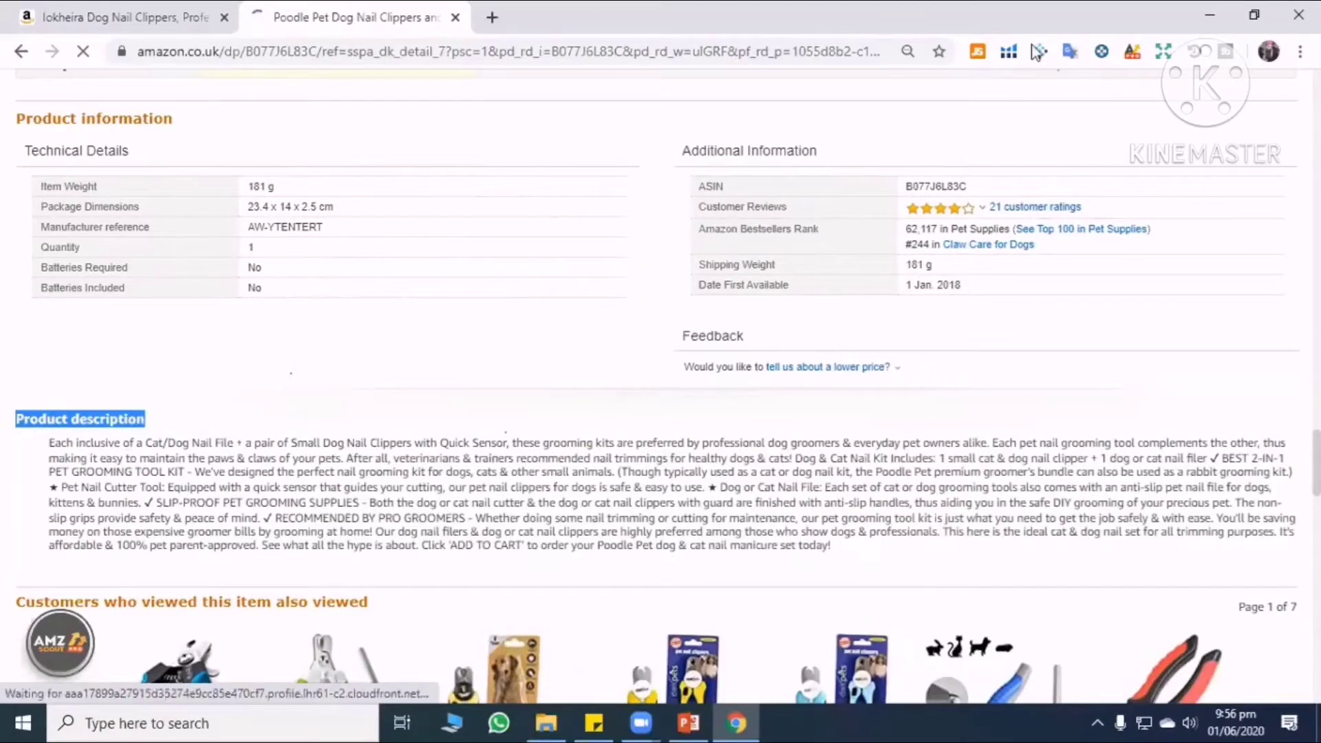
scroll(41, 575, "down", 10)
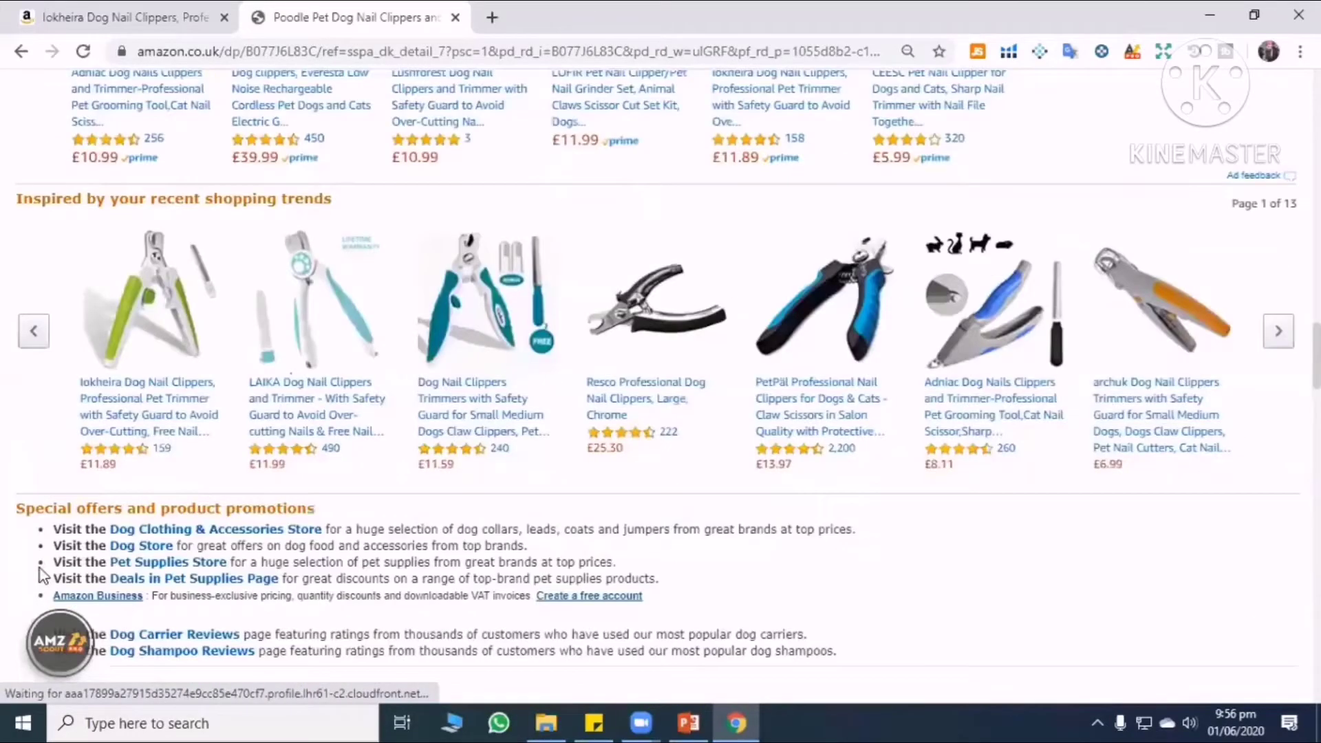
key("Home")
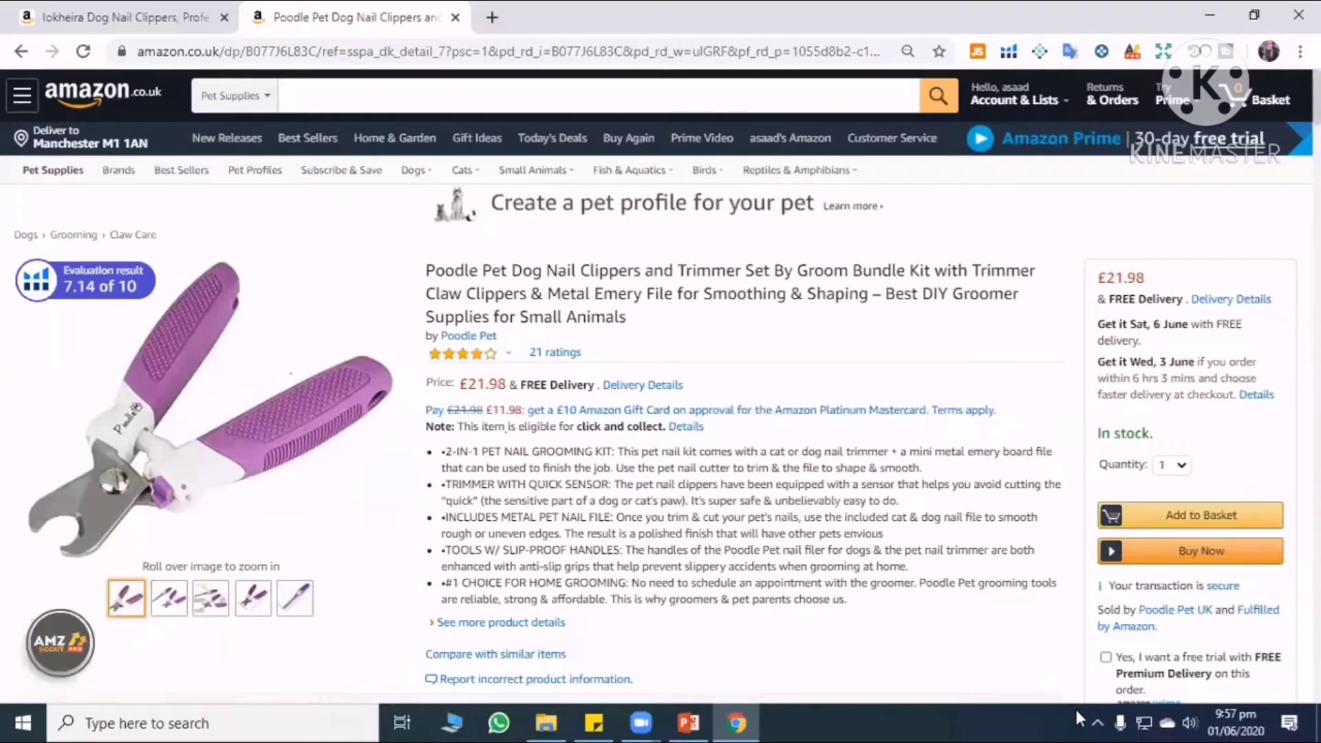
Go to sellercentral via the 'SE' address suggestion and sign in with the saved password.
left_click(359, 54)
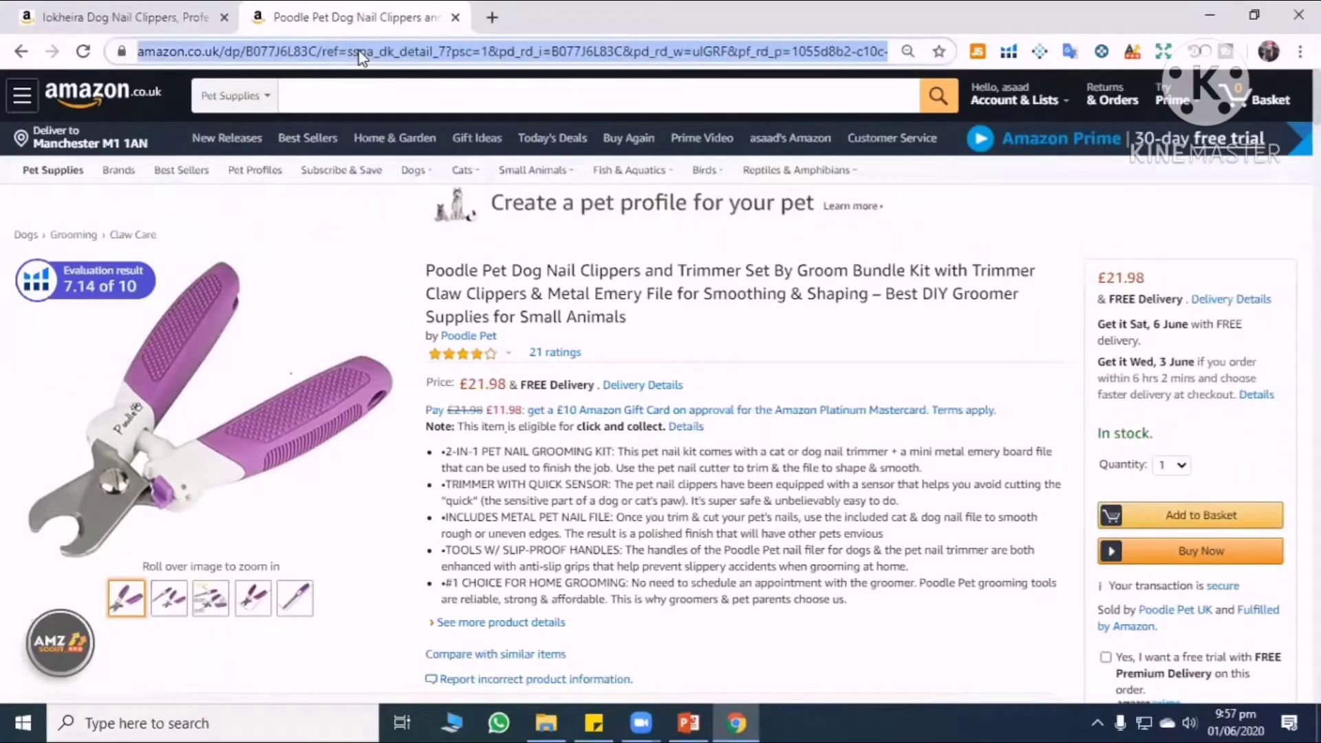
type("SE")
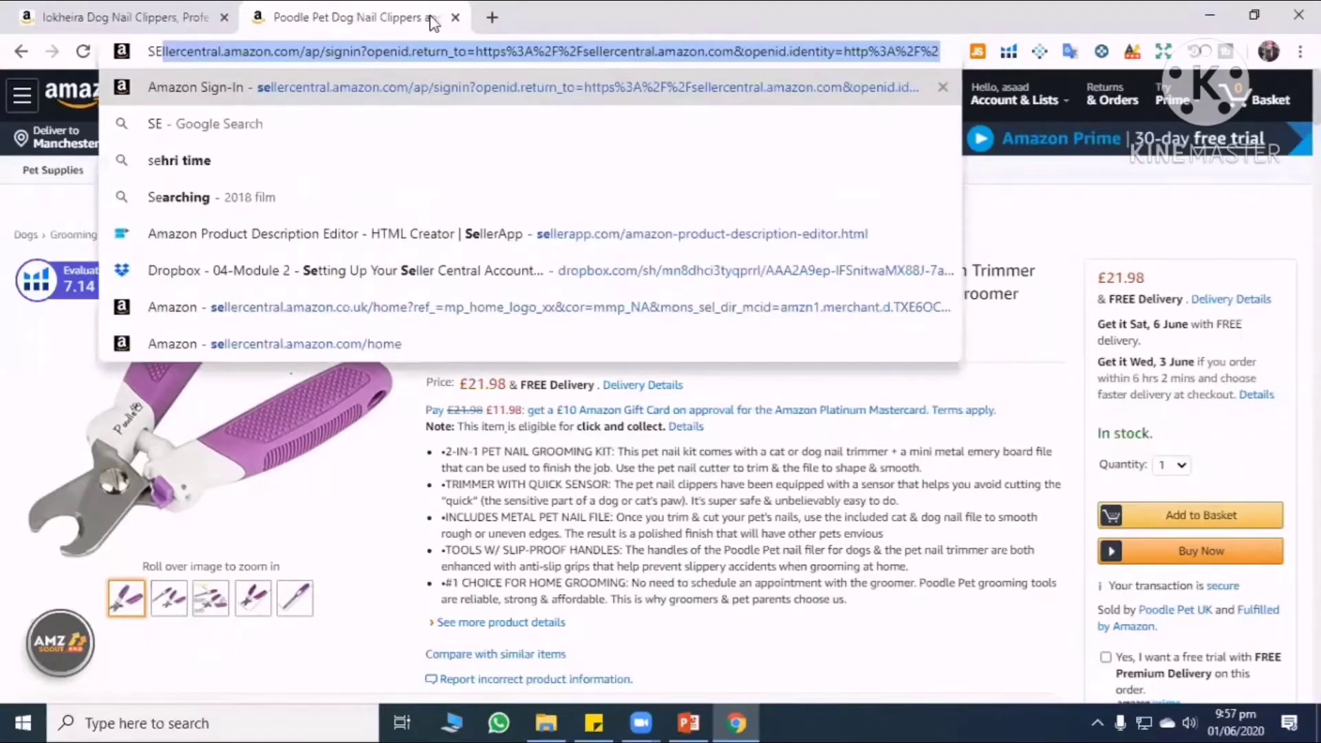
key("Return")
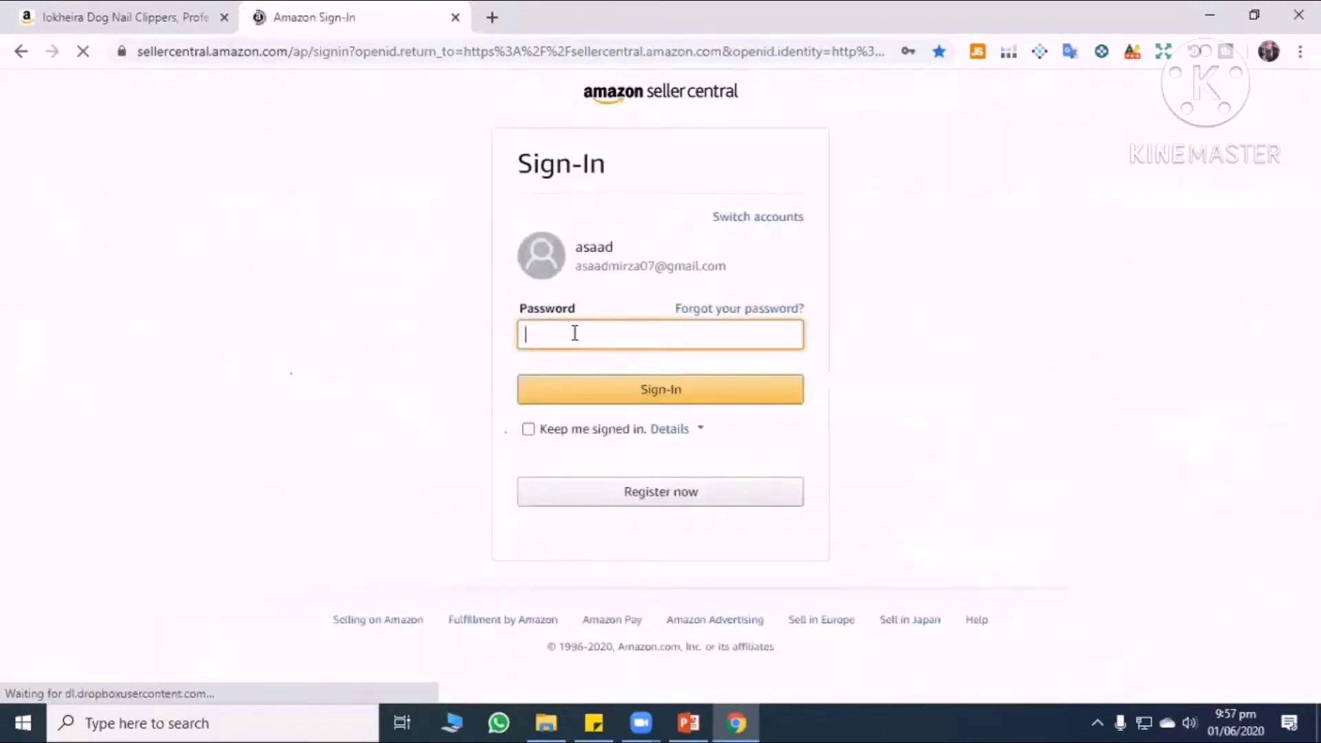
left_click(572, 331)
left_click(598, 377)
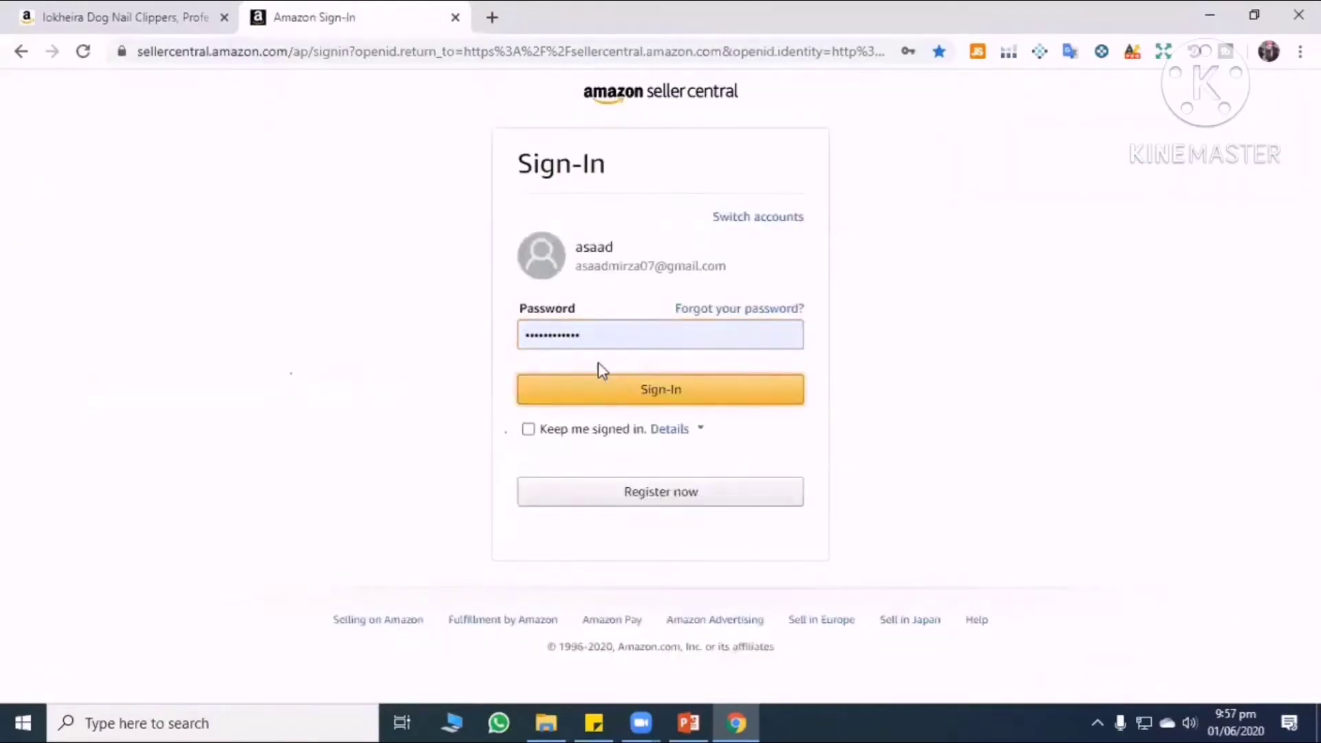
key("Return")
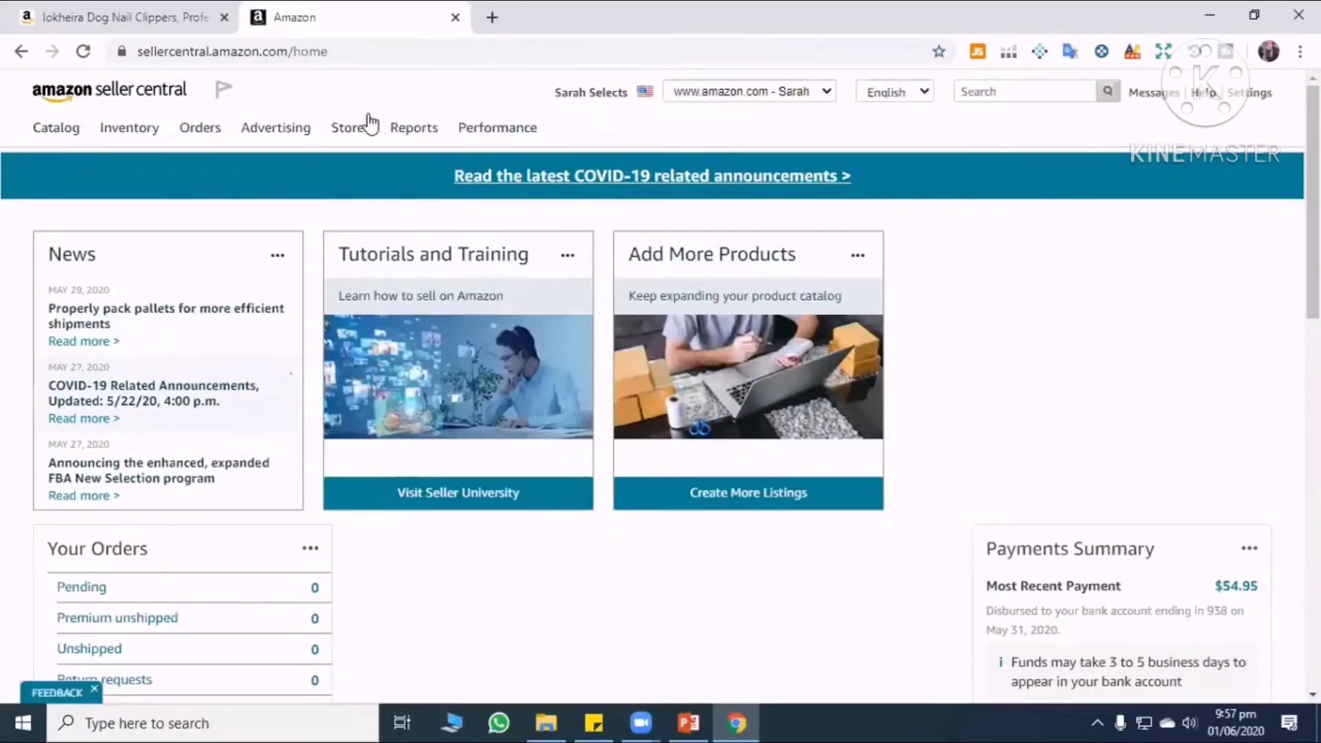
mouse_move(59, 128)
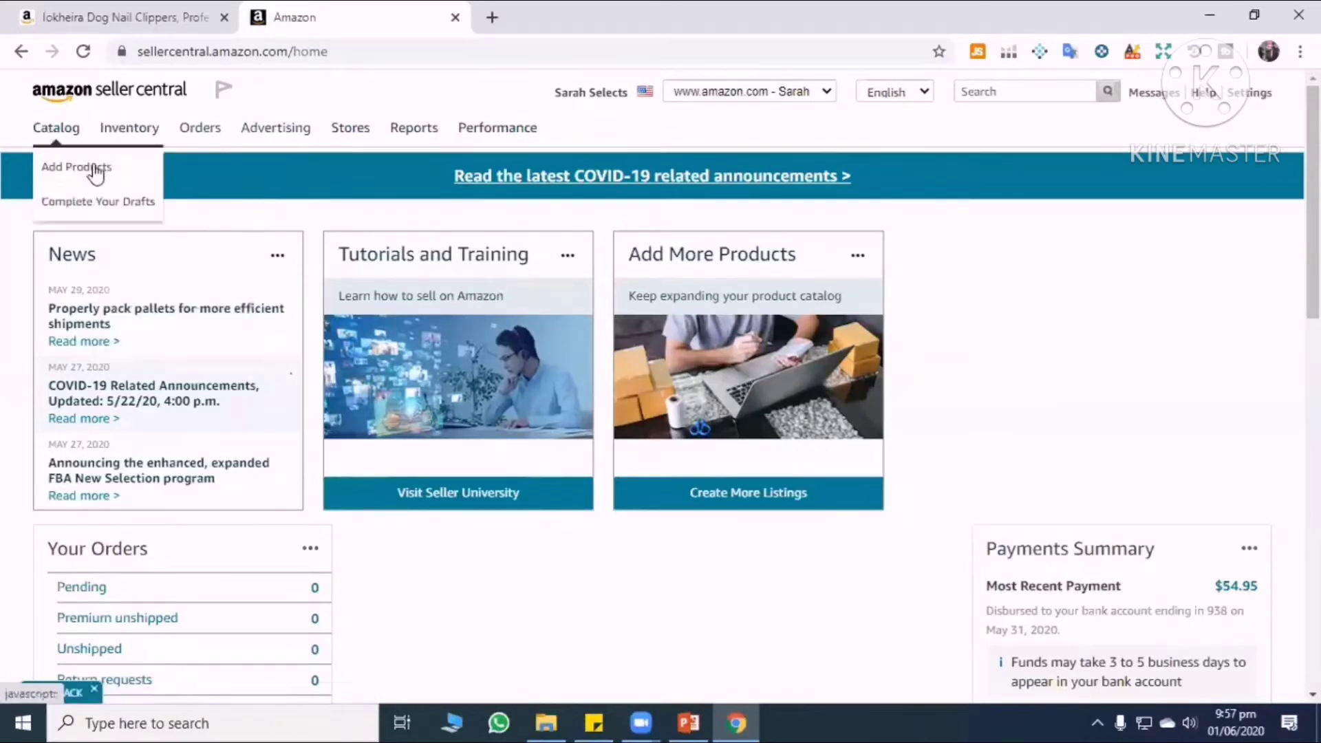
From Catalog > Add Products, choose 'Create a new product listing' under List a new product.
left_click(92, 175)
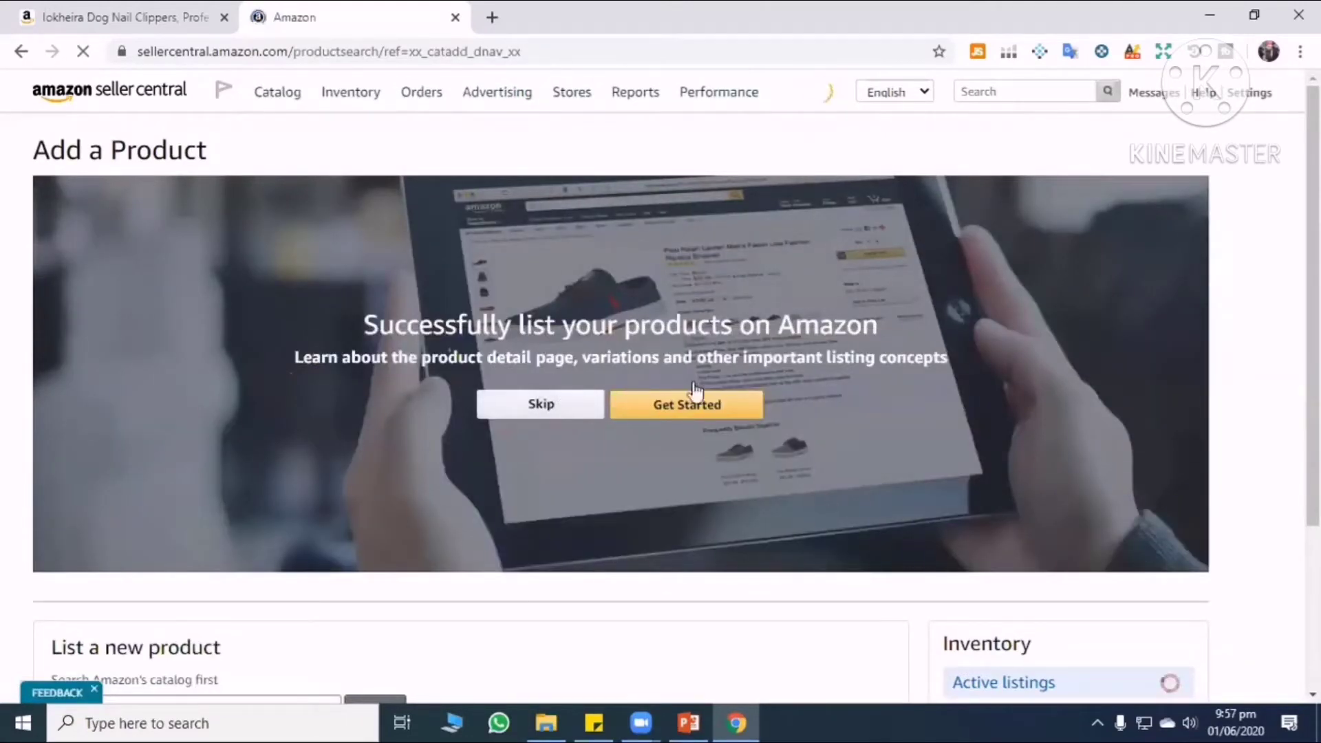
scroll(714, 415, "down", 3)
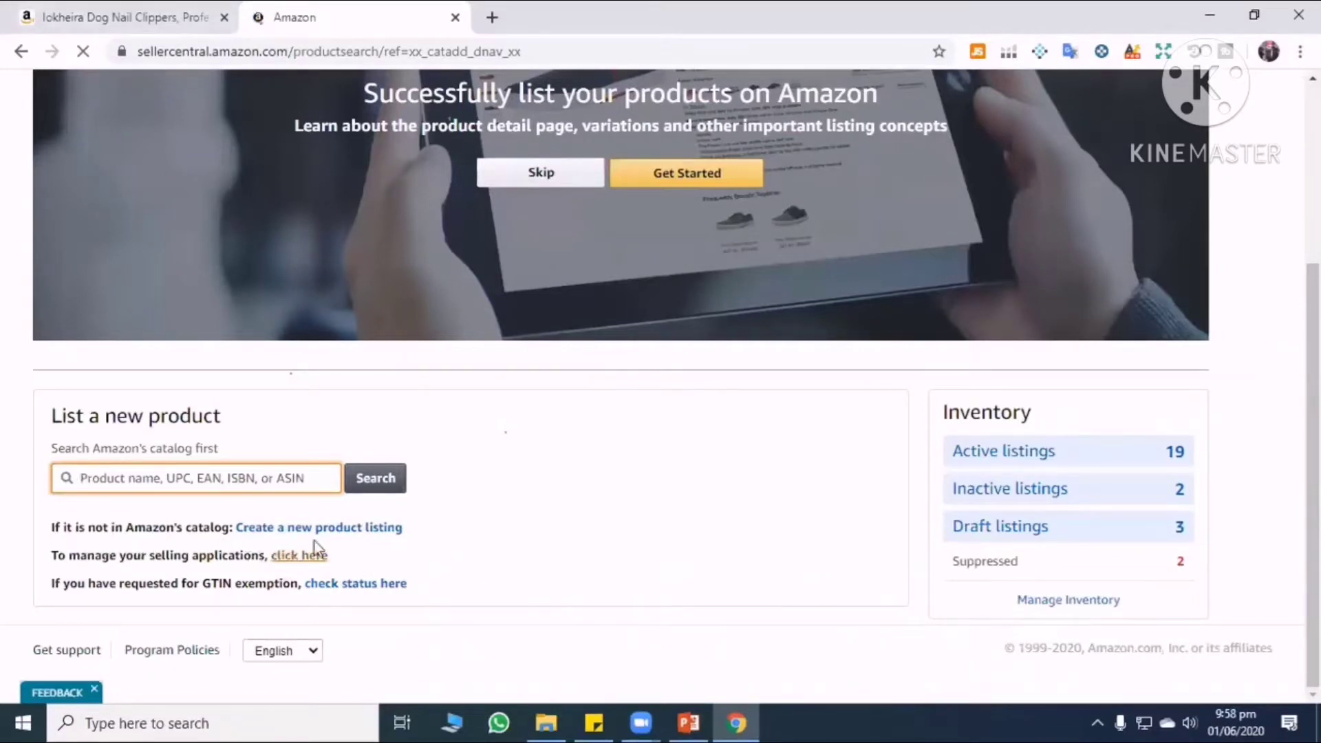
left_click(370, 530)
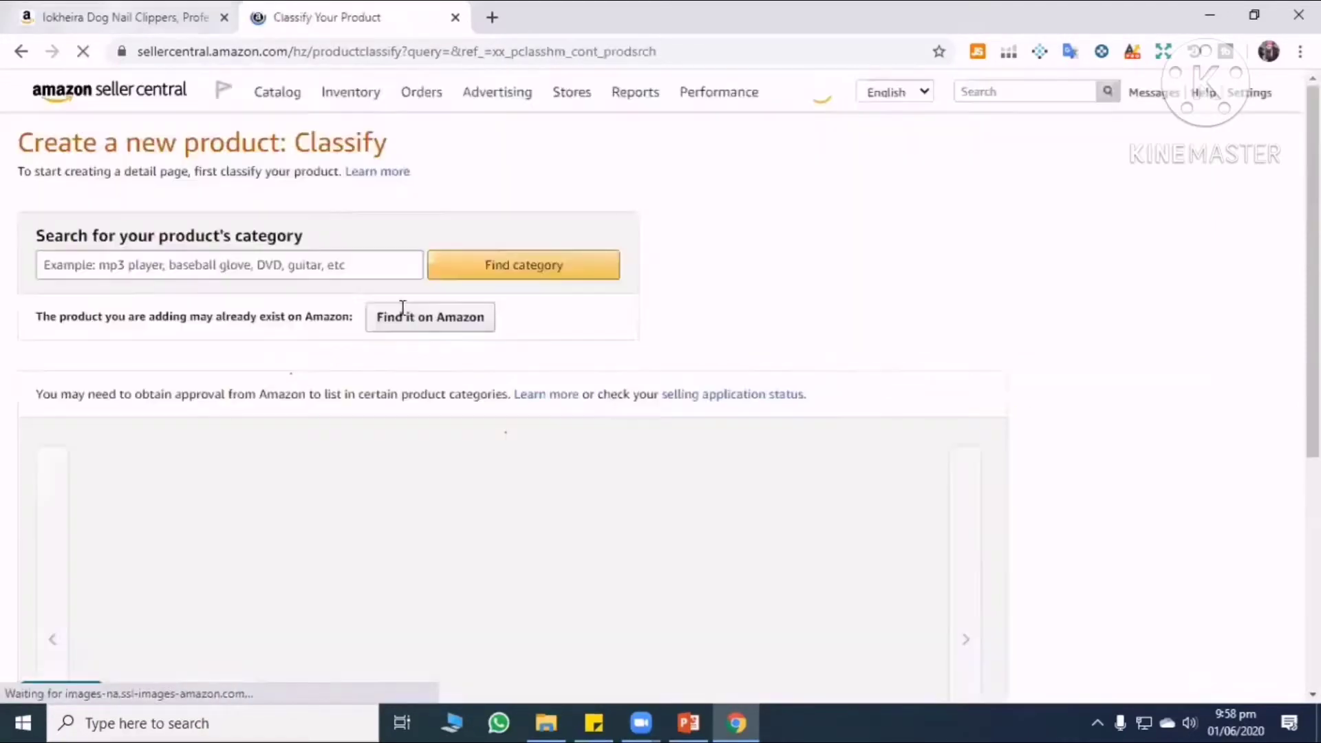
Glance at the top of the Iokheira listing, then return to the Classify page.
key("ctrl+shift+Tab")
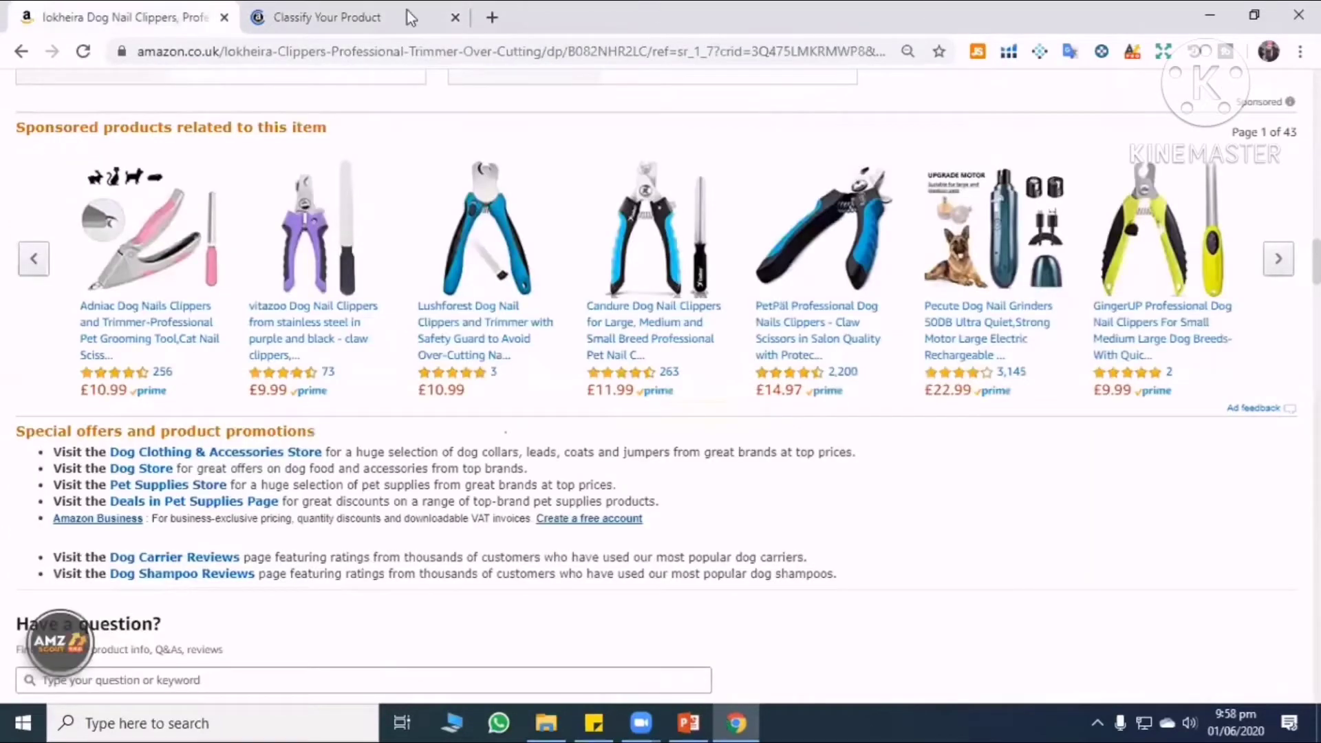
key("Home")
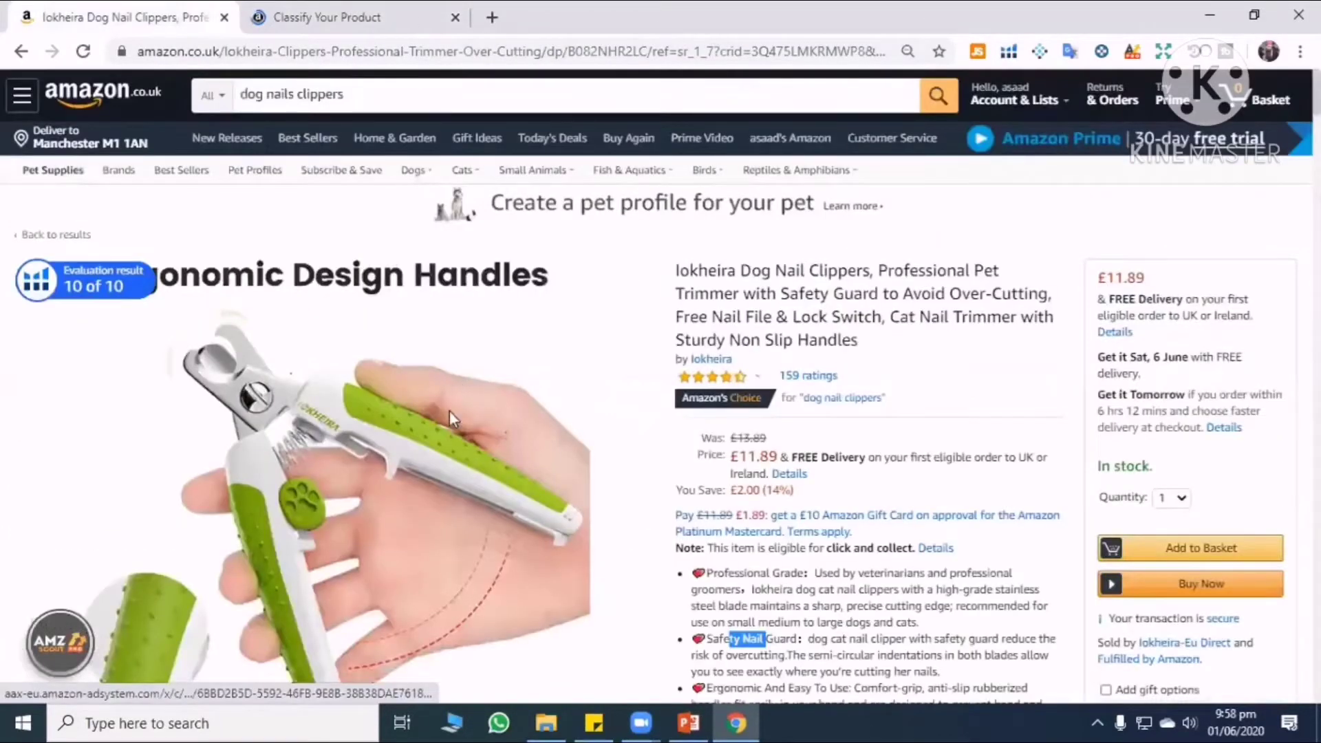
key("ctrl+Tab")
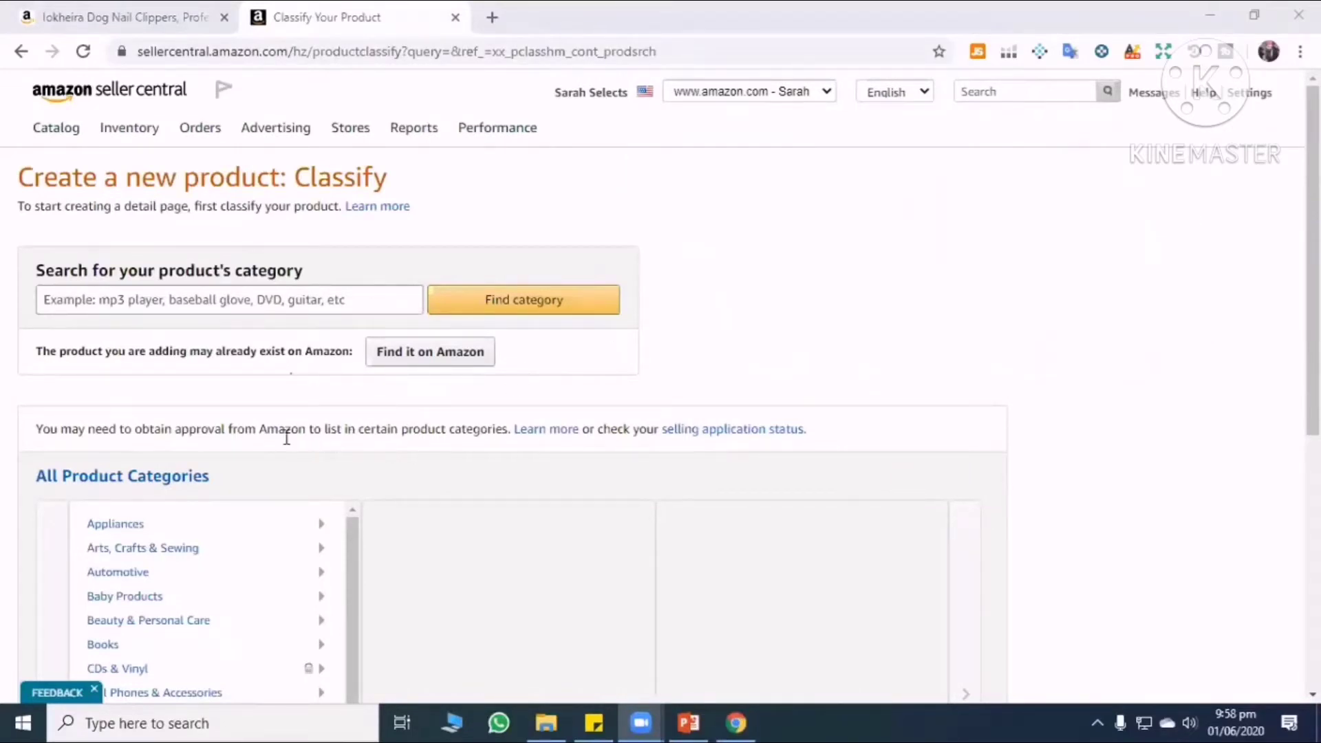
Scroll the All Product Categories list down to Video Games, then bring up the Iokheira listing.
scroll(296, 234, "down", 2)
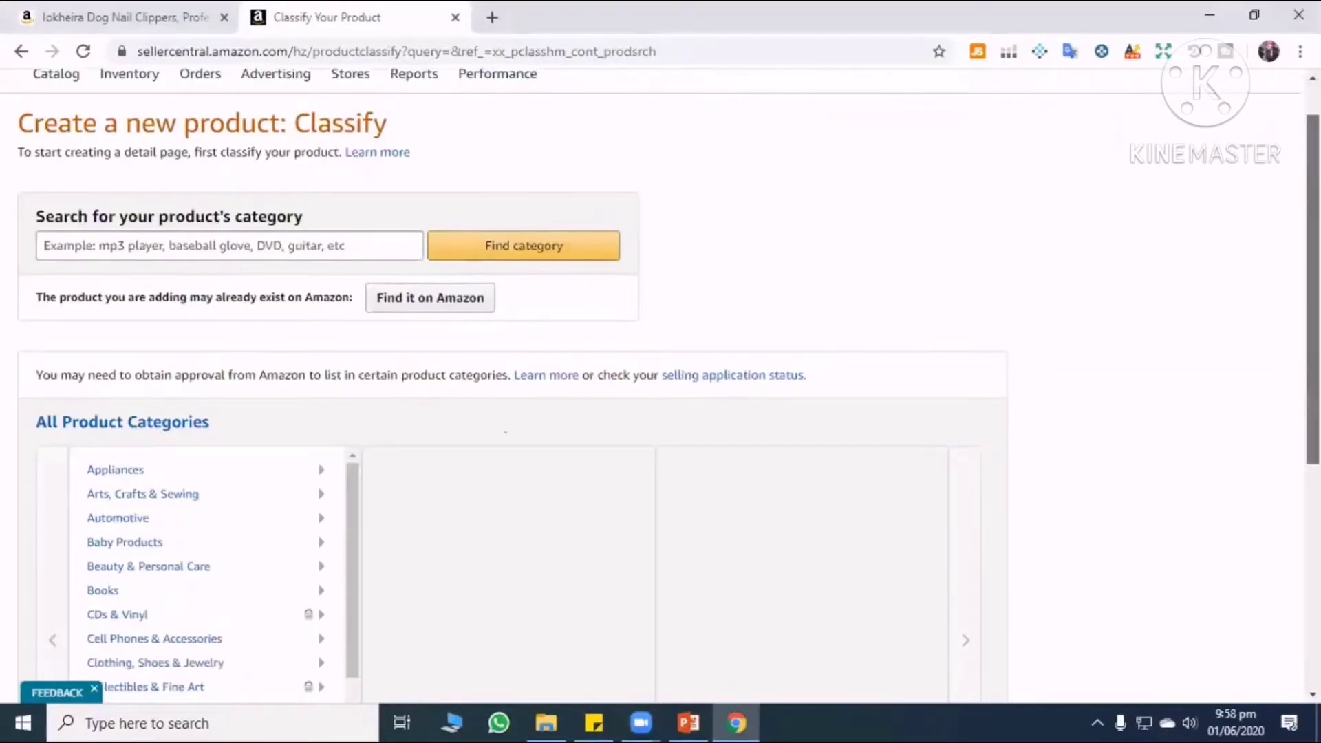
scroll(199, 229, "down", 2)
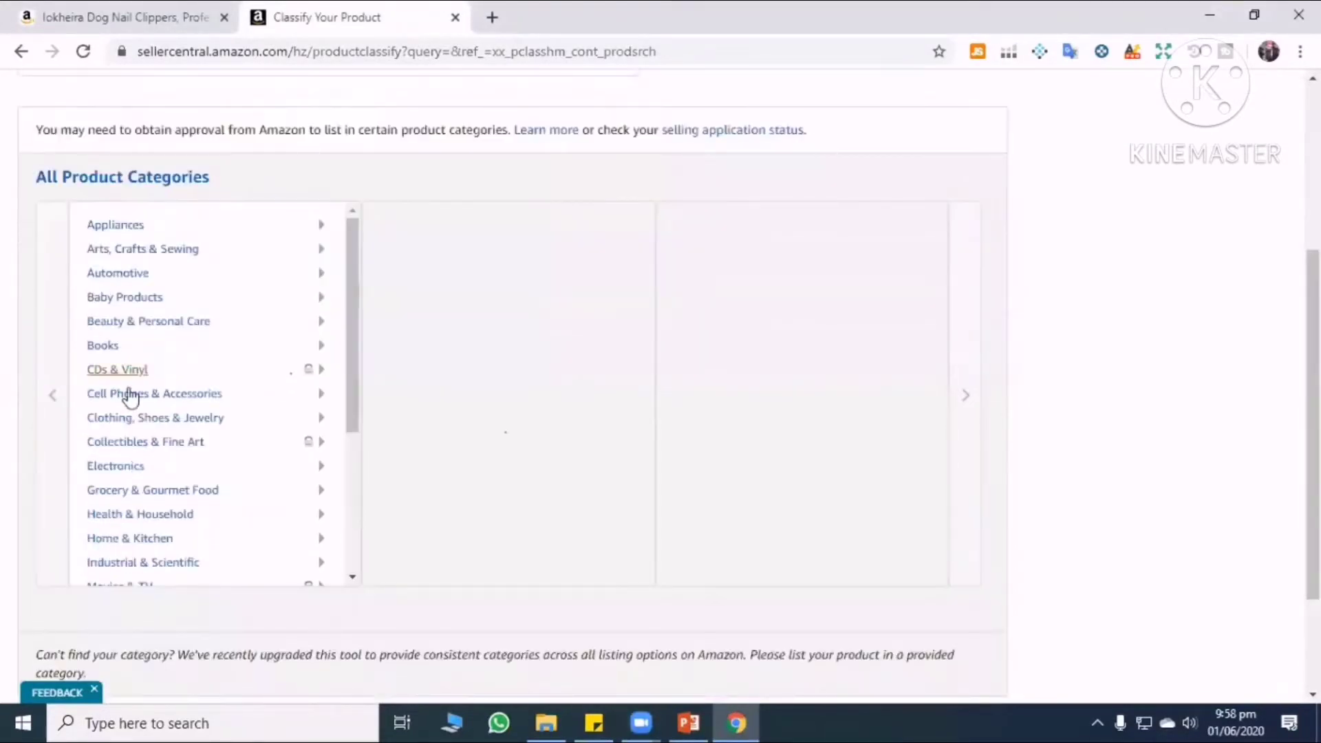
scroll(251, 444, "down", 3)
scroll(293, 457, "down", 1)
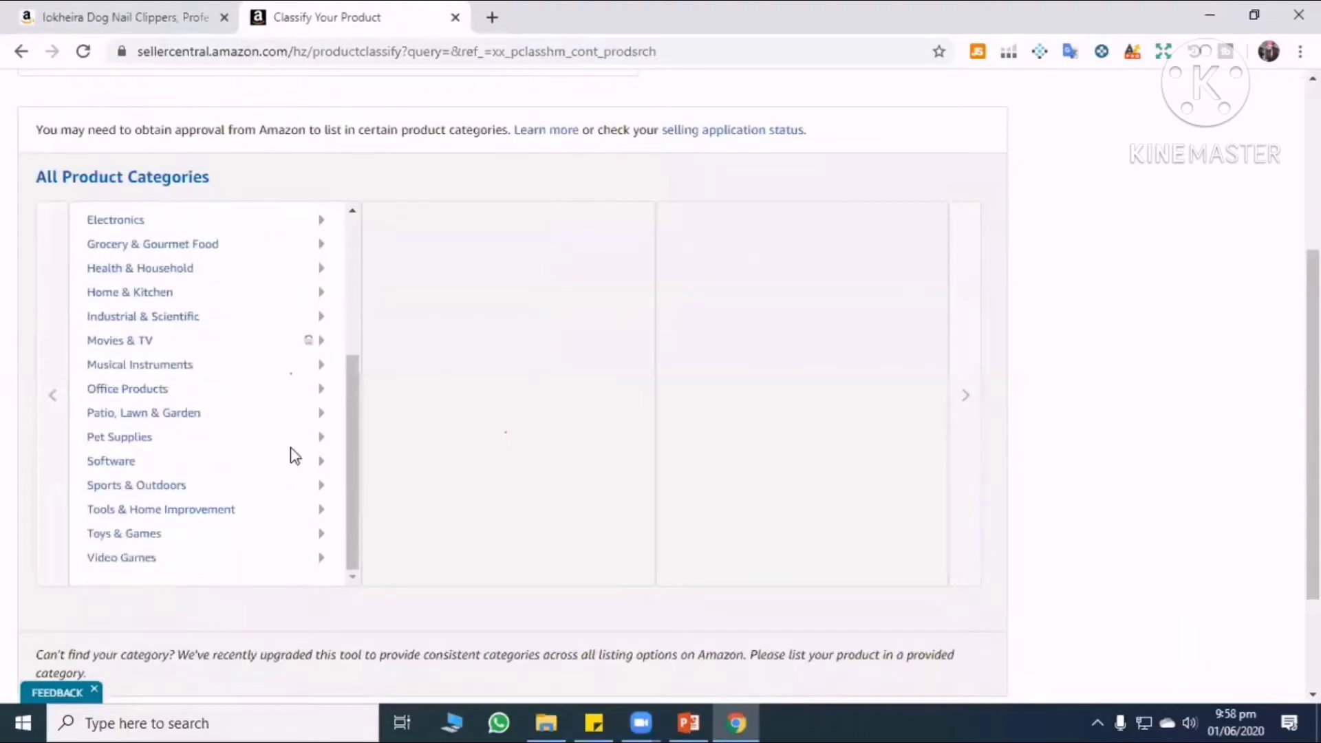
scroll(295, 455, "down", 2)
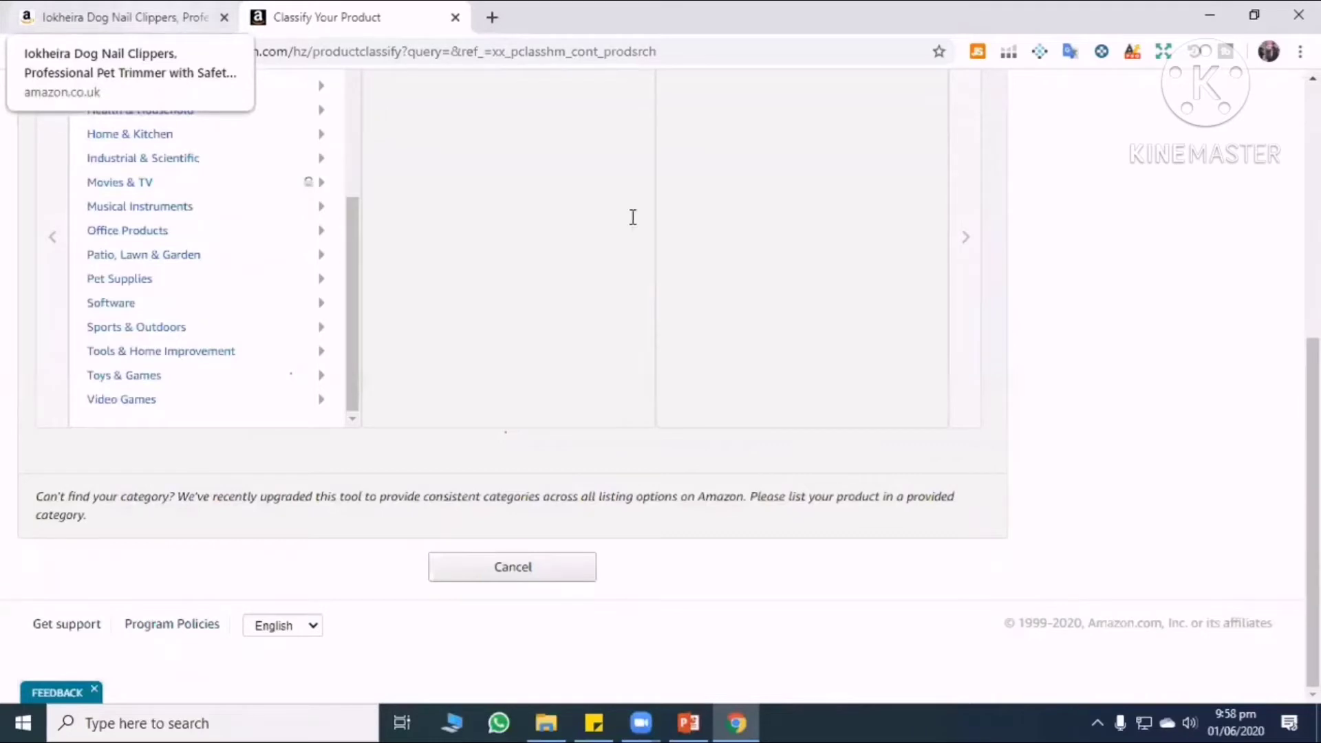
key("ctrl+shift+Tab")
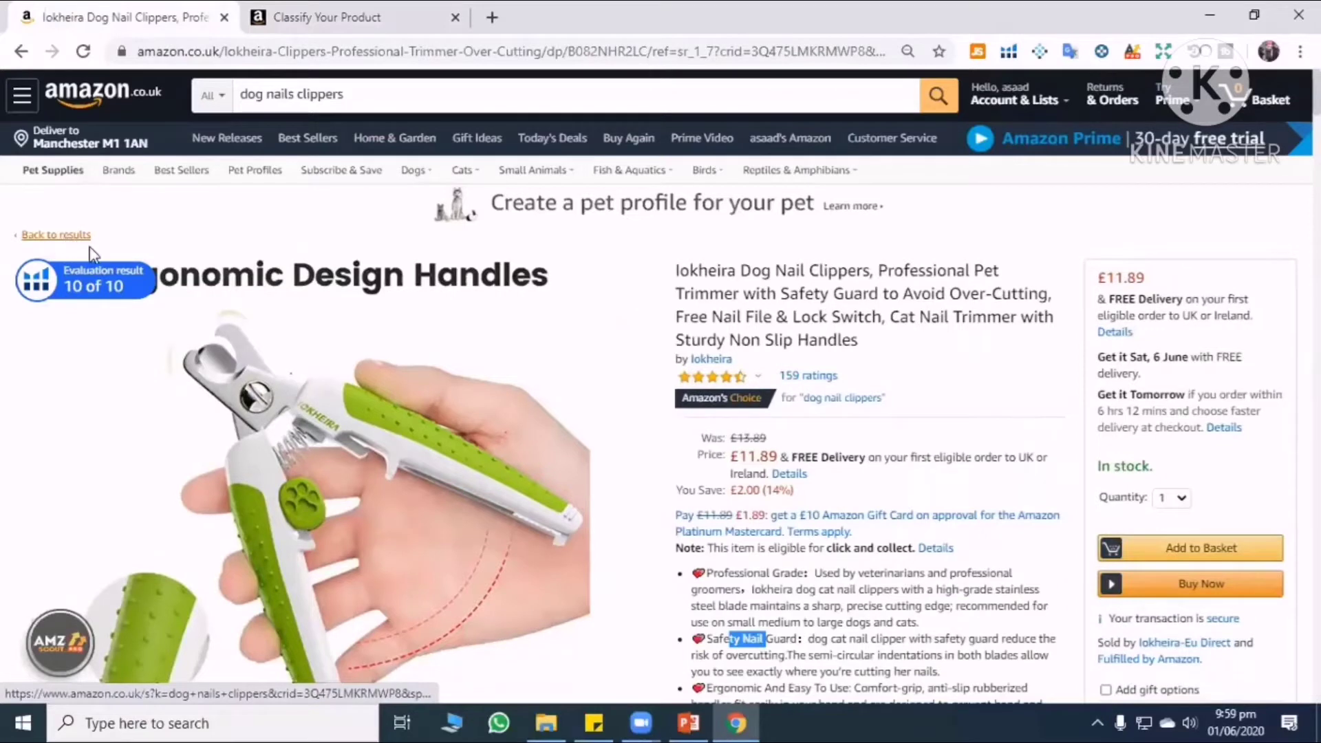
Trim the Iokheira page address to end at /dp/B082NHR2LC and reload it.
left_click(591, 50)
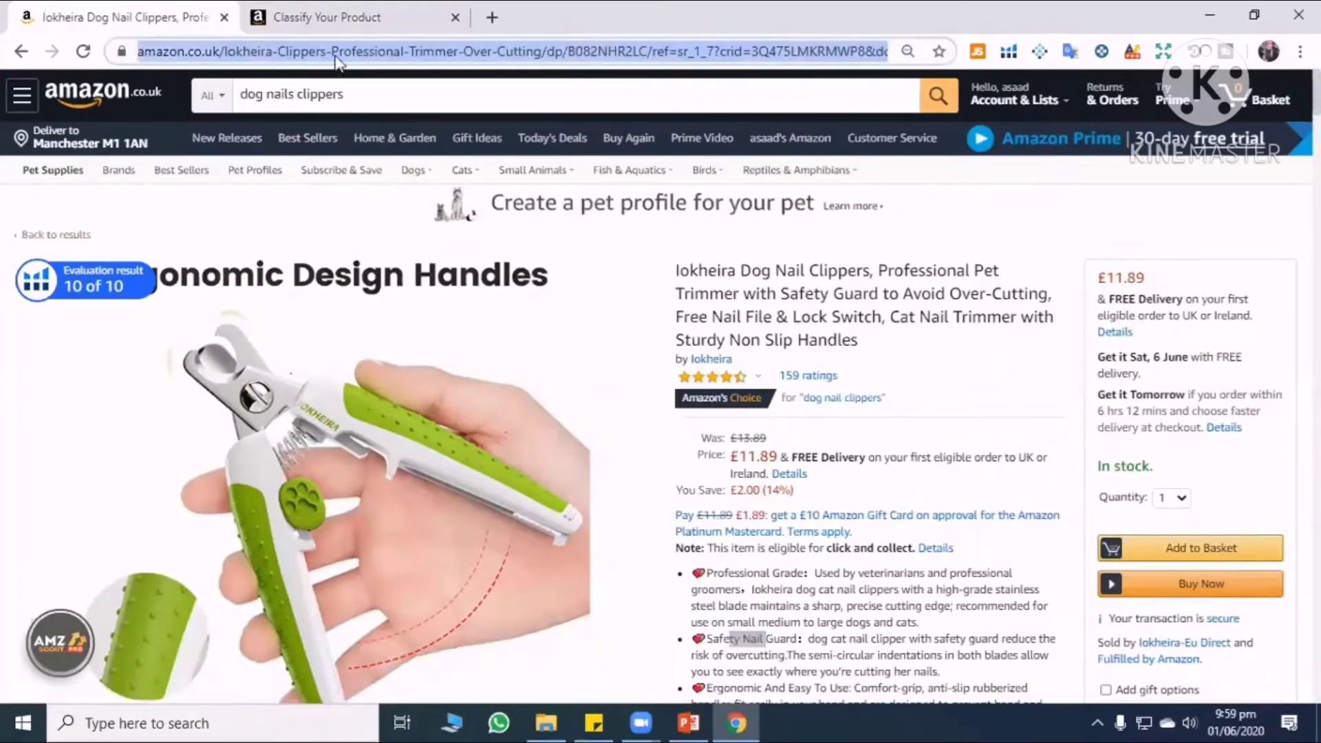
left_click(575, 49)
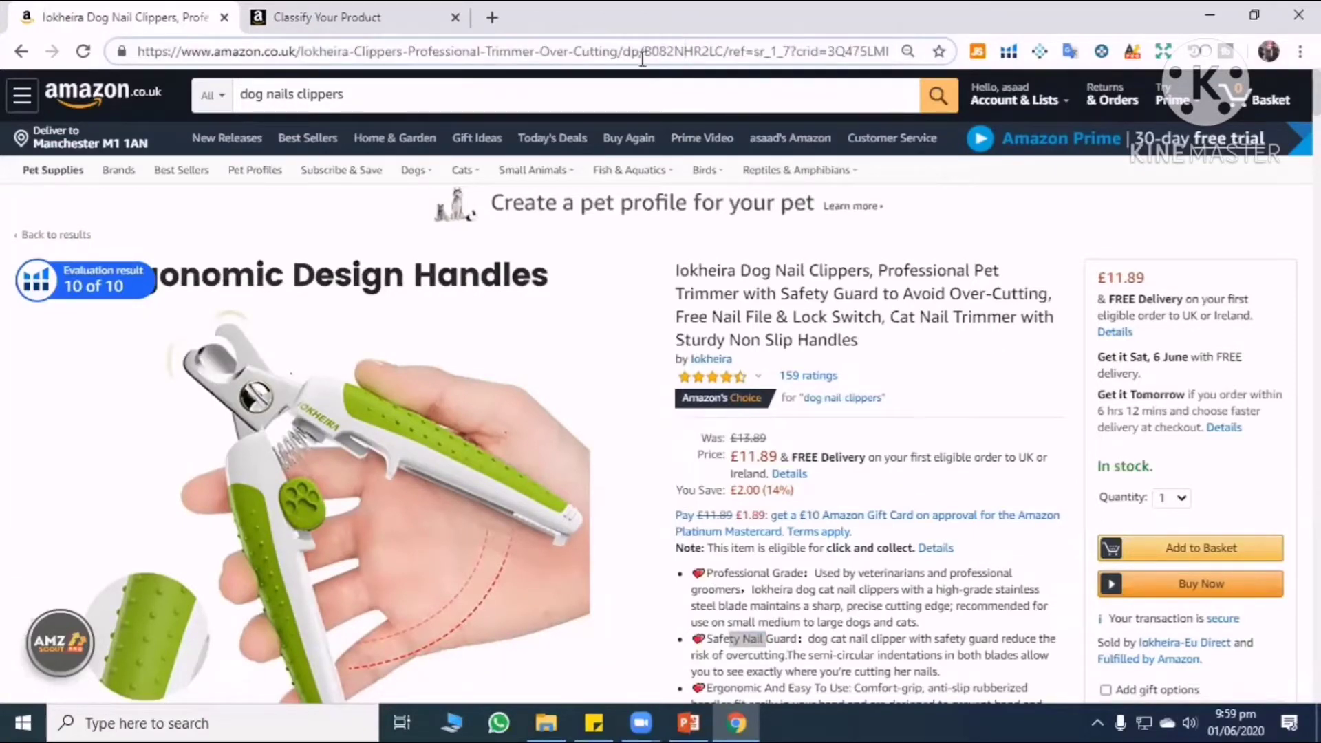
double_click(695, 52)
left_click(666, 52)
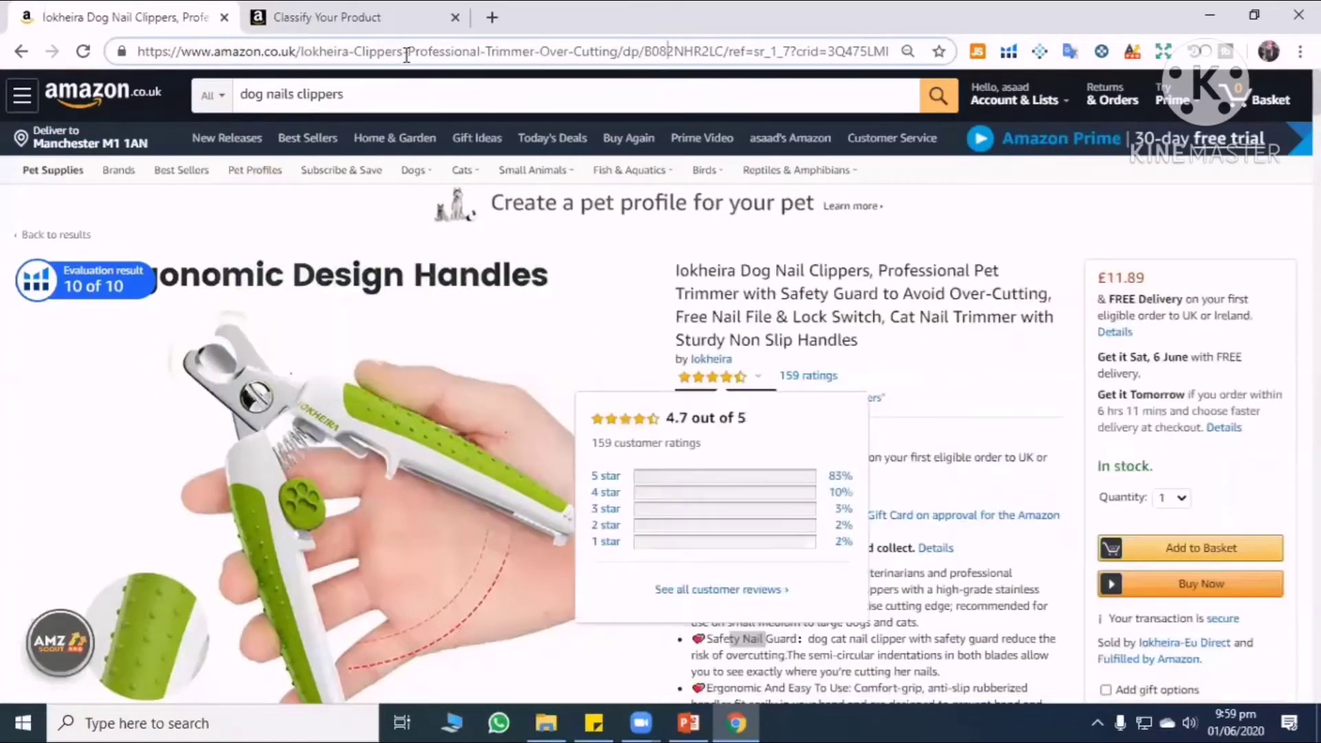
double_click(635, 51)
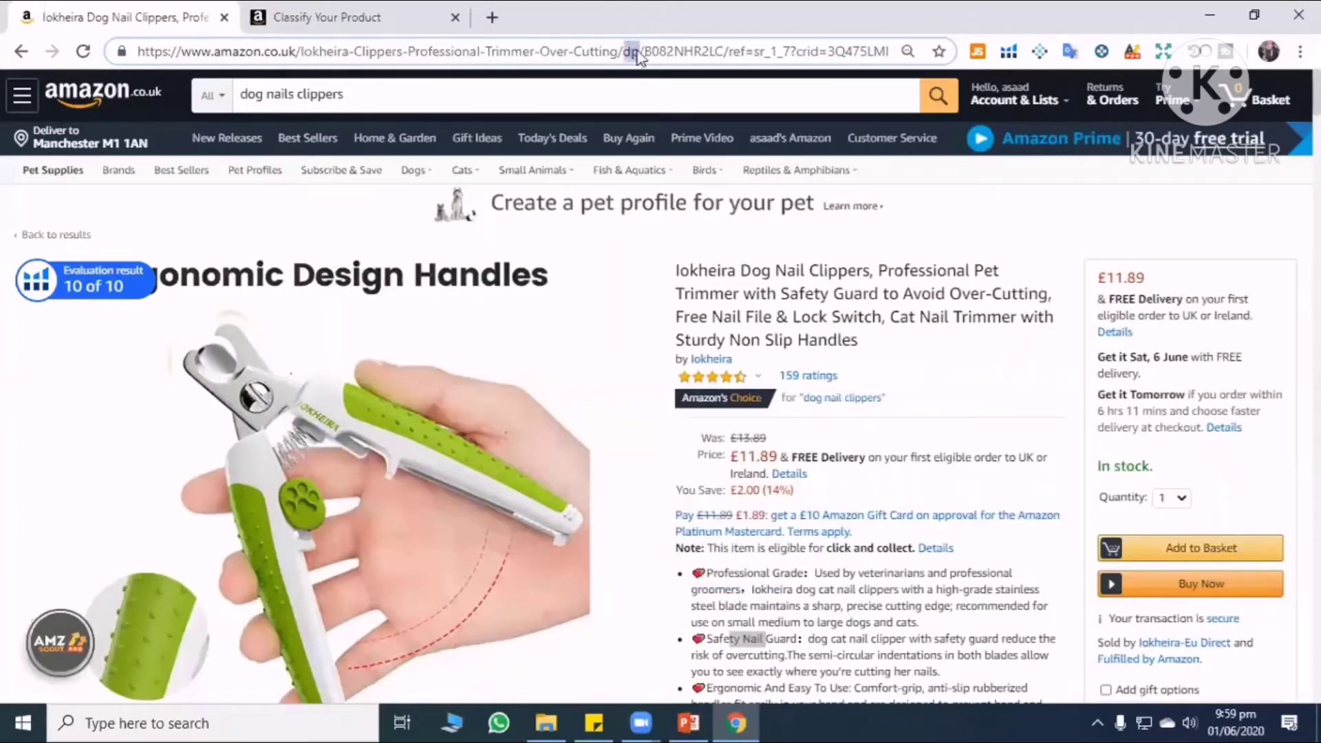
left_click(686, 53)
double_click(687, 51)
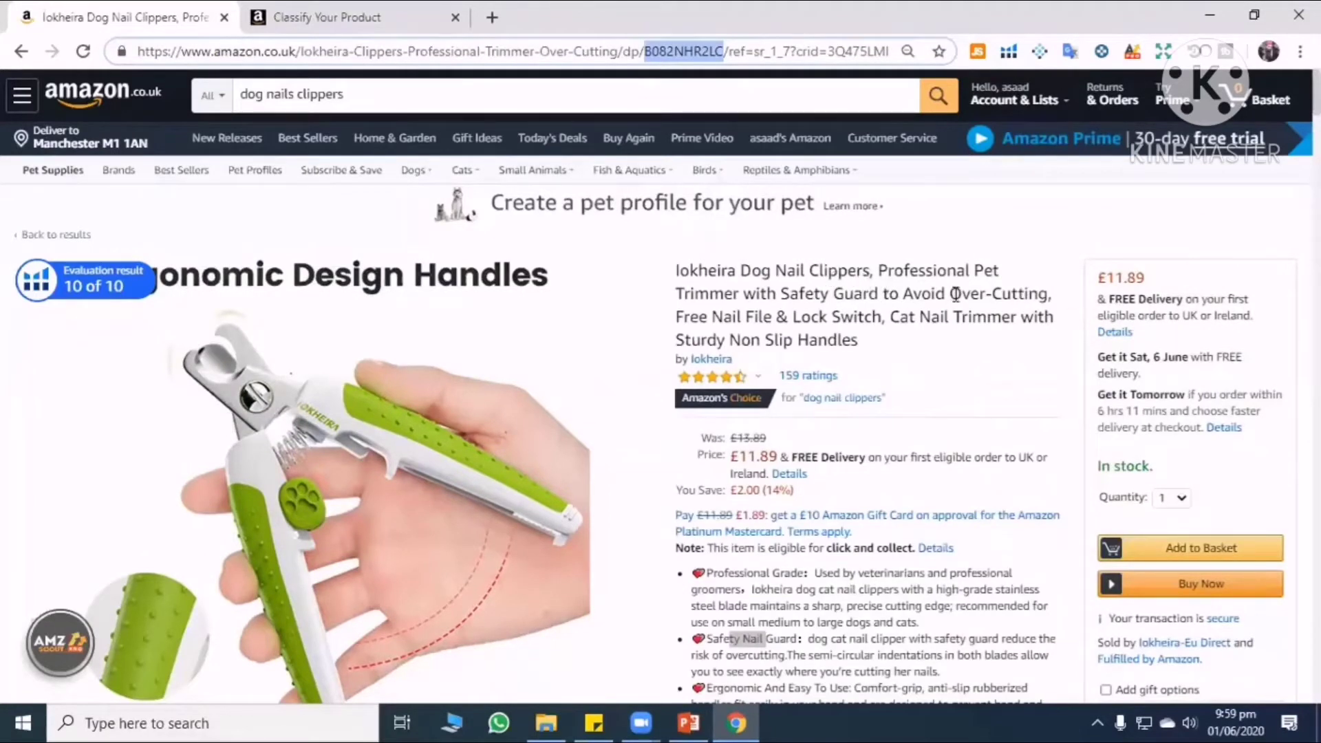
left_click(674, 54)
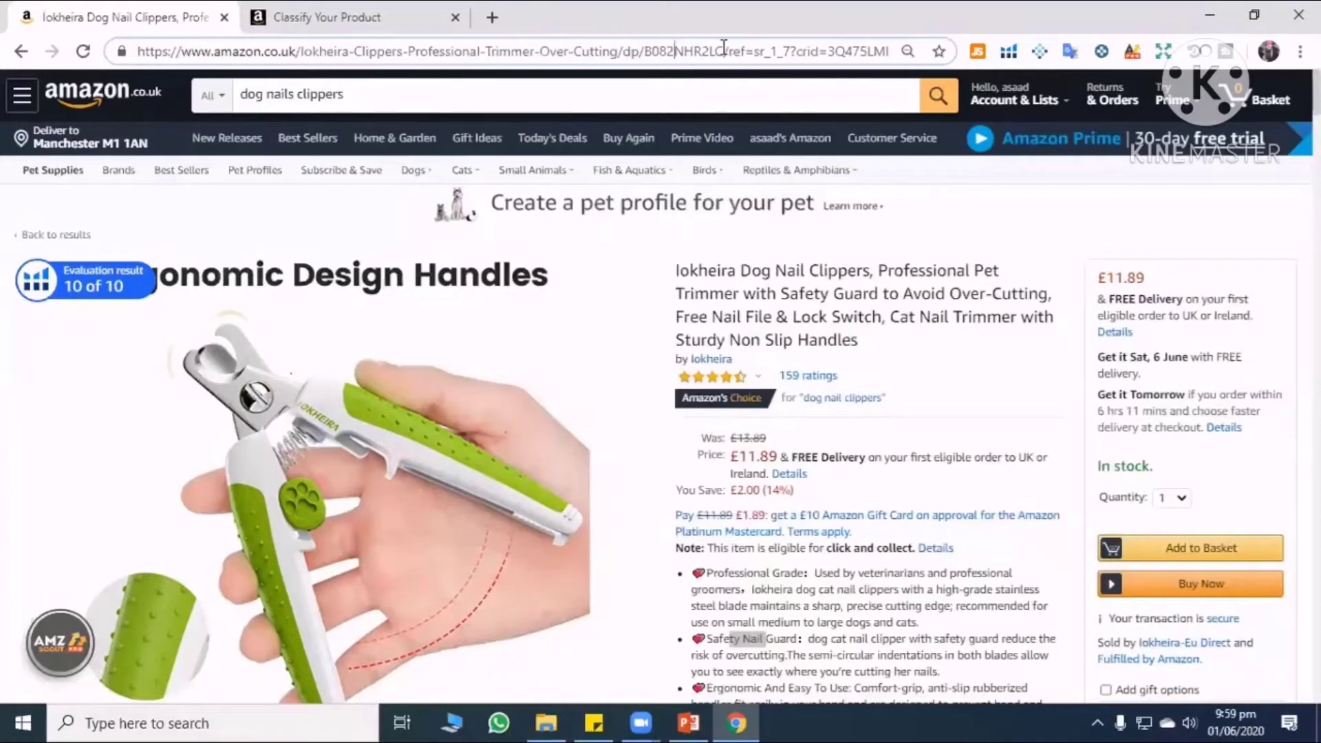
left_click_drag(723, 51, 727, 95)
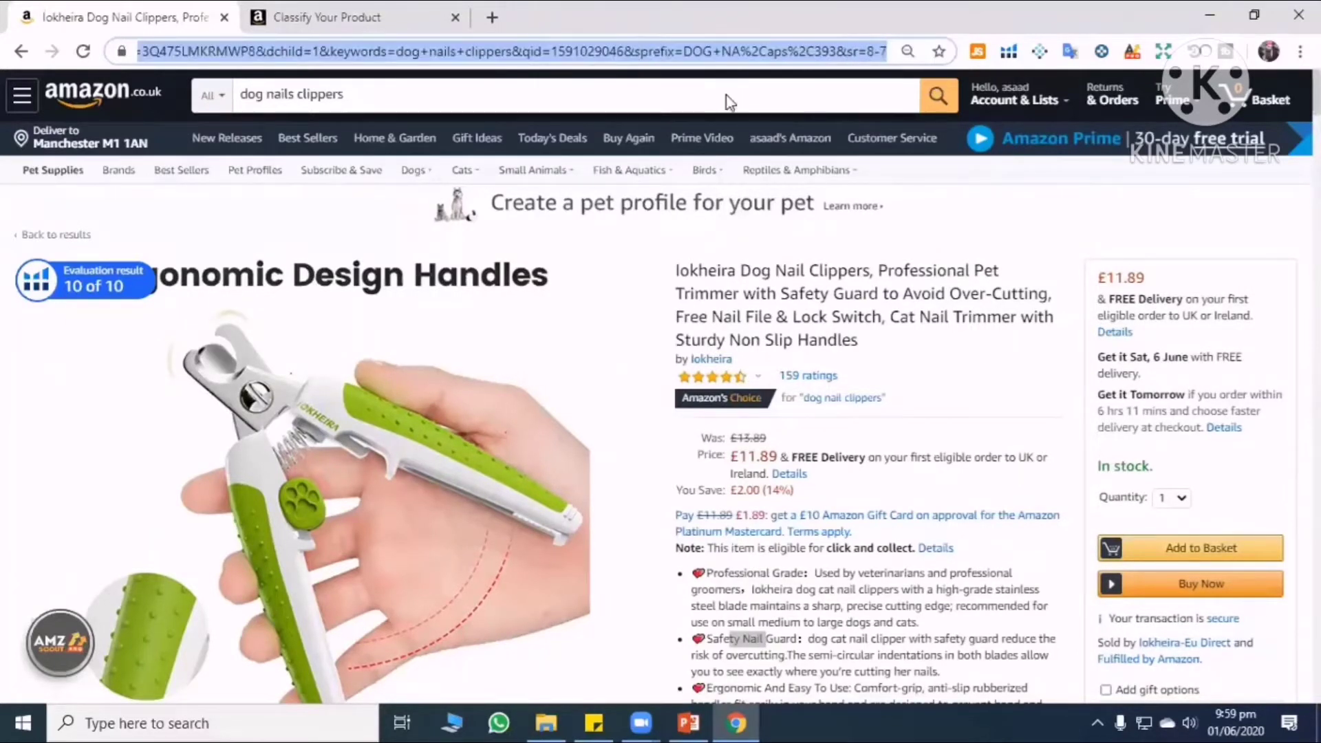
key("BackSpace")
key("Return")
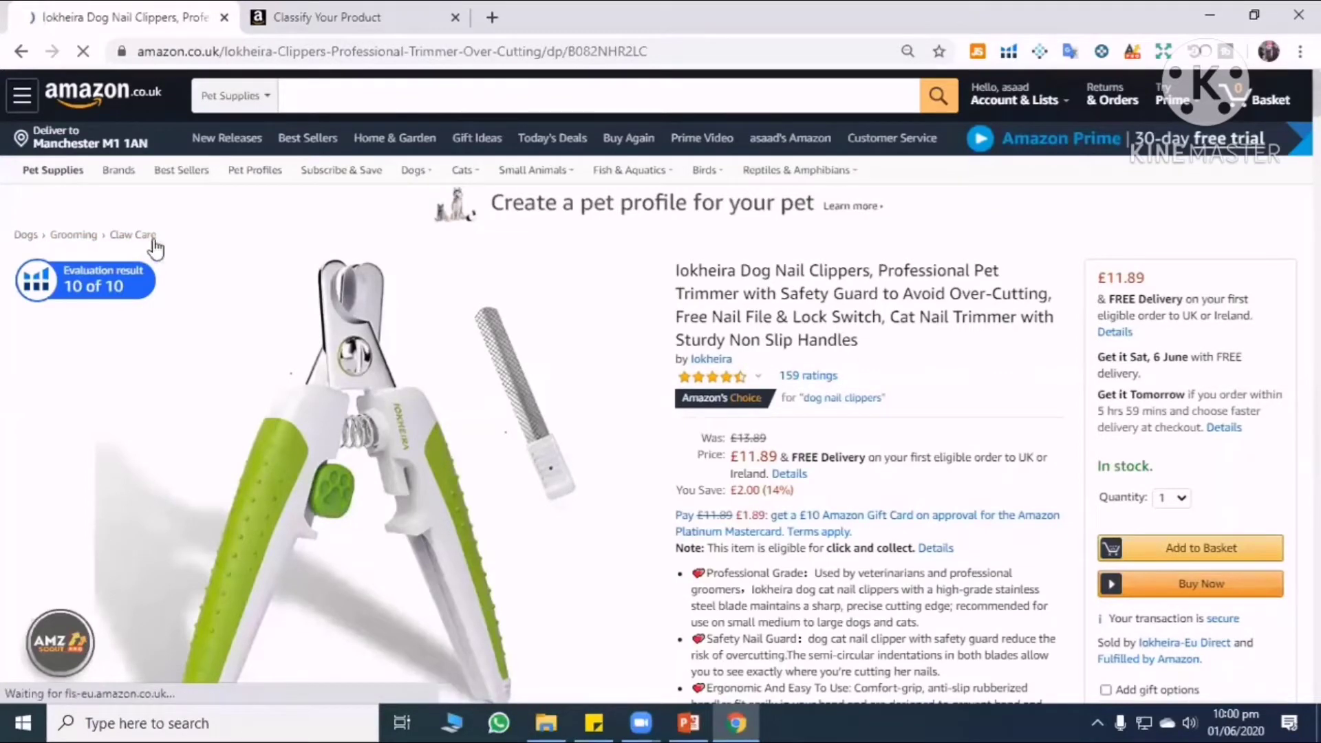
In the Seller Central category browser, choose Pet Supplies as the top-level category.
mouse_move(616, 319)
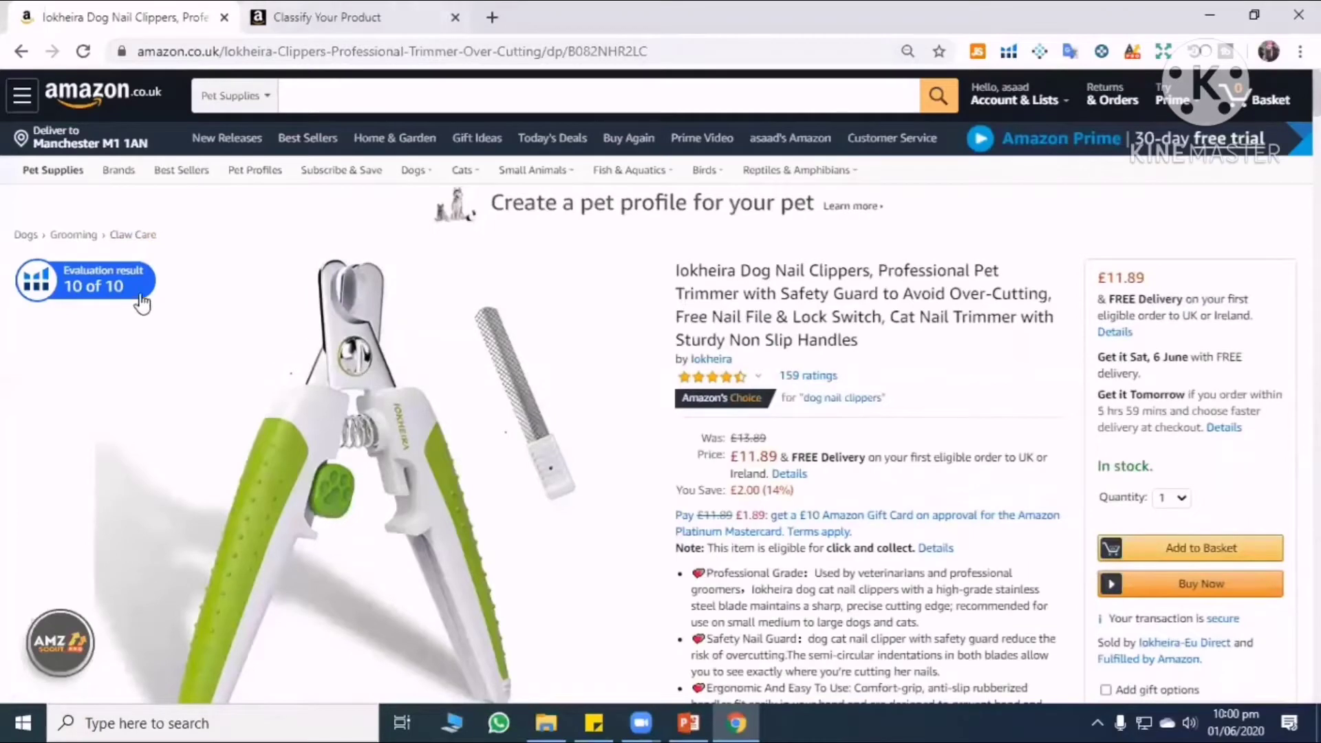
left_click(309, 17)
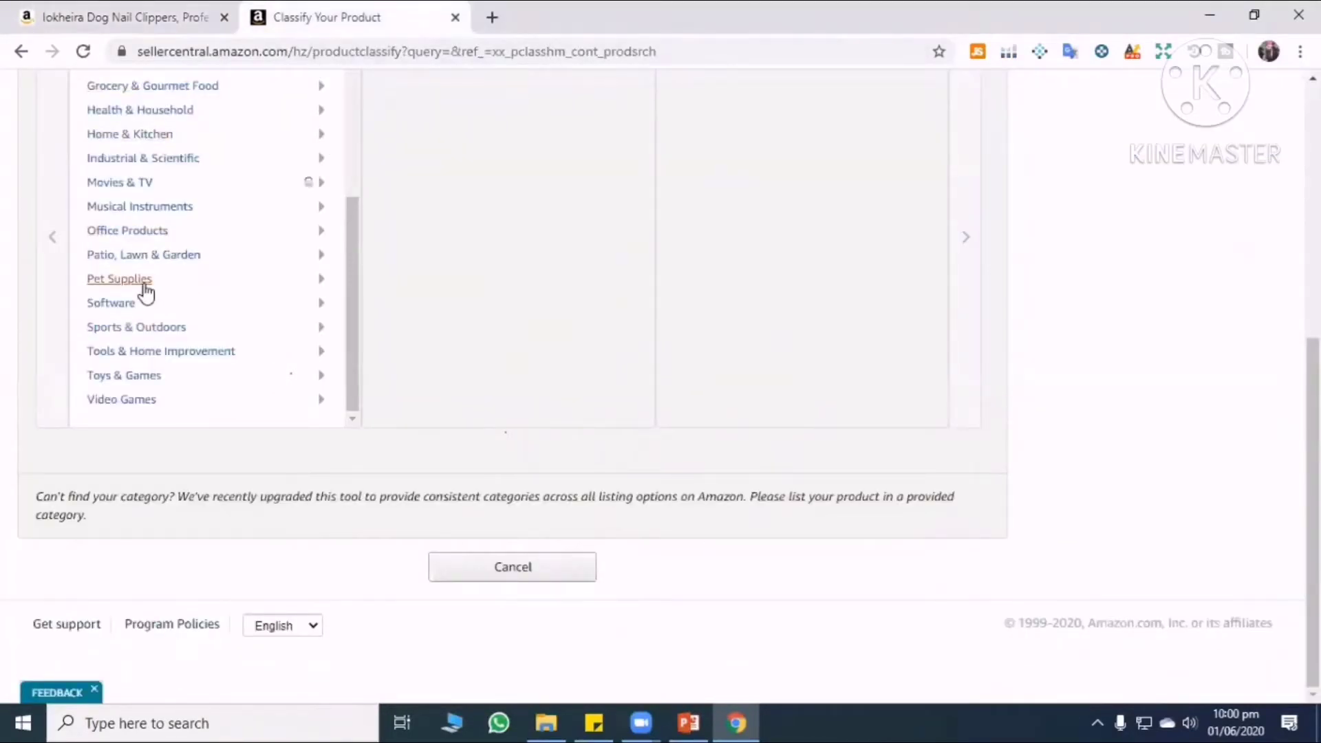
left_click(131, 280)
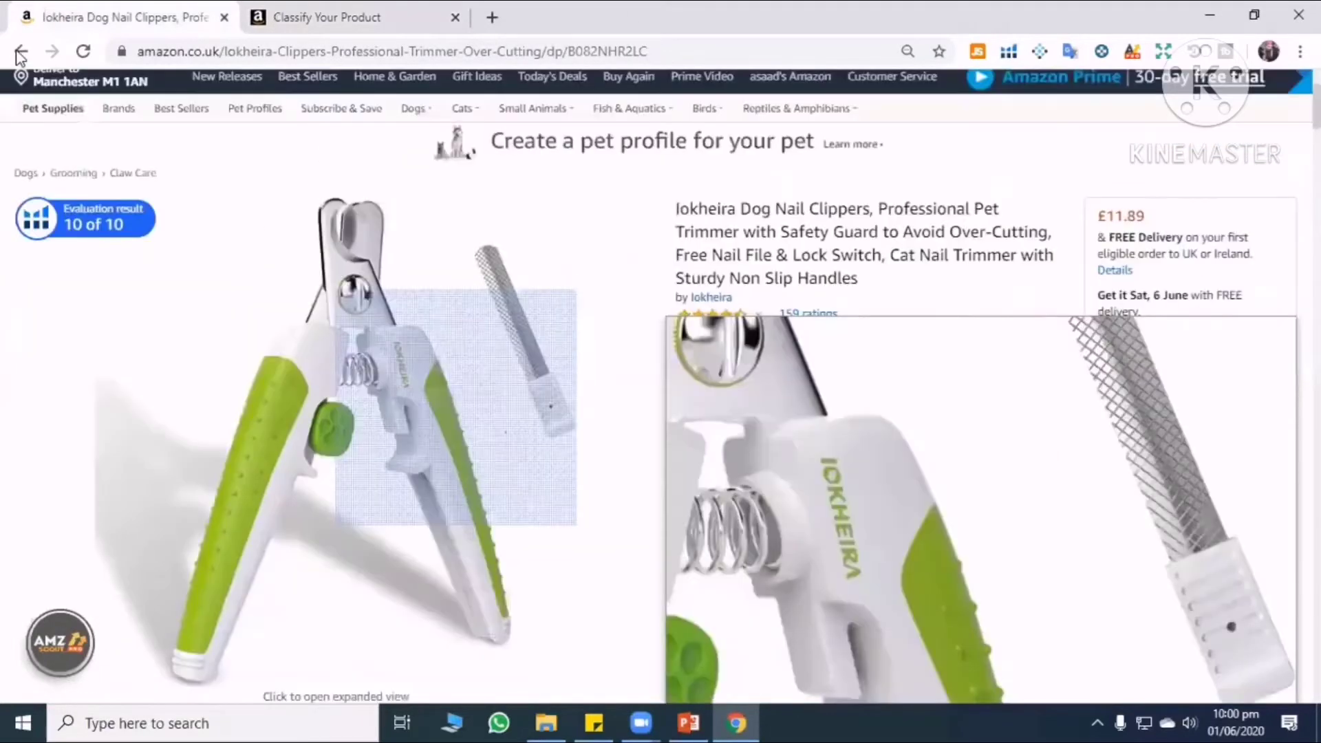
Revert the competitor tab to its longer product address, then review the Pet Supplies subcategories.
left_click(21, 55)
key("ctrl+Tab")
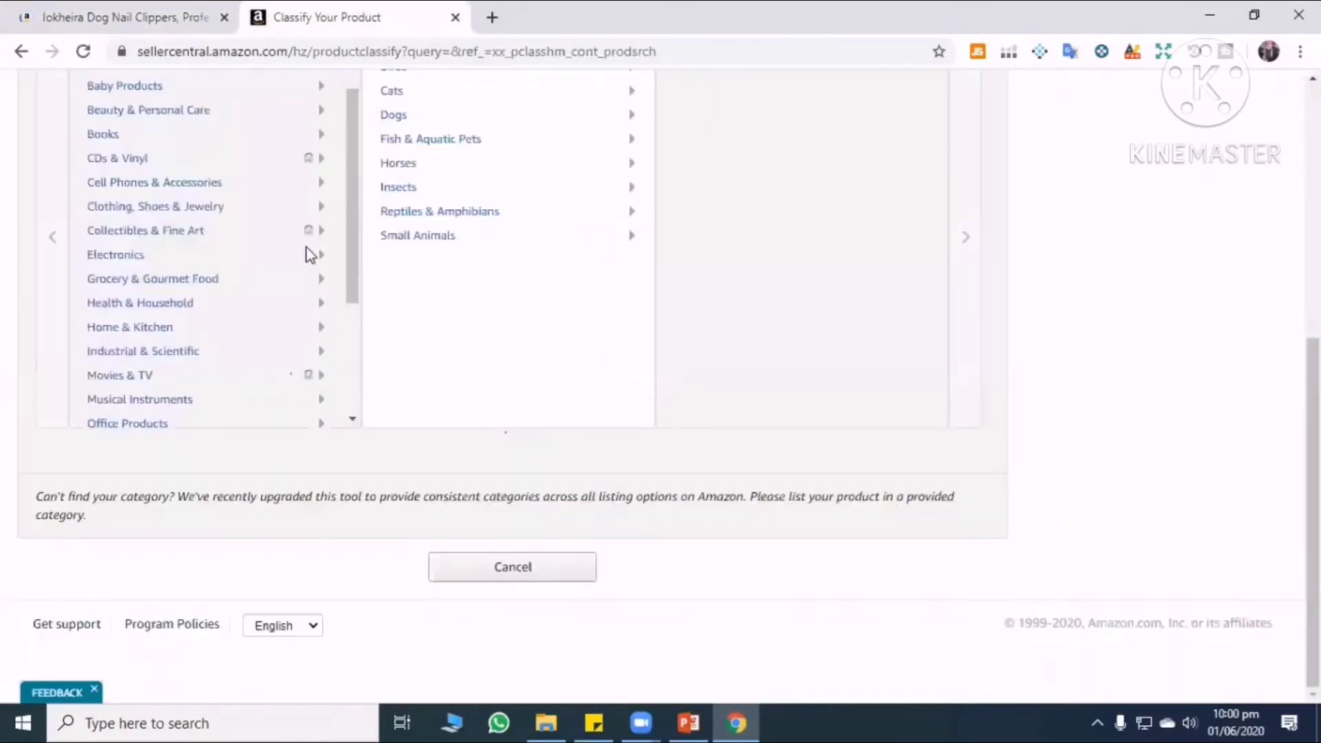
scroll(289, 248, "down", 3)
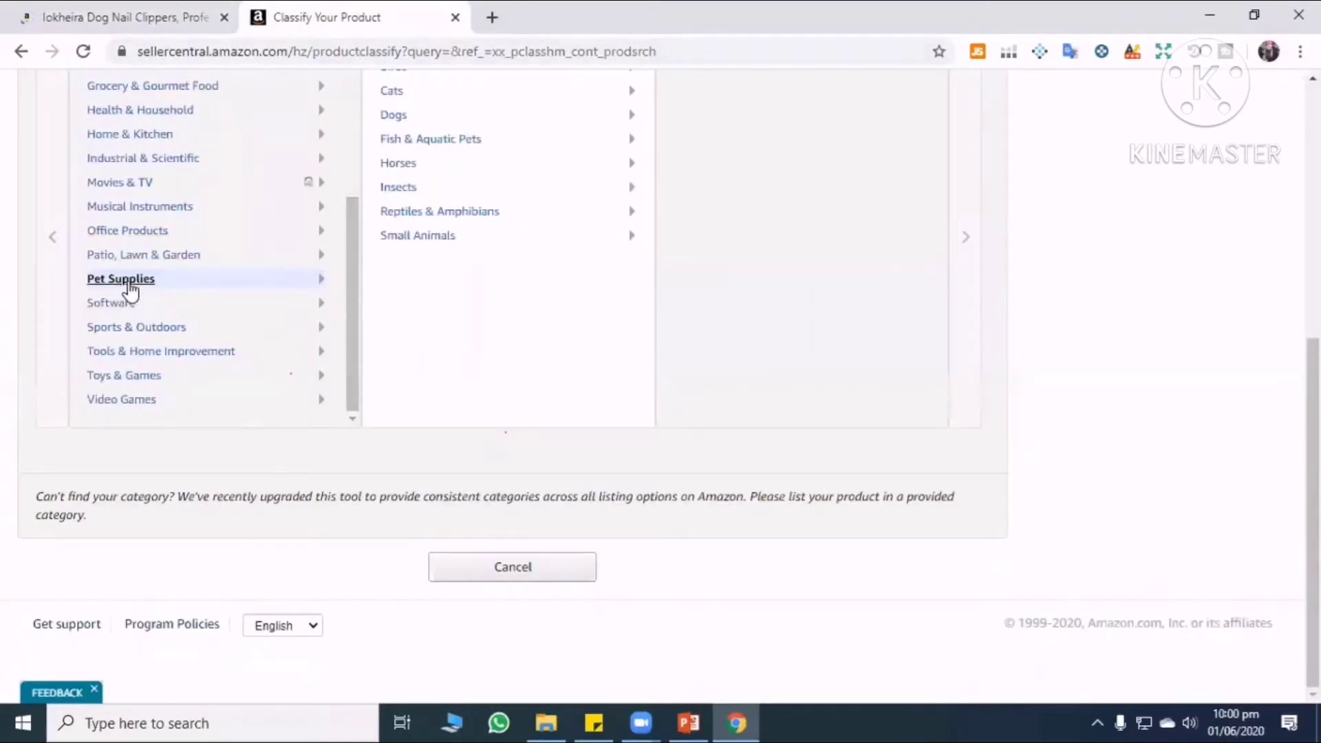
left_click(118, 13)
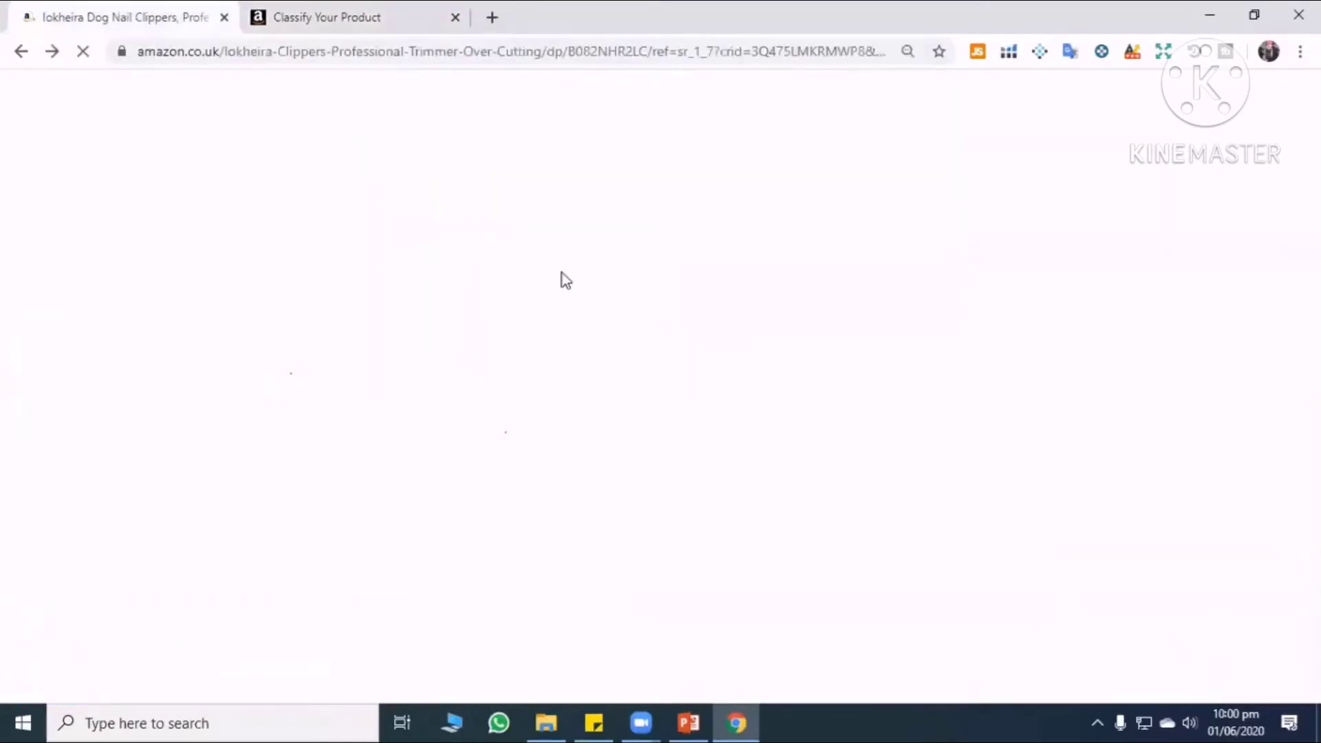
left_click(267, 20)
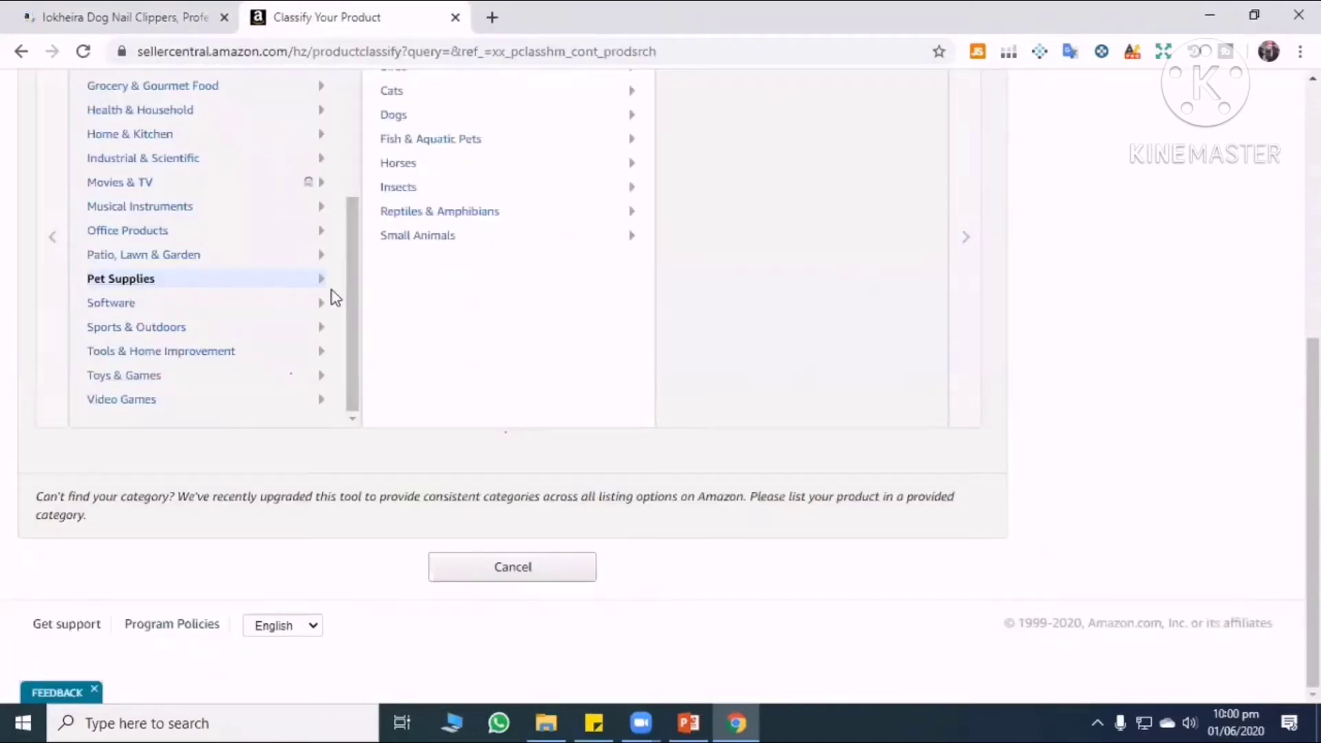
scroll(333, 295, "up", 3)
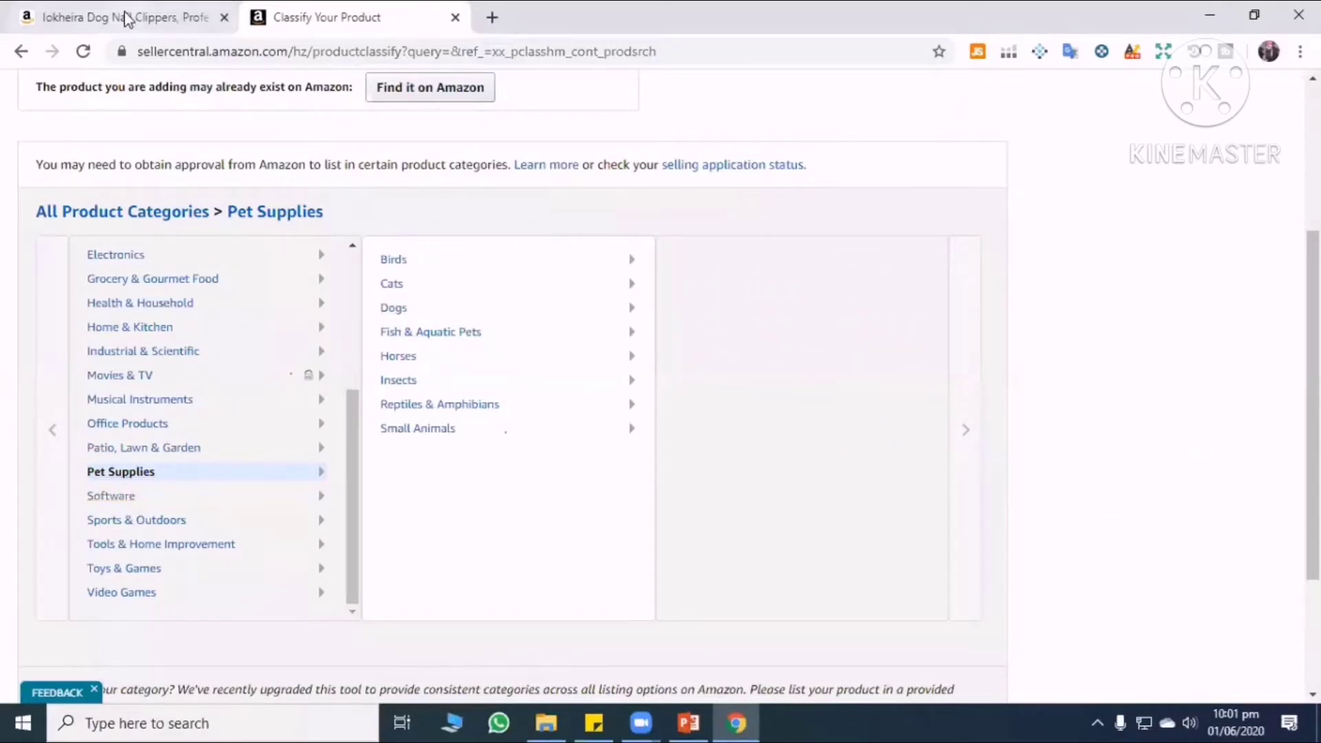
Reload the competitor clipper page at its shortened /dp/B082NHR2LC address, then return to Classify.
key("ctrl+Tab")
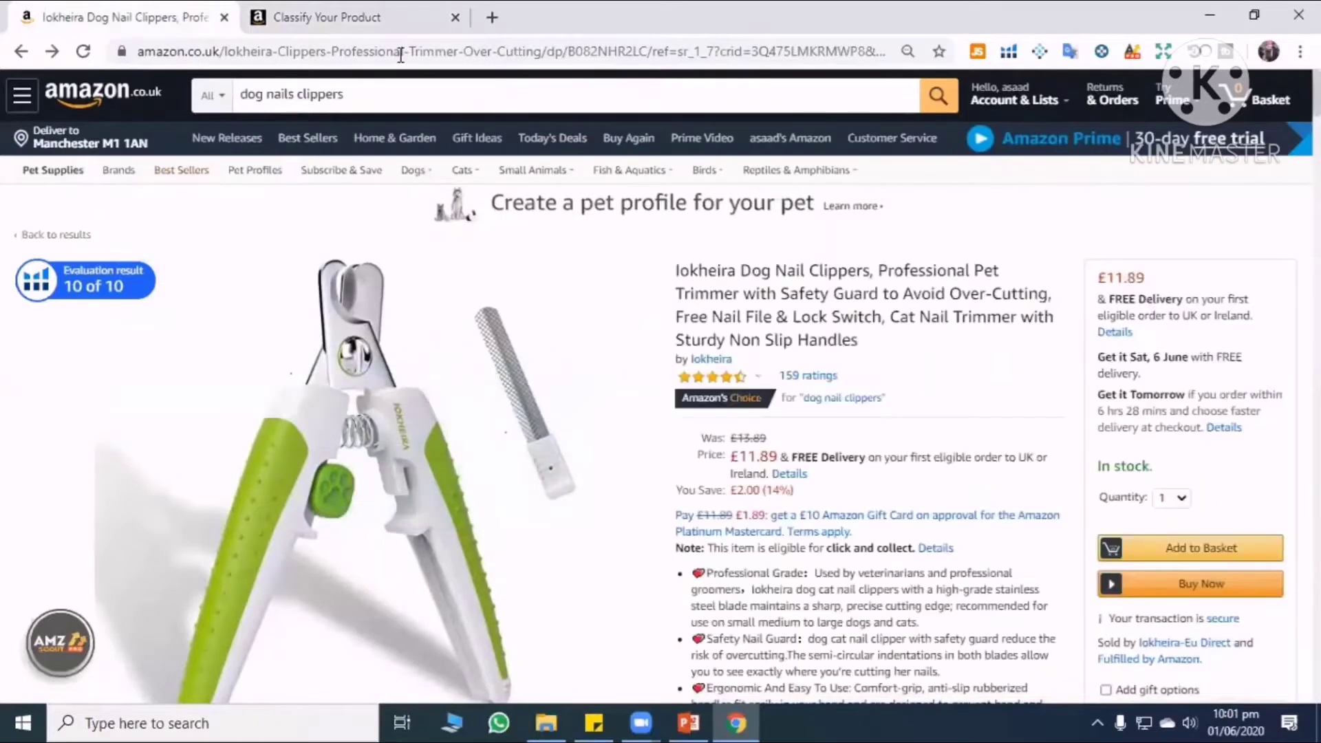
left_click(437, 49)
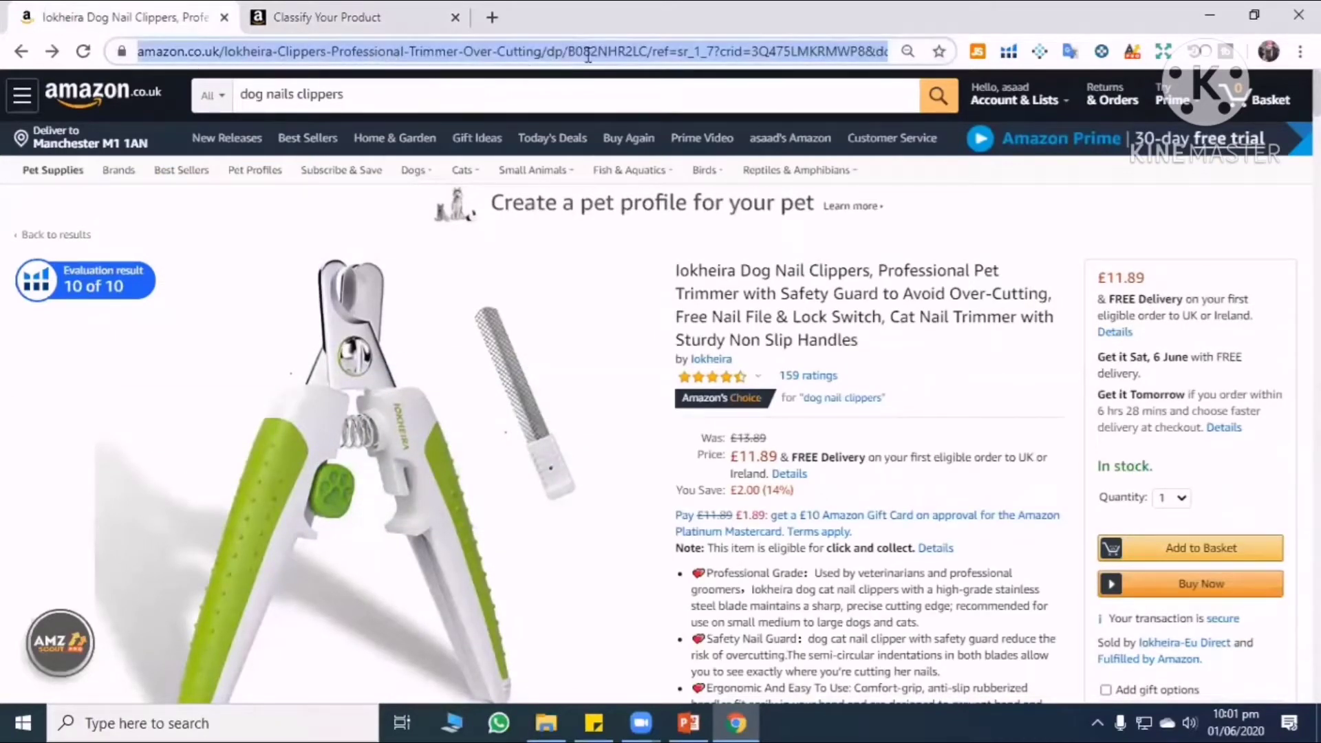
left_click(624, 52)
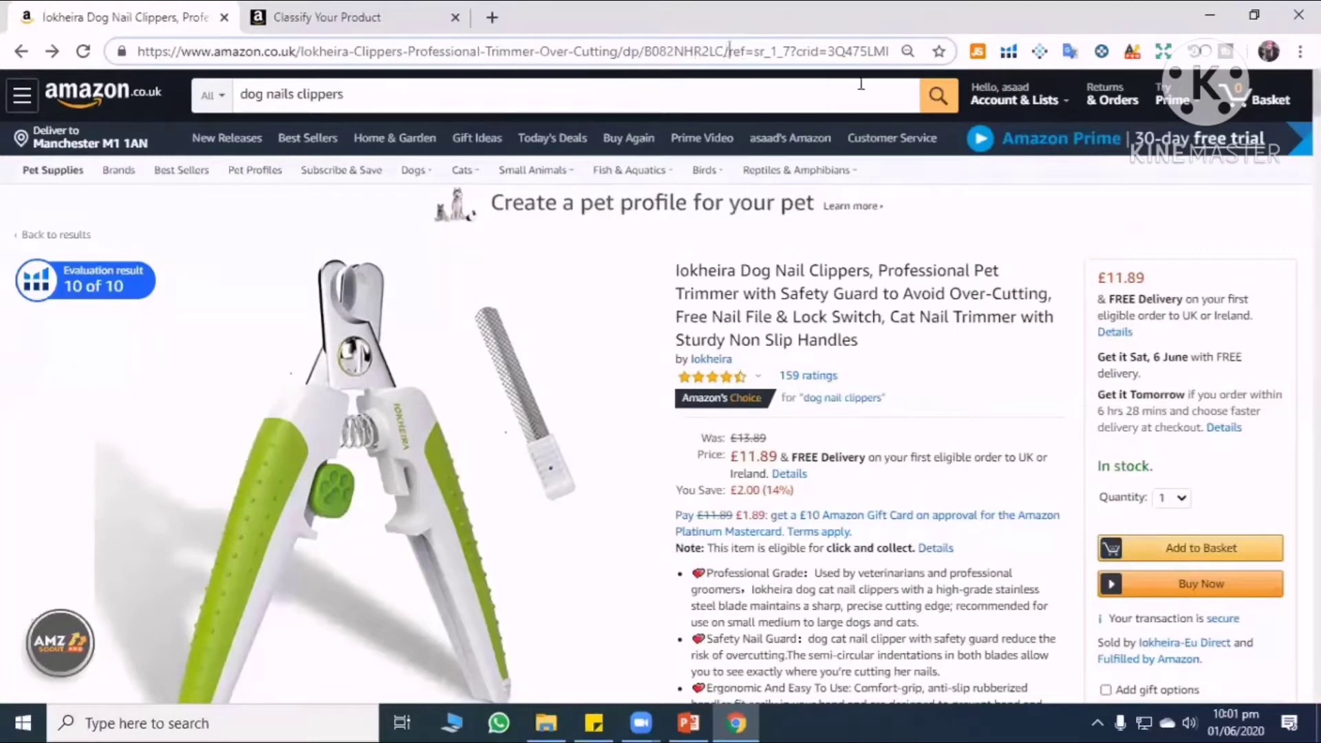
left_click_drag(861, 83, 1011, 86)
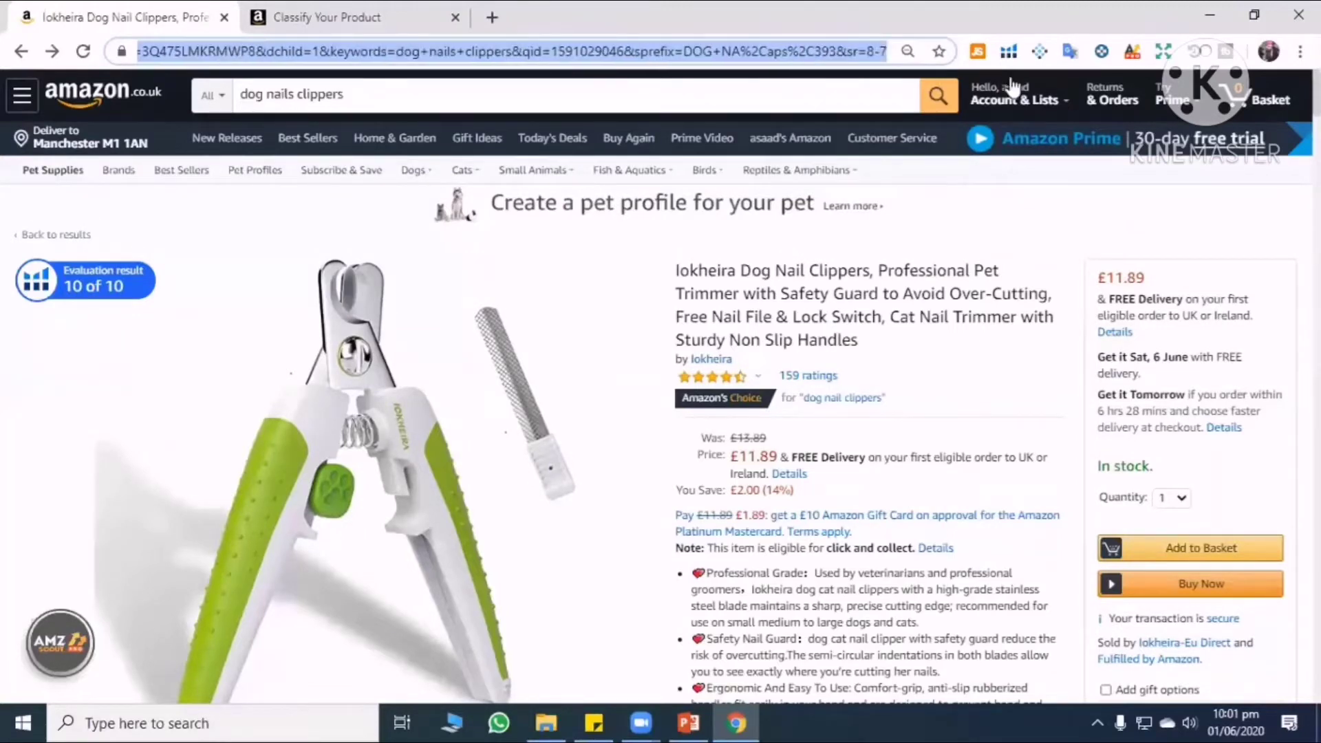
mouse_move(1012, 86)
key("BackSpace")
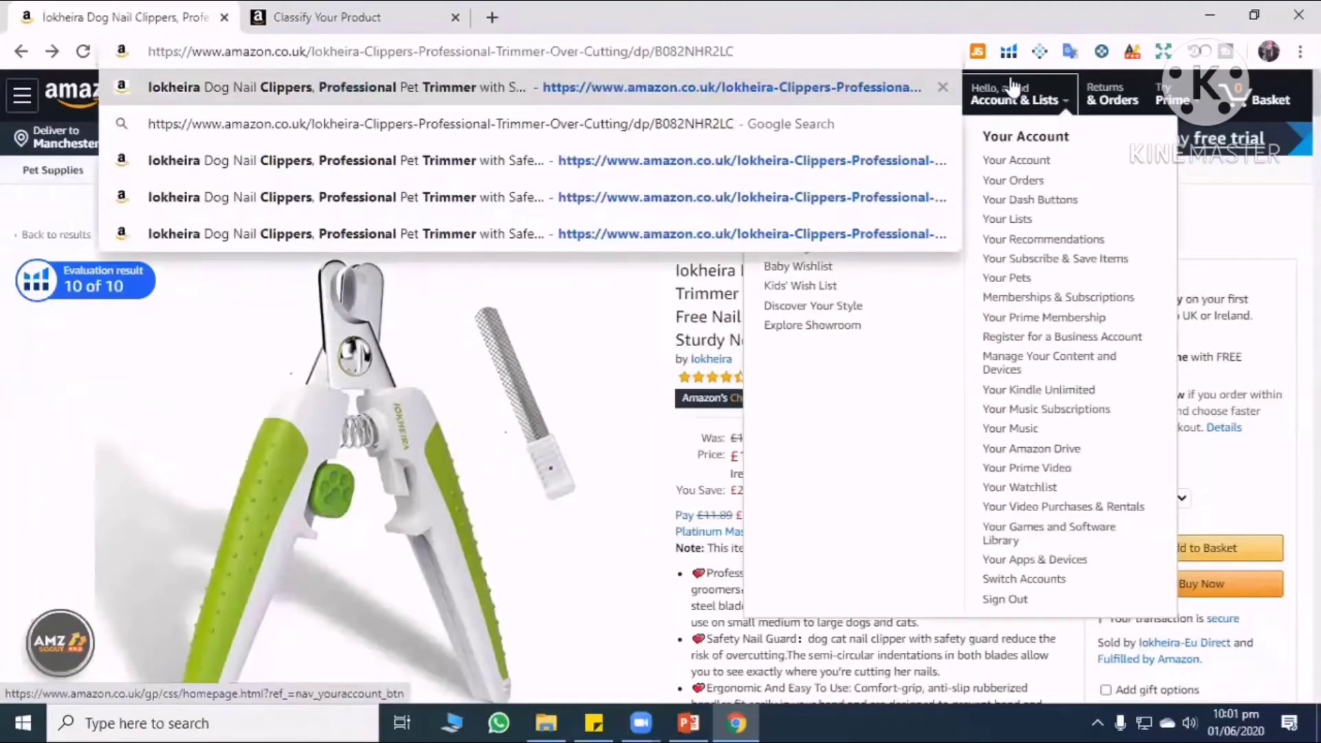
key("Return")
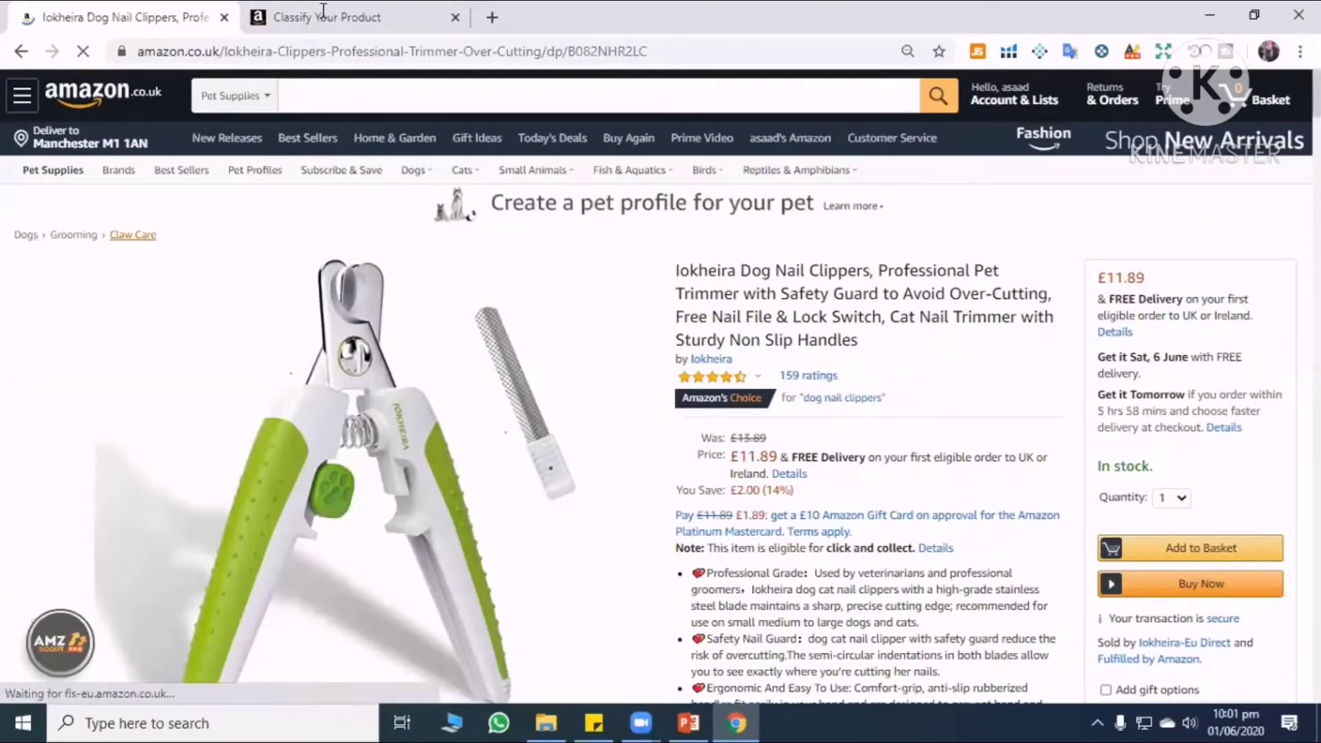
key("ctrl+Tab")
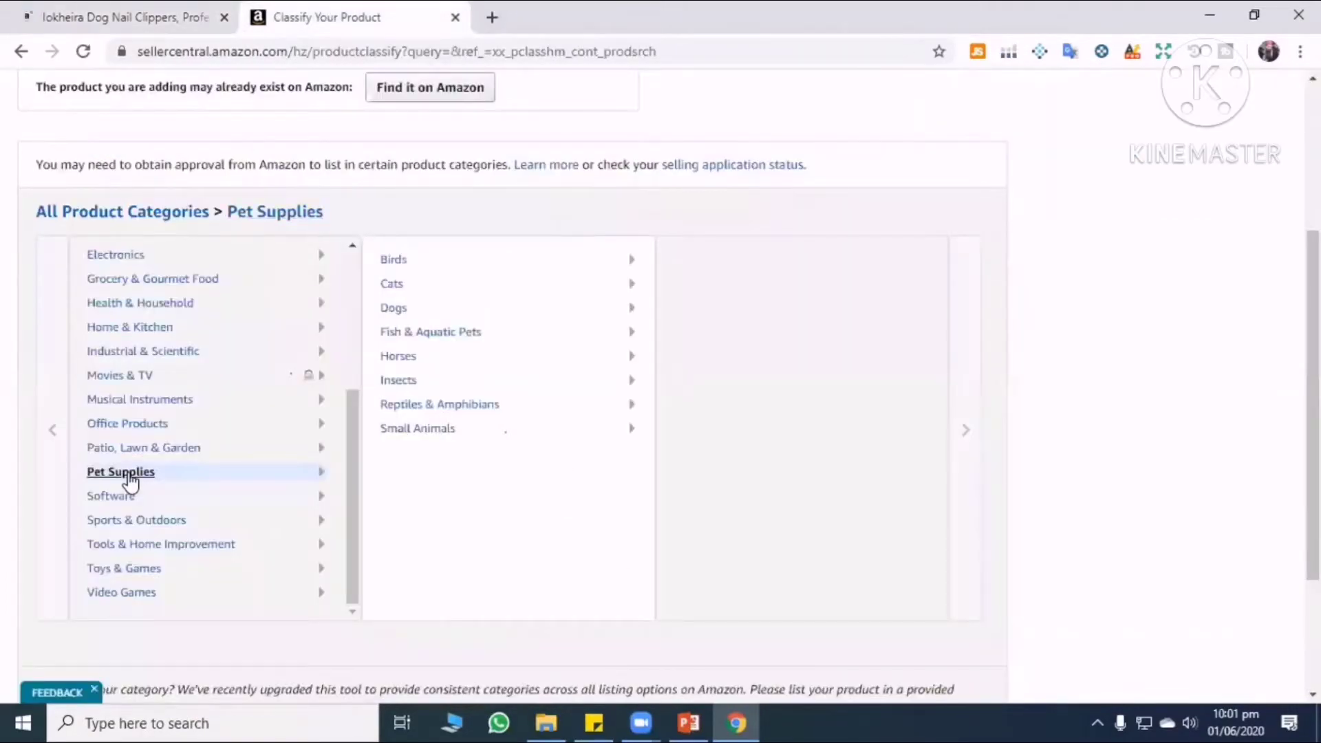
Drill into Dogs, then Grooming, and pick Claw Care, checking the competitor's category path midway.
left_click(398, 314)
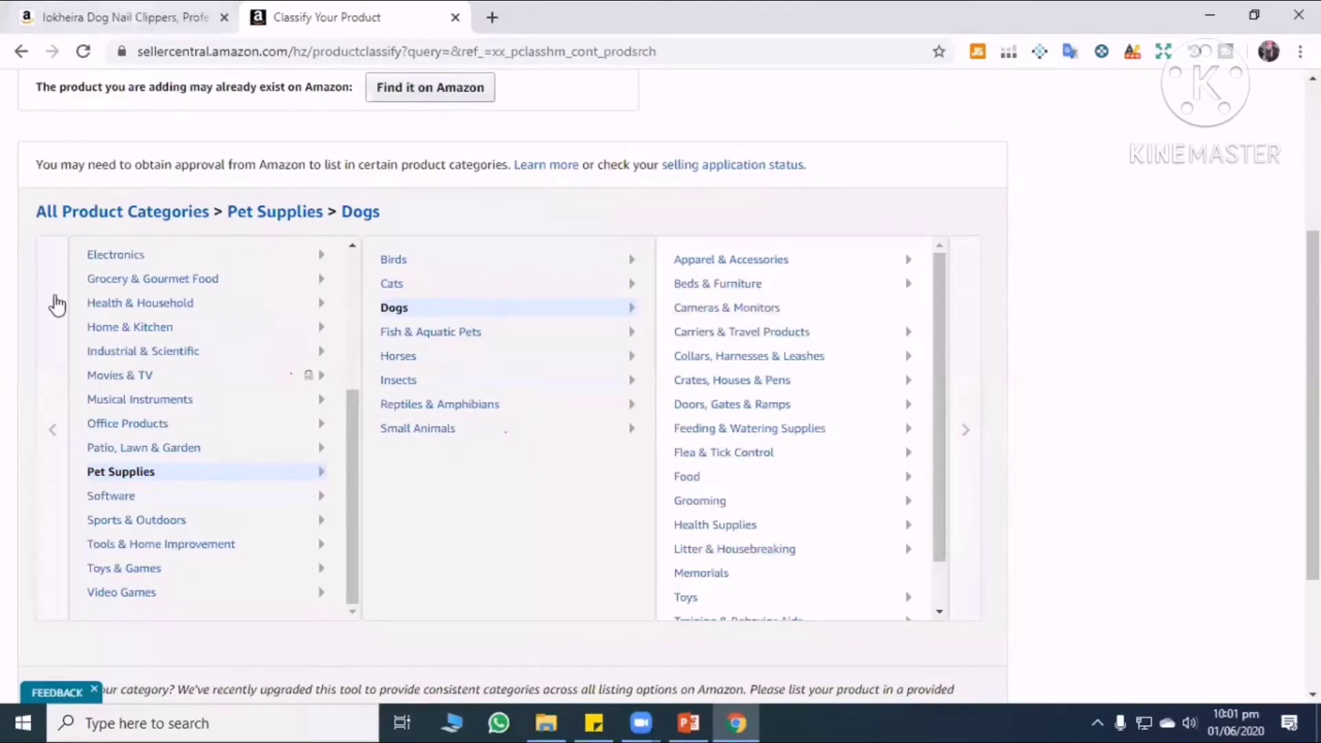
left_click(123, 18)
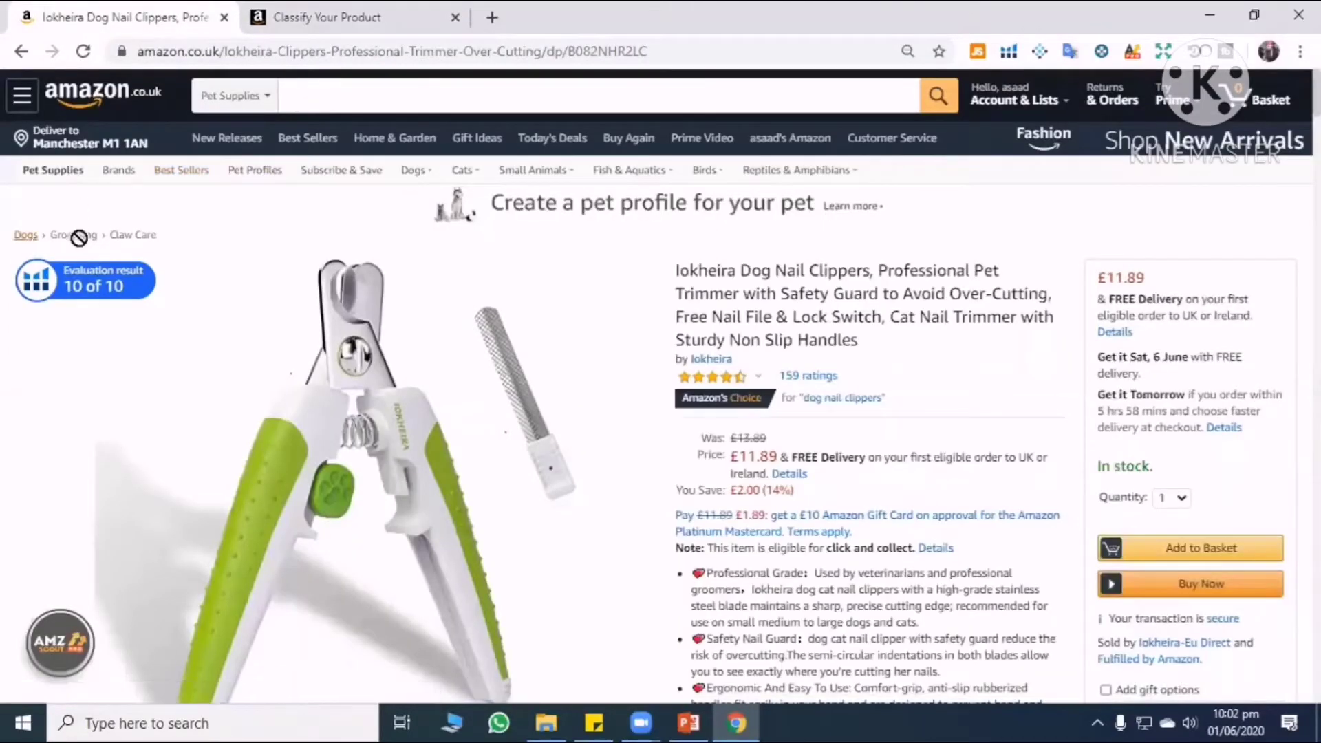
key("ctrl+Tab")
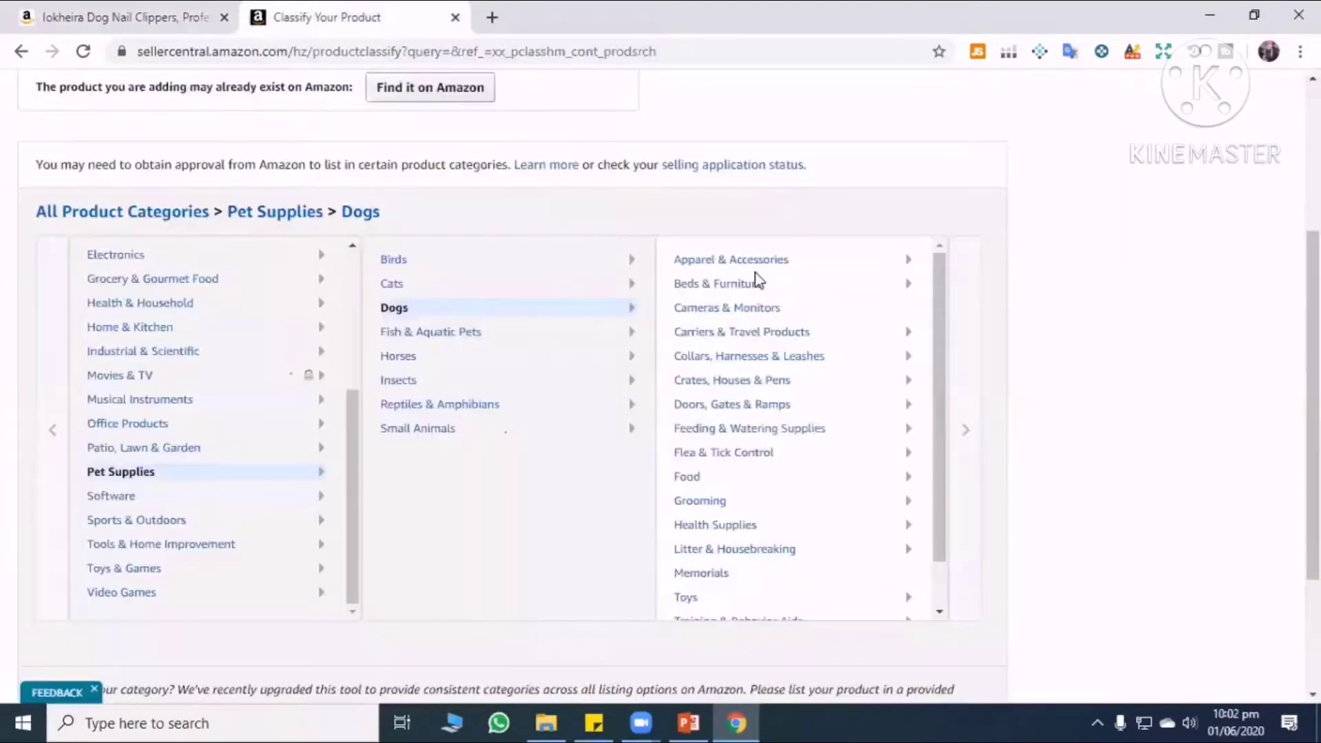
scroll(712, 460, "down", 1)
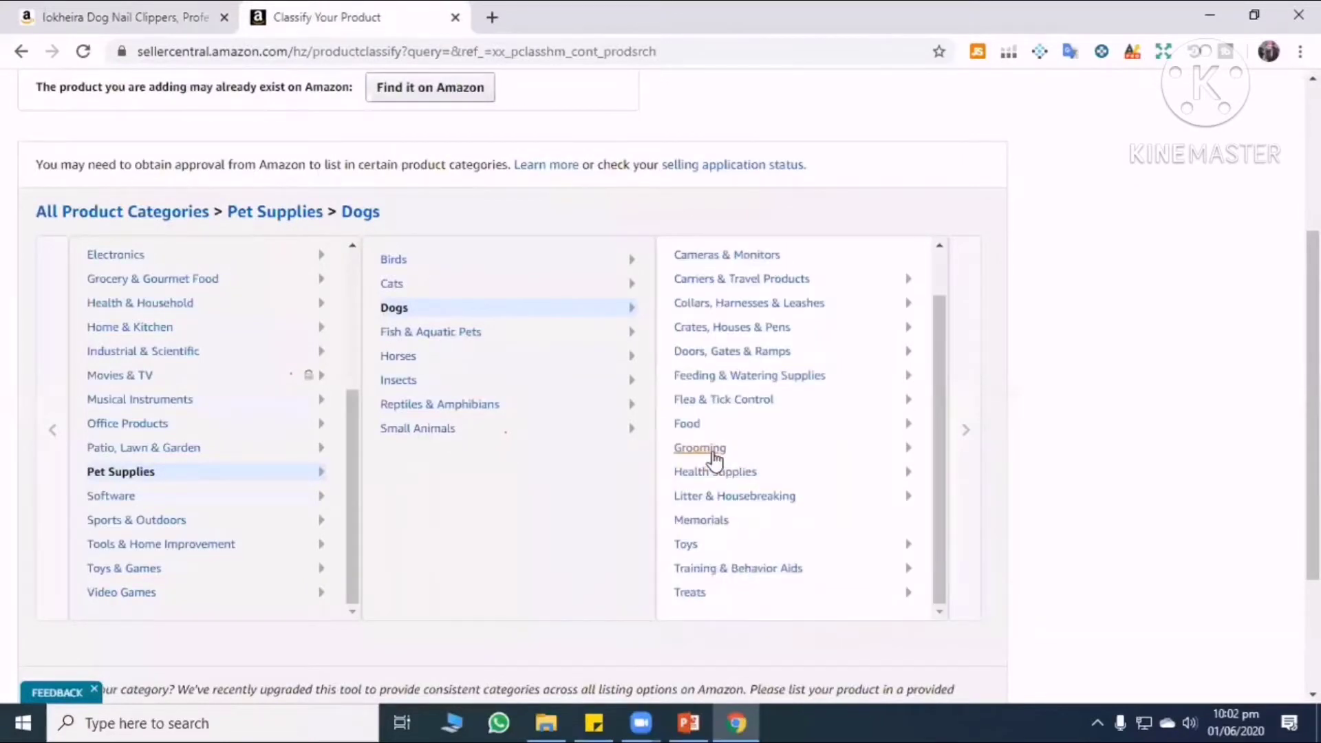
left_click(714, 451)
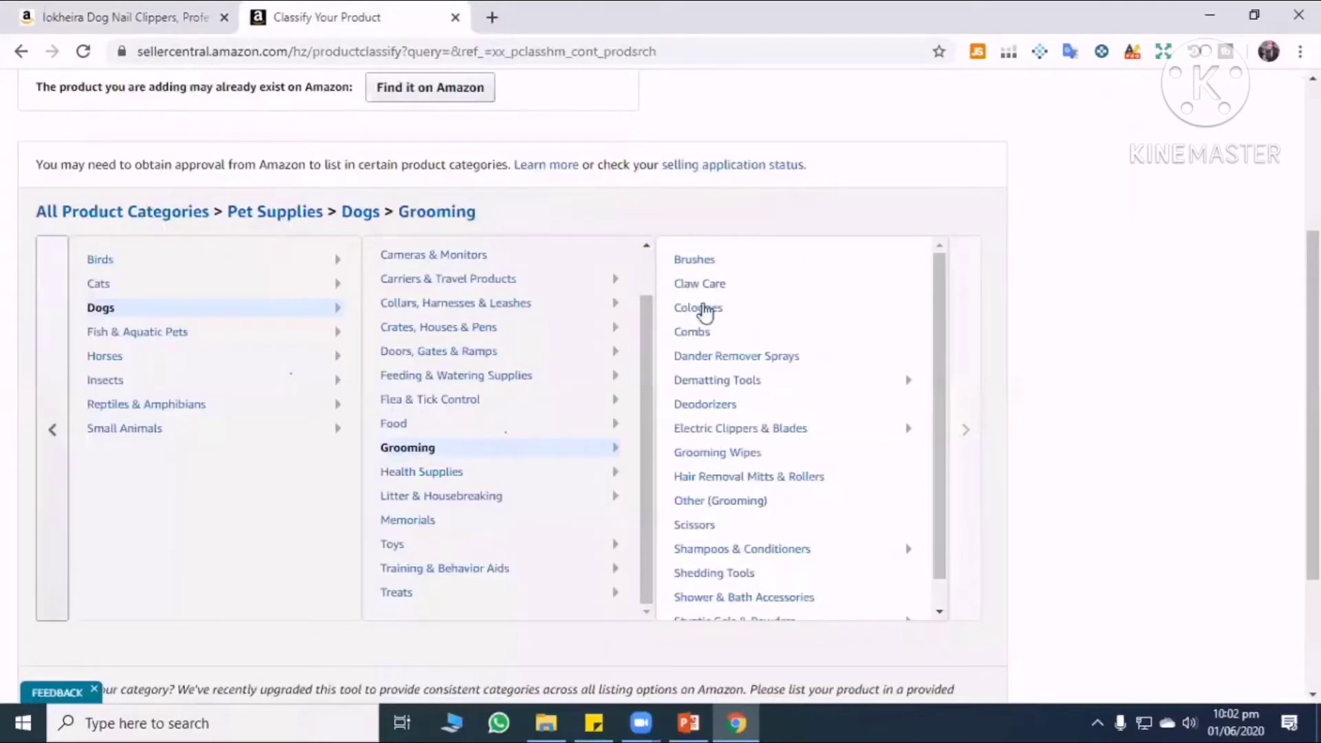
left_click(701, 284)
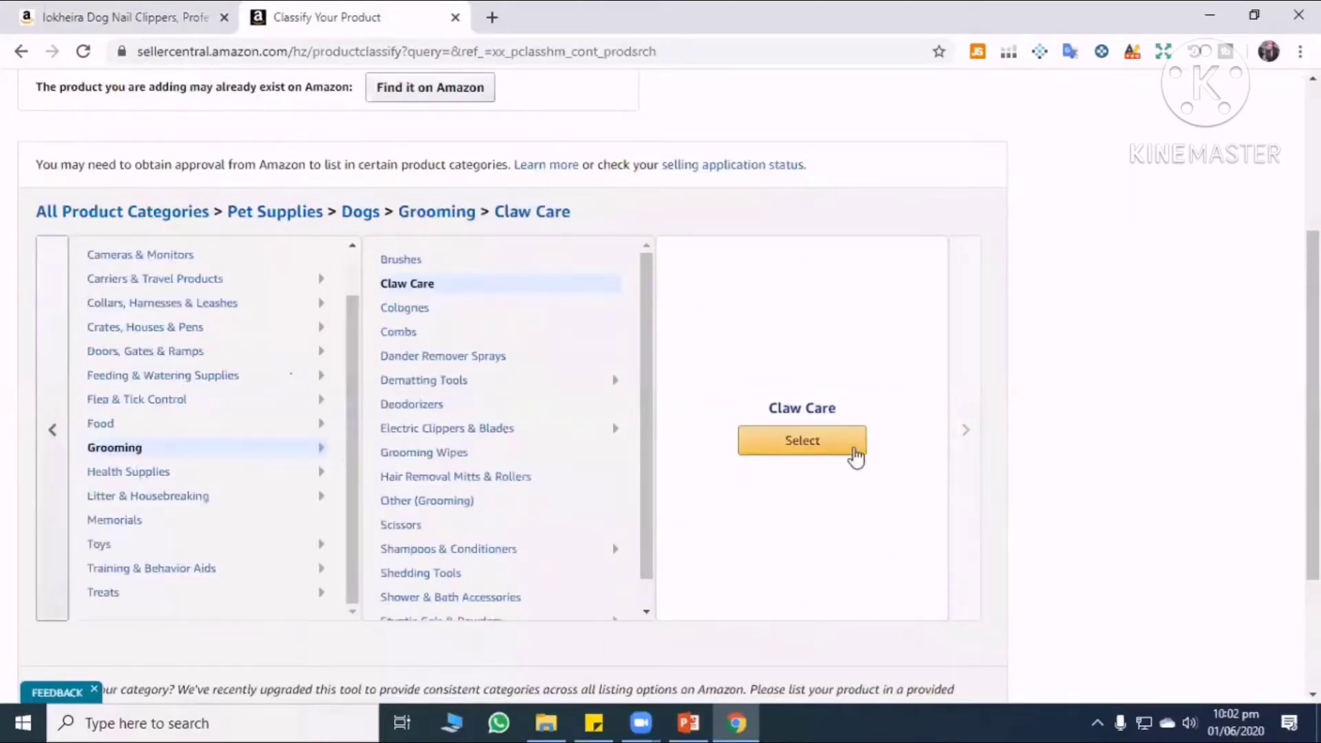
Confirm Claw Care as the category, review the competitor's clipper page, then return to the form.
left_click(814, 451)
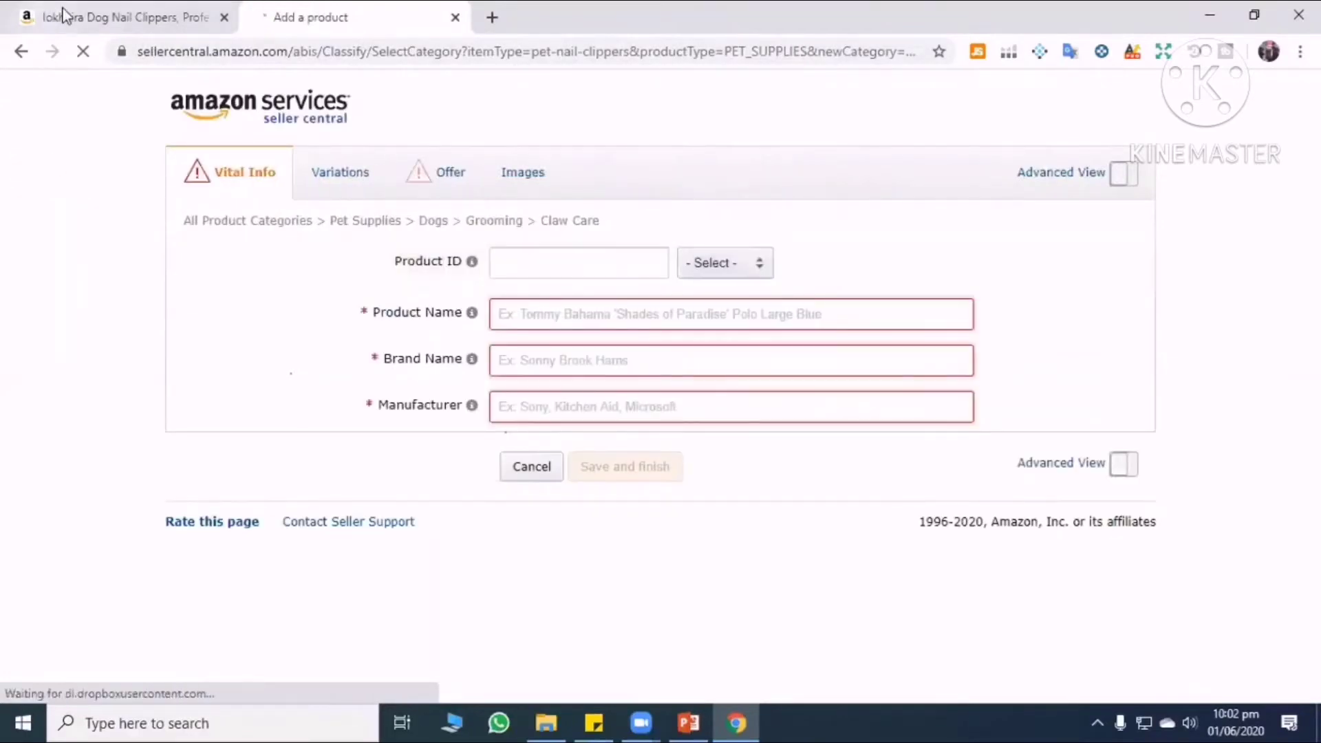
key("ctrl+shift+Tab")
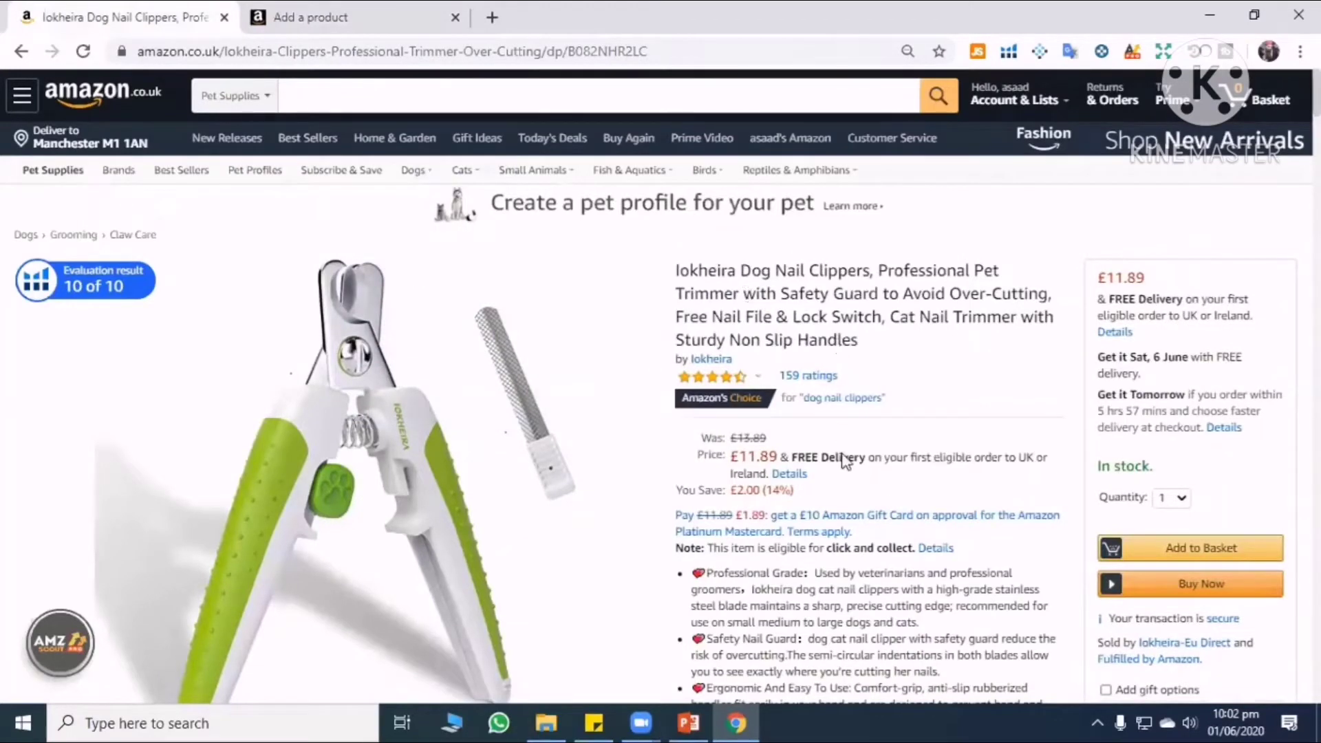
scroll(761, 330, "down", 5)
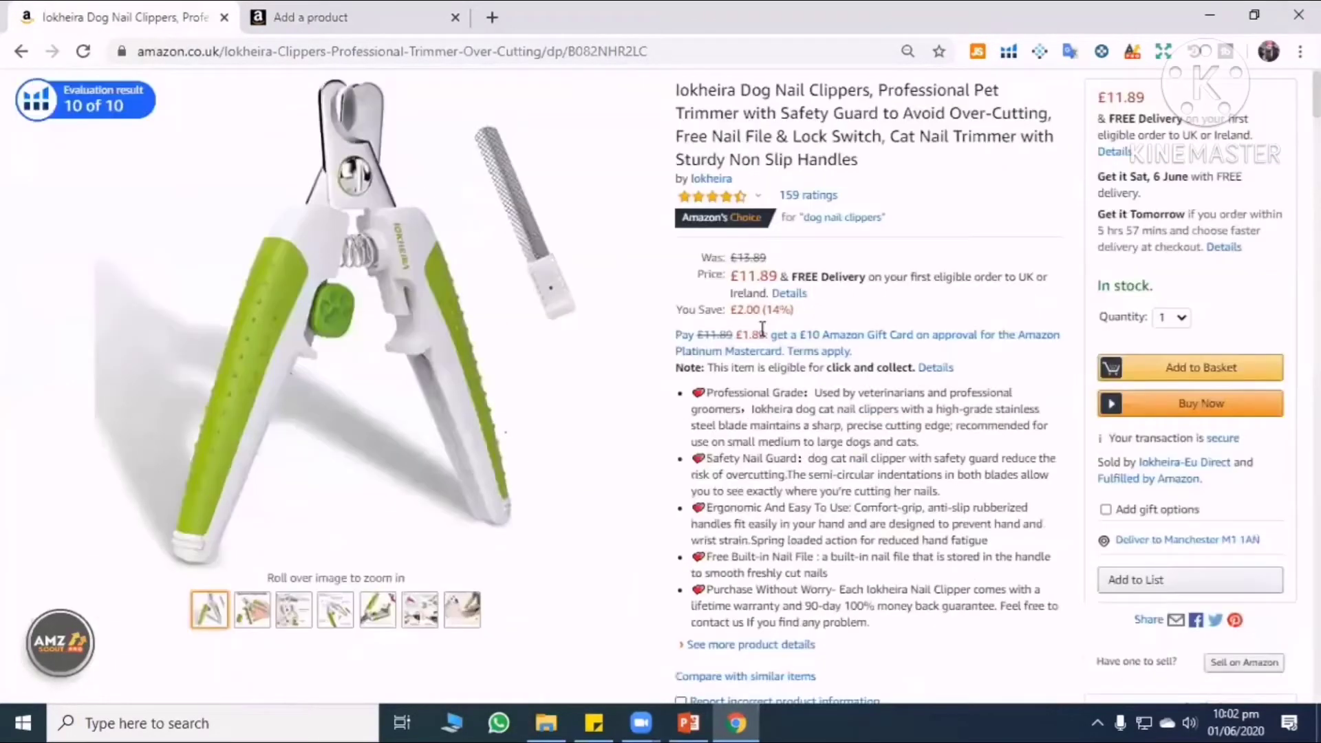
scroll(357, 71, "up", 5)
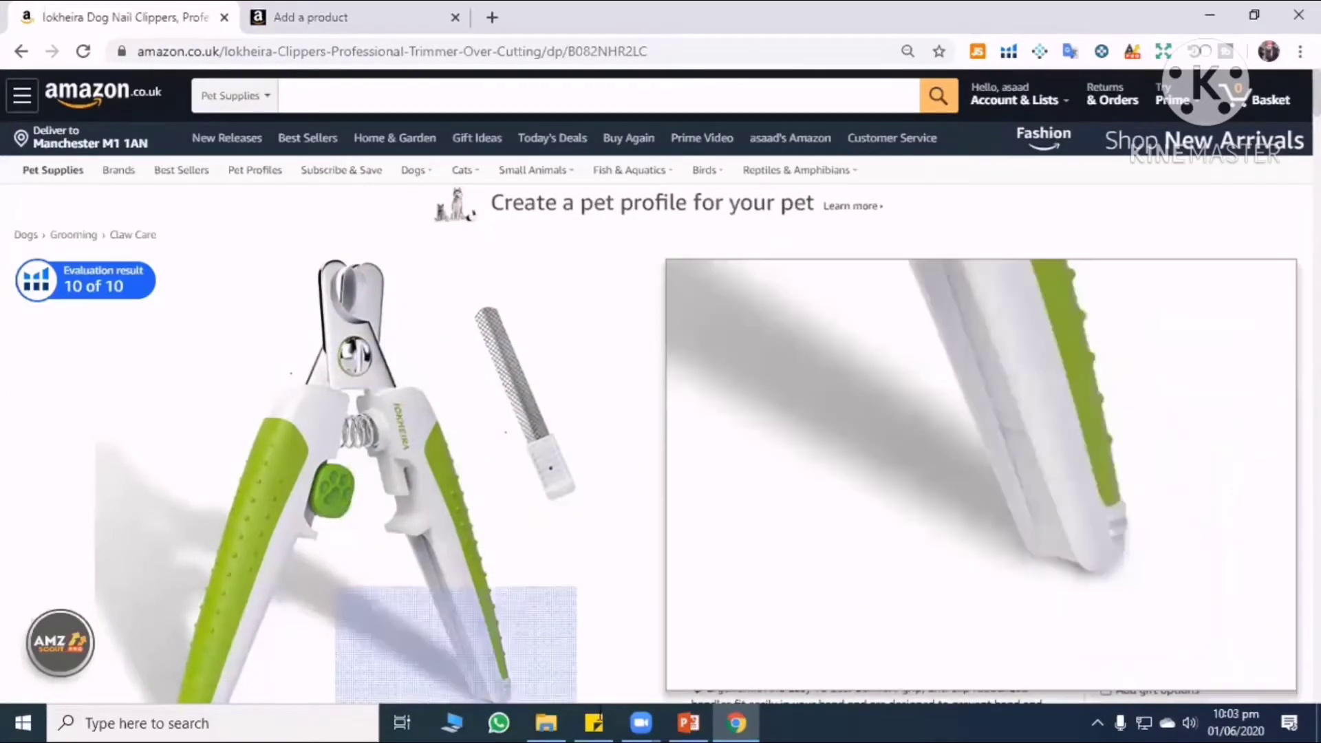
left_click(307, 12)
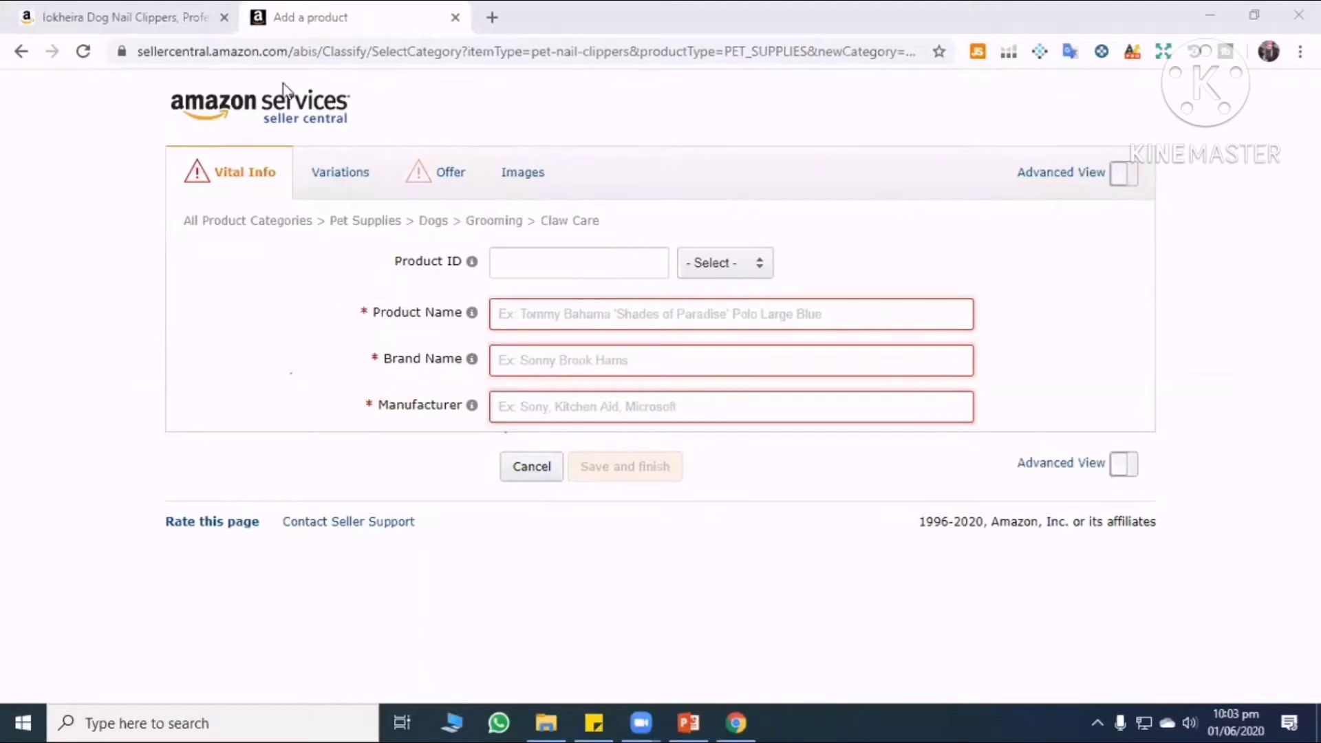
Turn on Advanced View so the Color, Size and extra sections appear.
left_click(1129, 180)
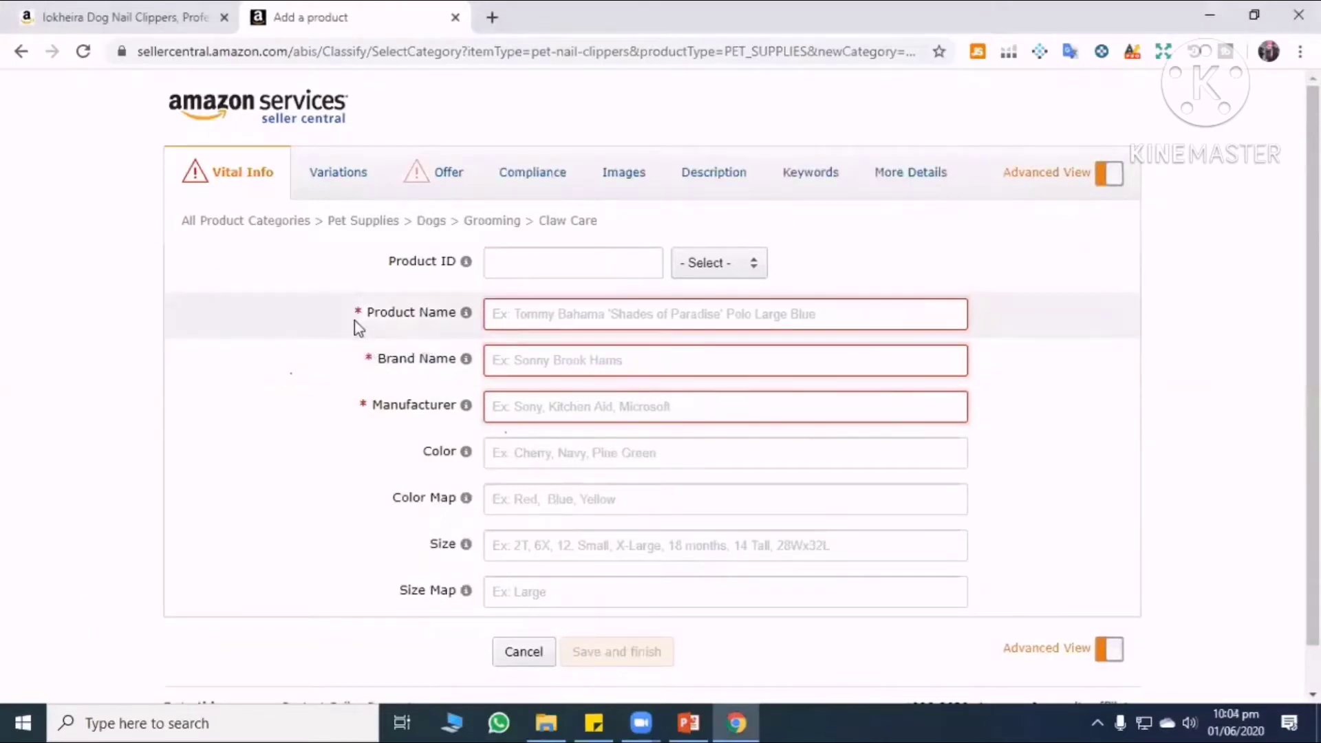
mouse_move(355, 317)
scroll(606, 316, "down", 1)
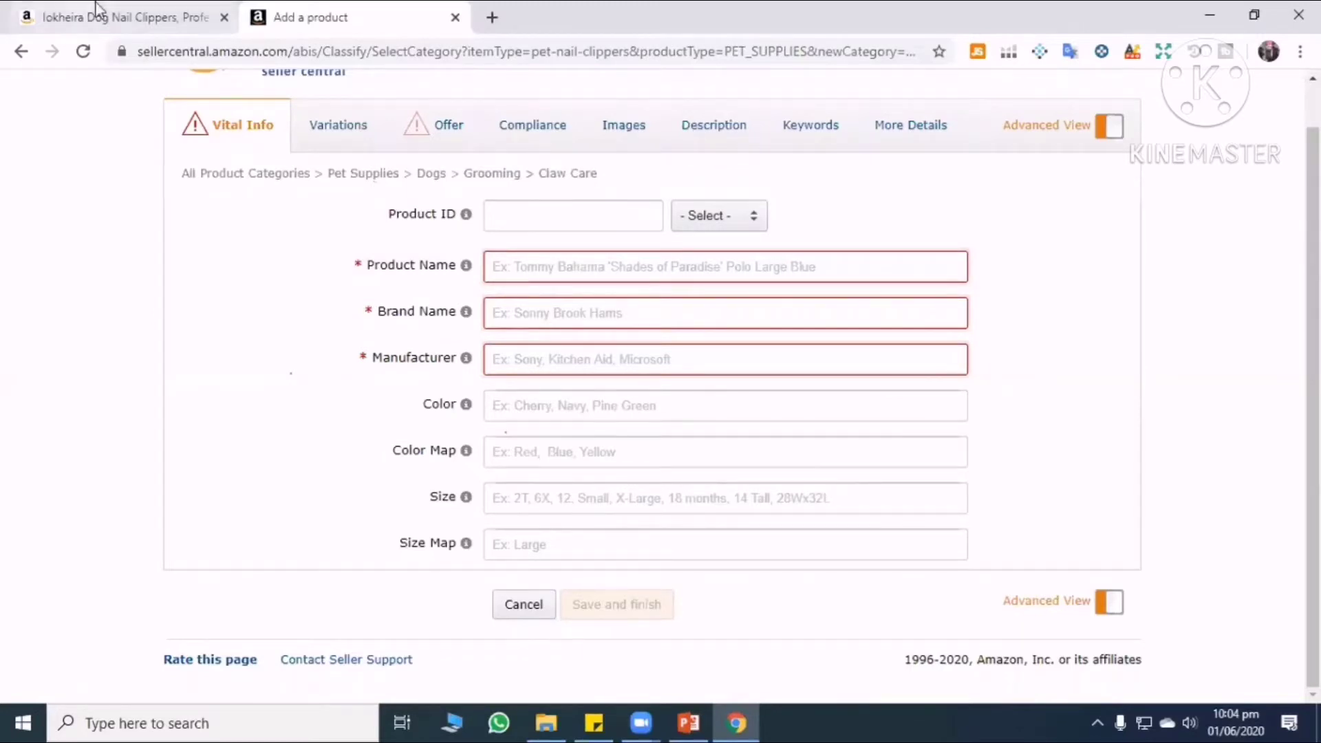
Scroll through the Iokheira competitor clipper page at £11.89.
key("ctrl+shift+Tab")
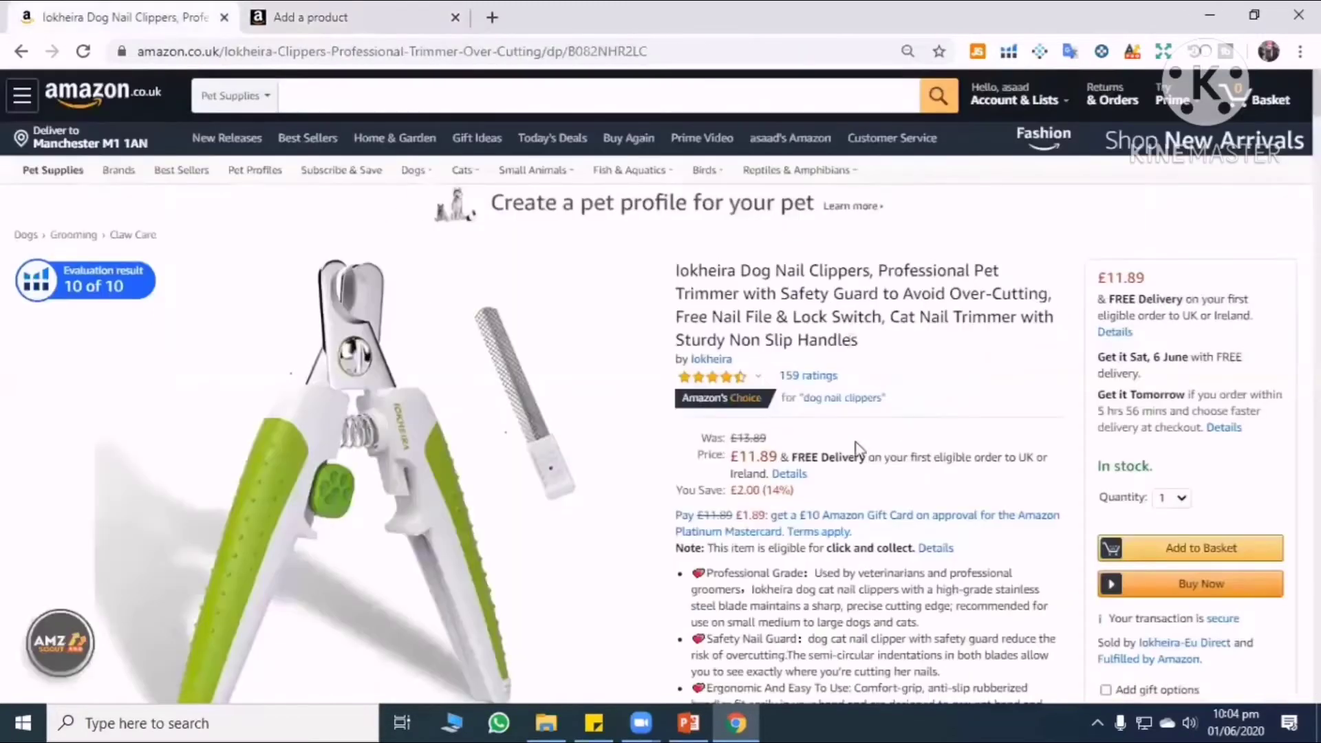
scroll(796, 340, "down", 5)
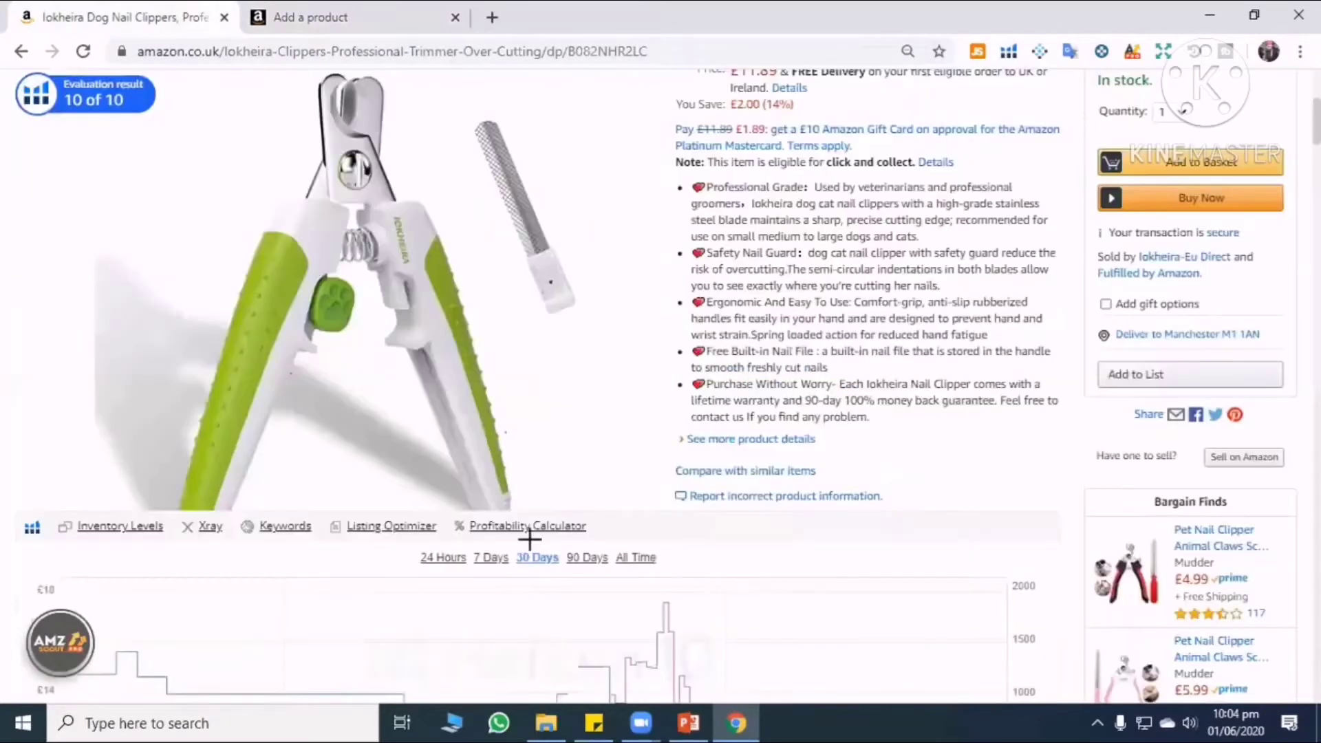
scroll(513, 468, "down", 3)
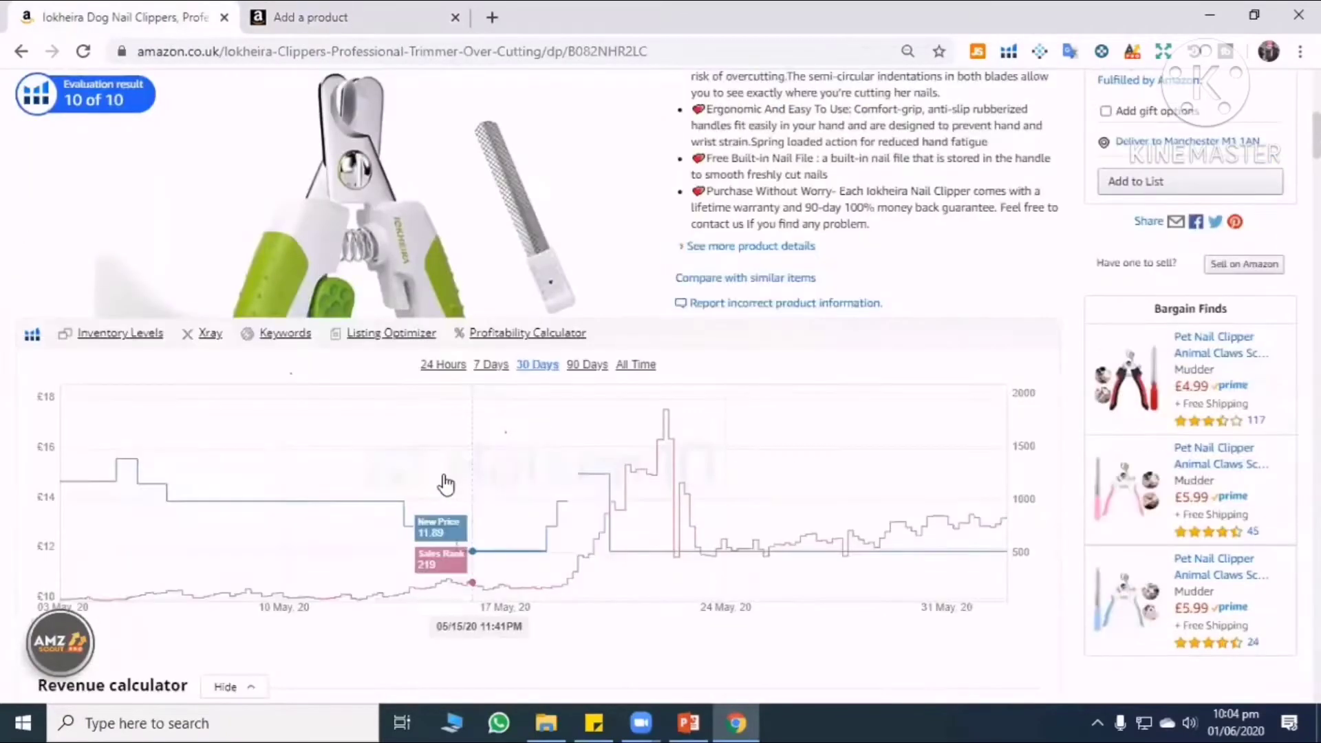
scroll(509, 454, "up", 5)
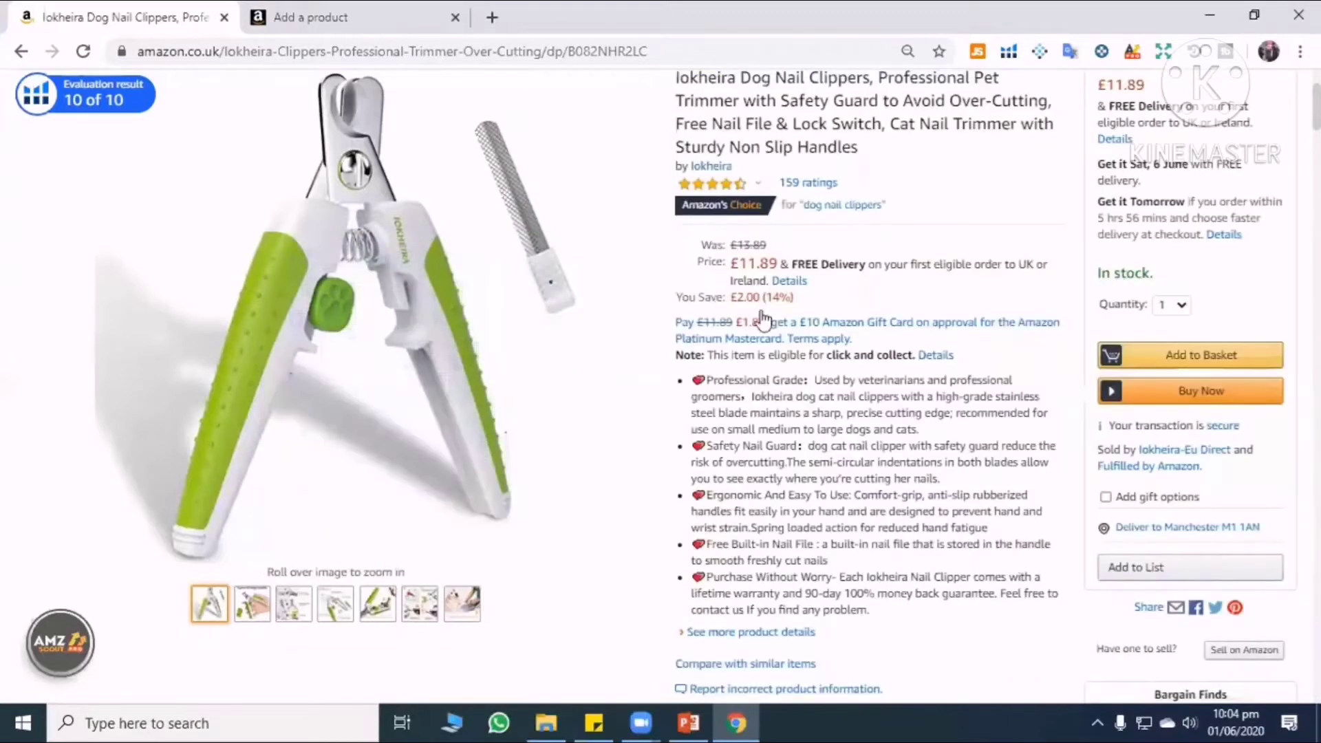
left_click(358, 23)
left_click(142, 23)
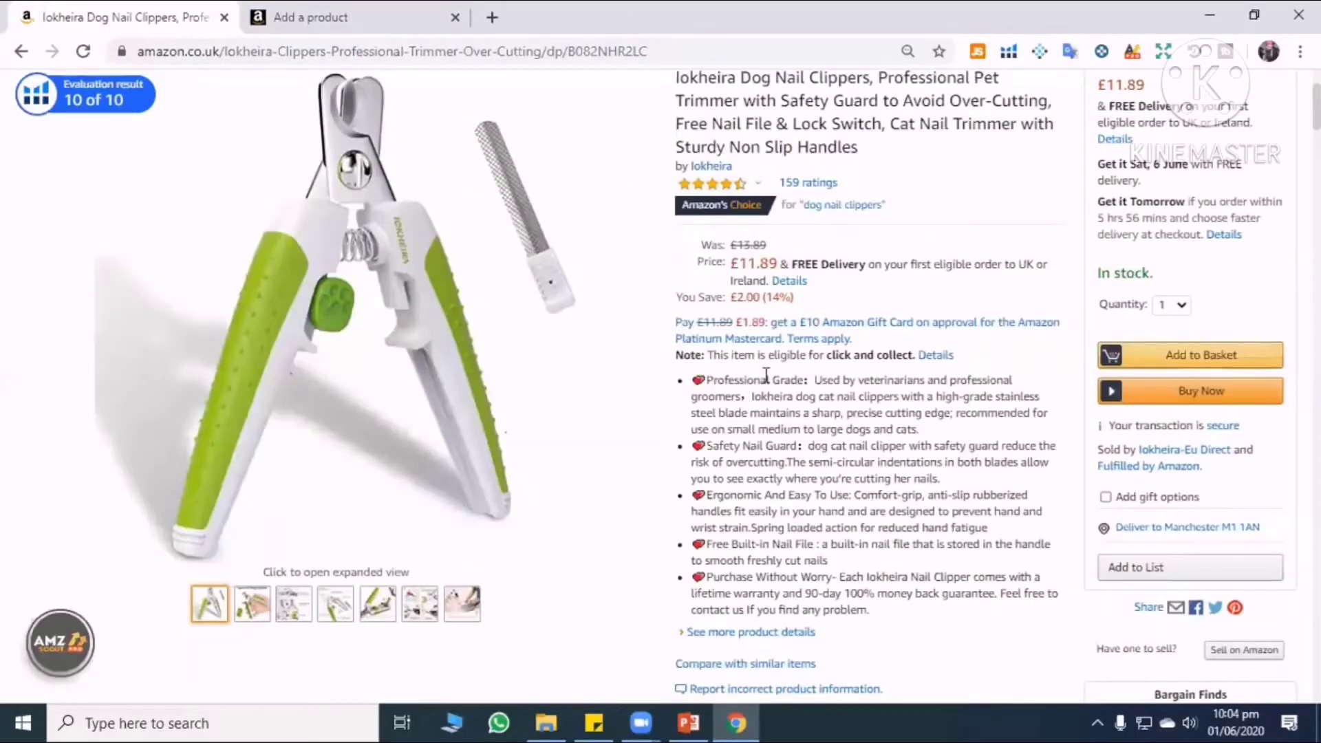
mouse_move(570, 366)
scroll(820, 278, "up", 1)
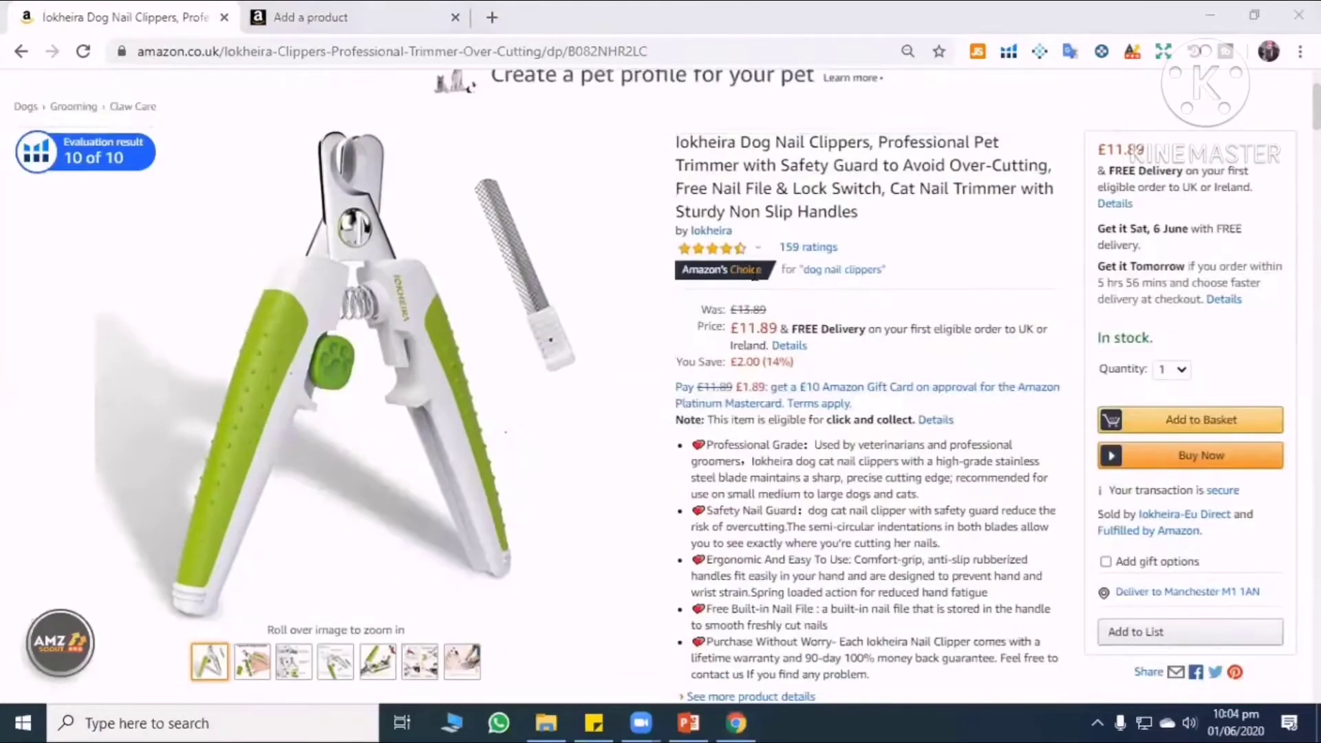
scroll(688, 251, "up", 2)
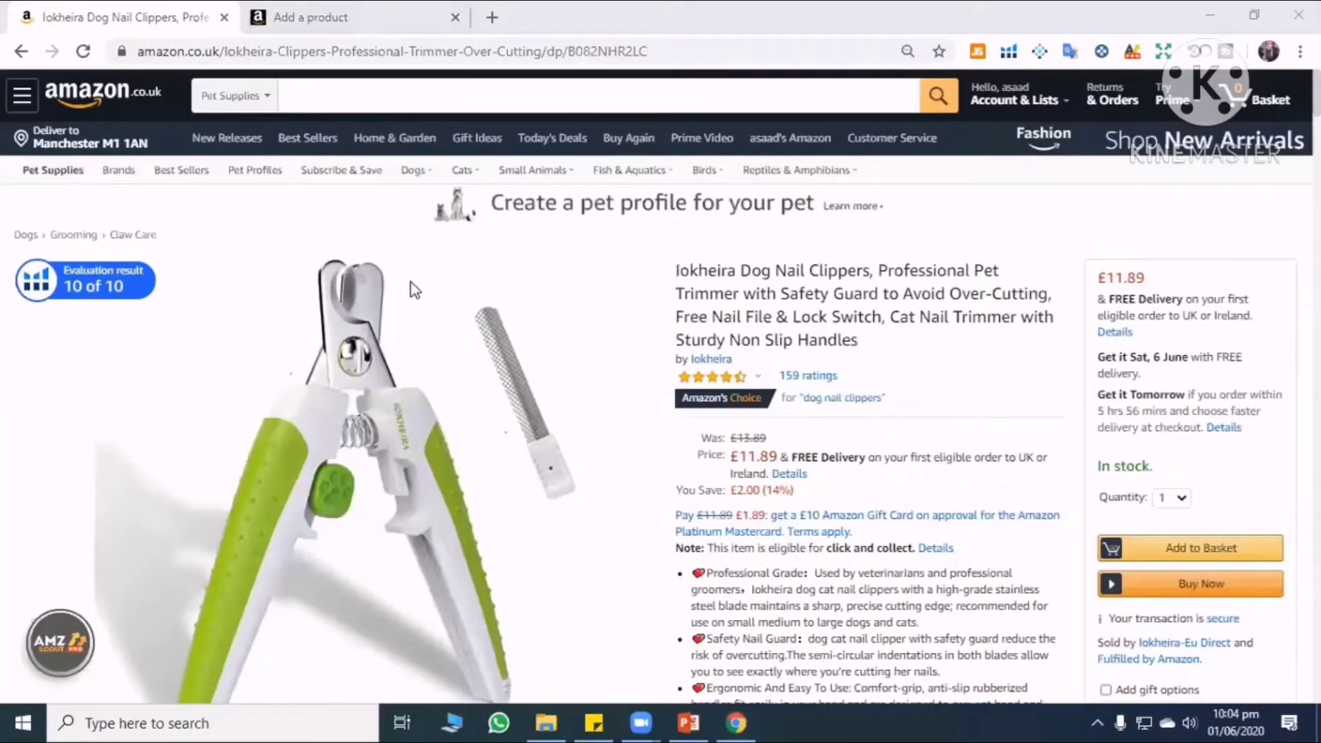
Copy the competitor's full clipper title into the Product Name field.
key("ctrl+Tab")
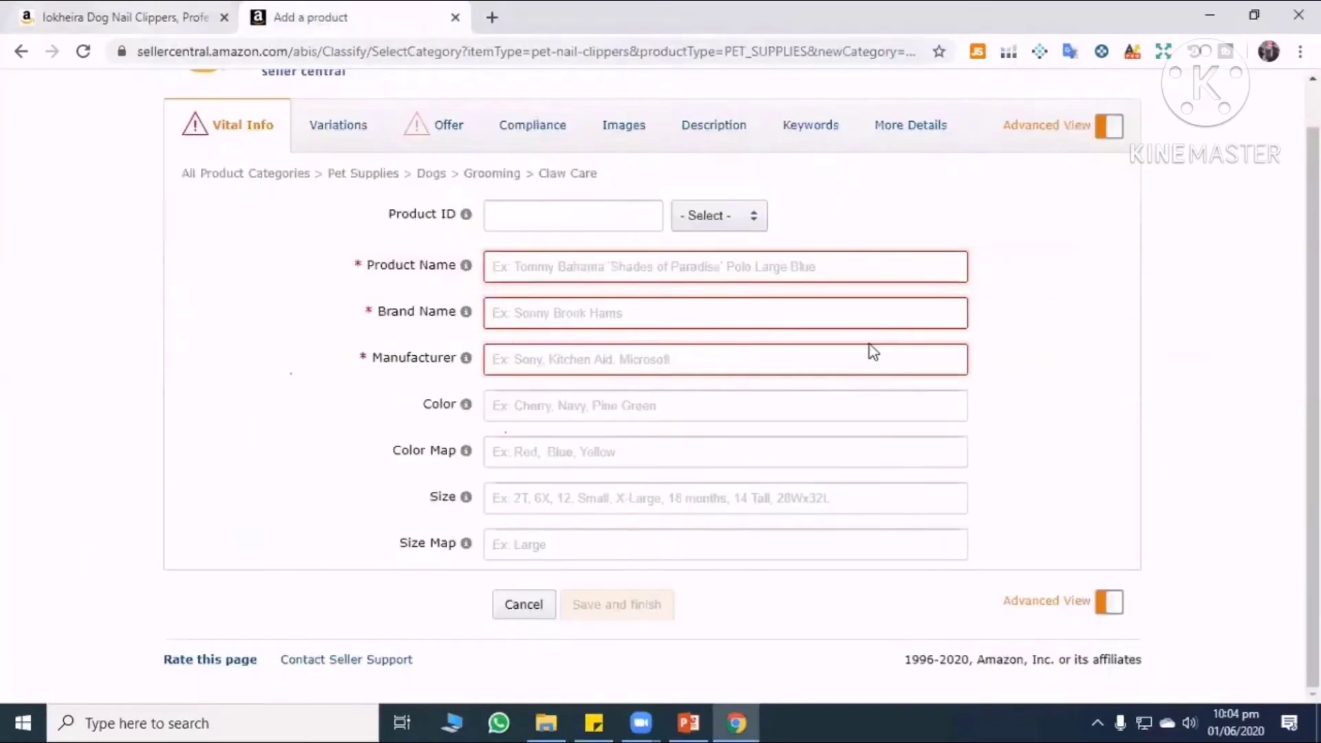
key("ctrl+Tab")
left_click_drag(858, 340, 769, 293)
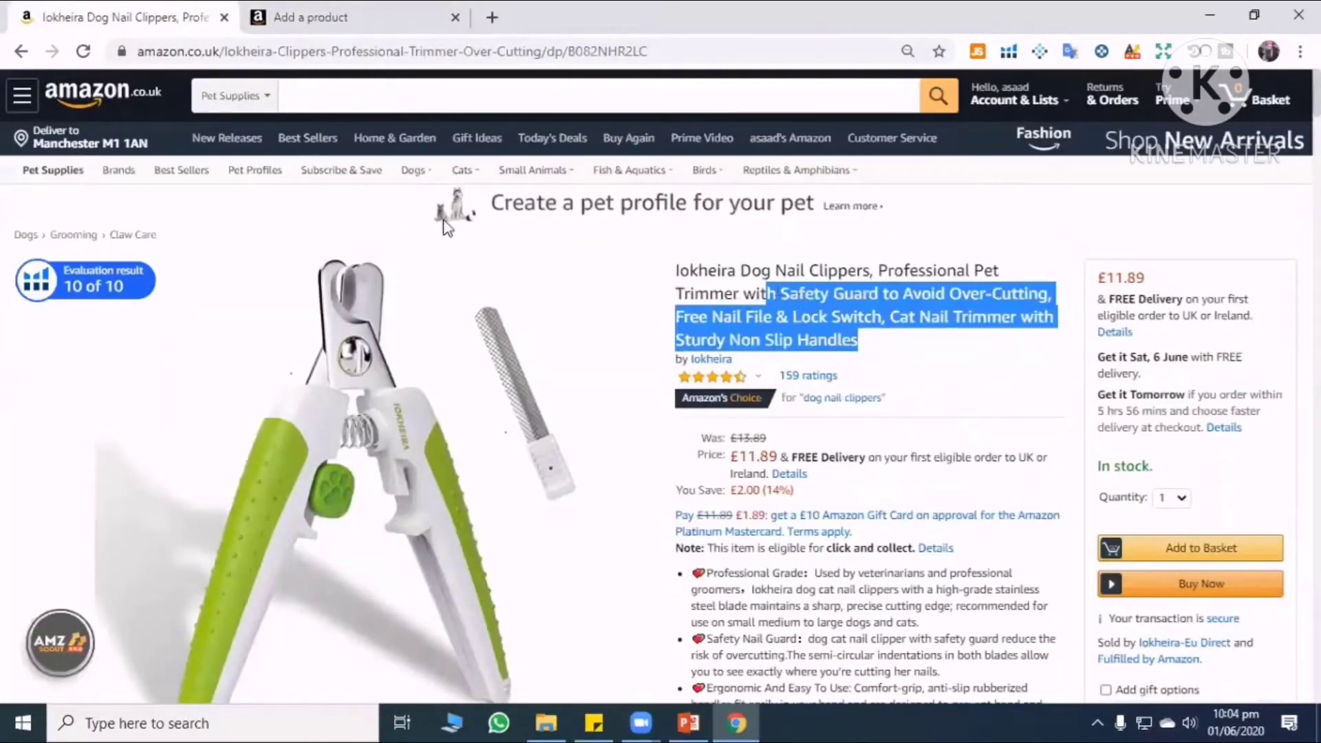
left_click(679, 269, "shift")
right_click(758, 279)
key("ctrl+c")
key("Return")
key("ctrl+Tab")
right_click(534, 271)
left_click(617, 420)
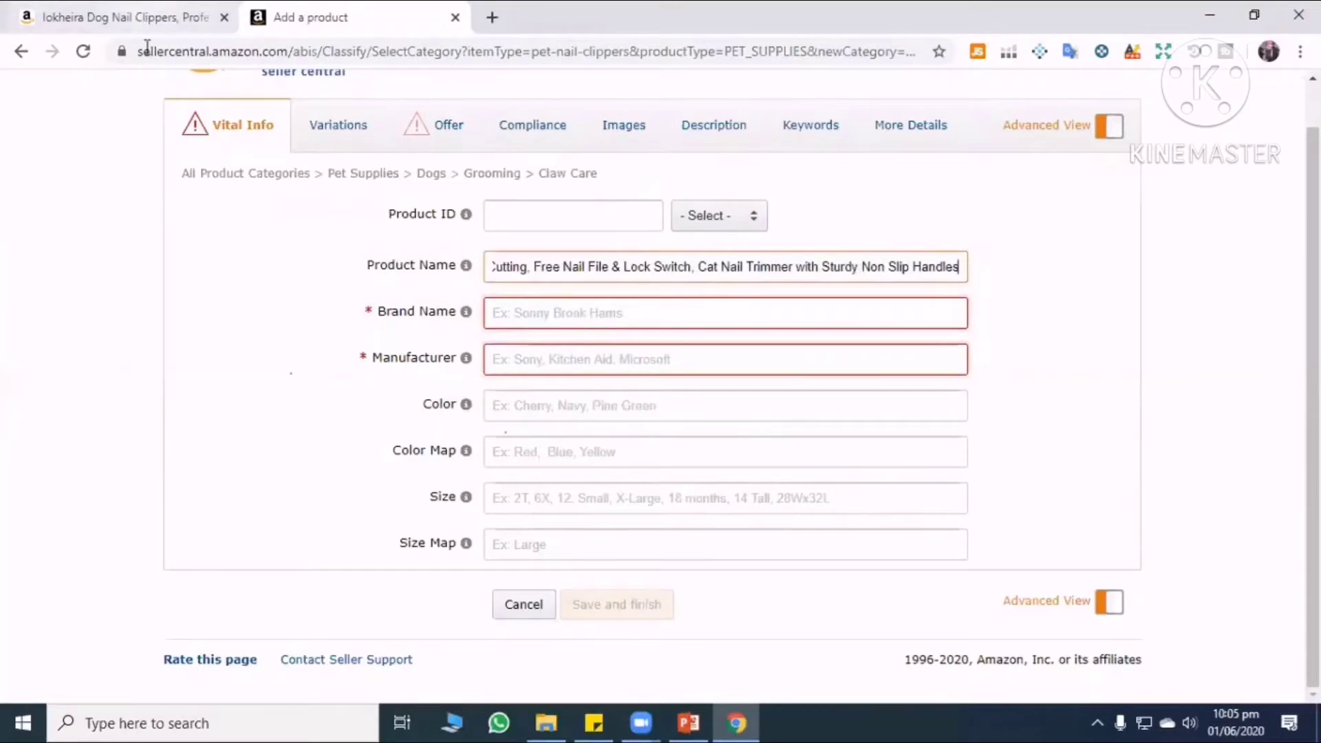
Copy the brand name Iokheira from the competitor page into Brand Name.
key("ctrl+Tab")
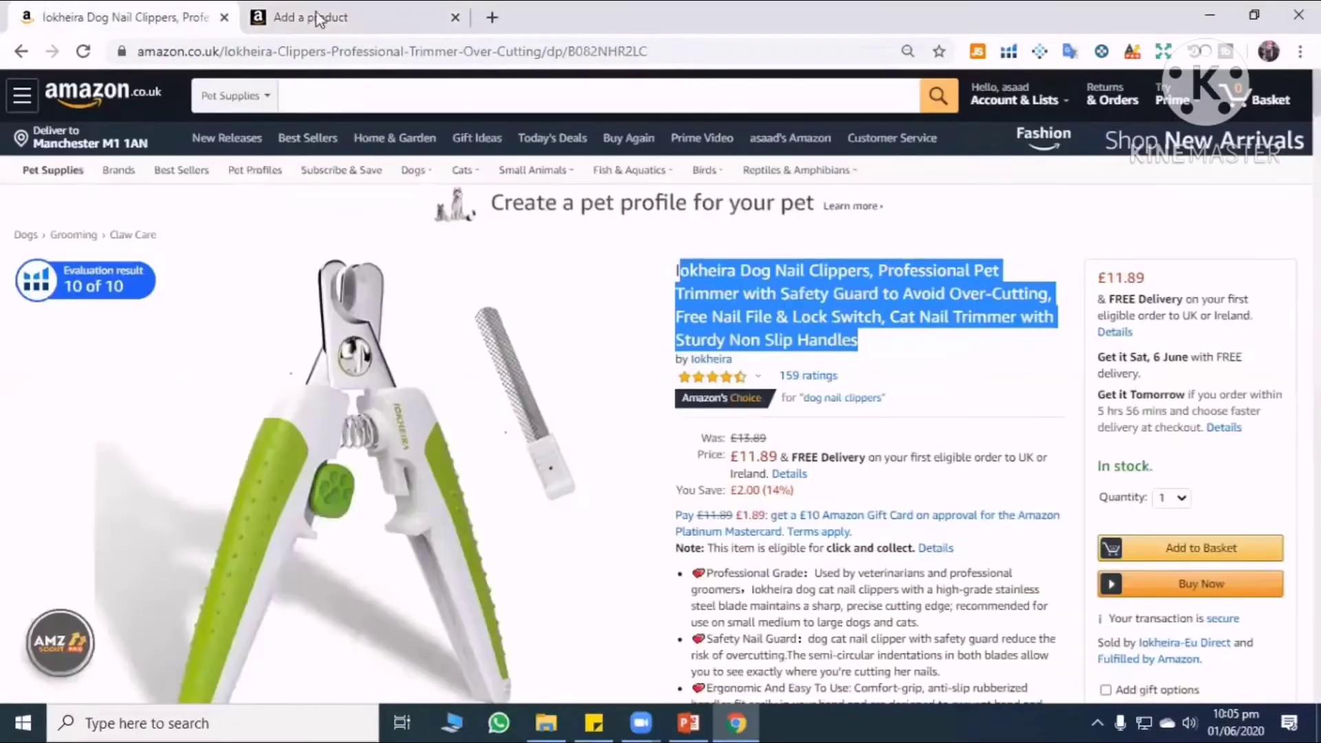
key("ctrl+Tab")
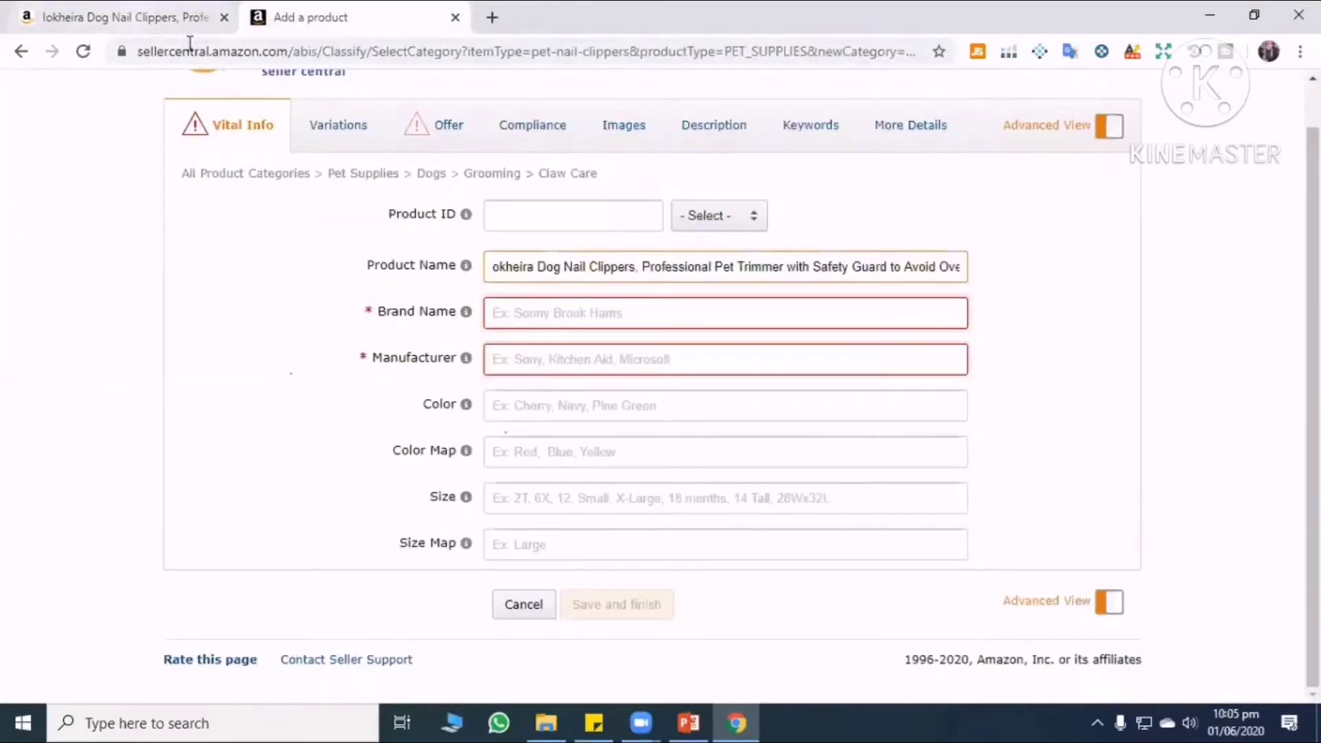
key("ctrl+Tab")
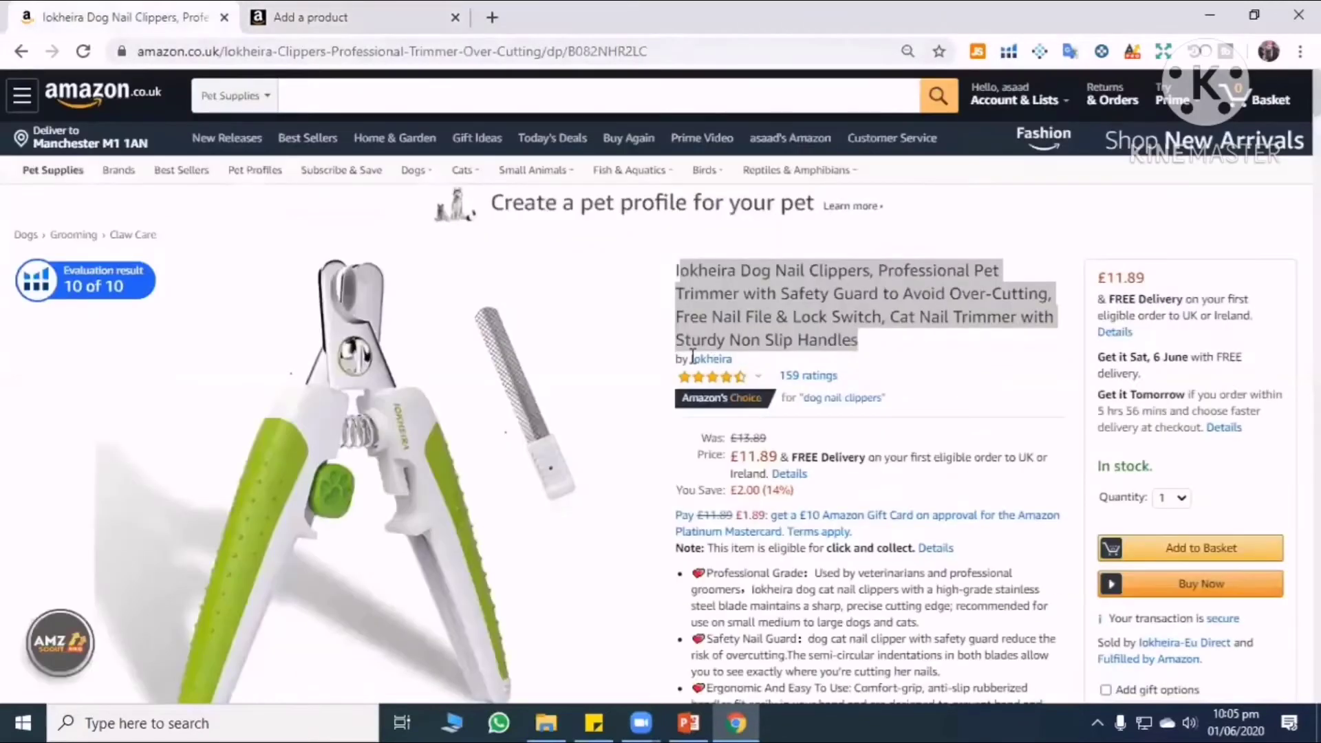
left_click_drag(690, 358, 723, 361)
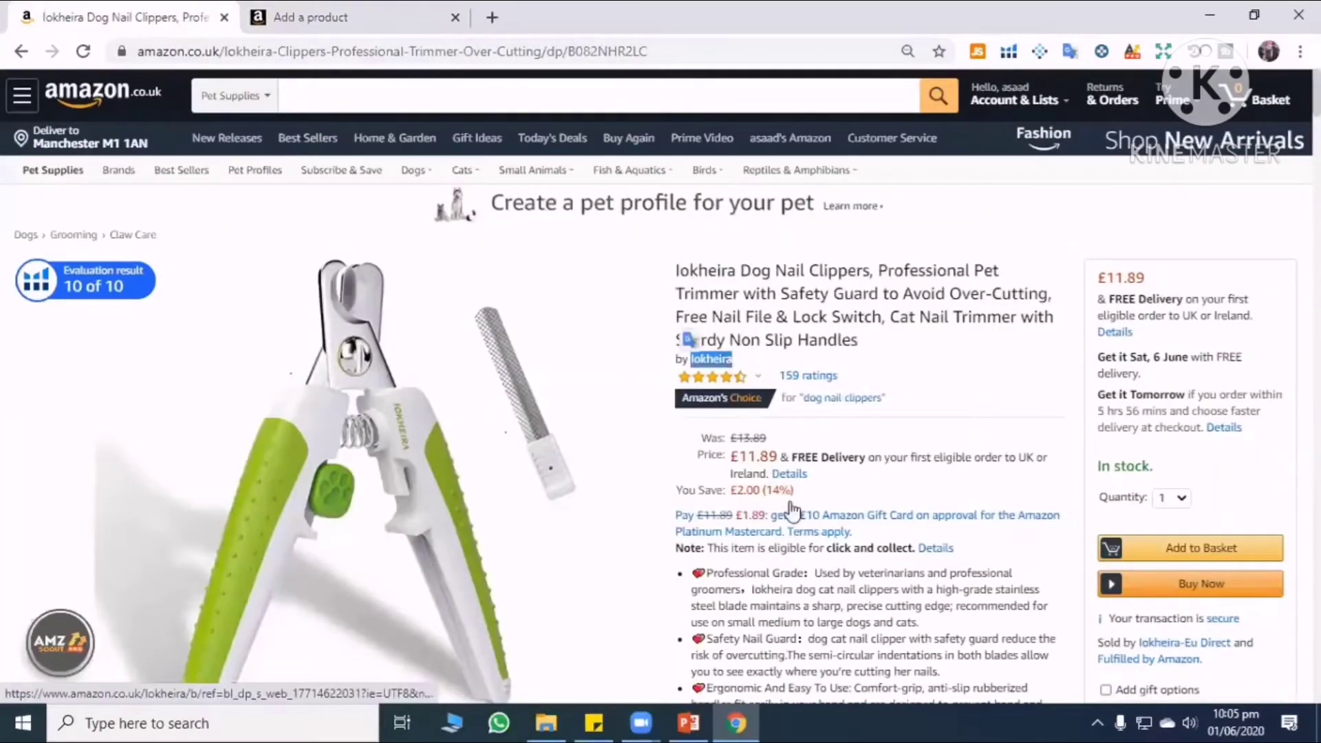
key("Menu")
left_click(529, 319)
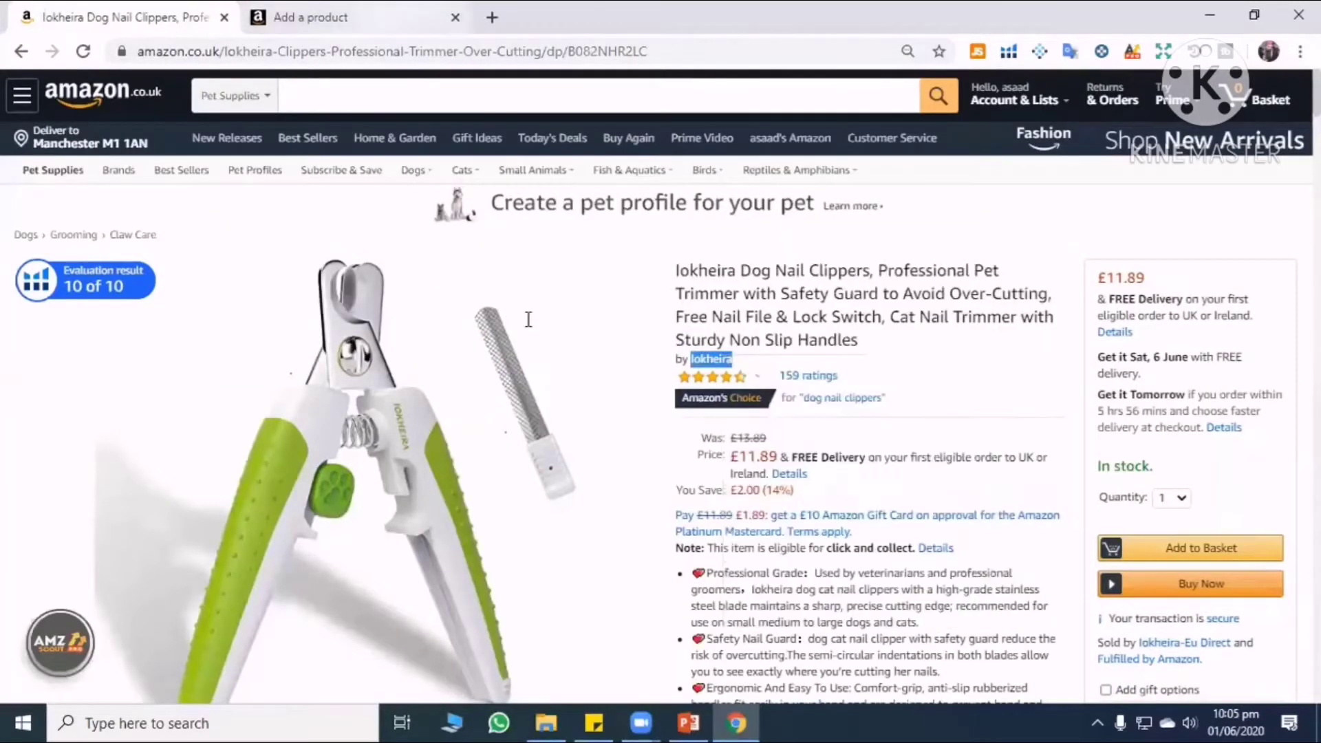
key("ctrl+Tab")
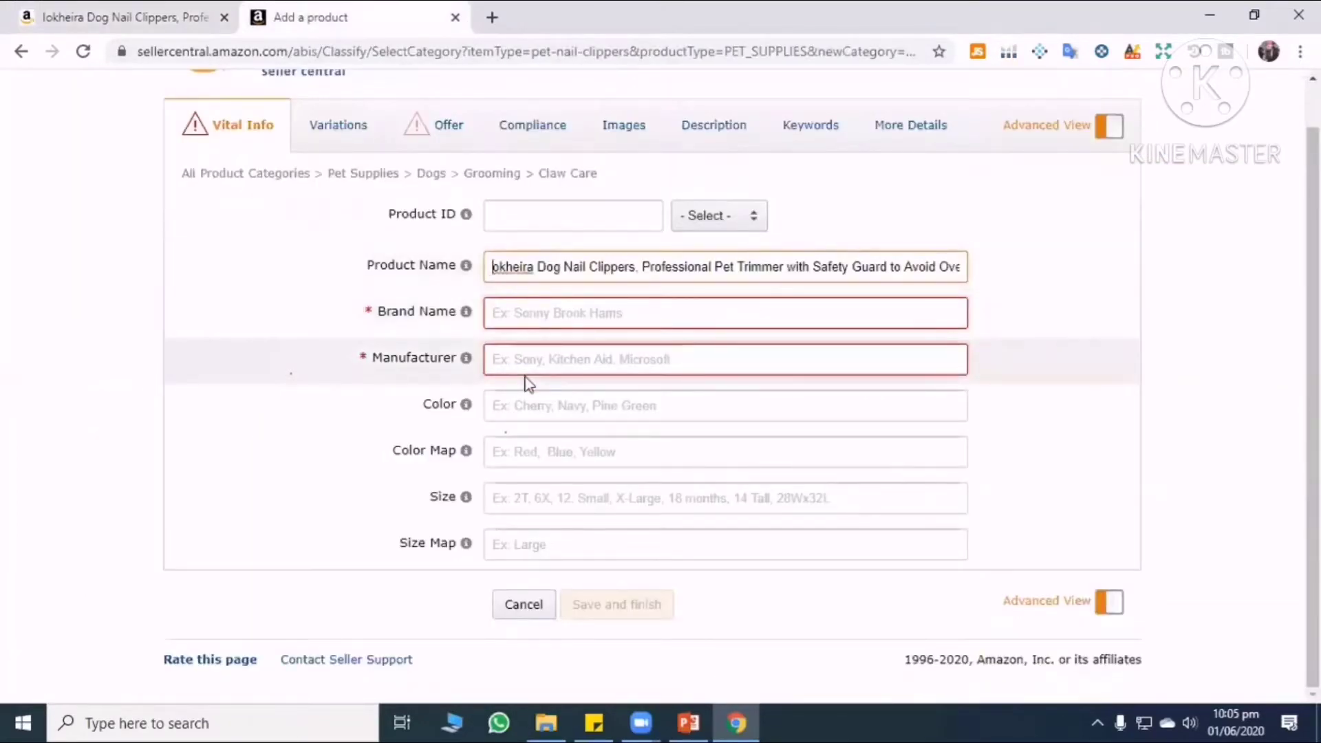
right_click(556, 316)
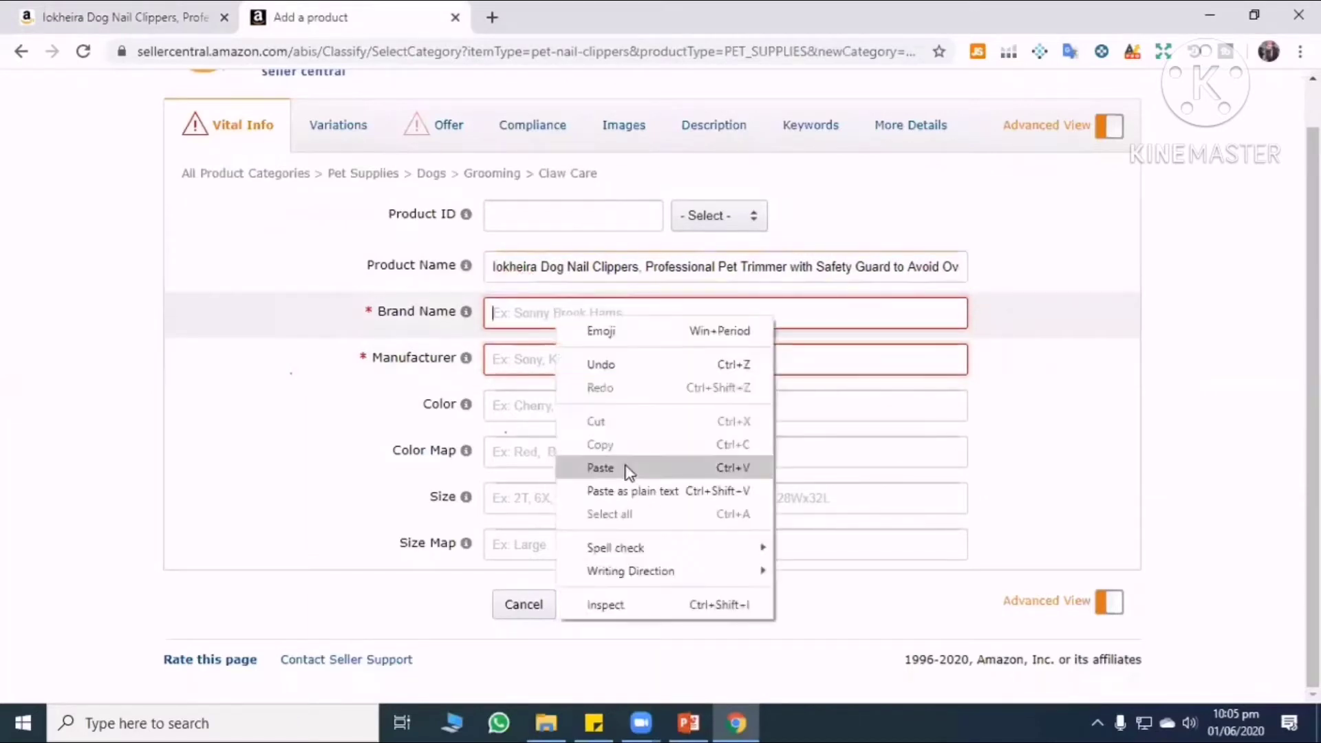
left_click(600, 468)
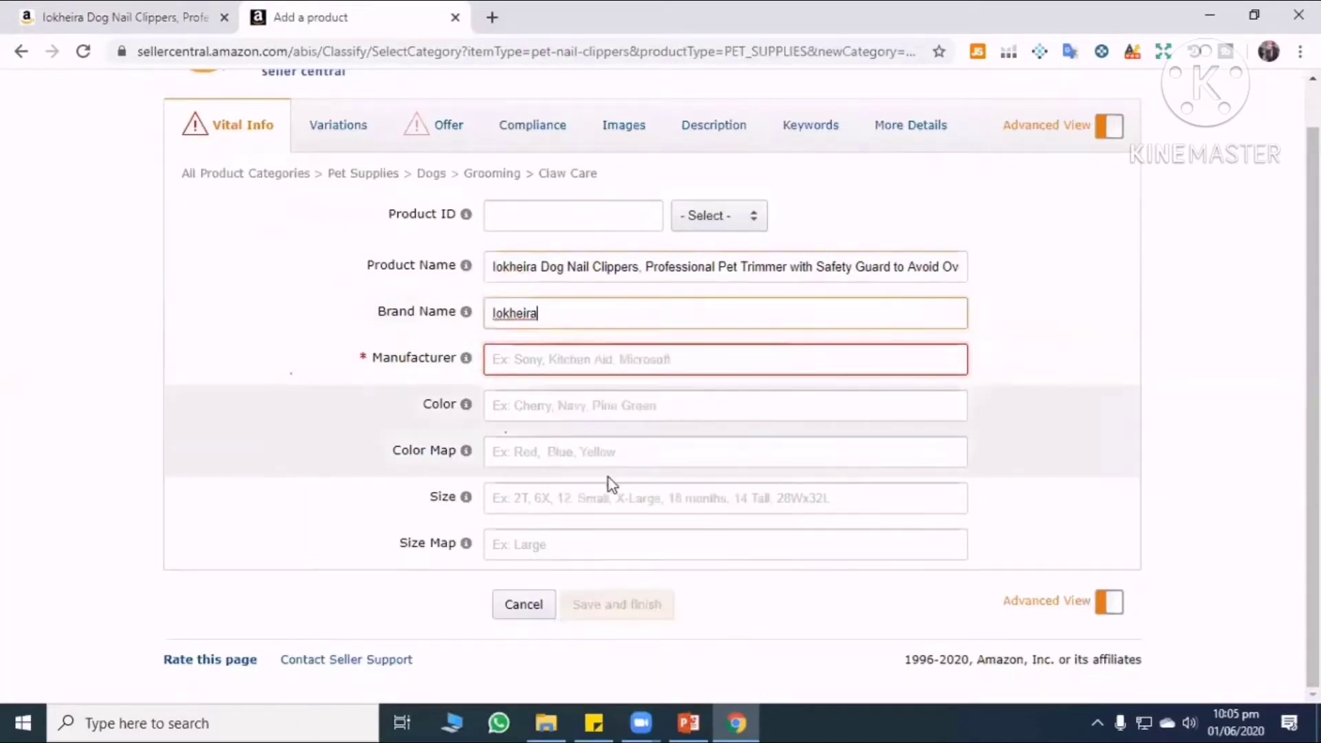
Paste Iokheira into the Manufacturer field.
left_click(514, 364)
right_click(515, 368)
left_click(569, 512)
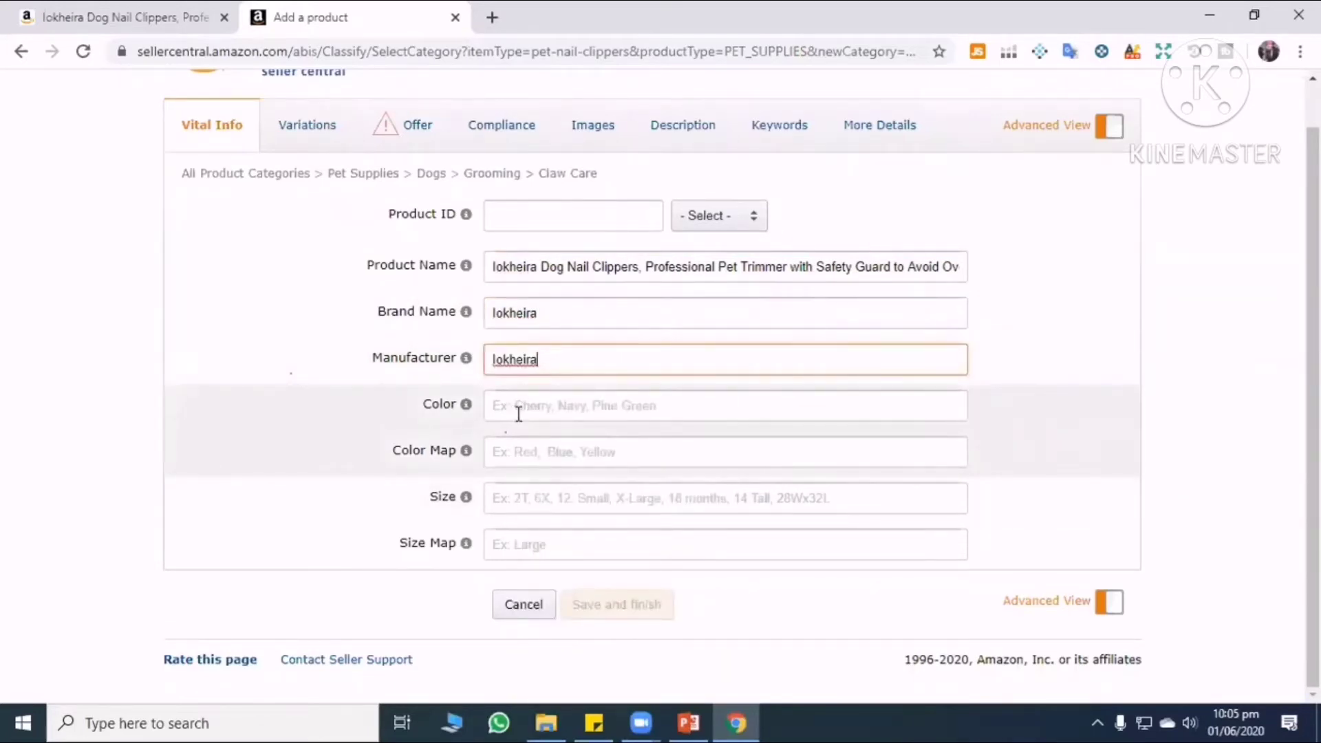
Look over the Color and Size suggestion lists without choosing a value.
left_click(519, 414)
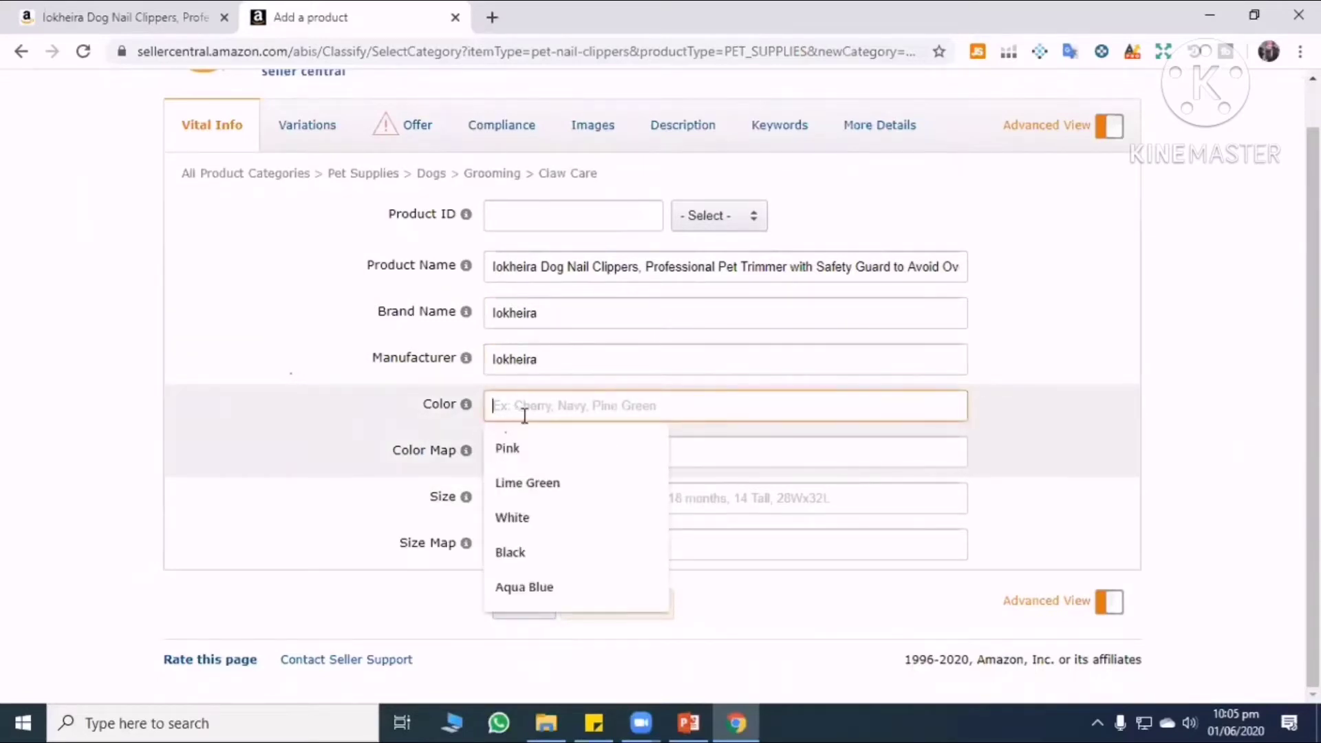
left_click(1073, 448)
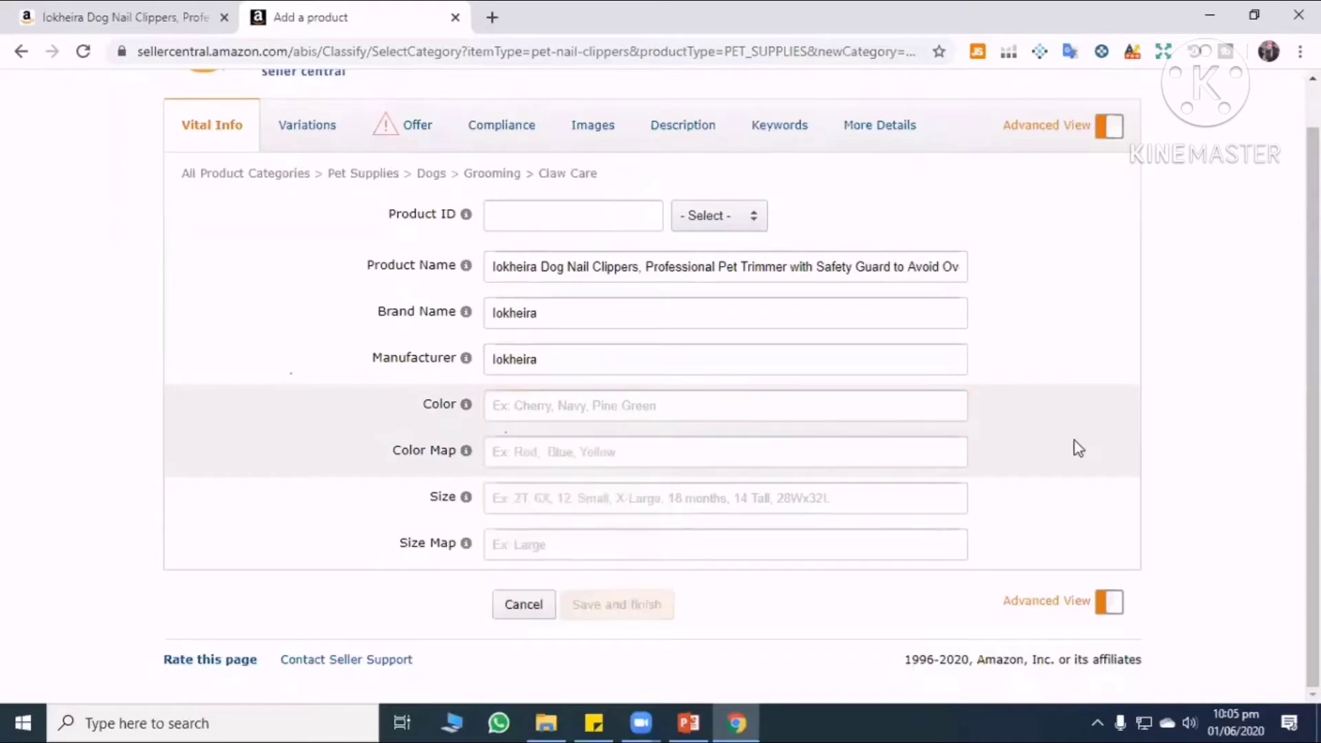
left_click(536, 505)
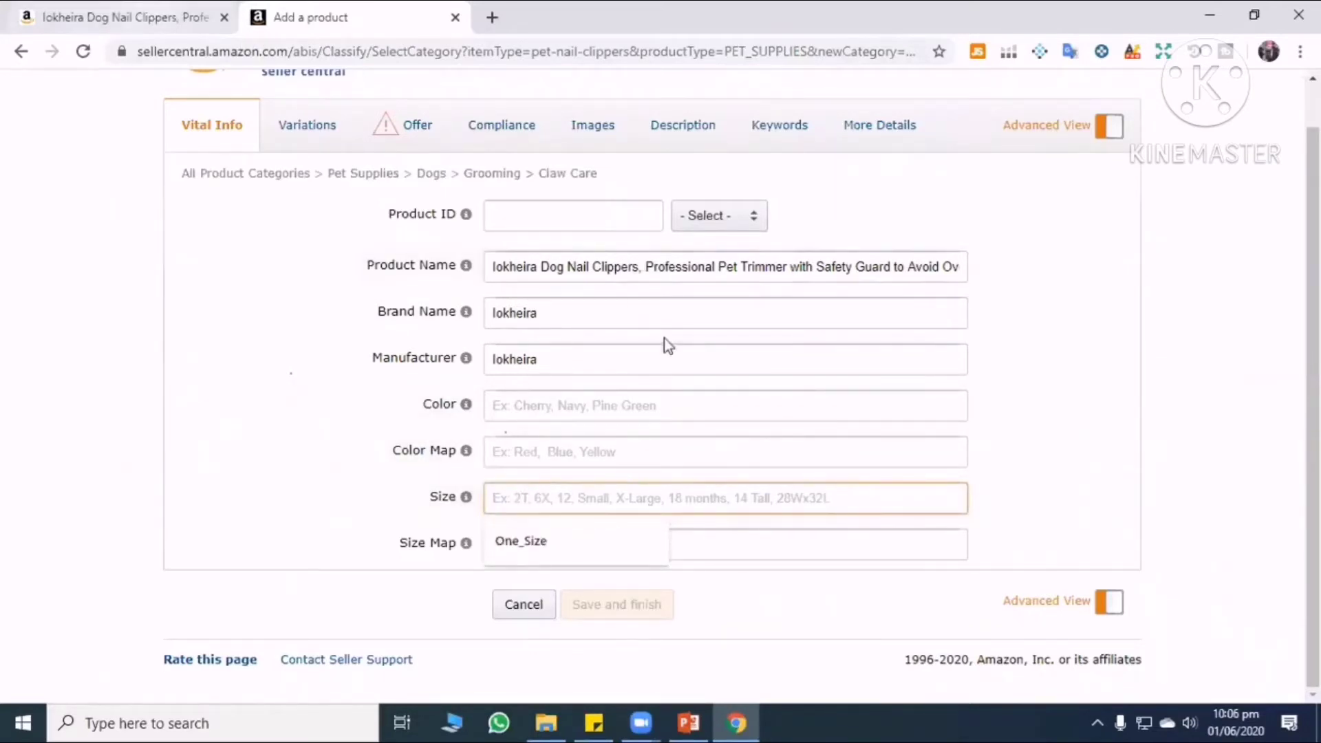
key("ctrl+shift+Tab")
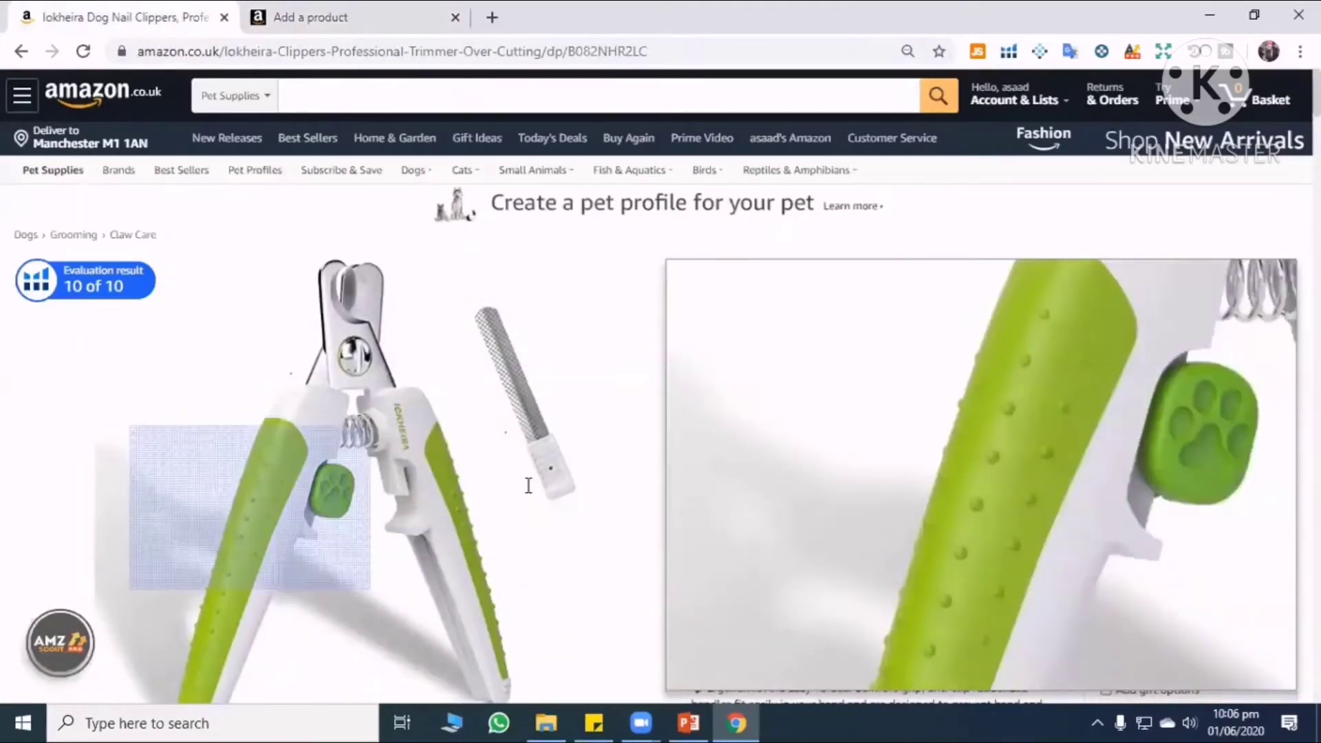
key("ctrl+Tab")
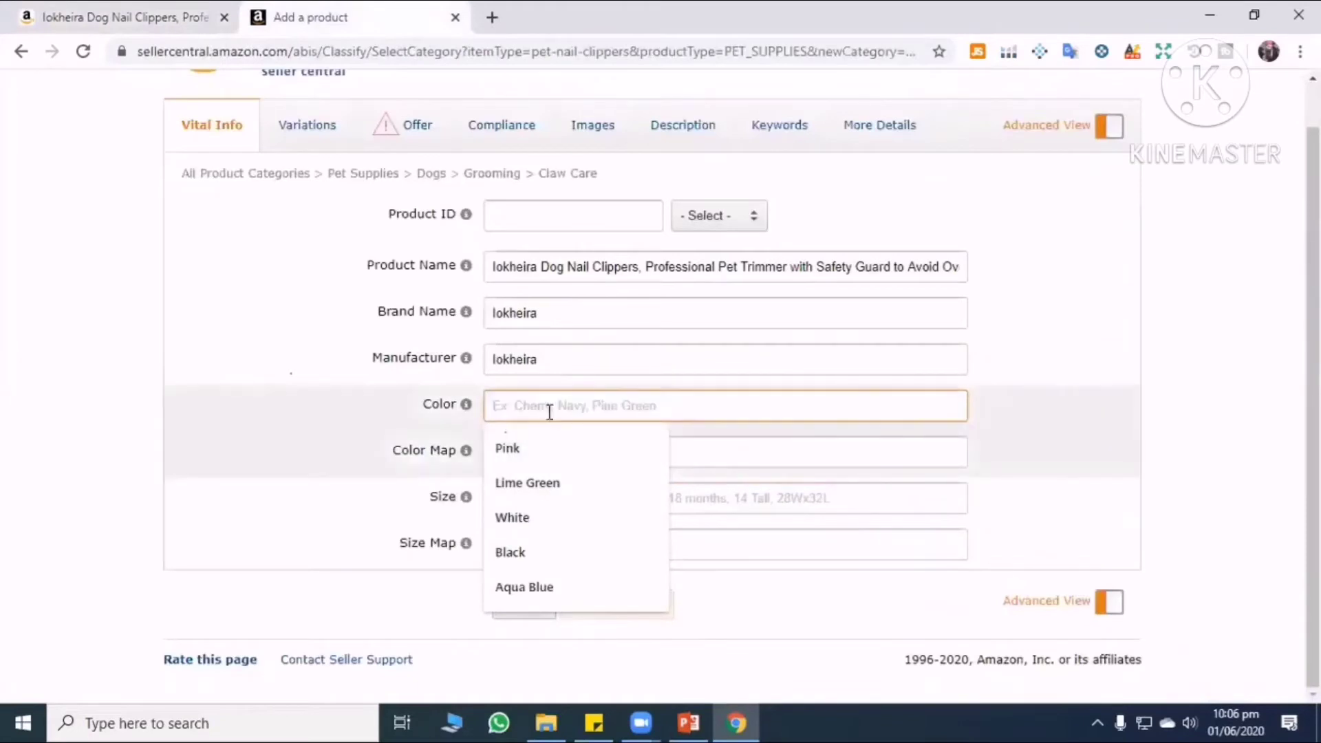
left_click(943, 477)
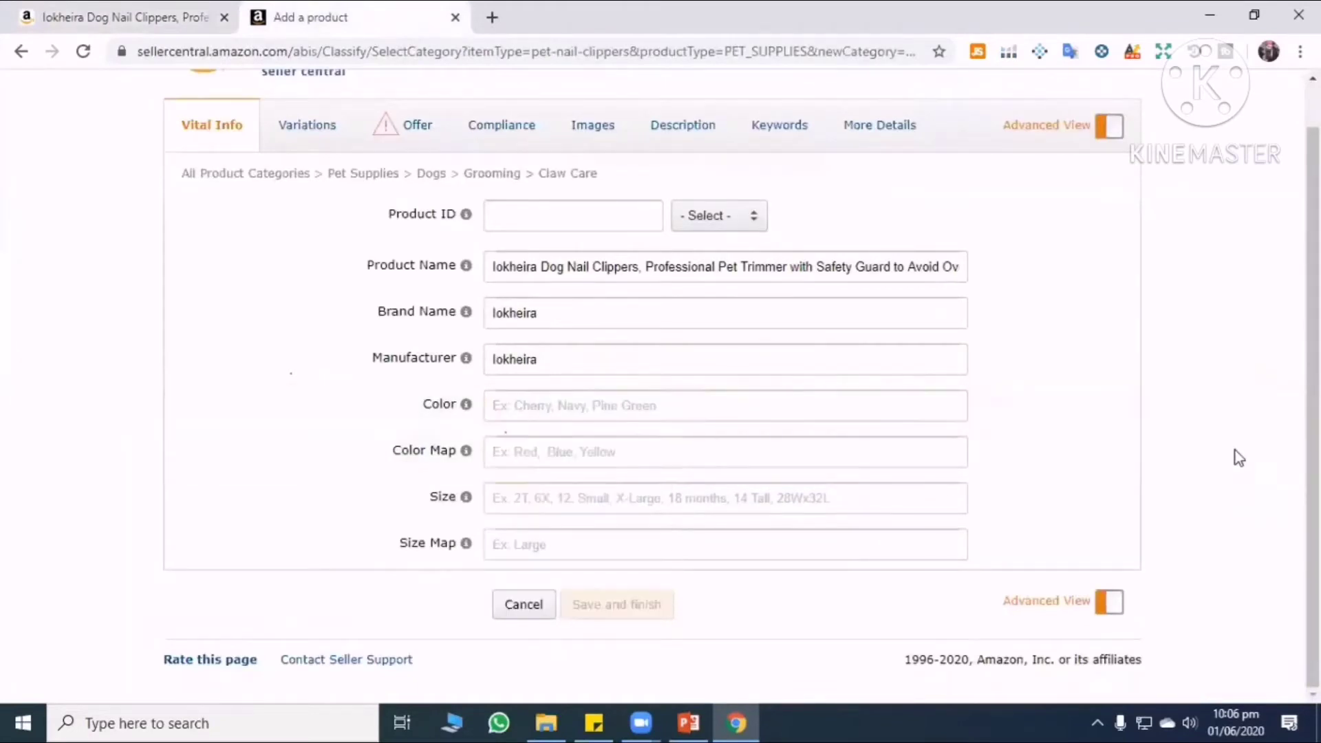
left_click(551, 498)
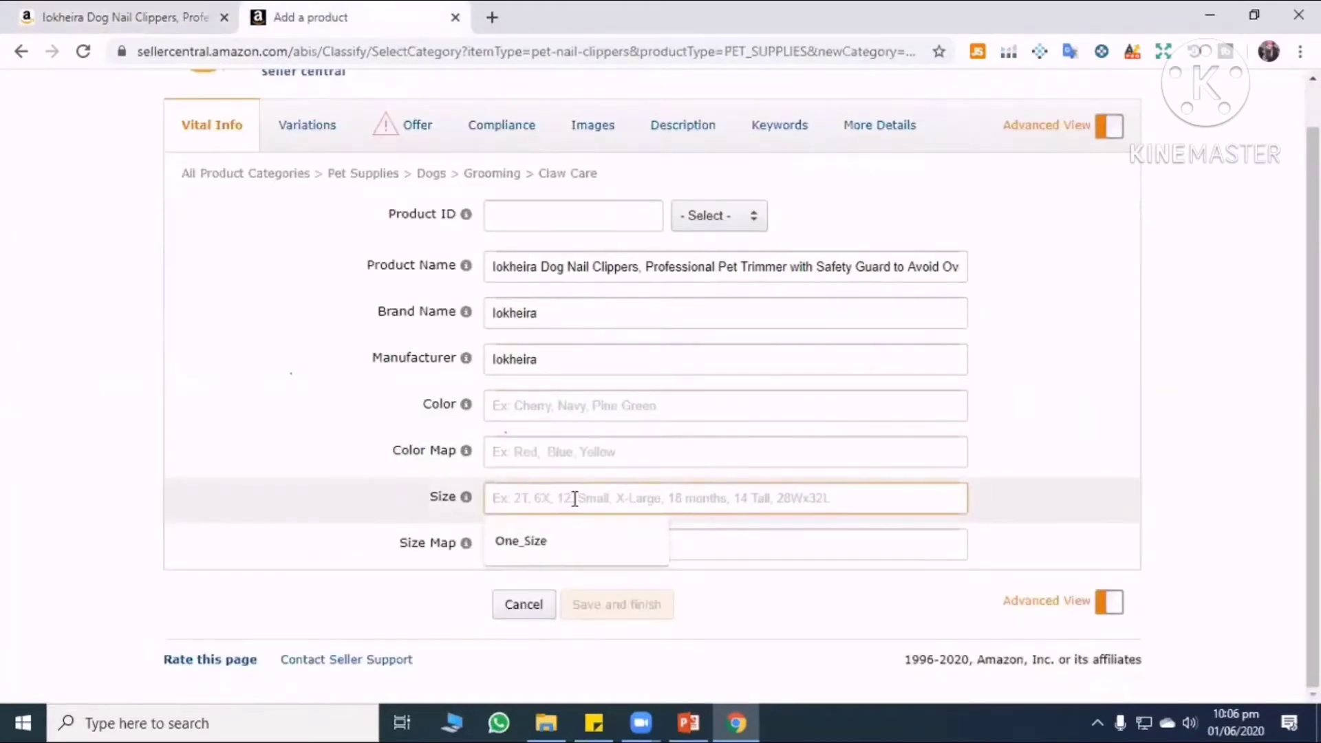
left_click(1188, 494)
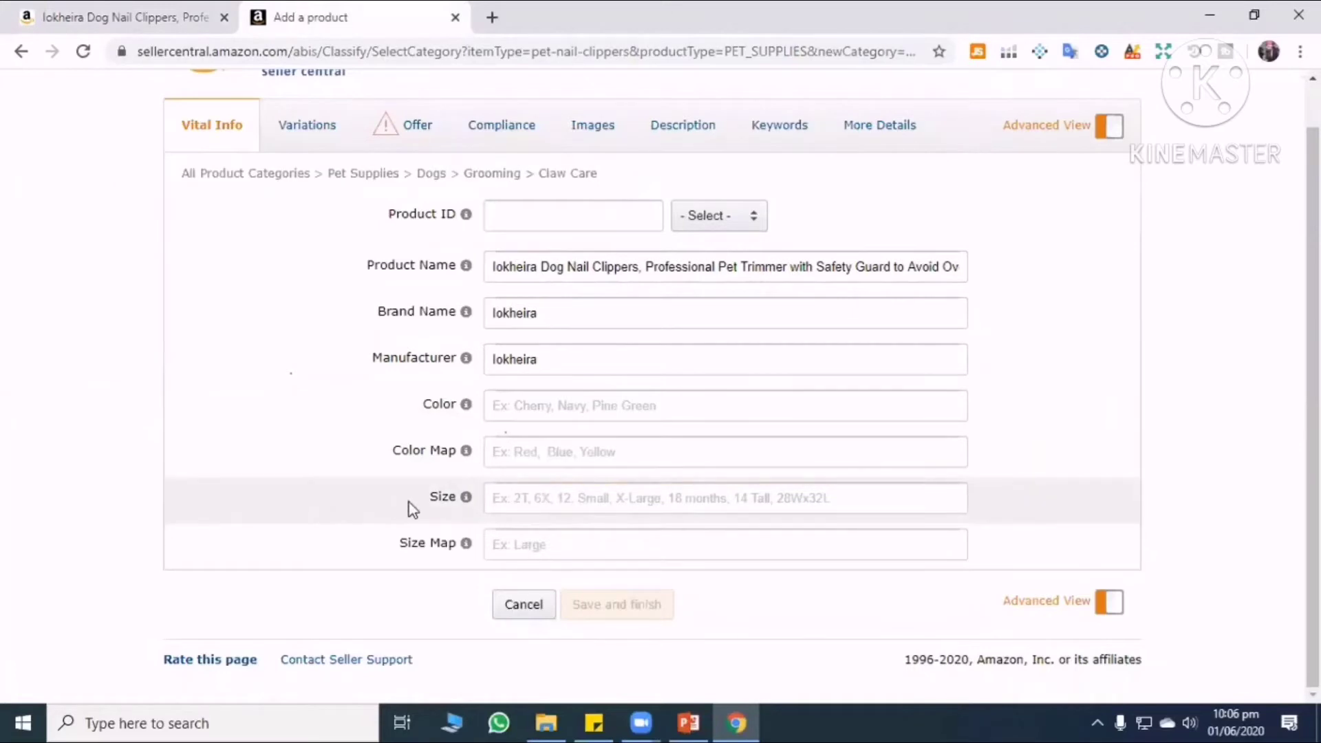
mouse_move(435, 504)
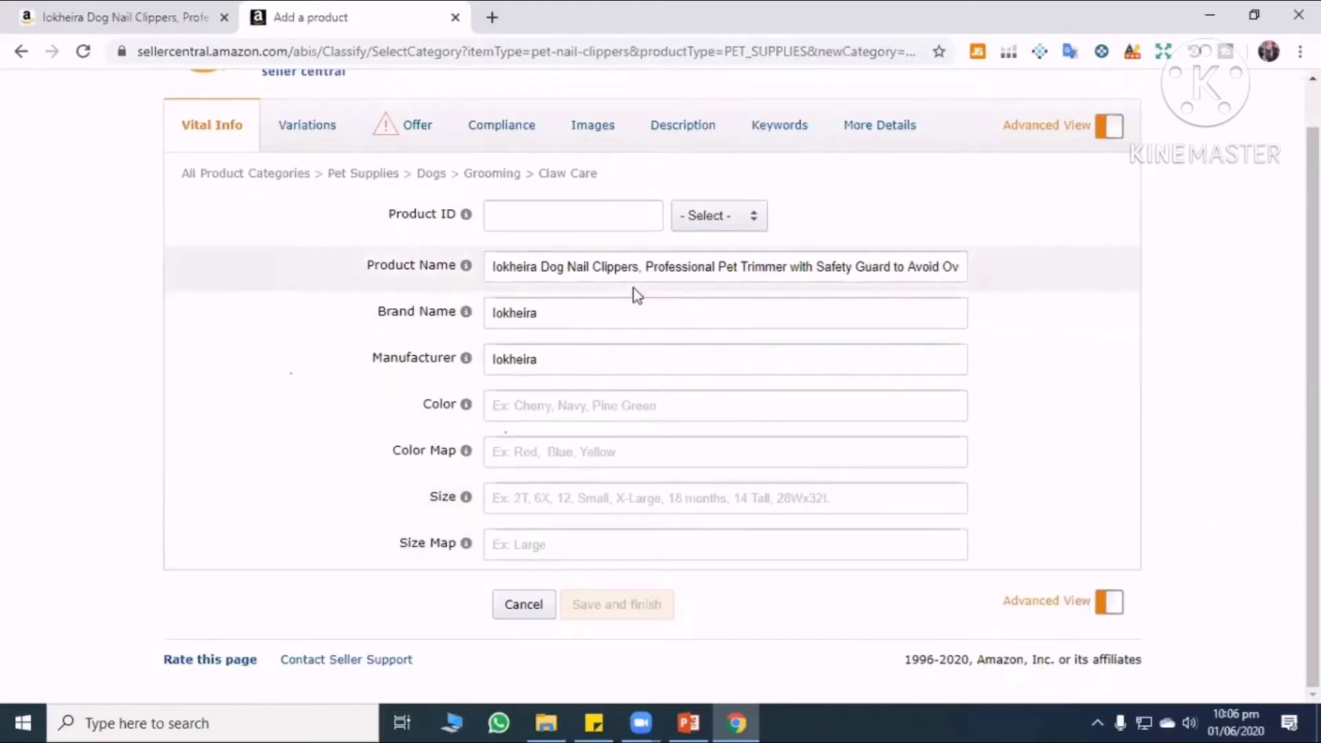
Enter Green as the product colour, then switch back to the competitor's page.
left_click(518, 411)
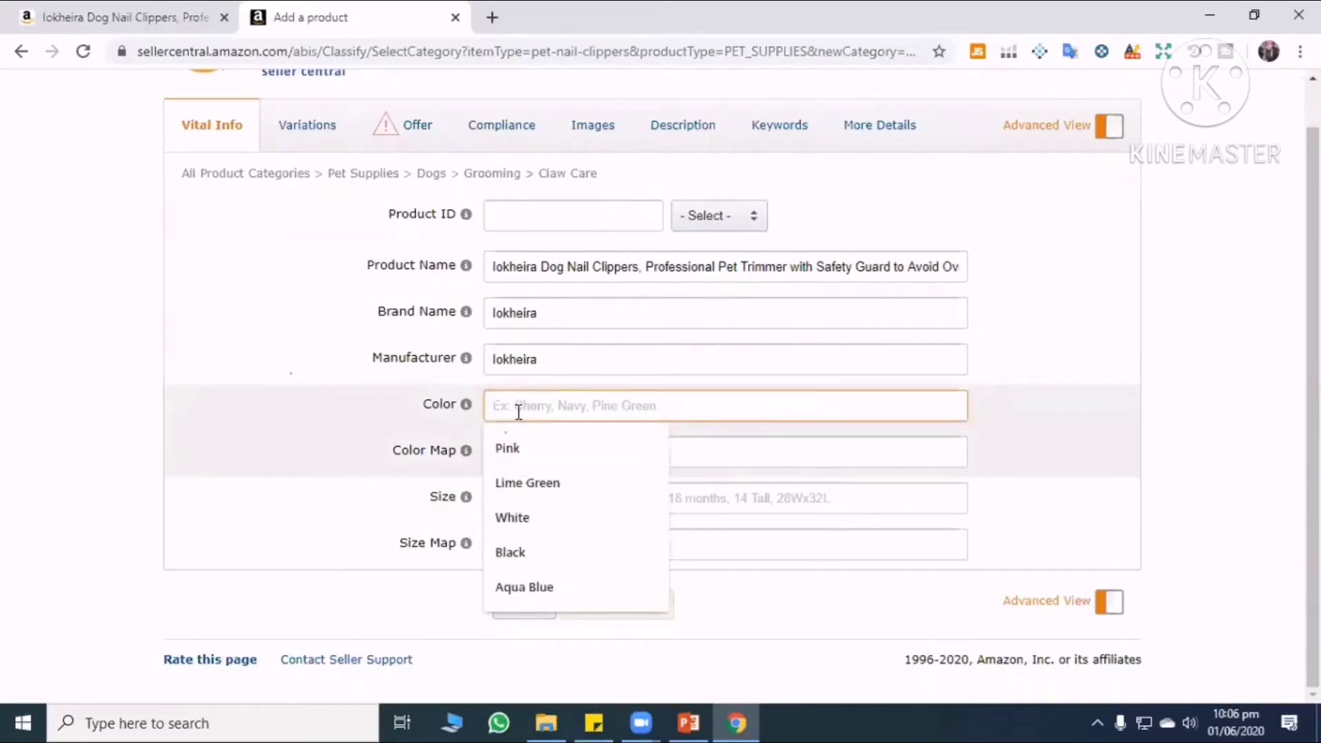
type("gREE")
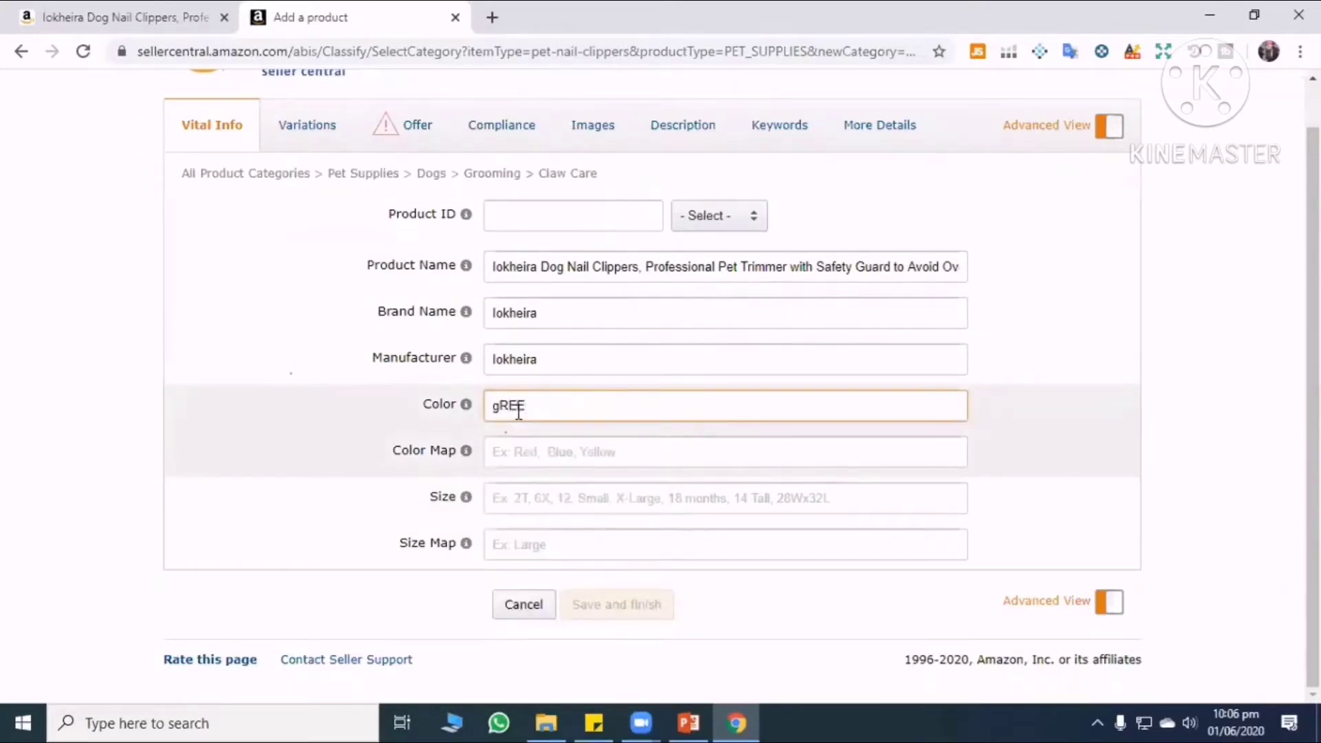
key("BackSpace")
key("BackSpace")
key("BackSpace")
key("BackSpace")
type("Green")
left_click(1244, 438)
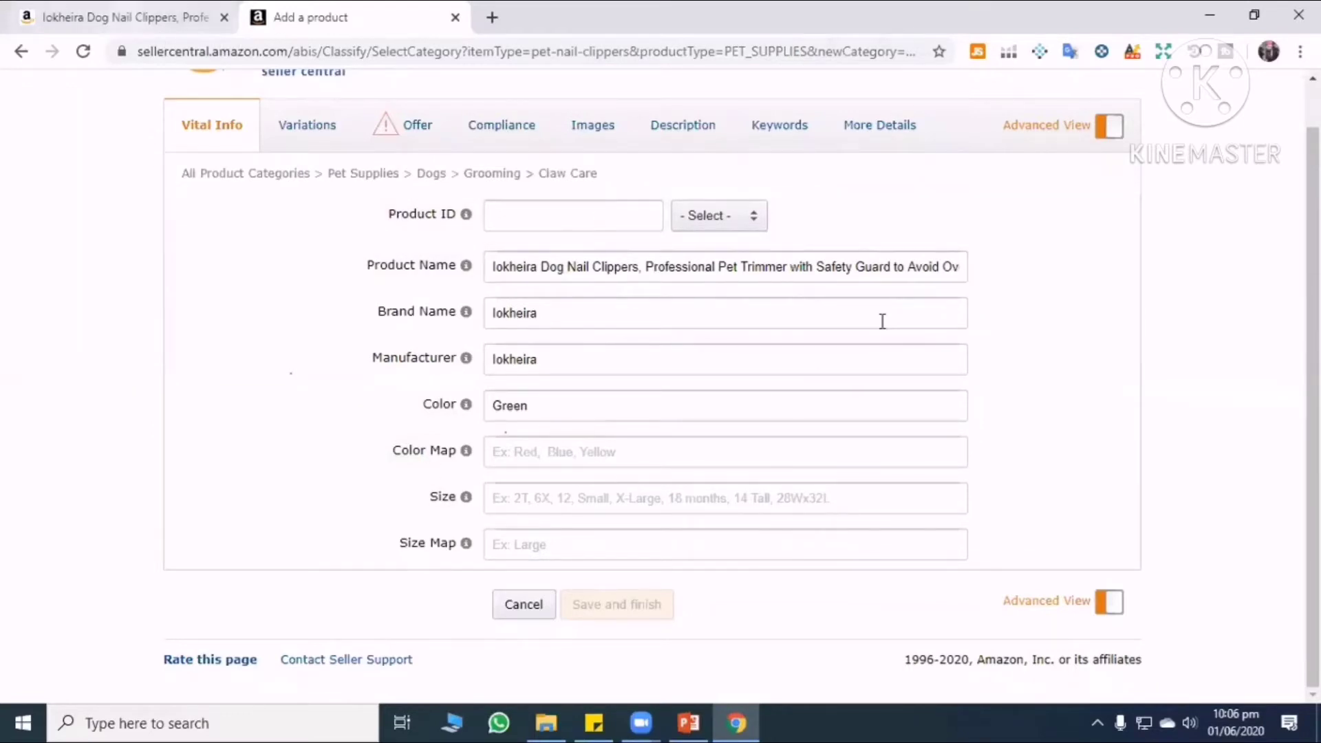
key("ctrl+Tab")
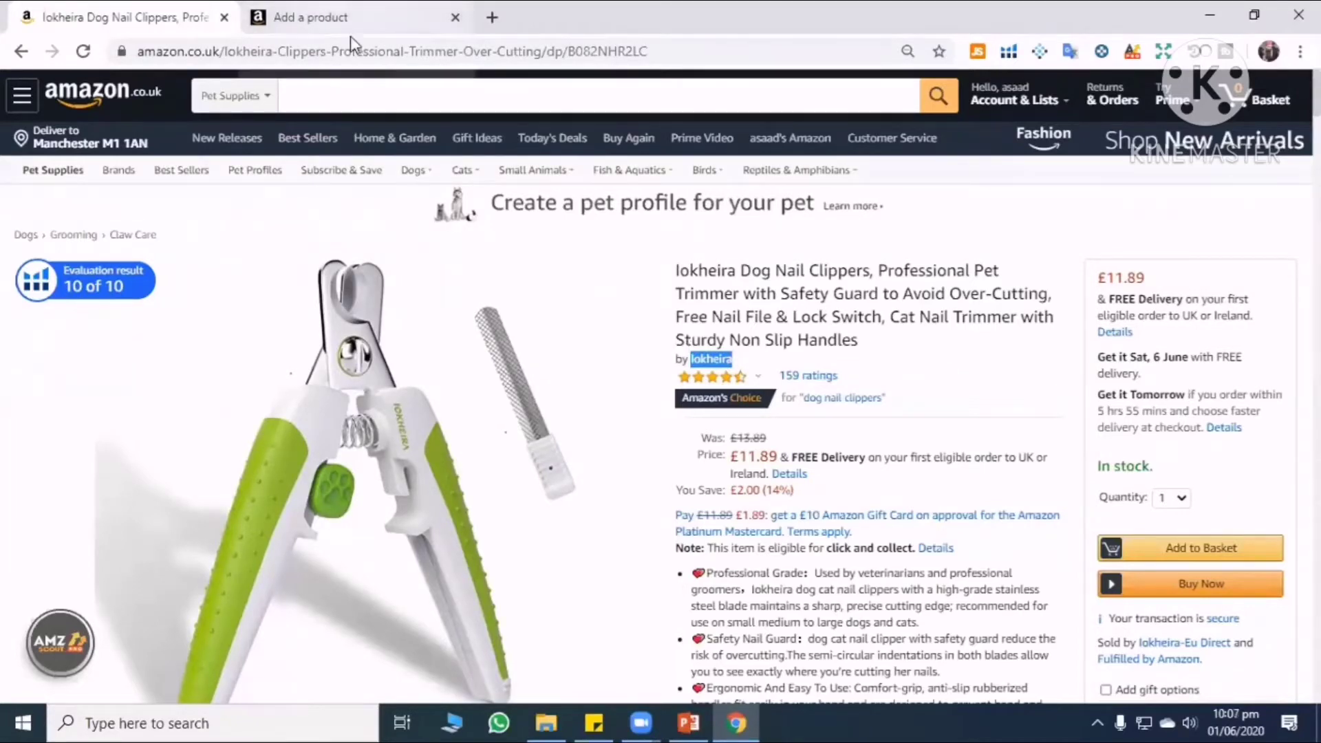
left_click(331, 19)
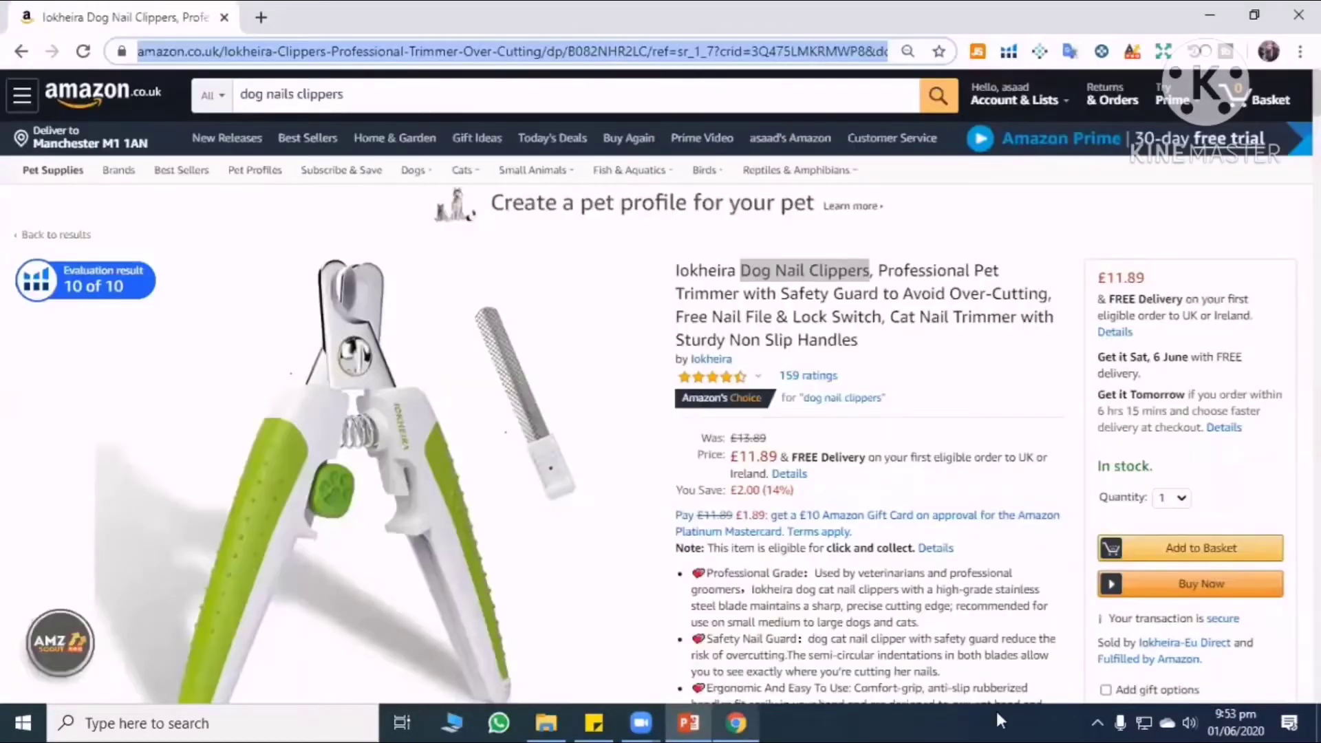
mouse_move(1219, 381)
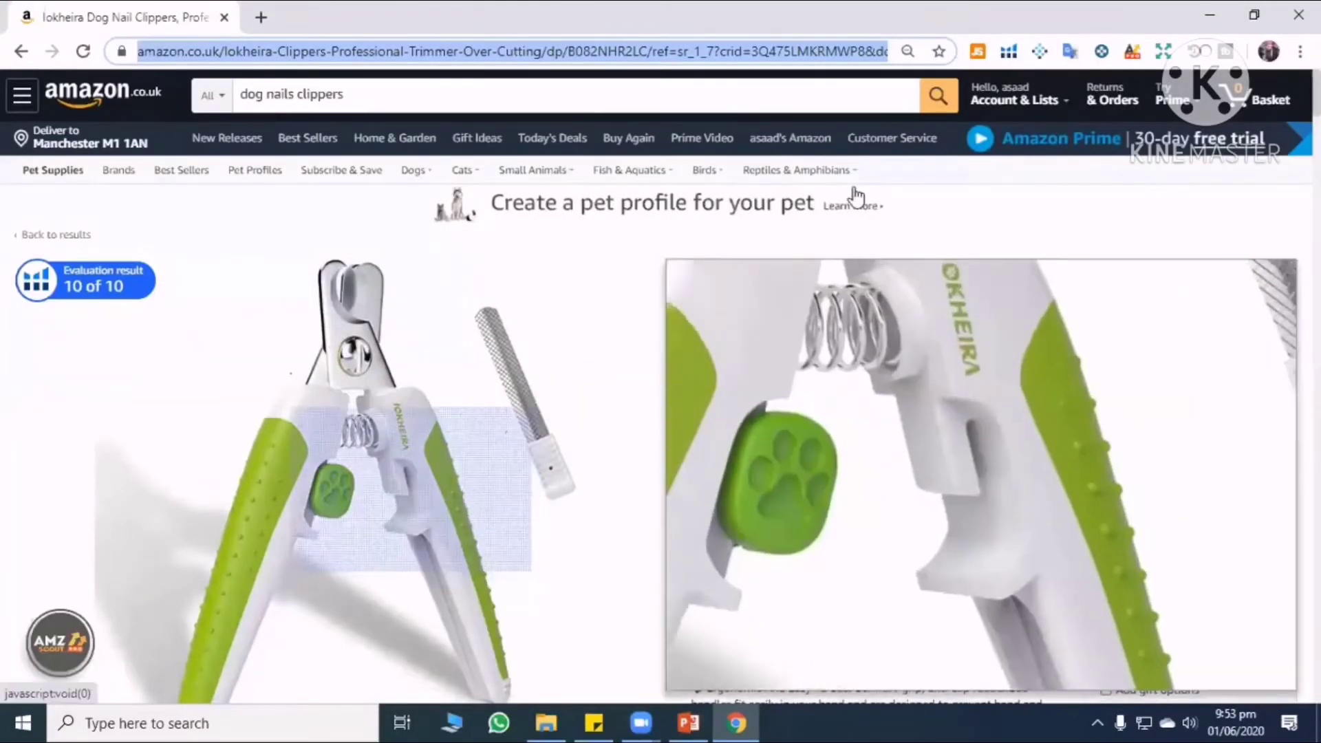
left_click(861, 296)
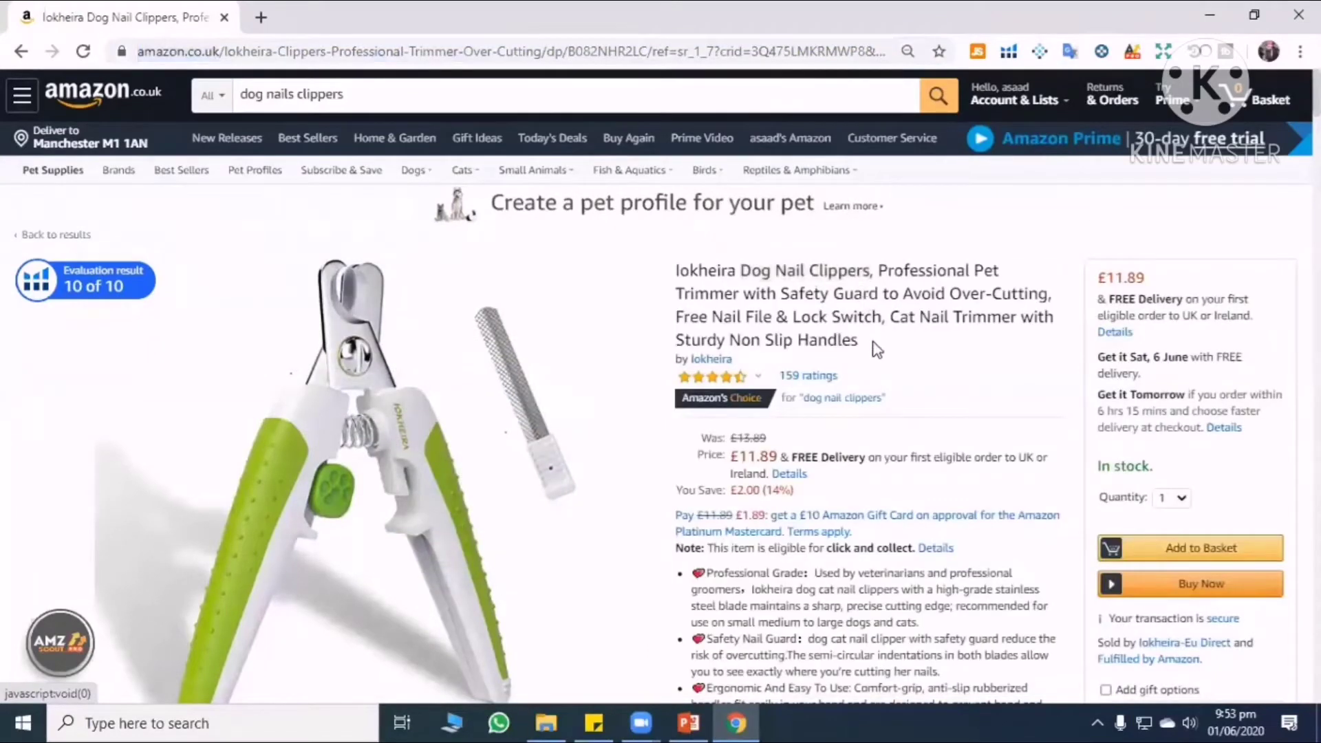
left_click_drag(861, 346, 677, 277)
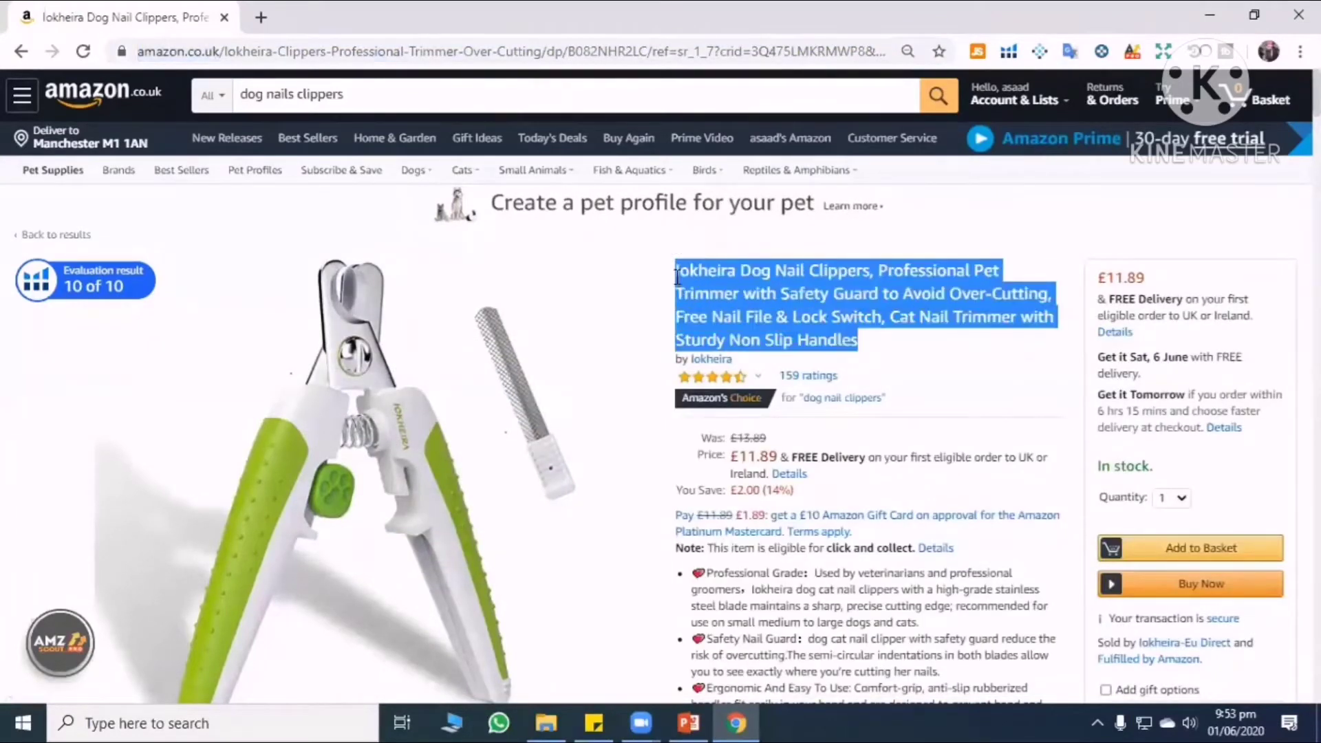
left_click(864, 349)
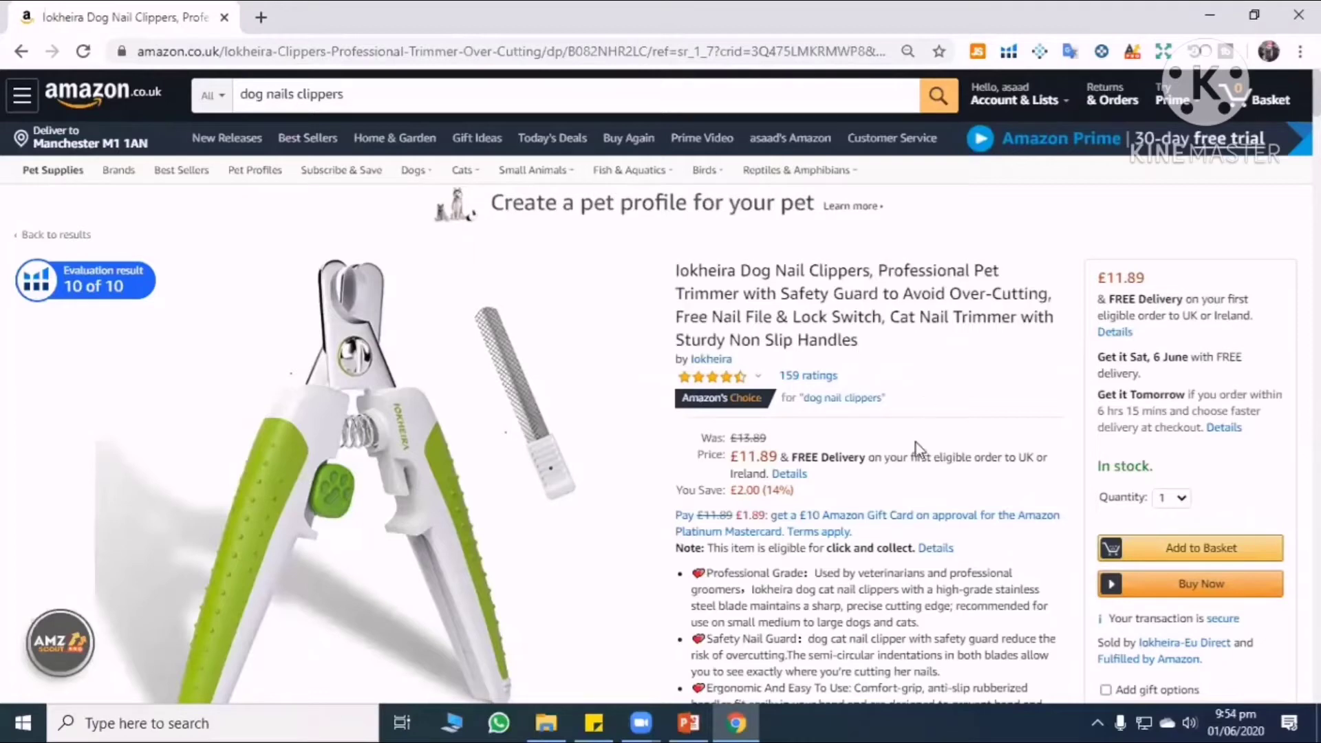
scroll(731, 406, "down", 1)
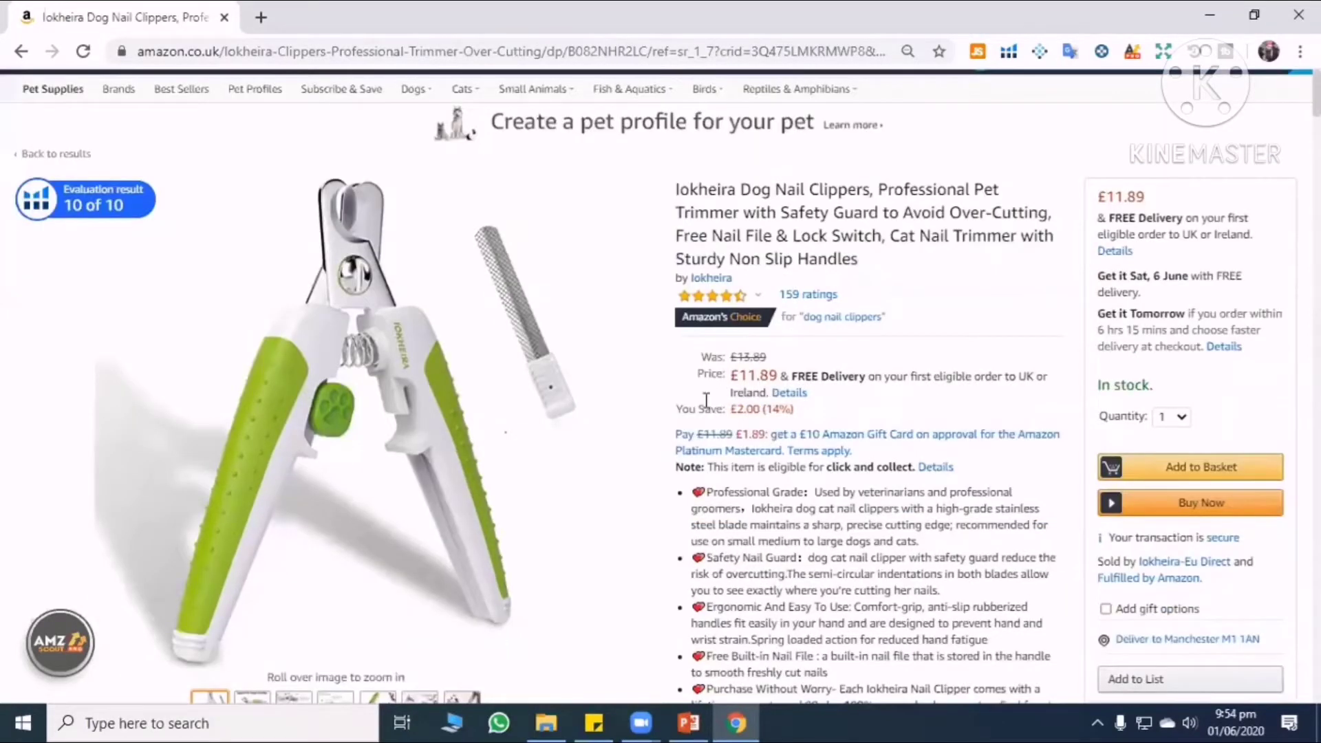
scroll(706, 400, "down", 2)
scroll(718, 232, "down", 2)
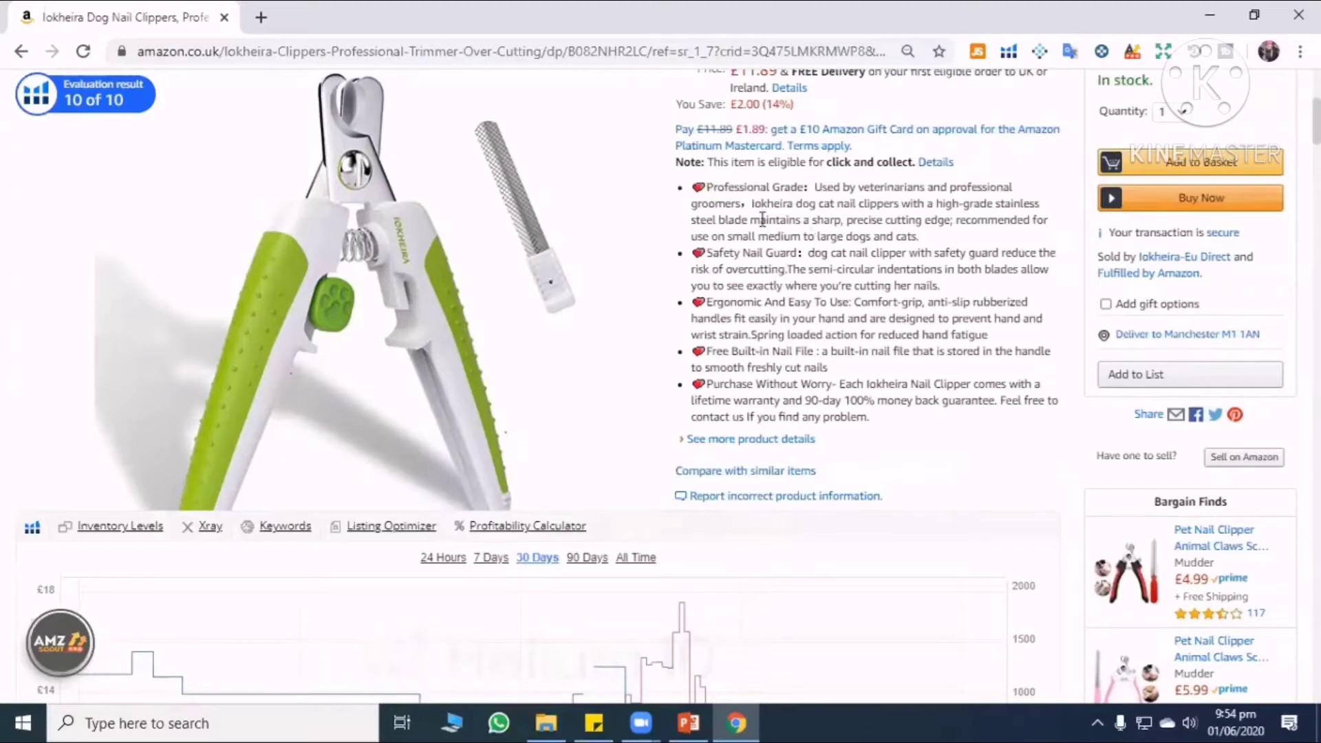
mouse_move(724, 196)
left_click_drag(719, 190, 750, 193)
left_click_drag(731, 253, 772, 255)
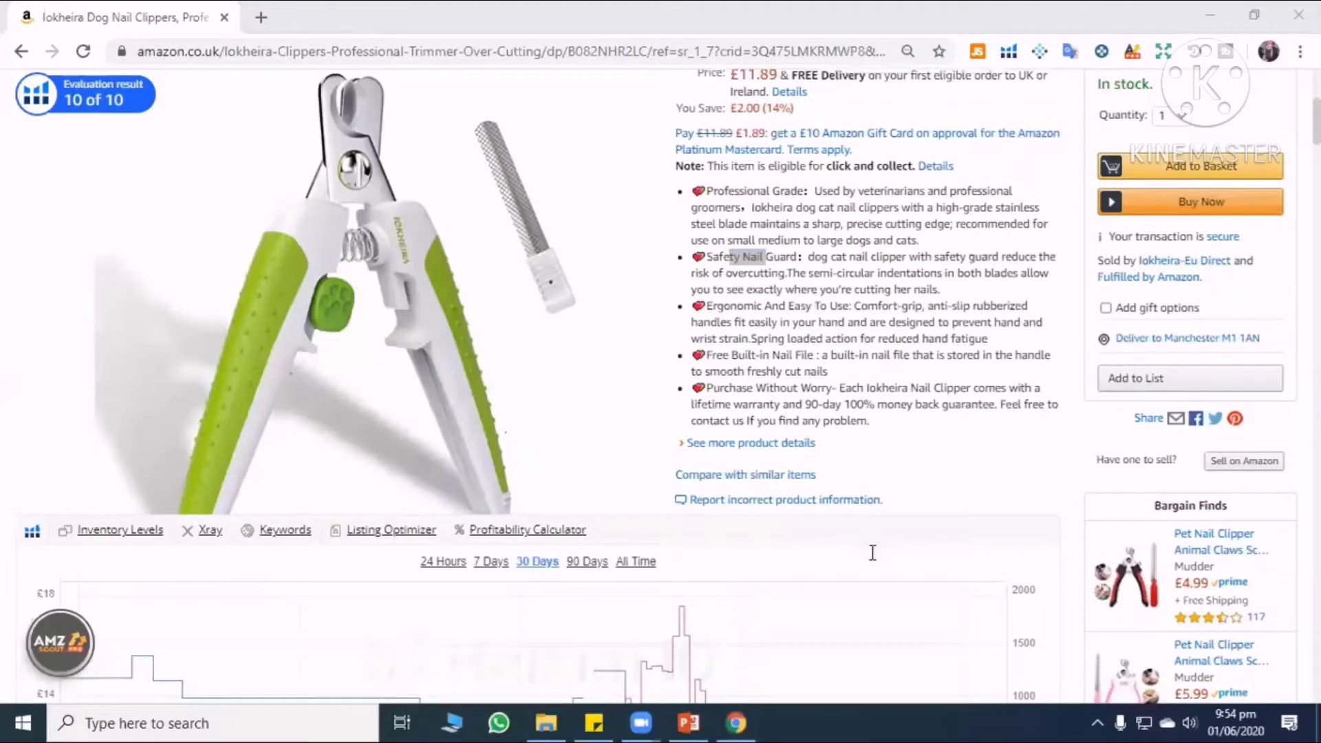
scroll(795, 321, "up", 5)
scroll(799, 317, "down", 5)
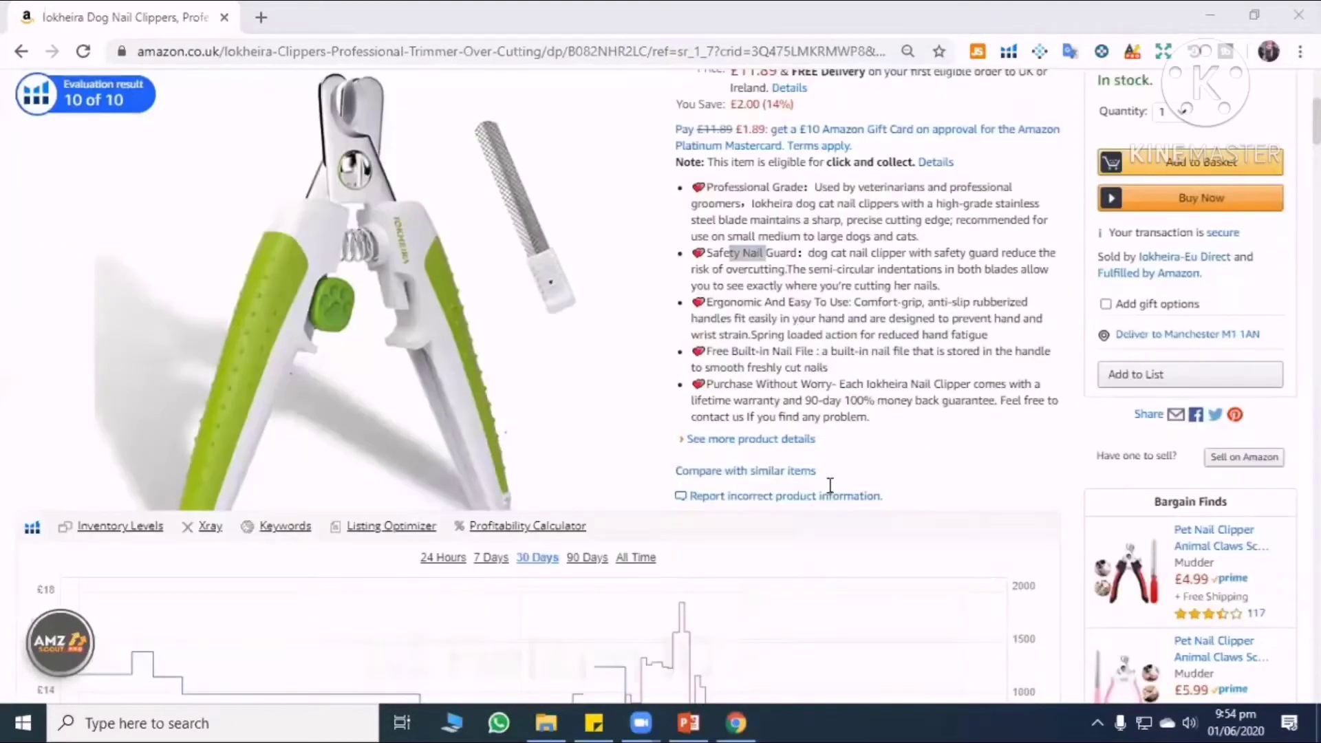
scroll(799, 392, "up", 3)
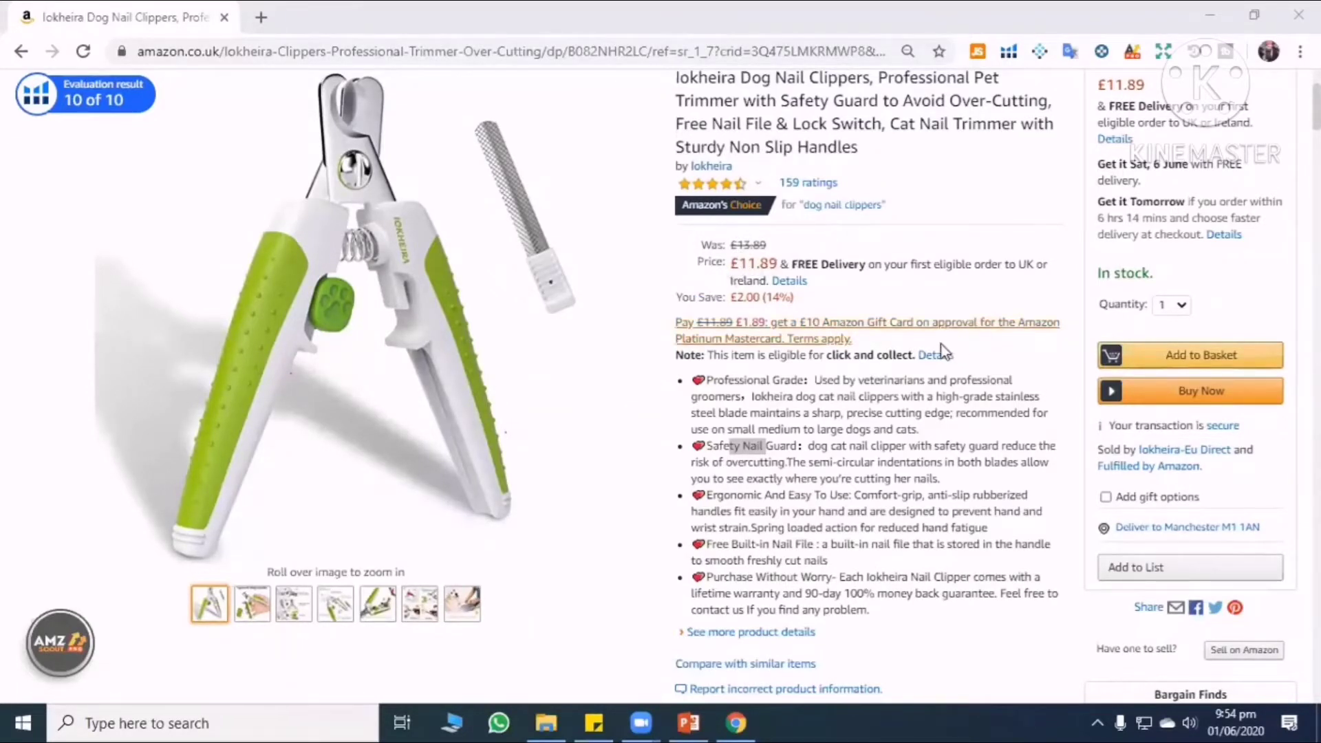
scroll(22, 344, "down", 5)
scroll(466, 546, "down", 7)
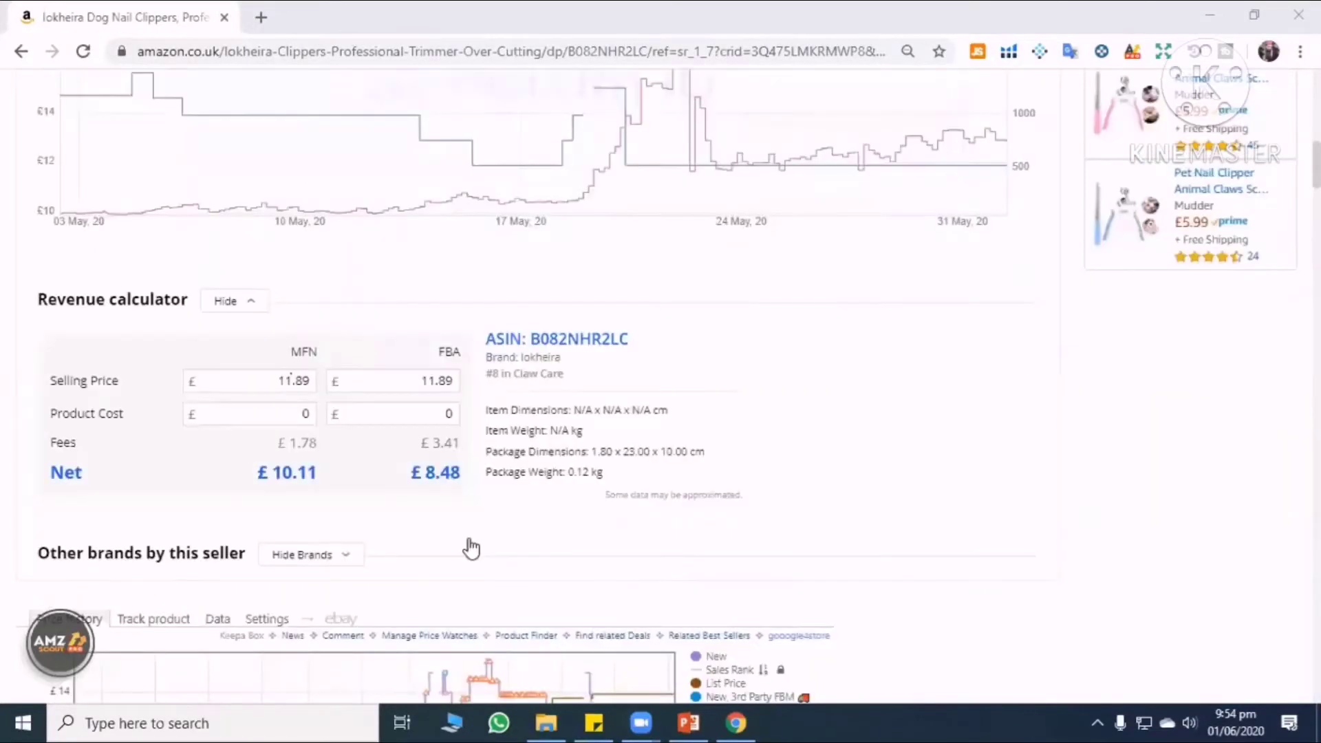
scroll(265, 616, "up", 15)
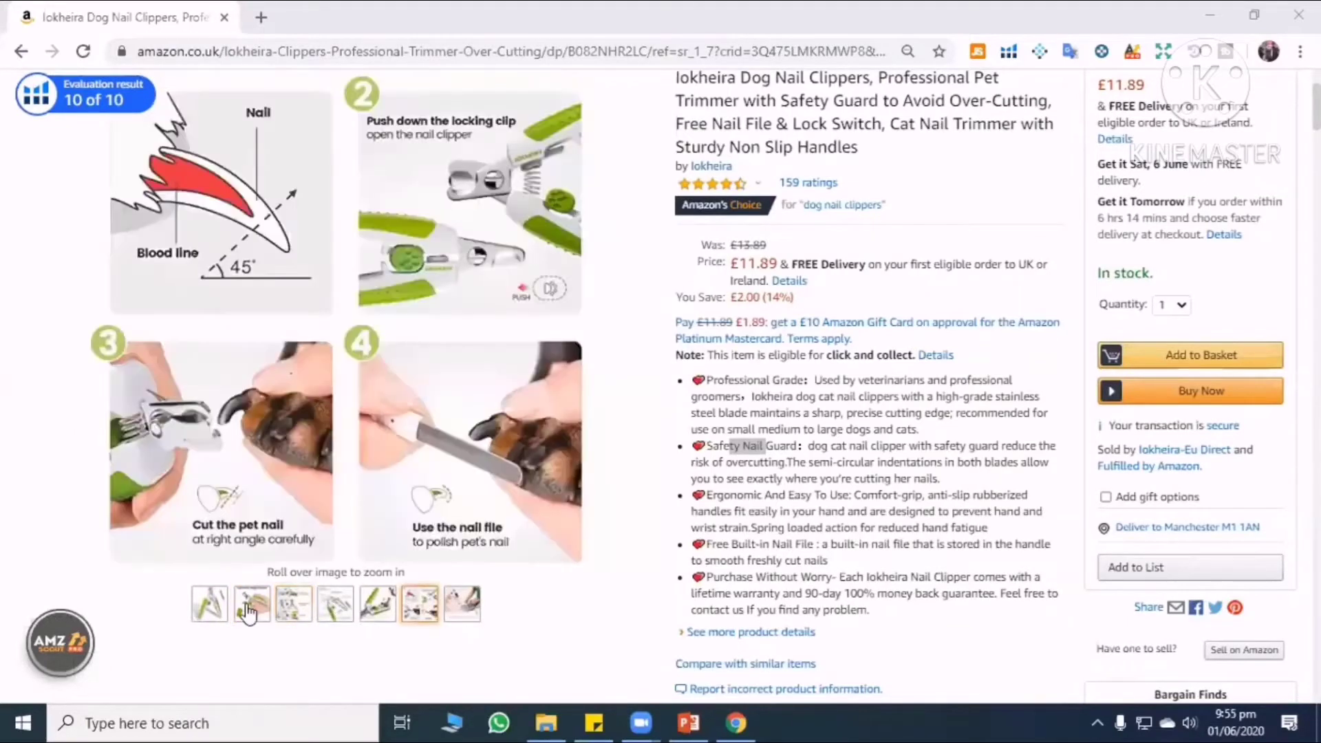
scroll(925, 440, "up", 1)
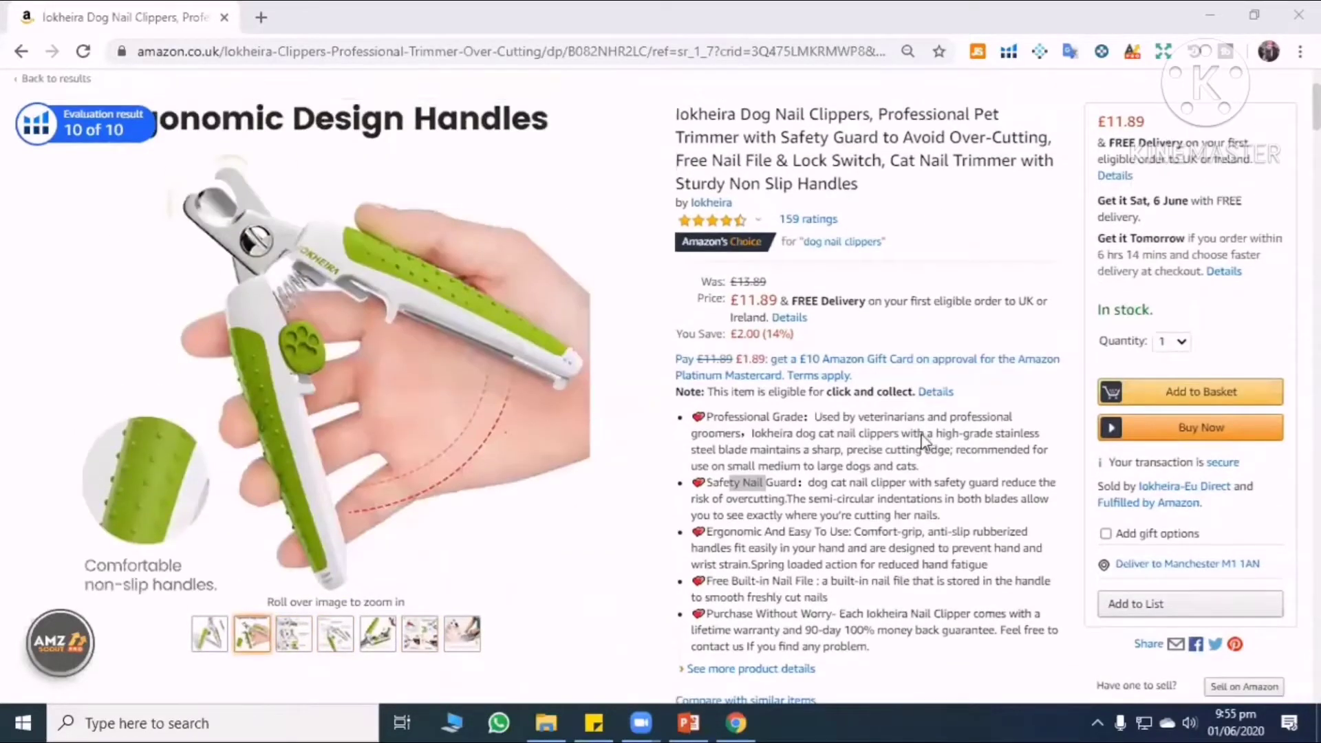
scroll(812, 456, "up", 3)
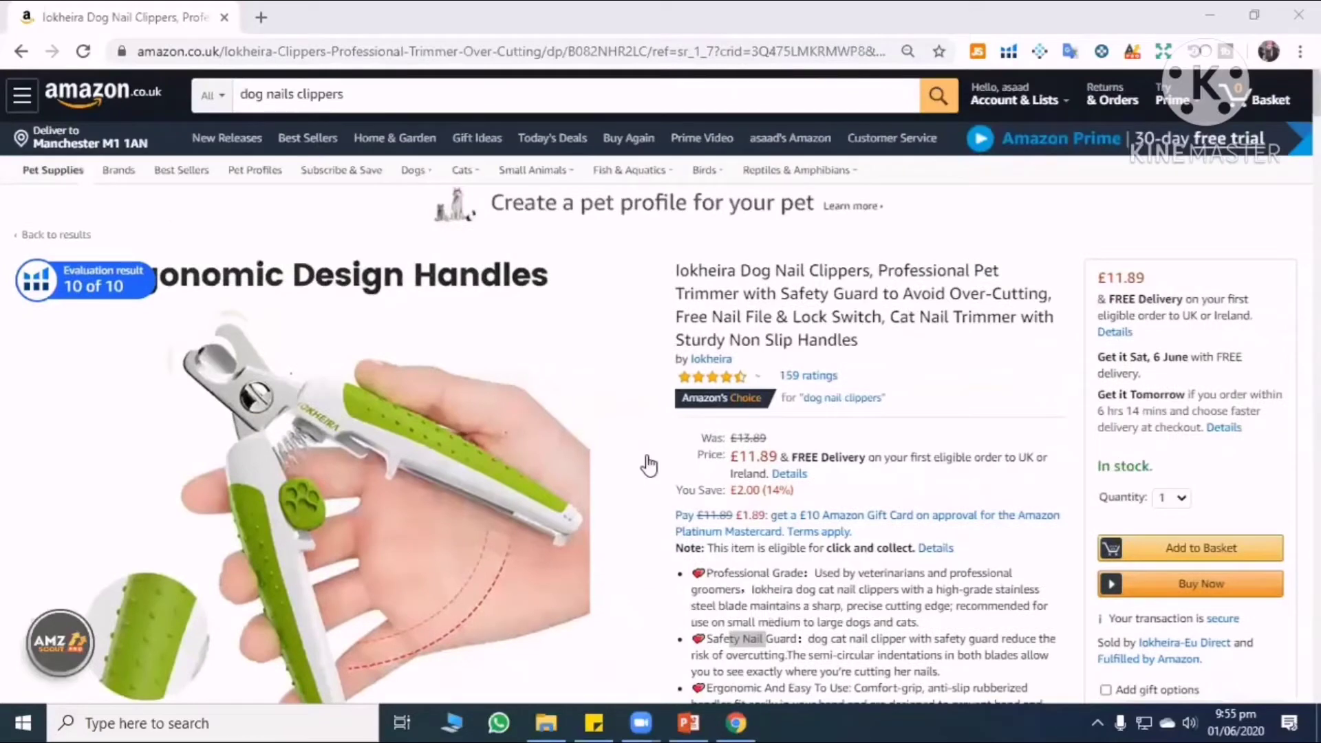
scroll(648, 459, "down", 5)
scroll(648, 460, "down", 10)
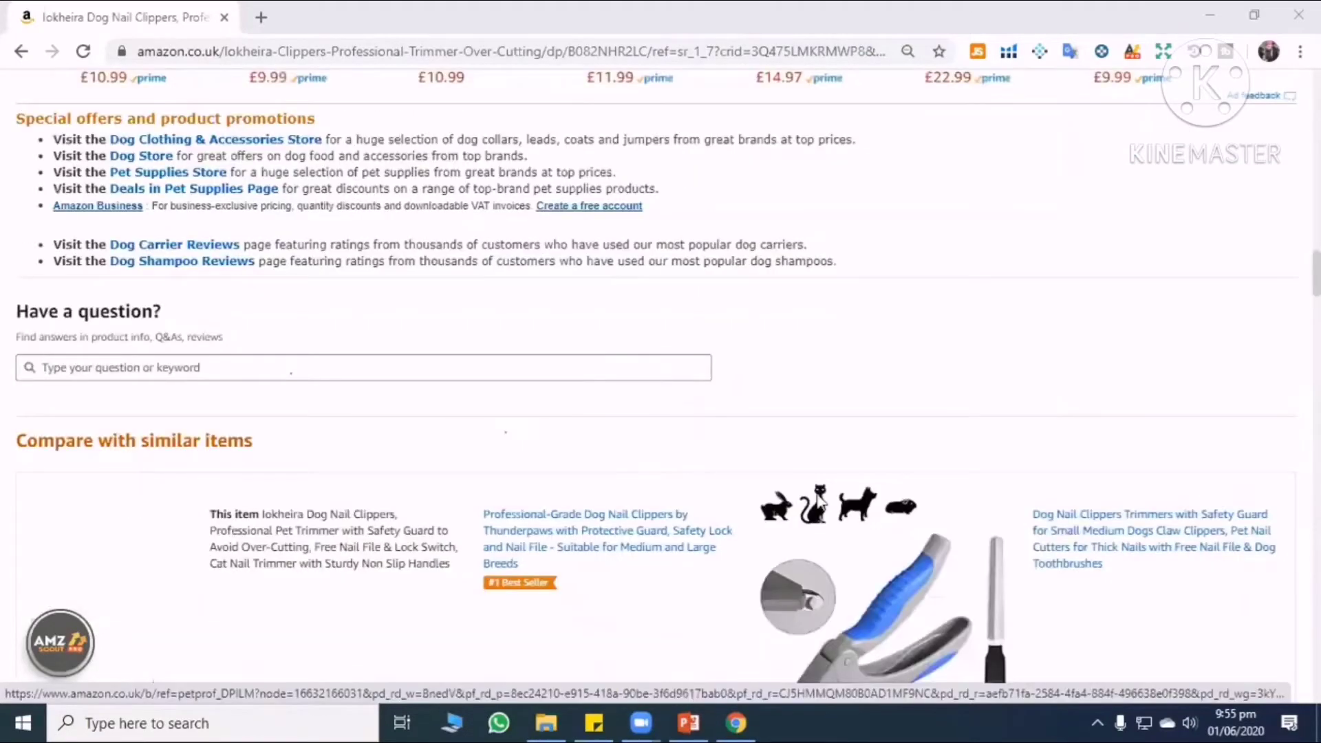
scroll(654, 451, "up", 5)
scroll(966, 446, "down", 5)
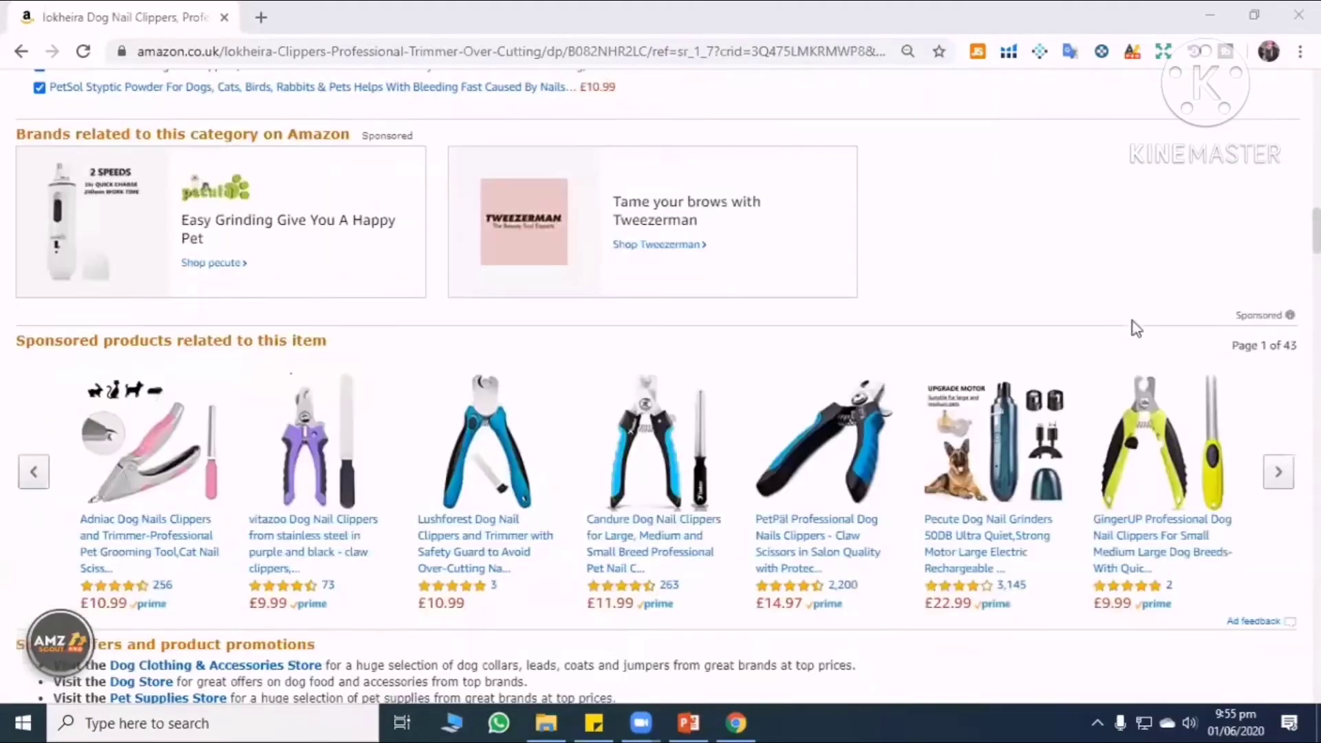
Open the Pecute grinder, Adniac and GingerUP clipper listings in new tabs.
scroll(1137, 329, "down", 3)
right_click(1053, 294)
right_click(989, 328)
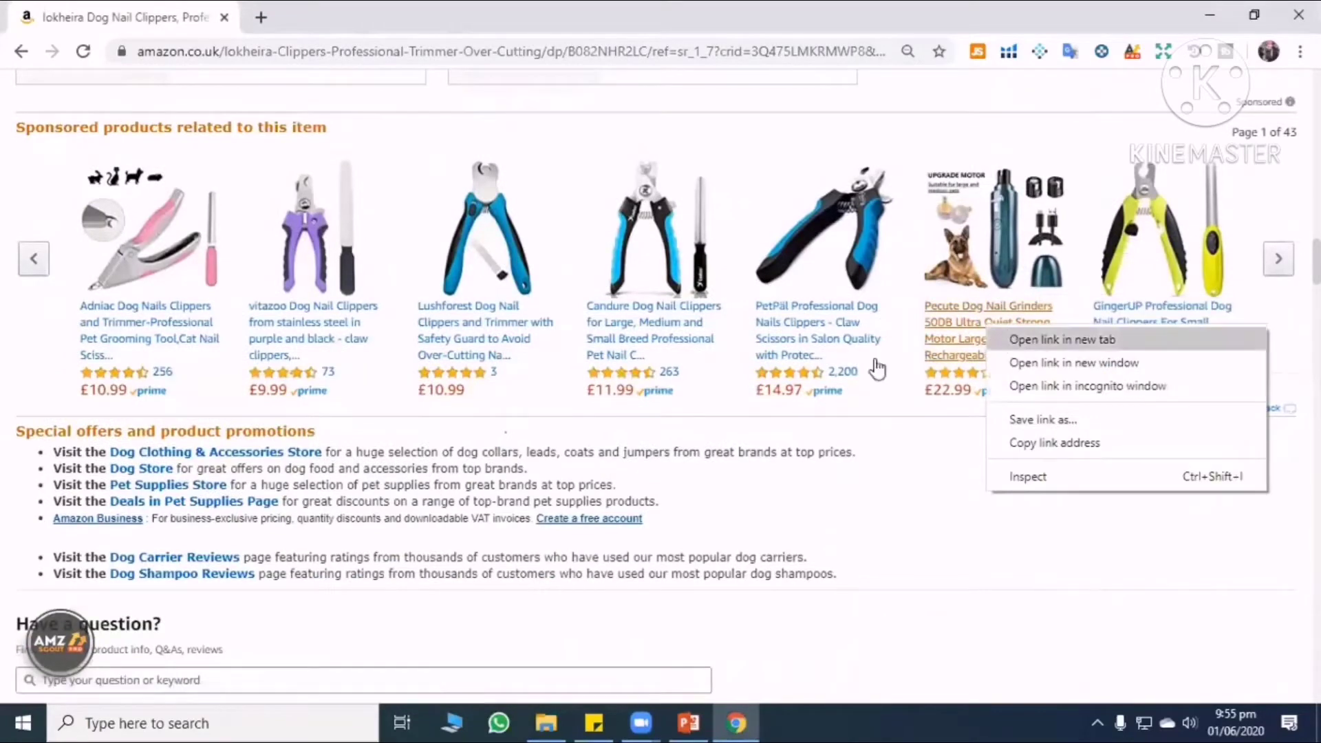
left_click(877, 370)
middle_click(135, 347)
right_click(144, 340)
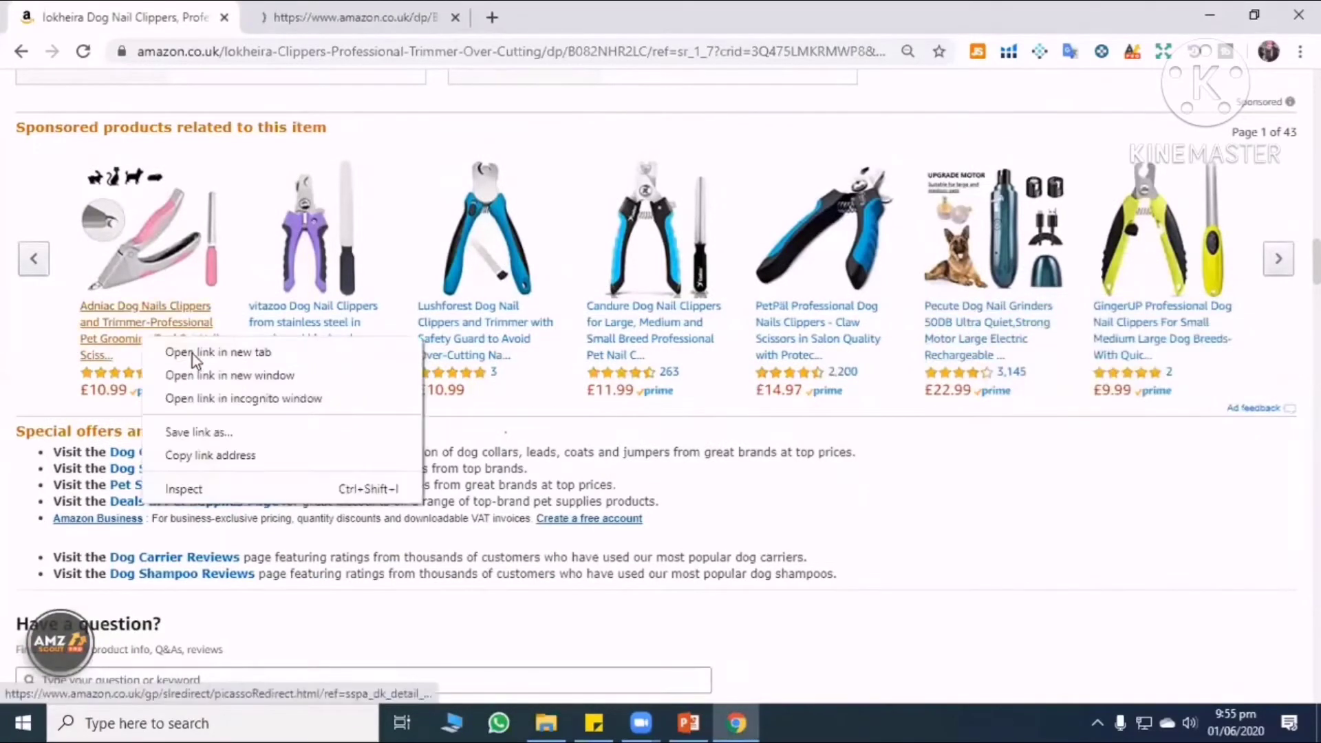
left_click(192, 353)
right_click(1139, 329)
left_click(1142, 340)
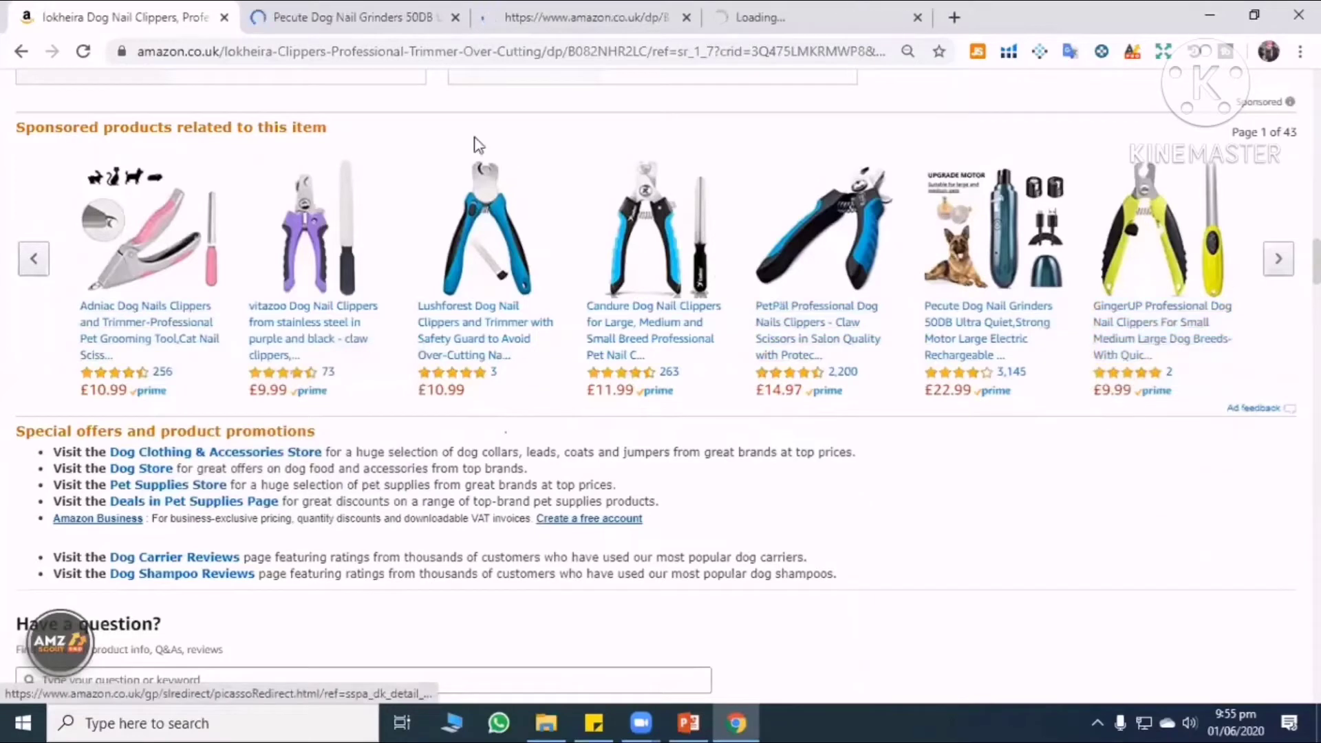
View and close the Pecute grinder listing, then bring up the Adniac clipper page.
left_click(348, 17)
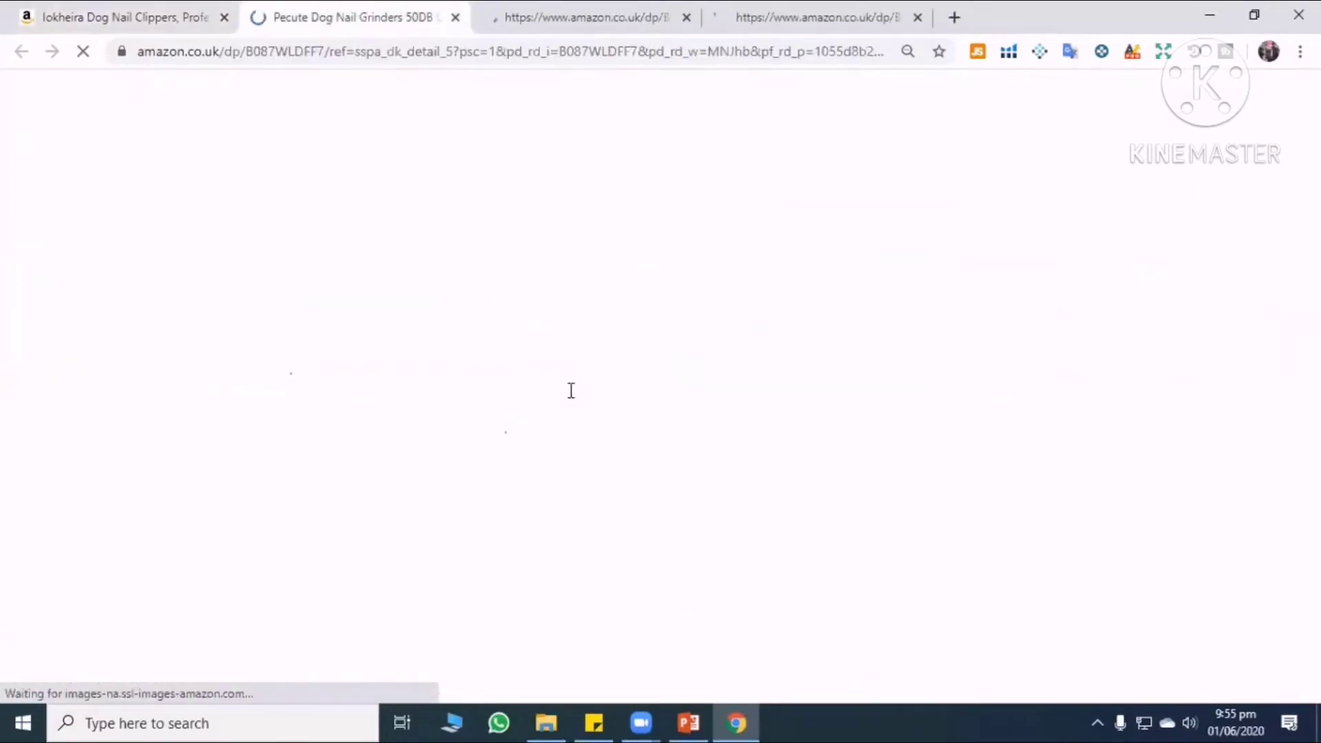
scroll(580, 394, "down", 15)
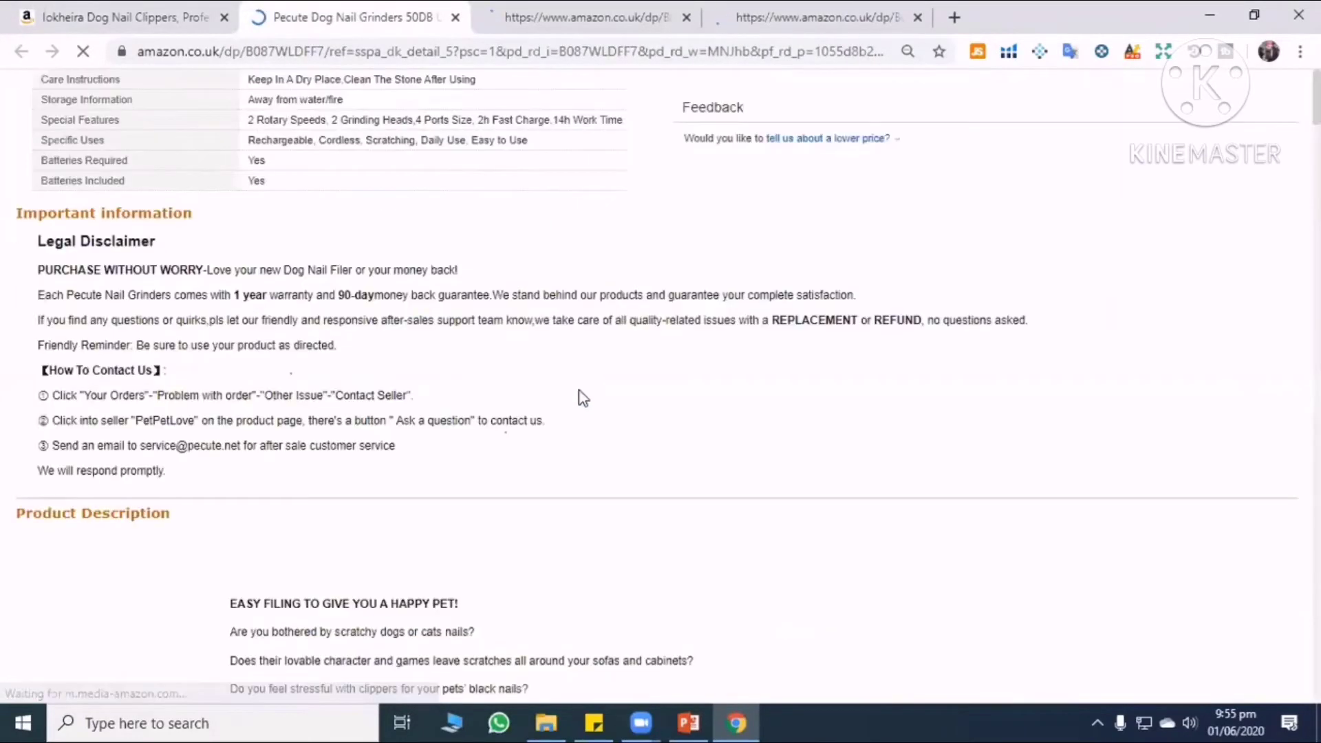
scroll(578, 395, "up", 8)
scroll(577, 395, "up", 10)
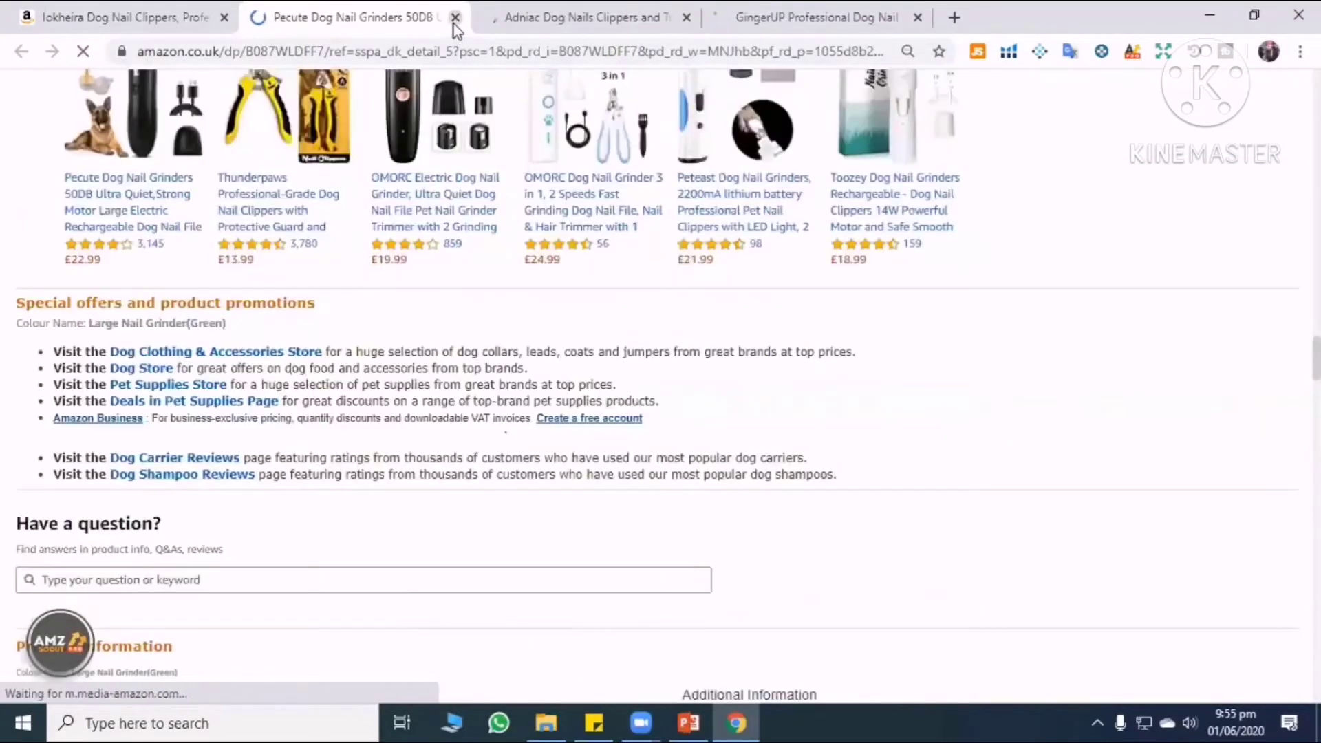
key("ctrl+w")
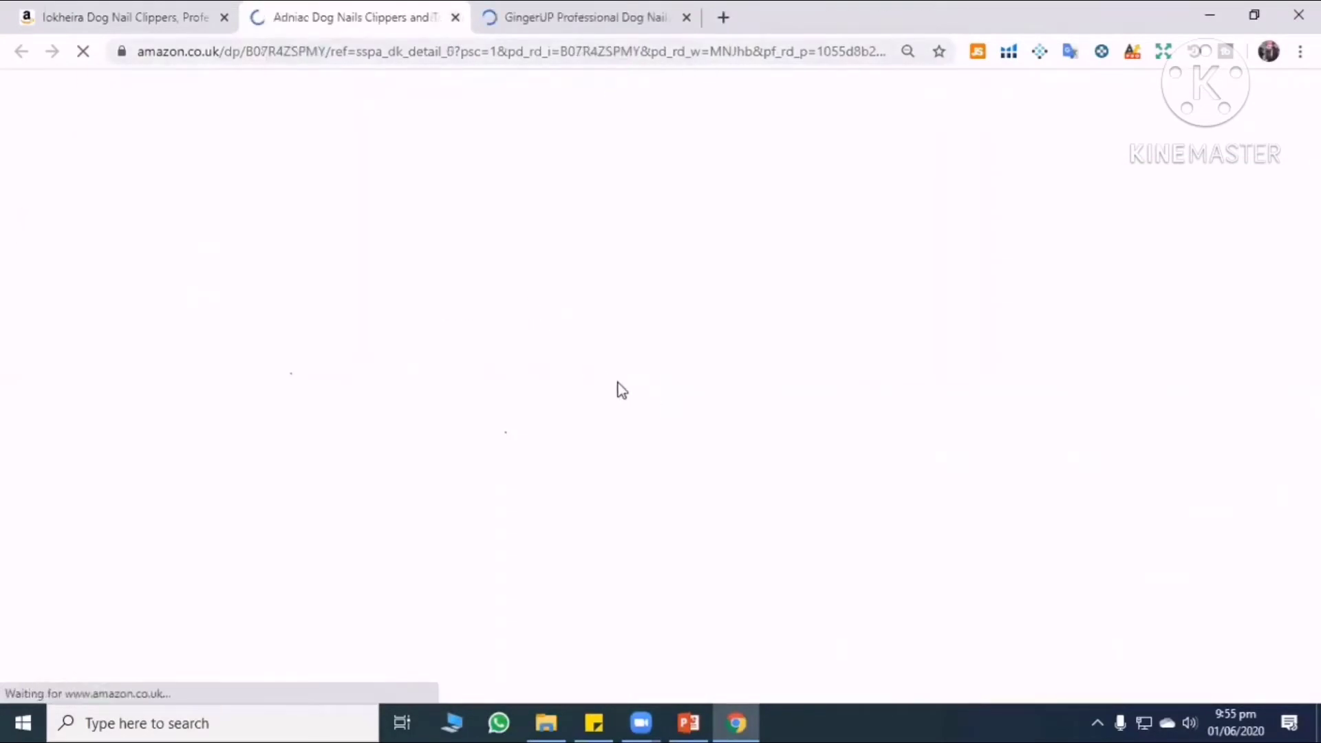
left_click(596, 24)
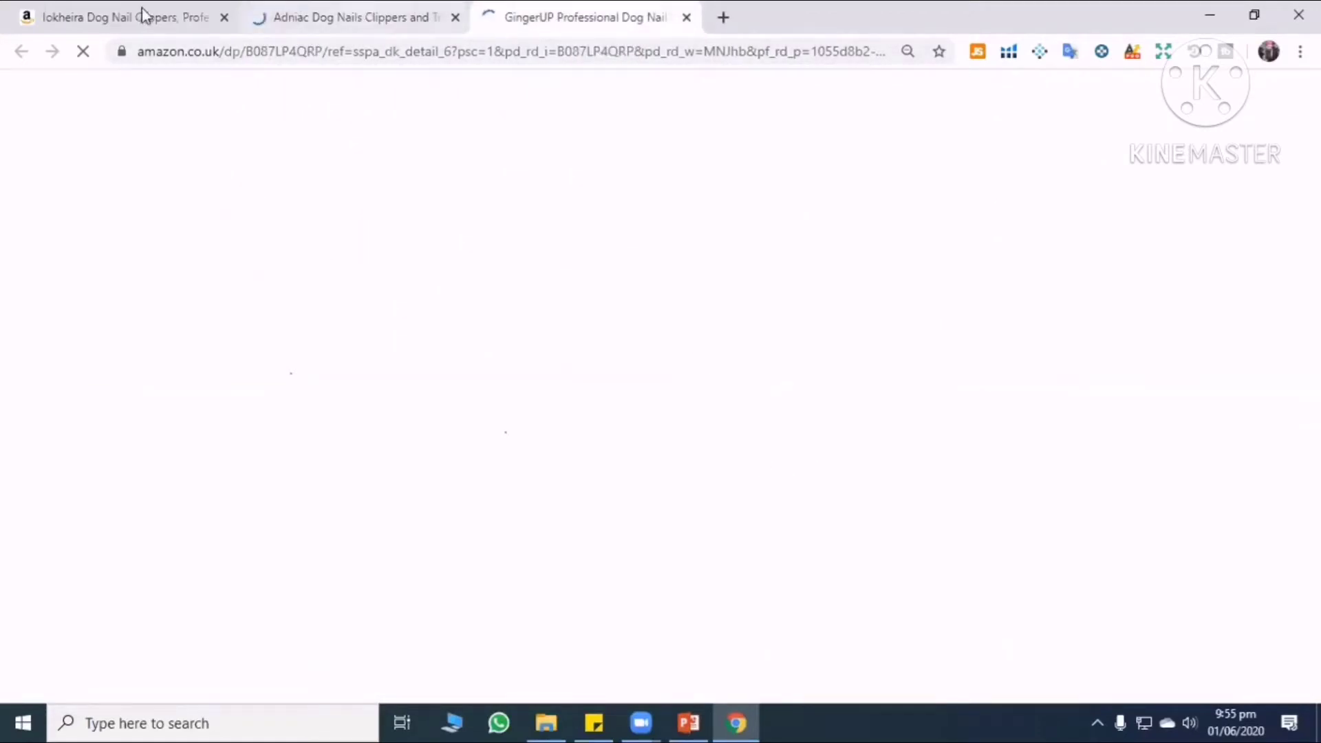
left_click(301, 17)
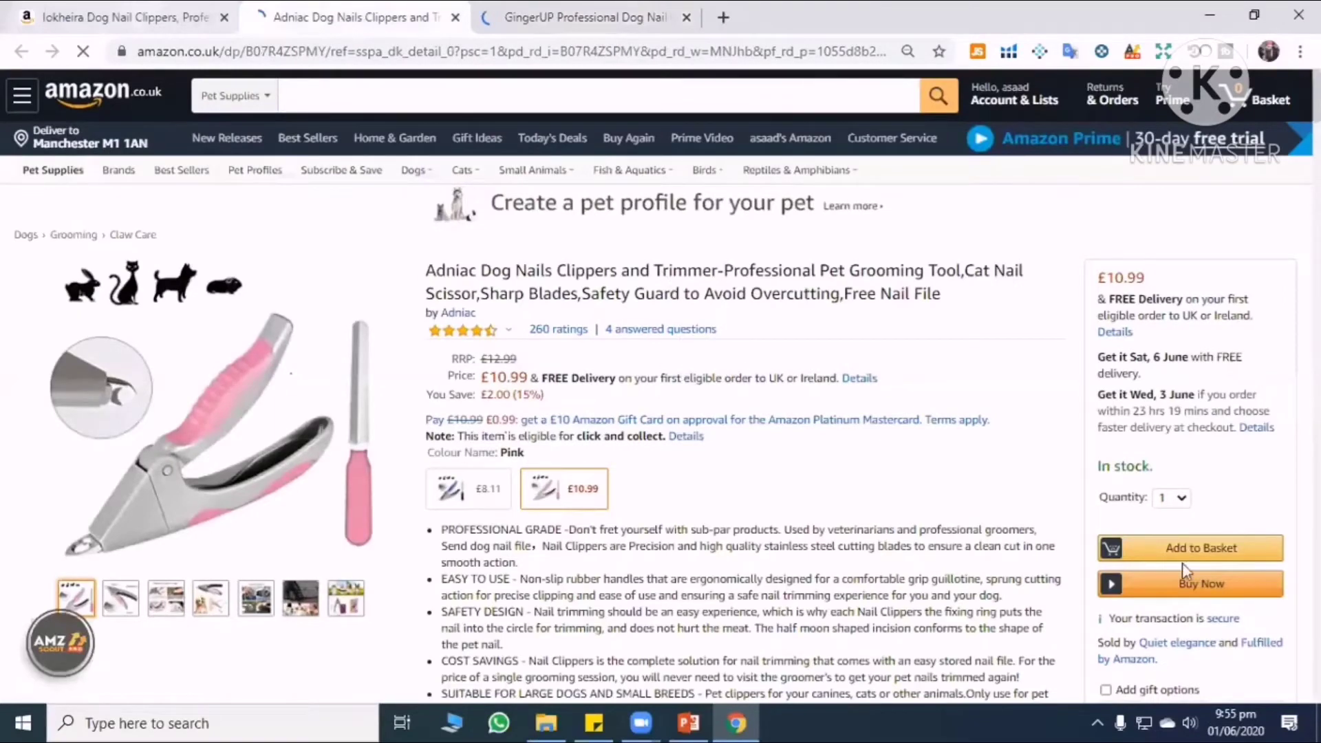
Close the Adniac clipper listing after a final scroll through it.
scroll(1204, 578, "down", 15)
scroll(1229, 589, "down", 10)
scroll(692, 230, "up", 2)
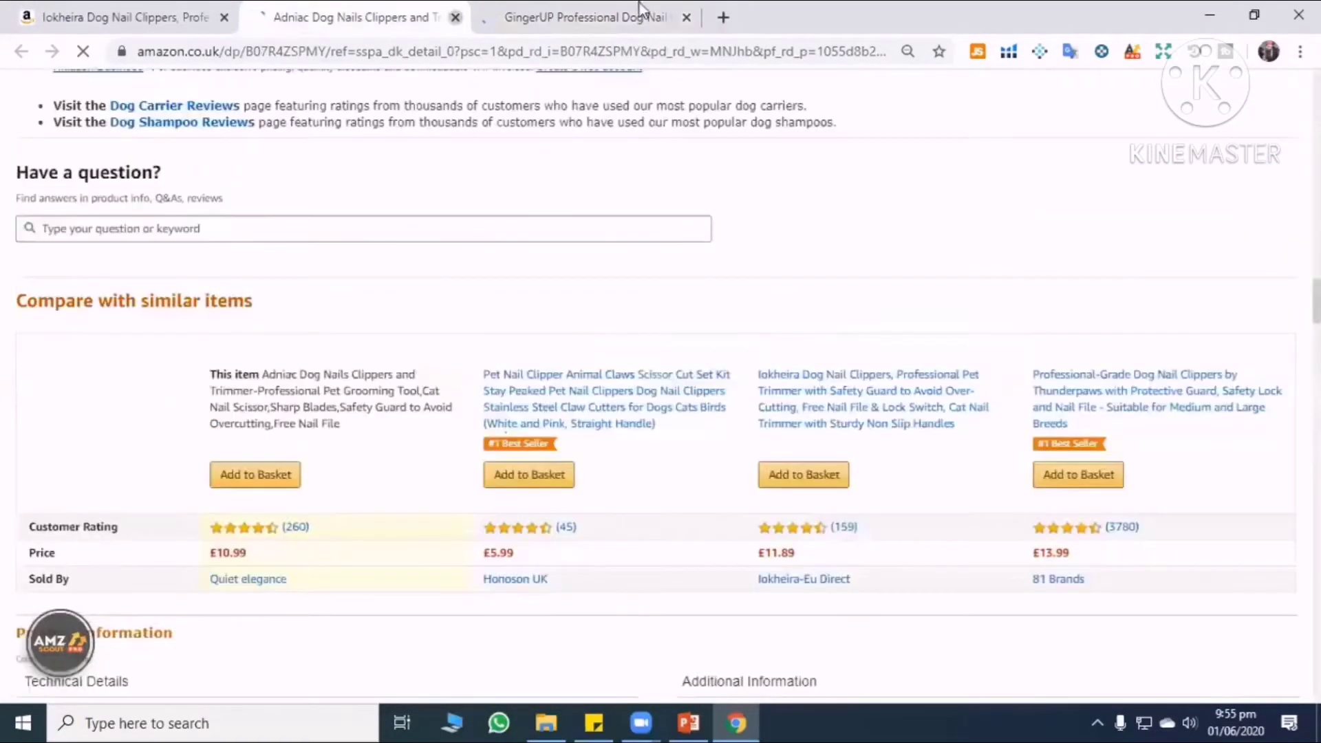
key("ctrl+w")
Scroll the GingerUP clipper page down to its Product information, ranked #84 in Claw Care.
scroll(593, 337, "down", 6)
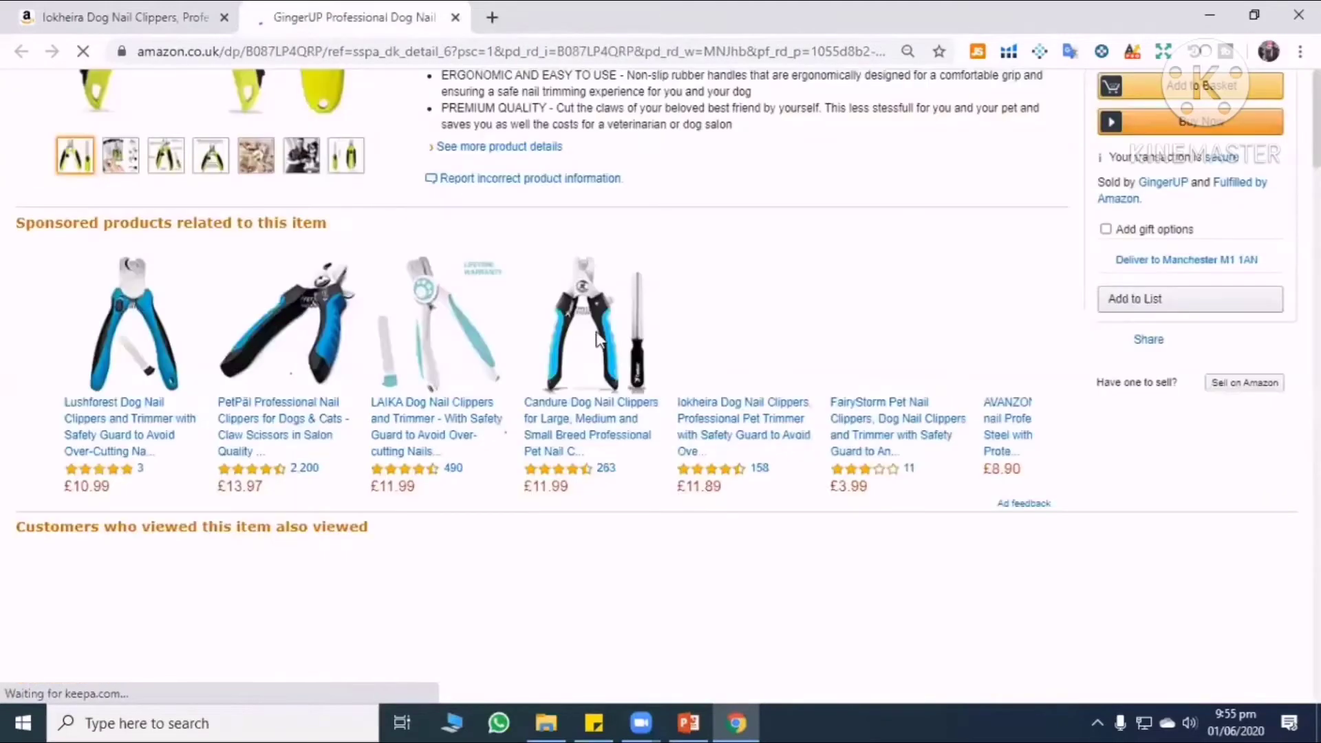
scroll(600, 340, "down", 3)
scroll(598, 344, "up", 4)
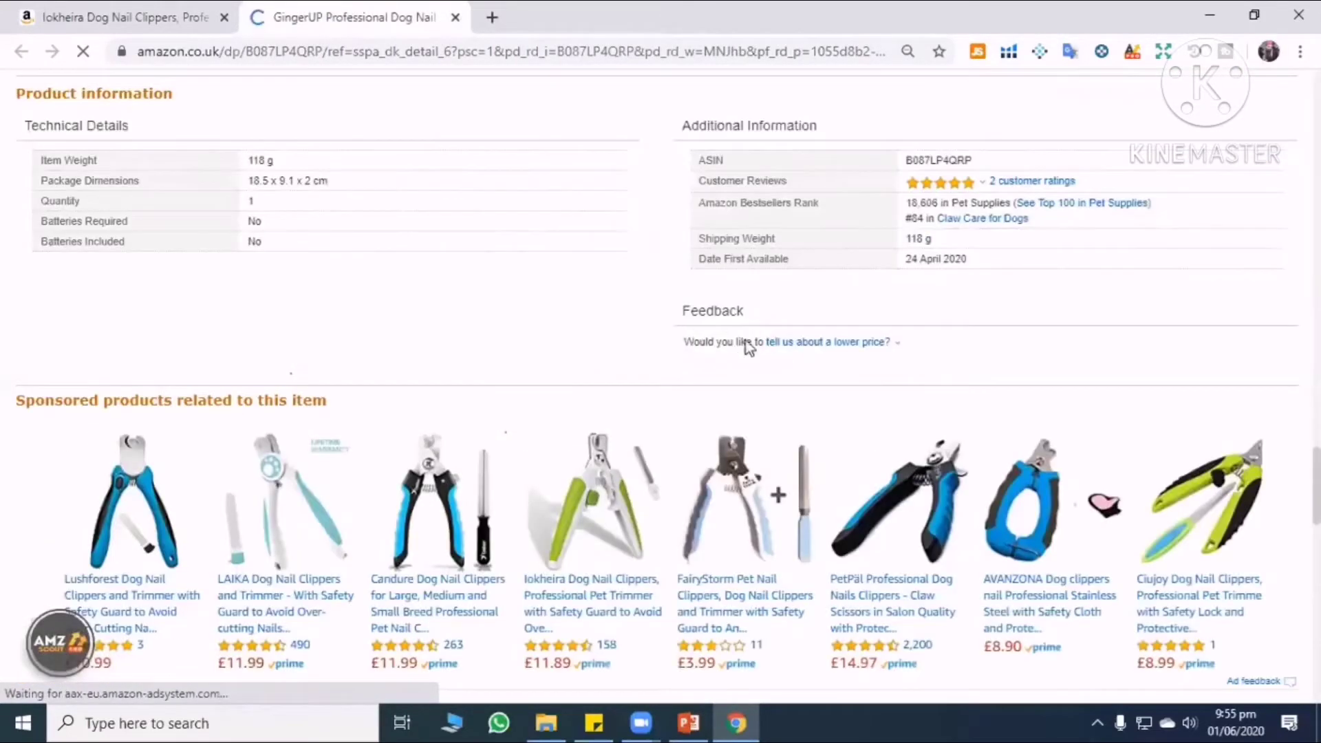
scroll(746, 345, "down", 12)
scroll(551, 361, "down", 10)
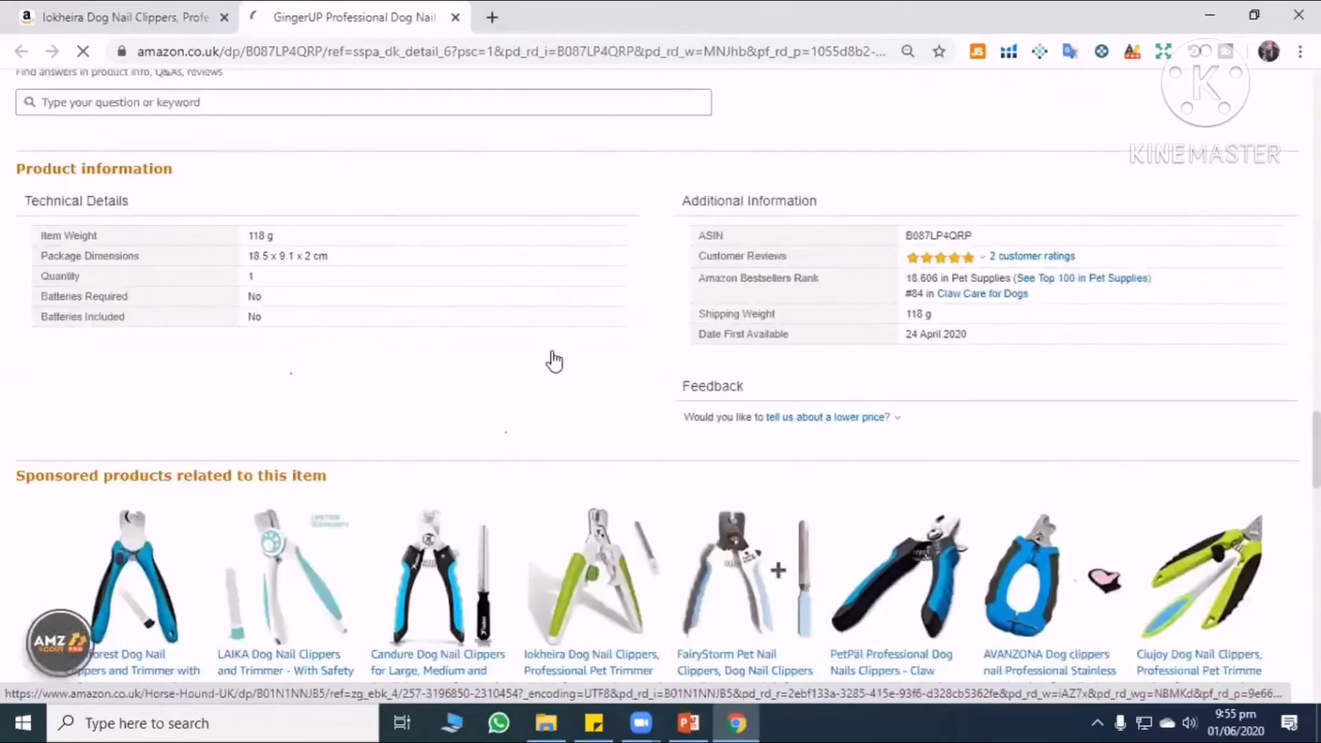
scroll(554, 361, "up", 10)
scroll(554, 359, "down", 8)
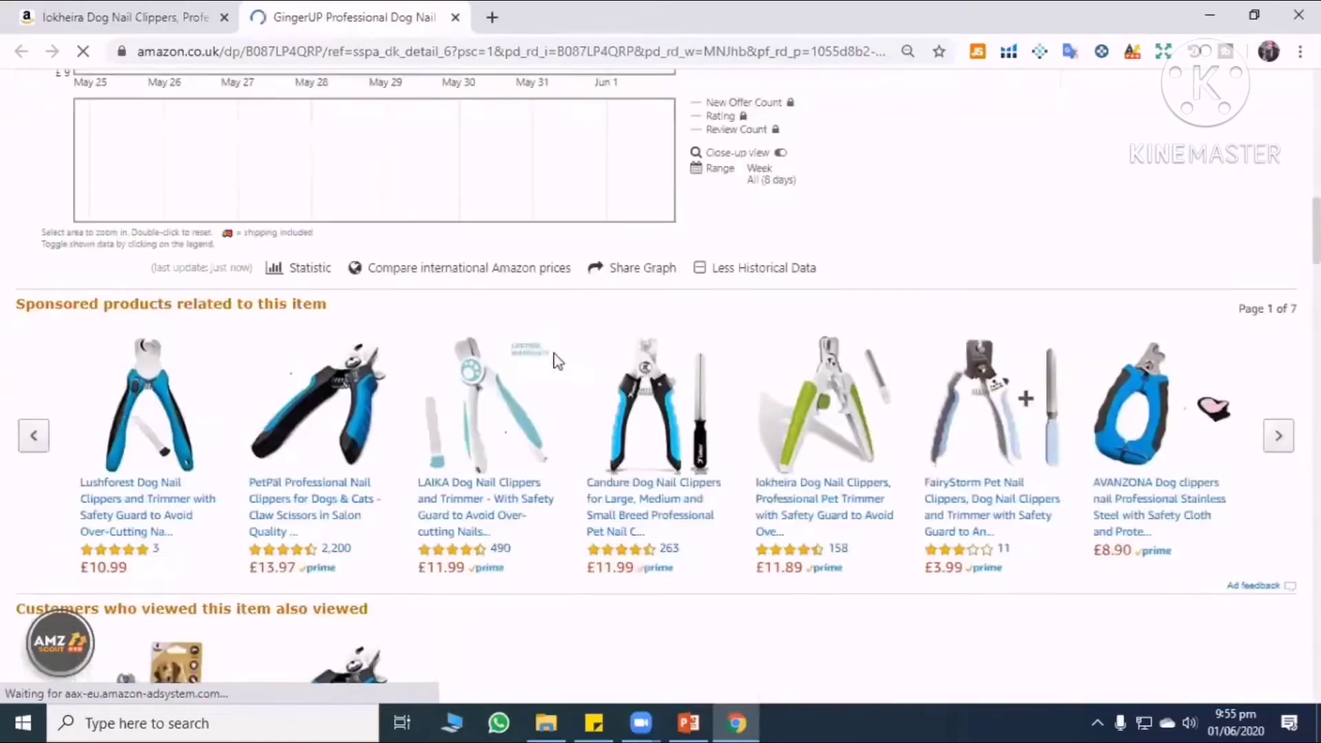
scroll(558, 361, "down", 10)
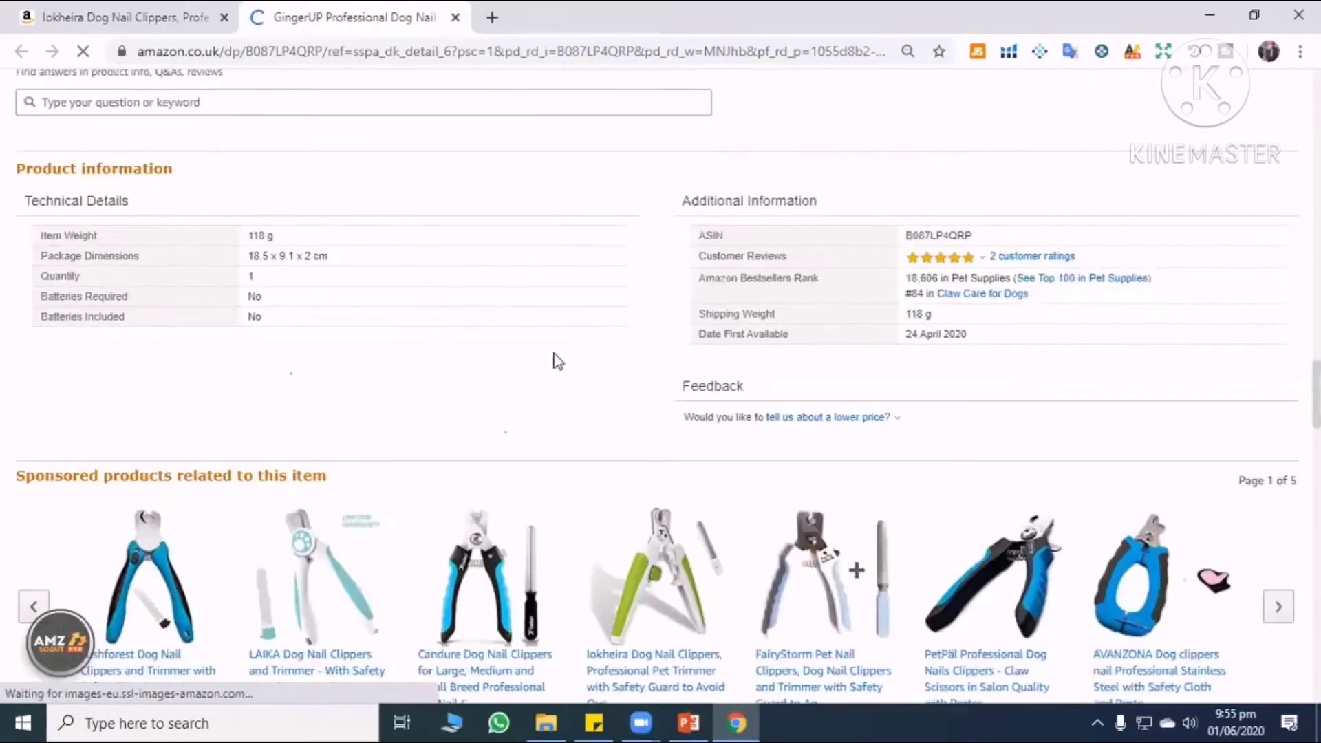
scroll(557, 360, "down", 12)
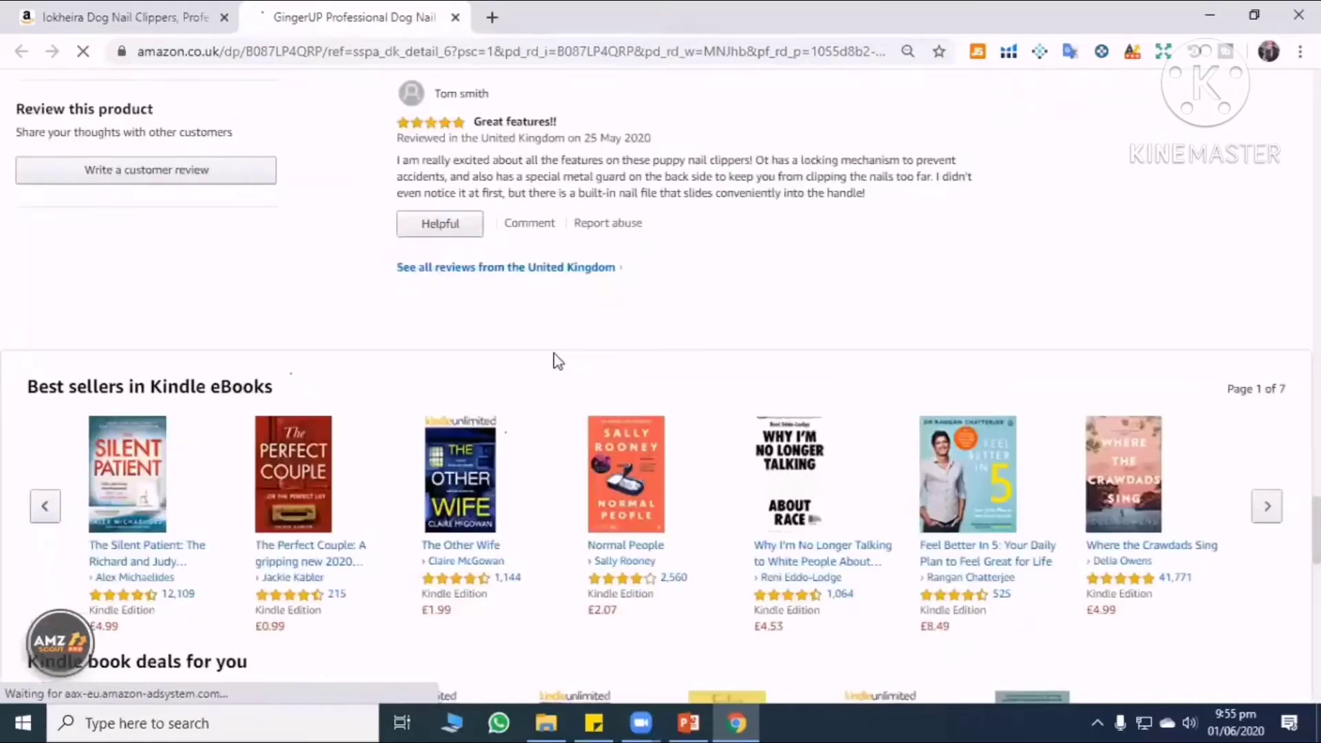
scroll(557, 361, "up", 15)
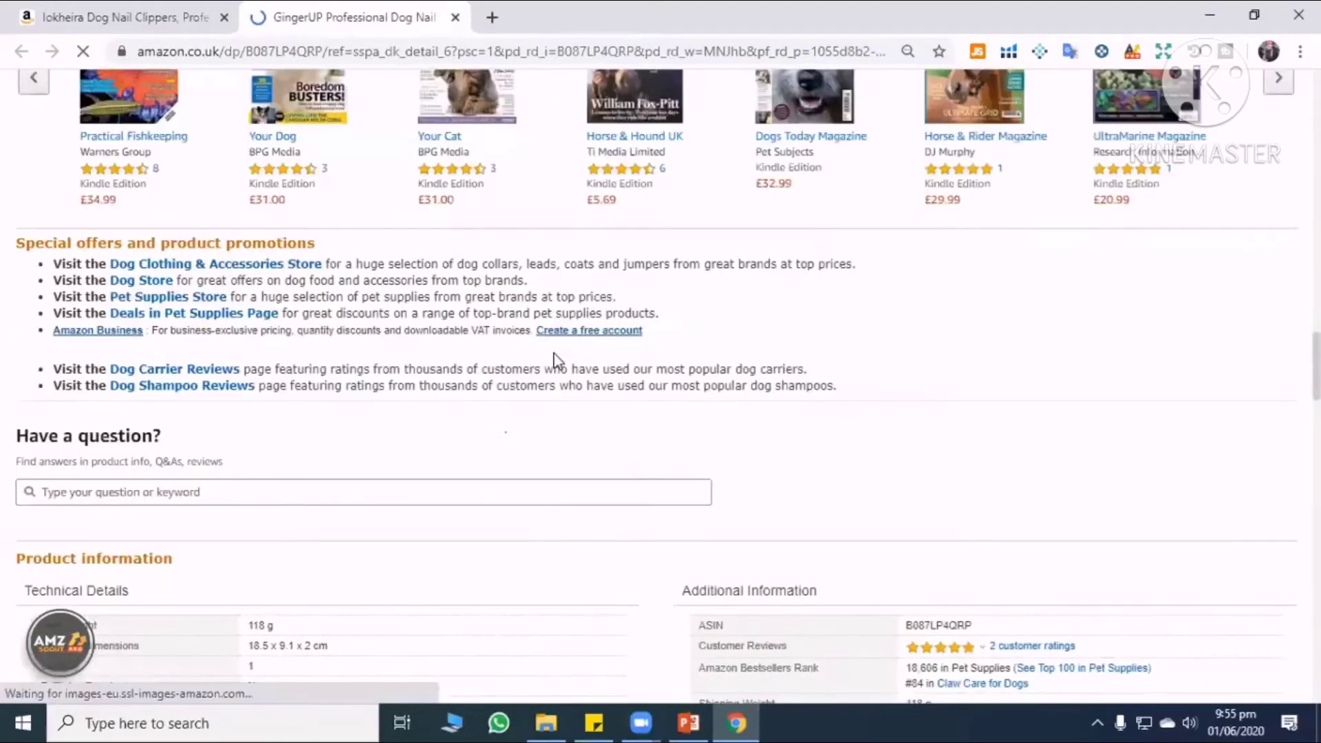
scroll(558, 348, "up", 10)
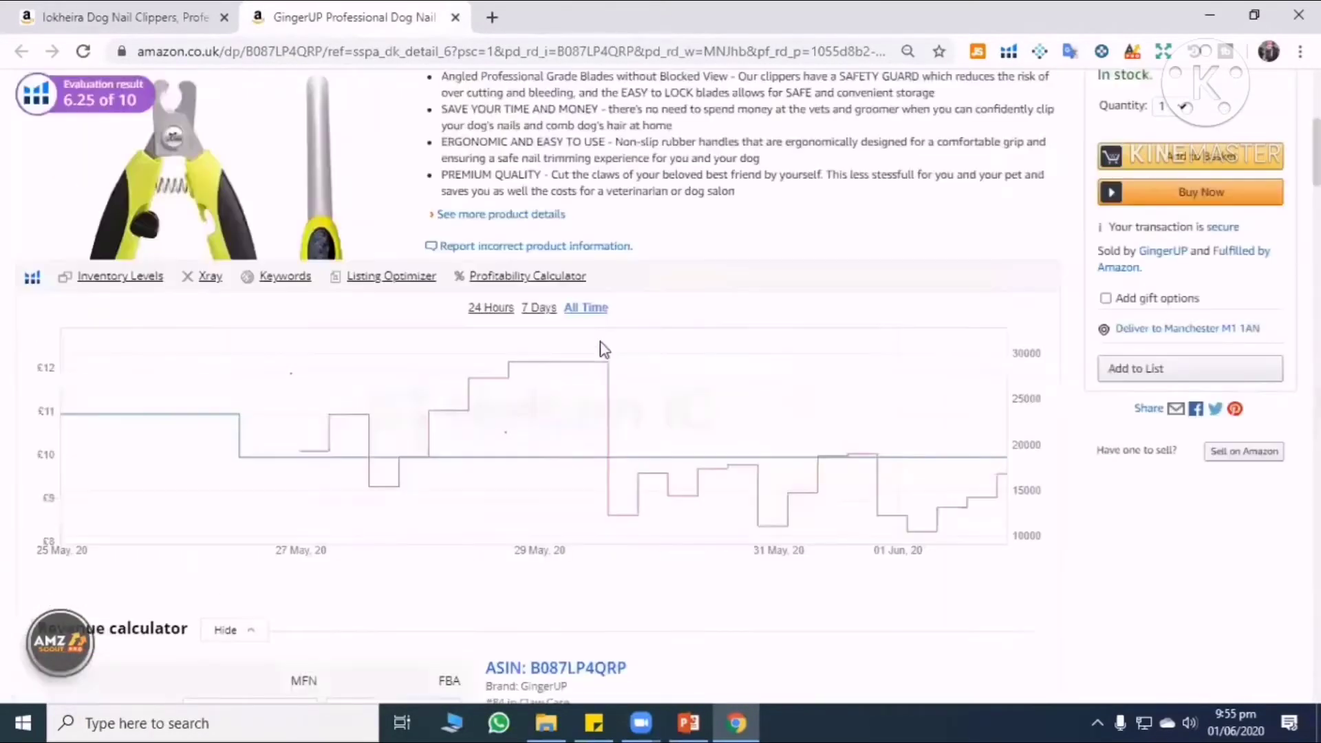
scroll(604, 348, "up", 5)
scroll(579, 361, "down", 15)
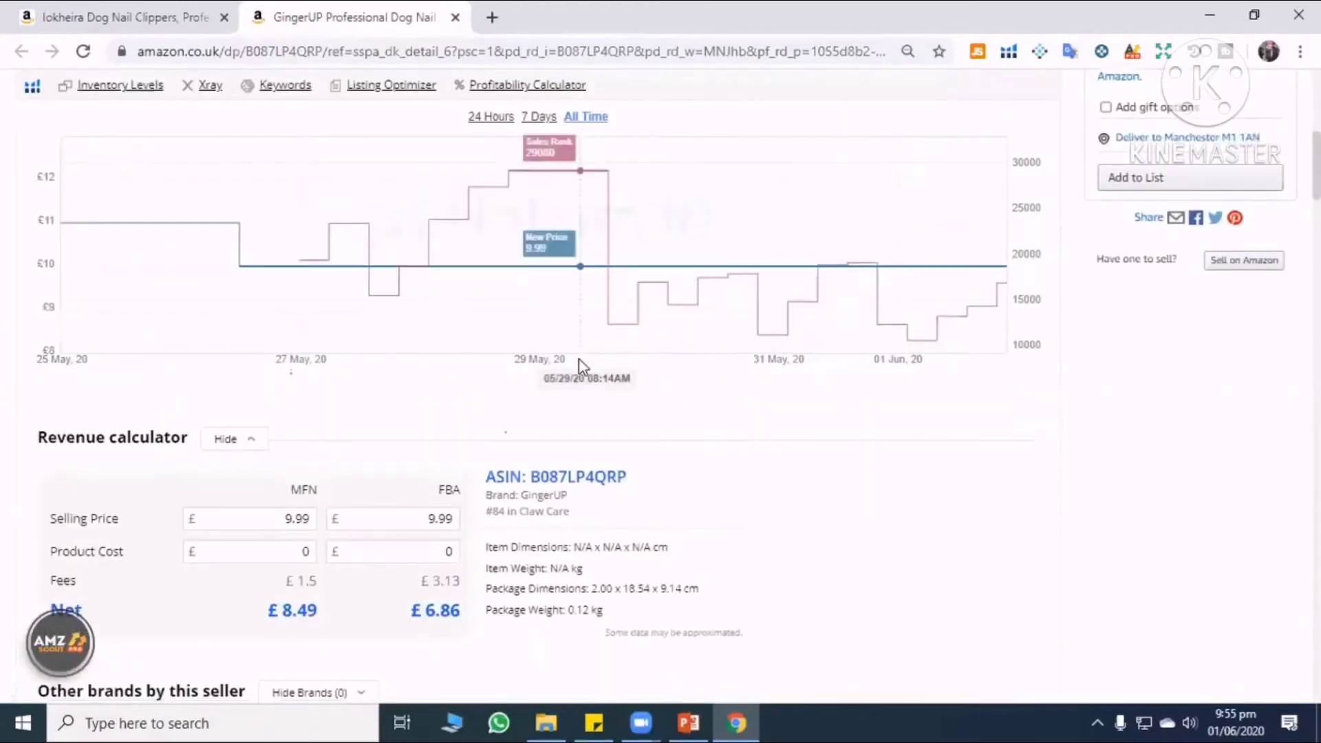
scroll(579, 360, "down", 10)
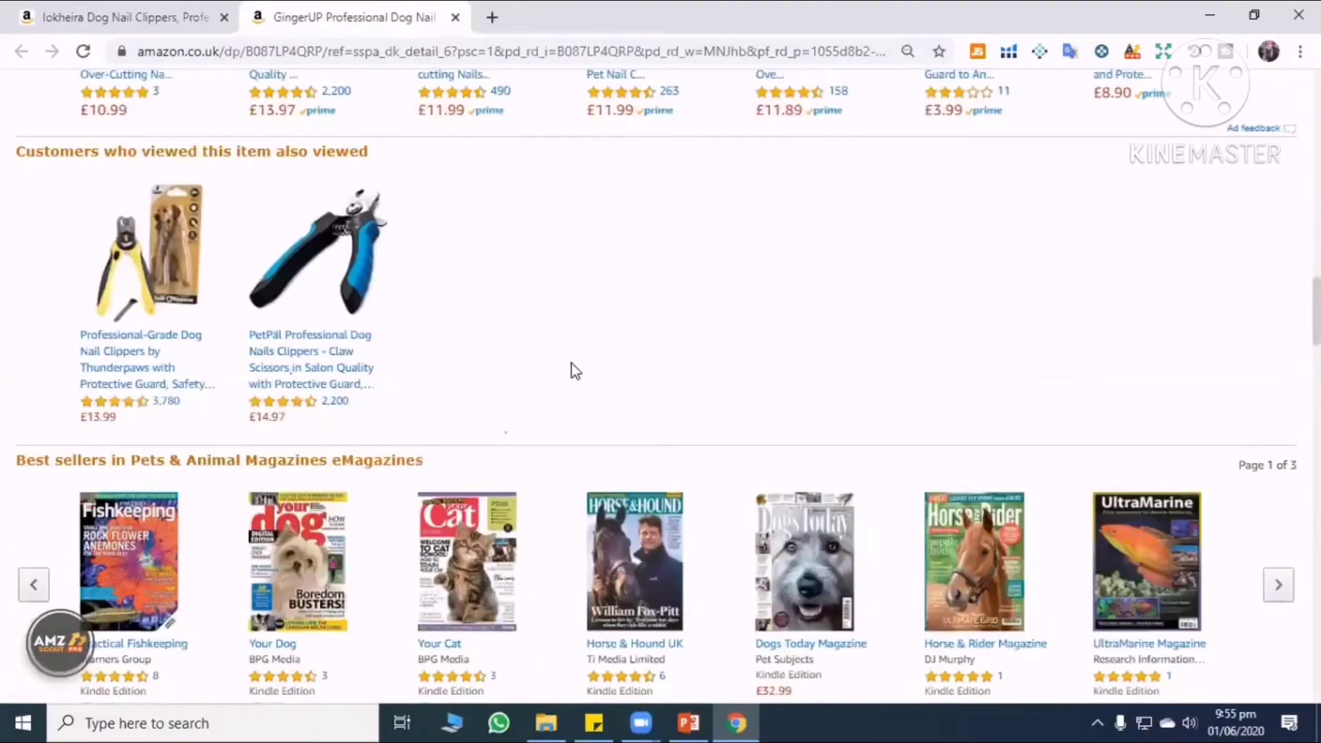
scroll(447, 380, "down", 10)
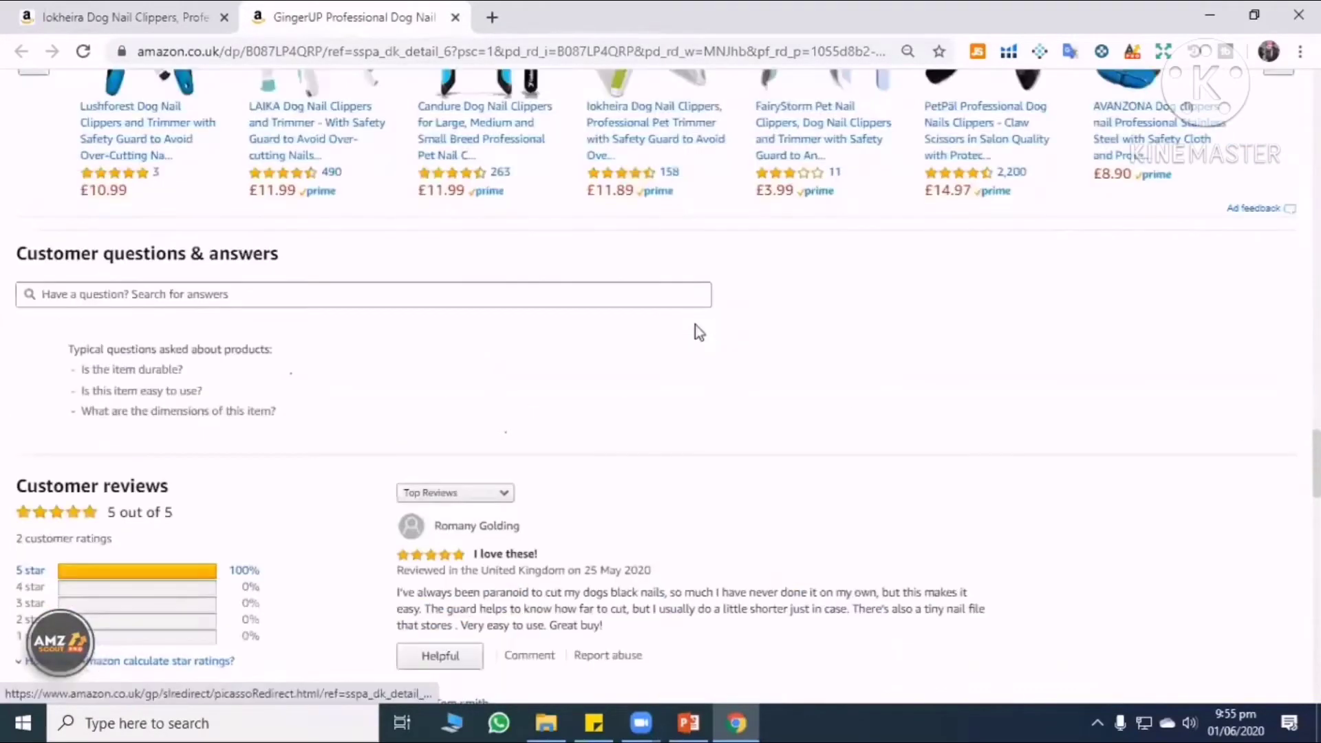
scroll(823, 337, "down", 3)
scroll(829, 351, "up", 12)
scroll(457, 525, "down", 5)
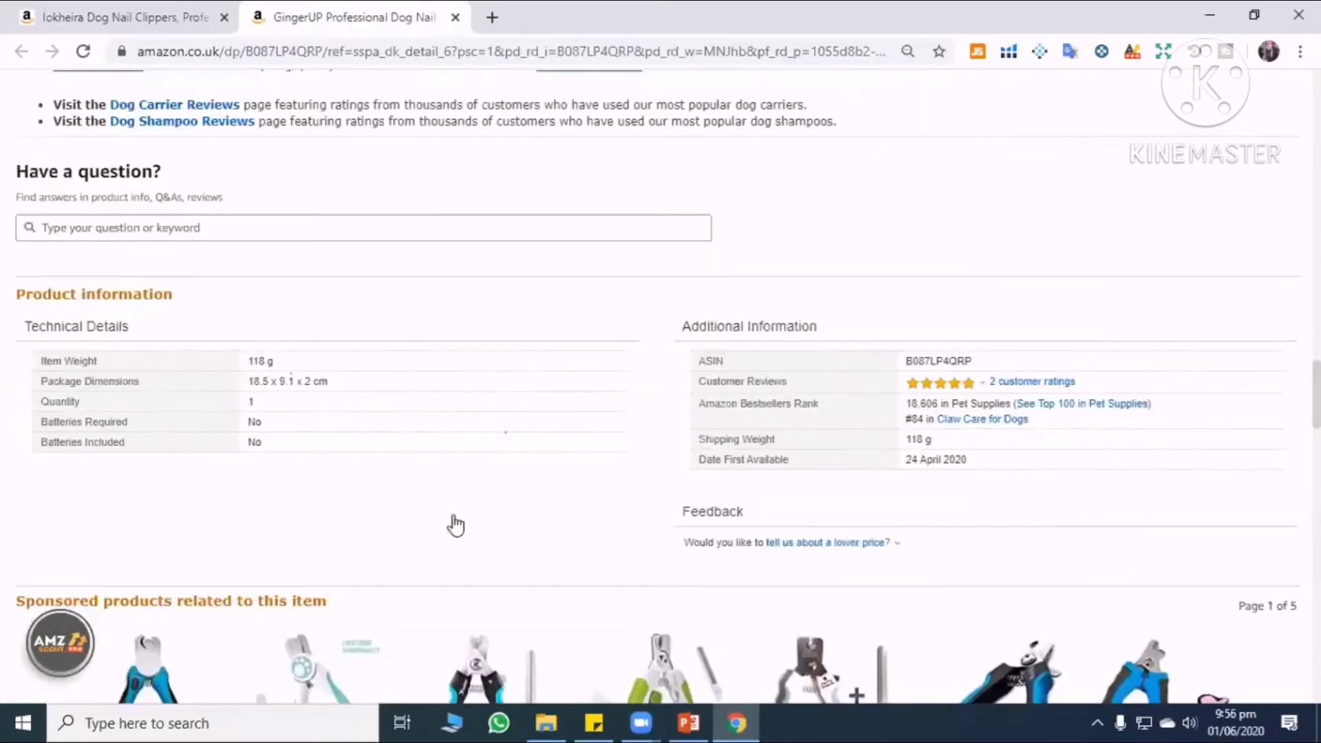
Open the LAIKA clipper listing, check its Technical Details, then go to the Poodle Pet set.
left_click(312, 634)
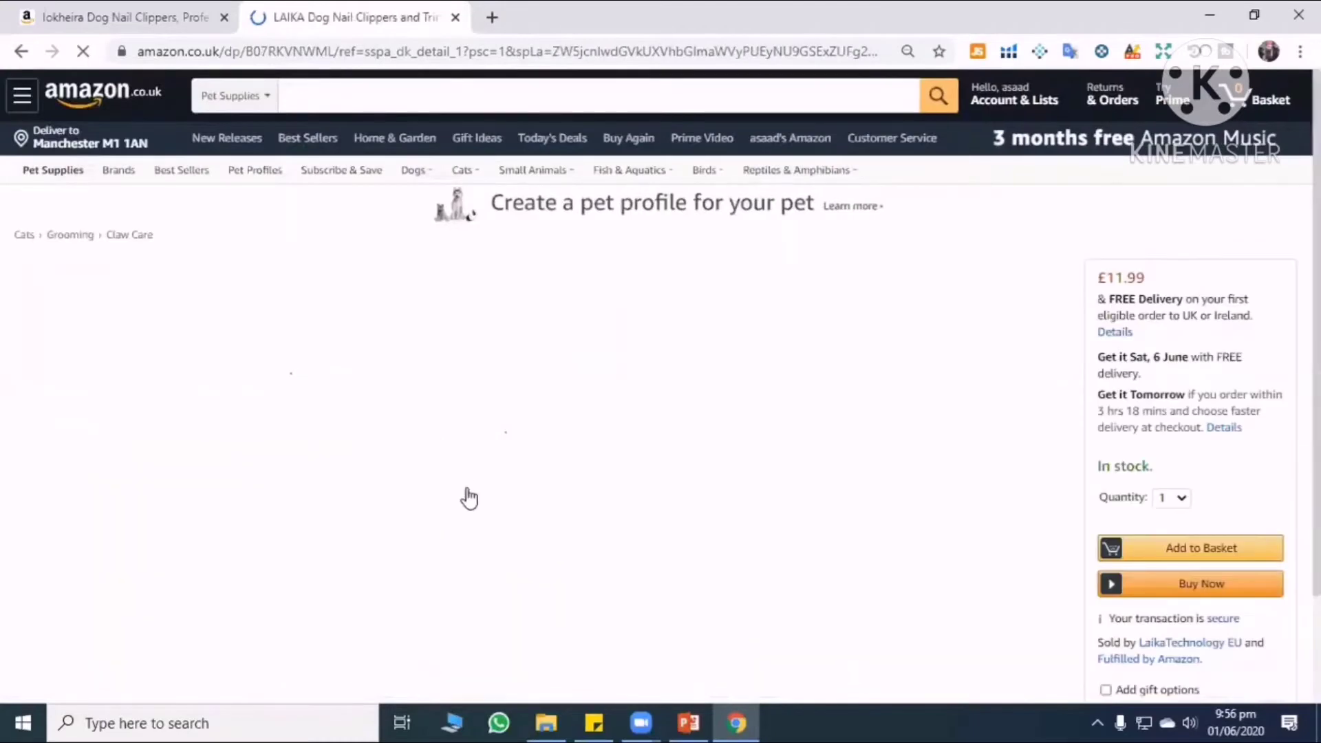
scroll(465, 496, "down", 15)
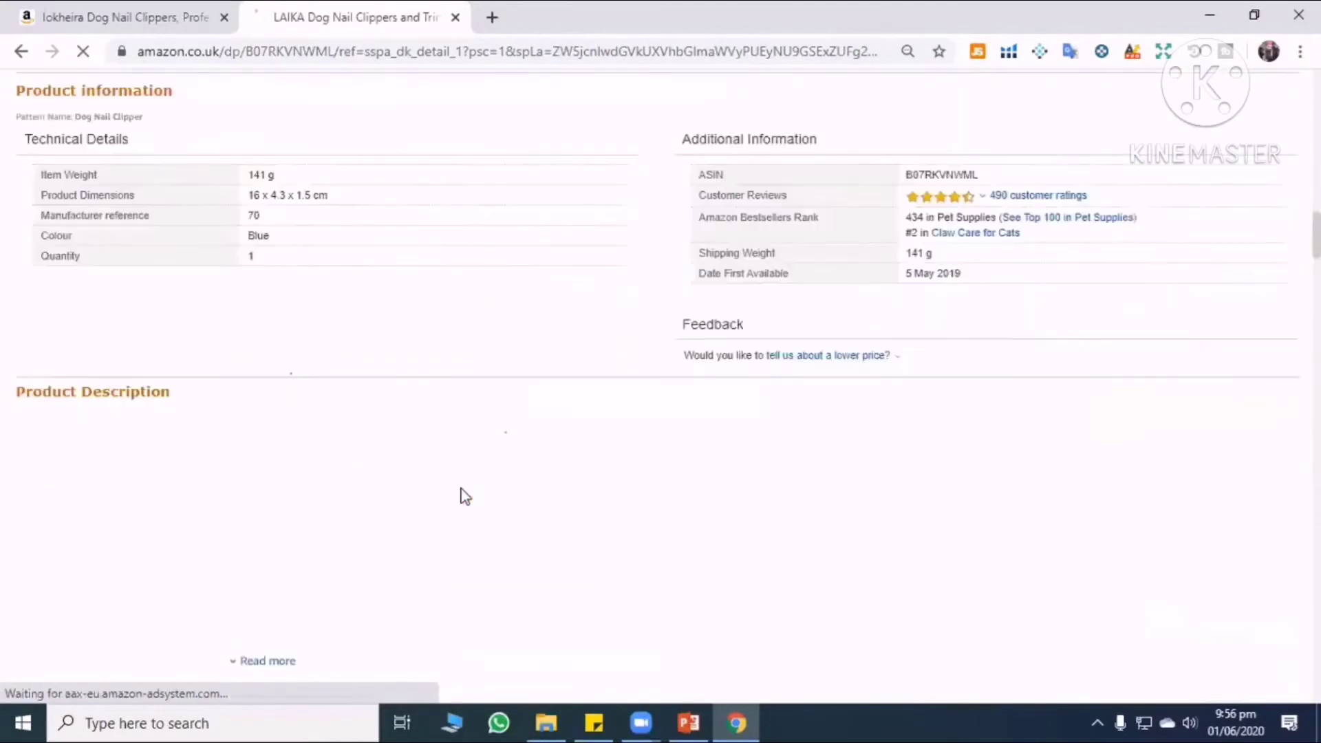
scroll(465, 496, "up", 10)
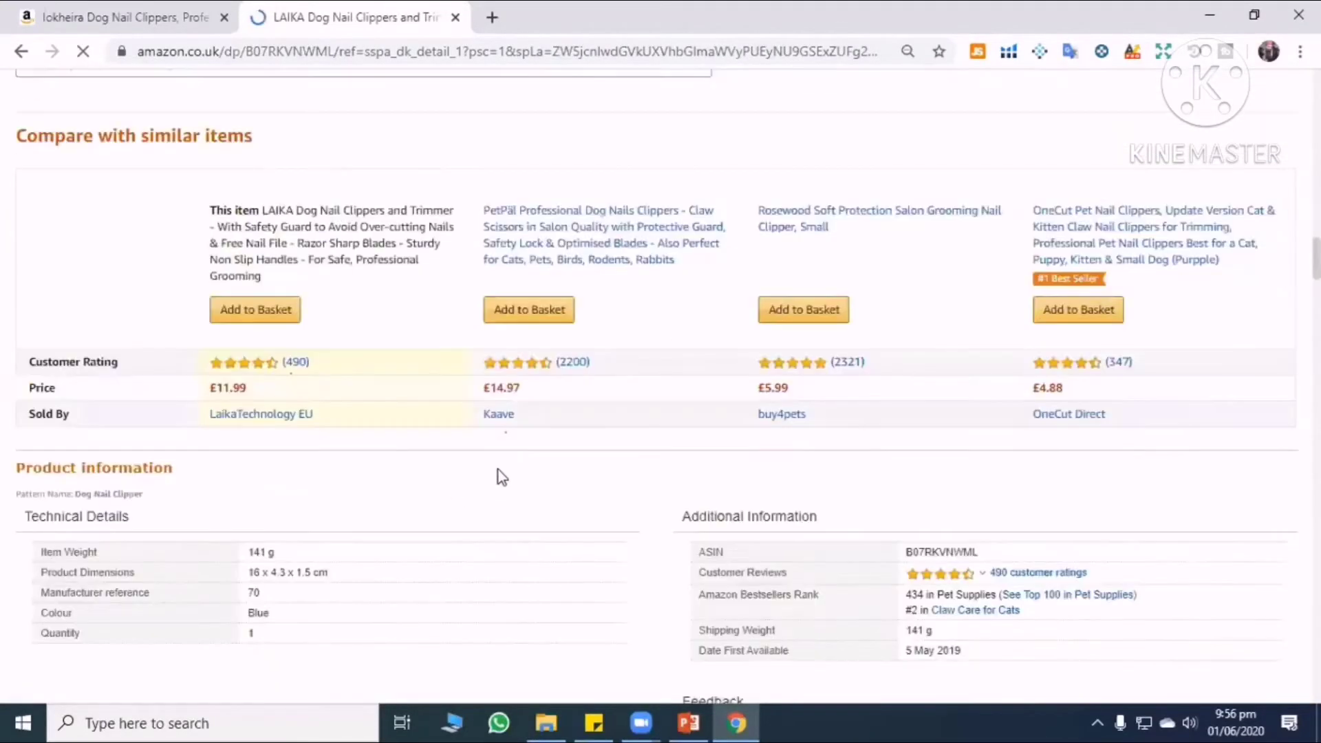
scroll(518, 470, "up", 6)
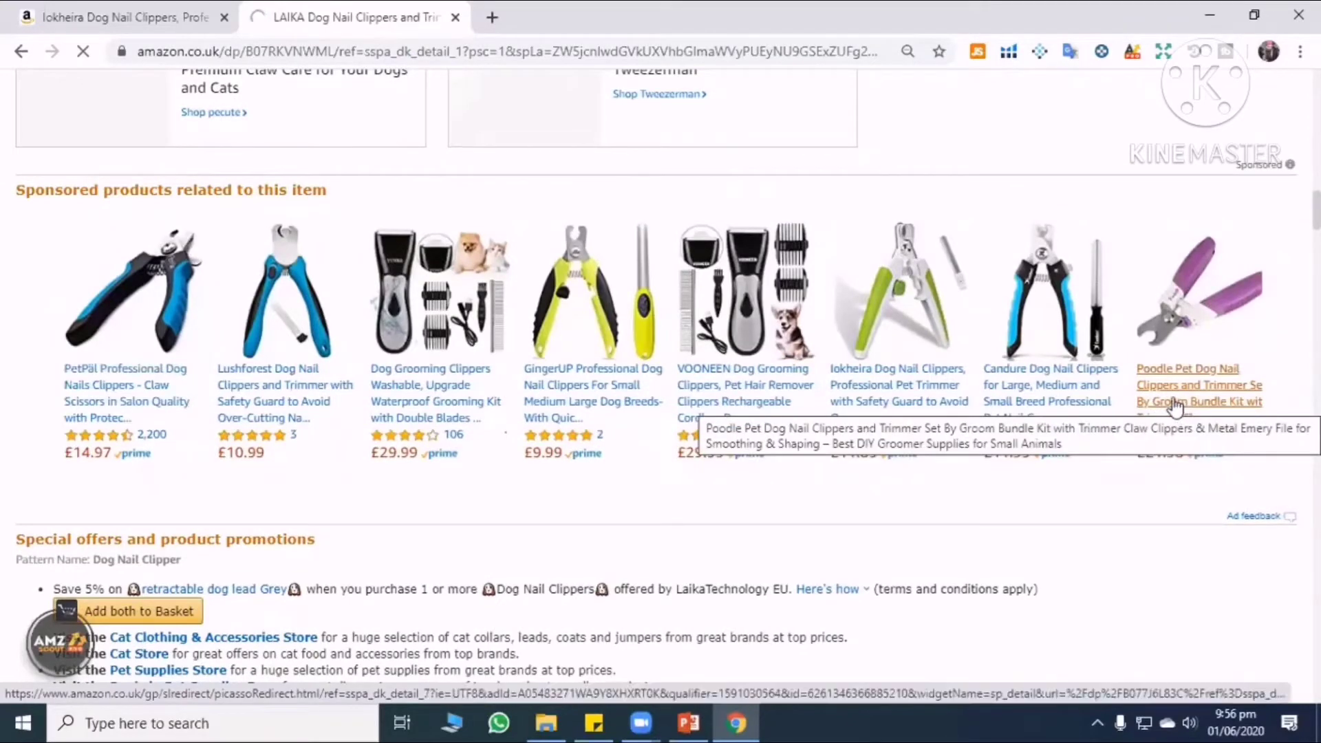
left_click(1174, 408)
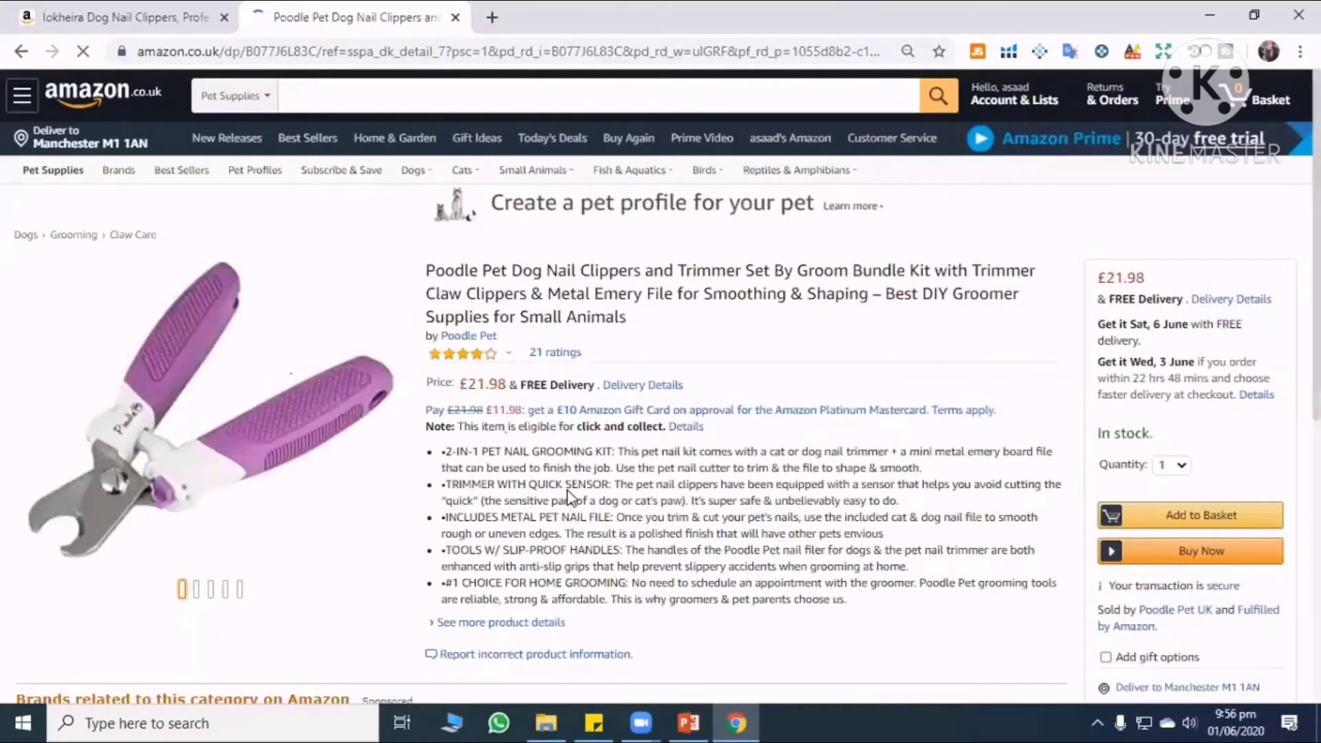
Scroll down the Poodle Pet clipper set listing to its product description.
scroll(569, 495, "down", 15)
scroll(59, 448, "down", 5)
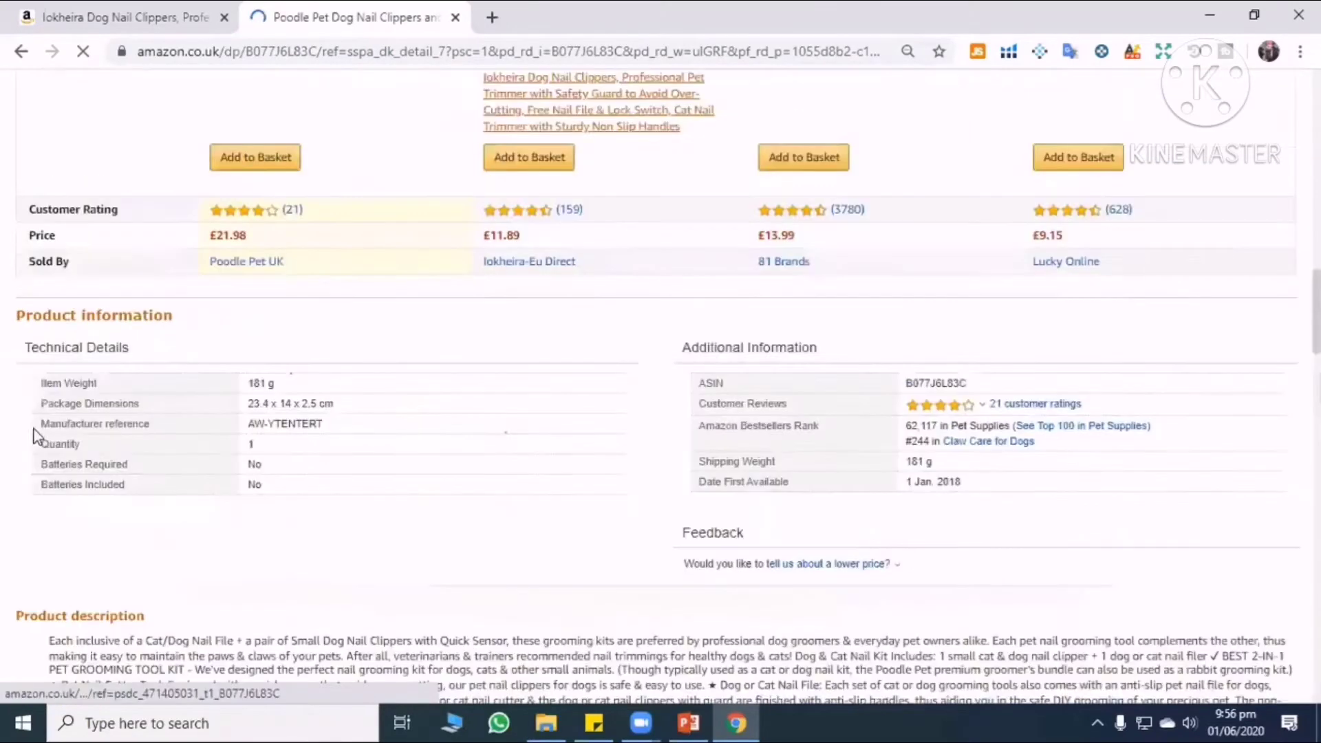
scroll(608, 323, "down", 3)
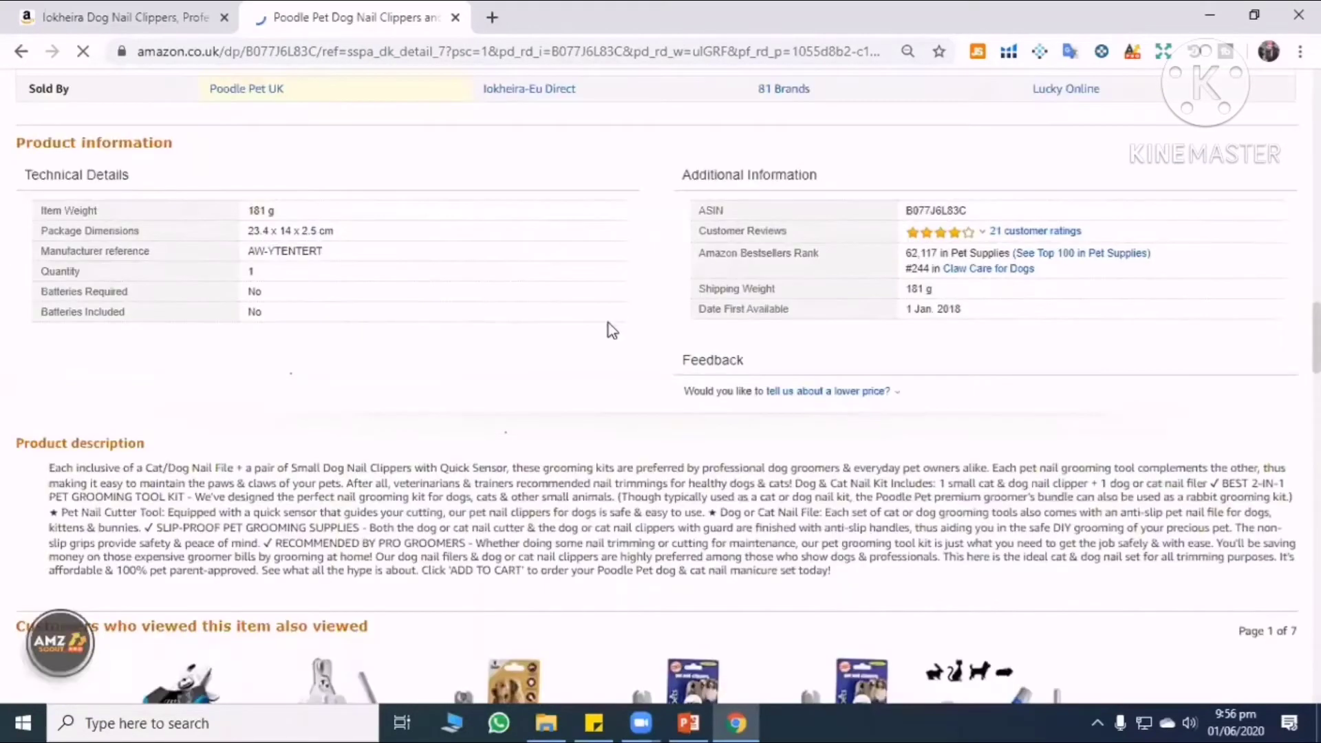
scroll(757, 406, "down", 4)
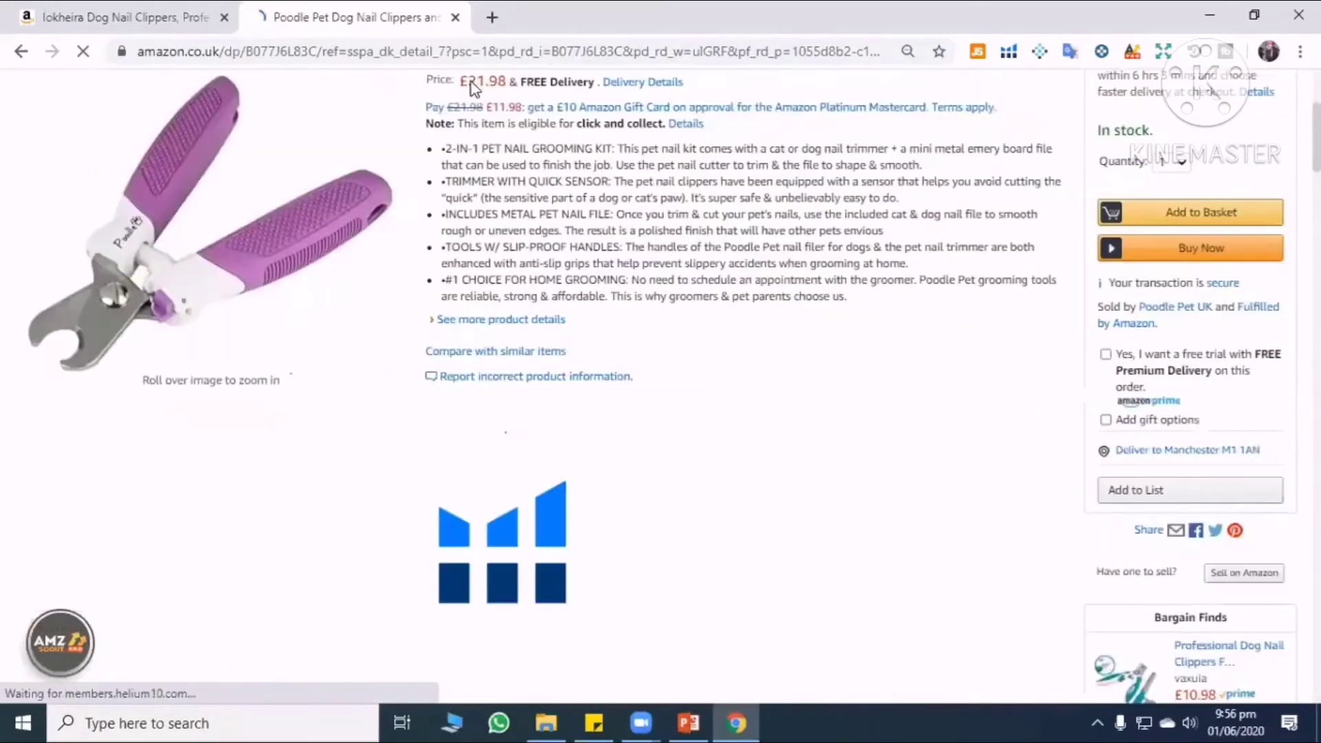
mouse_move(210, 323)
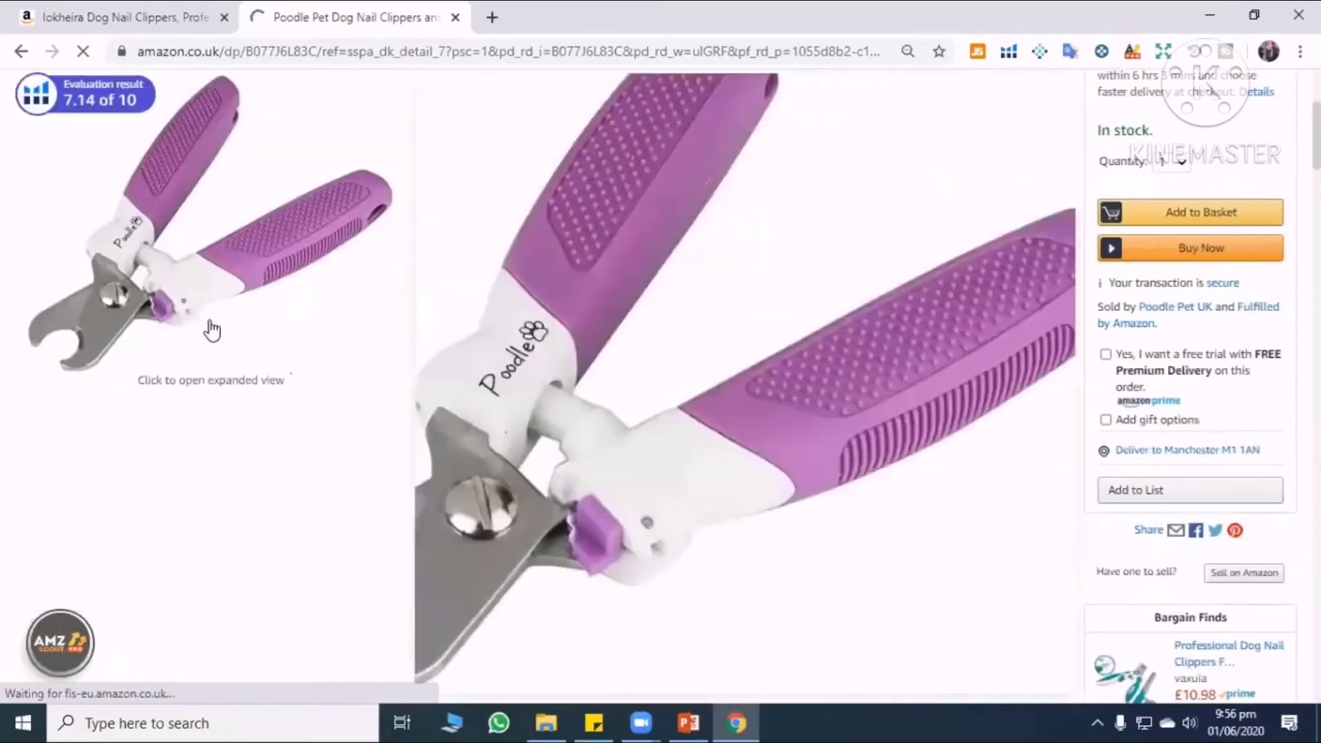
scroll(482, 517, "down", 15)
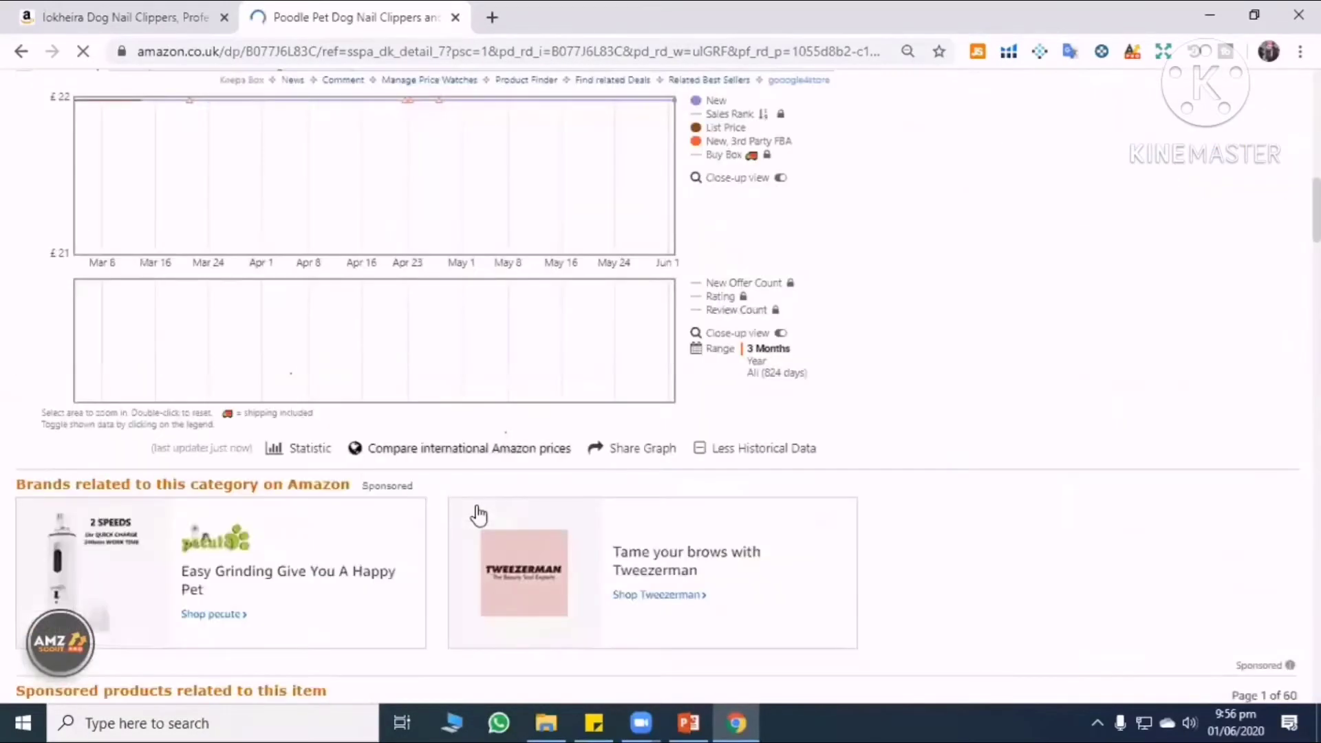
scroll(475, 513, "down", 10)
scroll(472, 509, "down", 5)
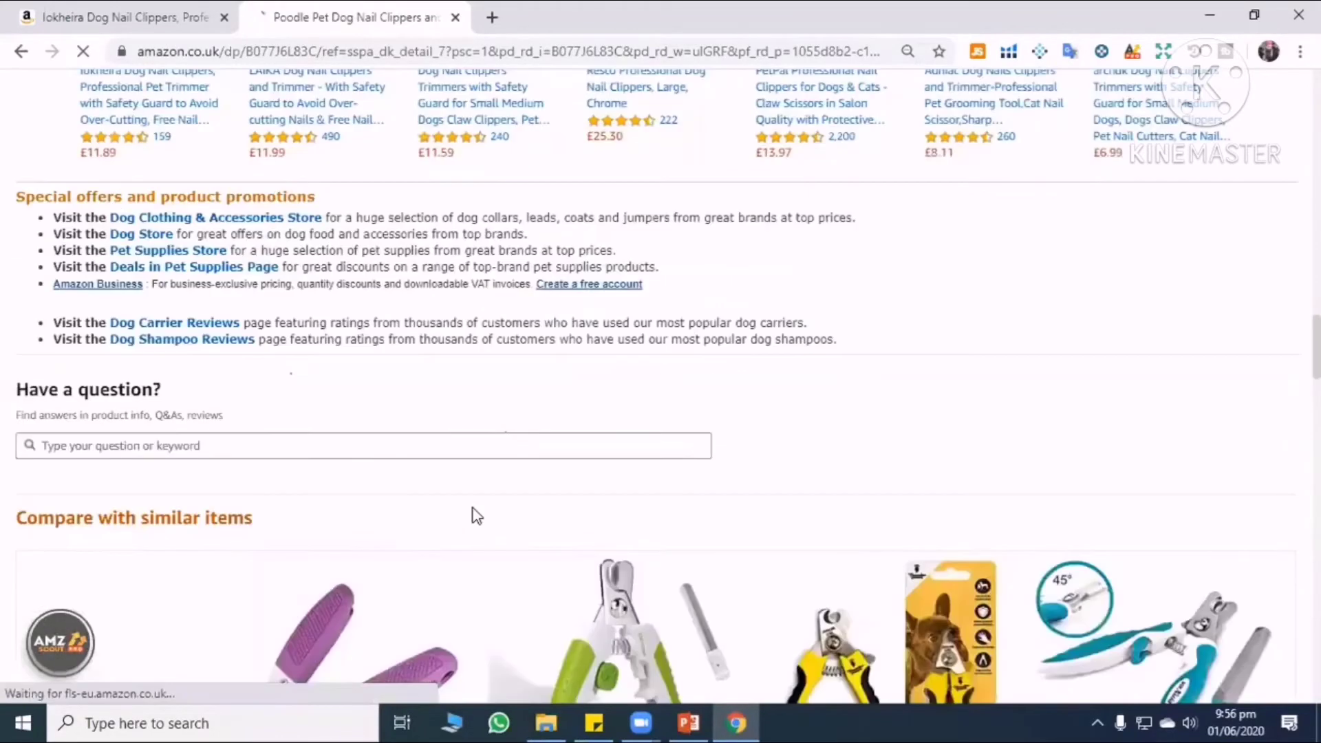
scroll(826, 557, "down", 10)
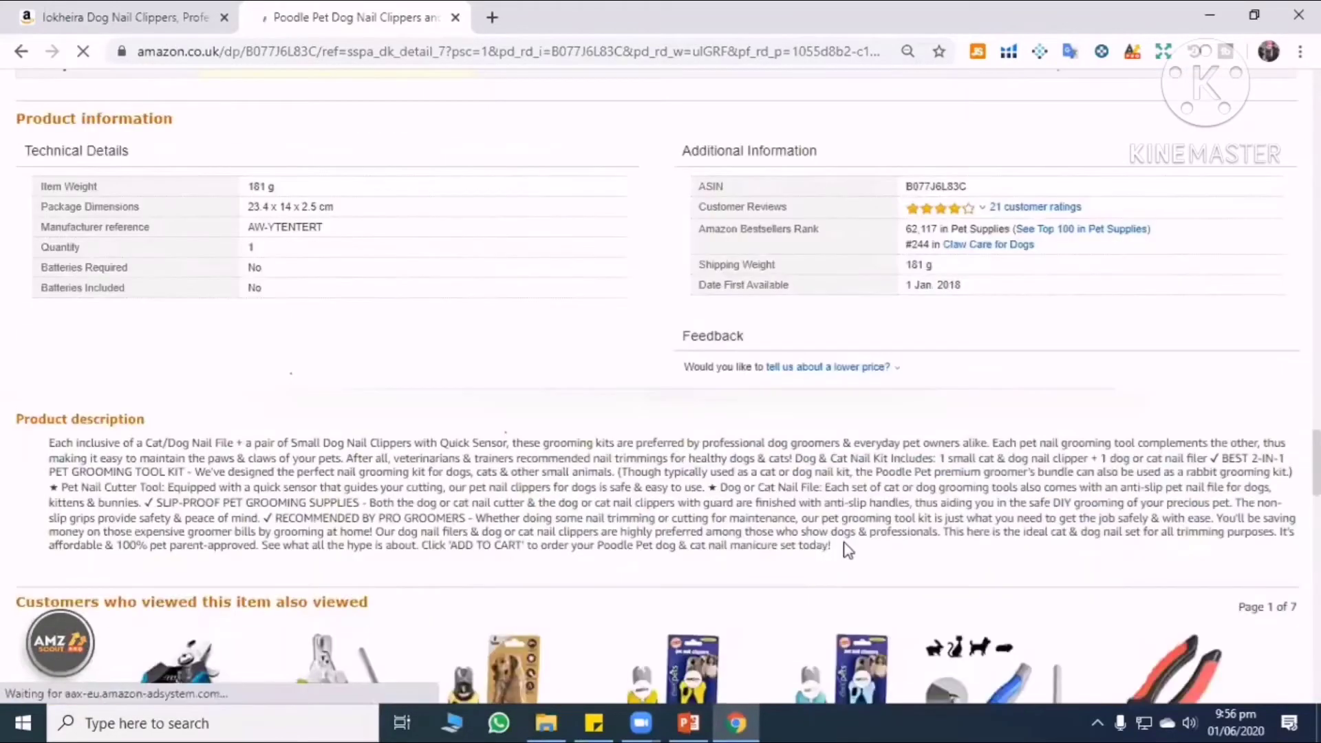
Select the Product description text and heading, return to the top, and select the web address.
left_click_drag(831, 545, 155, 427)
left_click(154, 427)
double_click(155, 427)
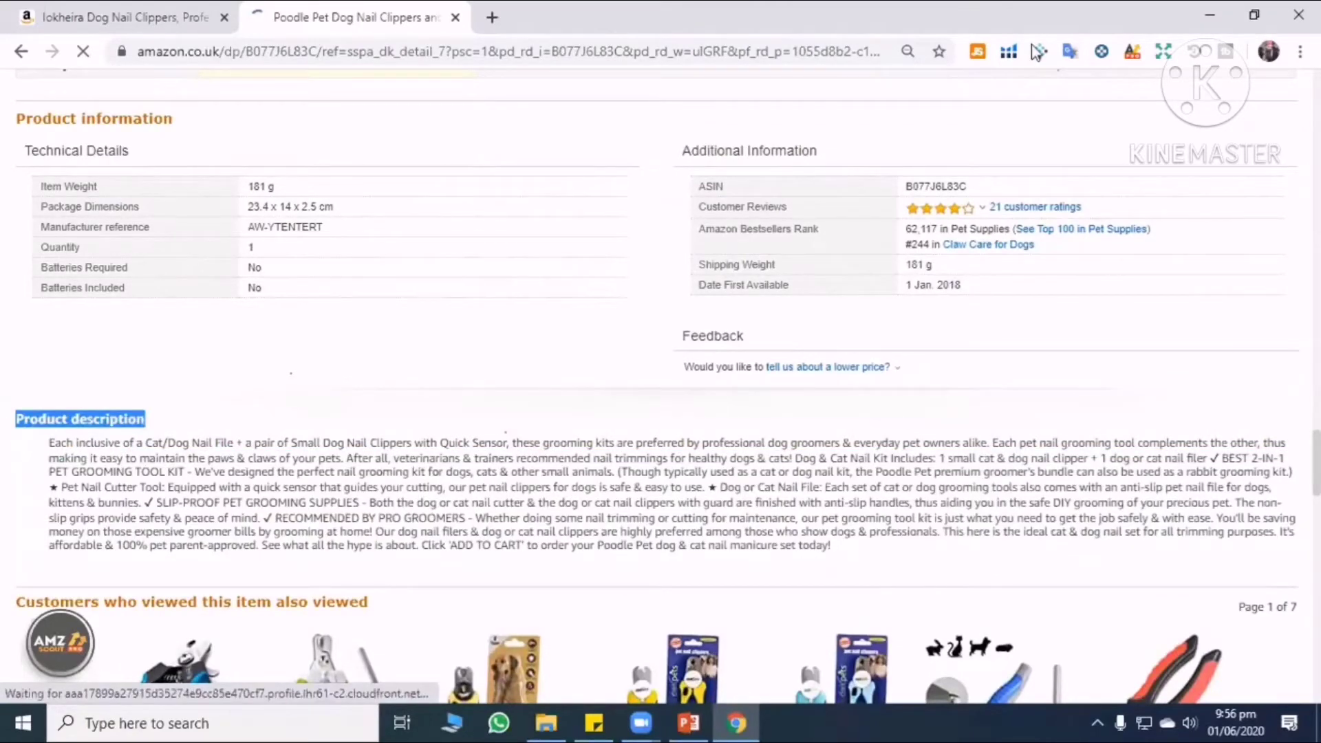
scroll(41, 577, "down", 10)
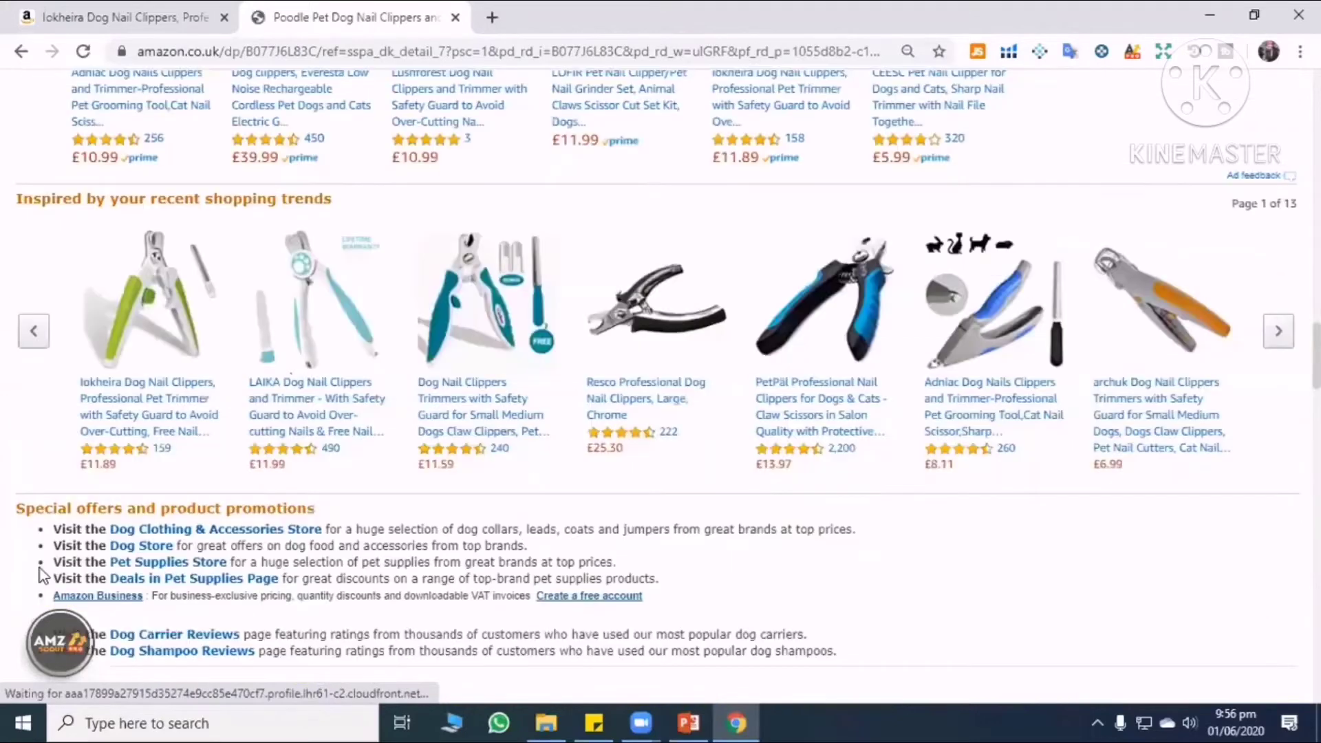
key("Home")
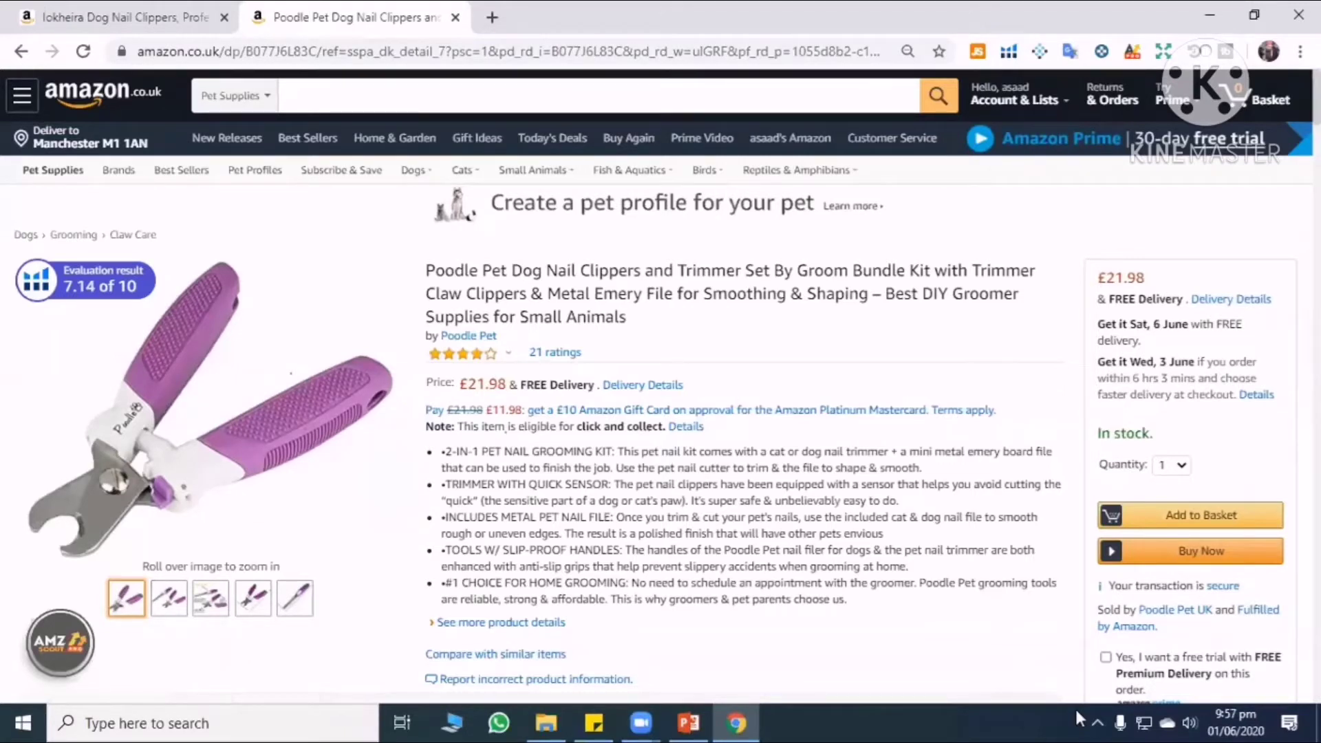
left_click(358, 51)
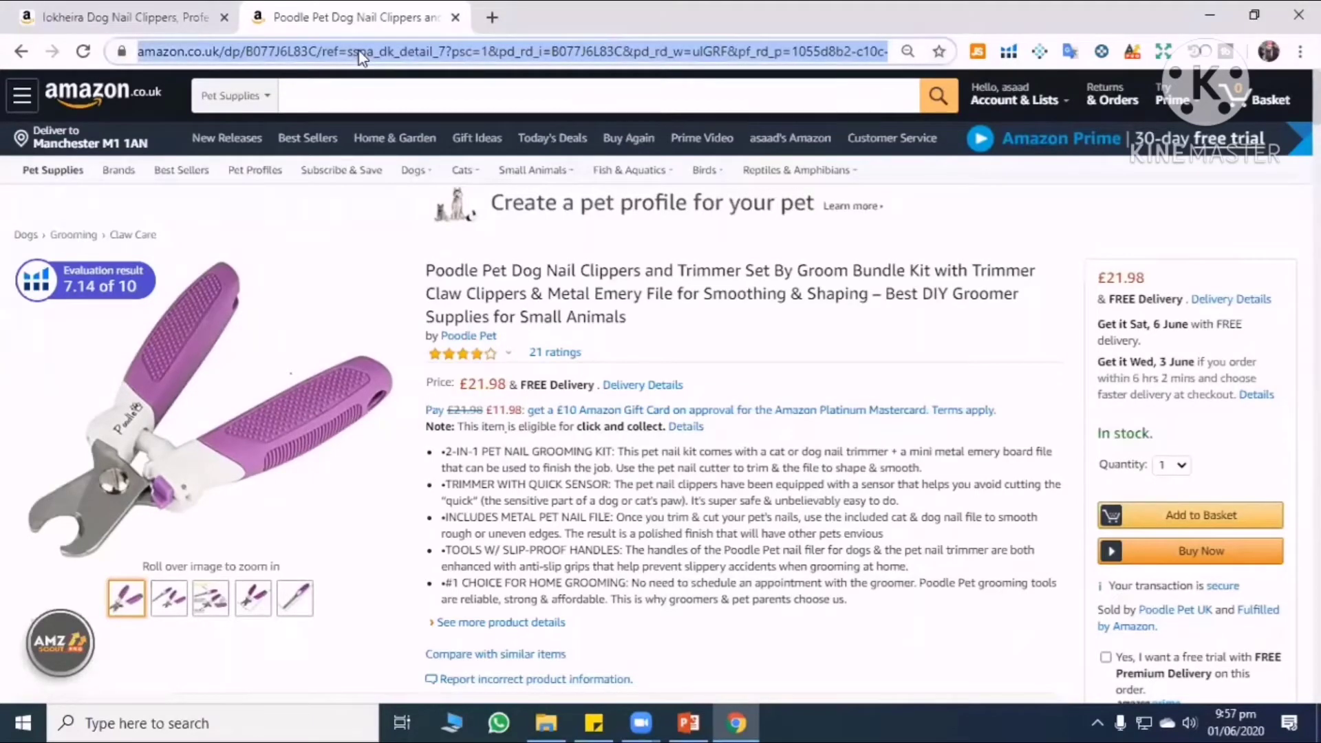
Go to Seller Central via the 'se' address suggestion and sign in with the saved password.
type("SE")
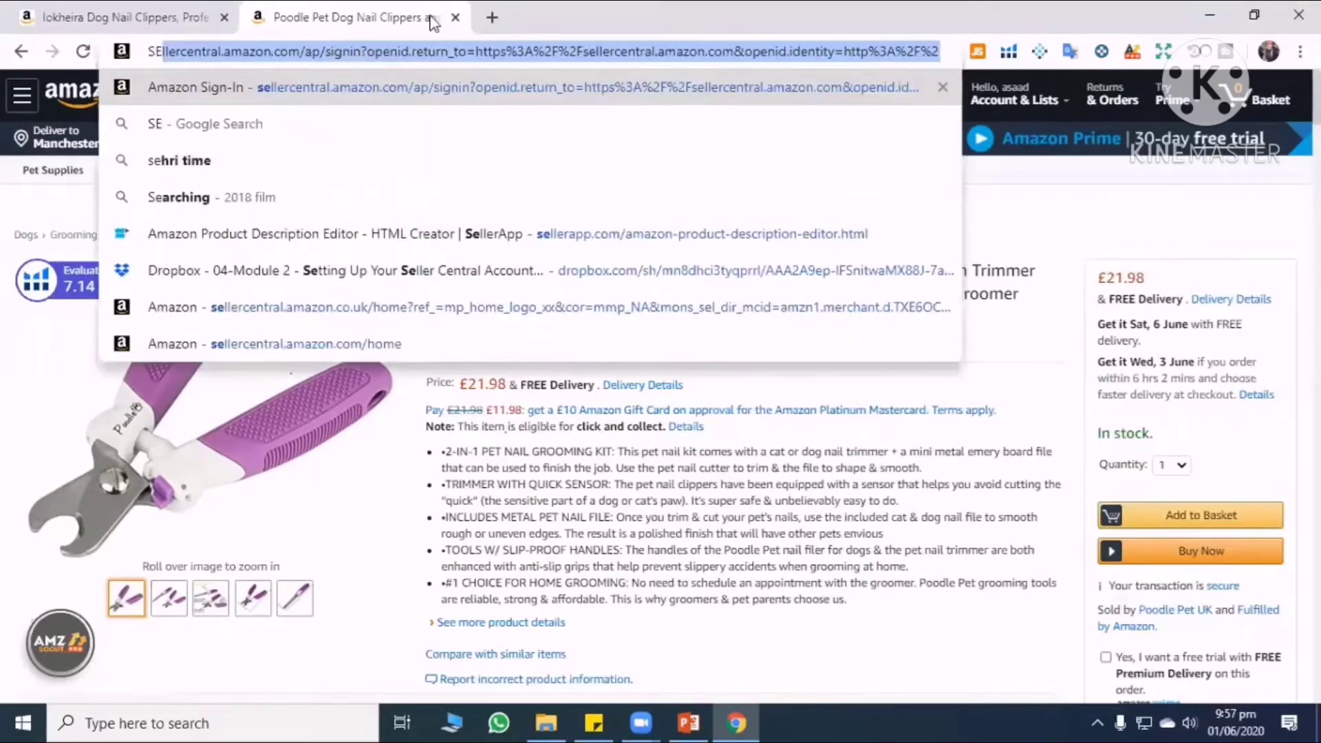
key("Return")
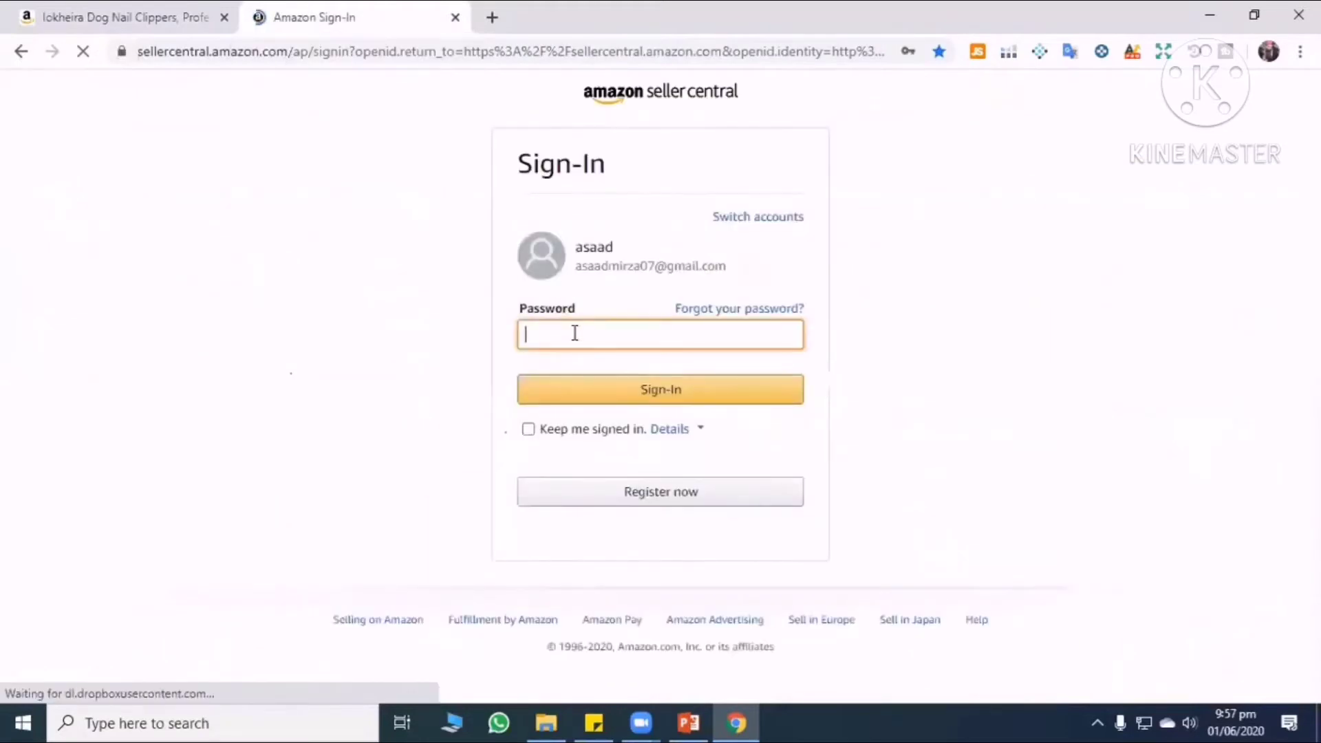
left_click(574, 333)
left_click(604, 378)
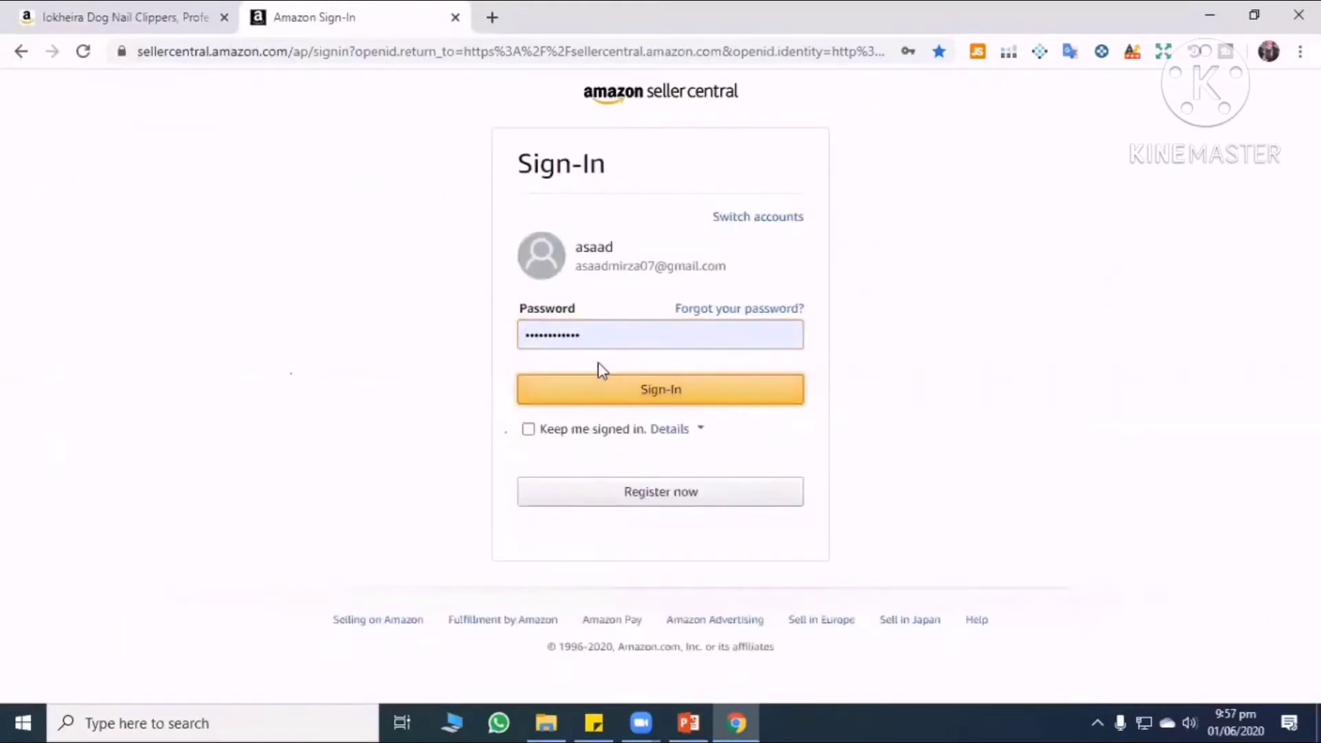
key("Return")
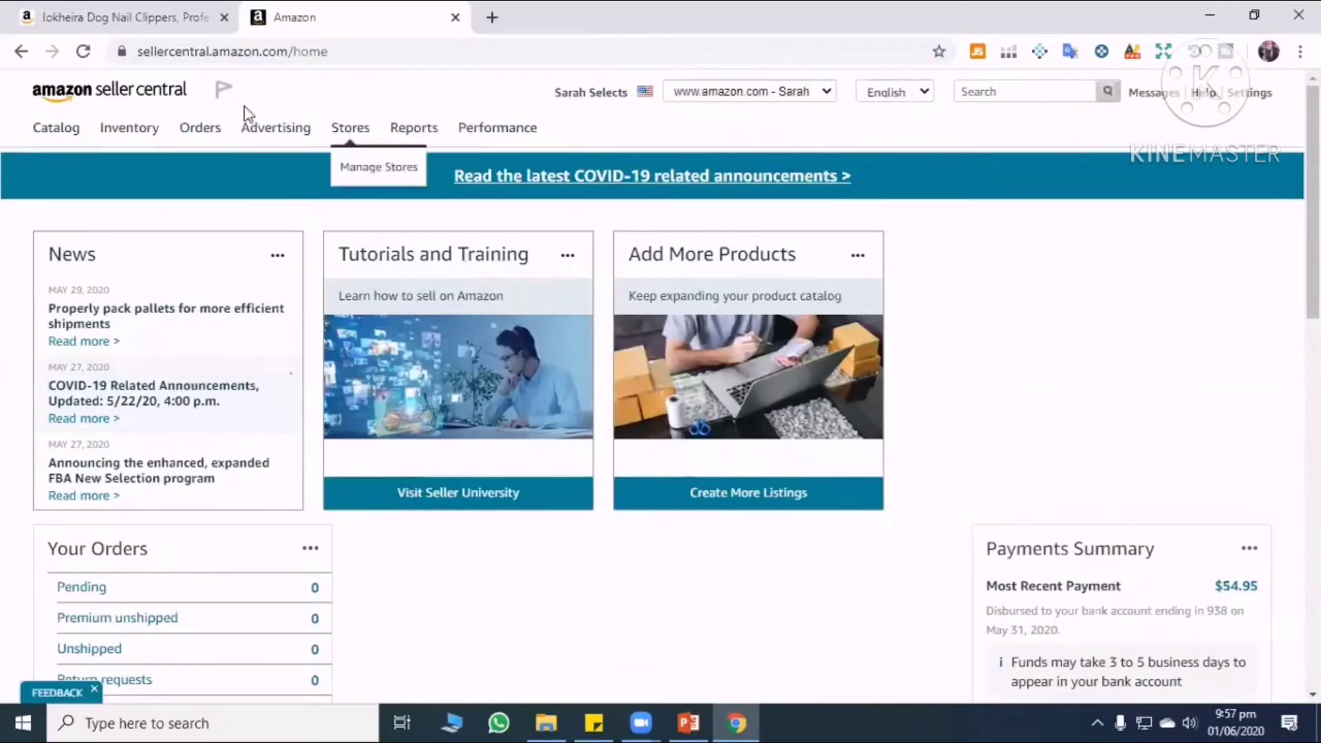
Choose Catalog › Add Products and scroll down to the List a new product section.
mouse_move(75, 133)
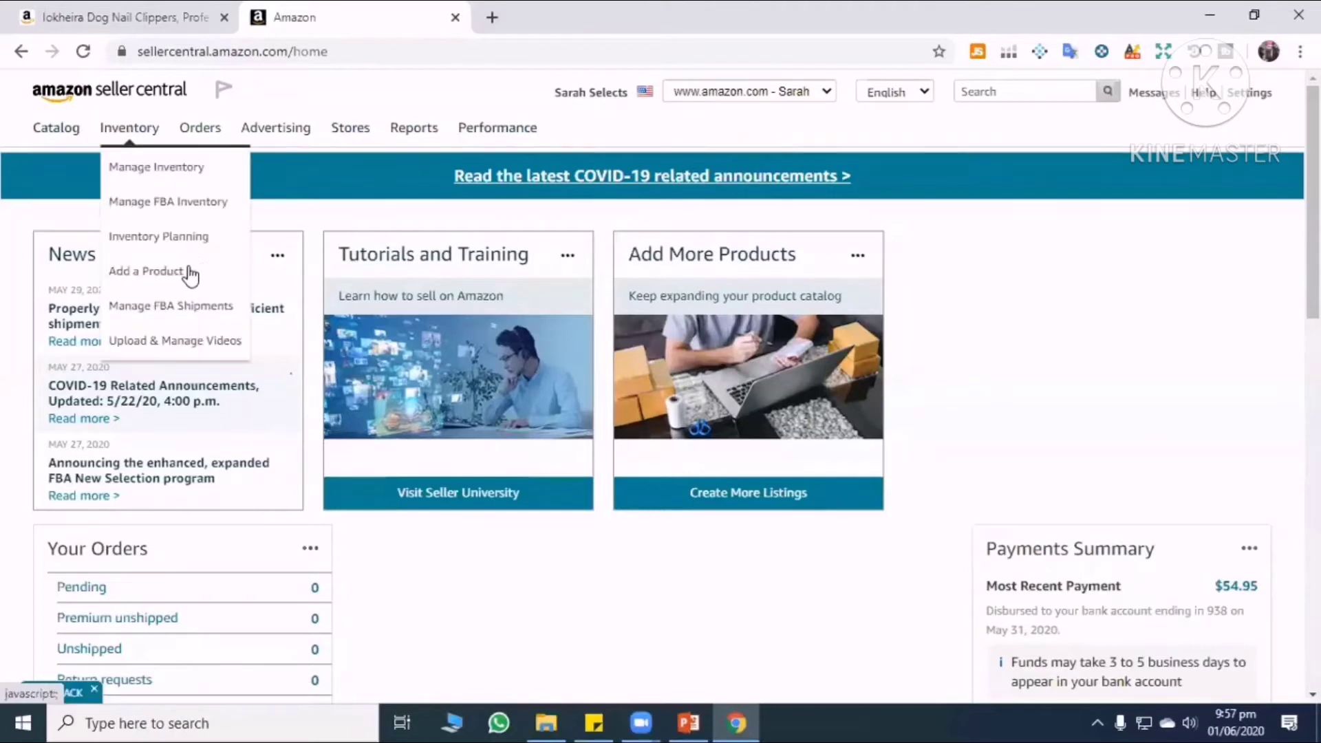
mouse_move(119, 134)
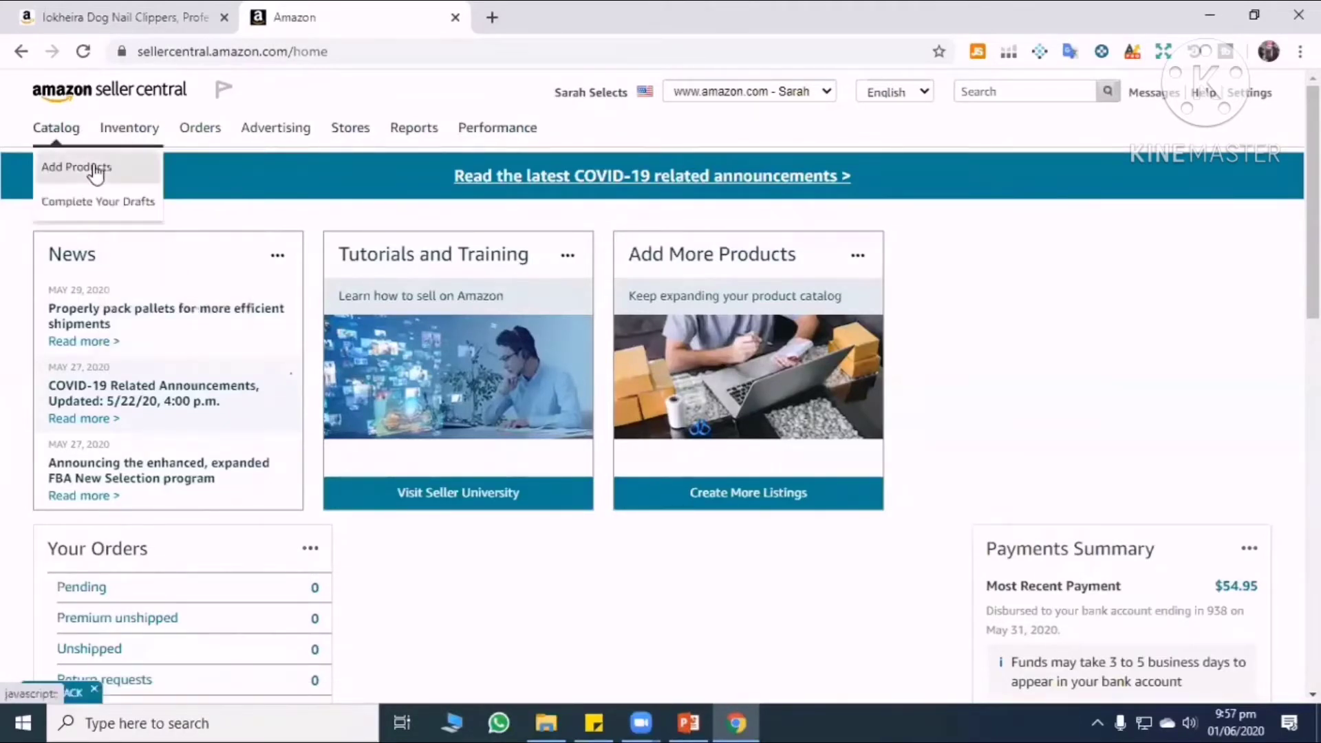
left_click(81, 168)
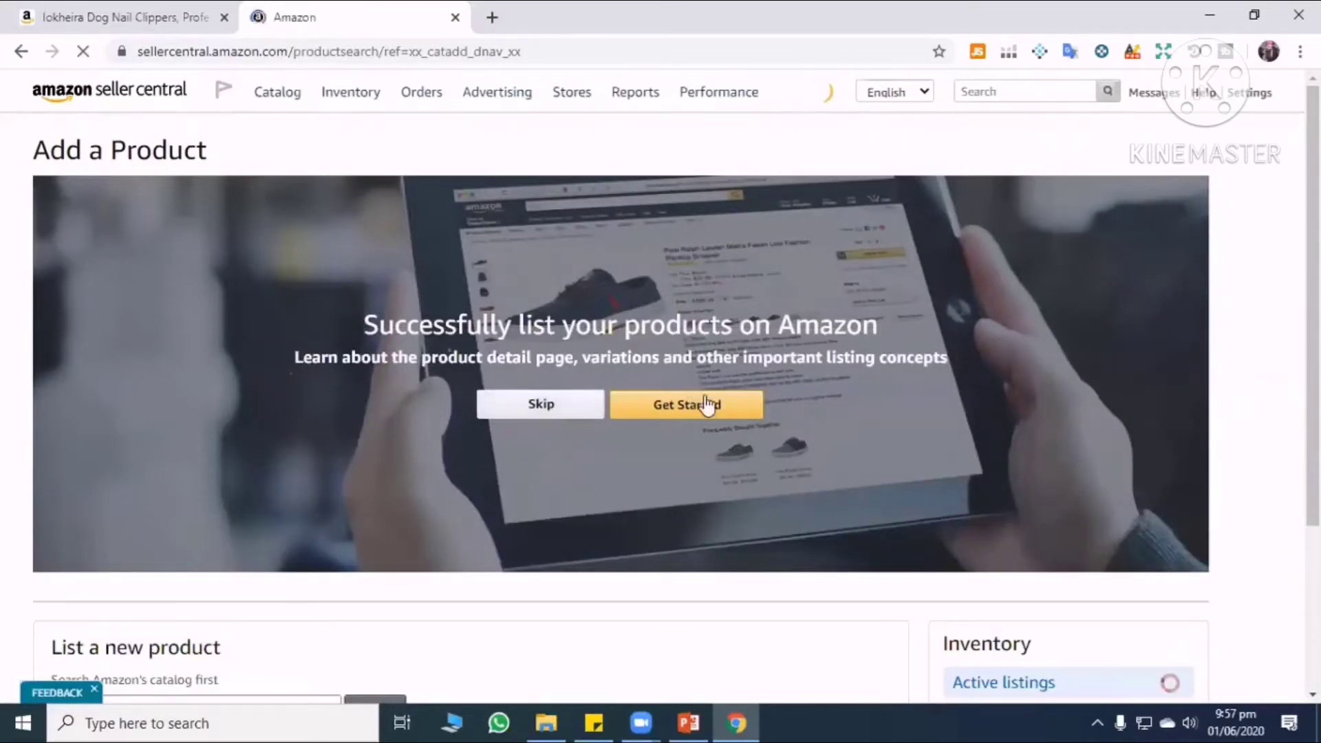
scroll(714, 416, "down", 2)
scroll(714, 419, "down", 2)
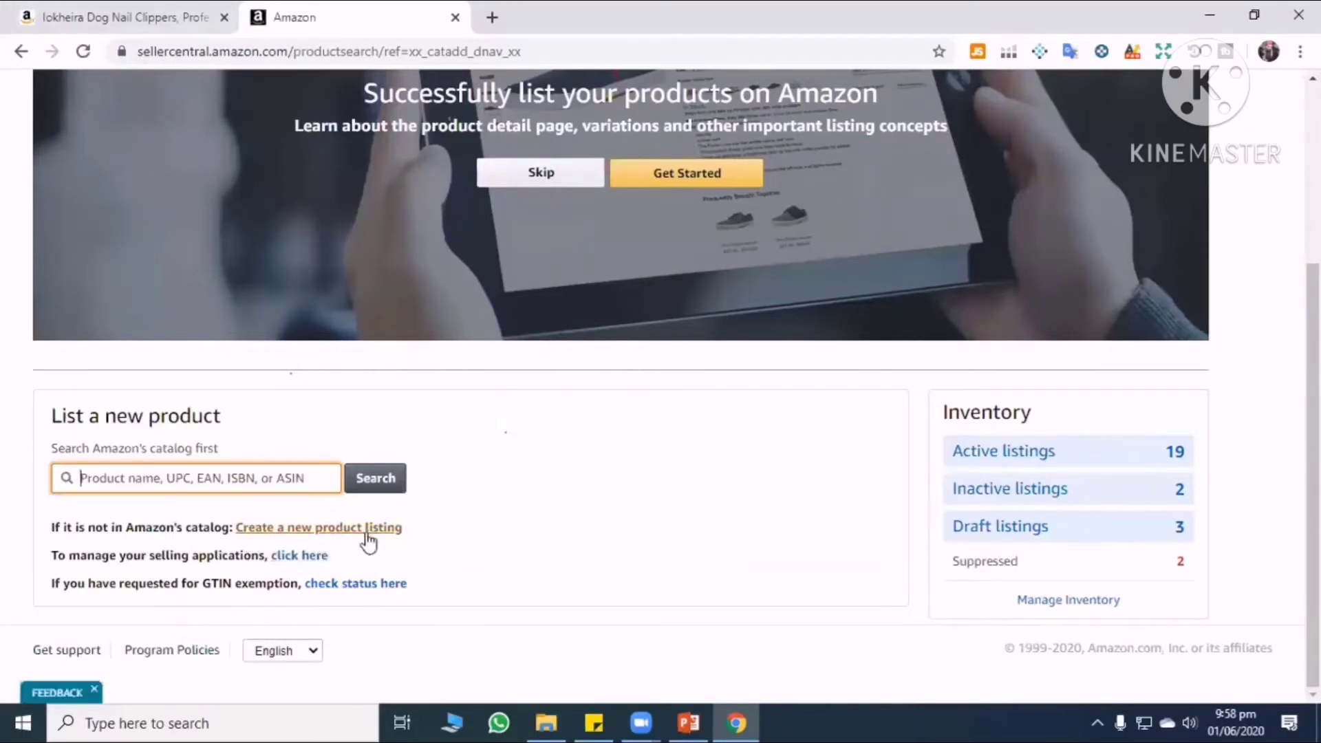
Start a new product listing on the Classify page, glancing at the competitor's clipper page.
left_click(370, 531)
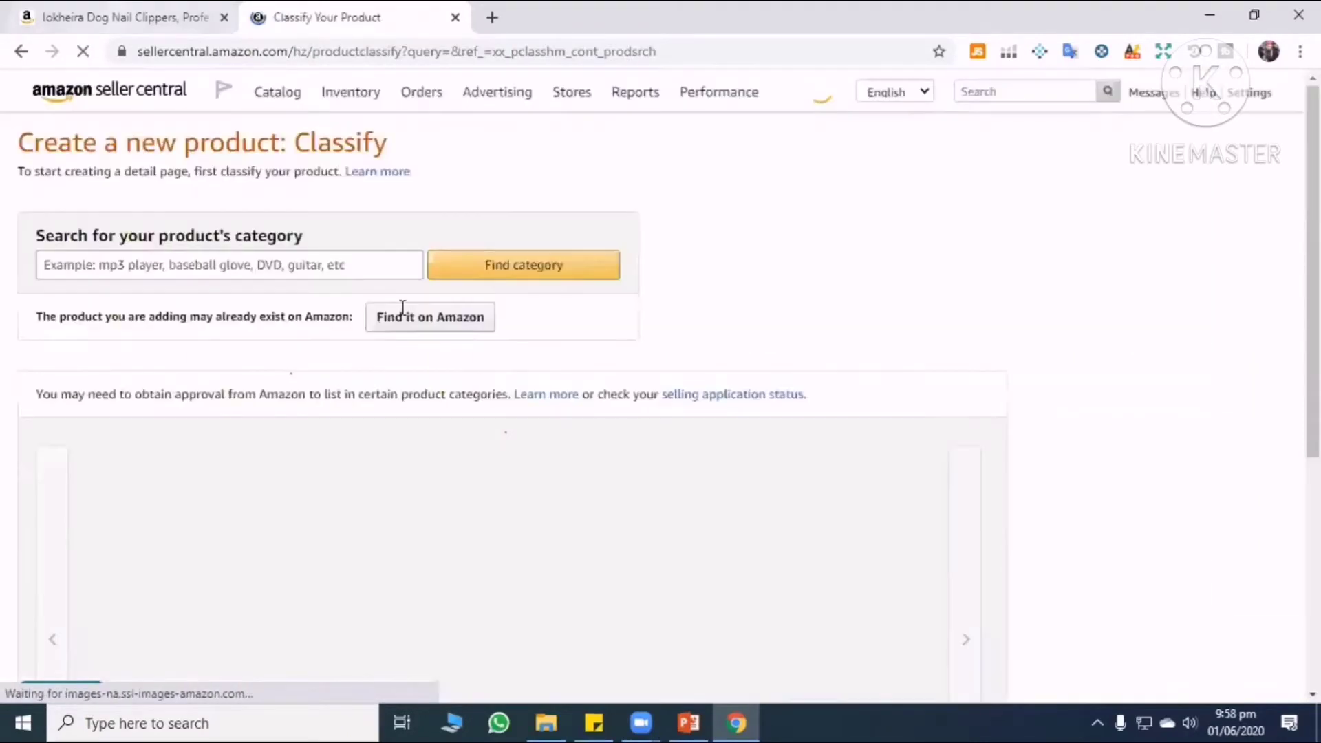
key("ctrl+shift+Tab")
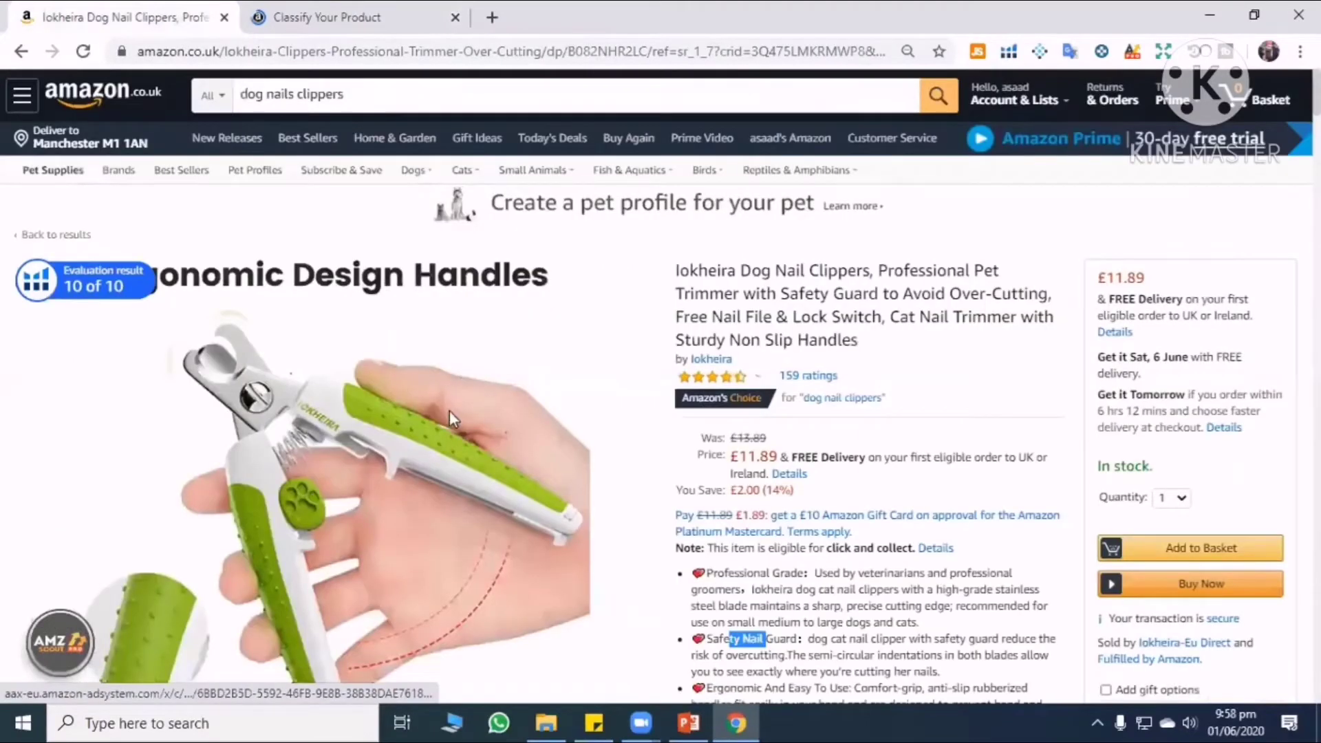
key("ctrl+Tab")
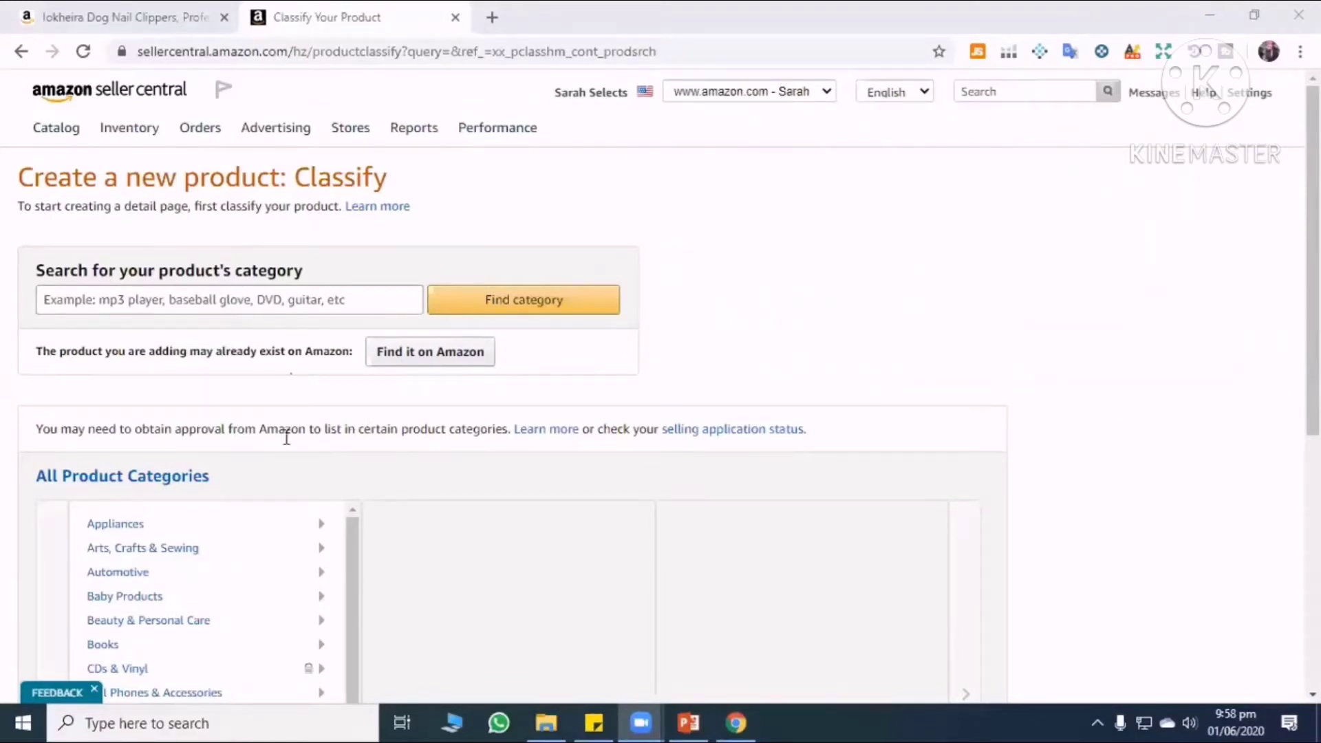
Scroll through the All Product Categories list, then return to the Iokheira clipper page.
scroll(363, 461, "down", 1)
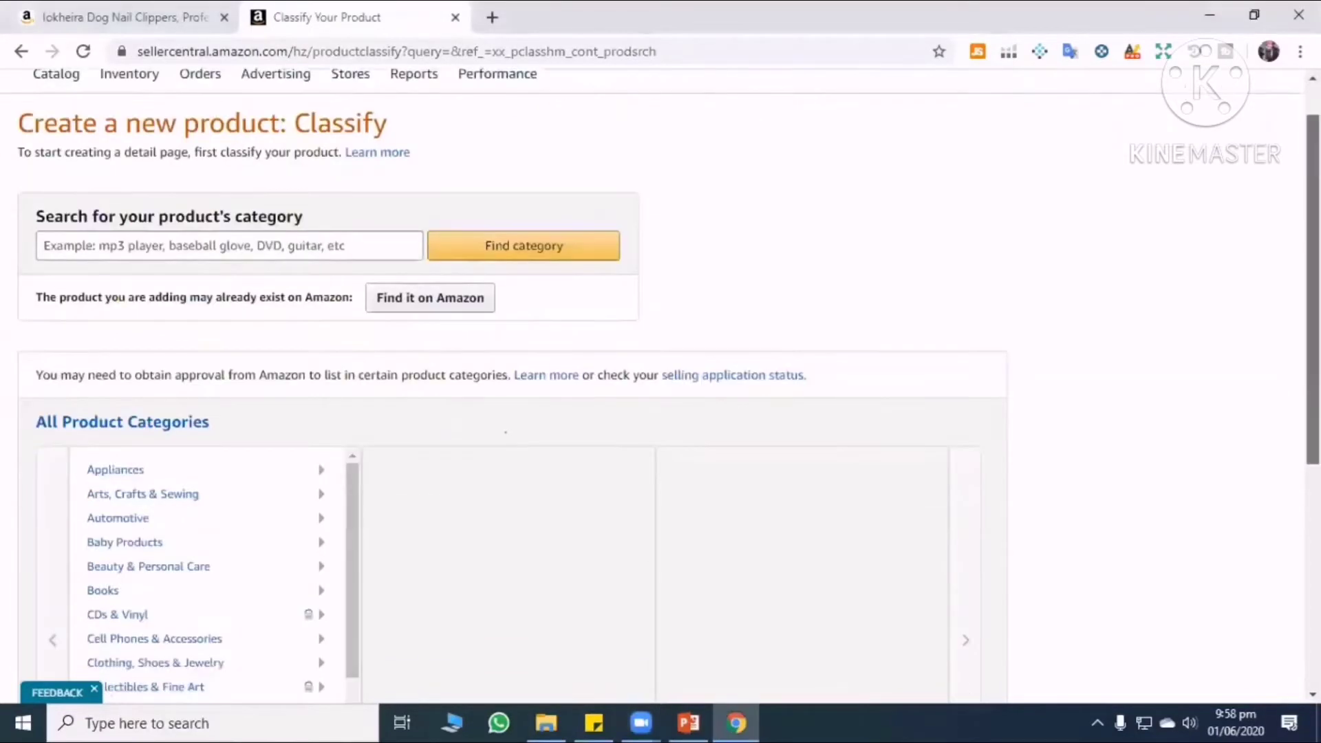
scroll(103, 206, "down", 2)
scroll(197, 227, "down", 2)
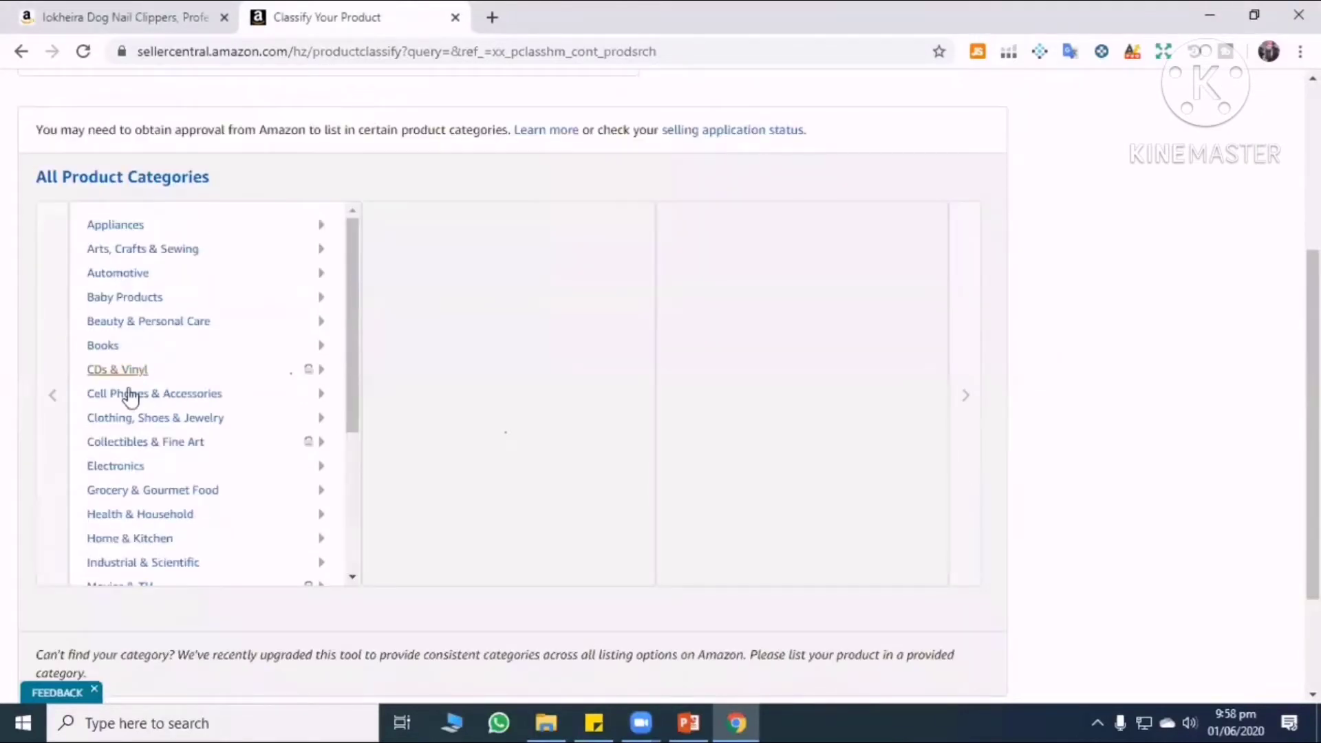
scroll(254, 443, "down", 3)
scroll(293, 457, "down", 1)
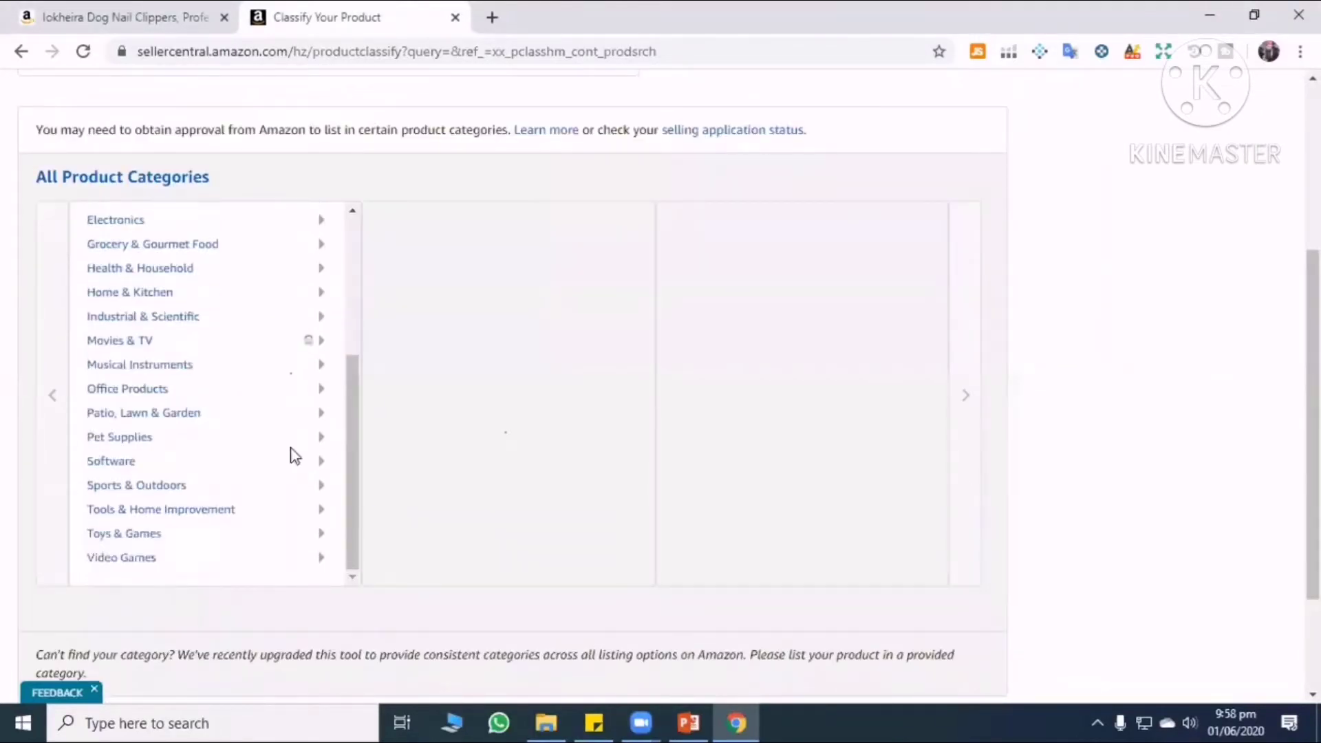
scroll(296, 455, "down", 3)
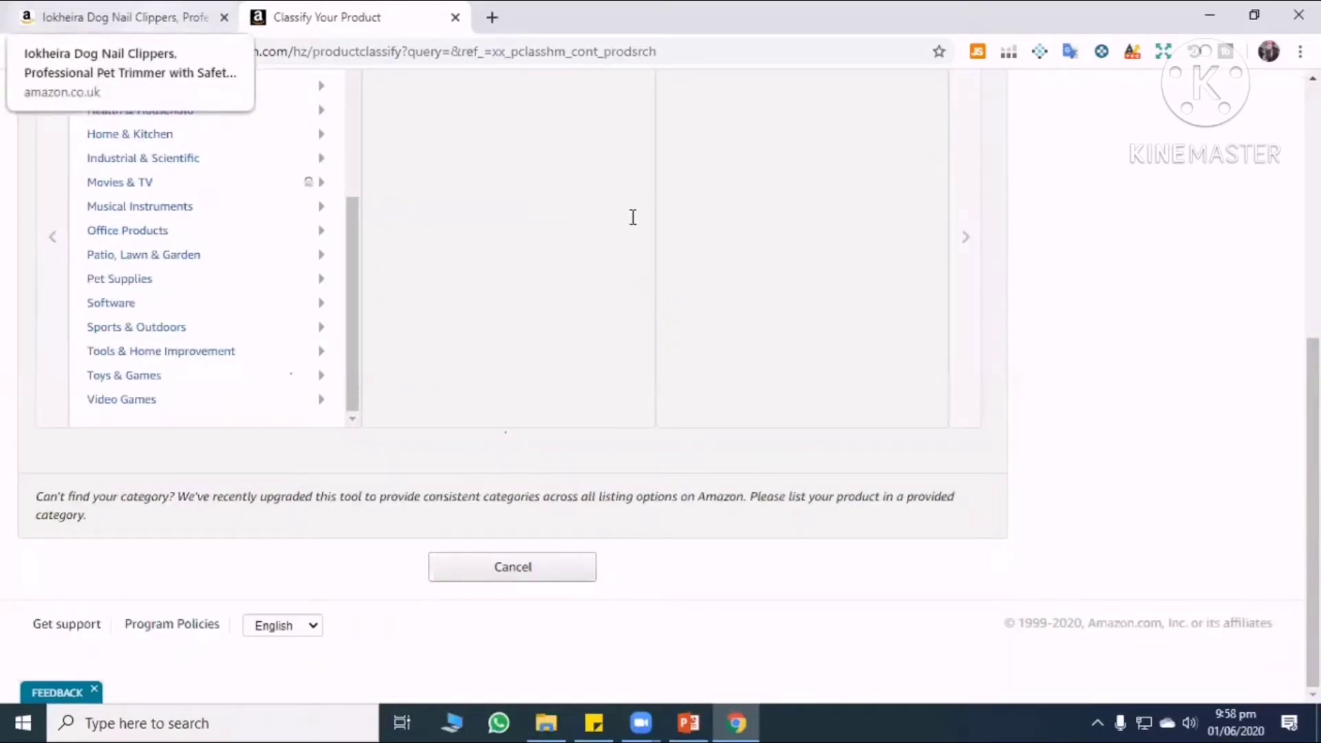
key("ctrl+shift+Tab")
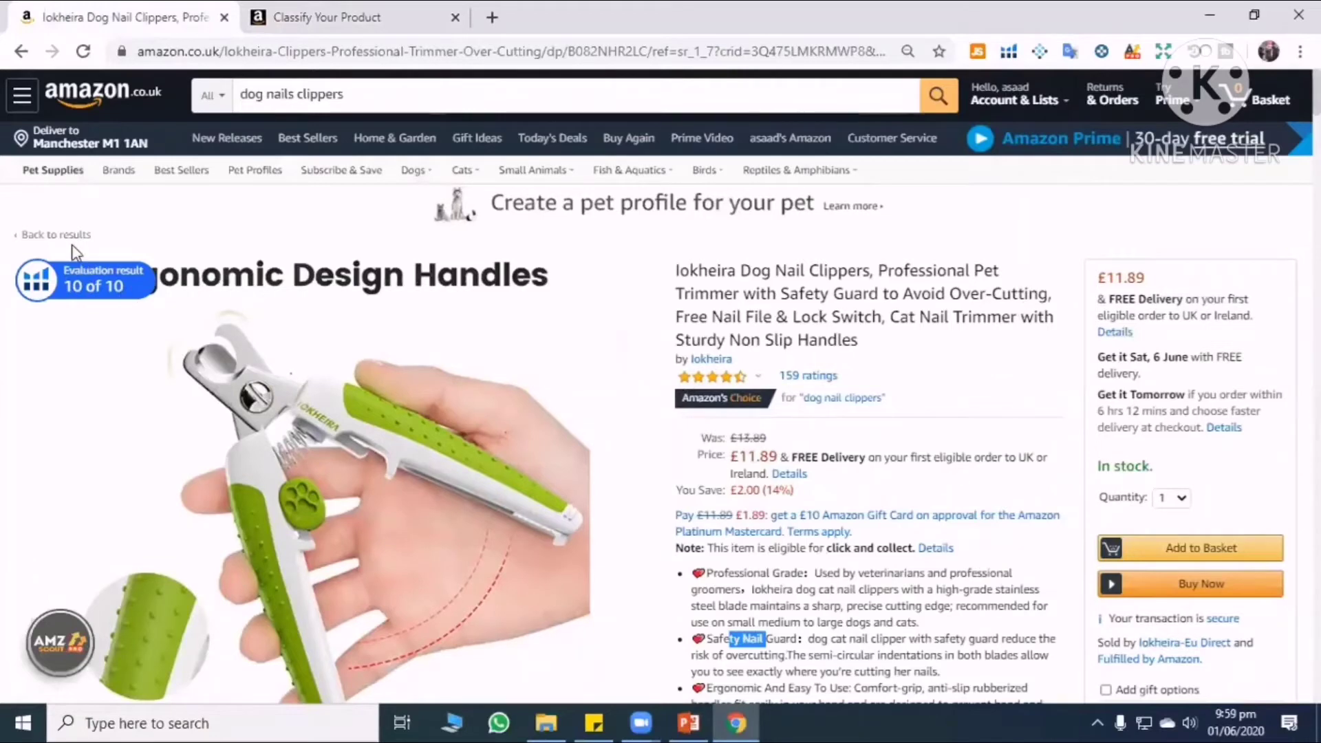
Cut everything after the ASIN B082NHR2LC from the clipper page's address and reload it.
mouse_move(76, 279)
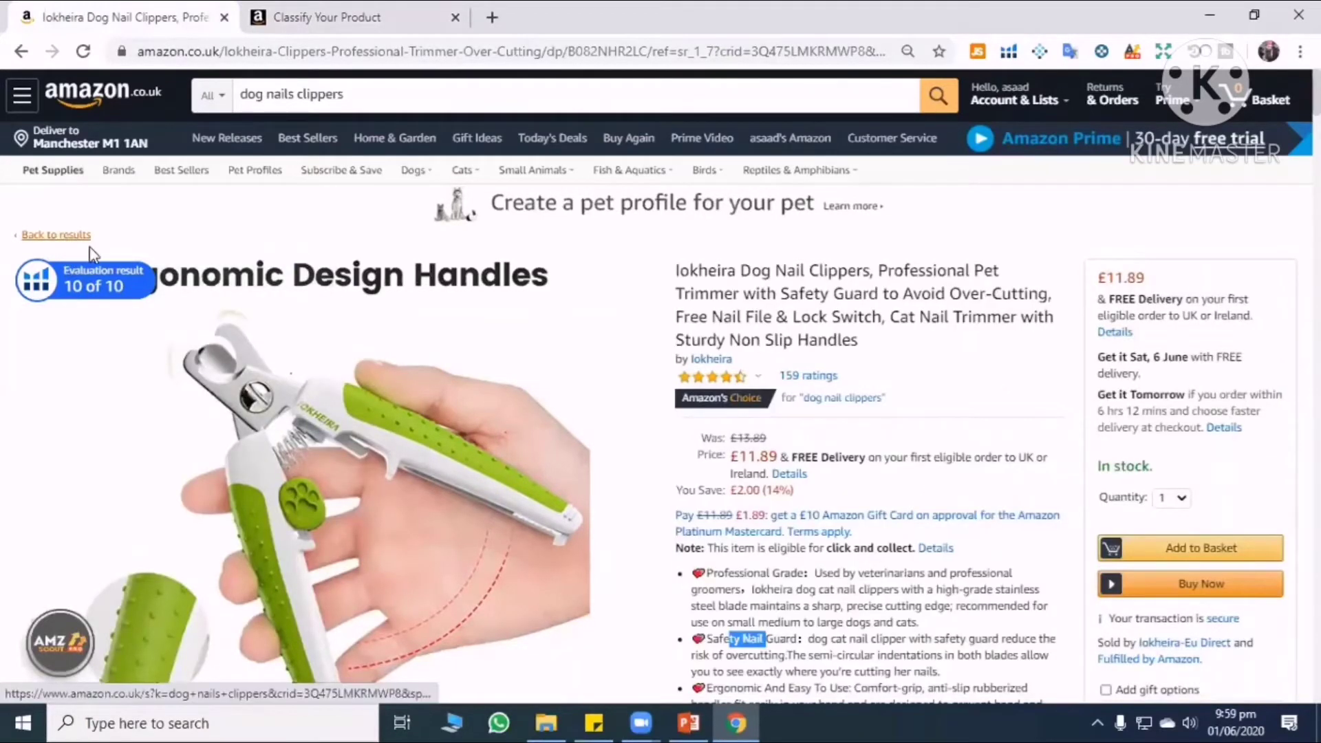
left_click(592, 50)
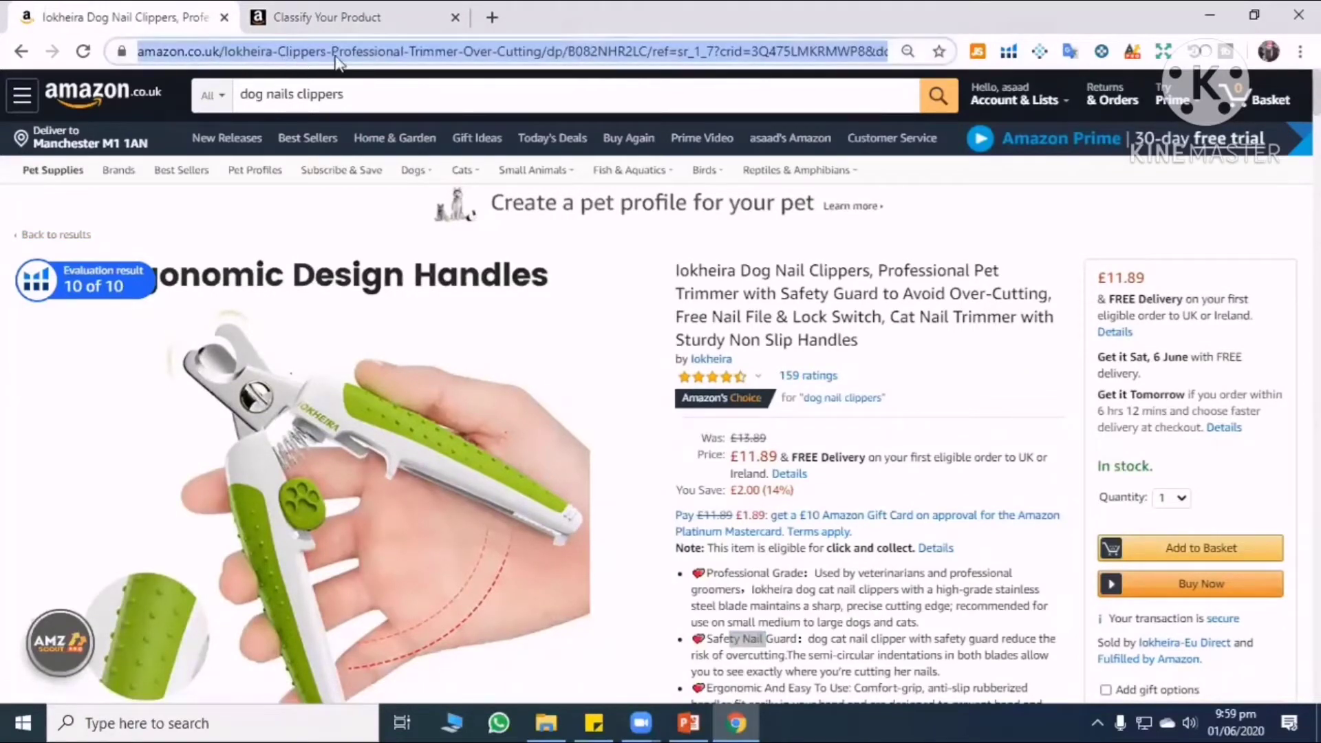
left_click(505, 49)
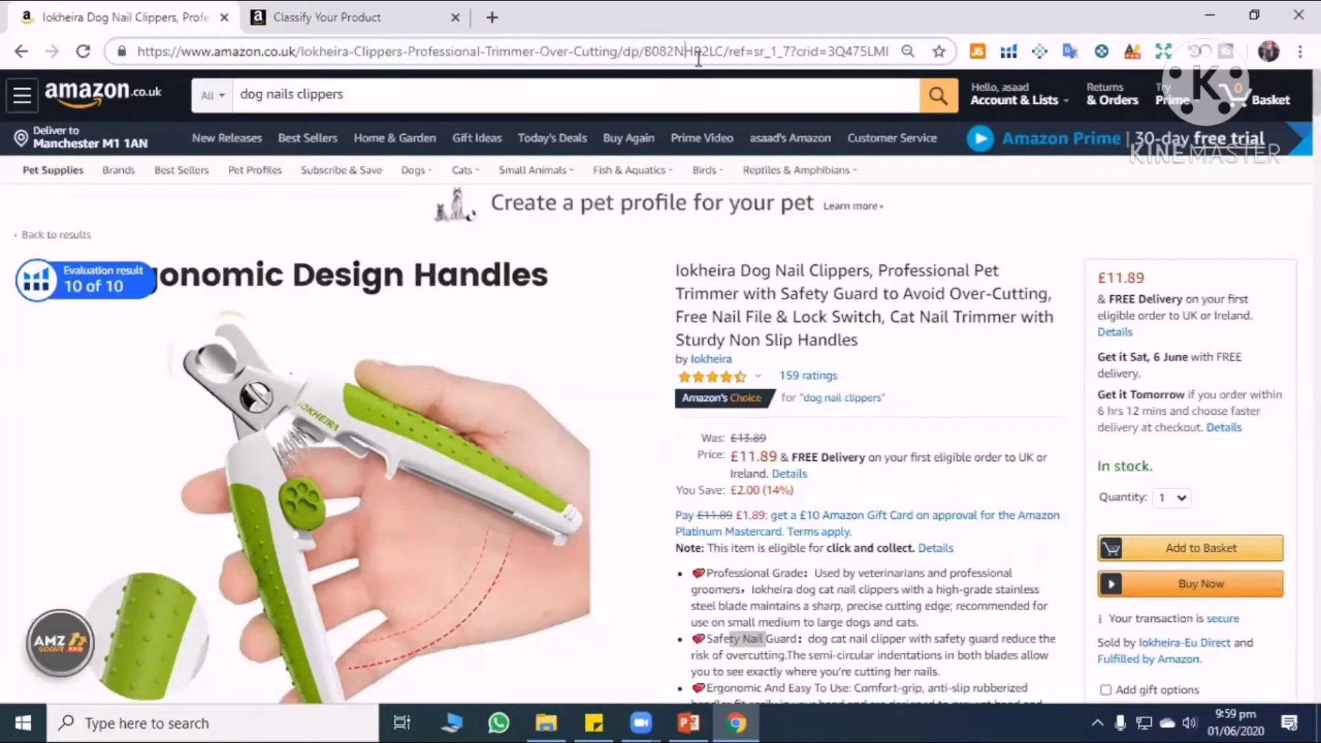
double_click(663, 49)
left_click(666, 51)
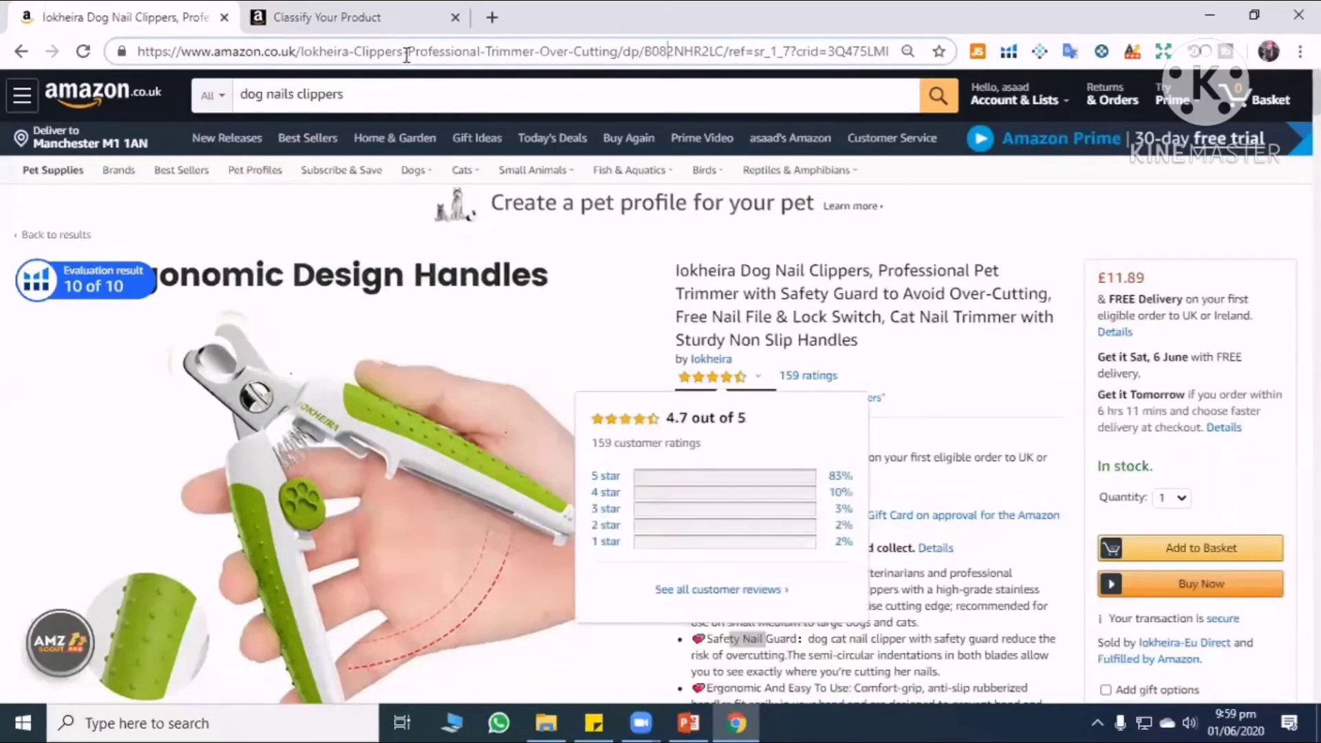
double_click(635, 51)
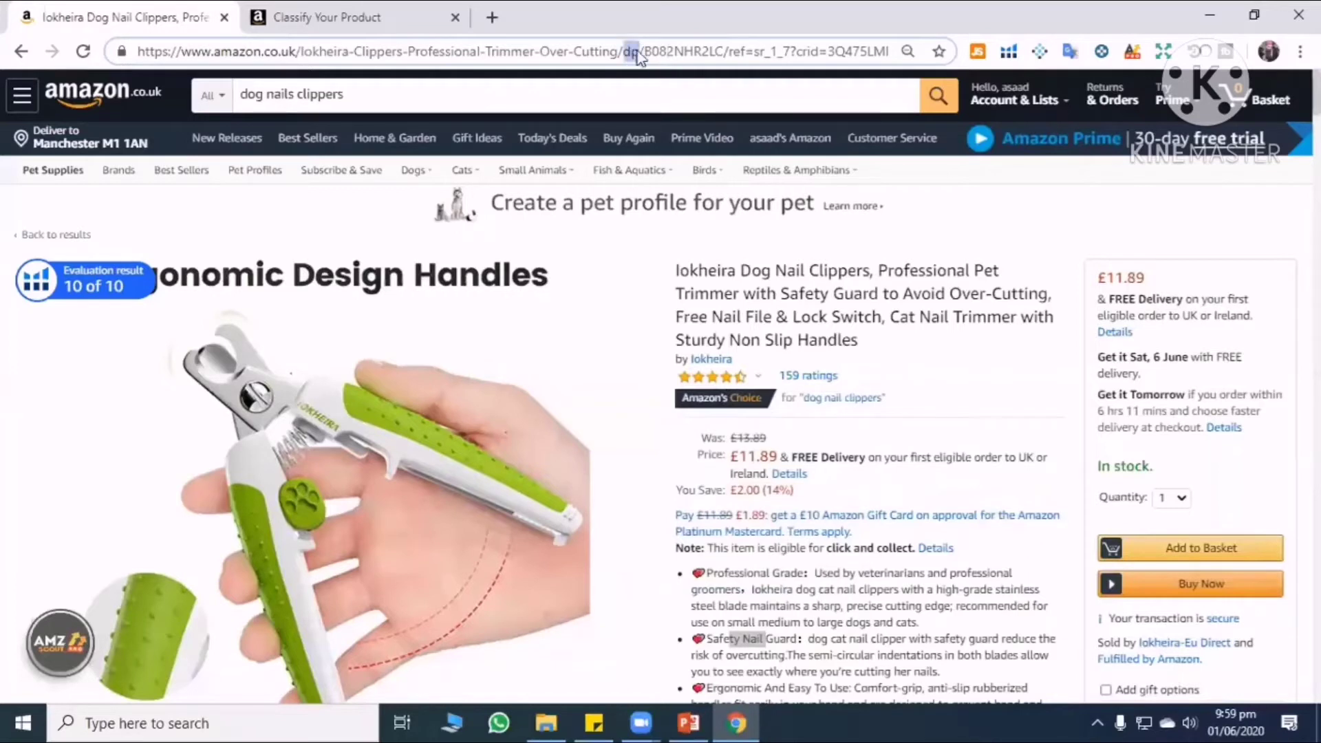
left_click(686, 52)
double_click(689, 52)
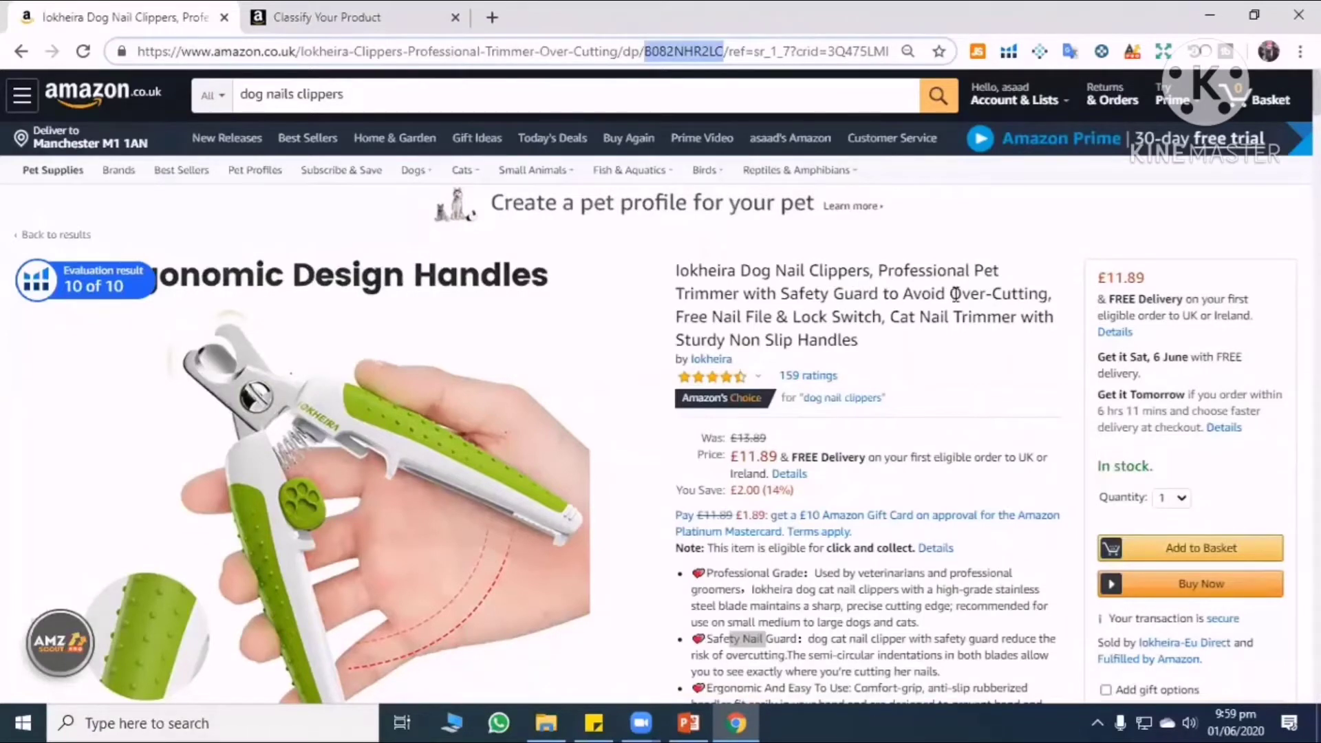
left_click(674, 53)
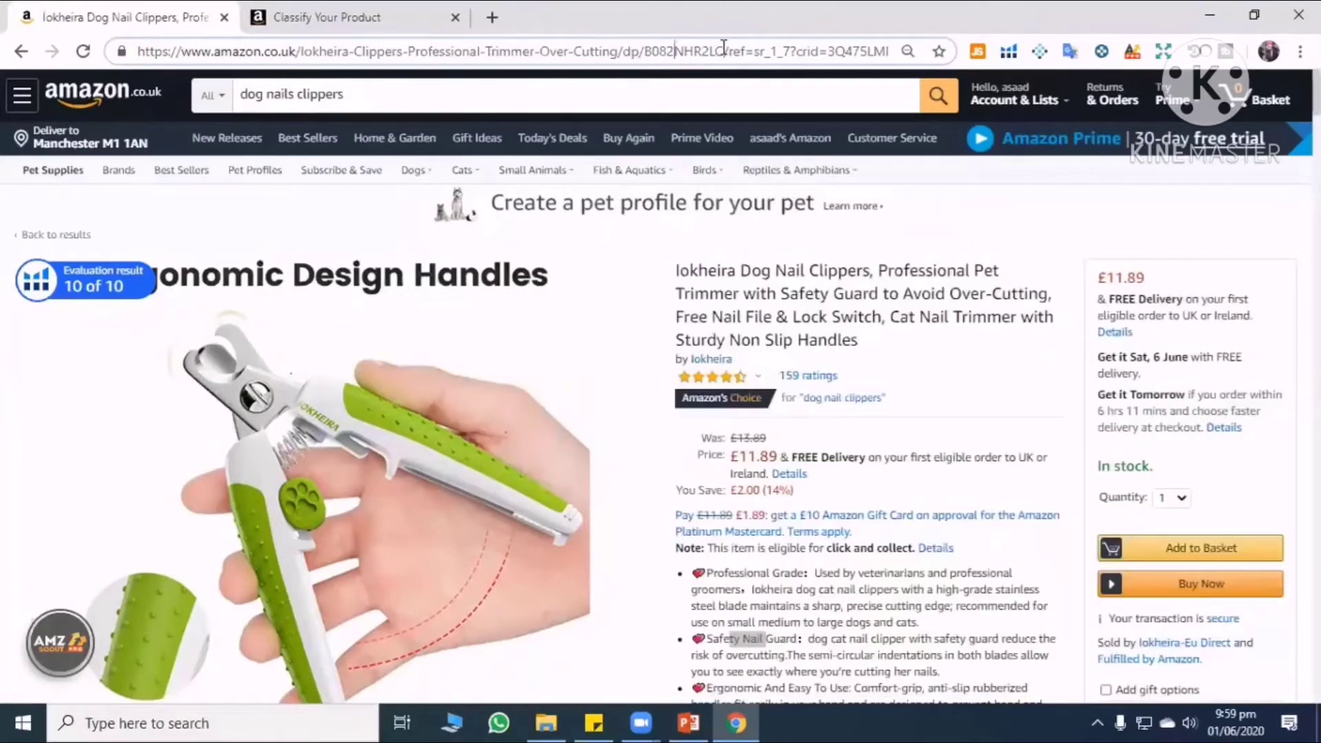
left_click_drag(726, 51, 1012, 90)
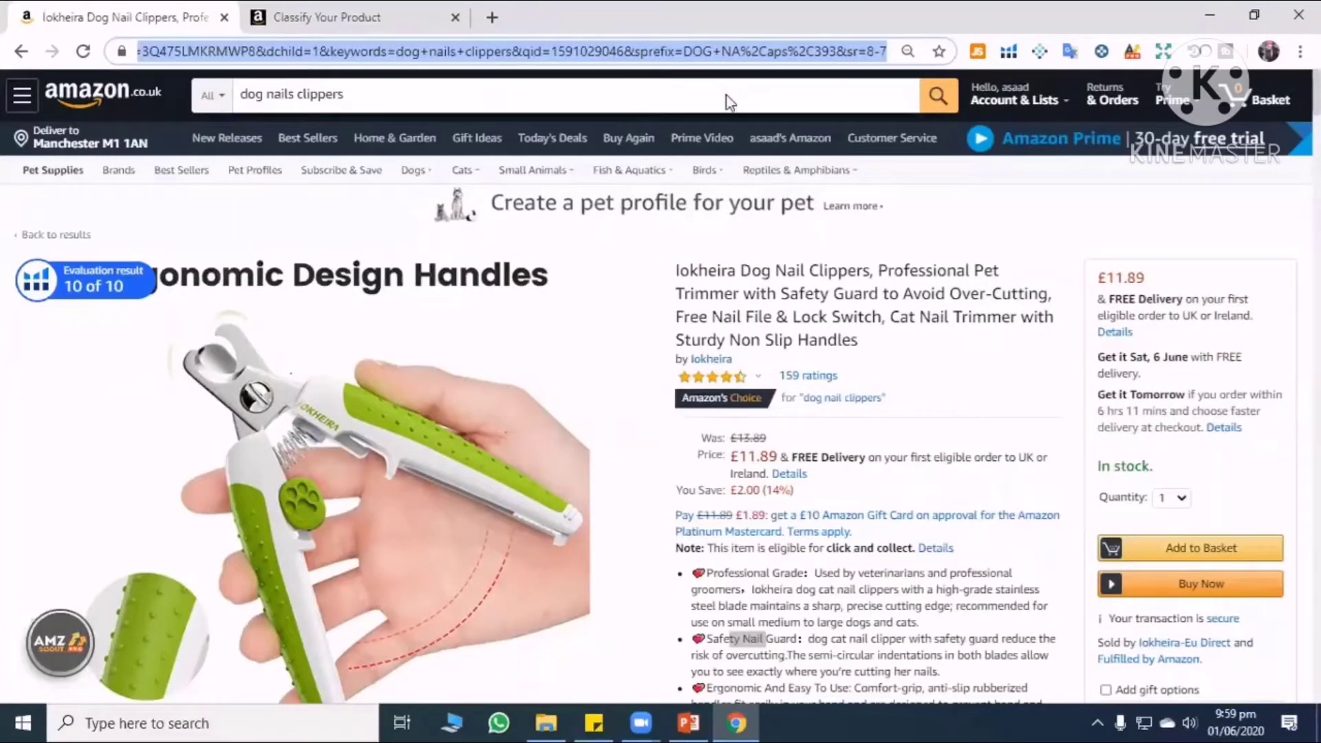
key("BackSpace")
key("Return")
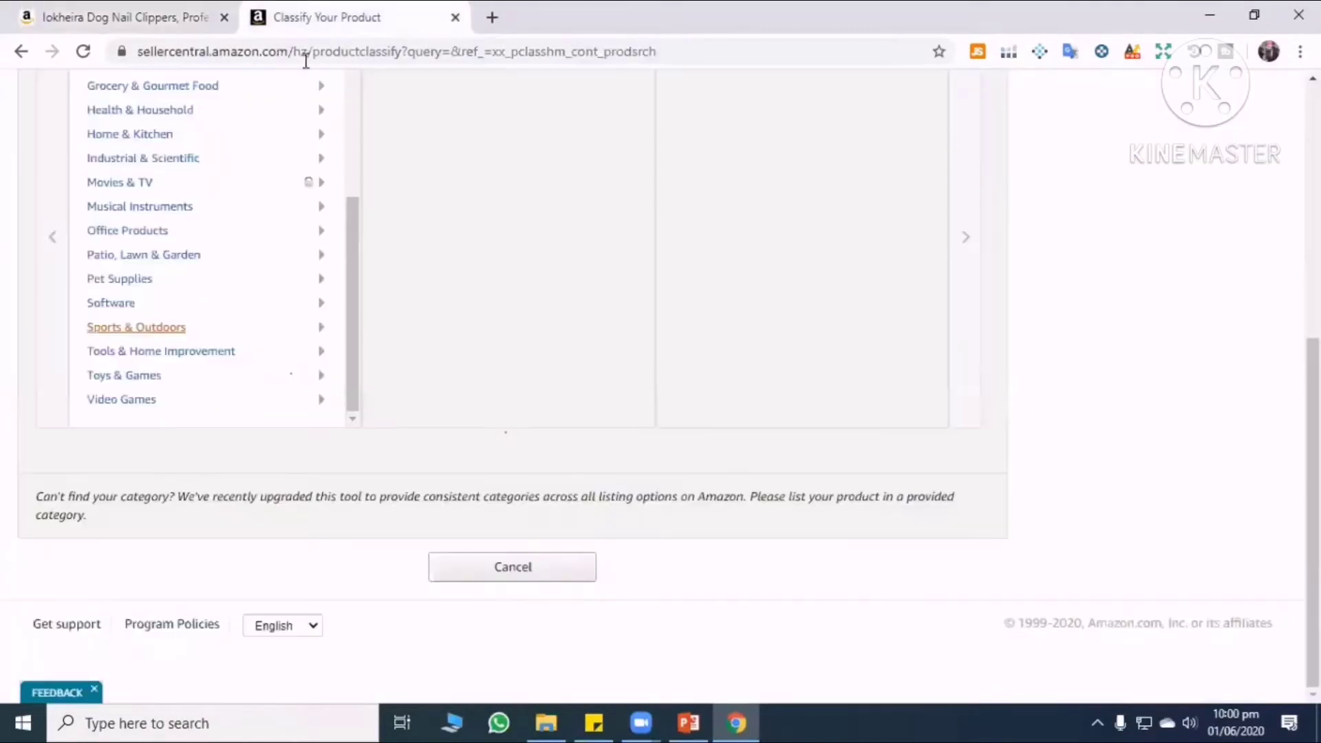
Choose Pet Supplies as the product category on the Classify page.
left_click(317, 17)
left_click(144, 285)
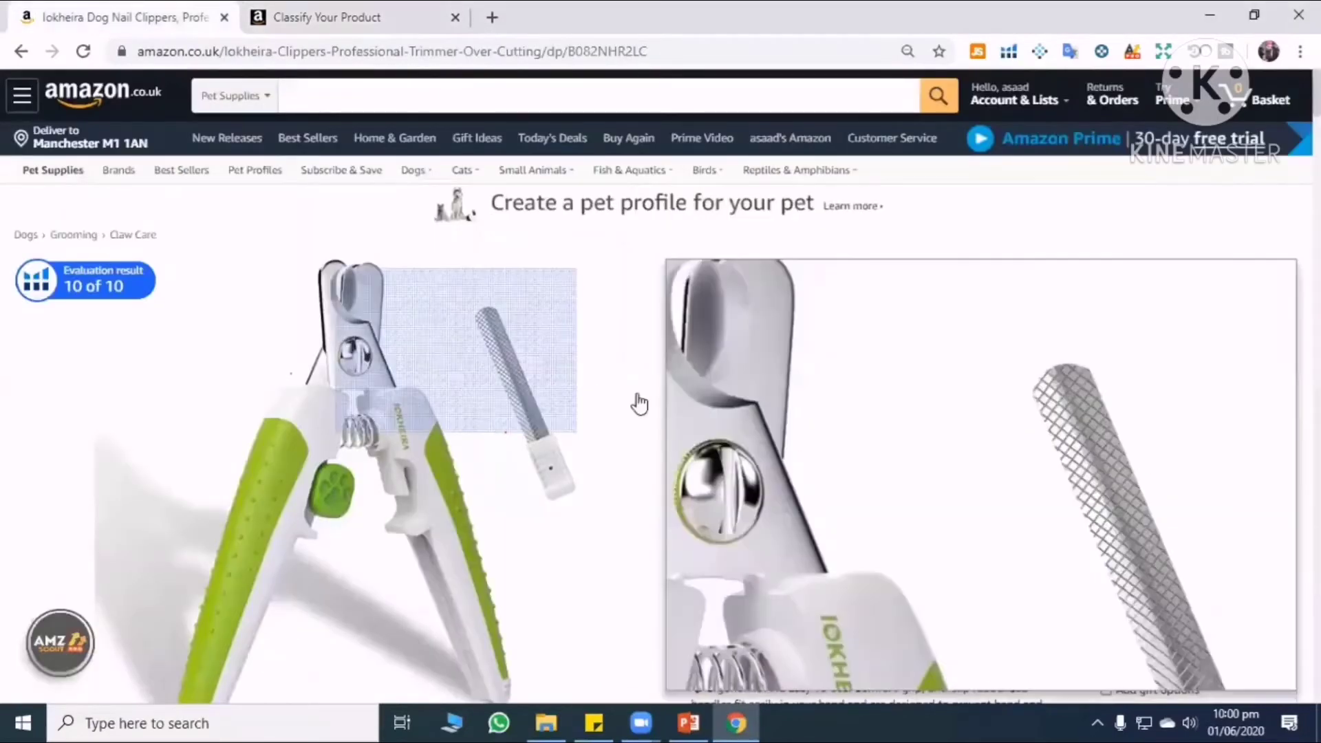
scroll(795, 377, "down", 7)
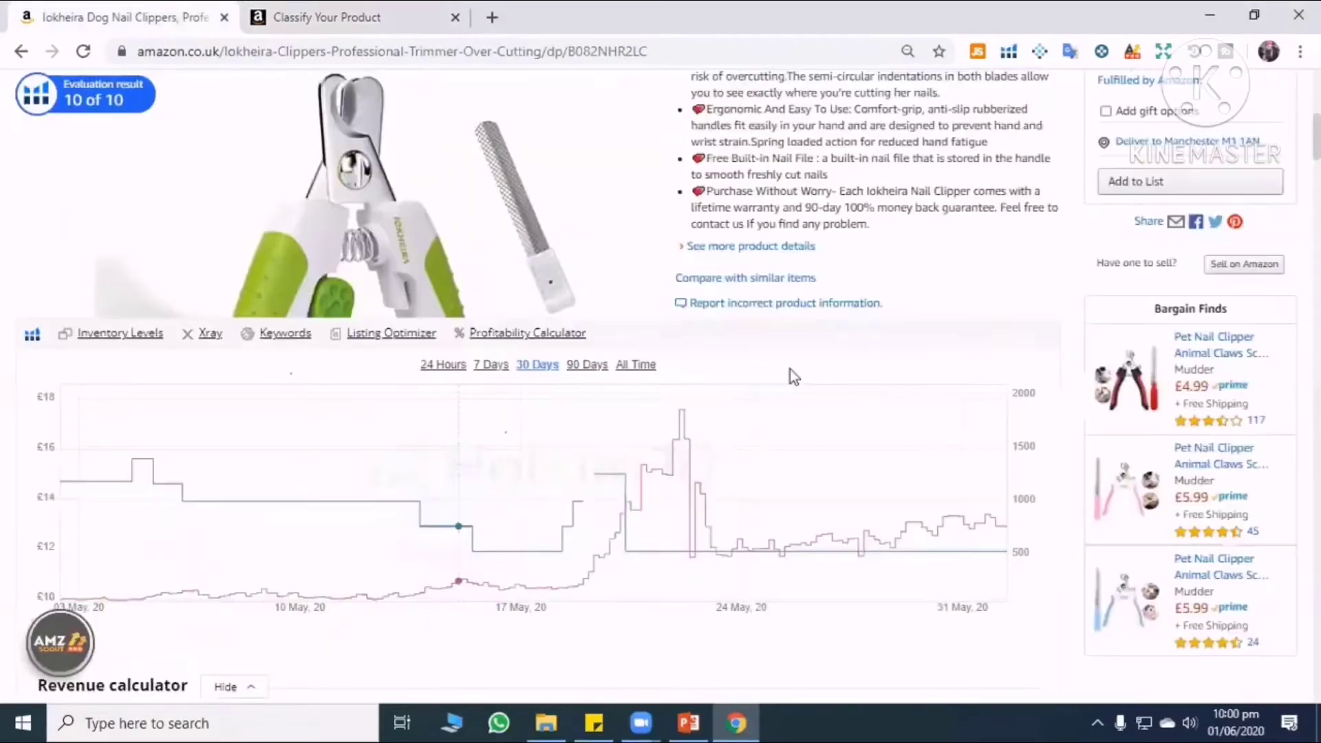
scroll(454, 406, "up", 10)
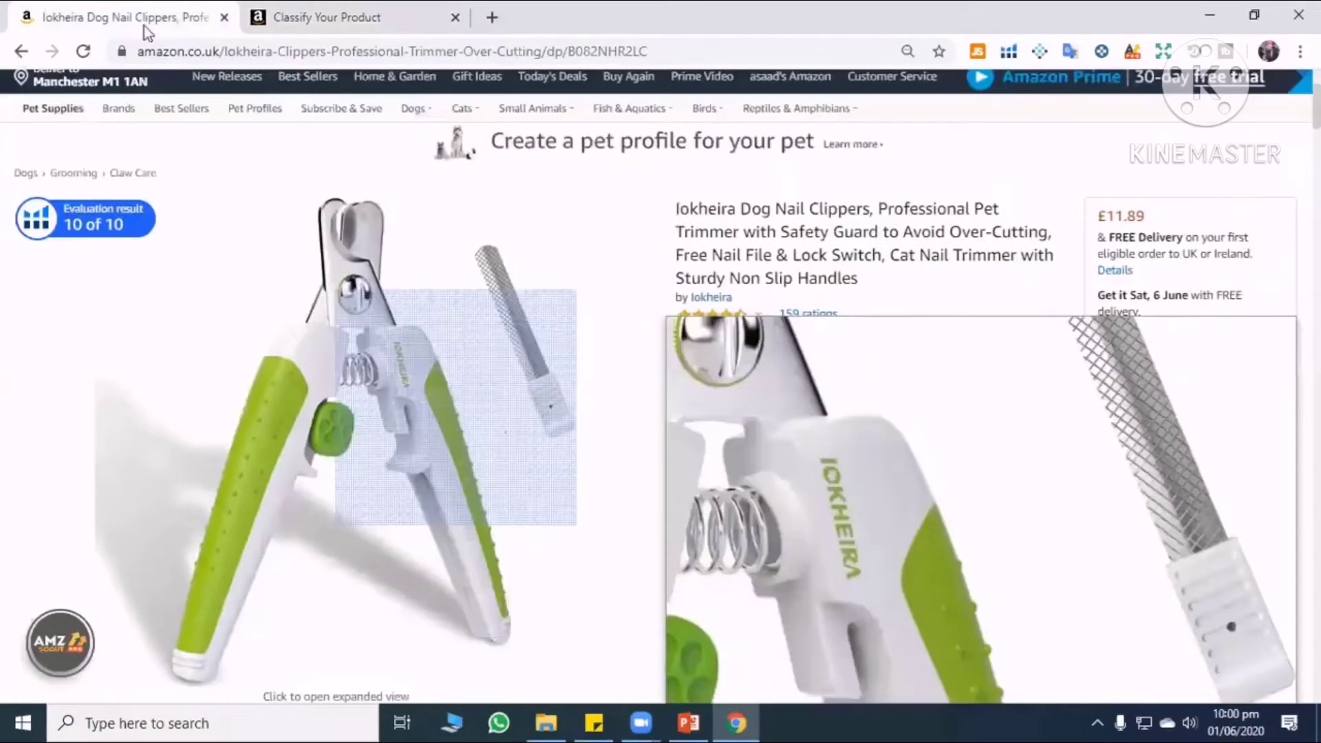
Move between the category browser and the competitor's page, ending on the Iokheira clipper page.
key("ctrl+Tab")
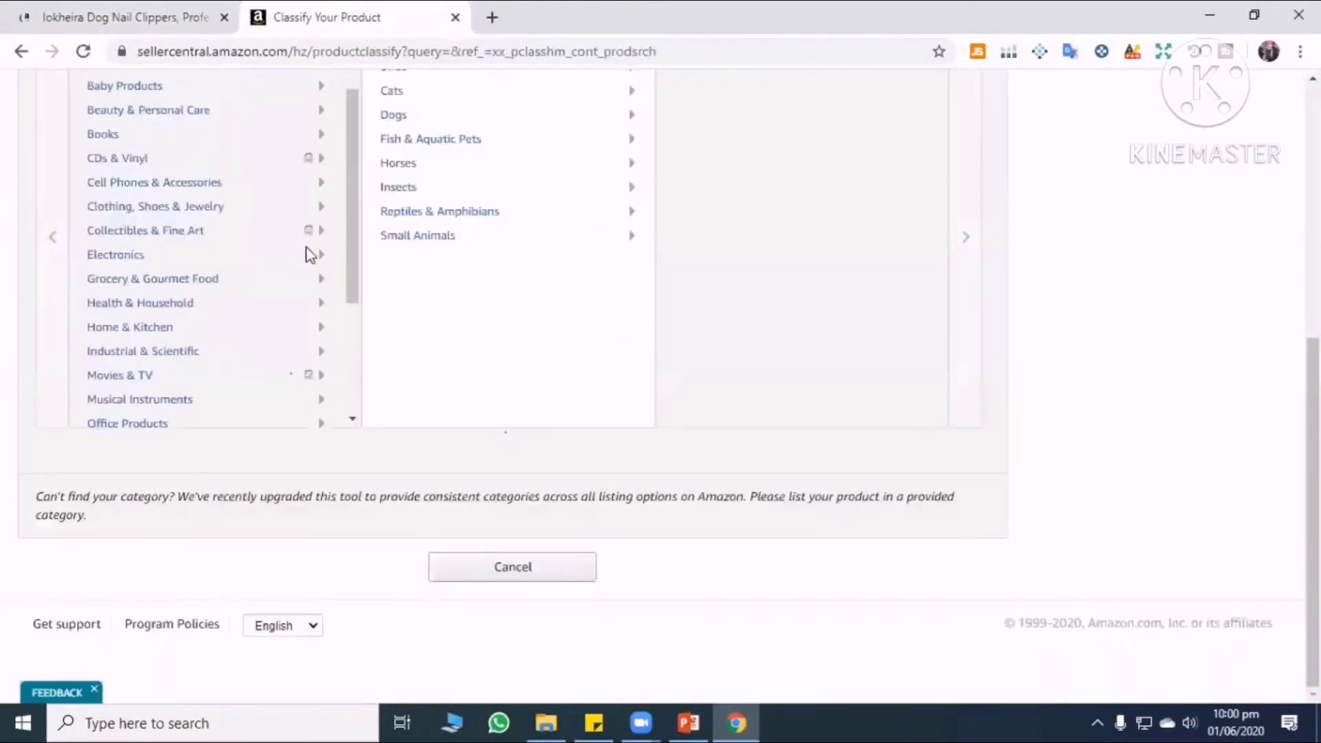
scroll(289, 248, "down", 3)
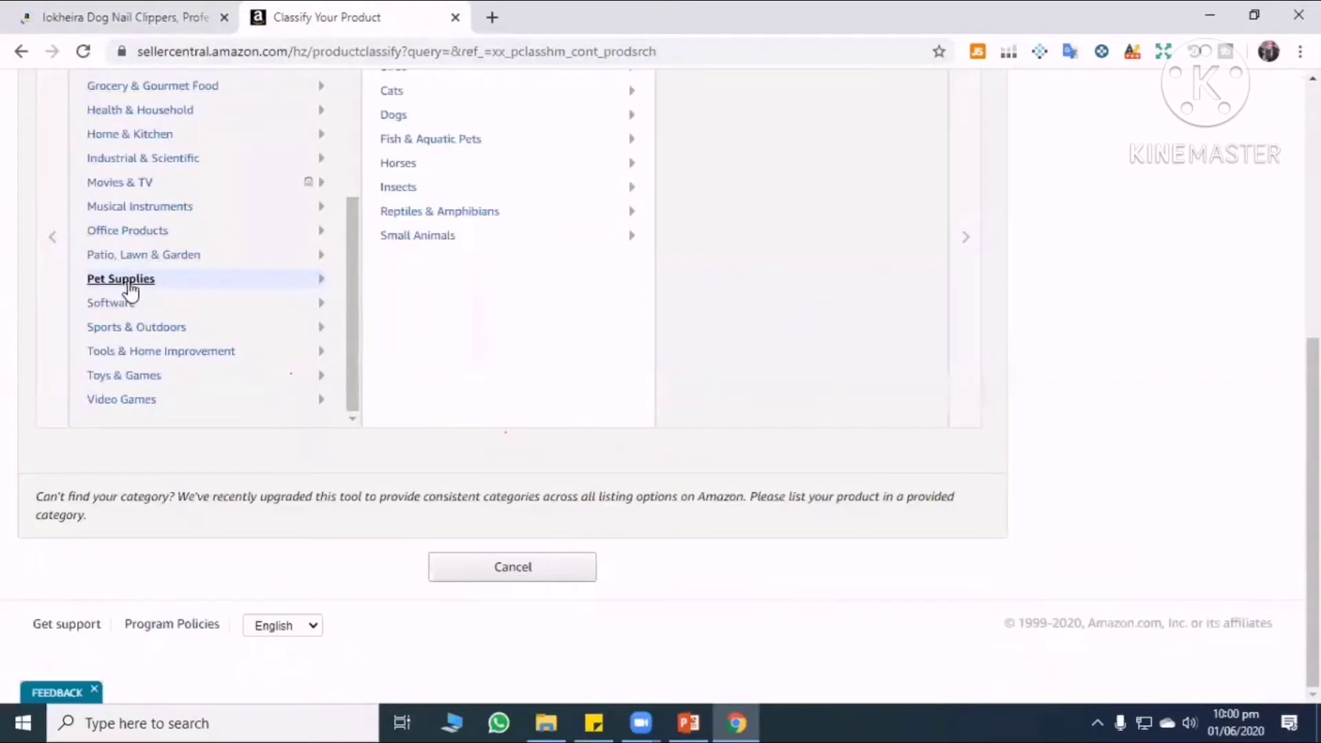
left_click(122, 15)
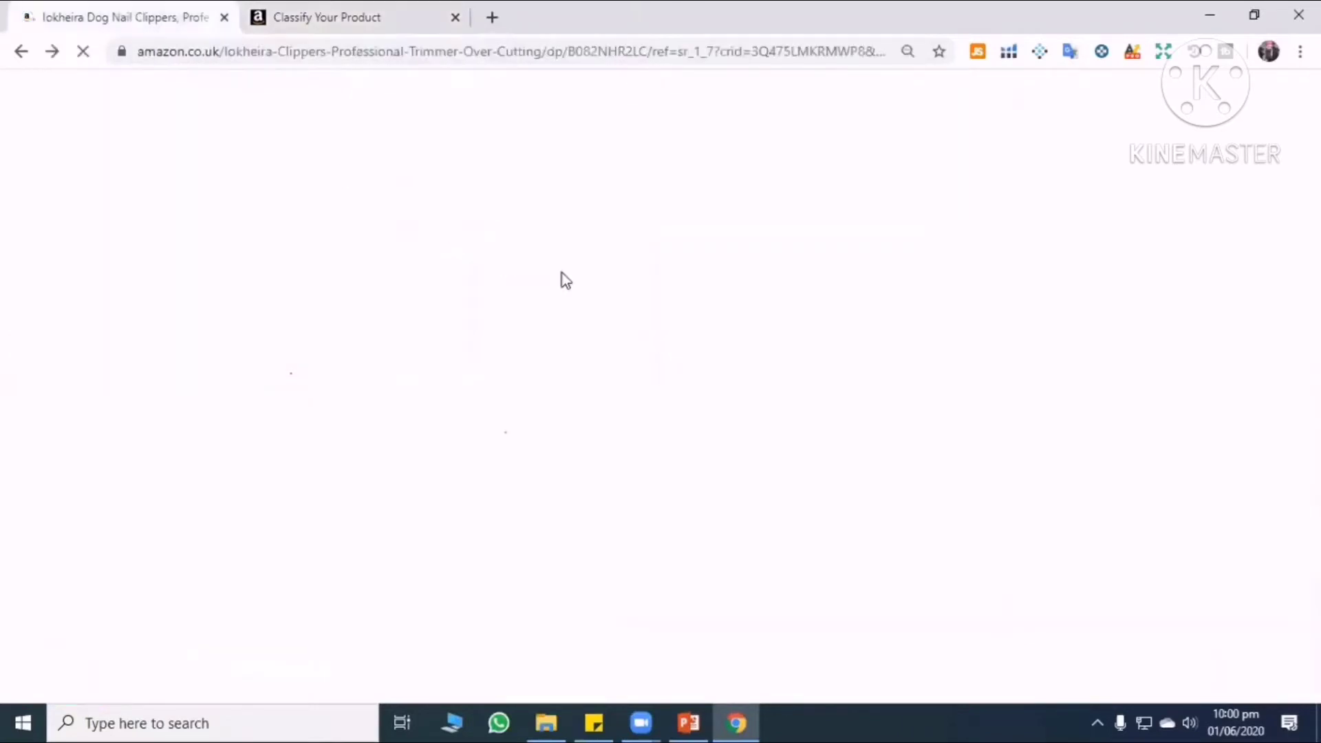
left_click(267, 22)
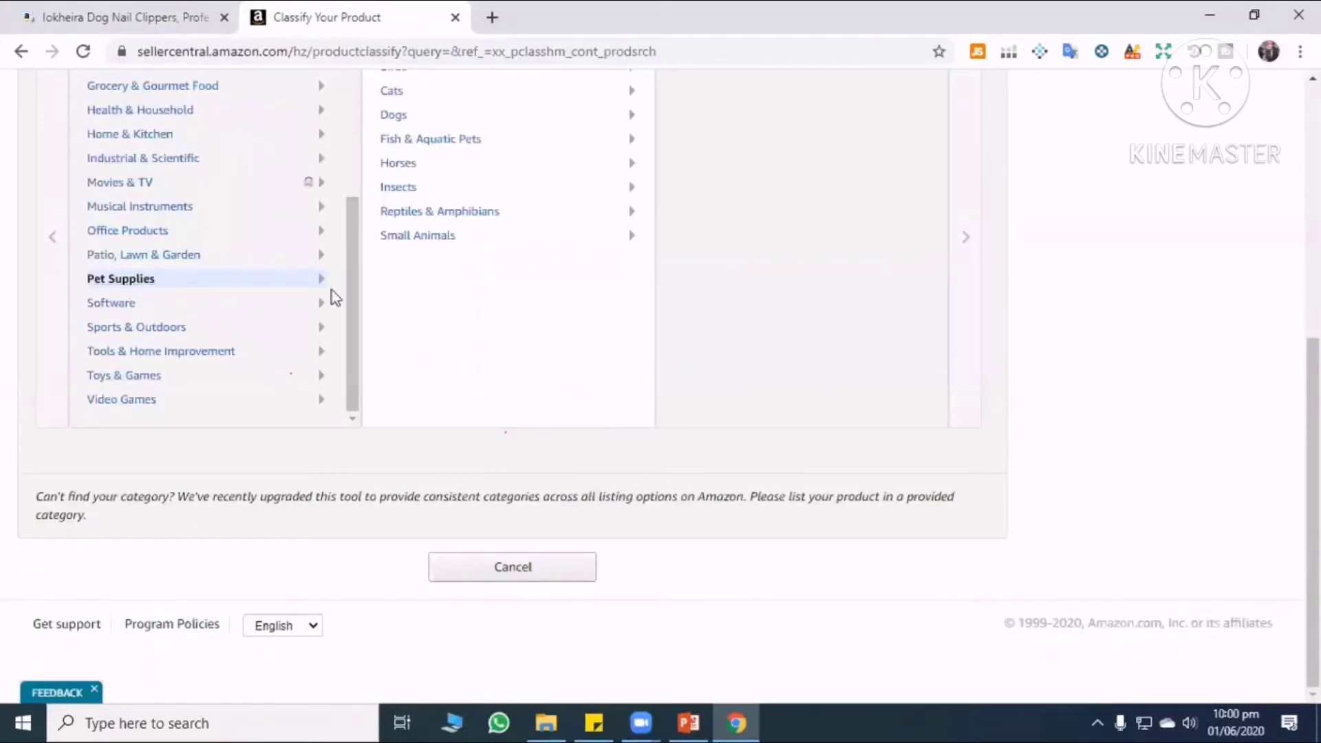
scroll(333, 296, "up", 3)
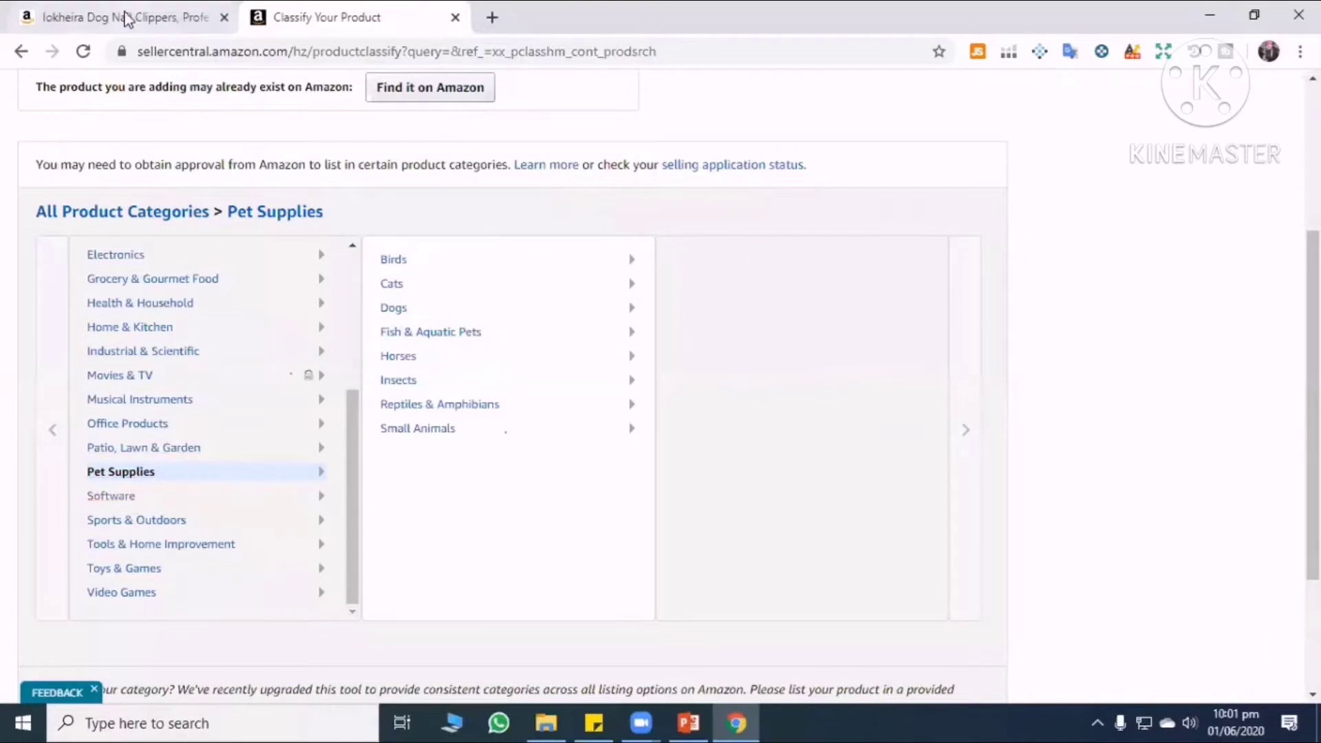
key("ctrl+shift+Tab")
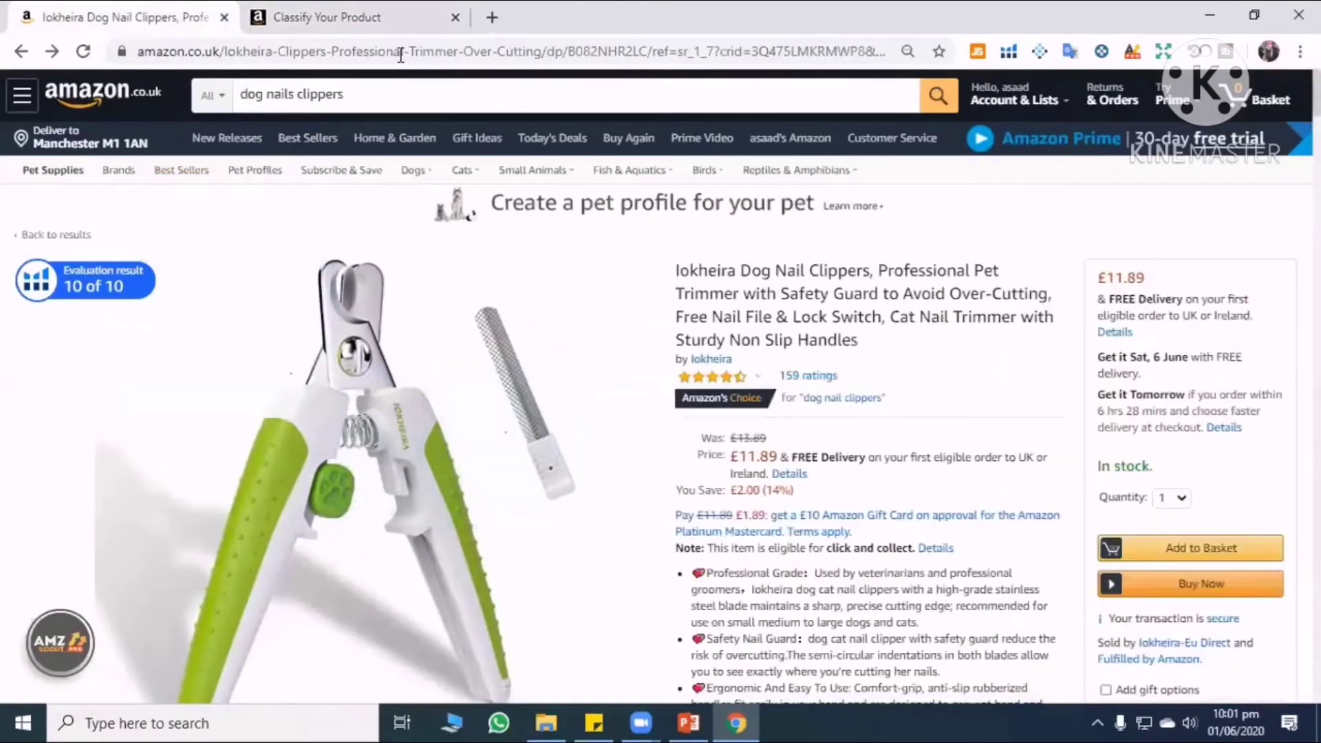
Delete the ref= tail after B082NHR2LC from the URL, reload, and return to the Classify page.
left_click(436, 51)
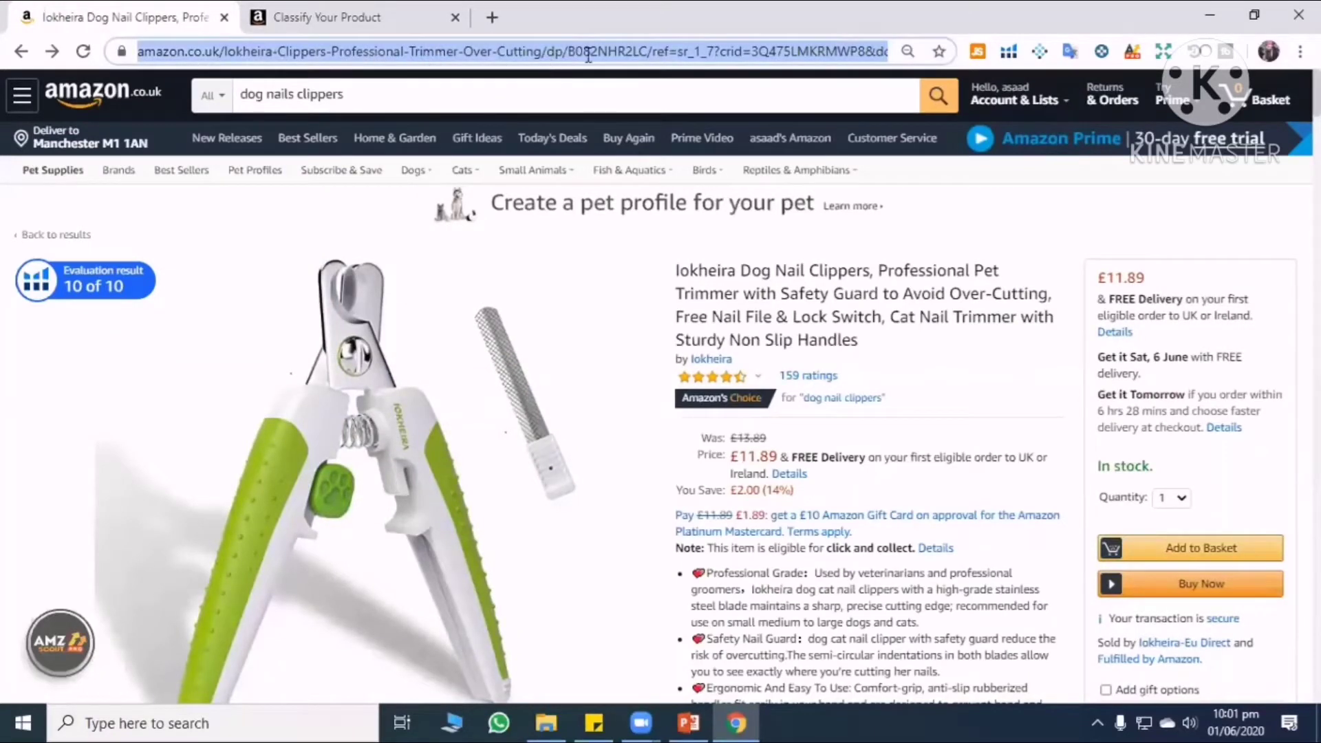
left_click(625, 52)
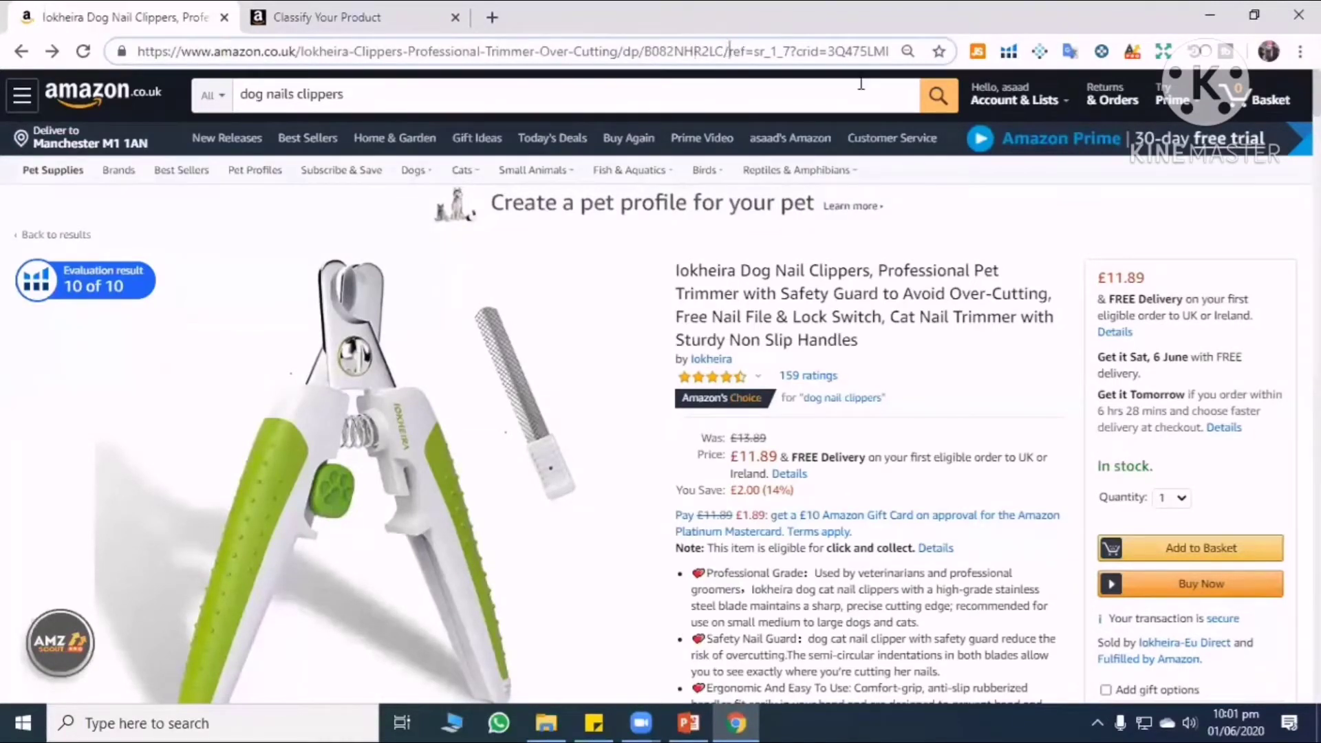
left_click_drag(860, 84, 1011, 86)
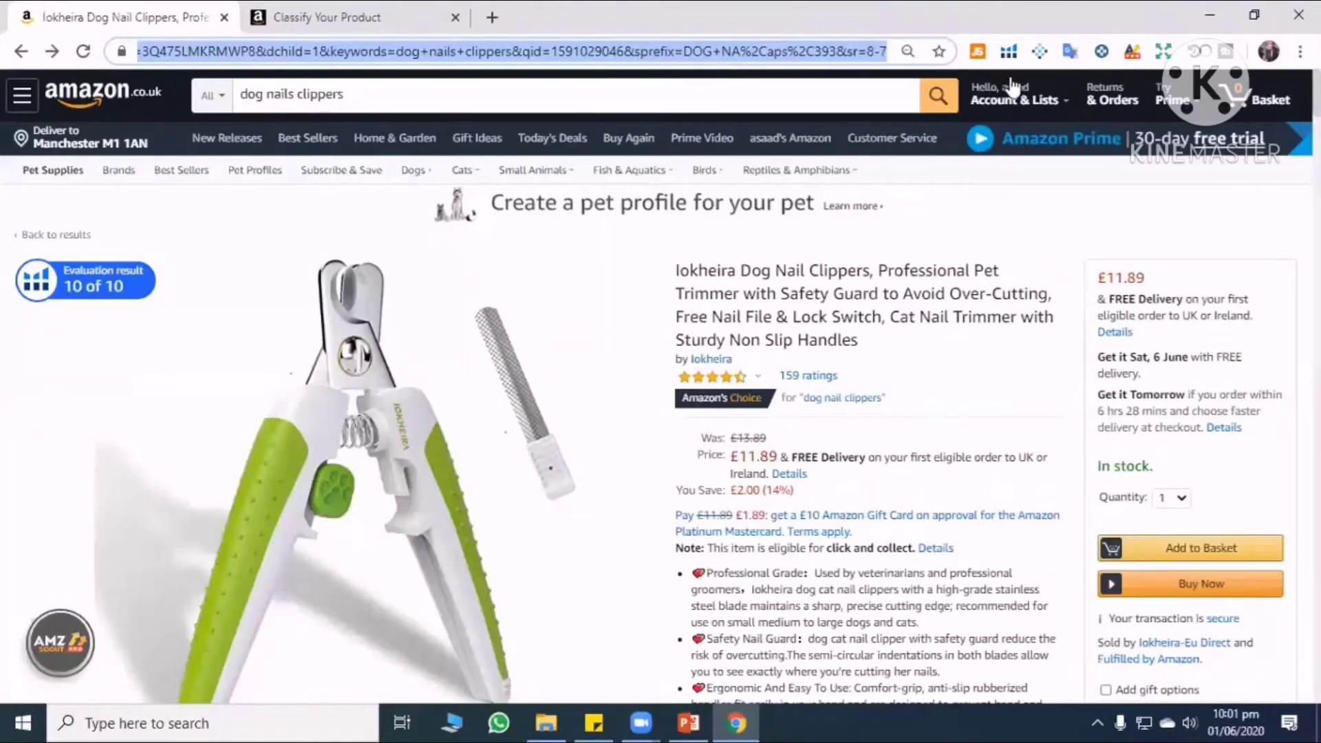
mouse_move(1012, 86)
key("BackSpace")
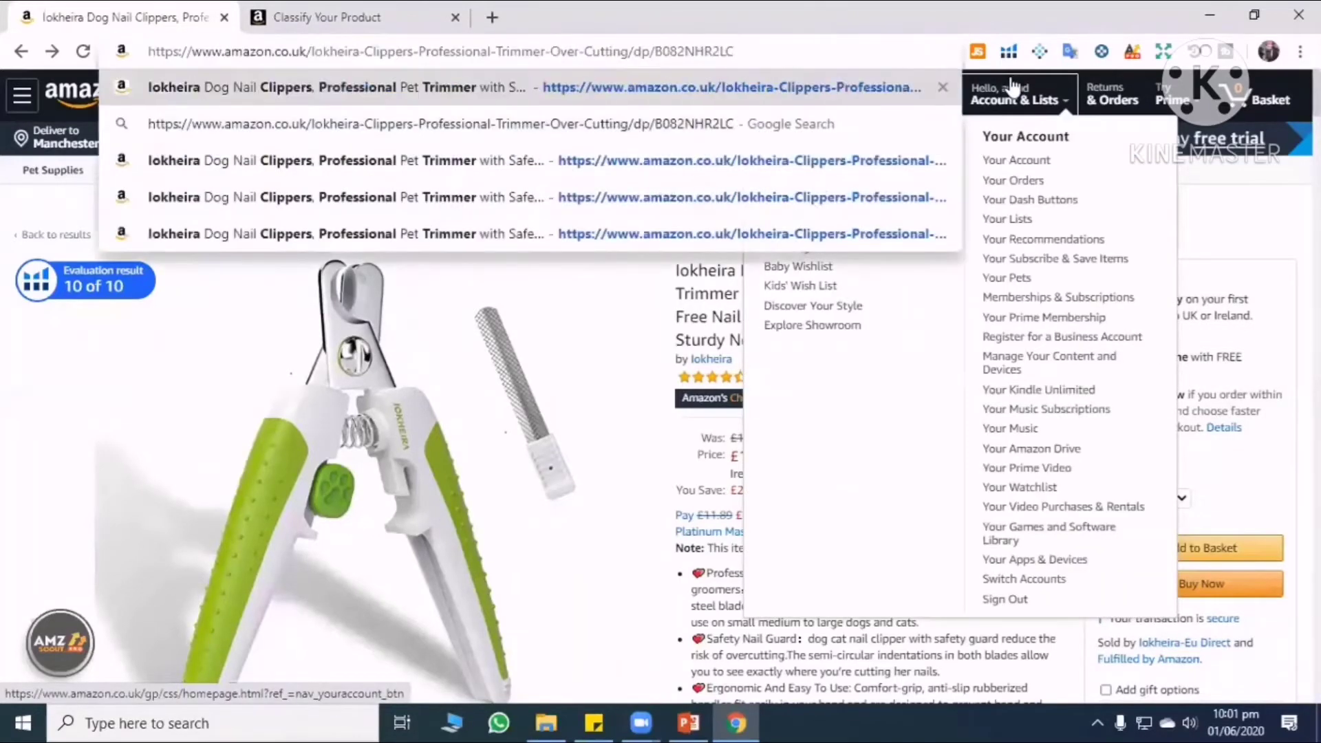
key("Return")
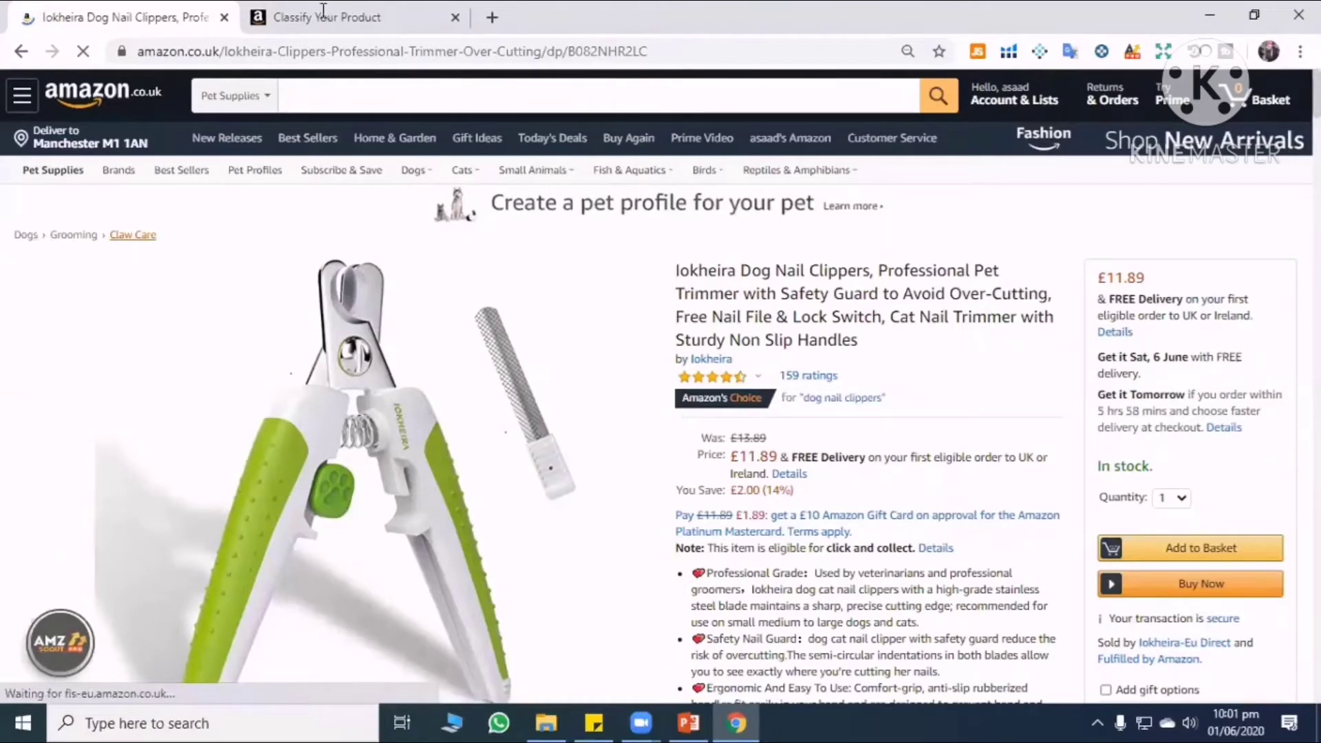
key("ctrl+Tab")
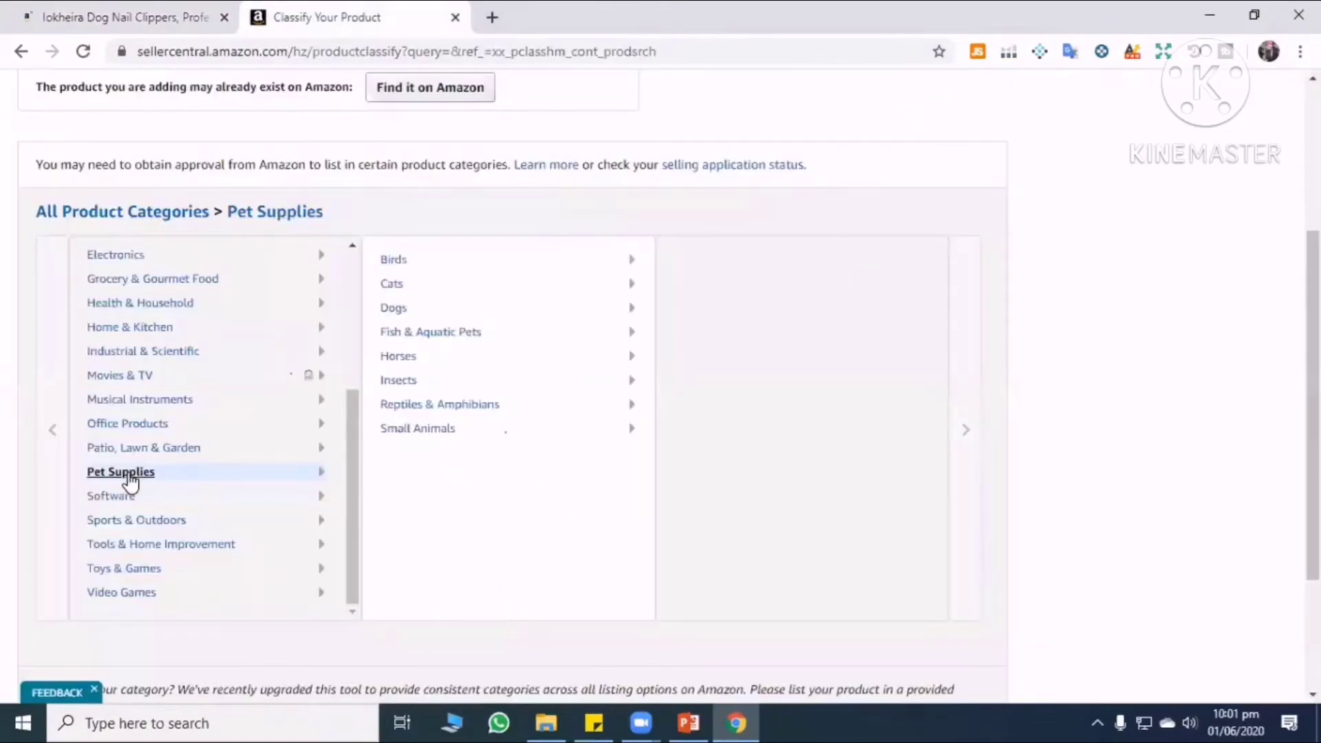
Drill into Dogs › Grooming › Claw Care, checking the competitor's breadcrumb along the way.
left_click(393, 309)
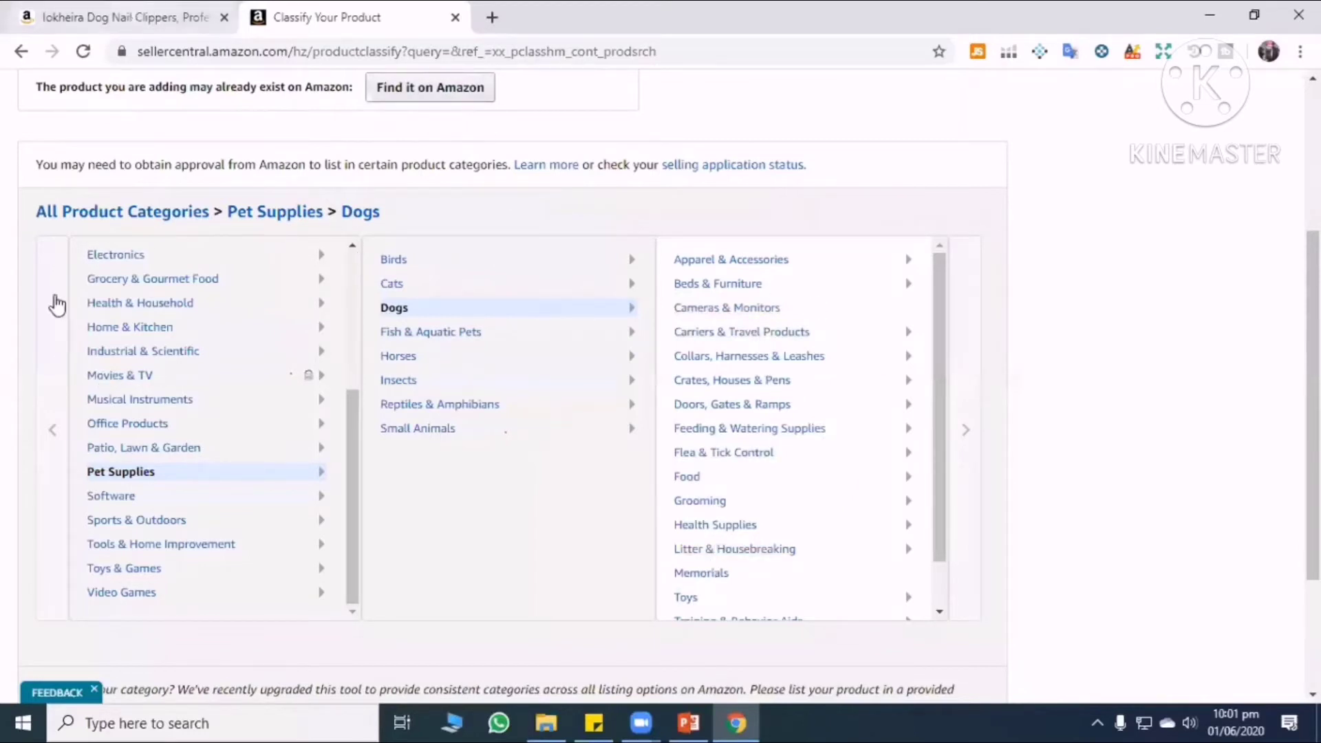
left_click(124, 17)
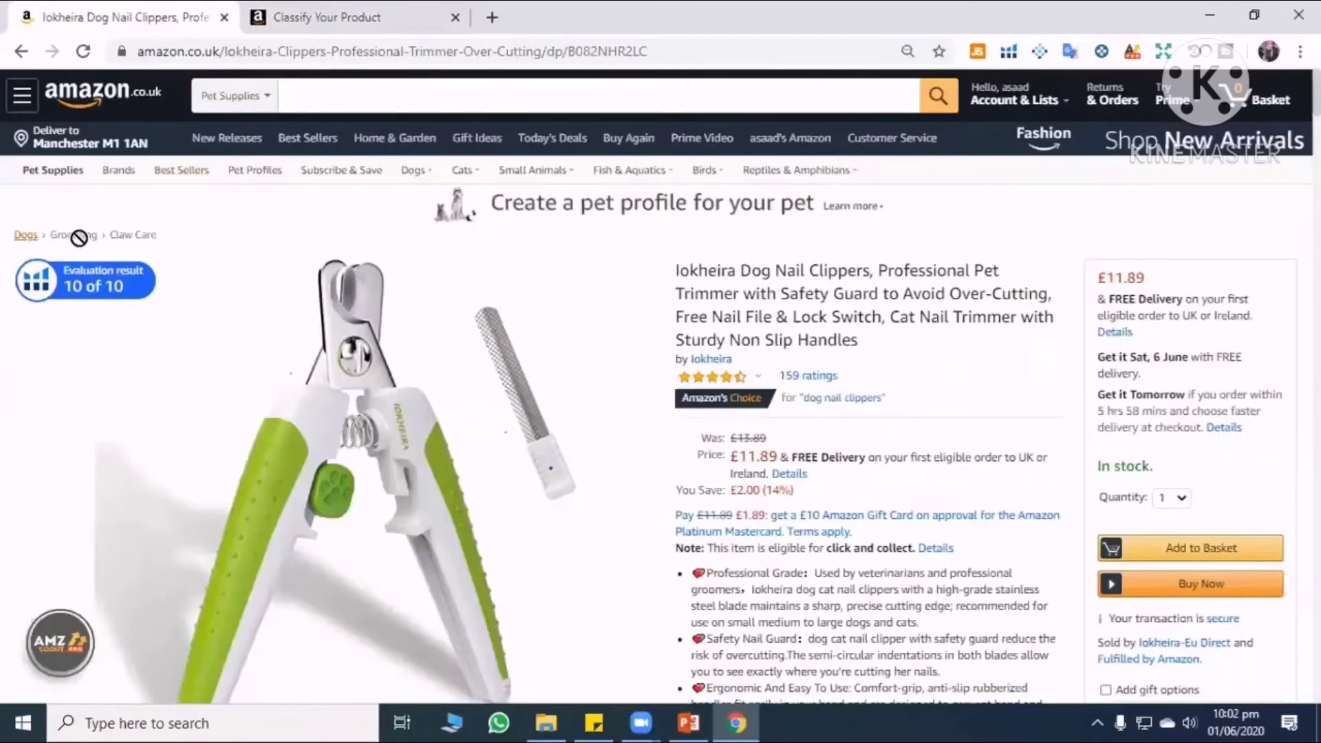
key("ctrl+Tab")
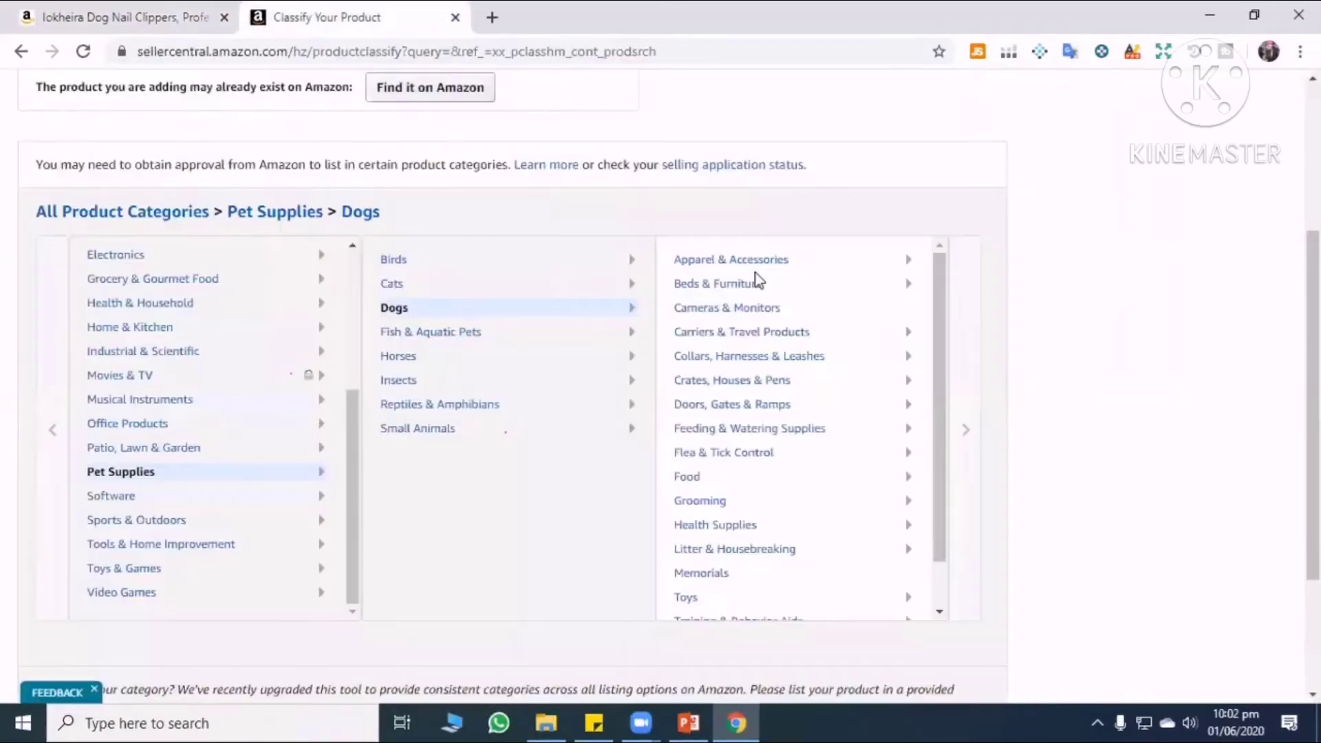
scroll(712, 457, "down", 1)
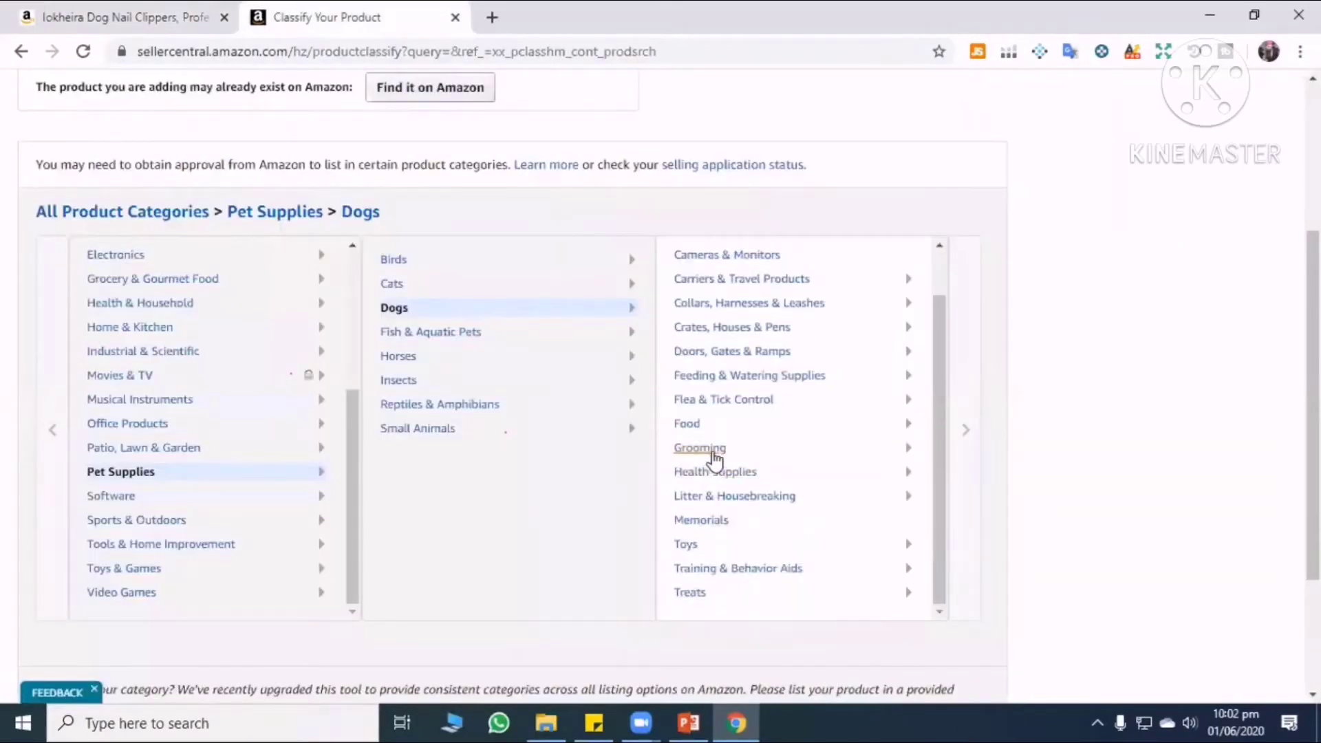
left_click(713, 452)
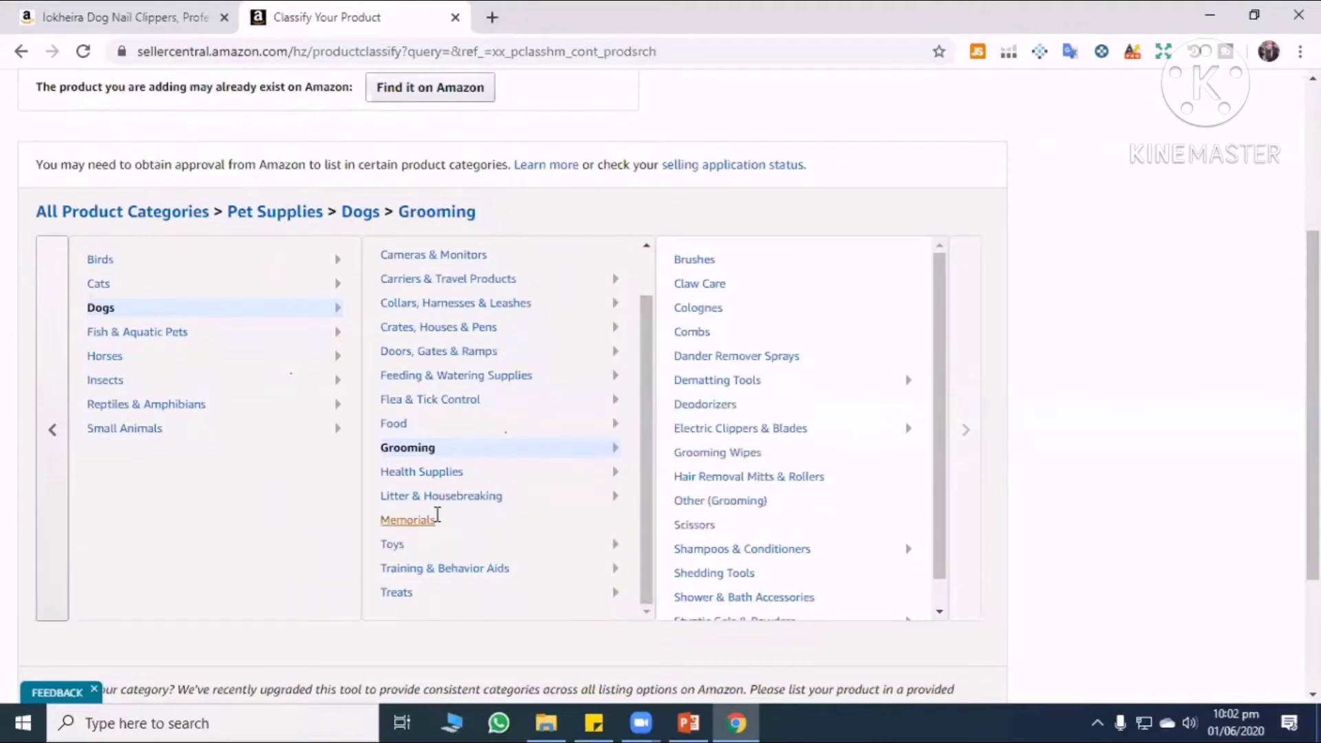
left_click(131, 17)
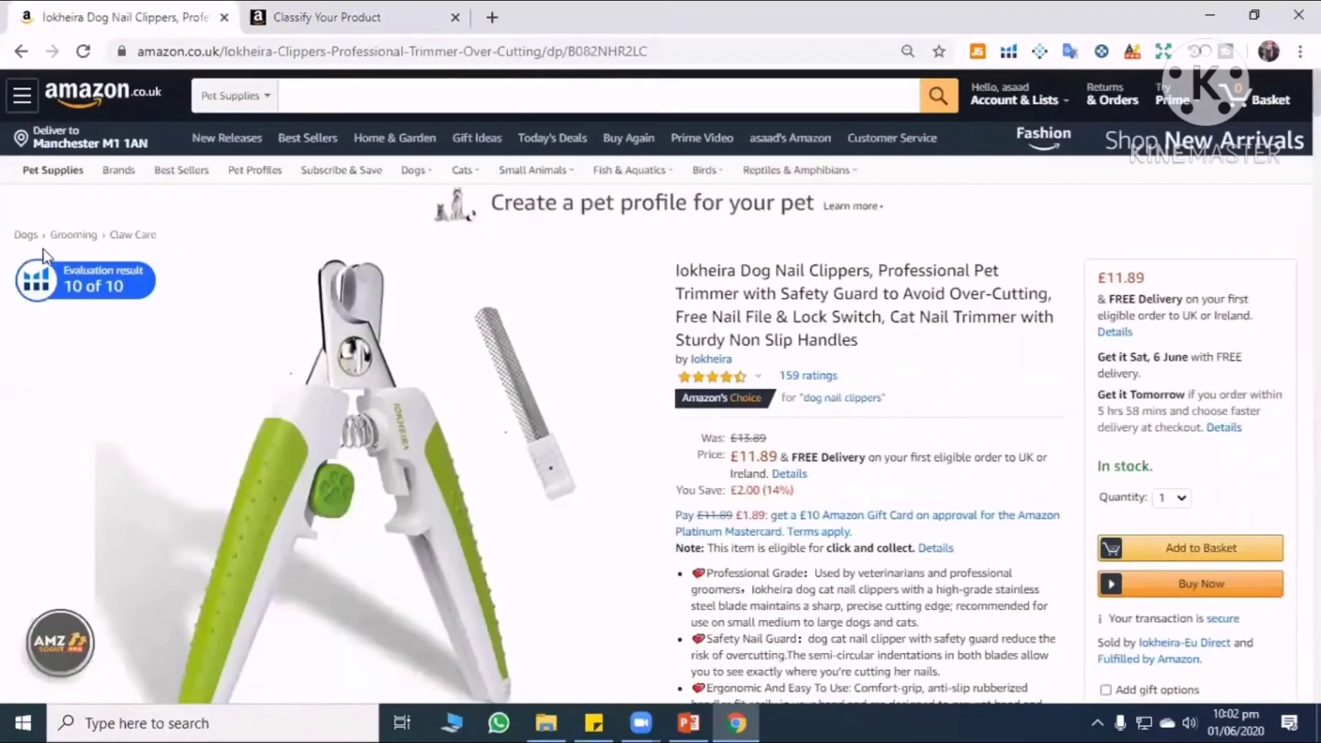
left_click(278, 14)
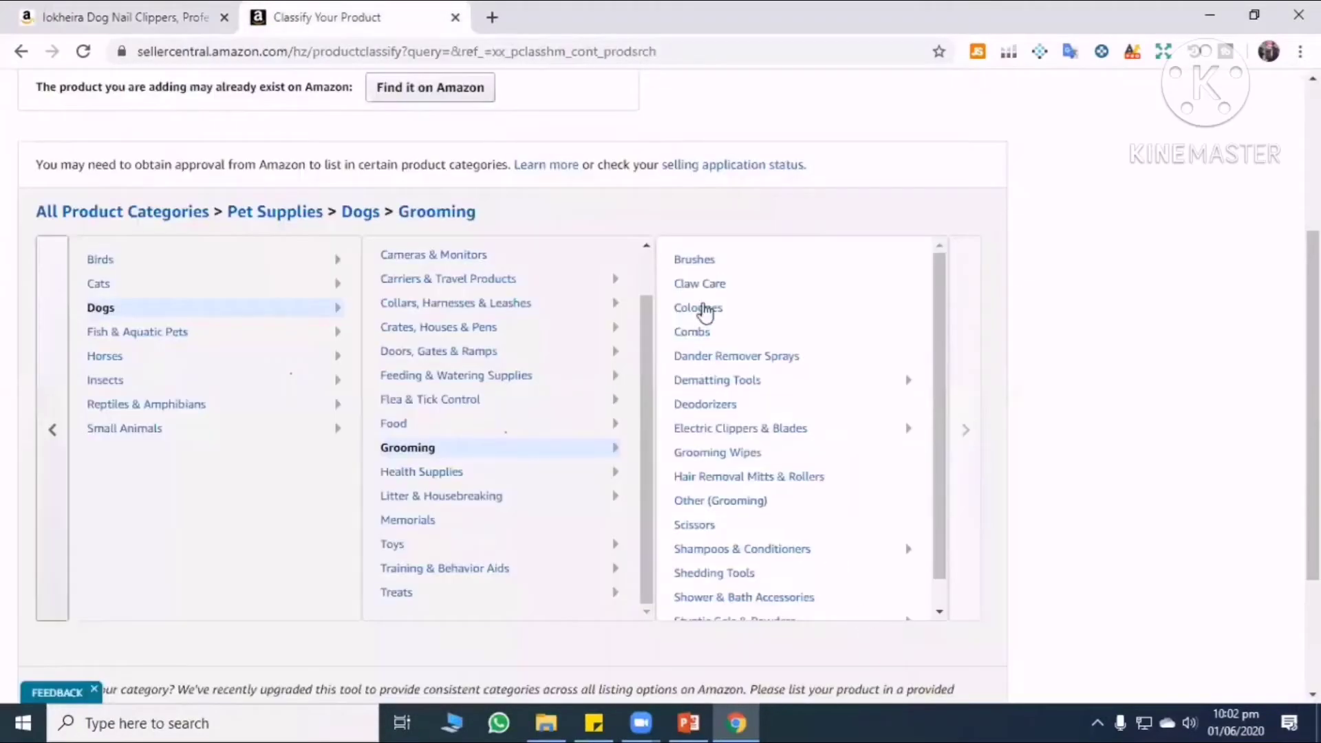
left_click(701, 286)
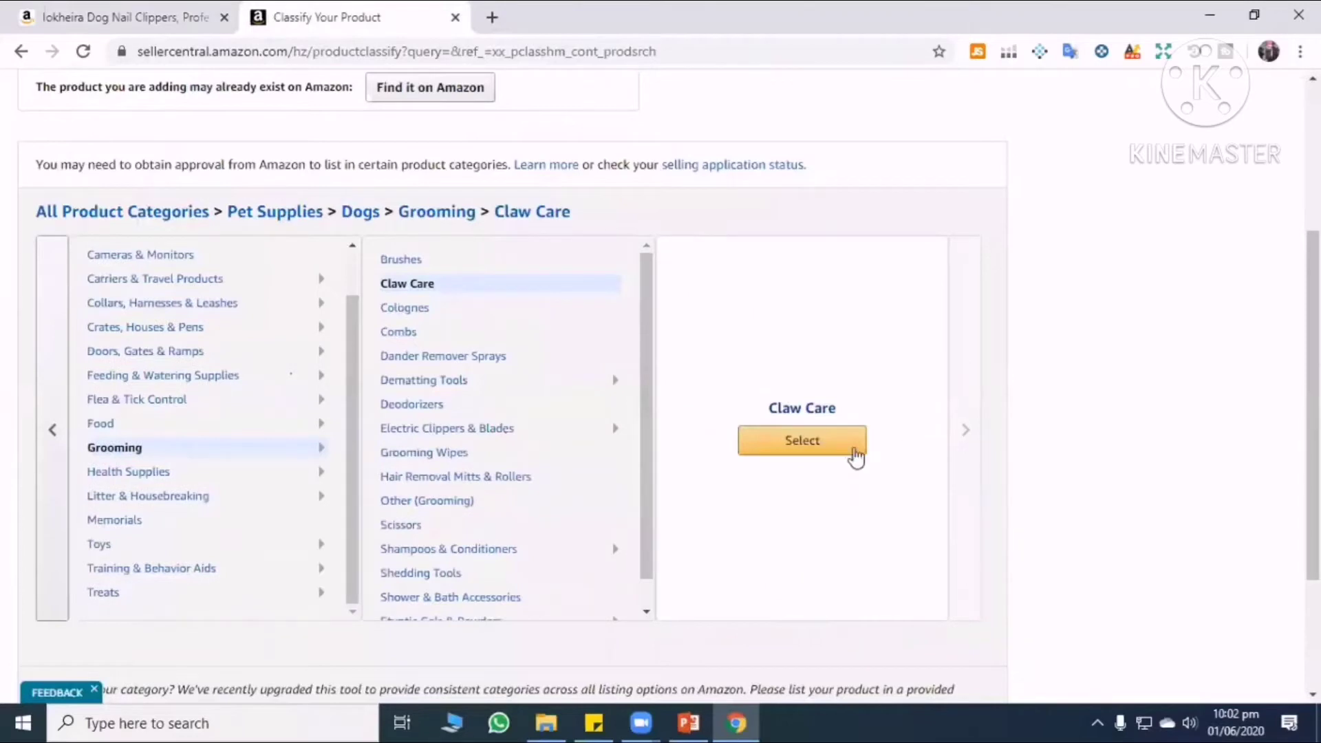
Select Claw Care to open the empty Add a product form, after reviewing the competitor's page.
left_click(815, 451)
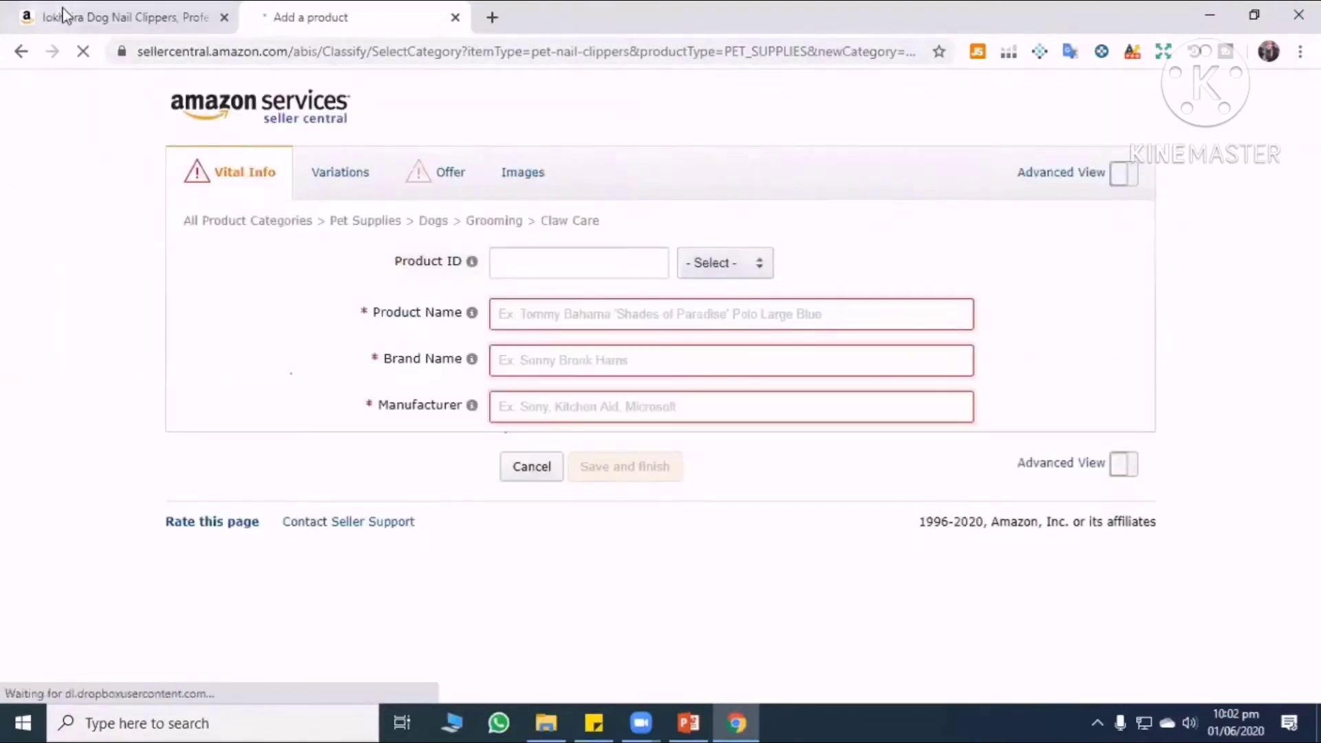
key("ctrl+shift+Tab")
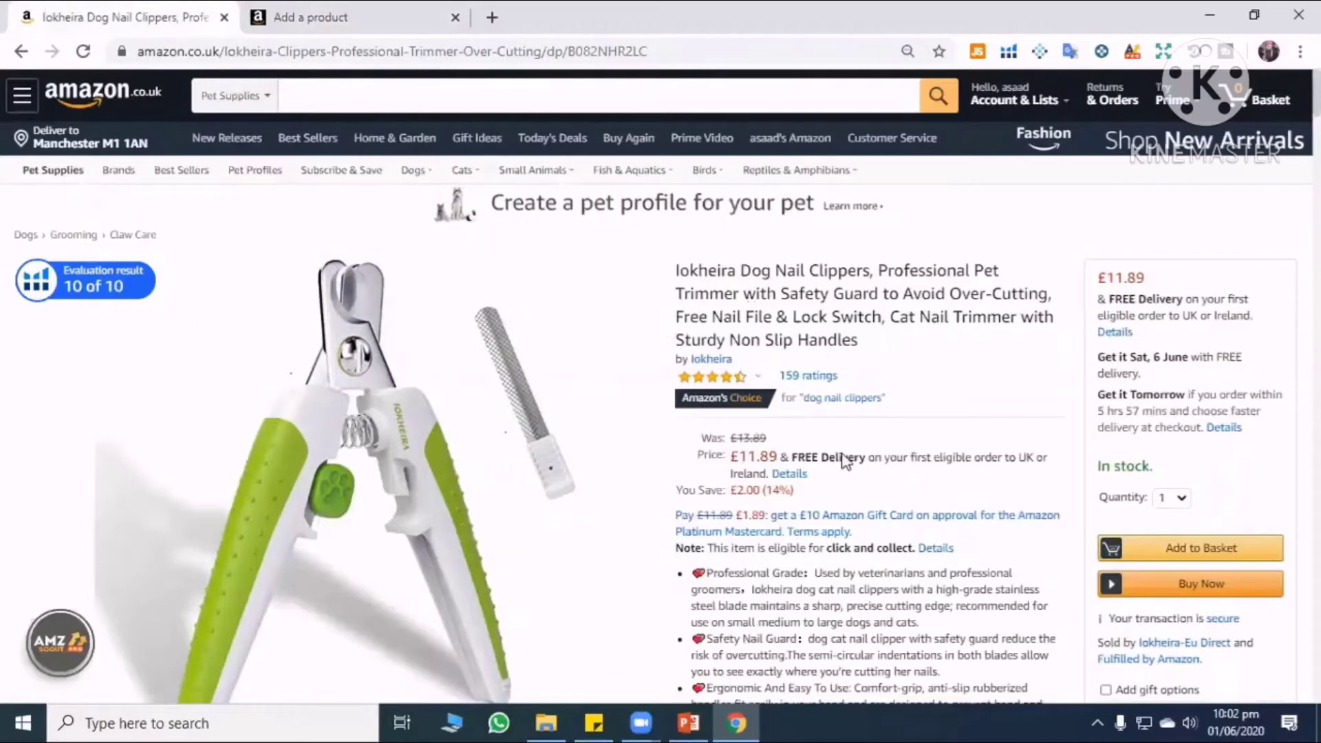
scroll(794, 488, "down", 3)
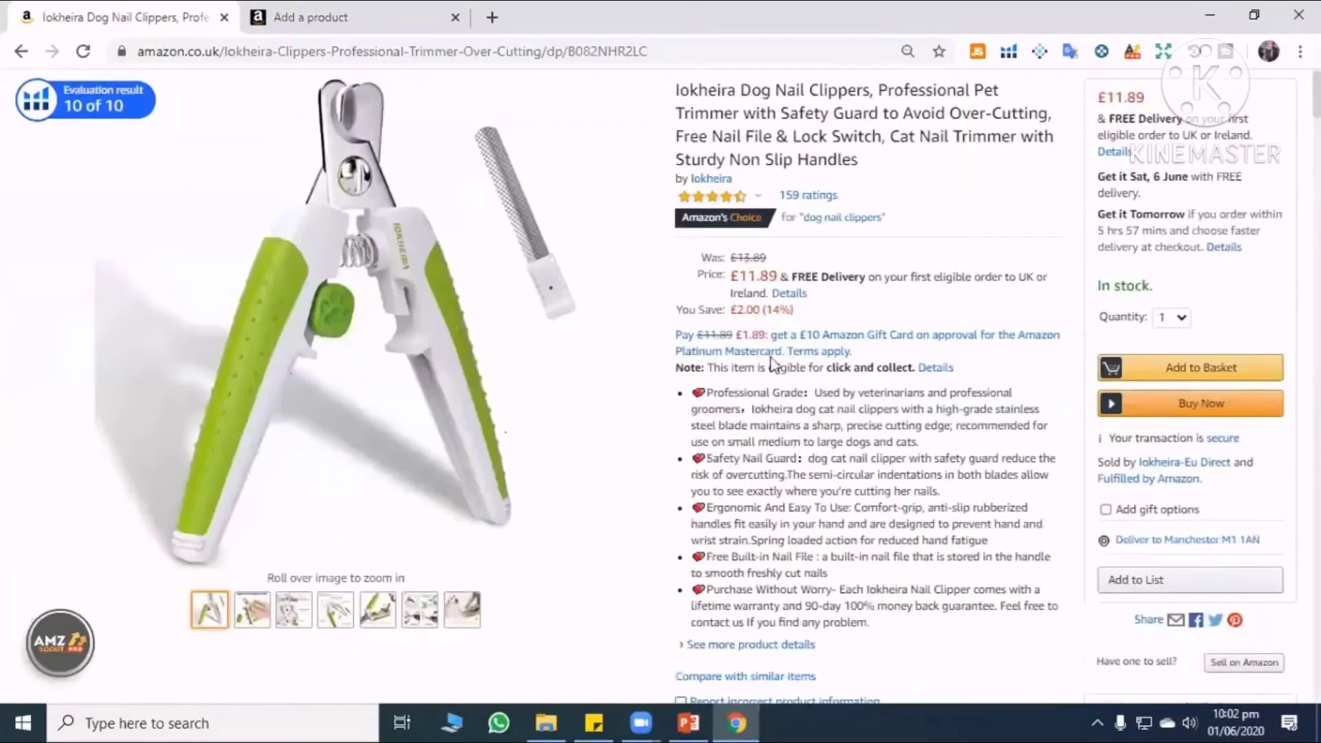
scroll(440, 117, "down", 3)
key("Home")
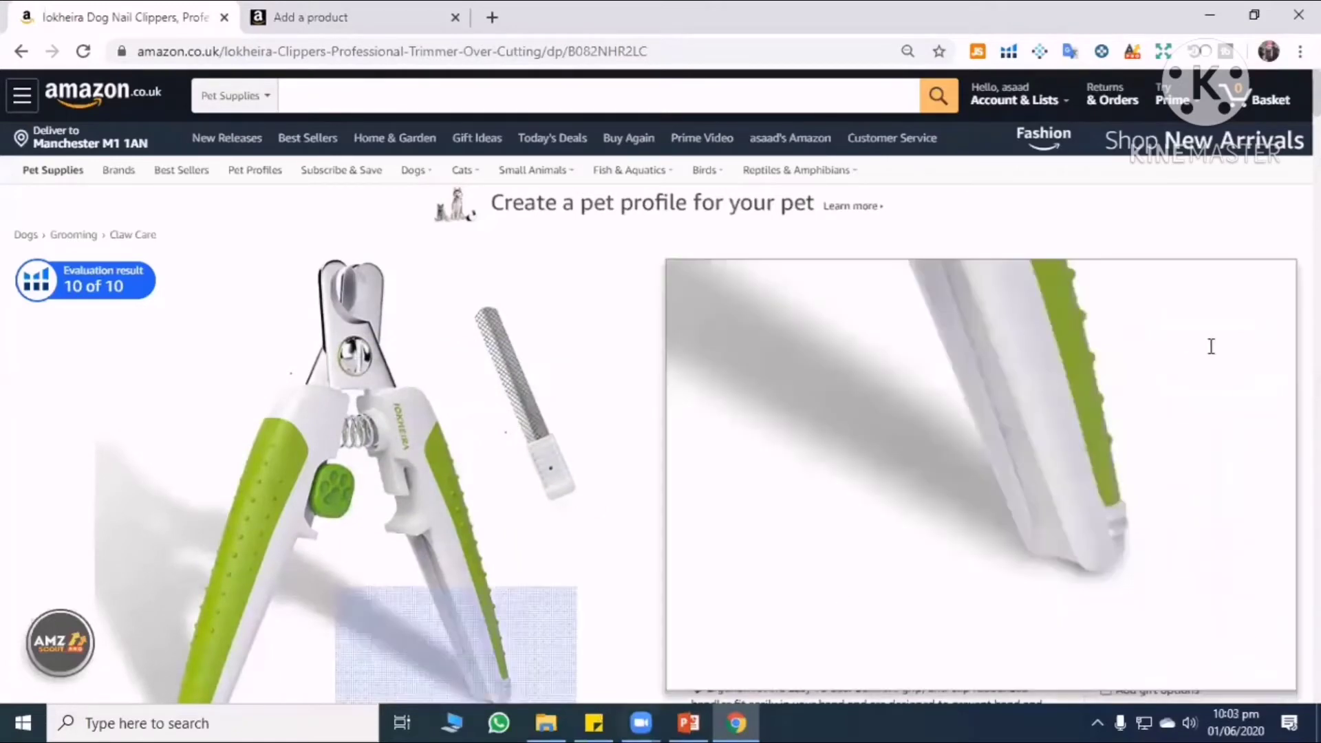
left_click(307, 16)
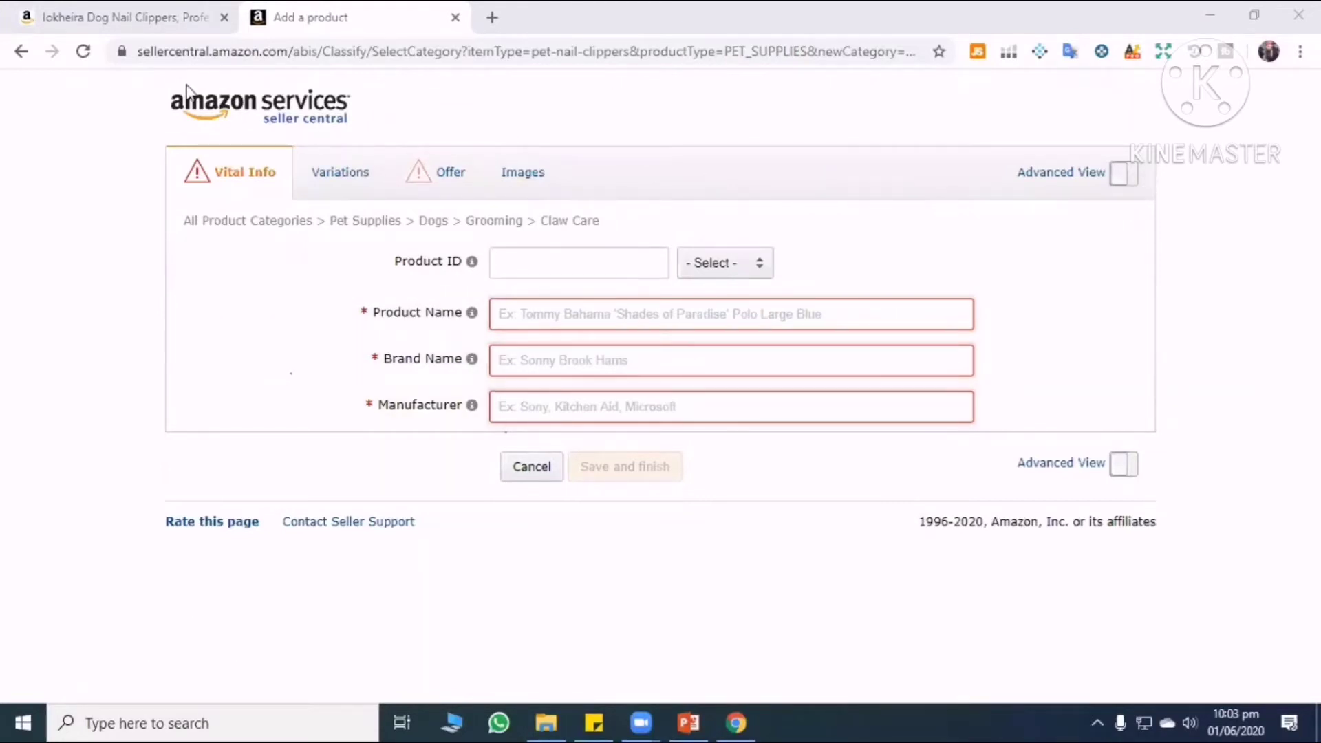
Reveal the advanced fields (Color, Color Map, Size, Size Map) and compare with the competitor's page.
left_click(1127, 180)
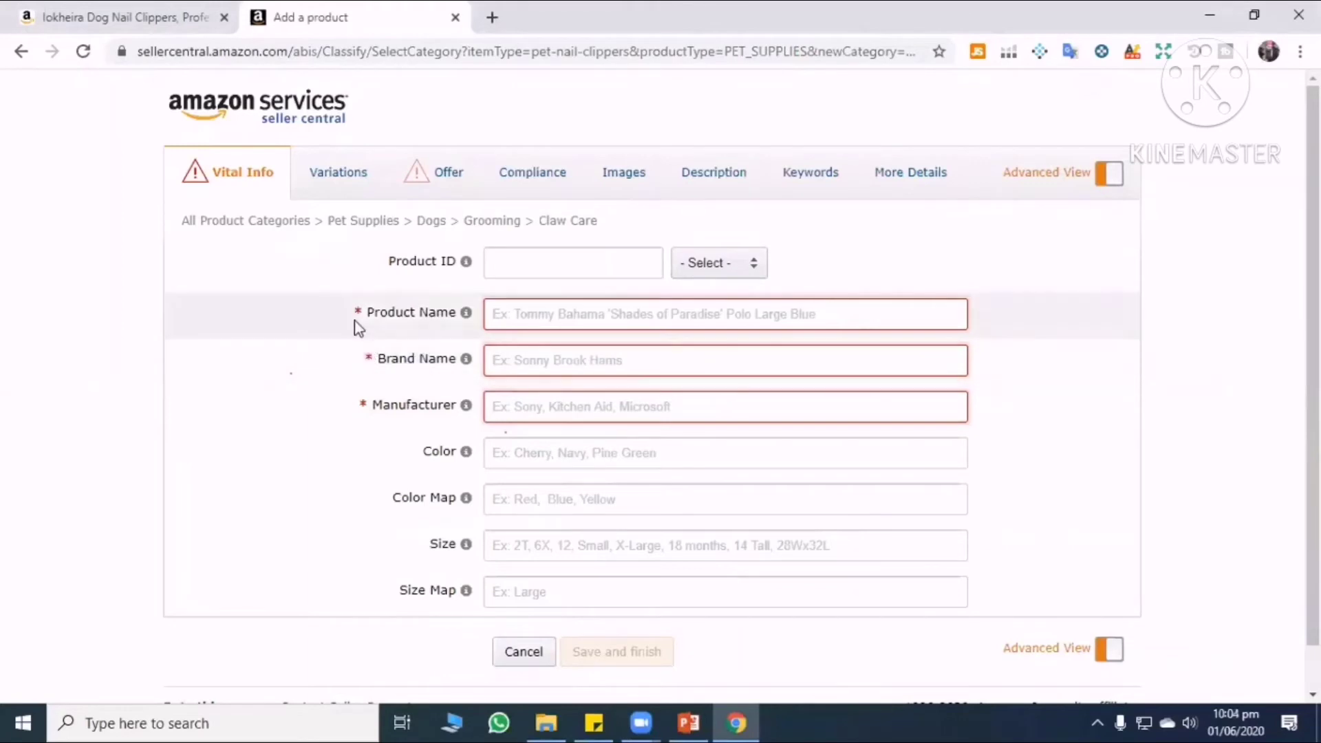
mouse_move(357, 311)
scroll(606, 317, "down", 1)
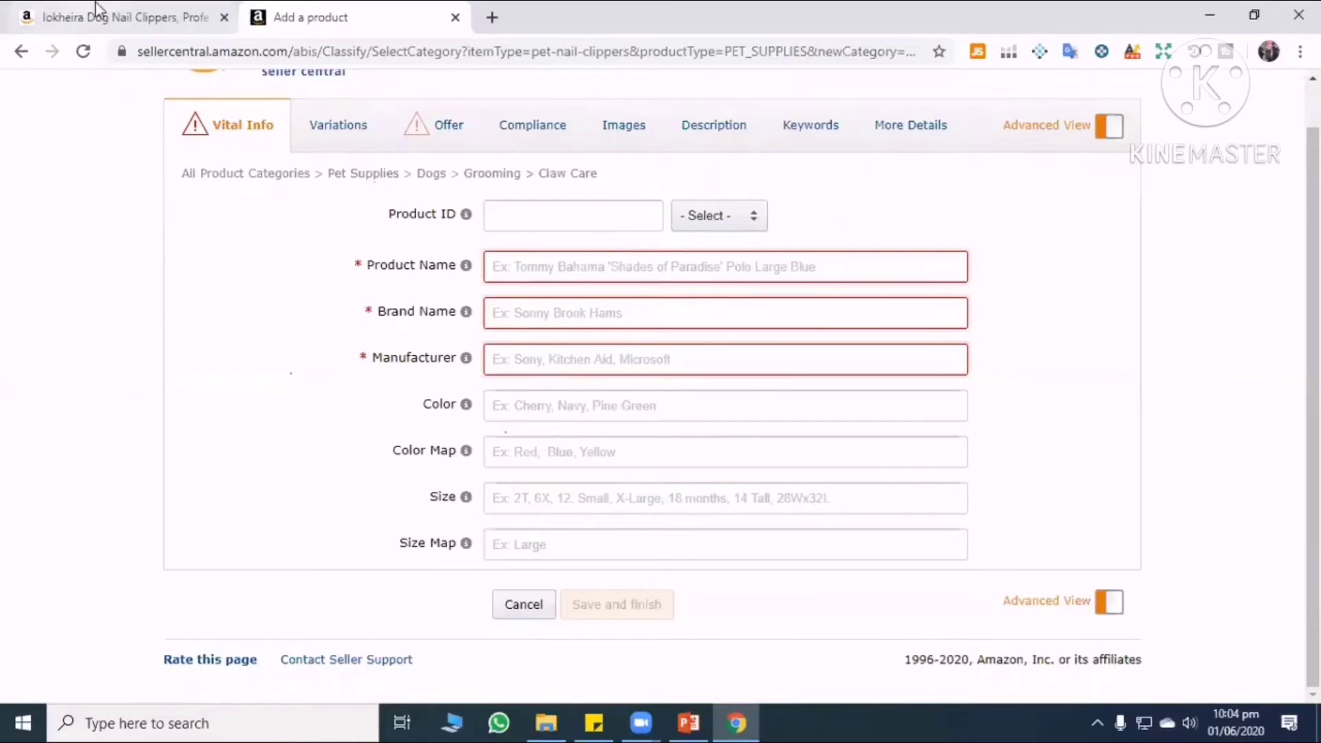
key("ctrl+shift+Tab")
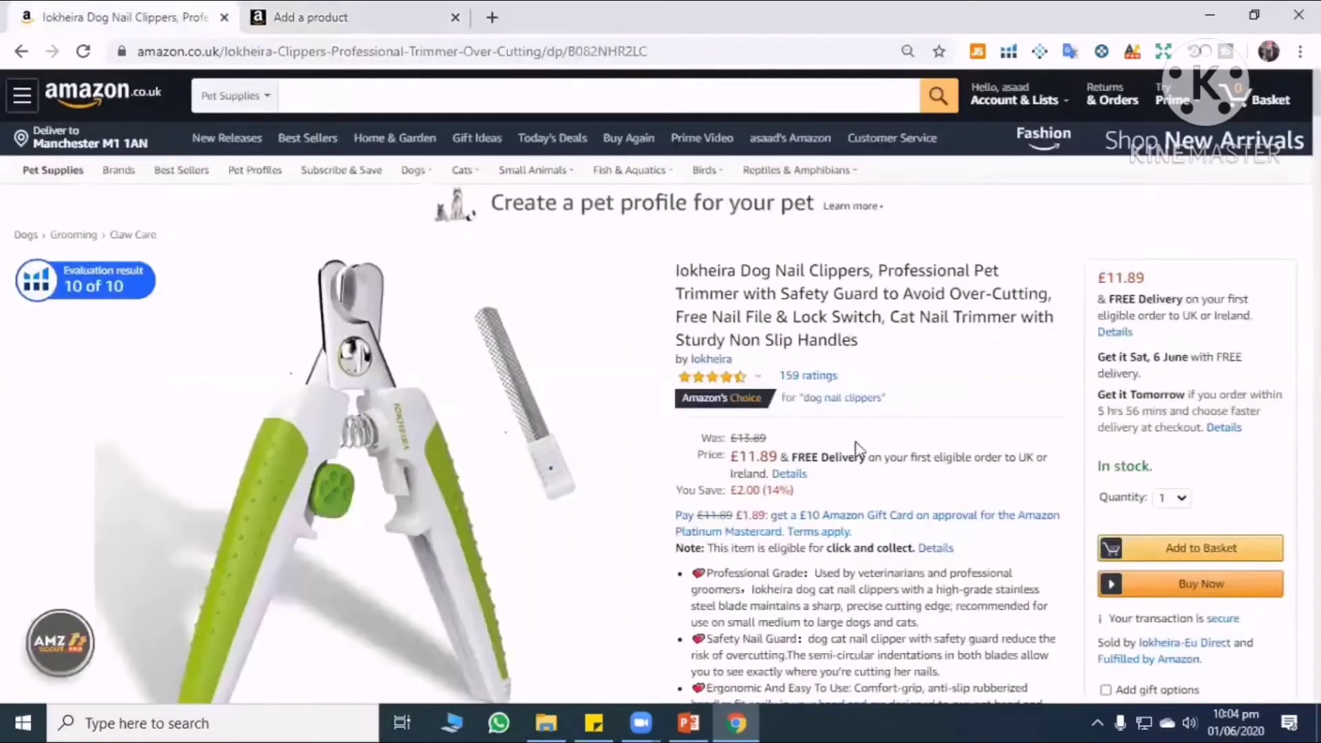
scroll(796, 340, "down", 5)
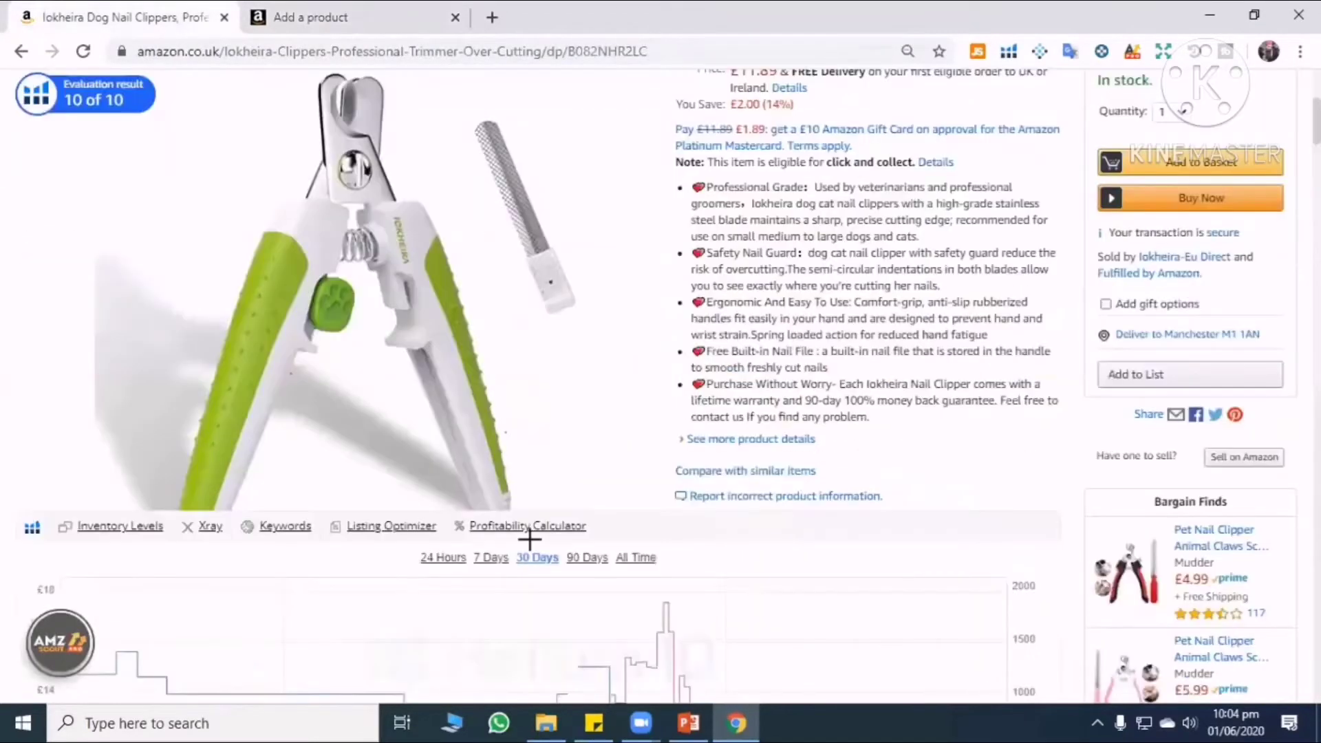
scroll(475, 468, "down", 3)
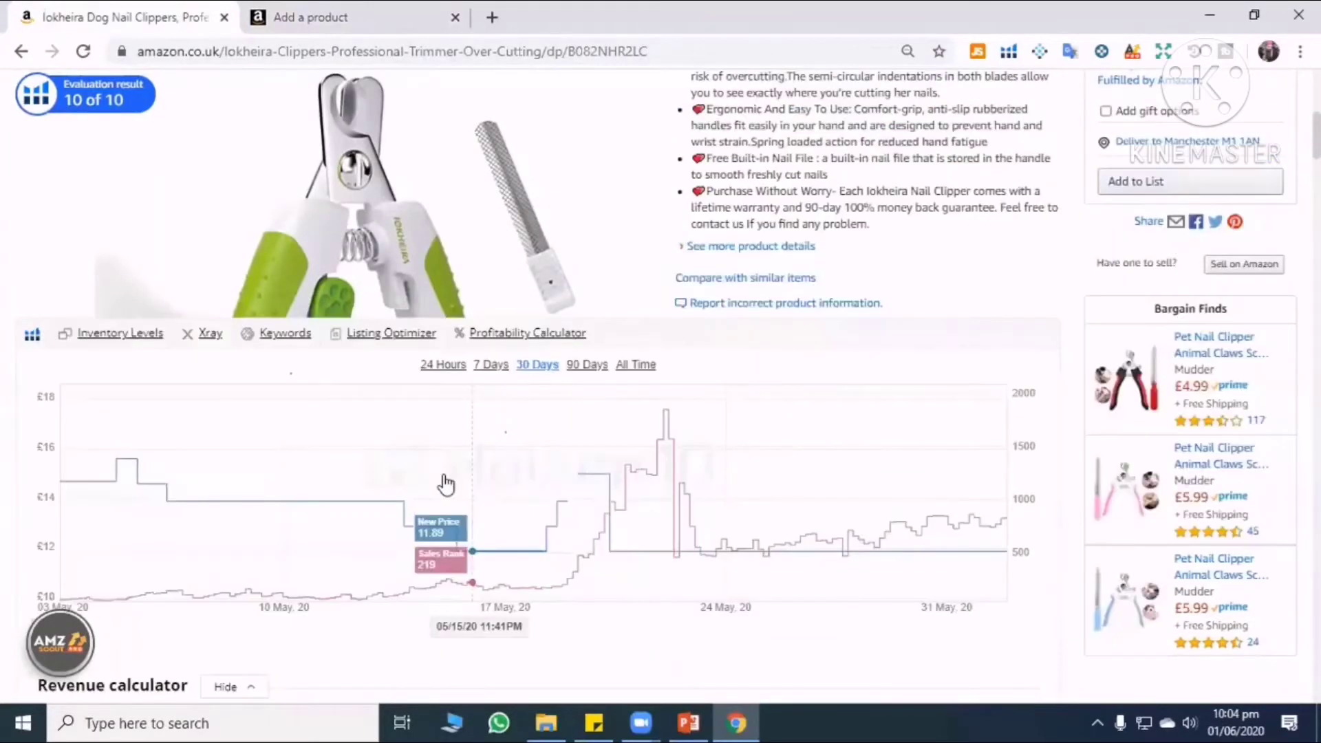
scroll(506, 454, "up", 5)
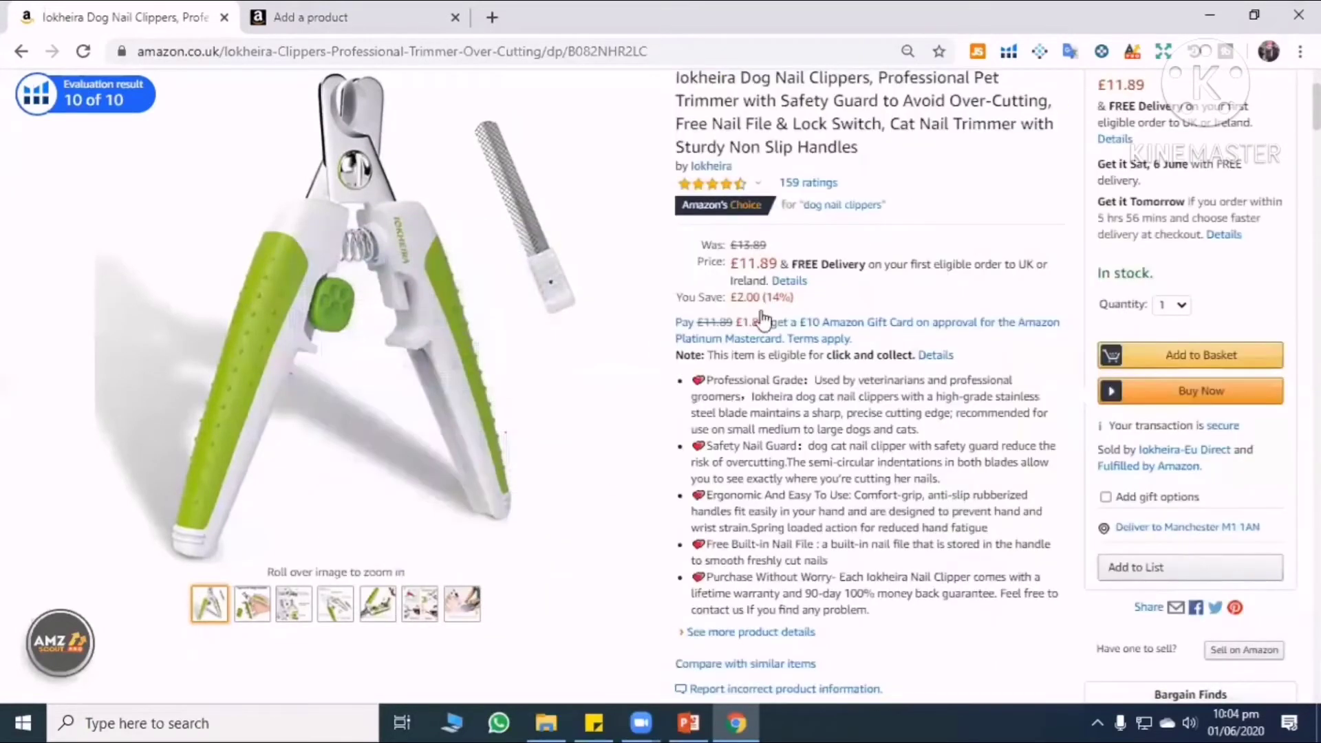
left_click(358, 22)
left_click(142, 24)
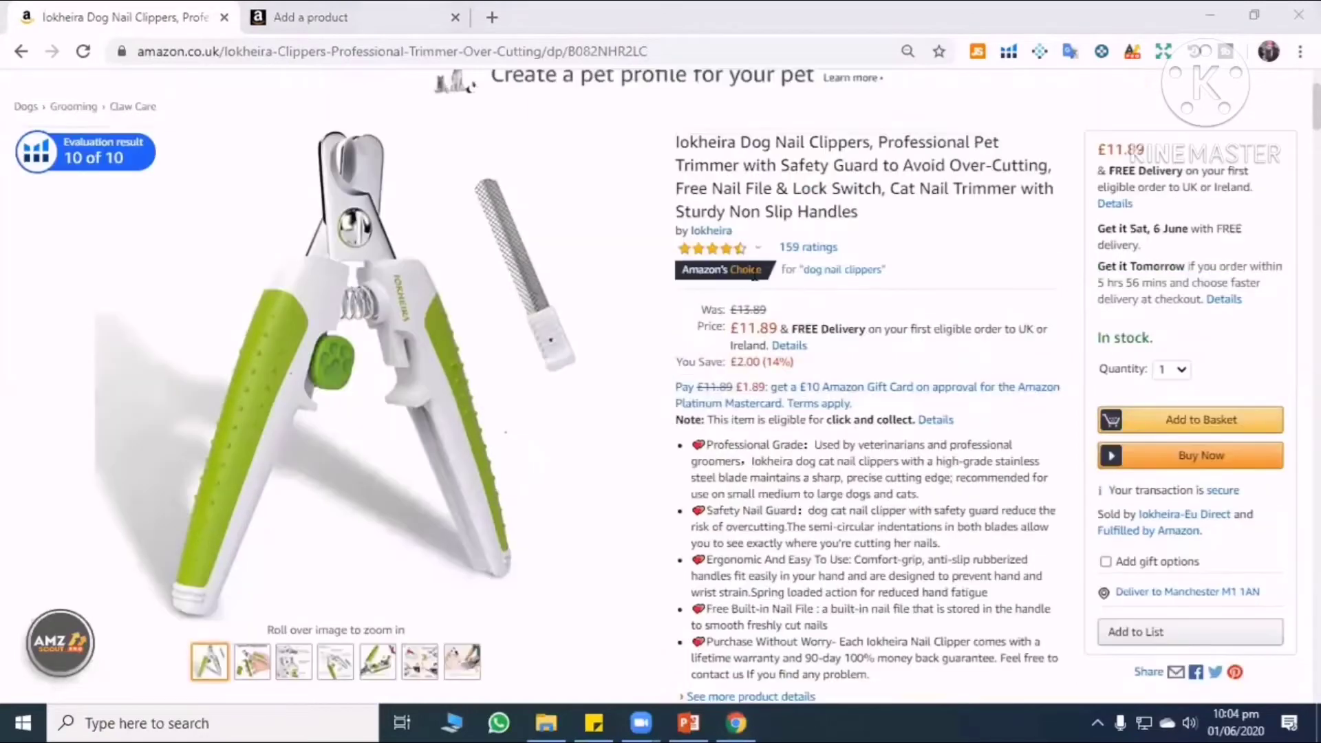
scroll(619, 158, "up", 1)
scroll(412, 158, "up", 2)
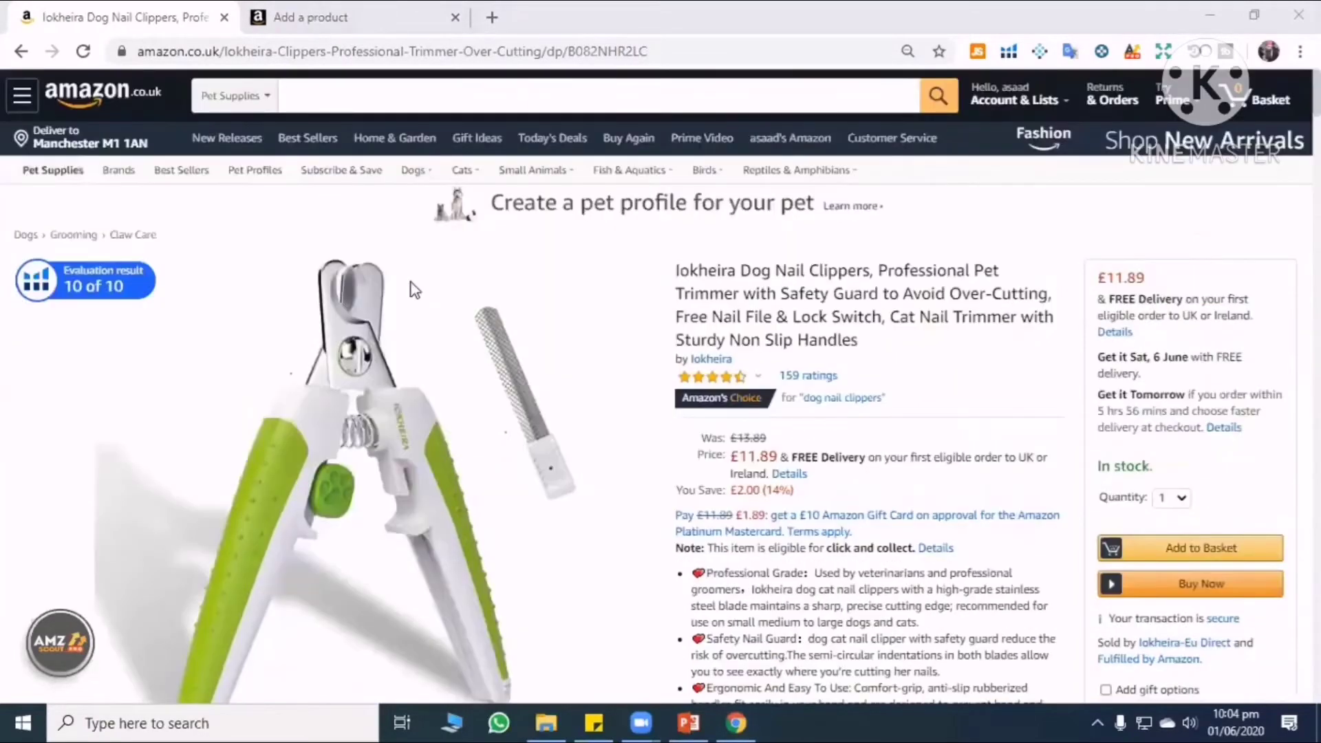
key("ctrl+Tab")
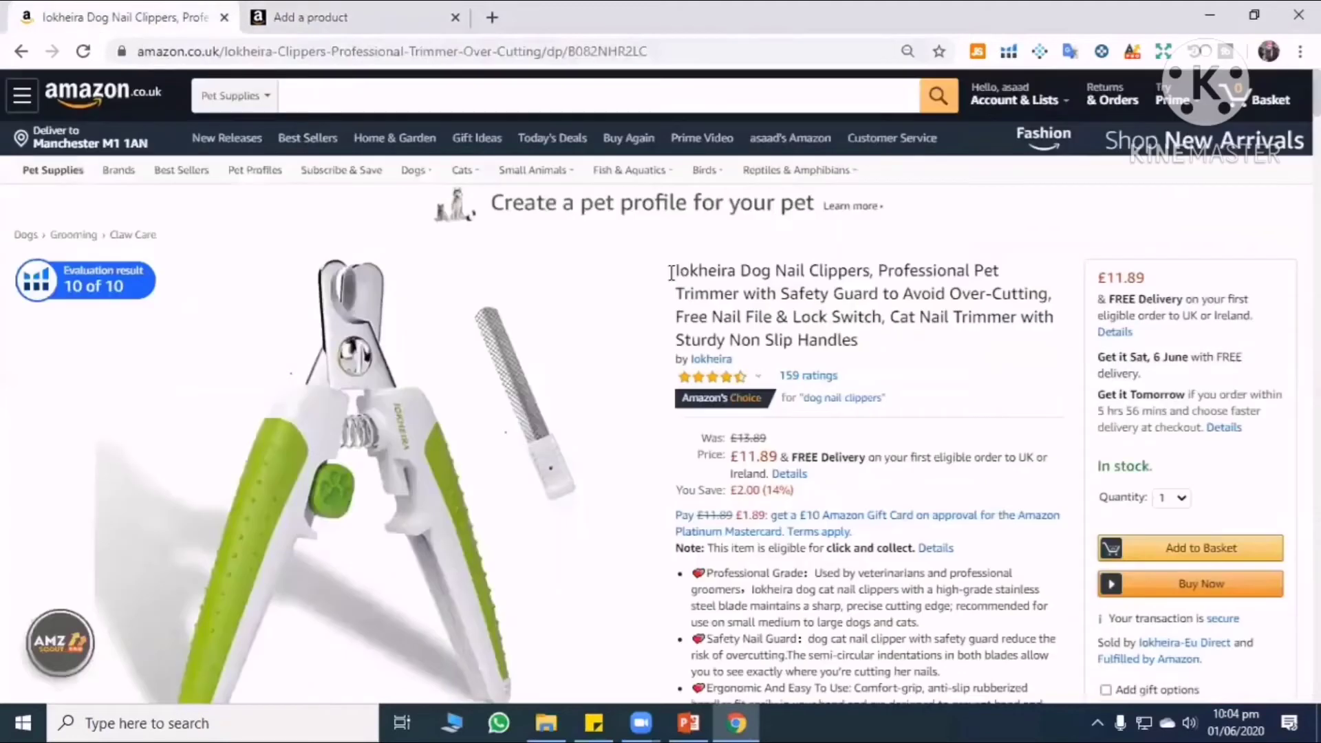
Copy the competitor's full Iokheira Dog Nail Clippers title and paste it into Product Name.
key("ctrl+Tab")
left_click_drag(859, 340, 767, 293)
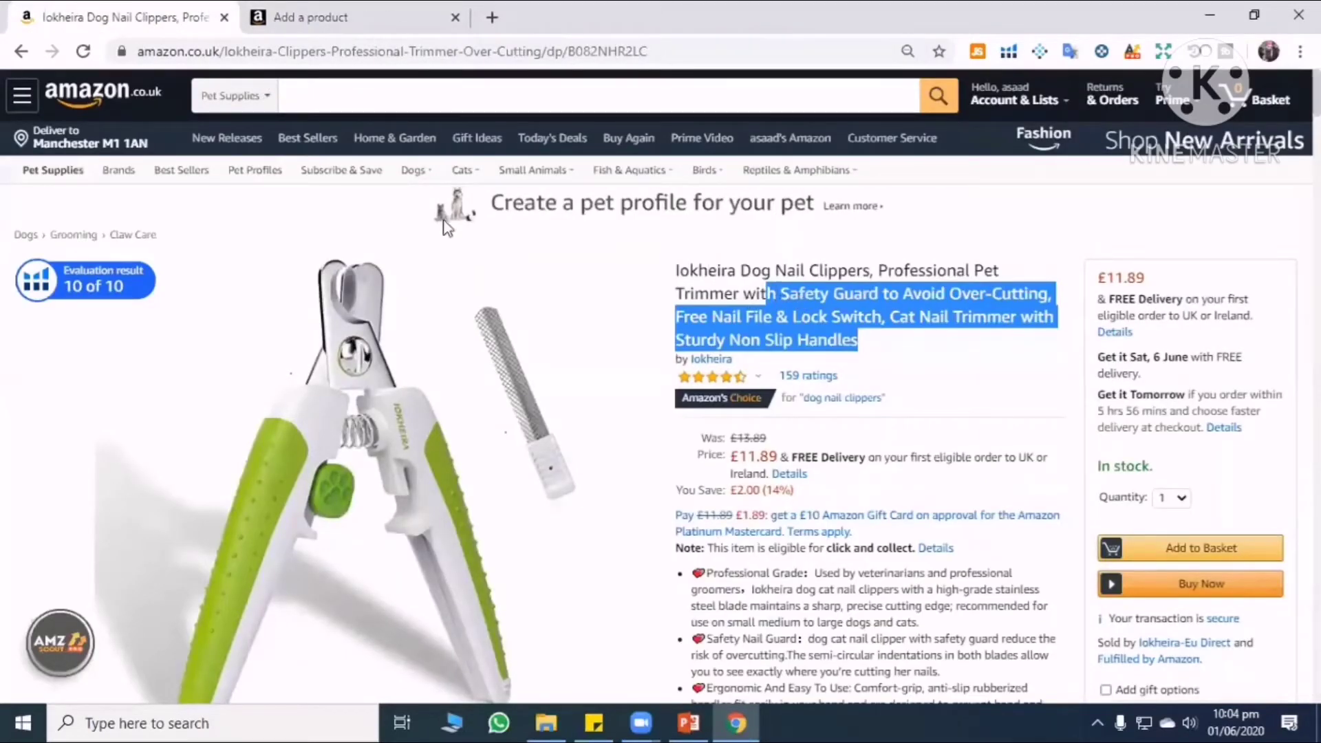
left_click(680, 270, "shift")
right_click(757, 279)
key("ctrl+c")
key("Return")
key("ctrl+Tab")
right_click(533, 269)
left_click(616, 424)
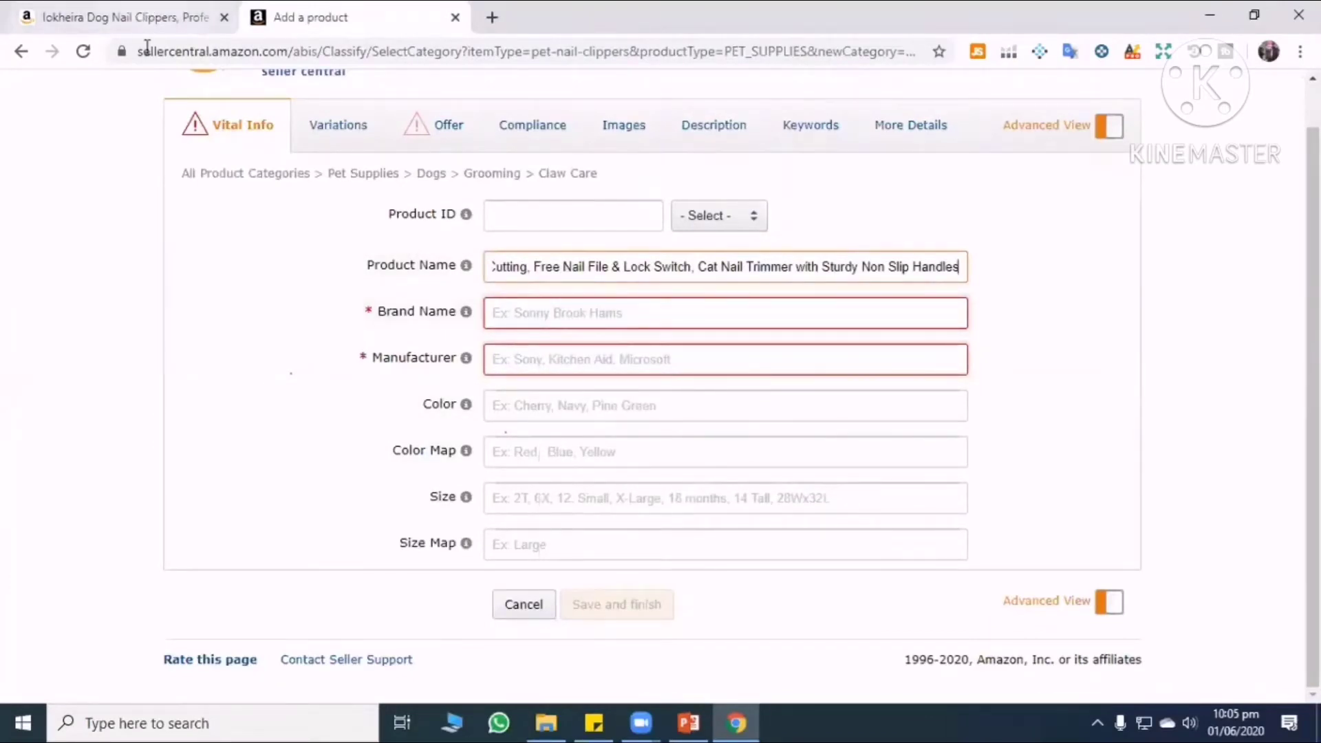
Copy the brand name Iokheira from the competitor's page.
key("ctrl+Tab")
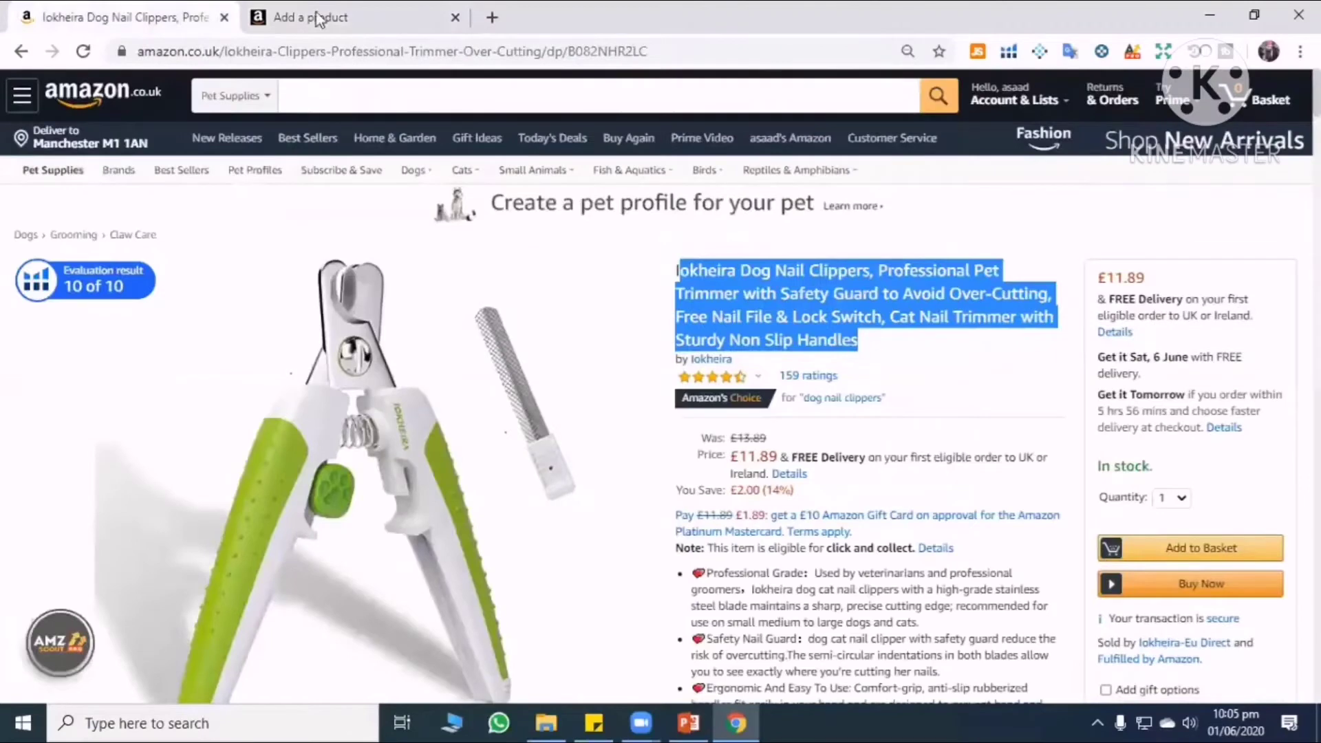
key("ctrl+Tab")
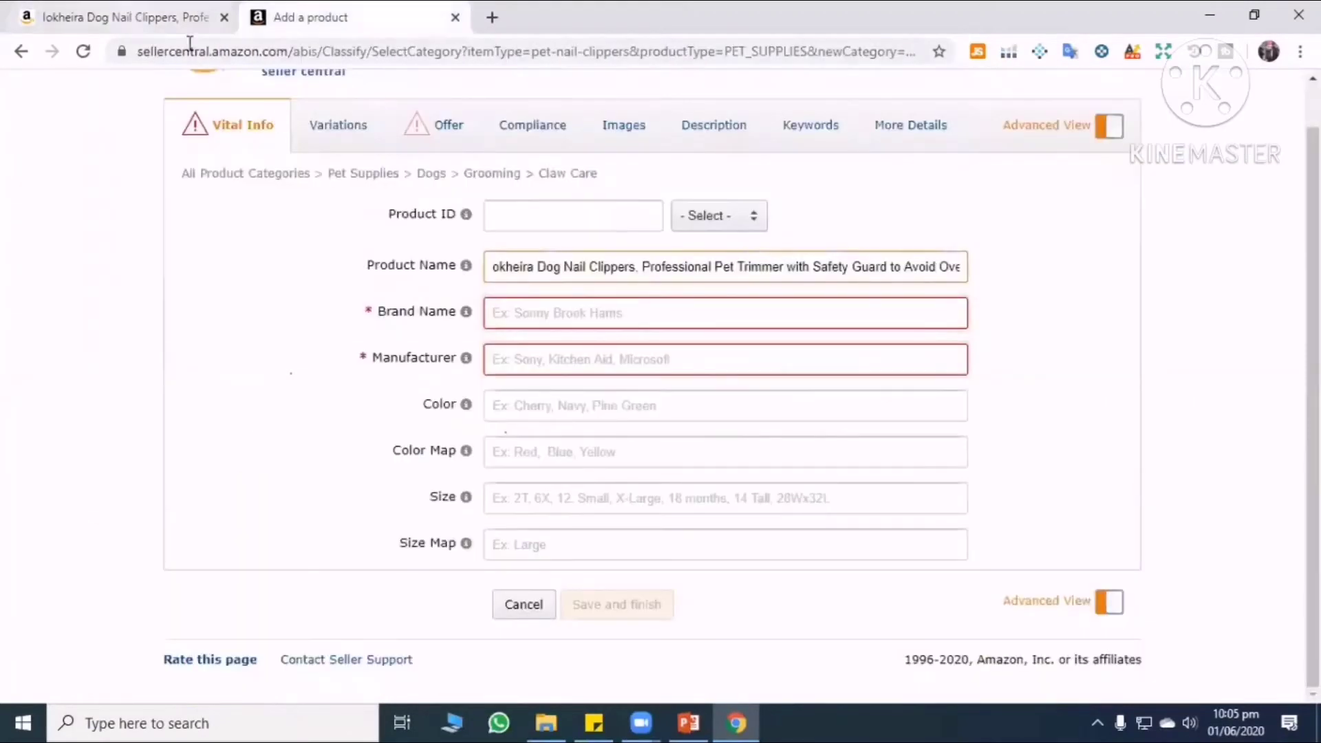
key("ctrl+Tab")
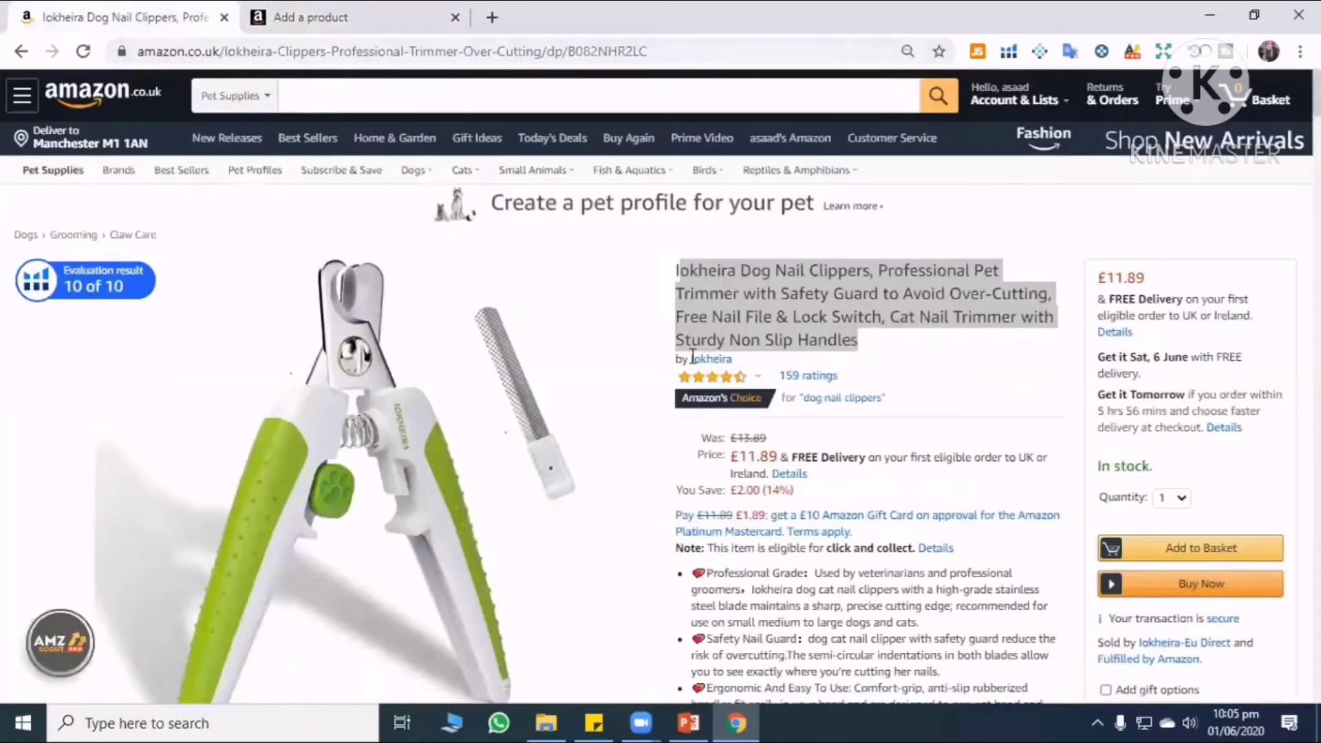
left_click_drag(691, 358, 726, 362)
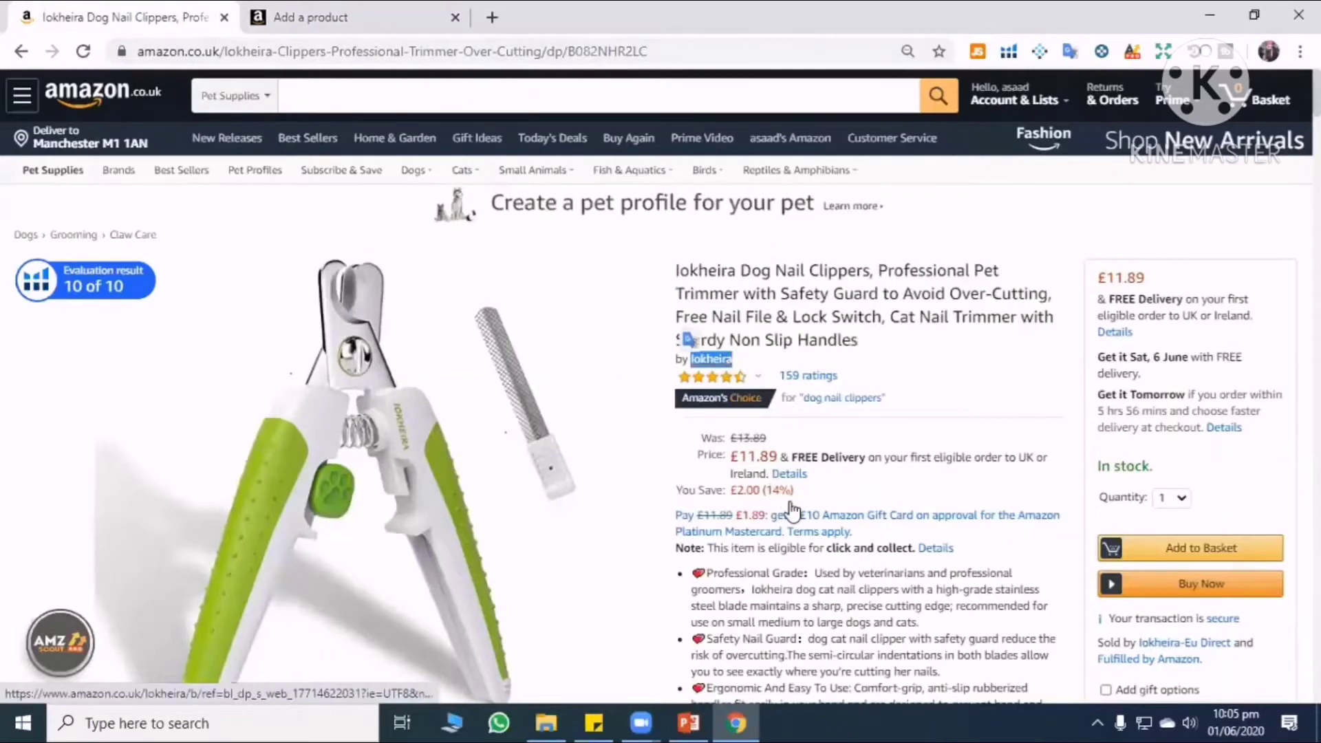
right_click(726, 359)
left_click(767, 502)
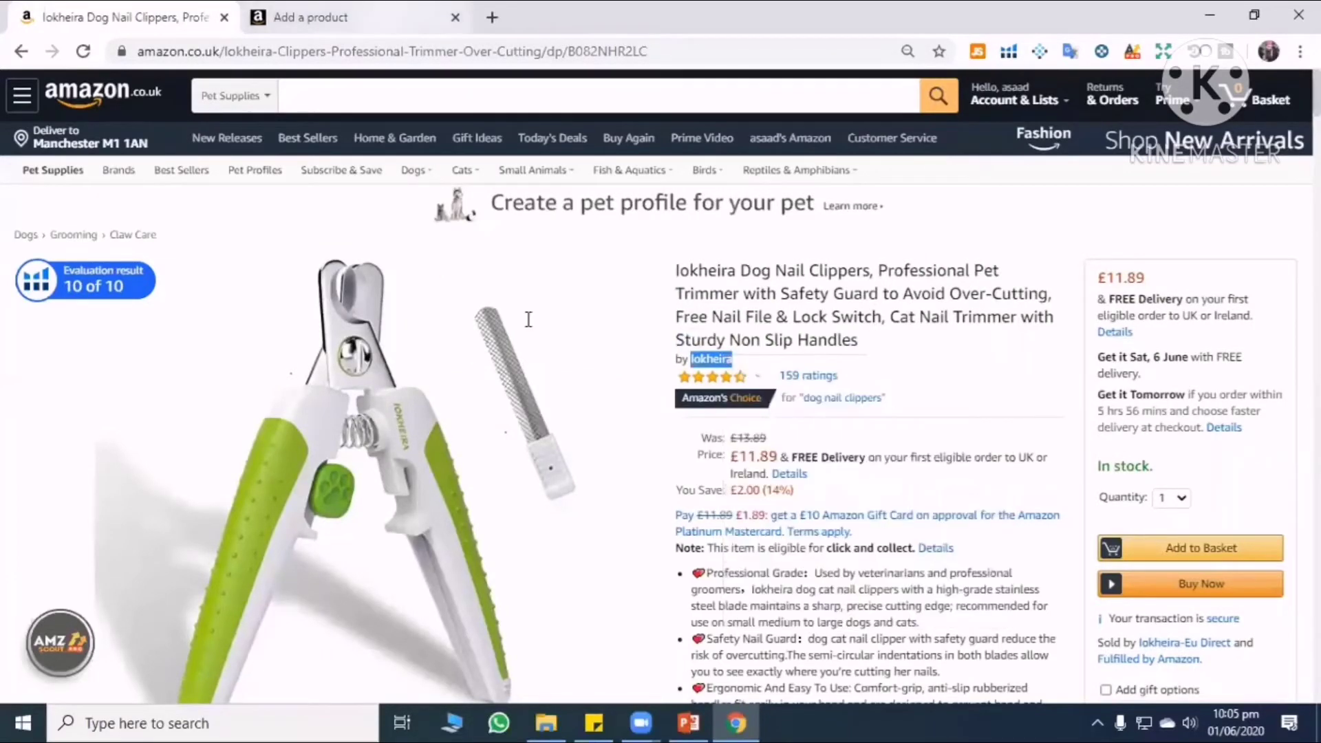
key("ctrl+Tab")
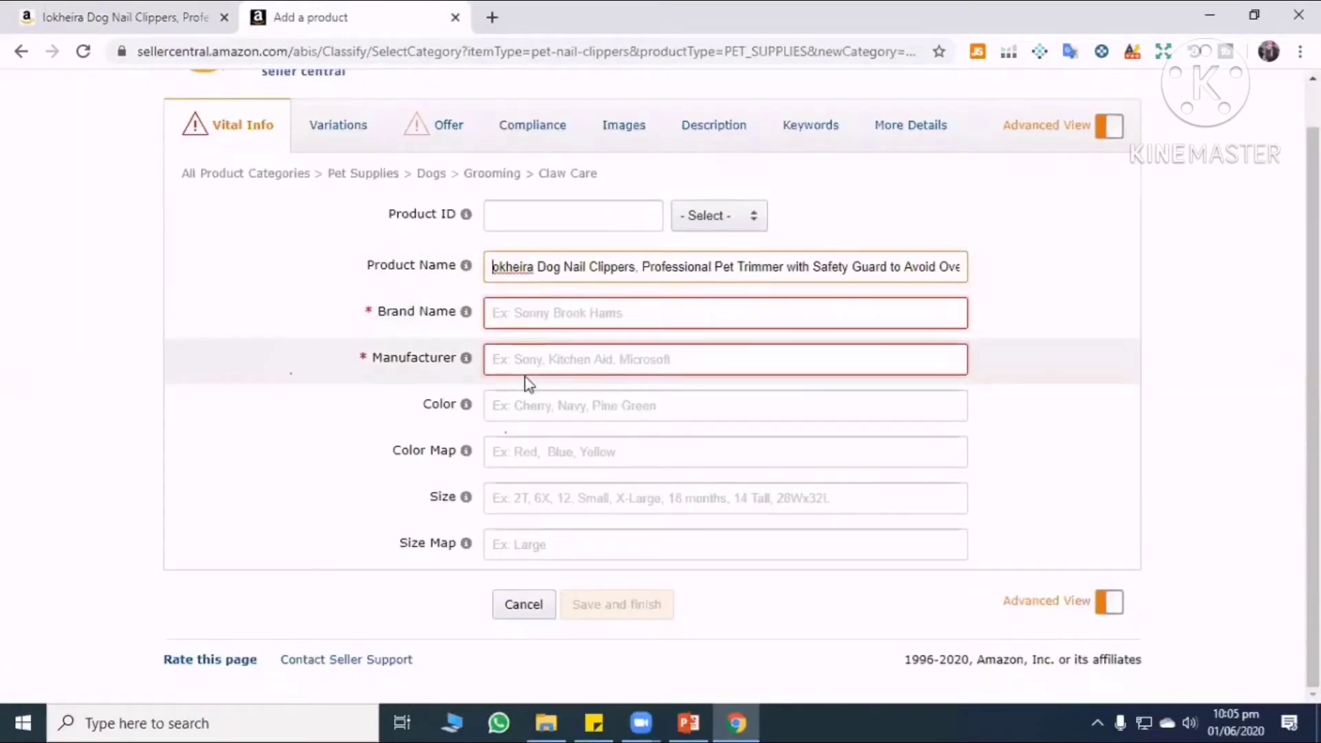
Paste Iokheira into both the Brand Name and Manufacturer fields.
right_click(557, 315)
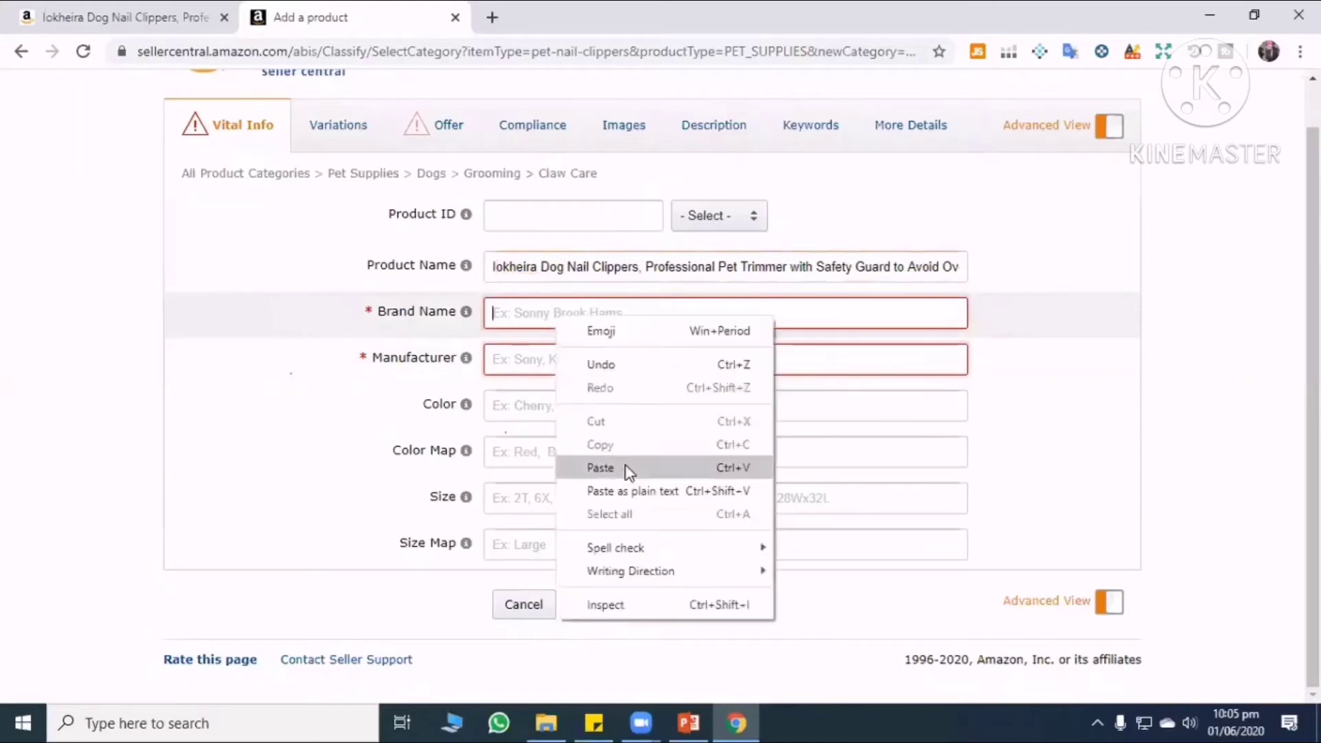
left_click(629, 471)
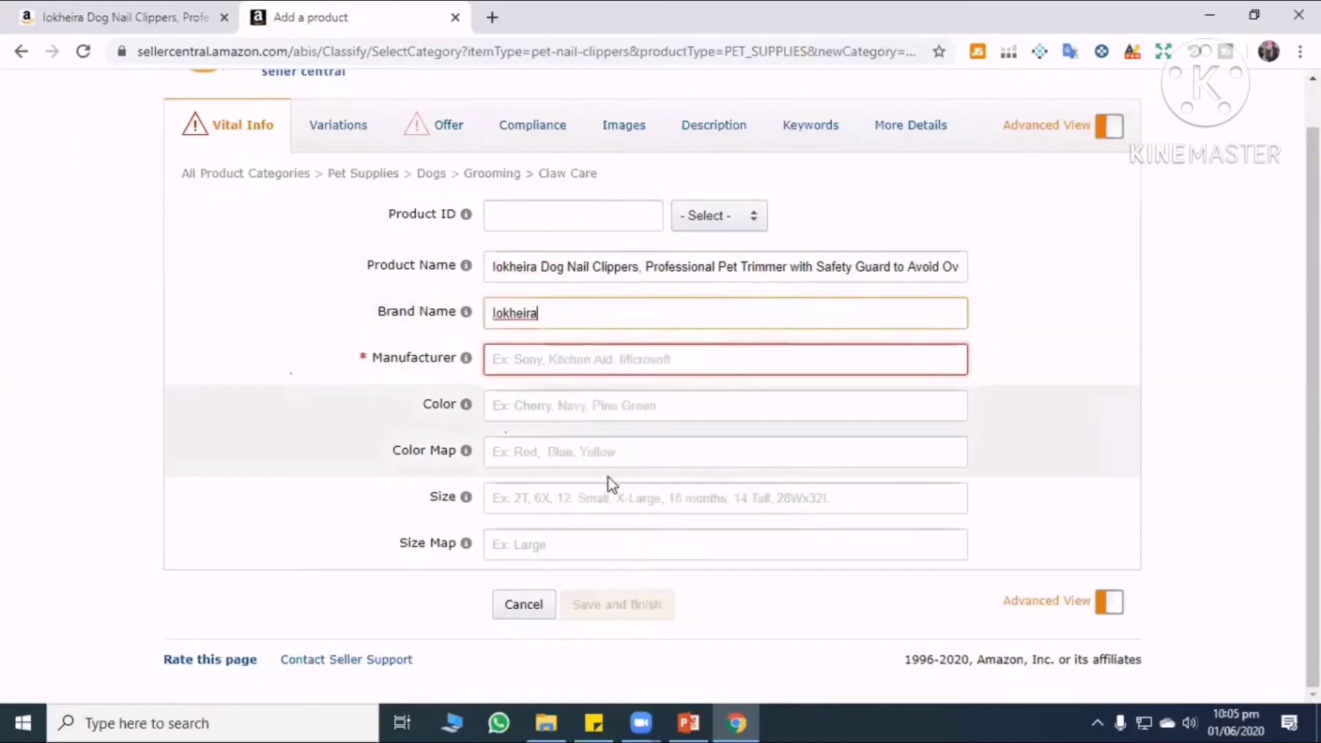
left_click(513, 364)
right_click(517, 368)
left_click(560, 514)
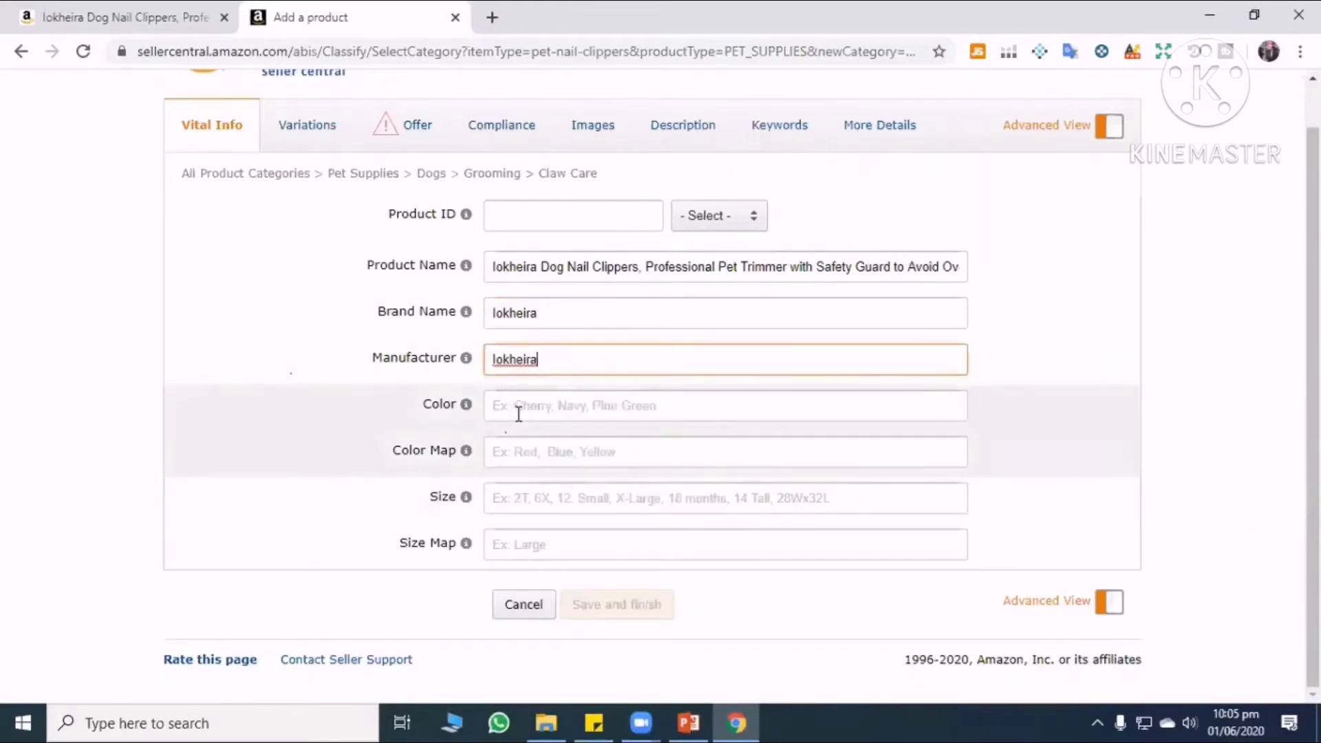
left_click(518, 413)
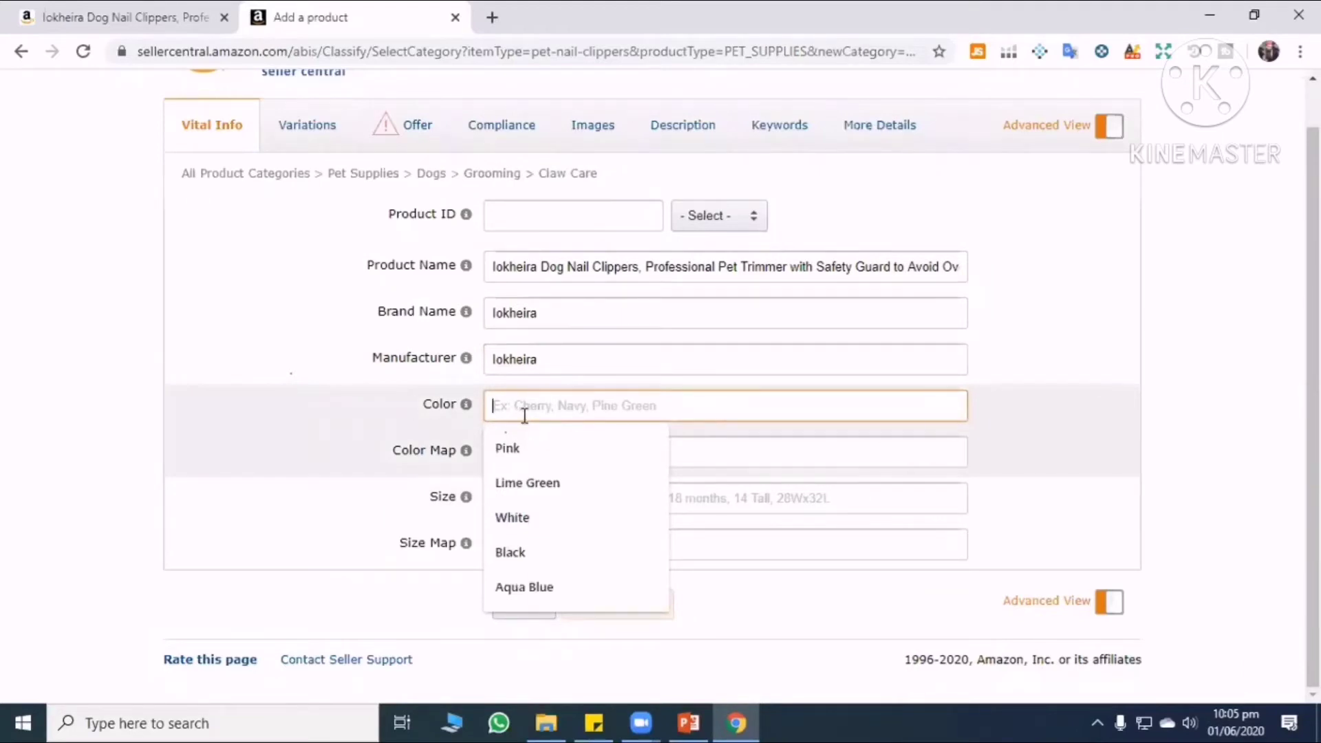
left_click(1076, 448)
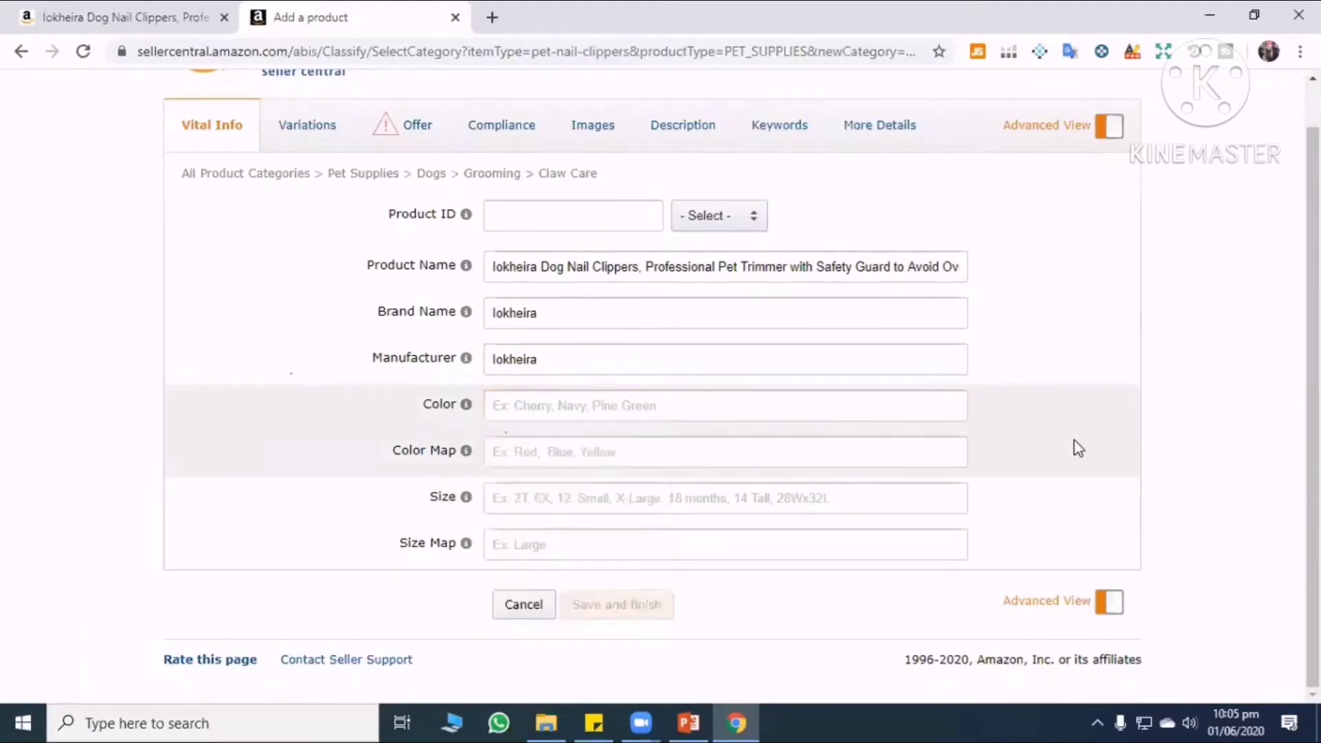
Try the Color and Size fields, dismissing their suggestion lists without choosing anything.
left_click(536, 506)
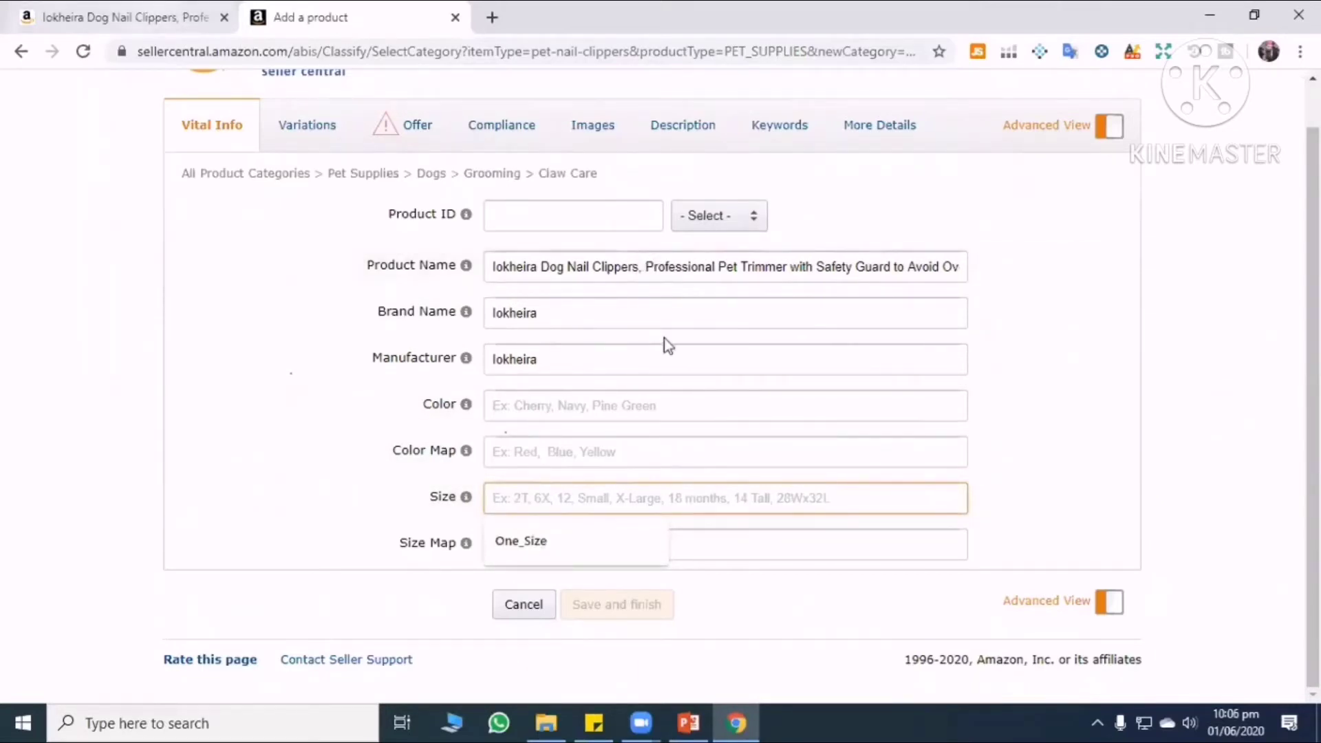
key("ctrl+shift+Tab")
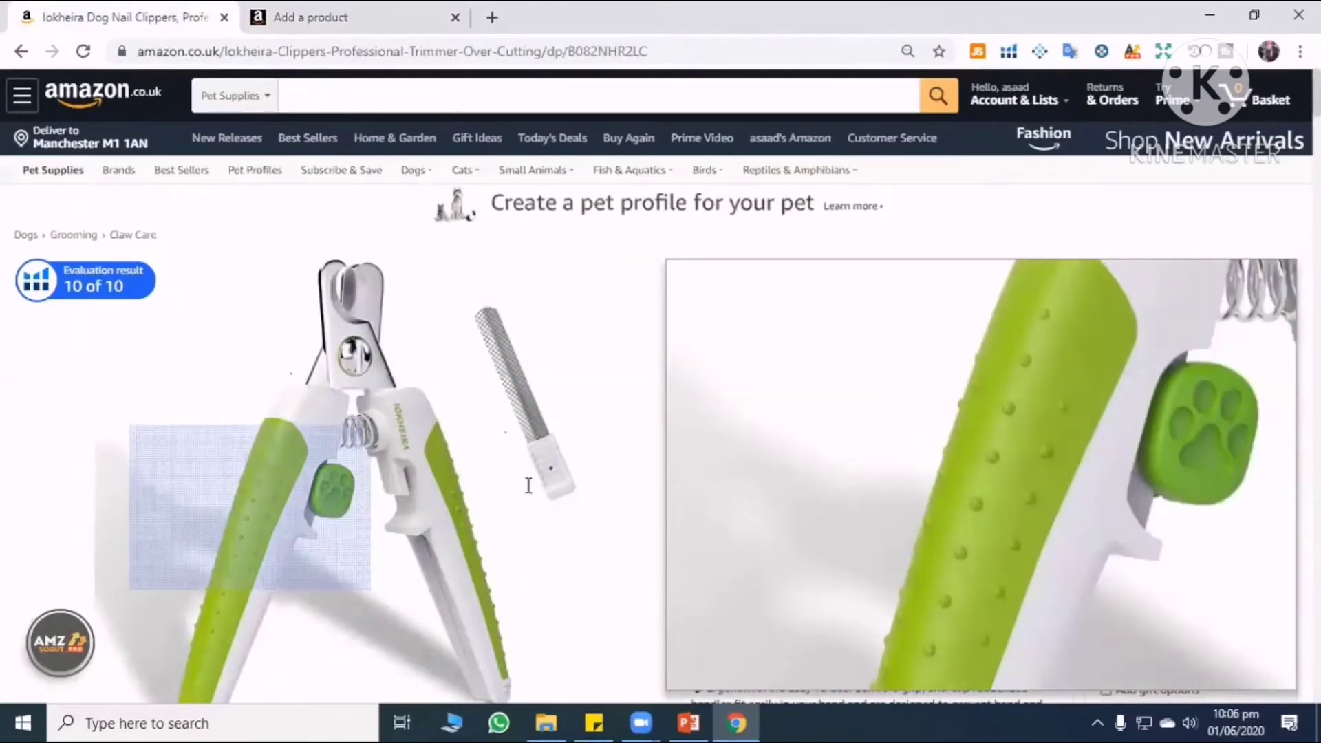
key("ctrl+Tab")
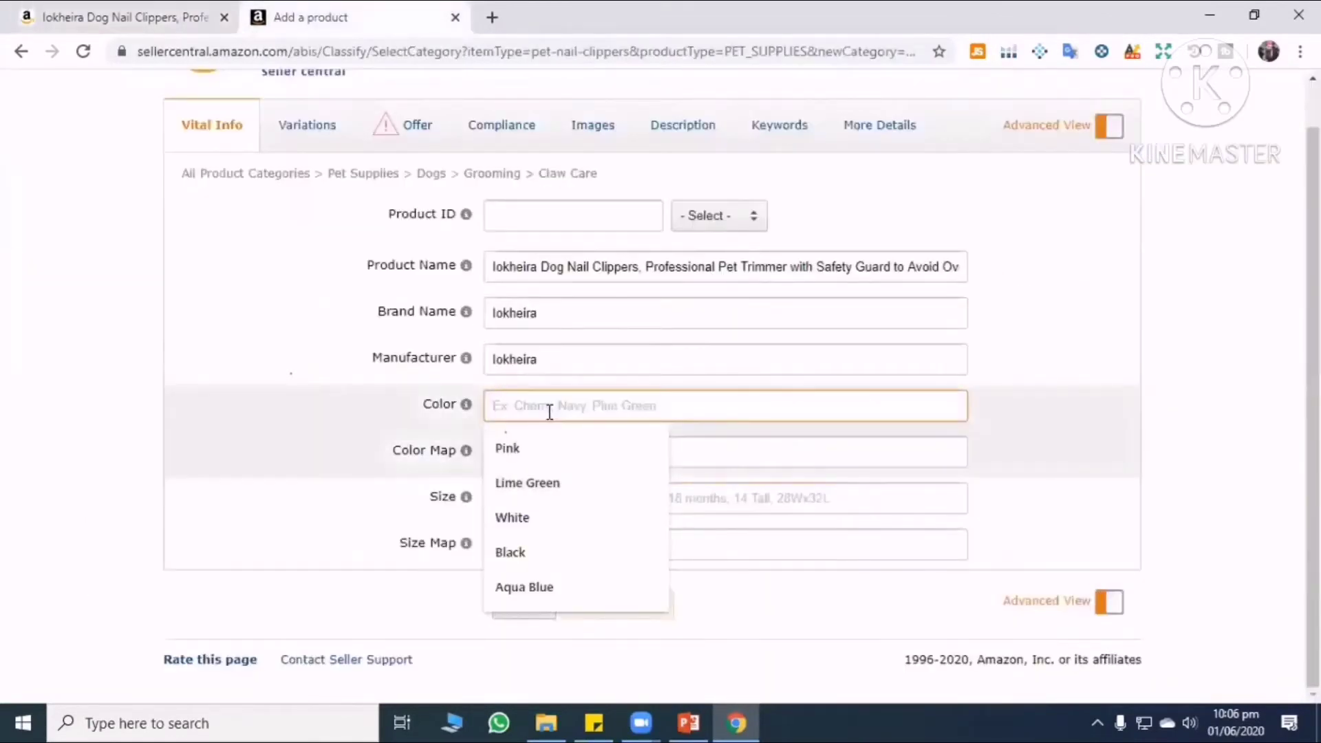
left_click(1236, 452)
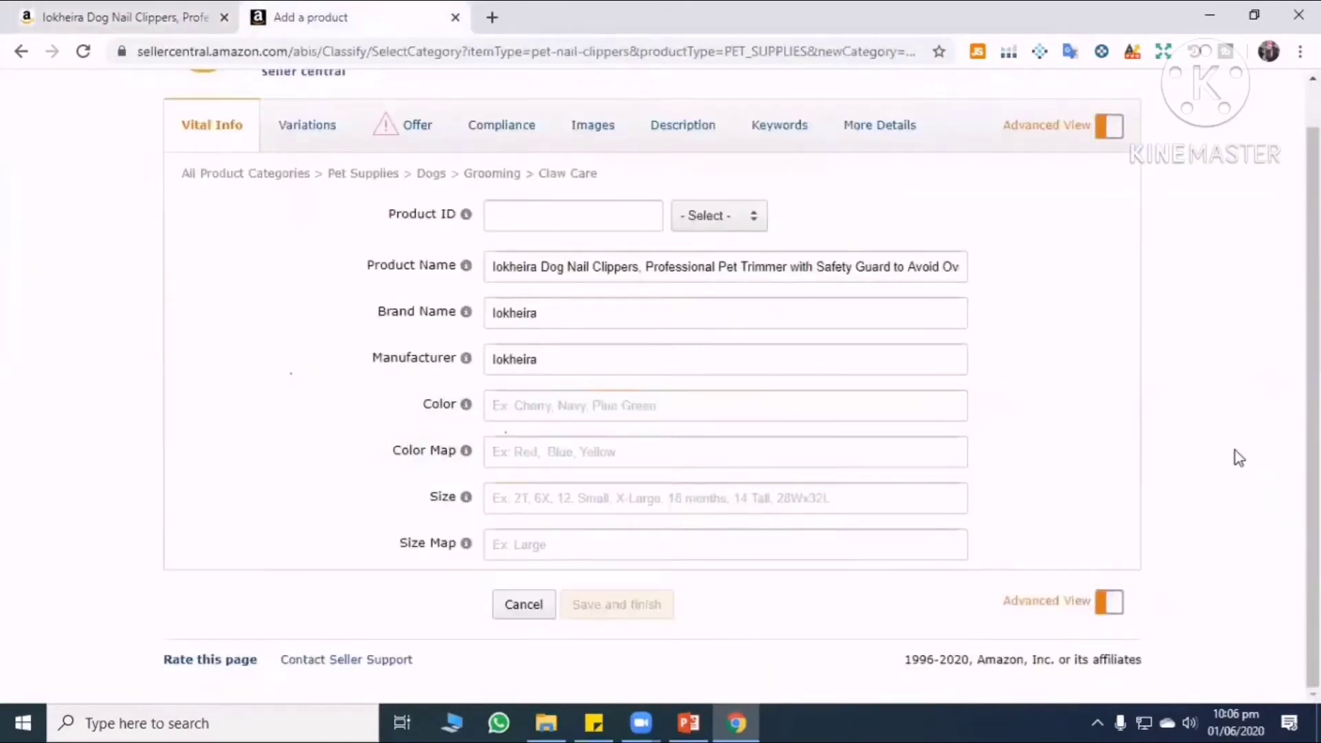
left_click(549, 497)
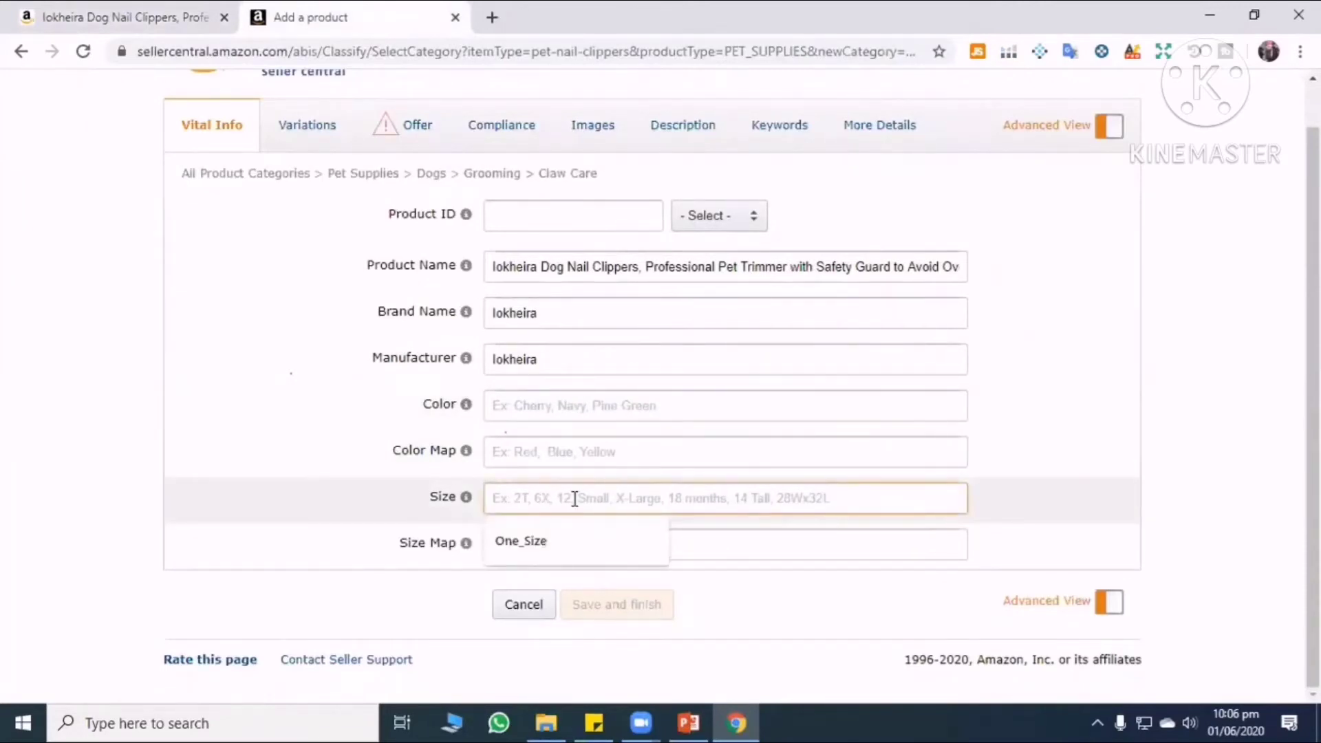
left_click(1188, 494)
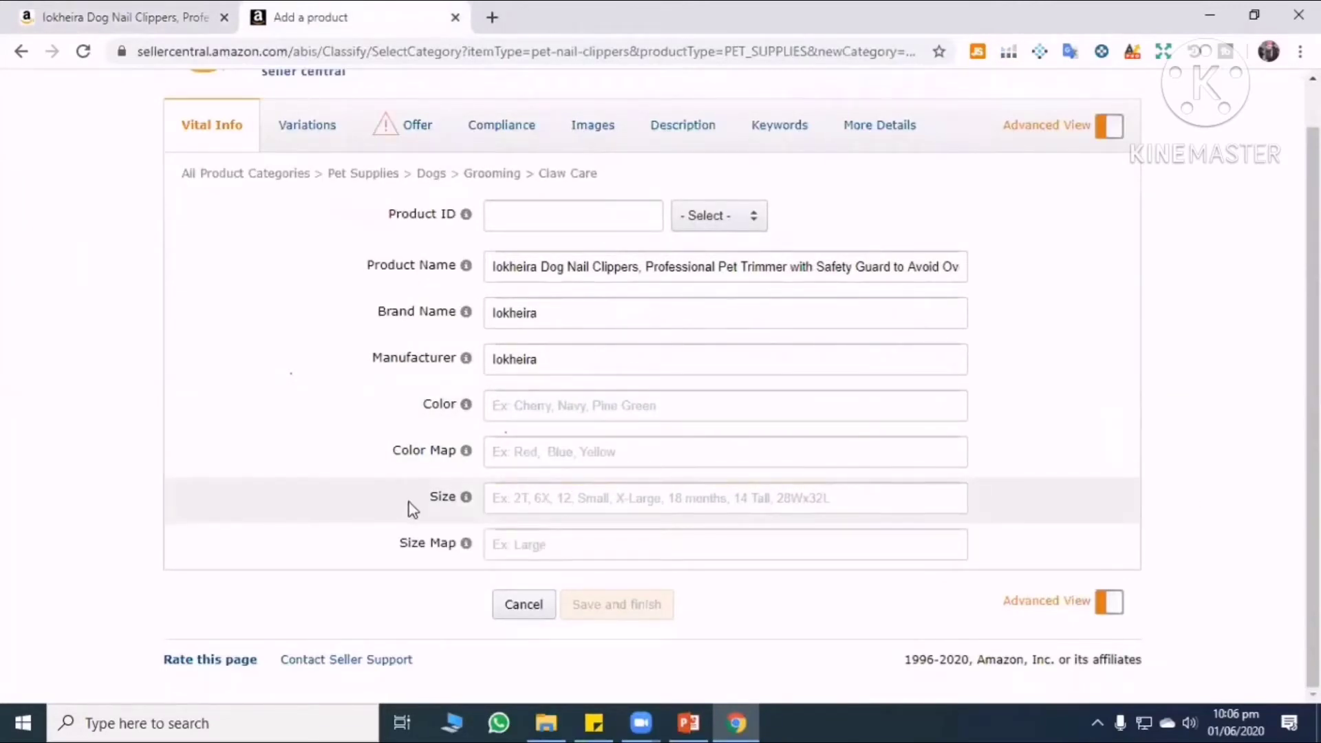
mouse_move(433, 500)
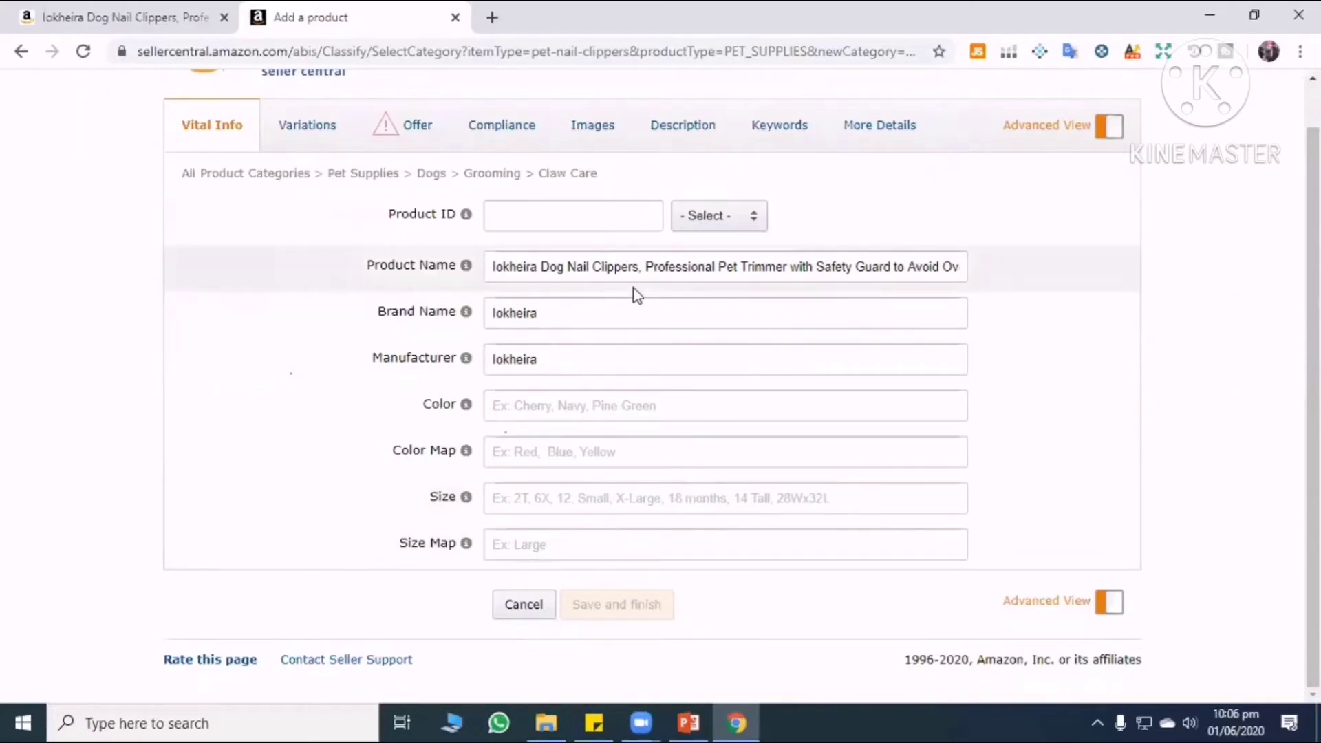
Enter Green in the Color field and check it against the competitor's page.
left_click(517, 409)
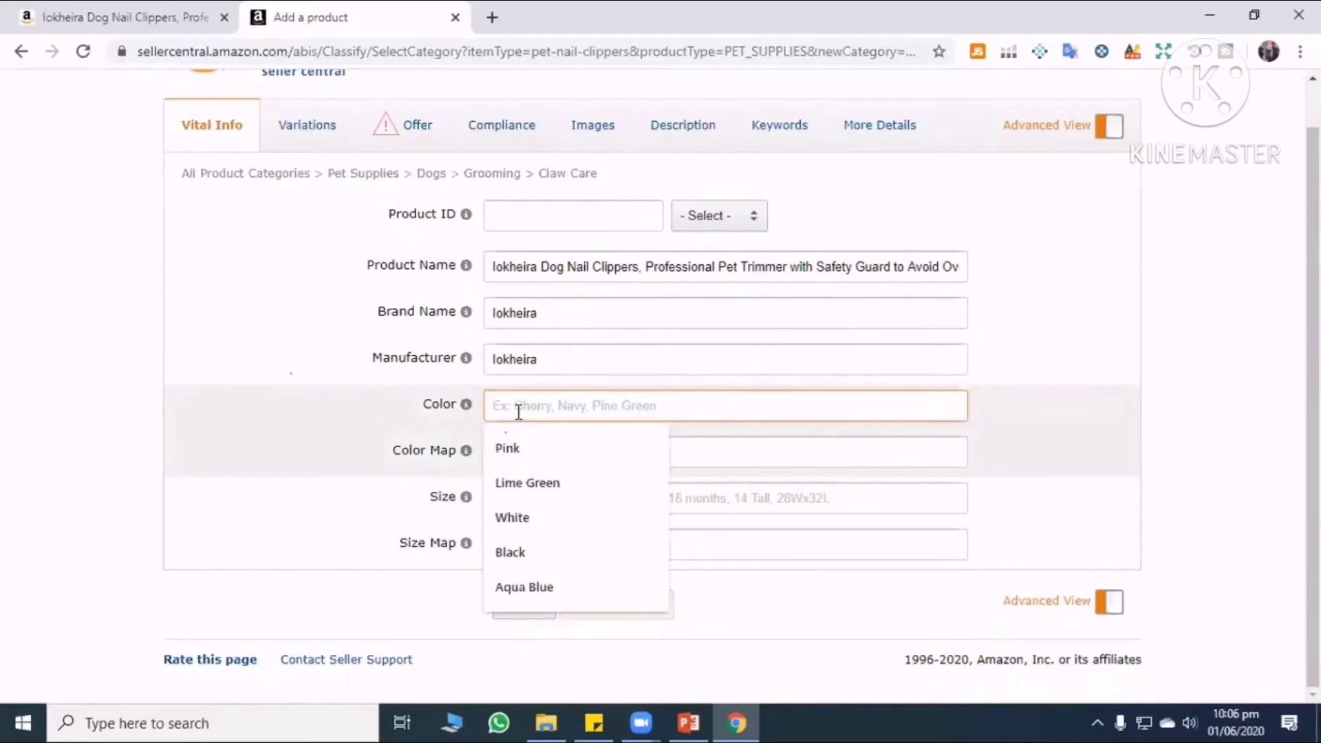
type("gREE")
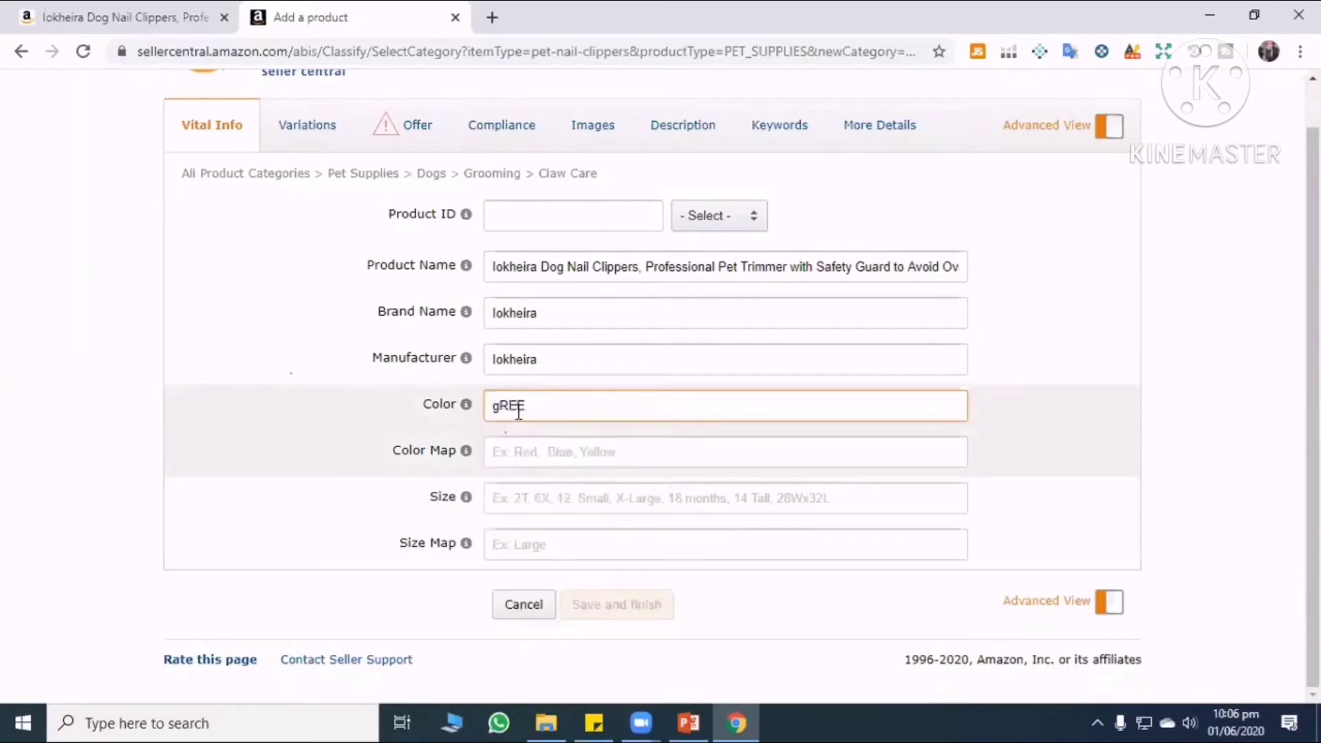
key("BackSpace")
key("BackSpace")
key("BackSpace")
key("BackSpace")
type("G")
left_click(1244, 439)
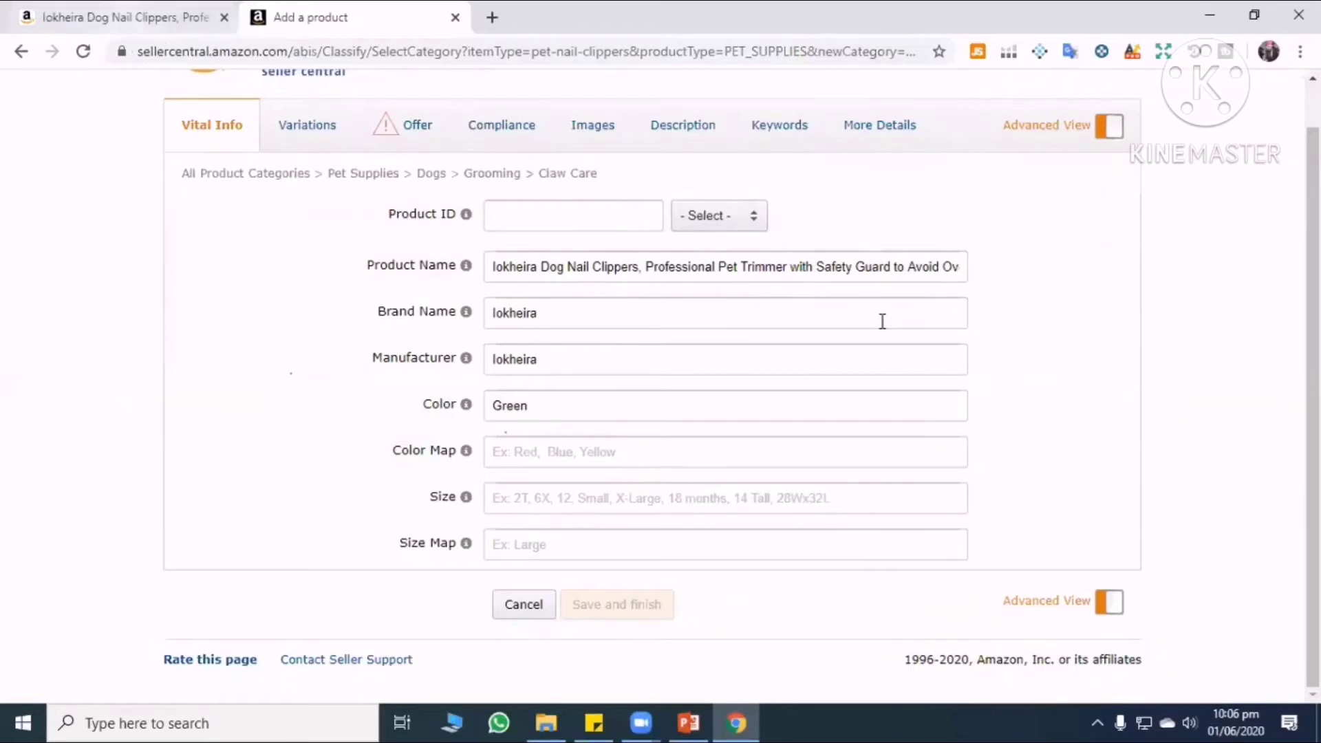
key("ctrl+shift+Tab")
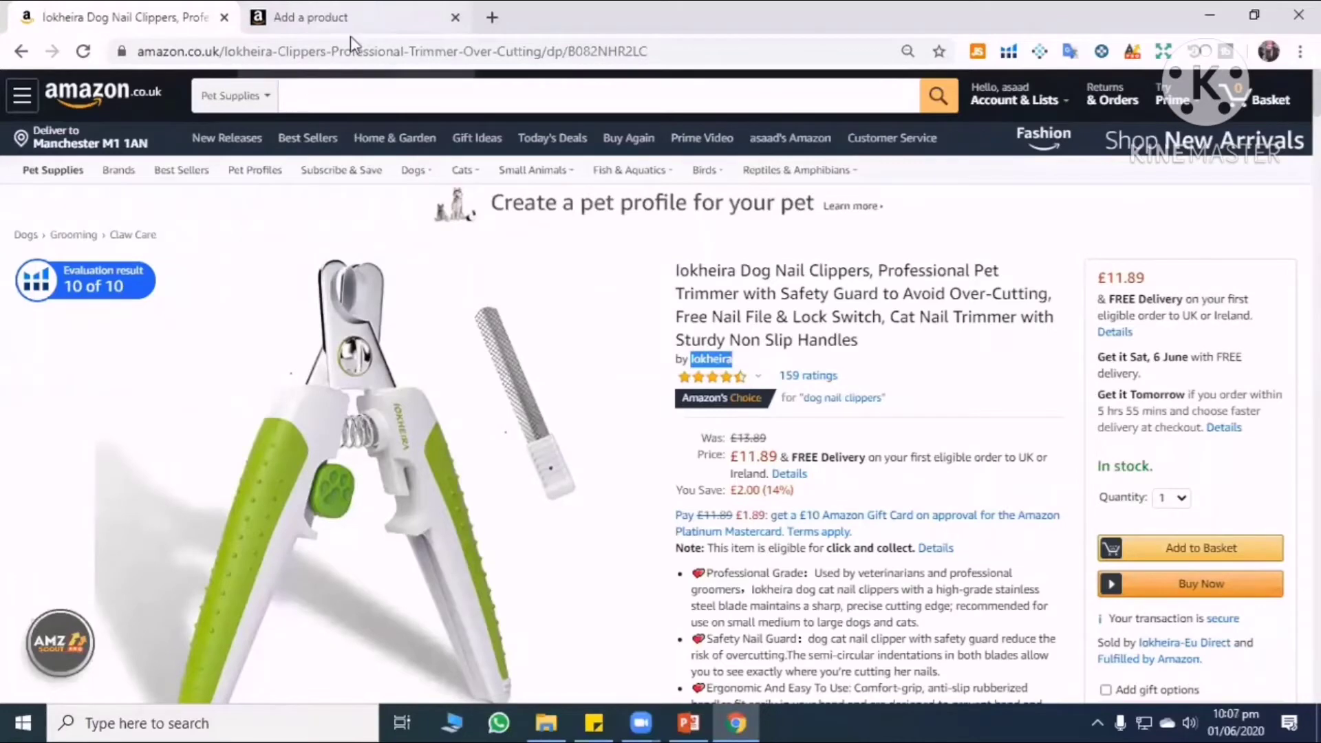
left_click(337, 19)
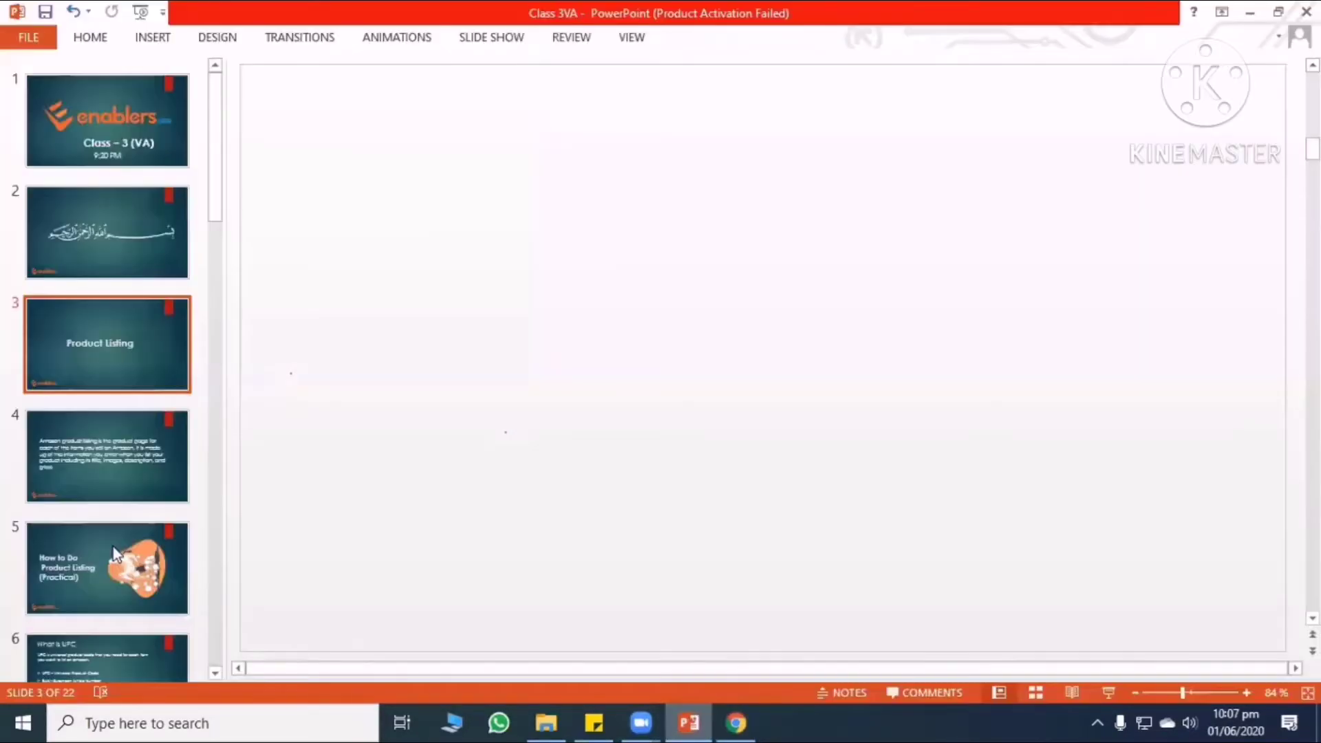
Bring up the PowerPoint deck and scroll to slide 6, 'What is UPC'.
left_click(113, 544)
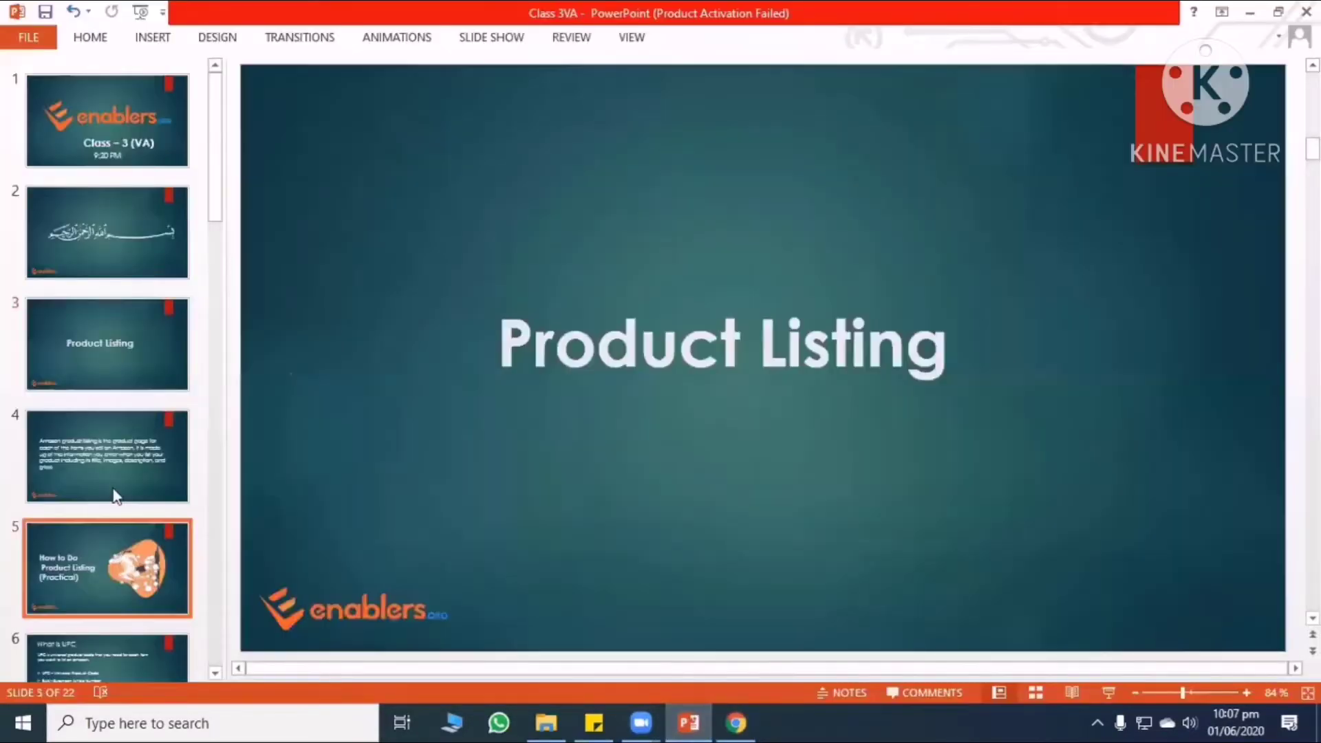
scroll(120, 660, "down", 2)
scroll(326, 486, "down", 1)
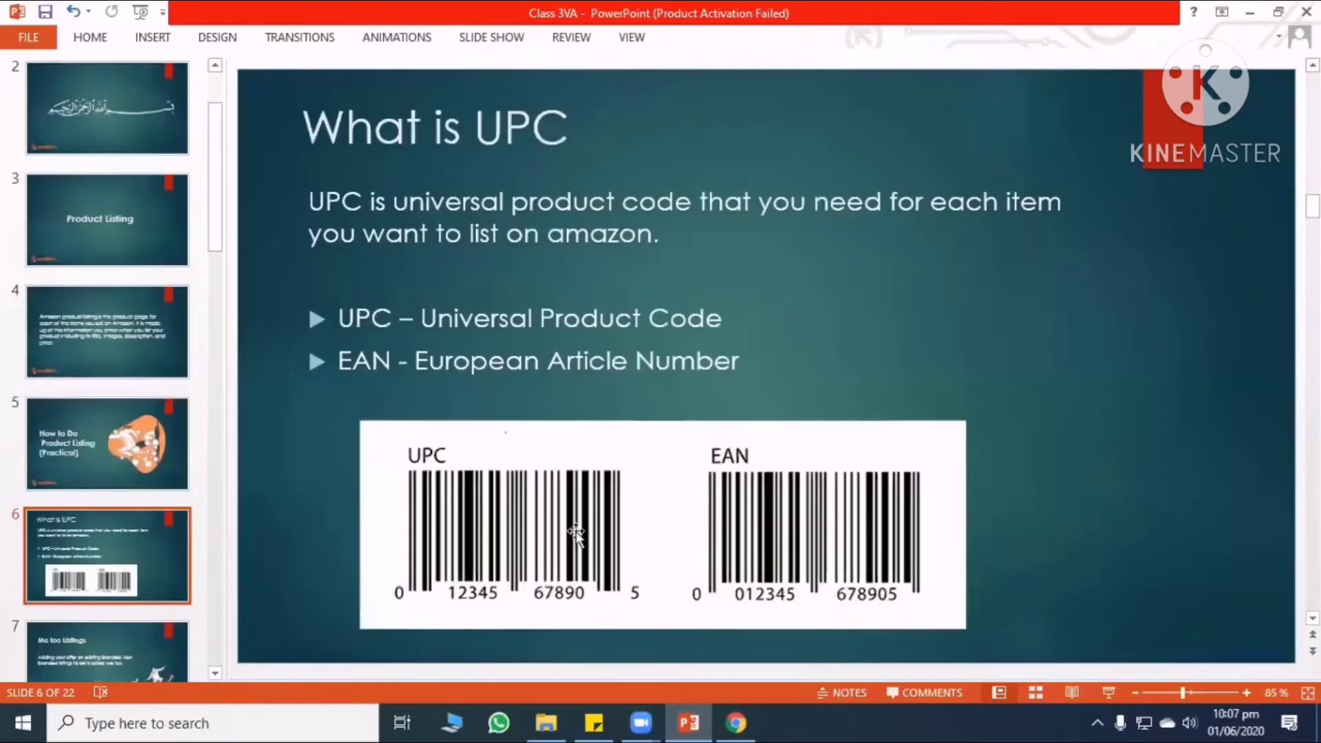
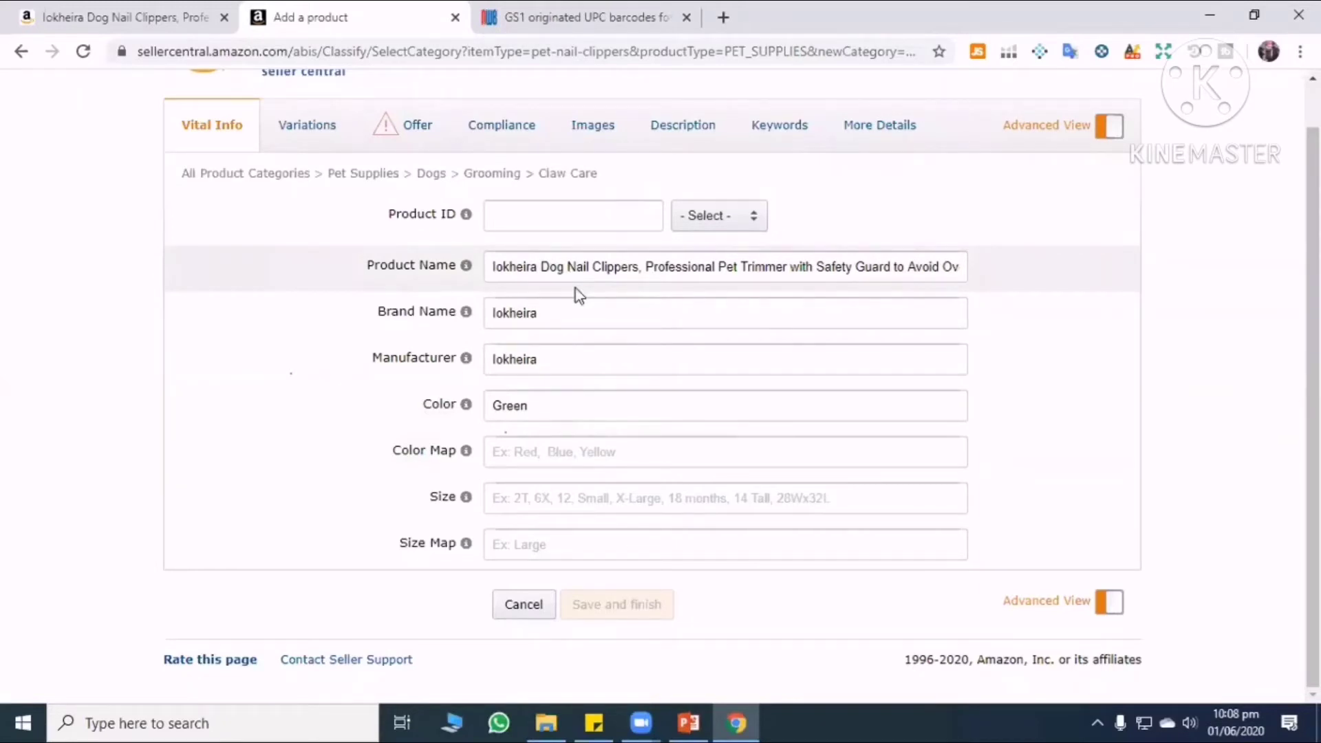
Compare the saved product ID numbers with the barcode supplier's site.
left_click(592, 222)
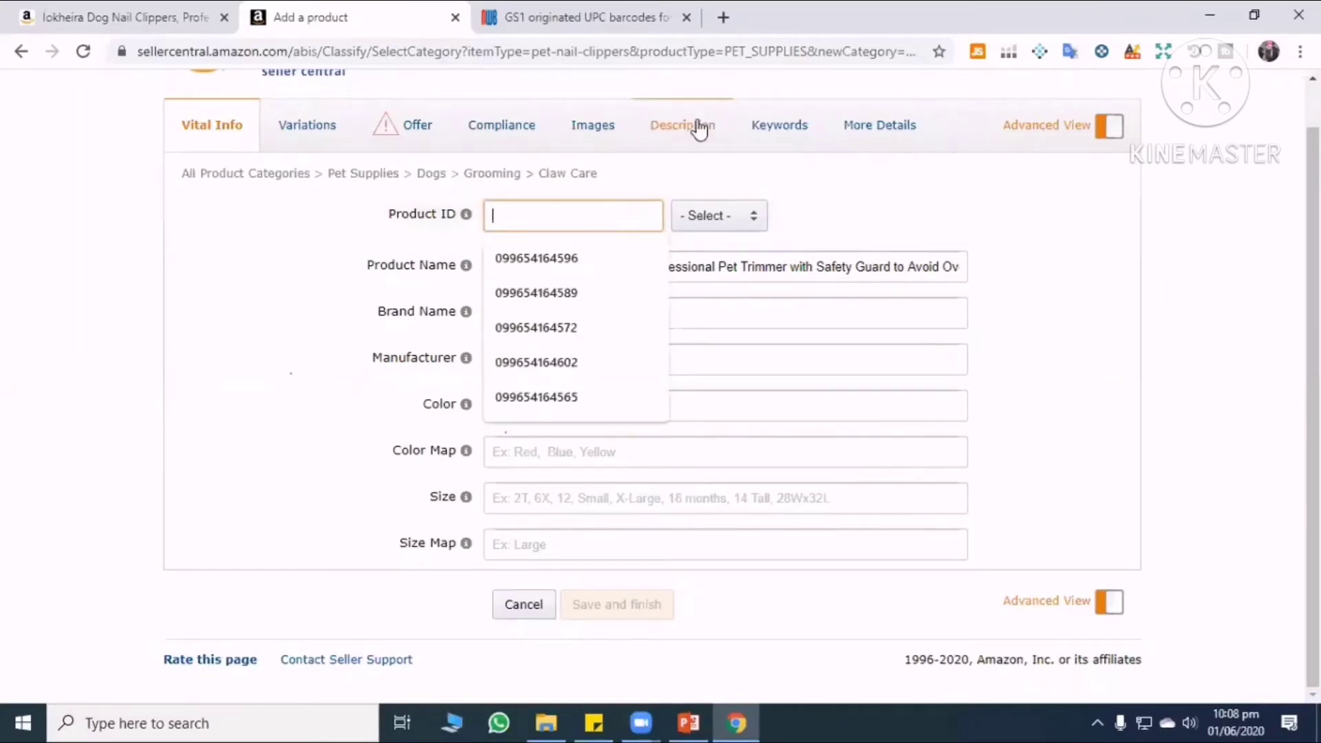
left_click(1144, 270)
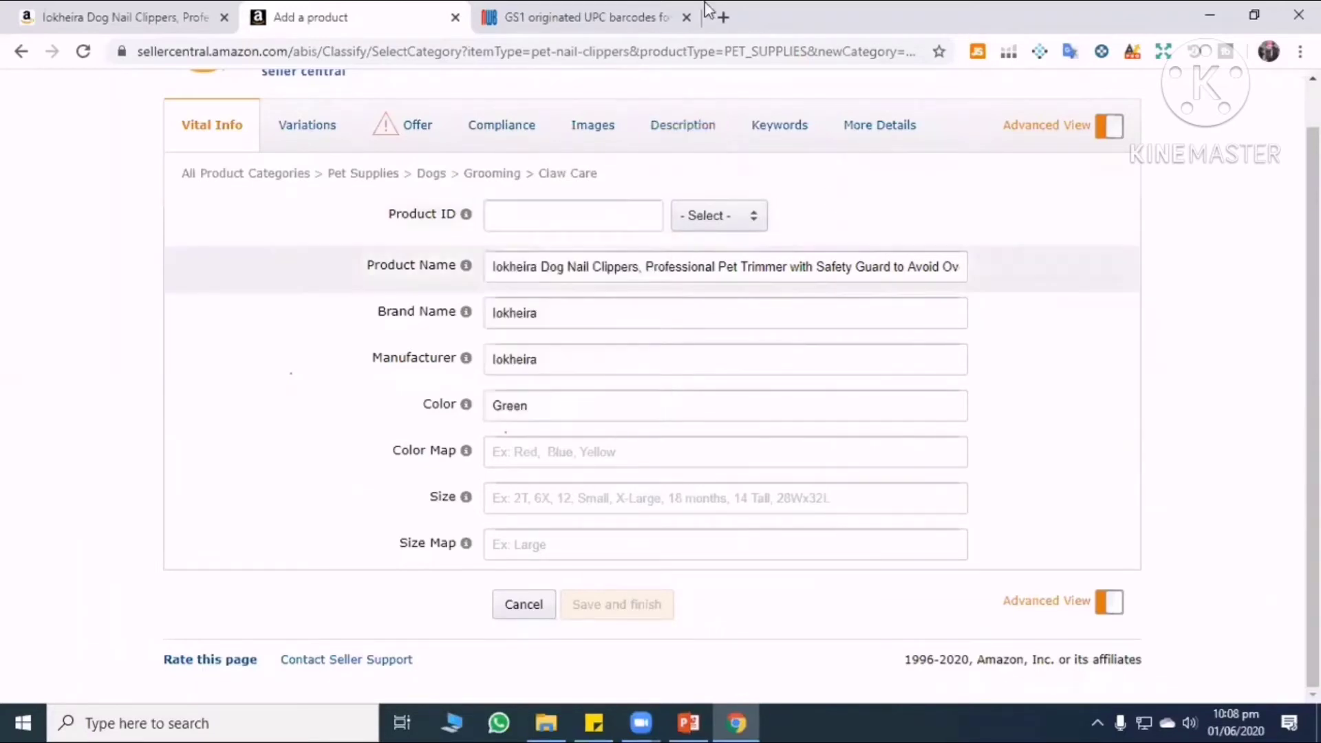
left_click(597, 9)
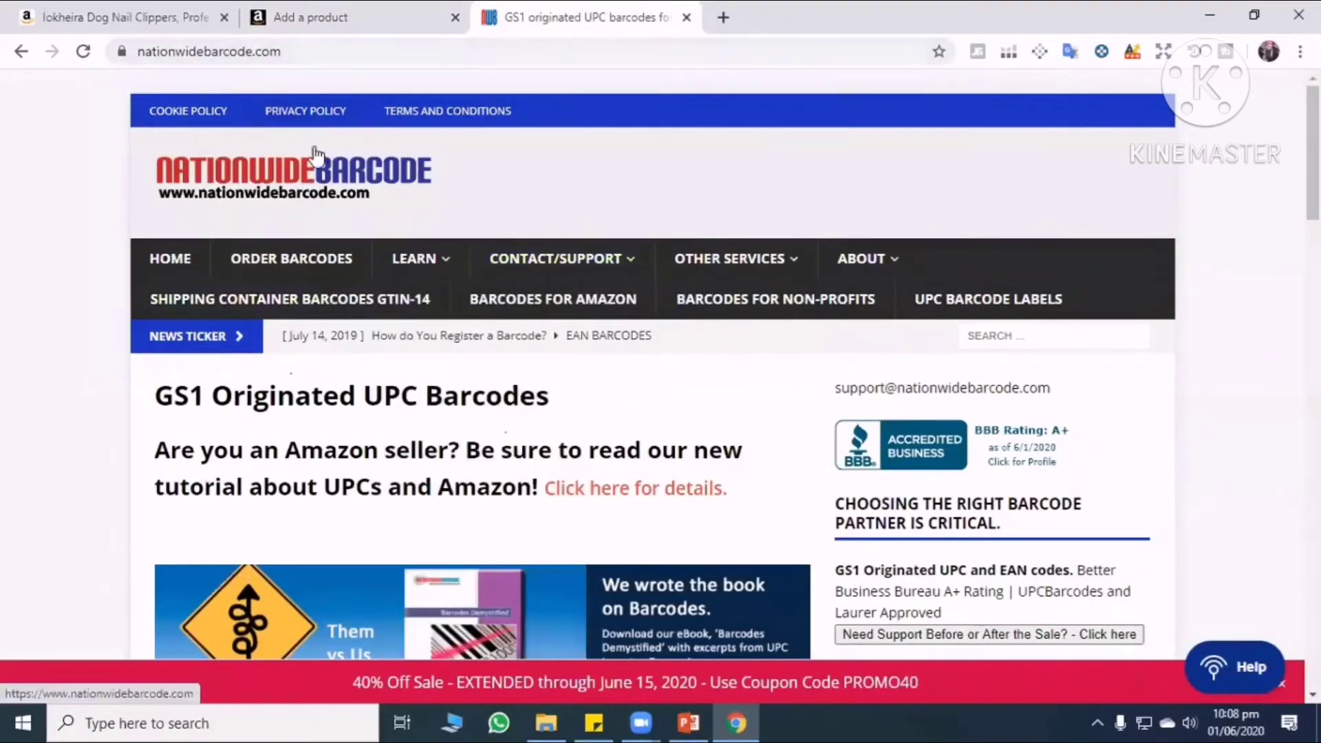
left_click(252, 51)
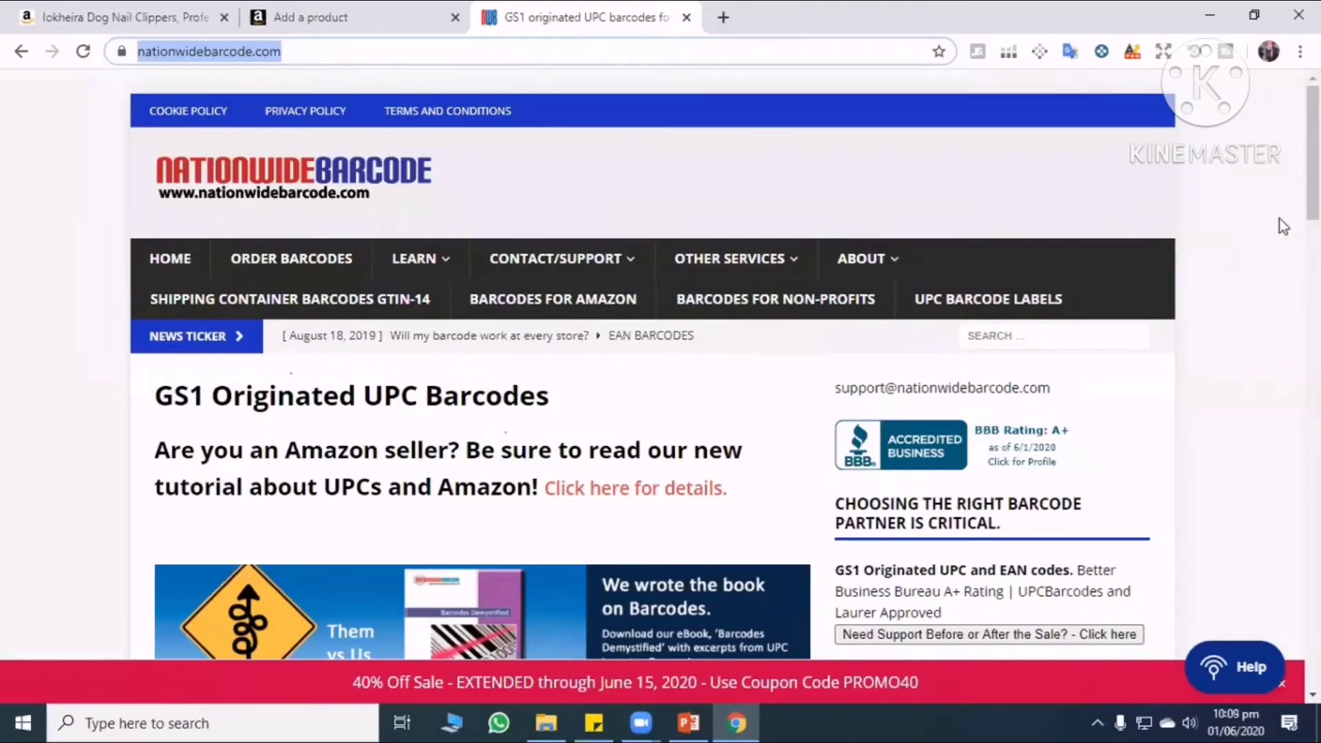
left_click(379, 5)
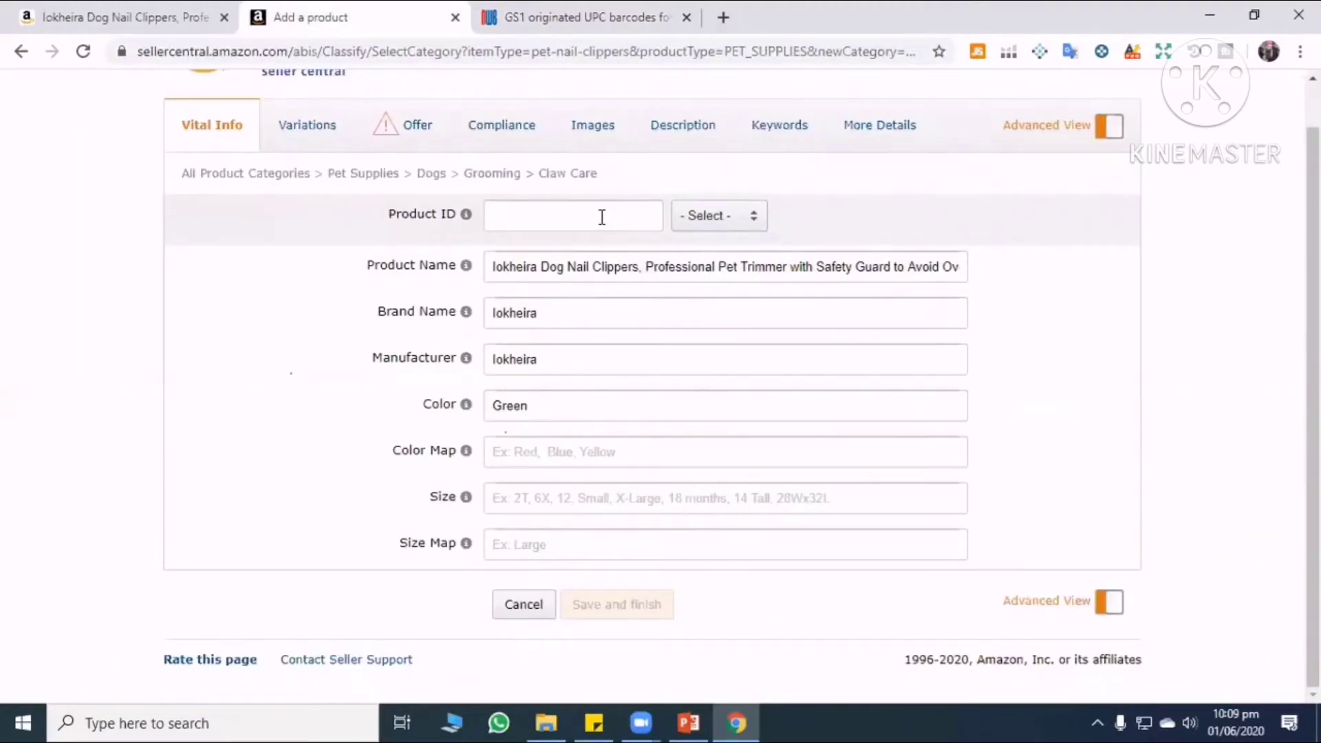
left_click(529, 217)
left_click(1175, 295)
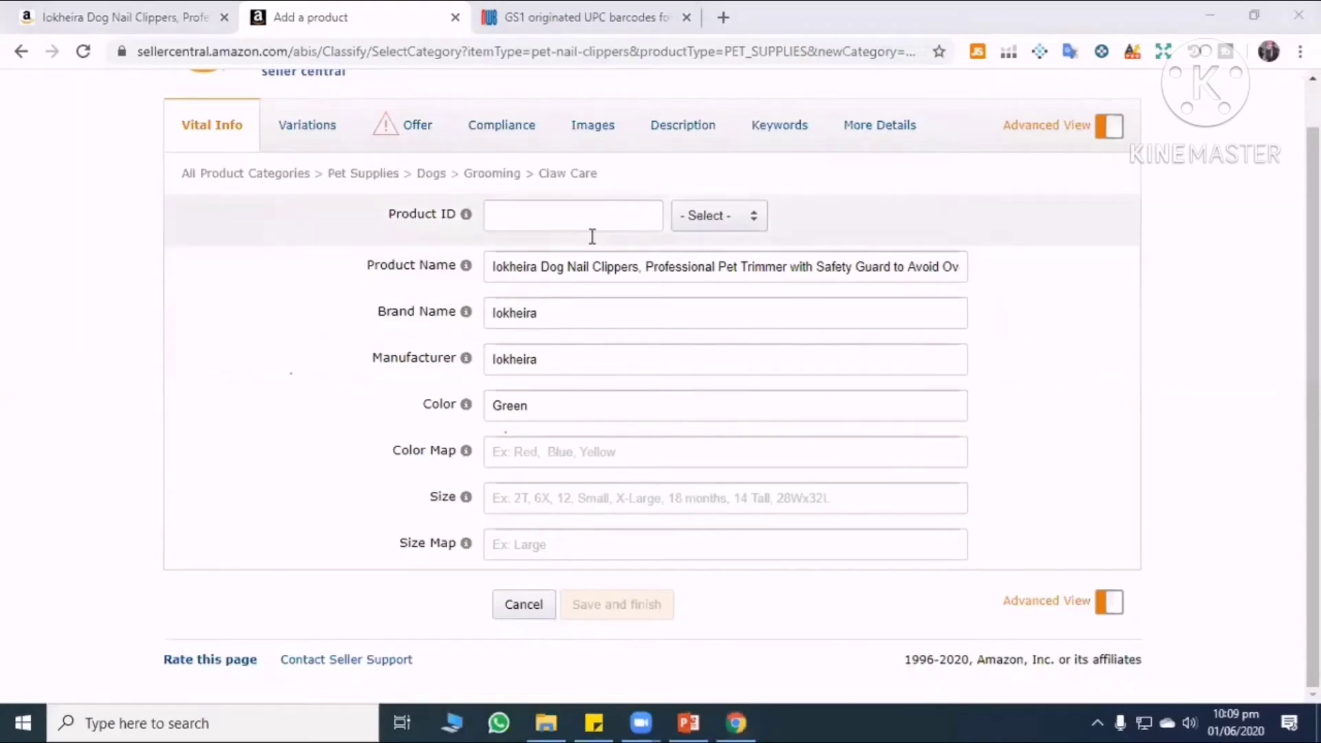
left_click(579, 217)
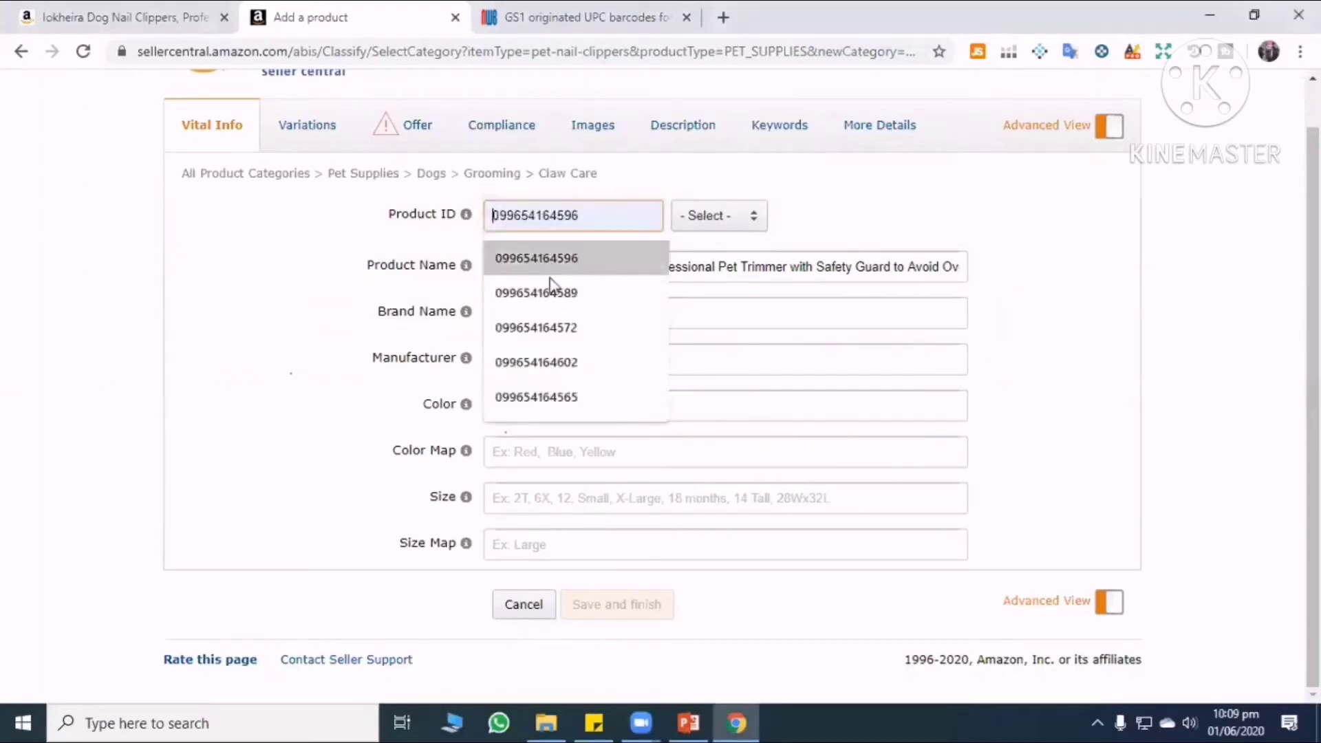
left_click(547, 288)
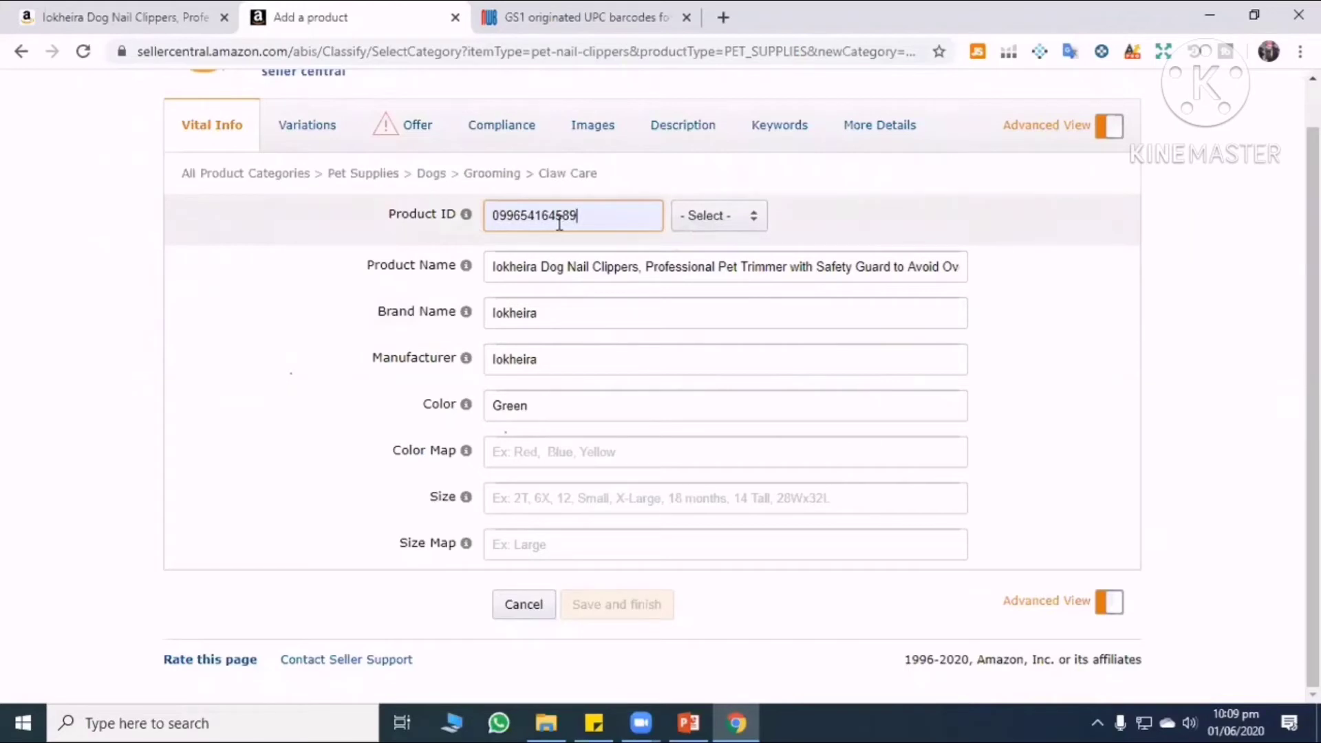
left_click(747, 226)
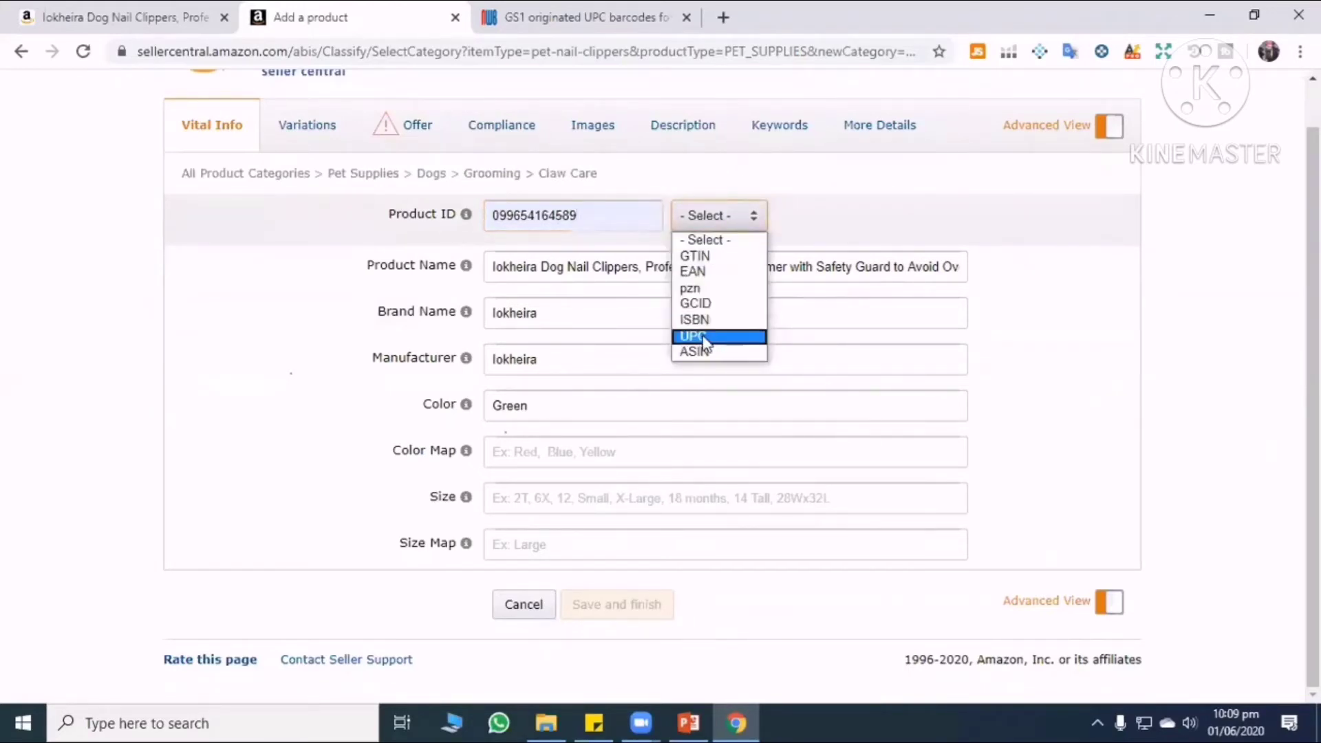
left_click(694, 341)
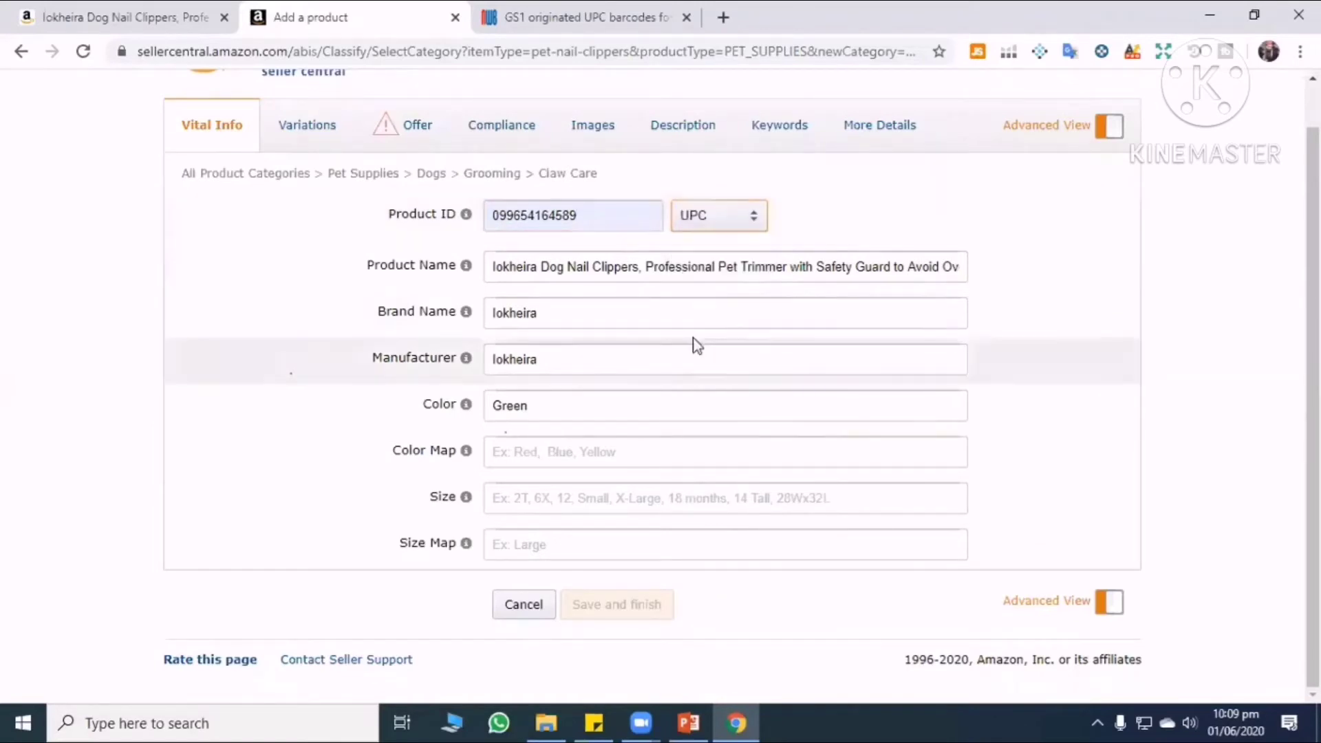
Review the brand, manufacturer and Green colour values, then go to Variations.
double_click(557, 321)
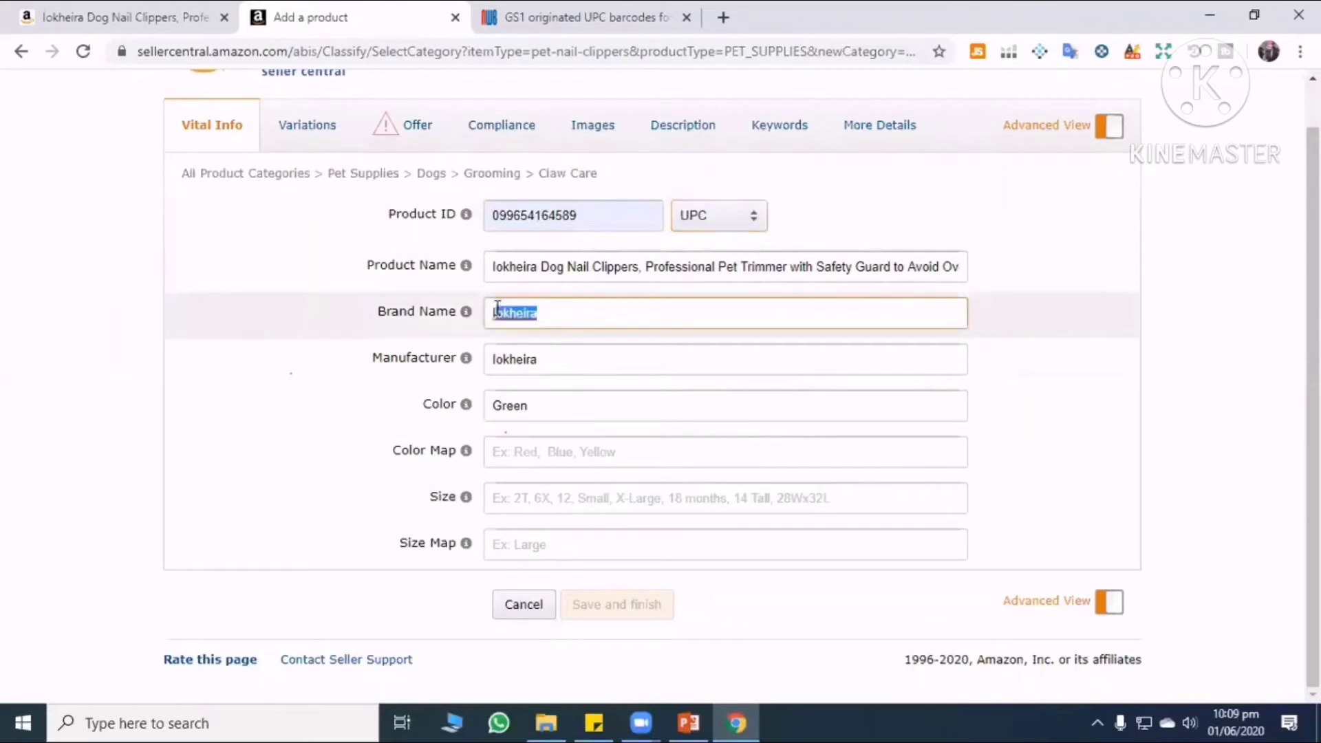
left_click(538, 361)
left_click_drag(539, 361, 481, 358)
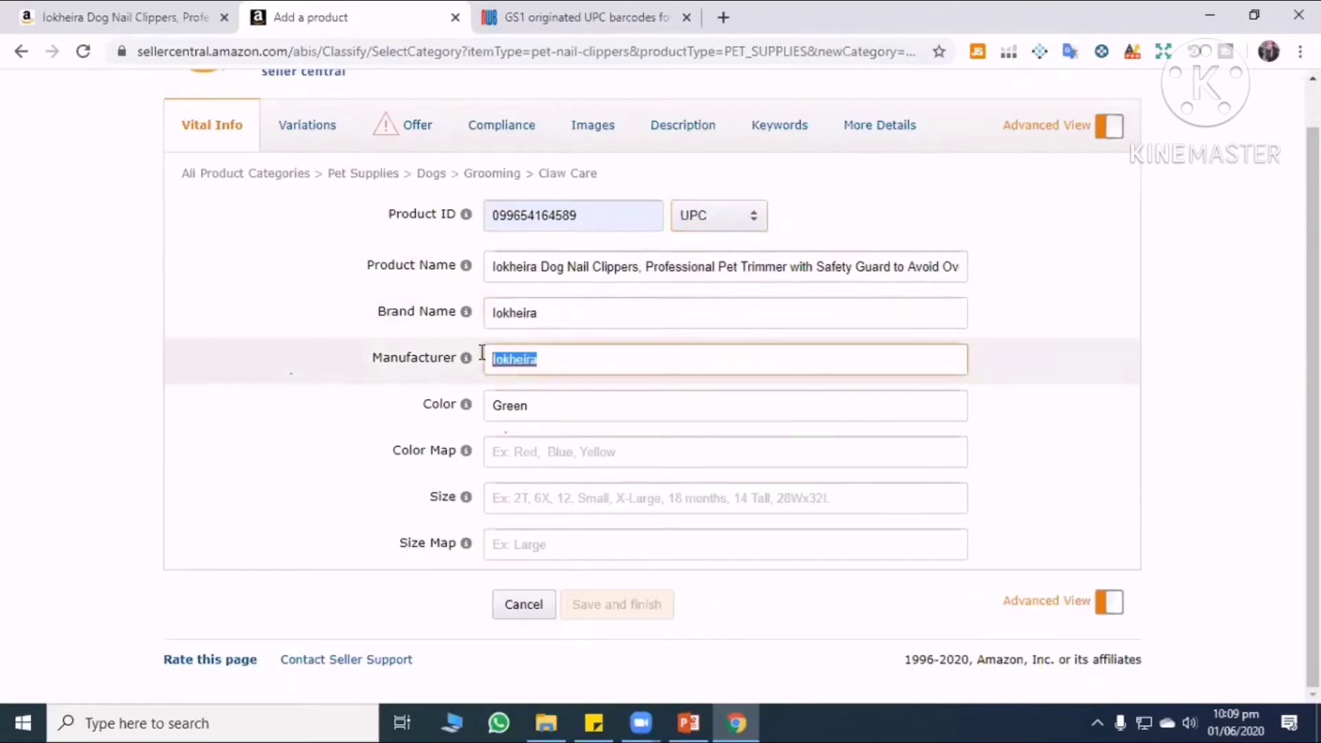
left_click(540, 411)
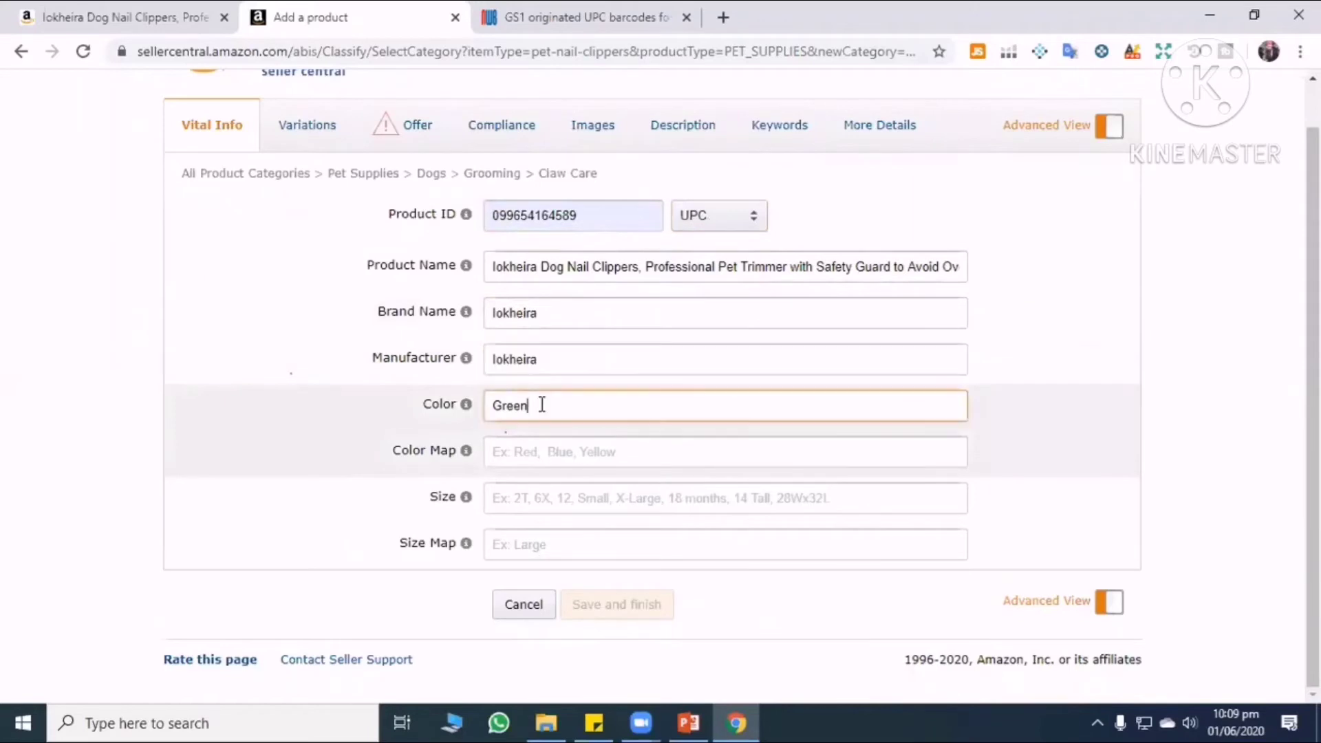
left_click_drag(540, 411, 463, 394)
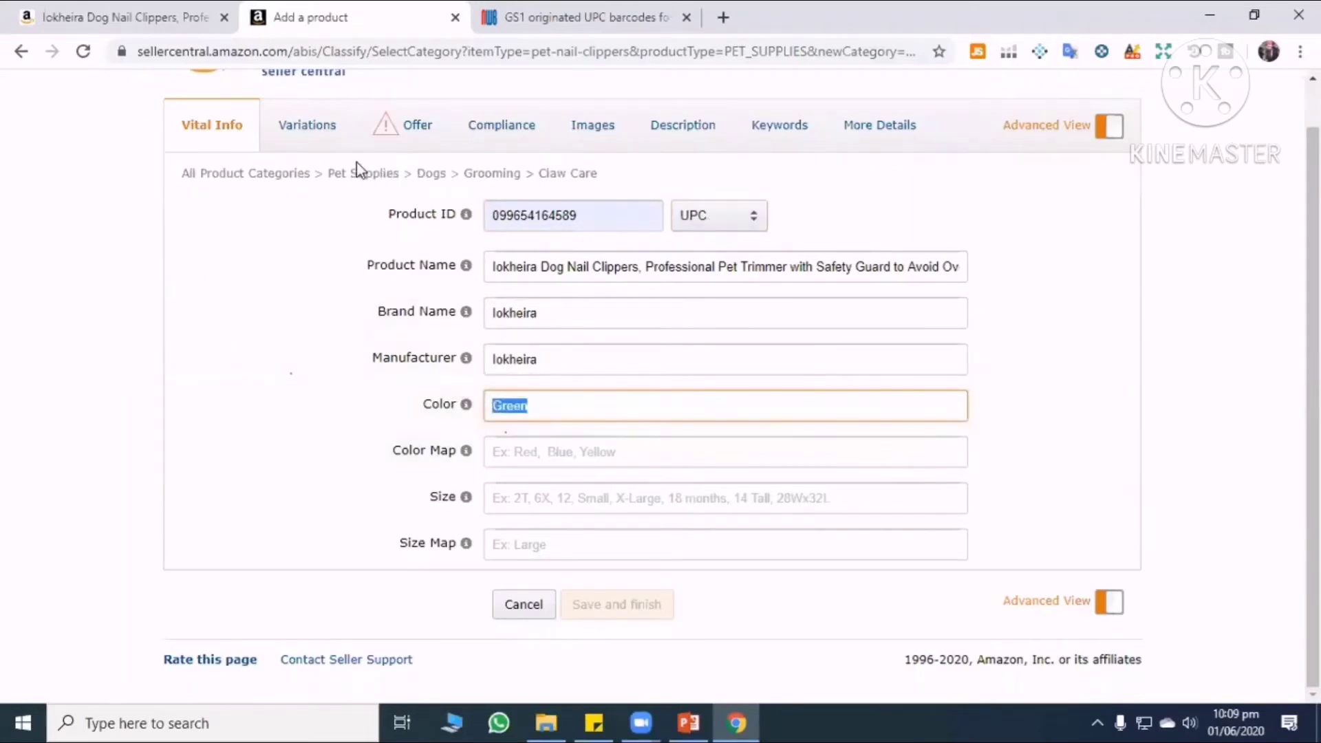
left_click(298, 134)
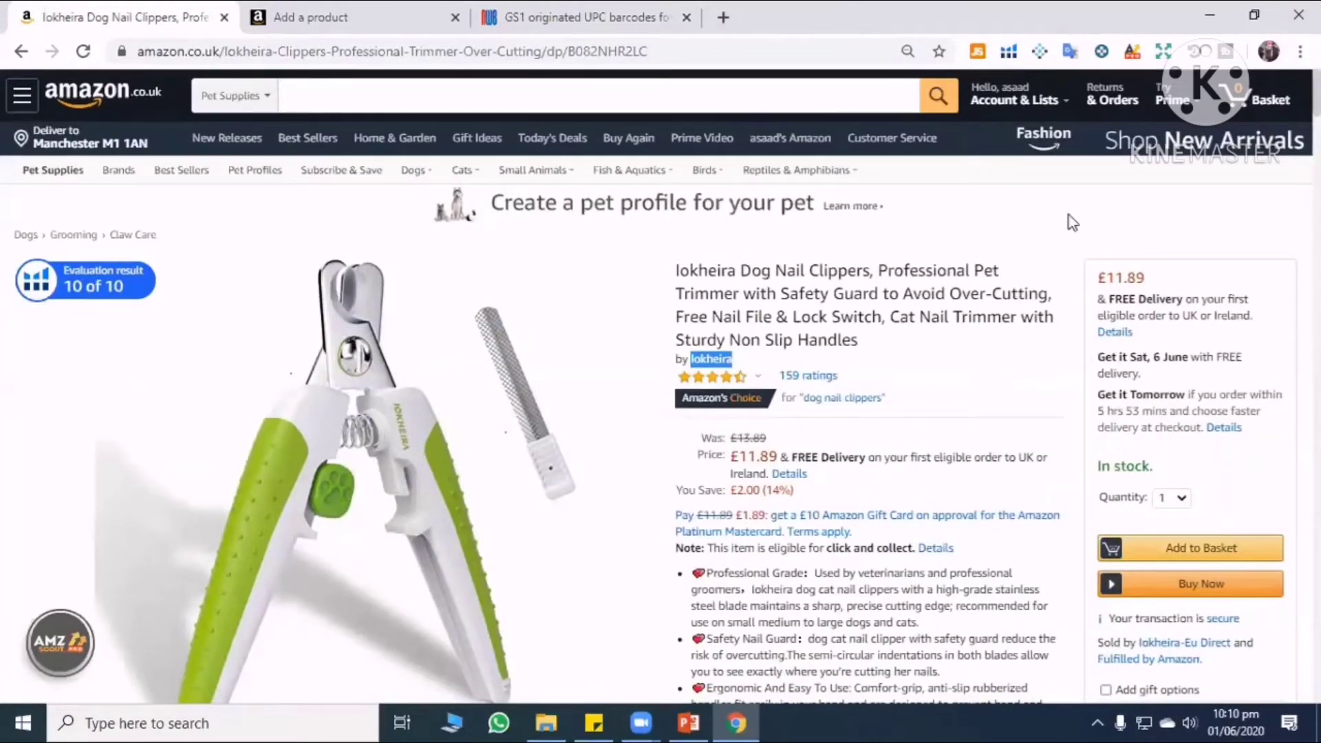
Open Amazon's home page in a new tab and search for 'shoes'.
right_click(82, 101)
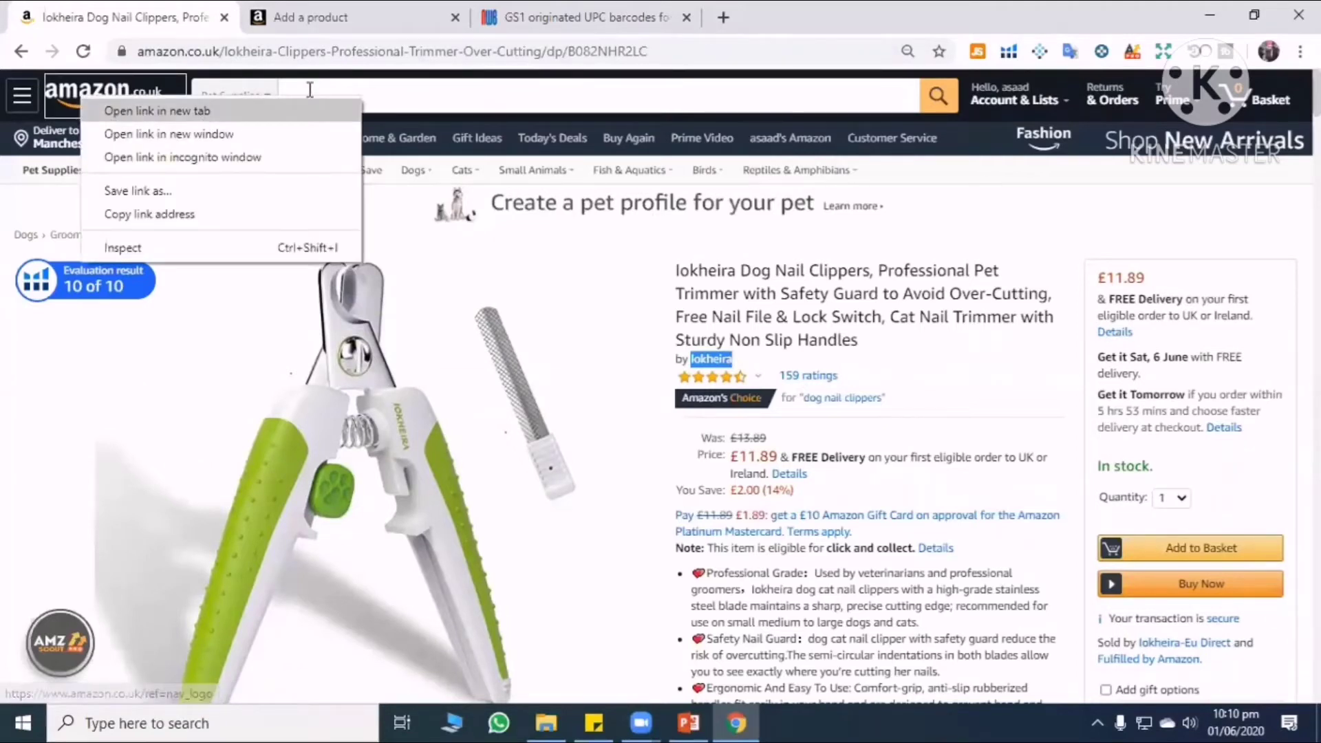
left_click(157, 111)
left_click(348, 31)
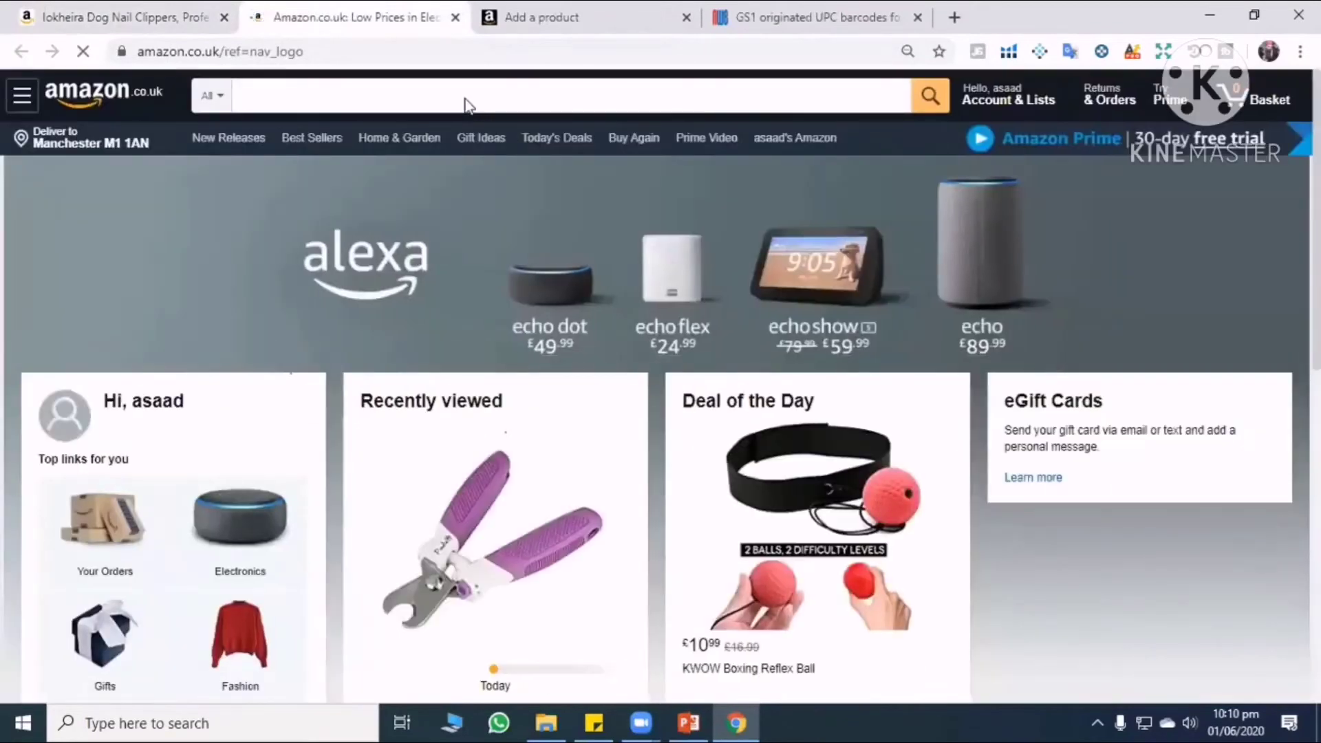
left_click(438, 91)
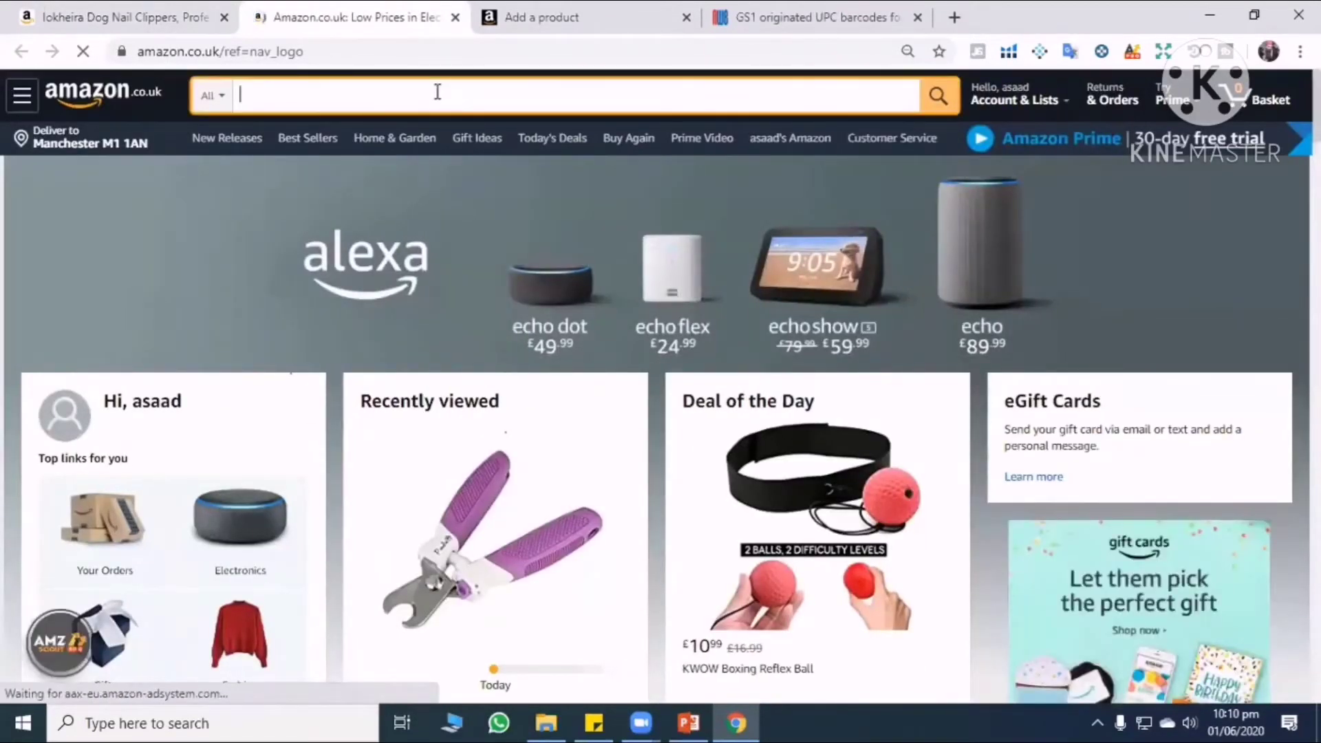
type("shoes")
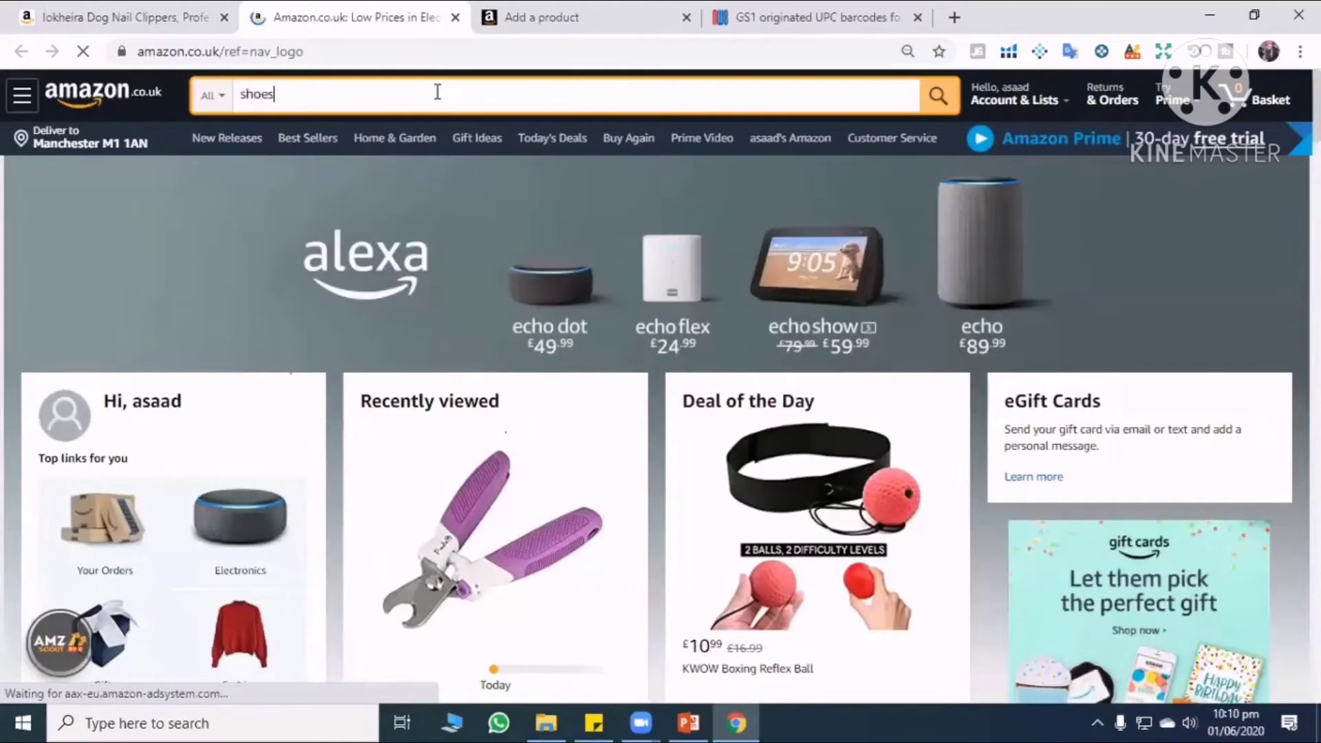
left_click(940, 103)
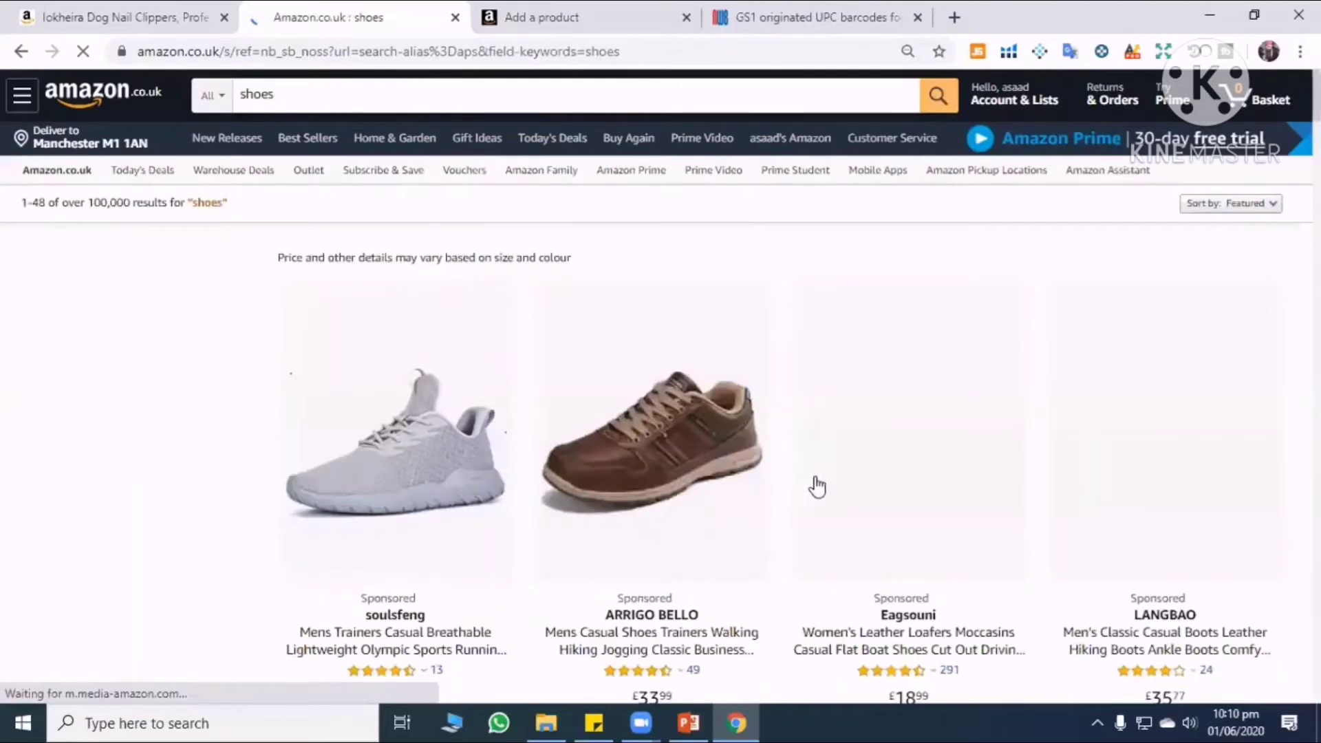
Open the LANGBAO men's boots page and try another colour and the size list.
scroll(1203, 353, "down", 3)
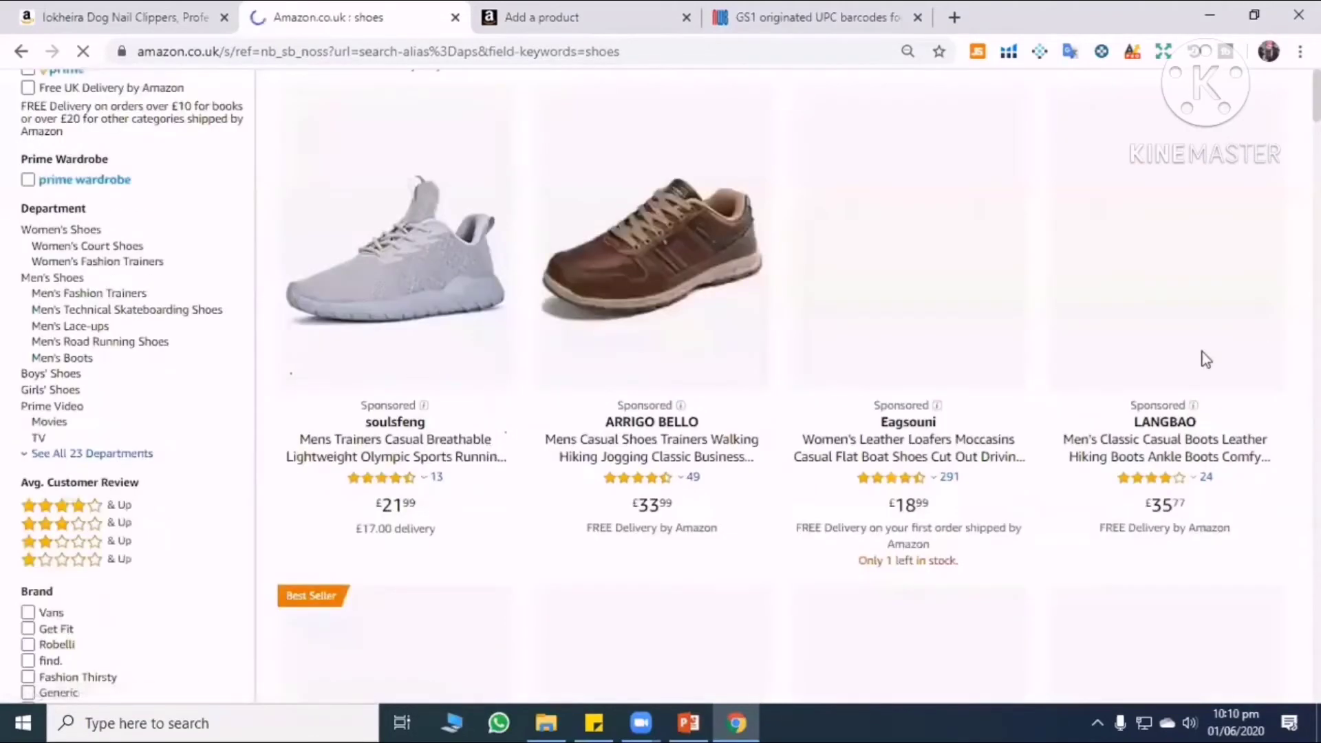
left_click(1160, 460)
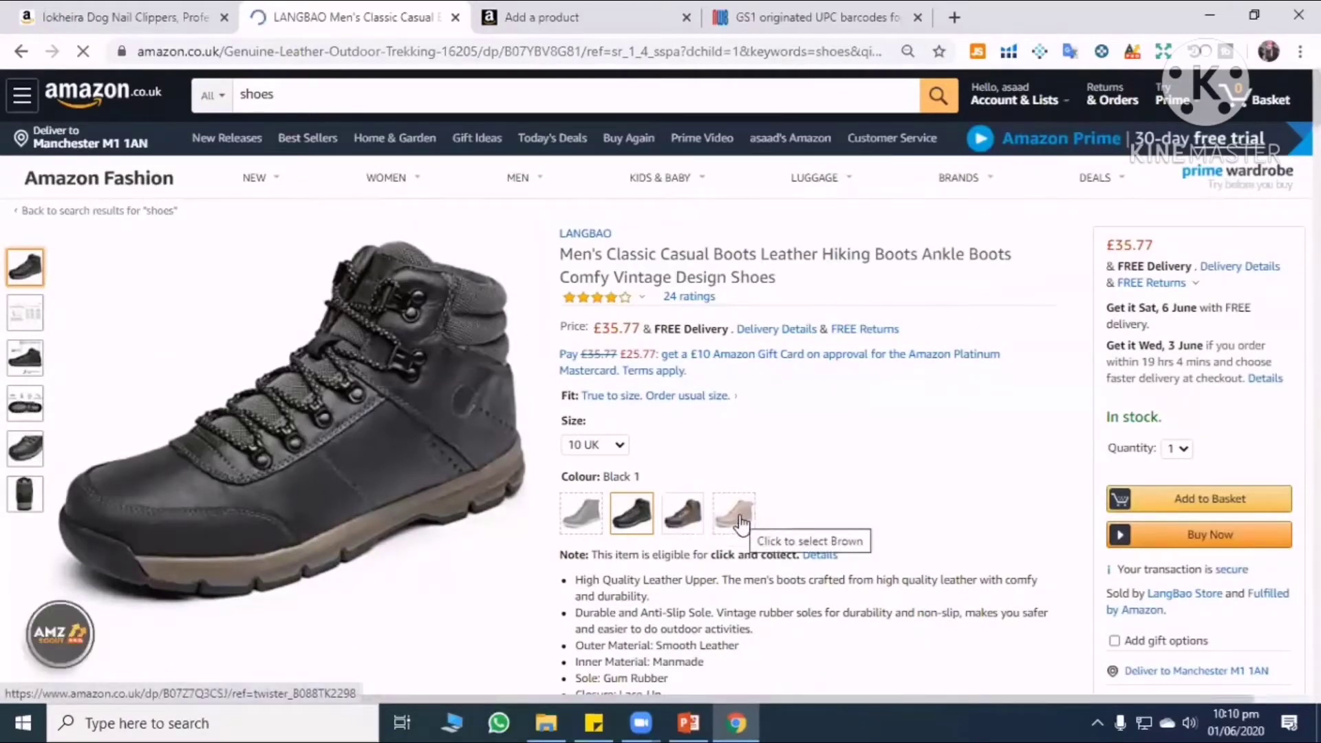
left_click(583, 534)
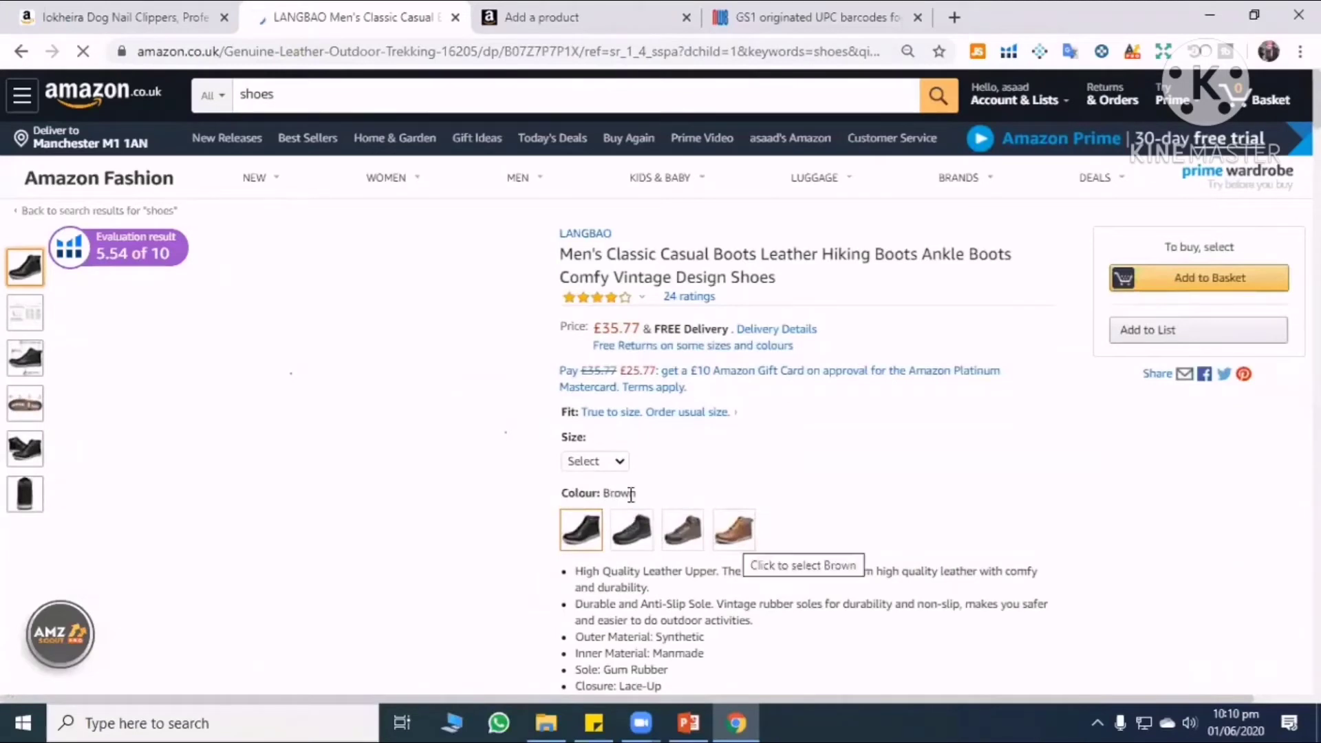
left_click(609, 462)
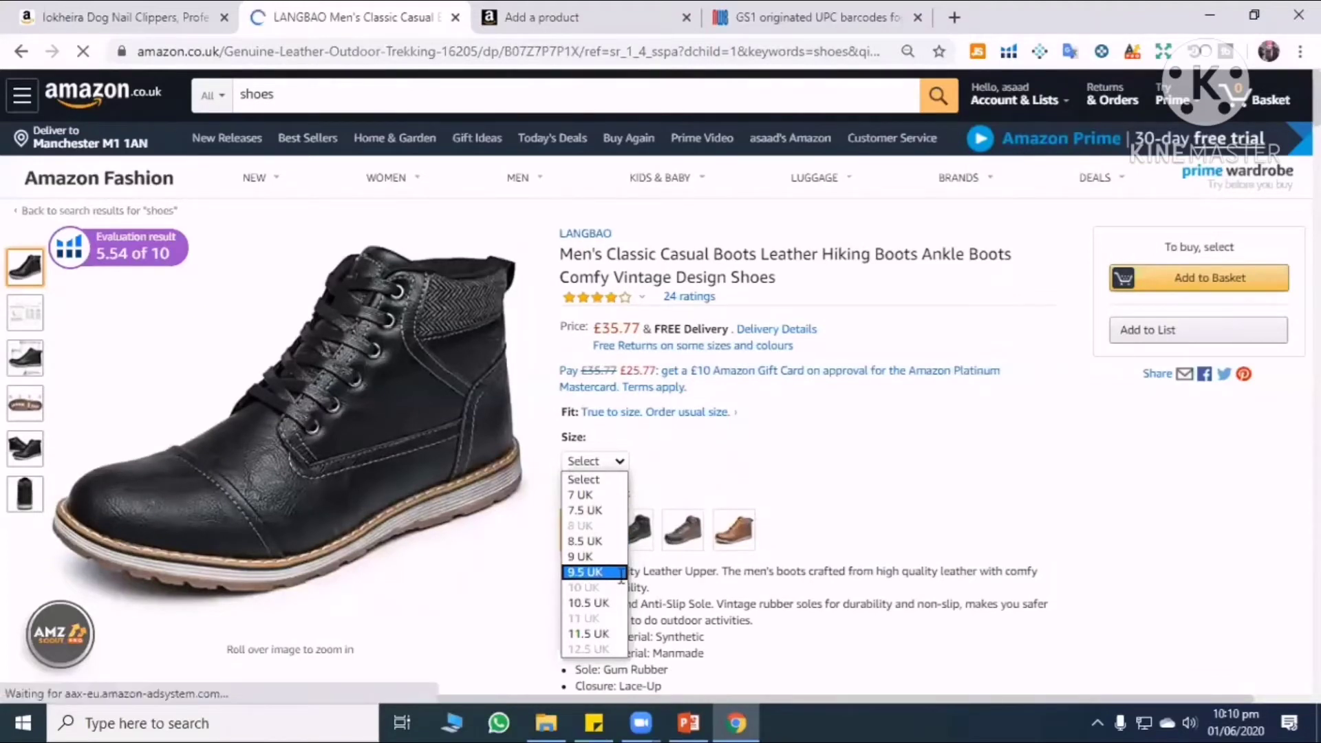
left_click(695, 463)
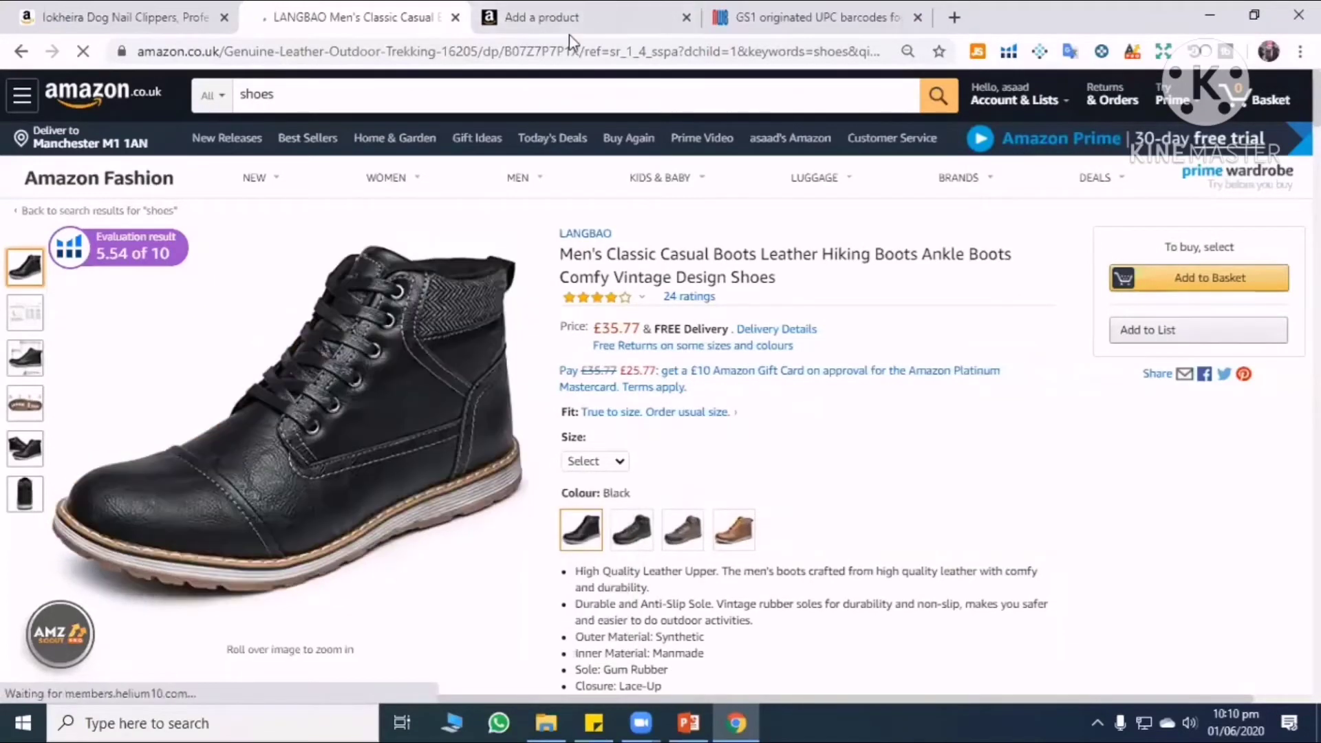
left_click(166, 10)
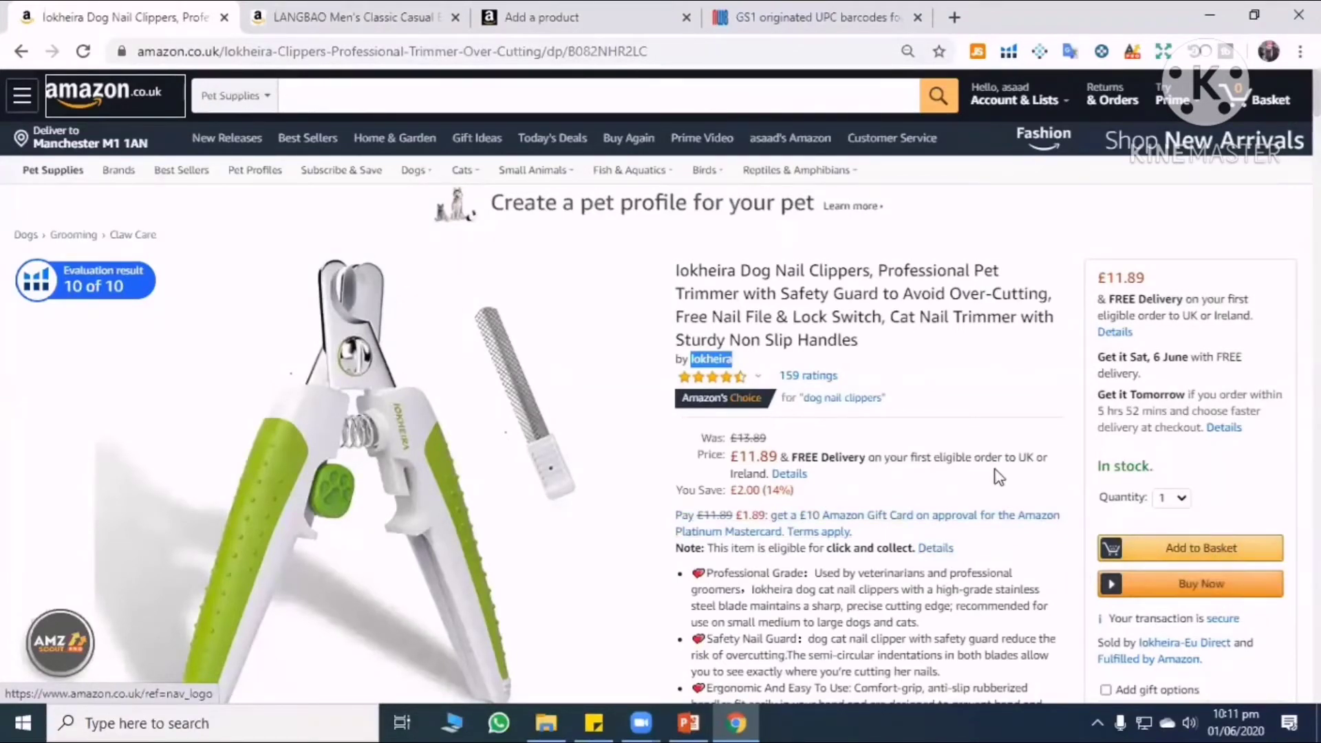
Choose Color as the variation theme and close the boots page.
left_click(530, 18)
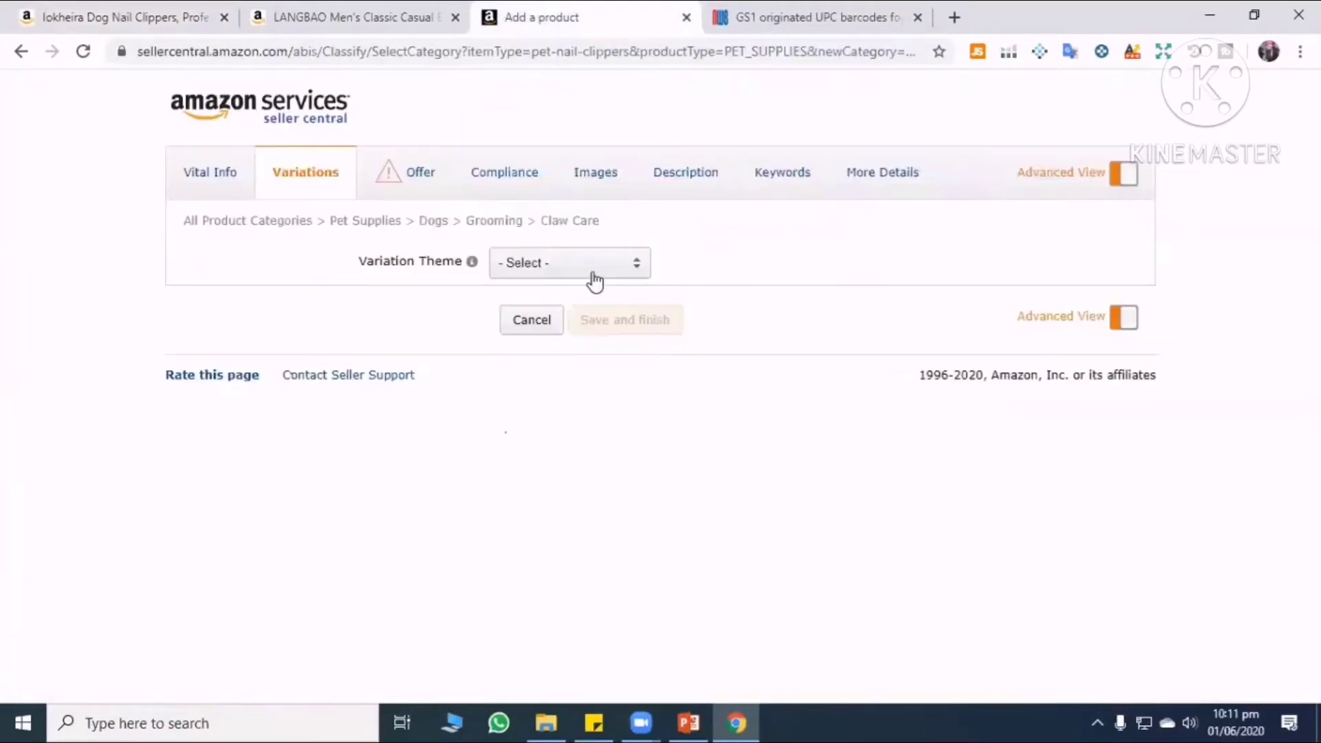
left_click(625, 270)
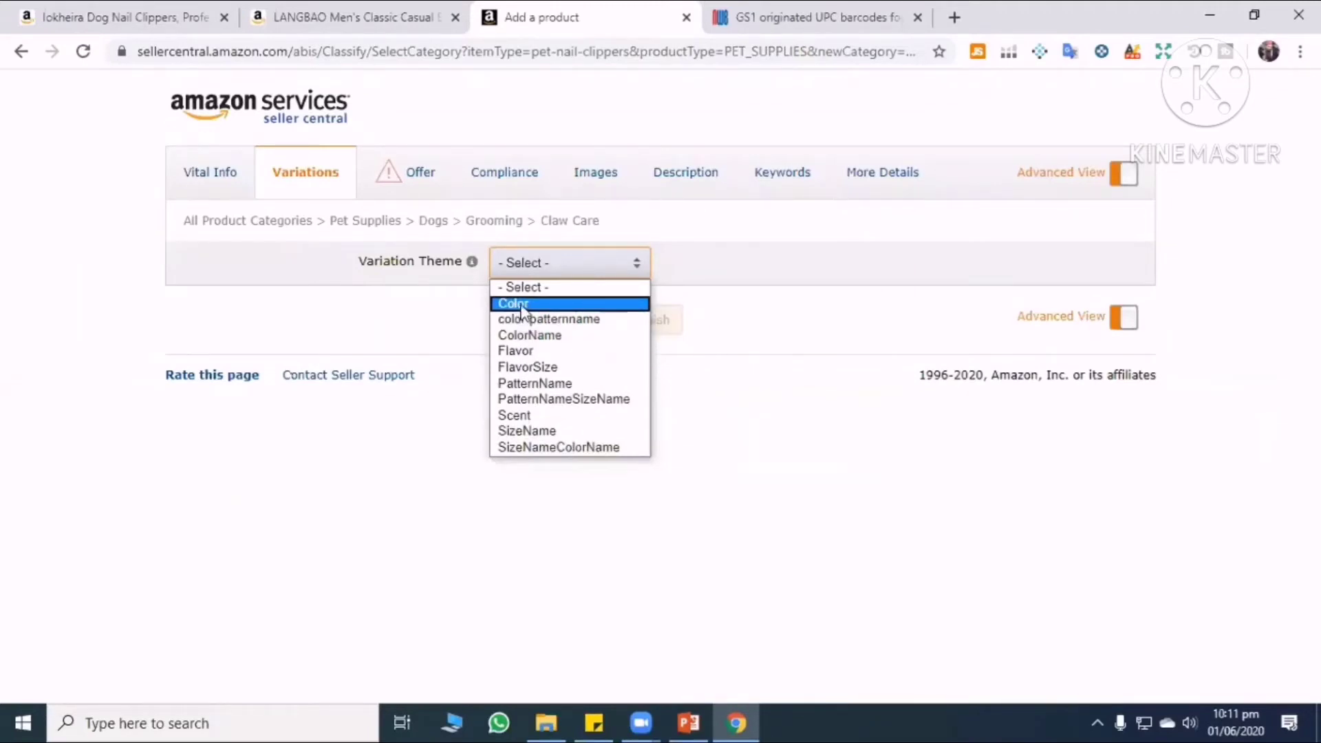
key("Return")
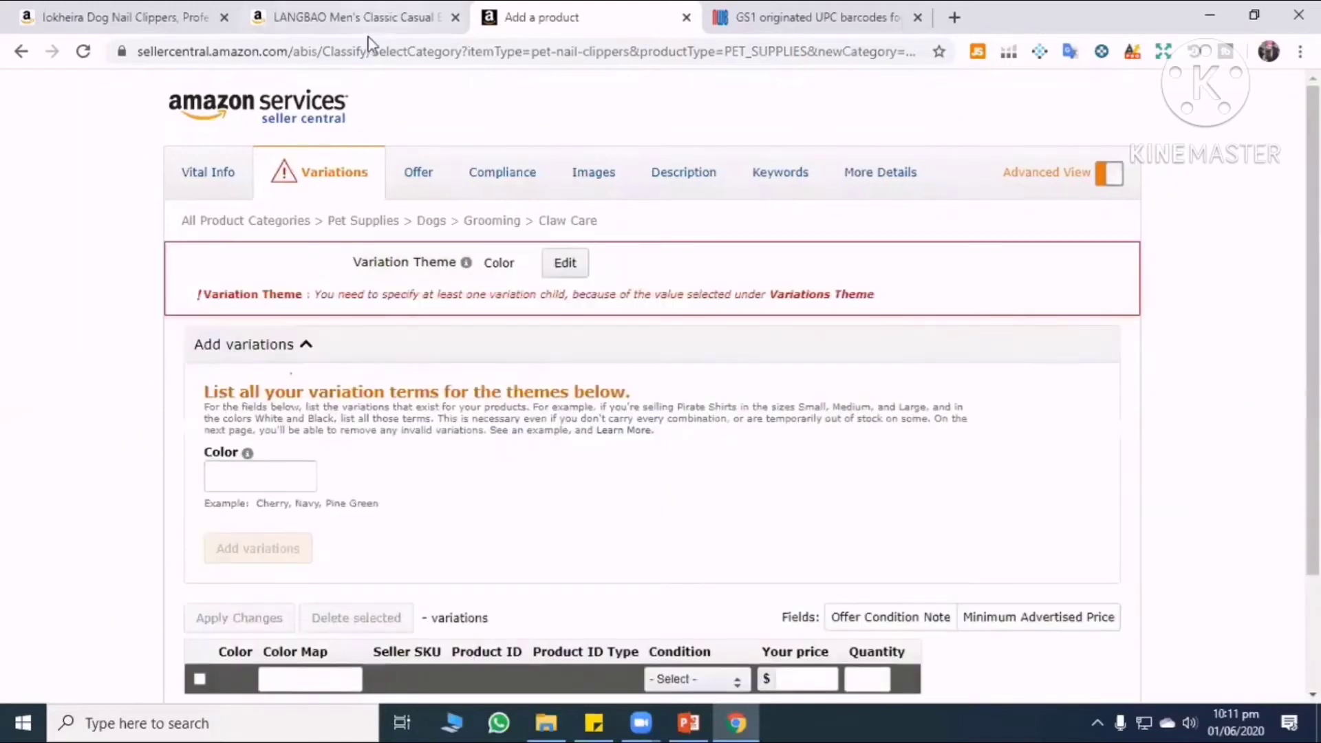
left_click(466, 18)
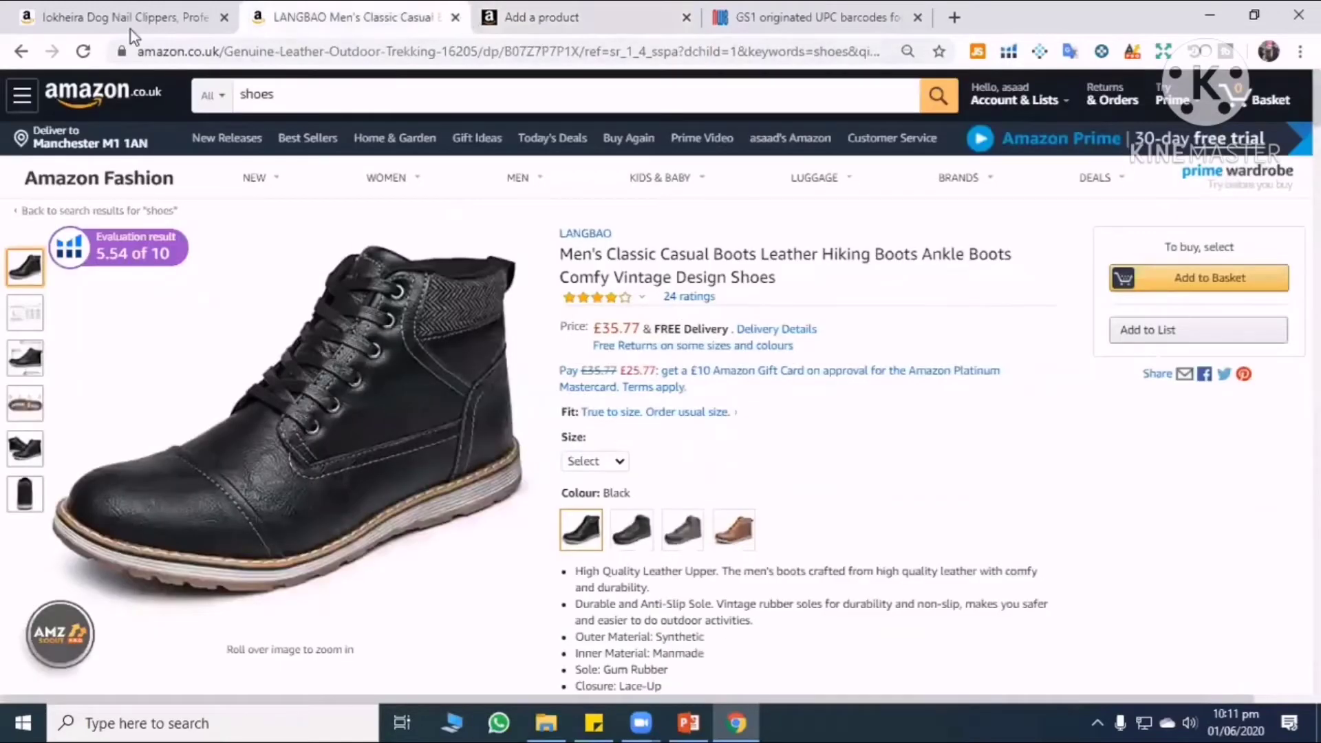
left_click(455, 18)
key("ctrl+shift+Tab")
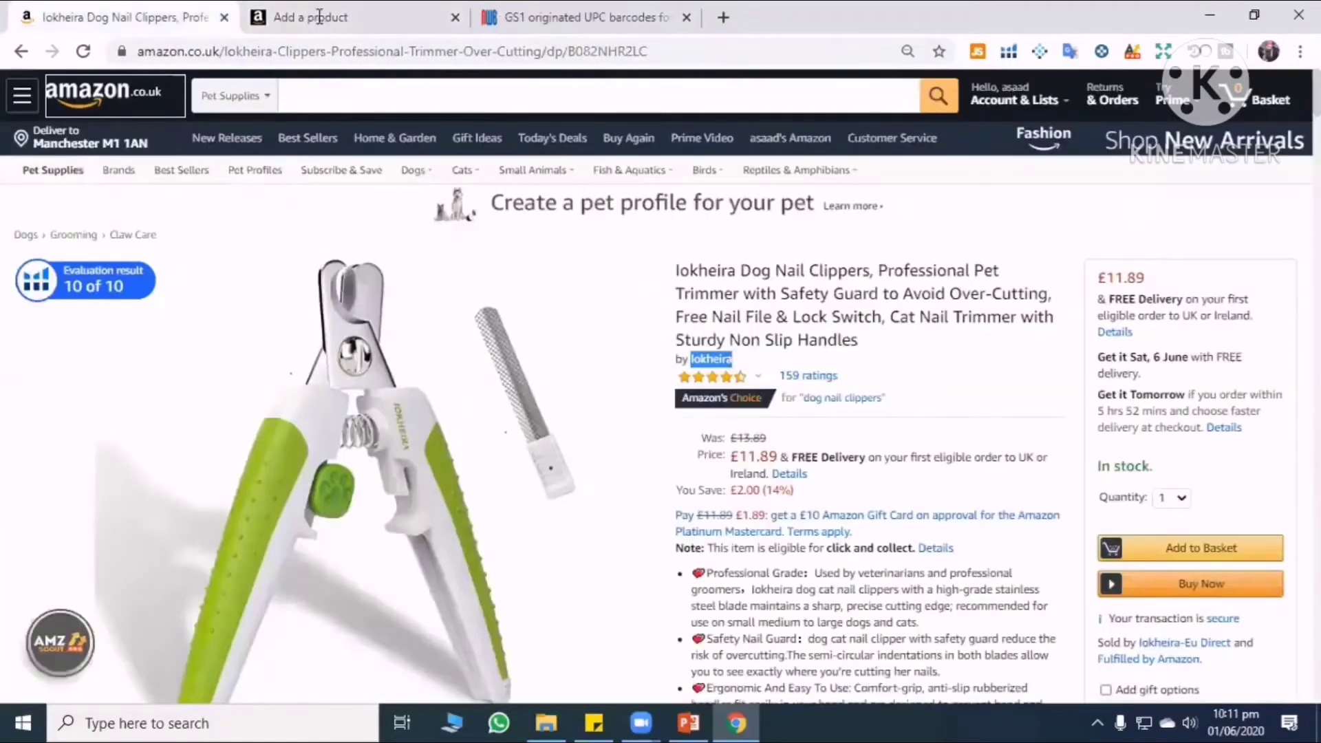
key("ctrl+Tab")
Add Pink and Green as colour variation rows.
left_click(277, 475)
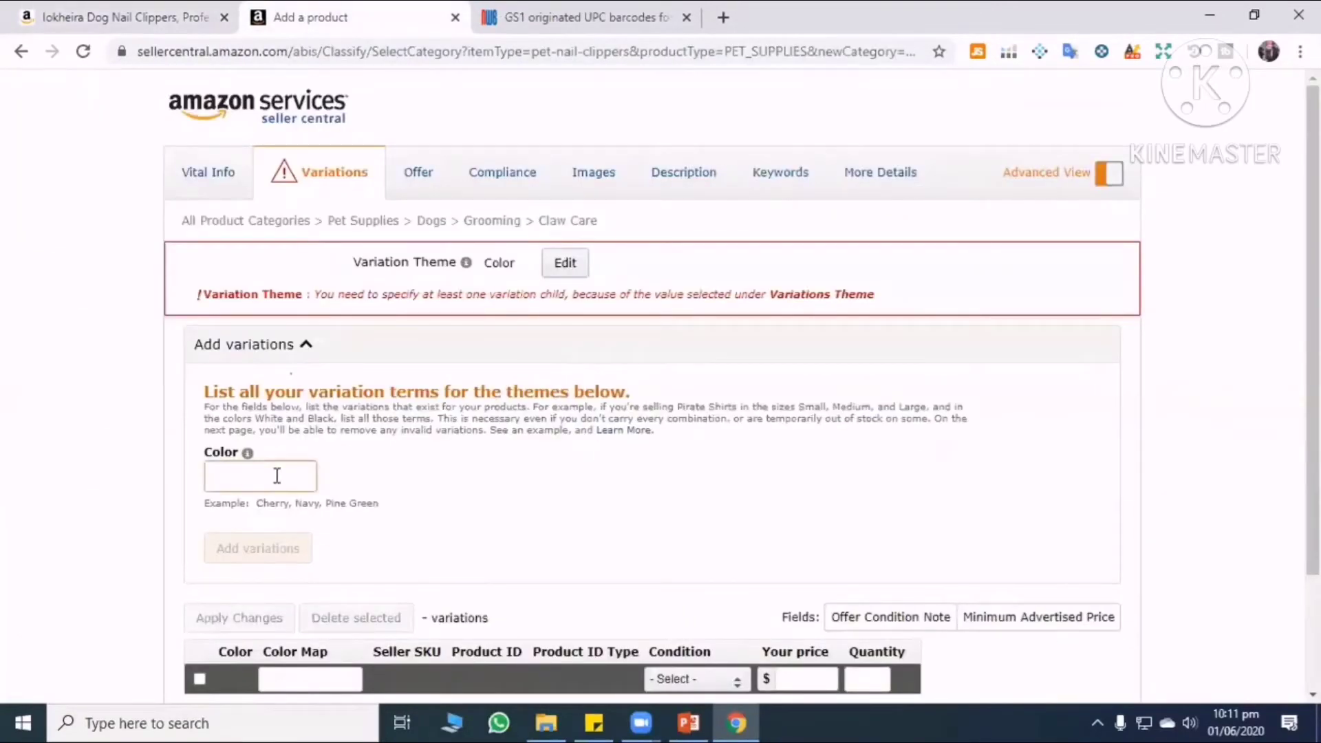
type("Pink")
left_click(358, 472)
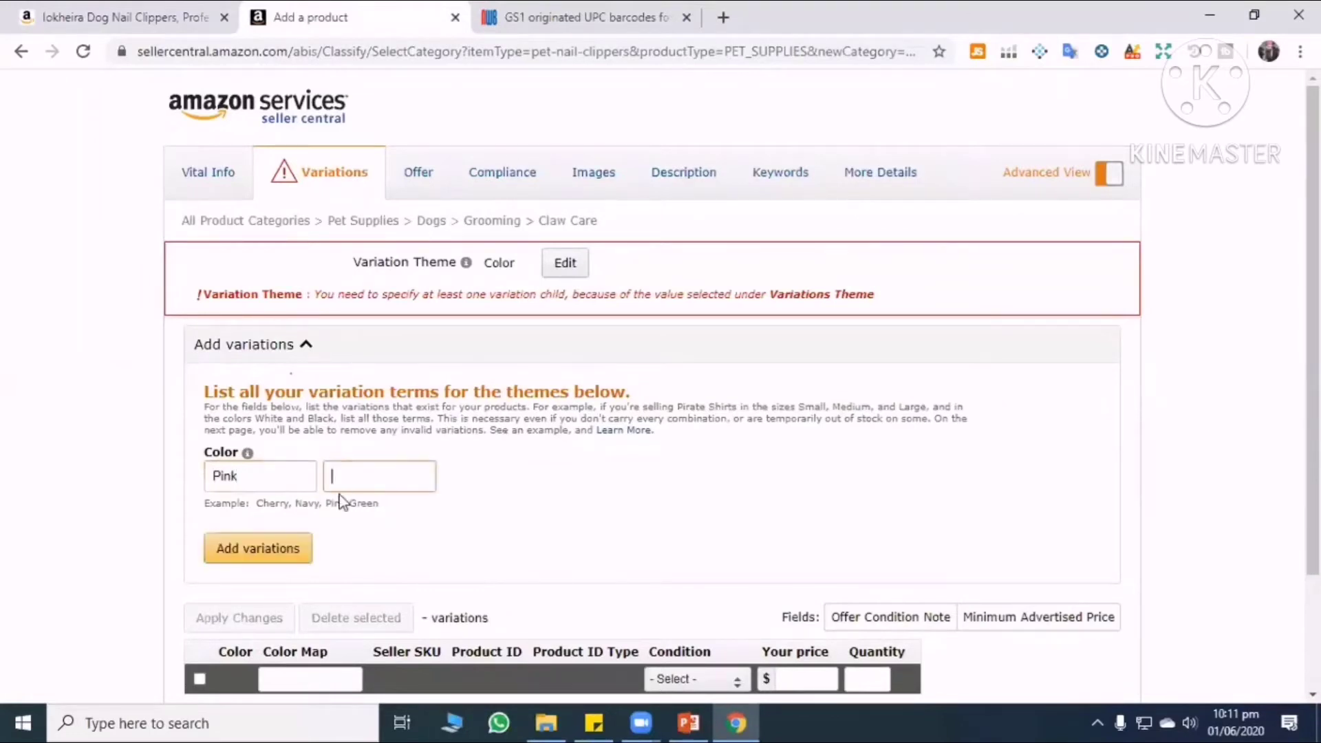
left_click(260, 543)
scroll(299, 598, "down", 3)
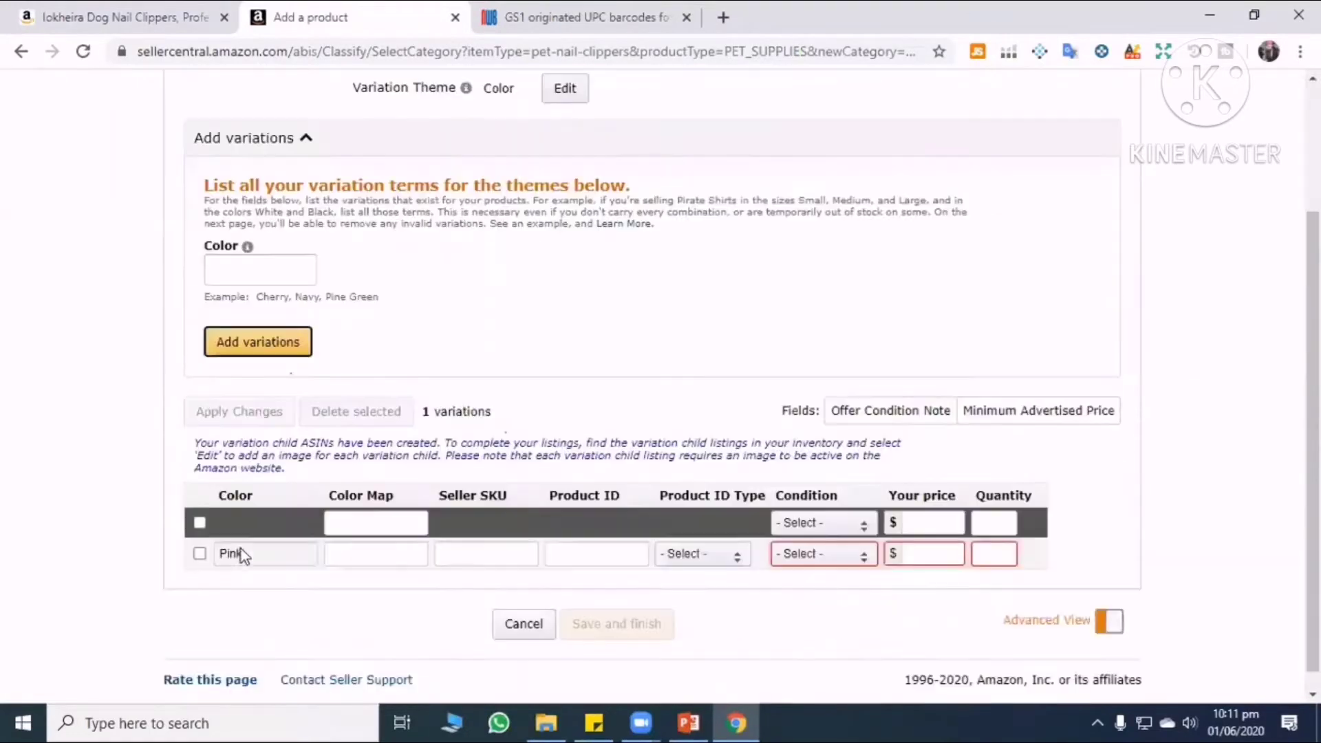
scroll(248, 443, "up", 3)
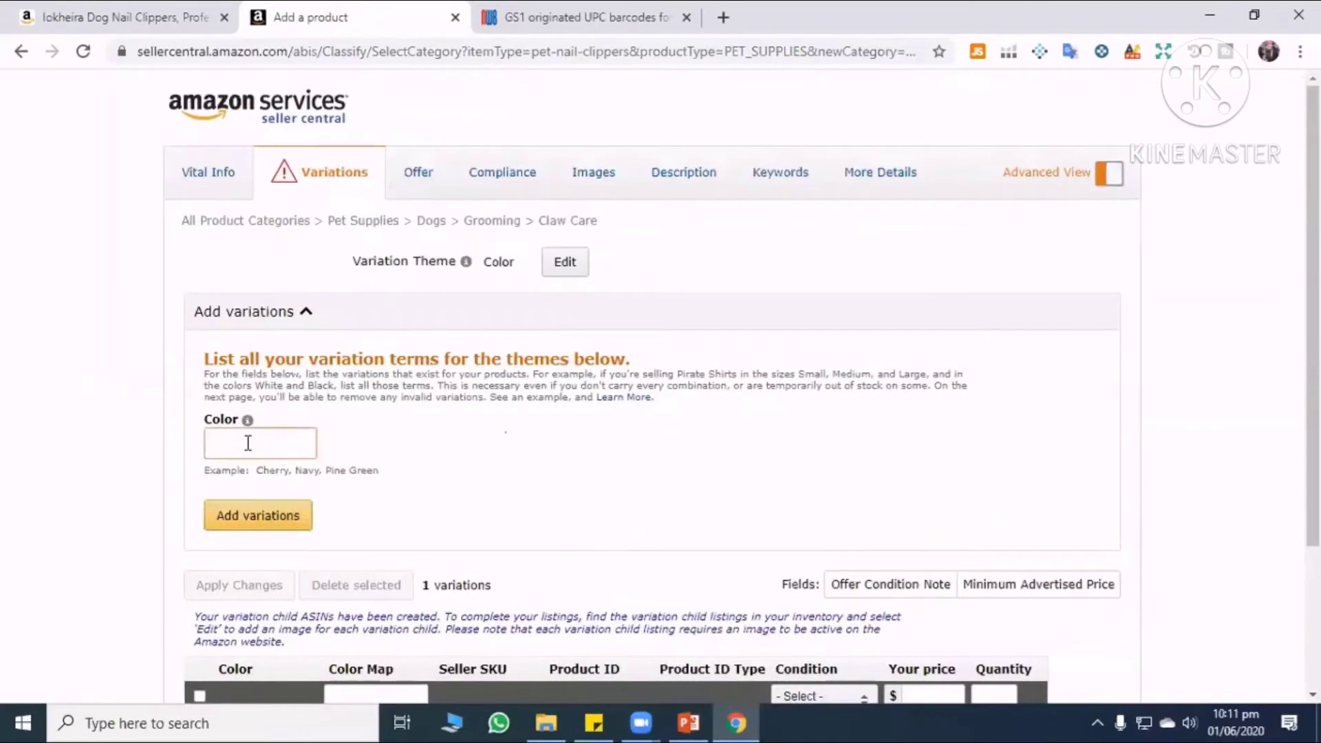
left_click(248, 443)
type("Green")
left_click(256, 524)
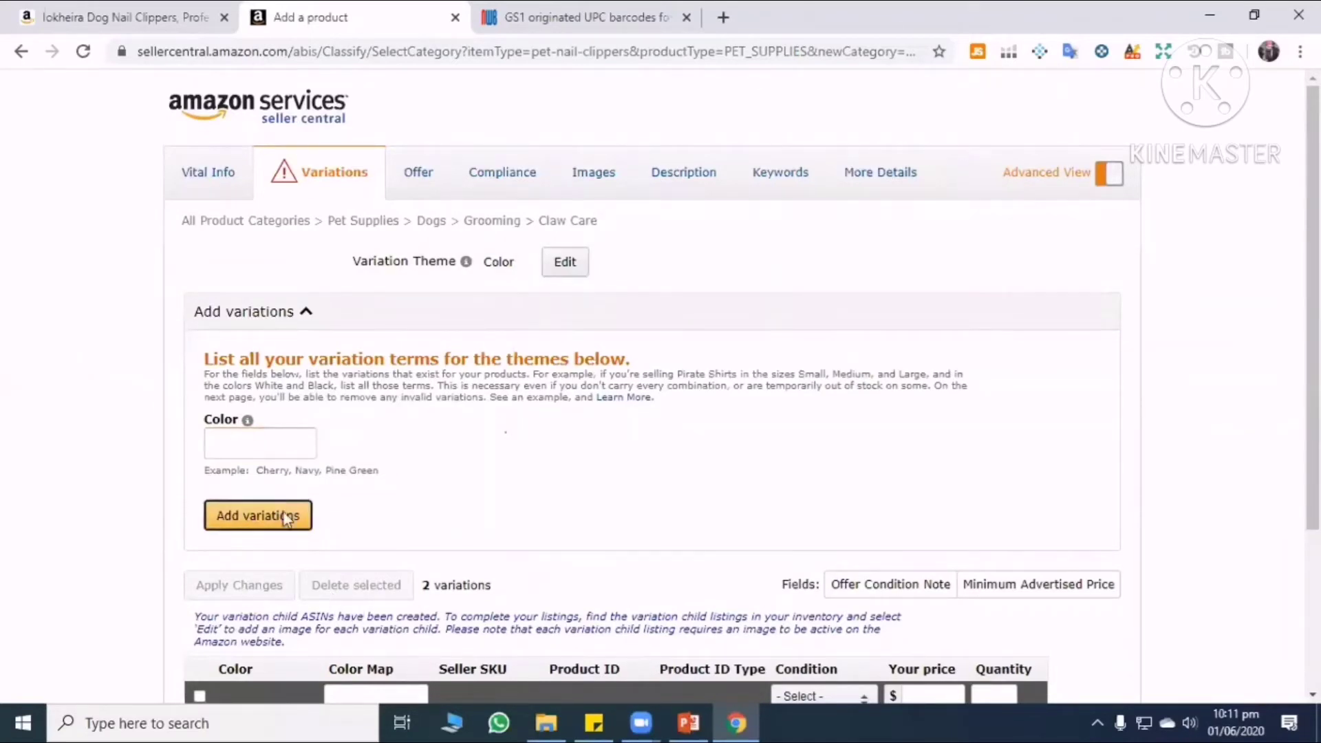
scroll(339, 525, "down", 3)
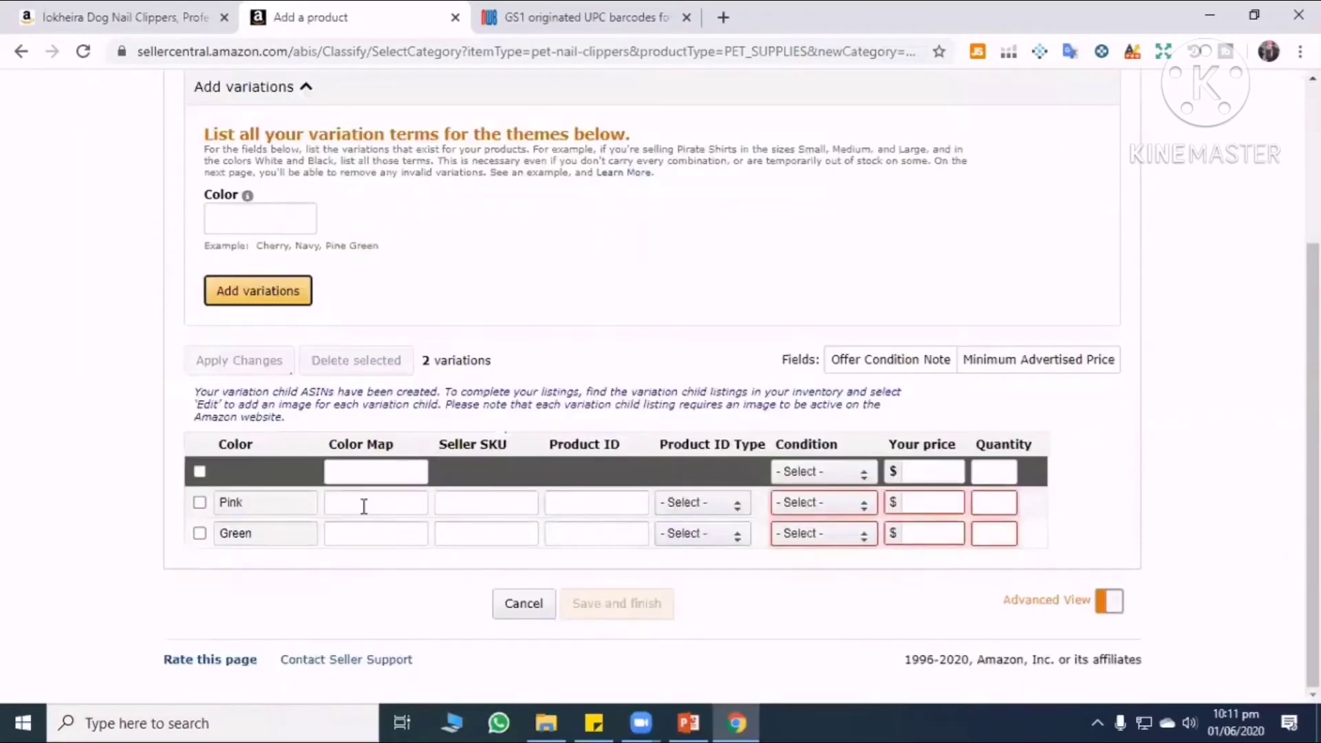
Copy Pink and Green into their rows' Color Map fields.
left_click(364, 506)
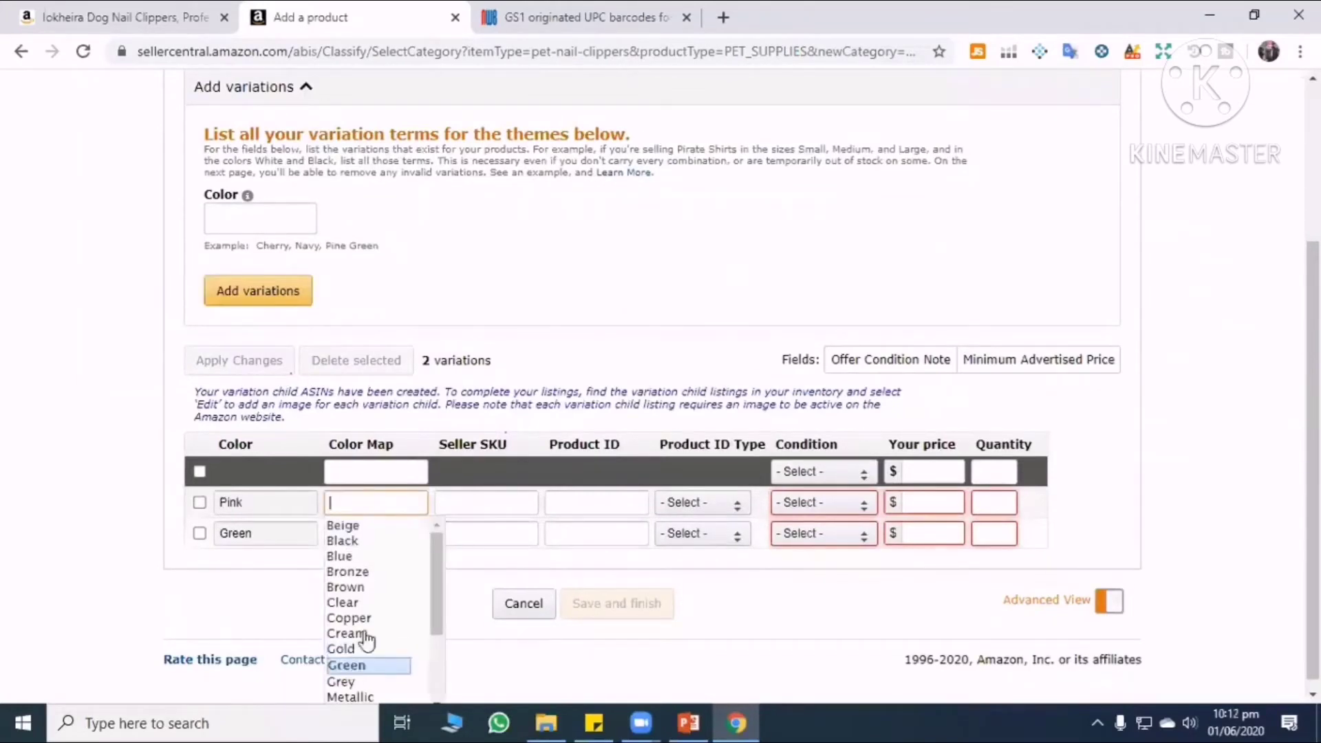
double_click(232, 503)
right_click(238, 506)
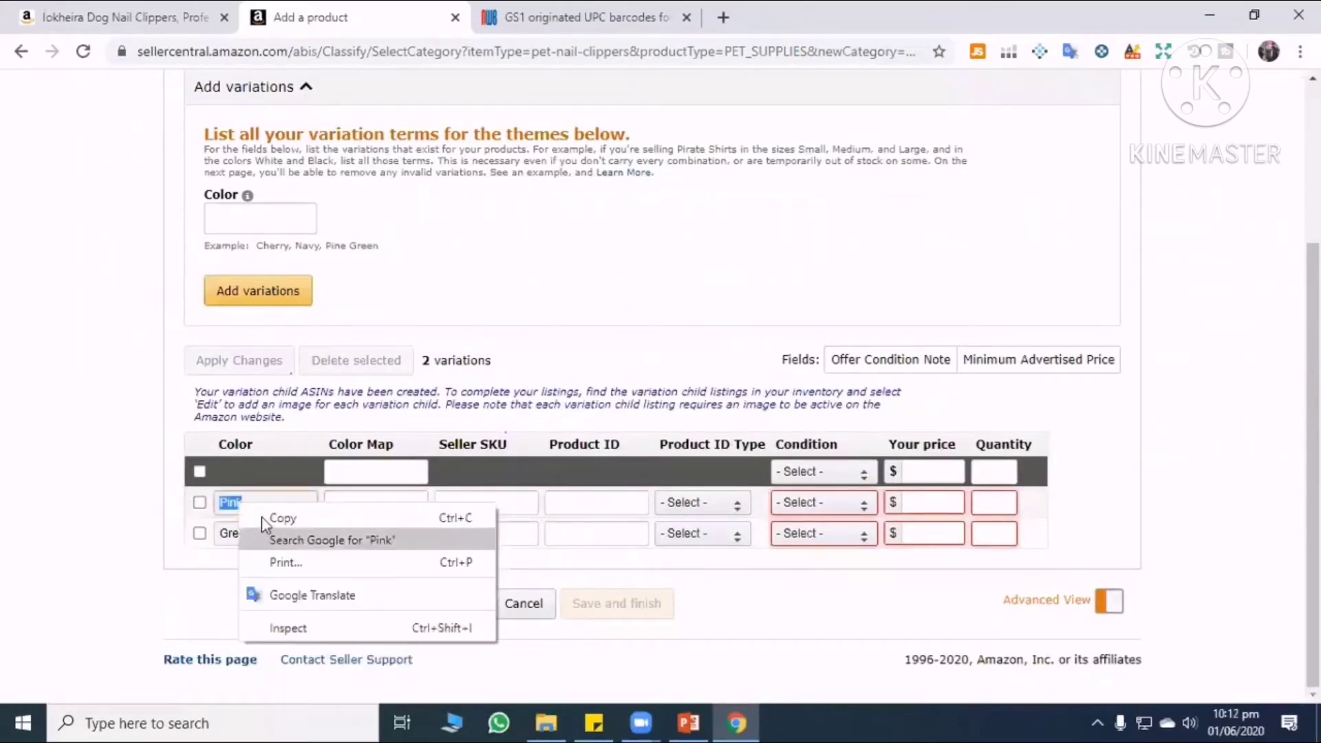
left_click(282, 517)
right_click(397, 504)
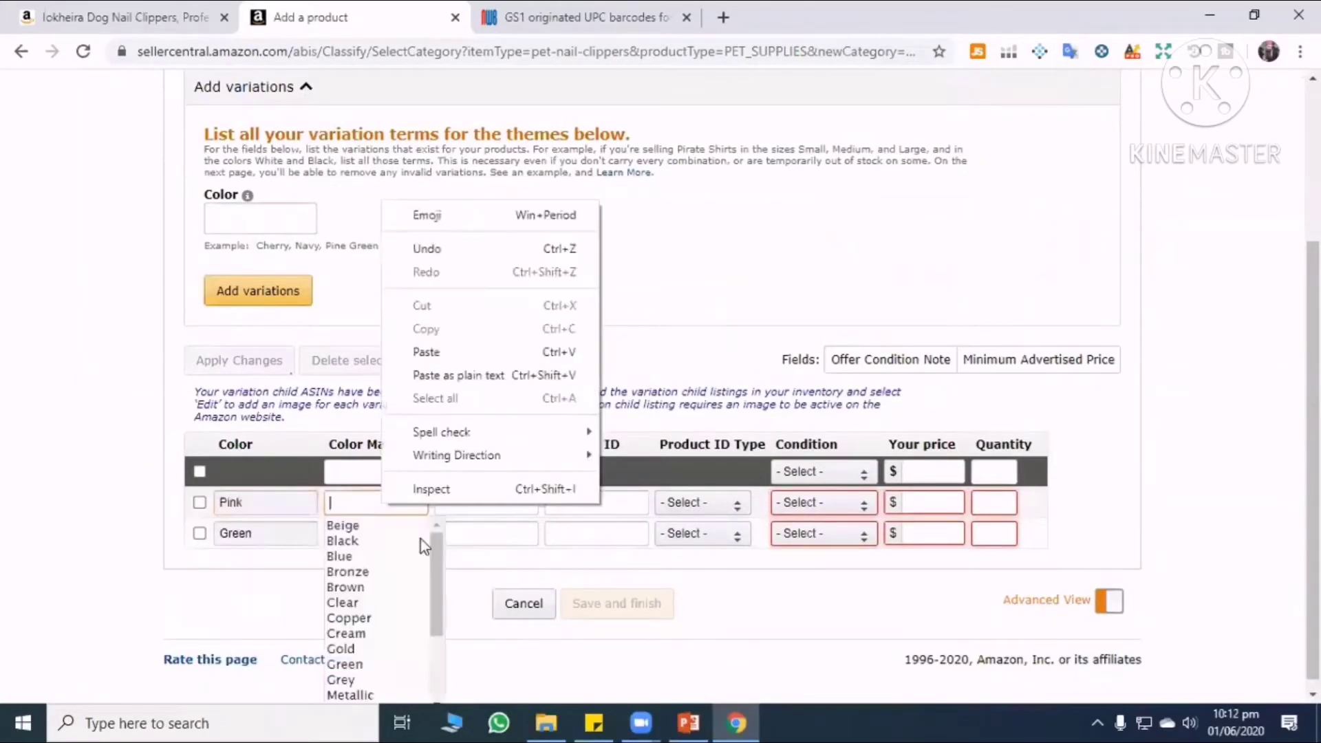
left_click(442, 353)
double_click(235, 536)
right_click(249, 541)
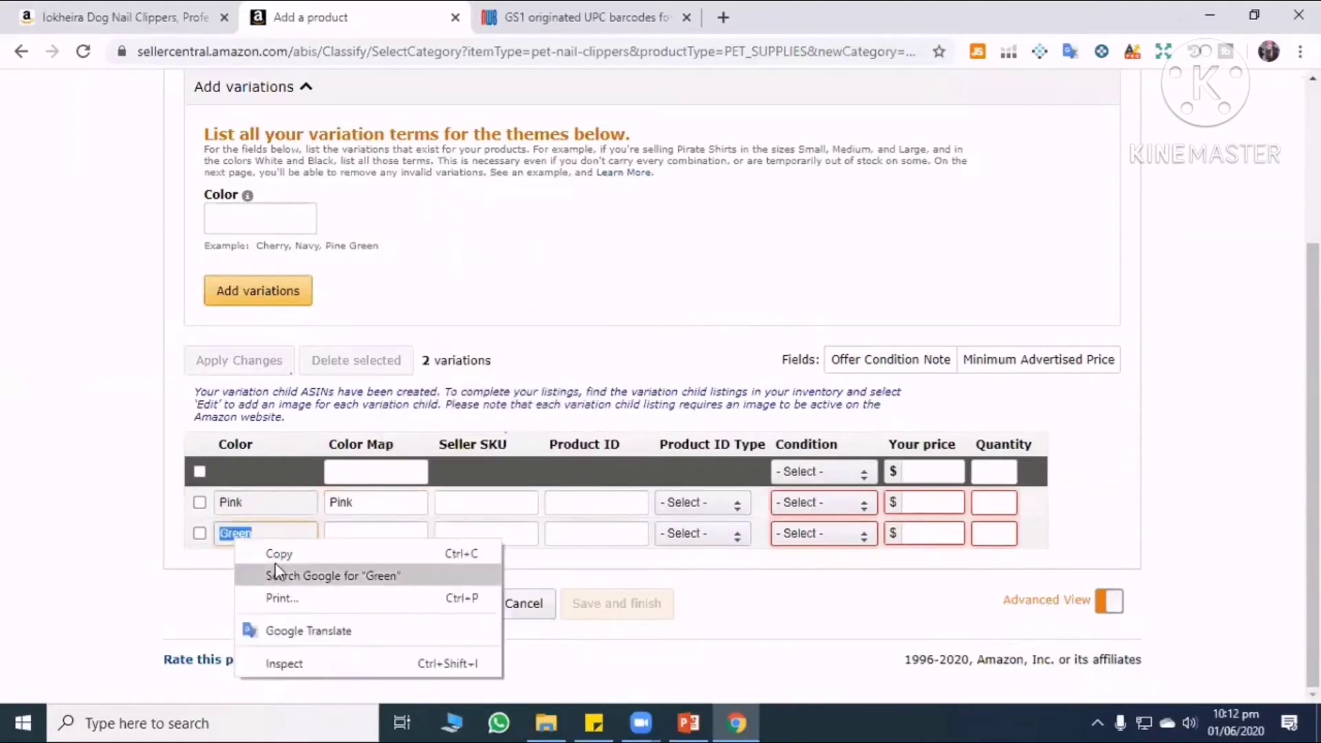
left_click(283, 554)
right_click(348, 539)
left_click(406, 389)
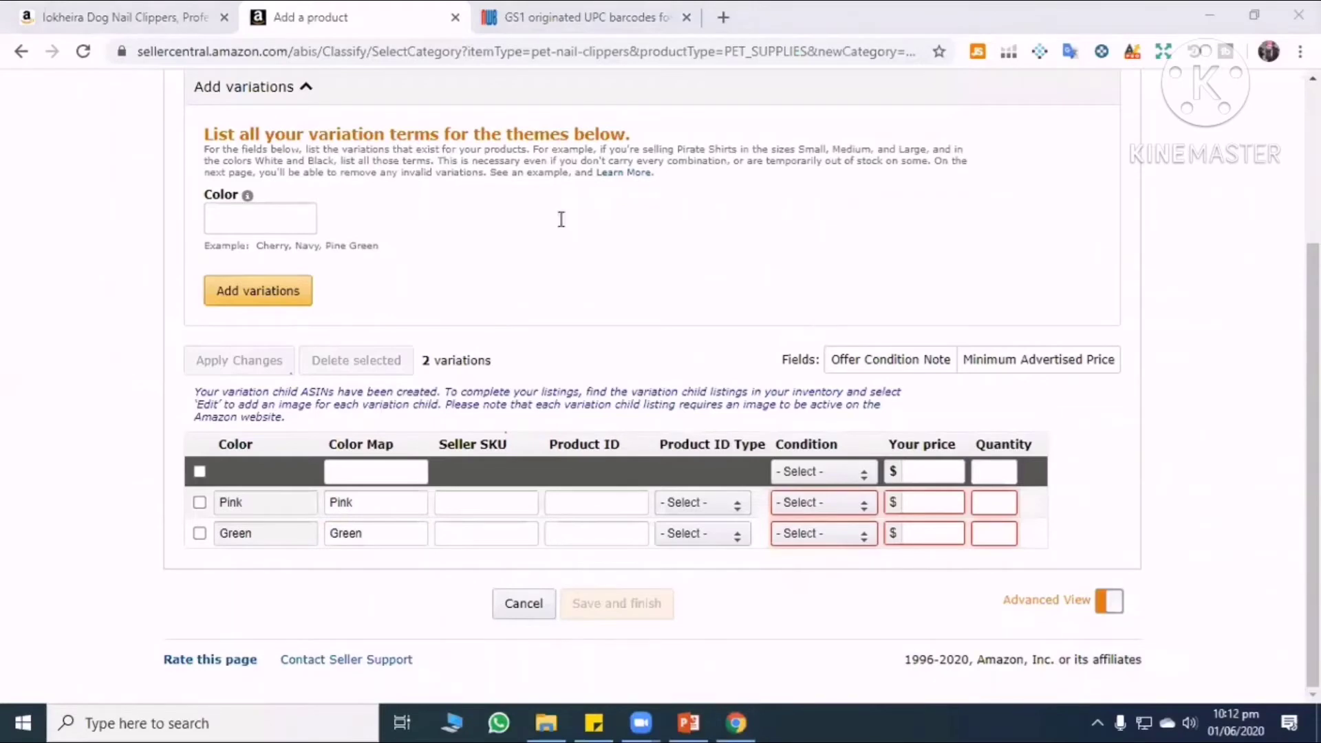
scroll(560, 218, "up", 4)
Change the theme to SizeNameColorName and add a Small / Pink variation.
left_click(576, 269)
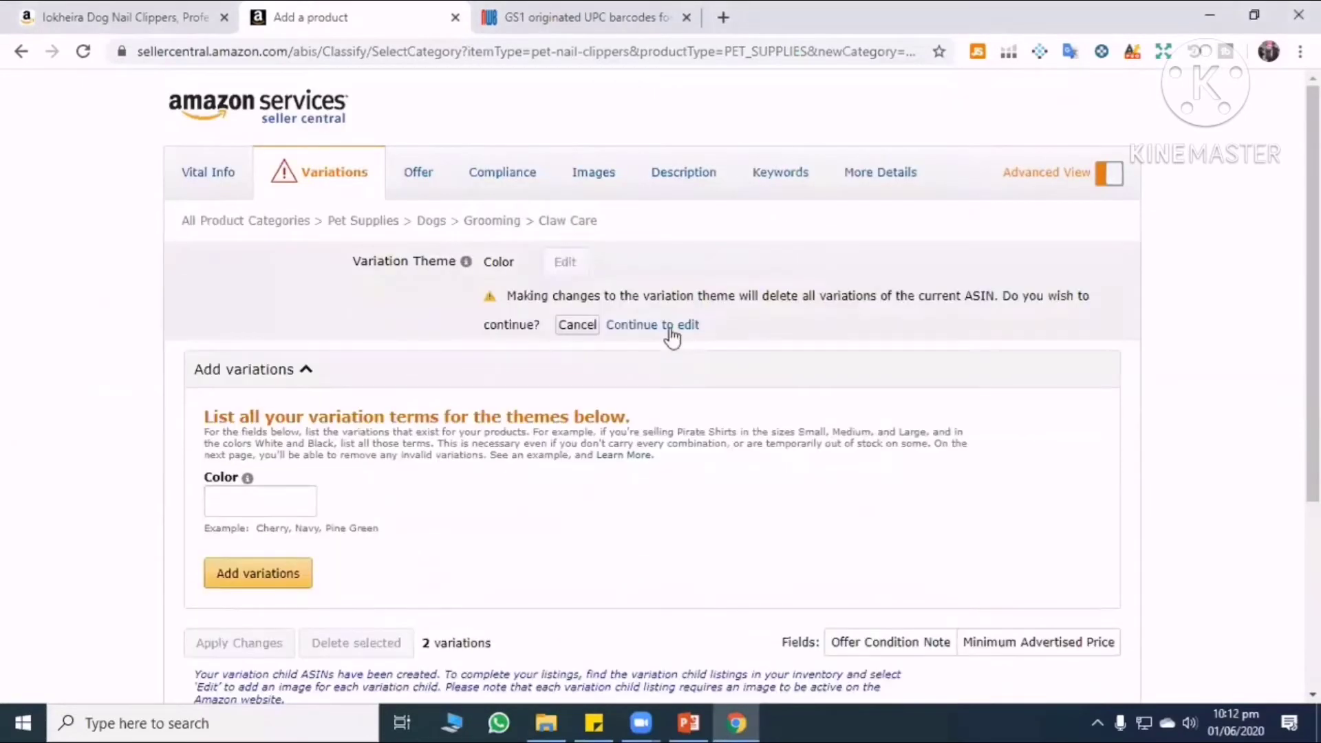
left_click(670, 329)
left_click(620, 269)
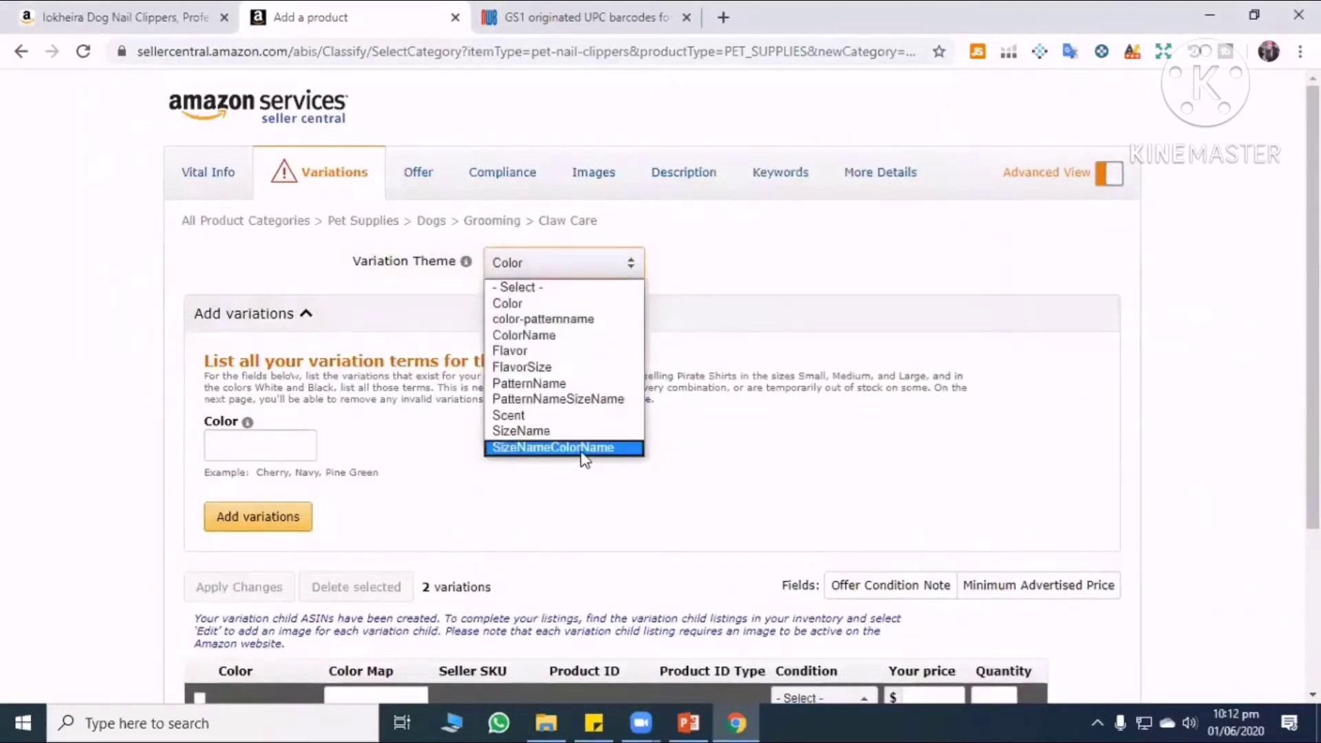
left_click(582, 451)
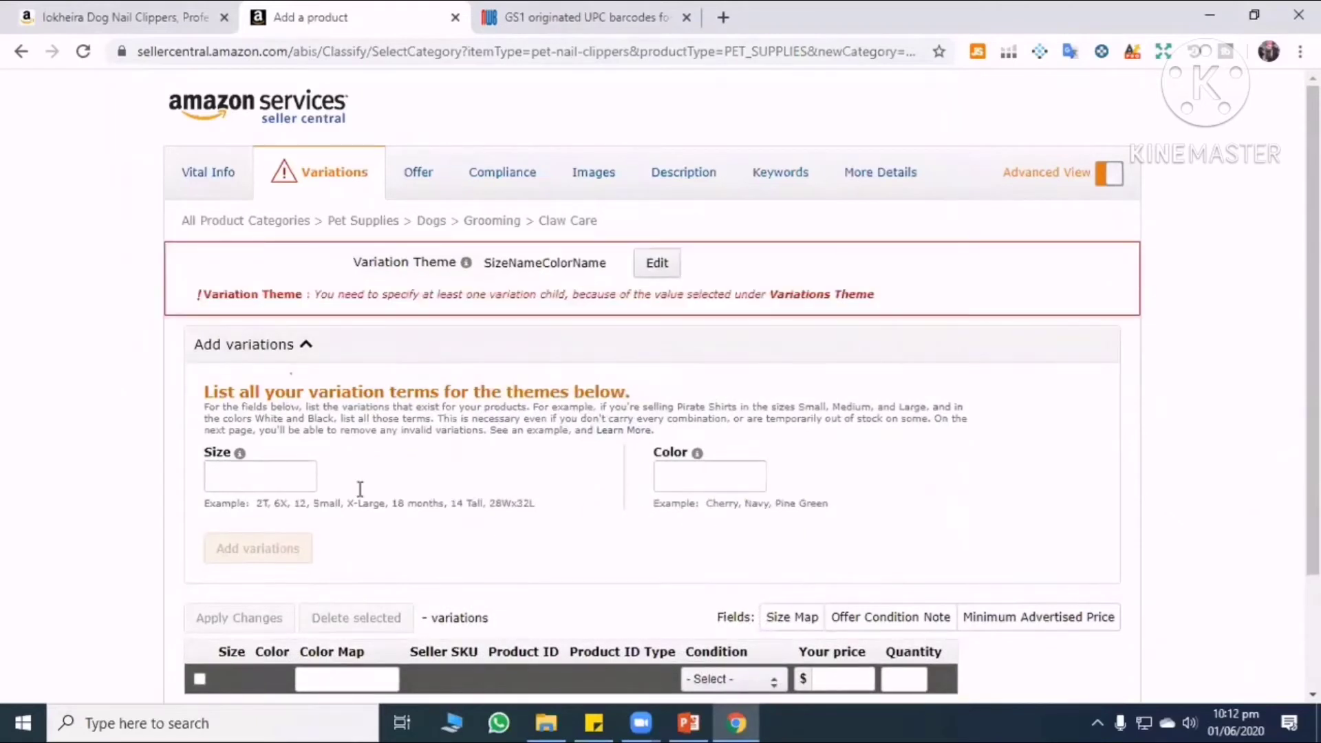
left_click(252, 483)
scroll(249, 375, "down", 2)
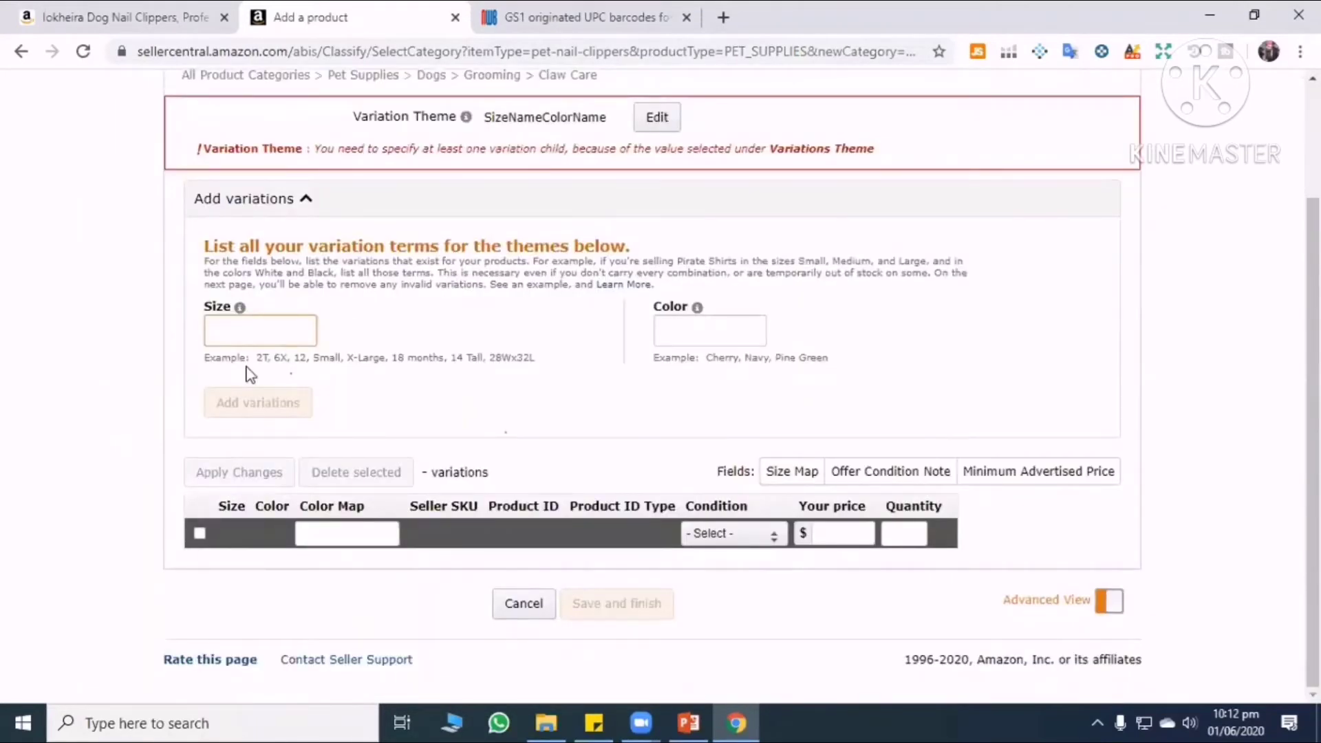
type("Small")
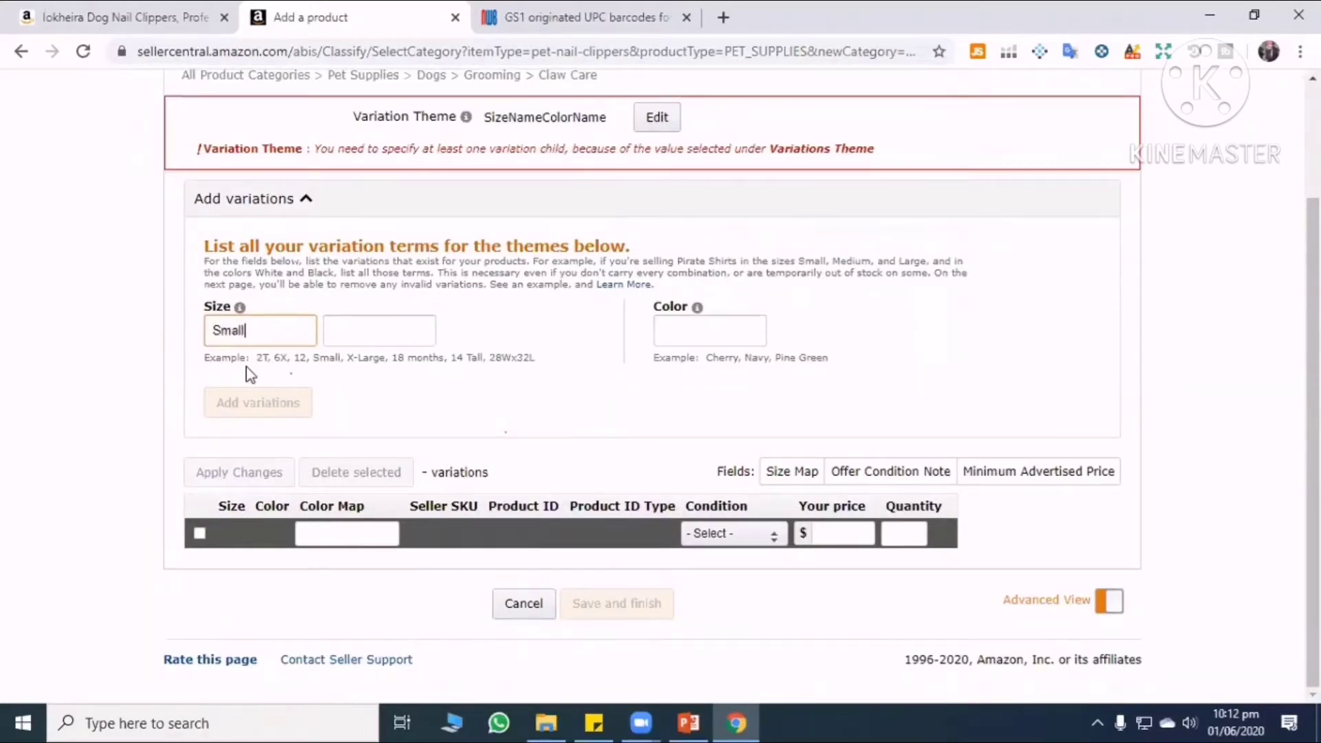
left_click(724, 330)
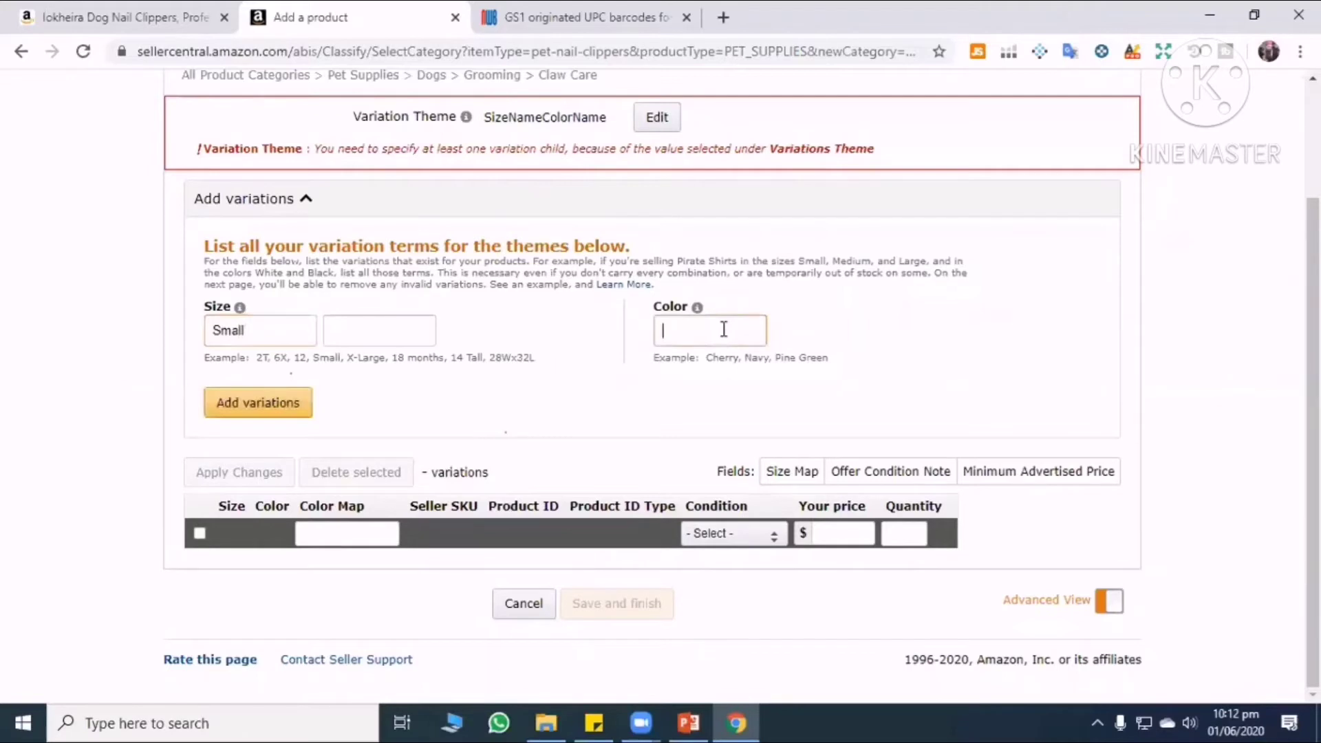
type("Pink")
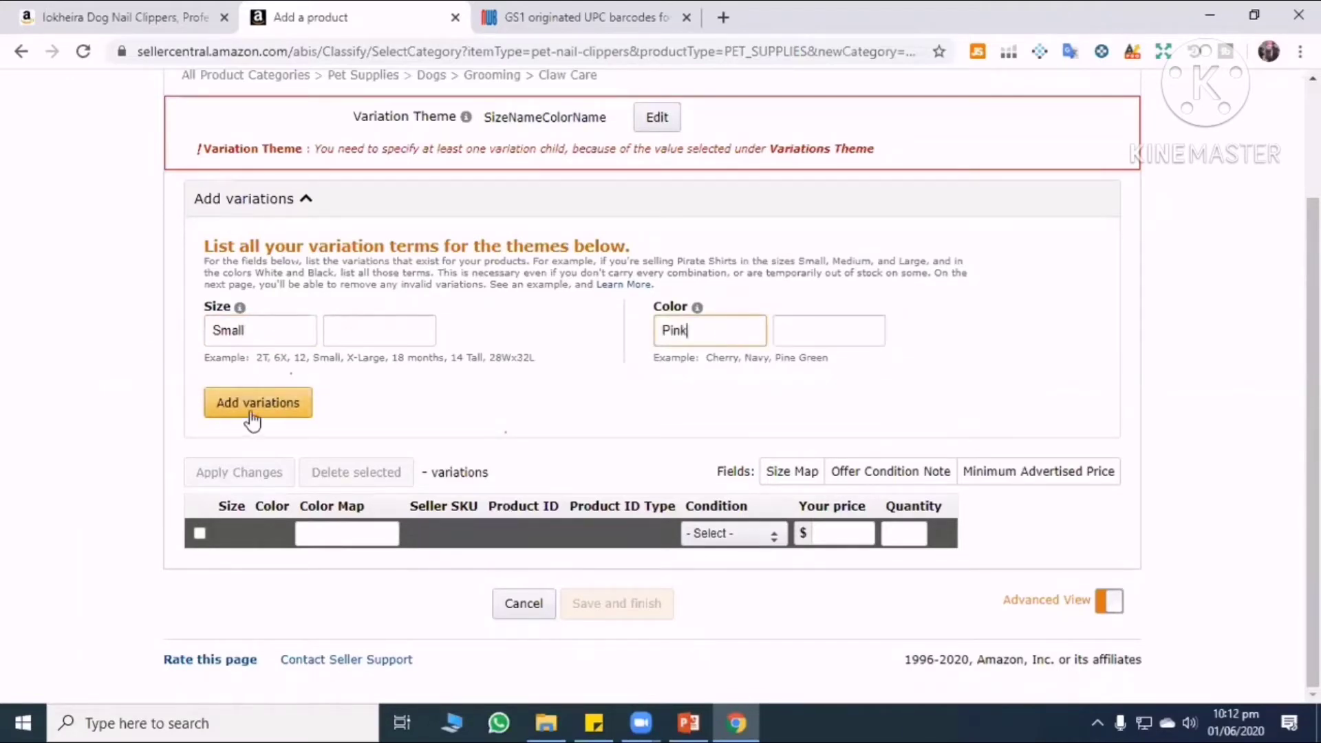
left_click(253, 412)
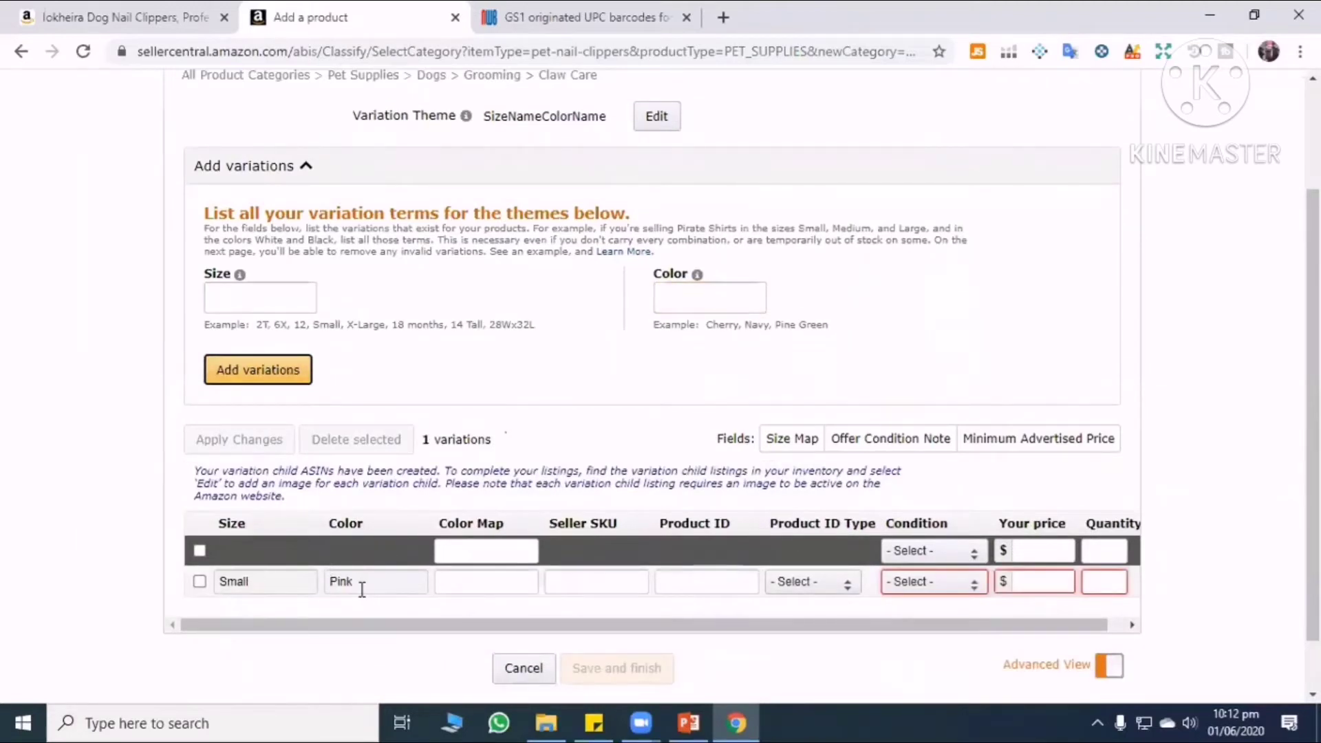
Add Large size variations in Yellow and Green.
left_click(247, 289)
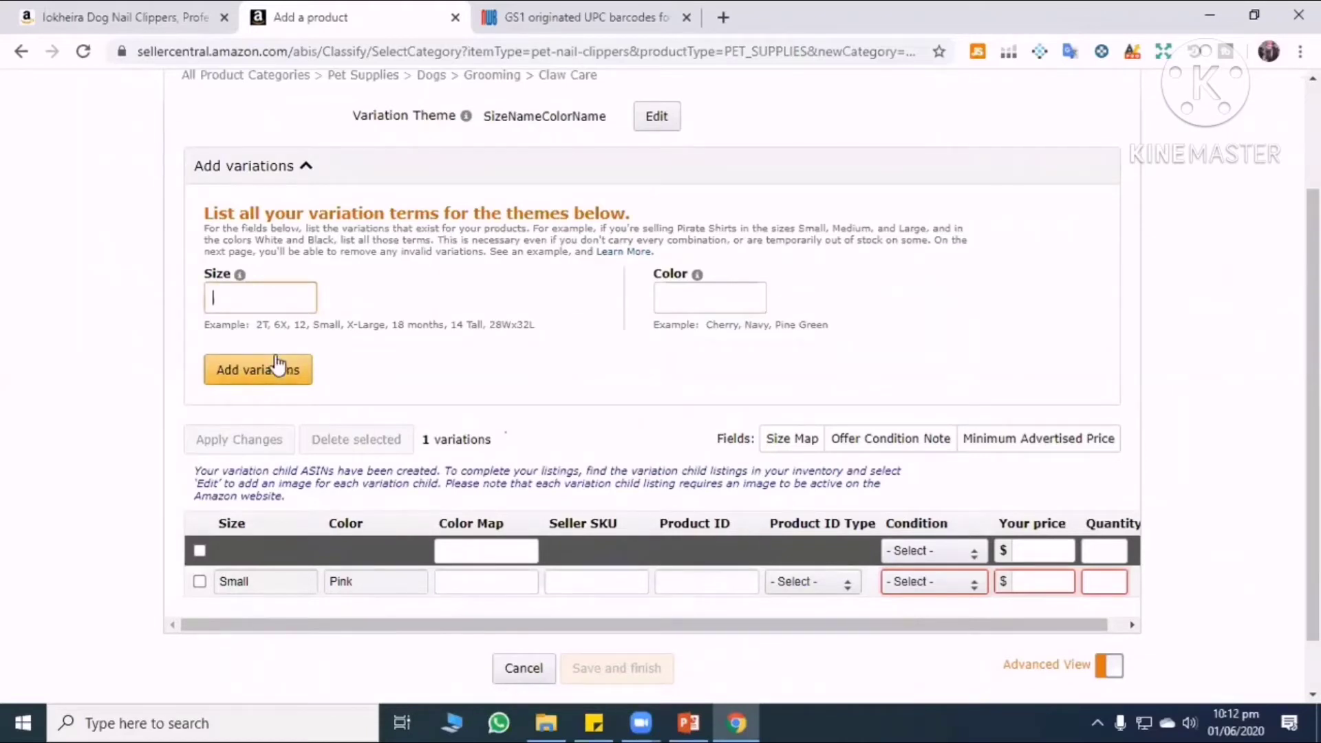
type("Large")
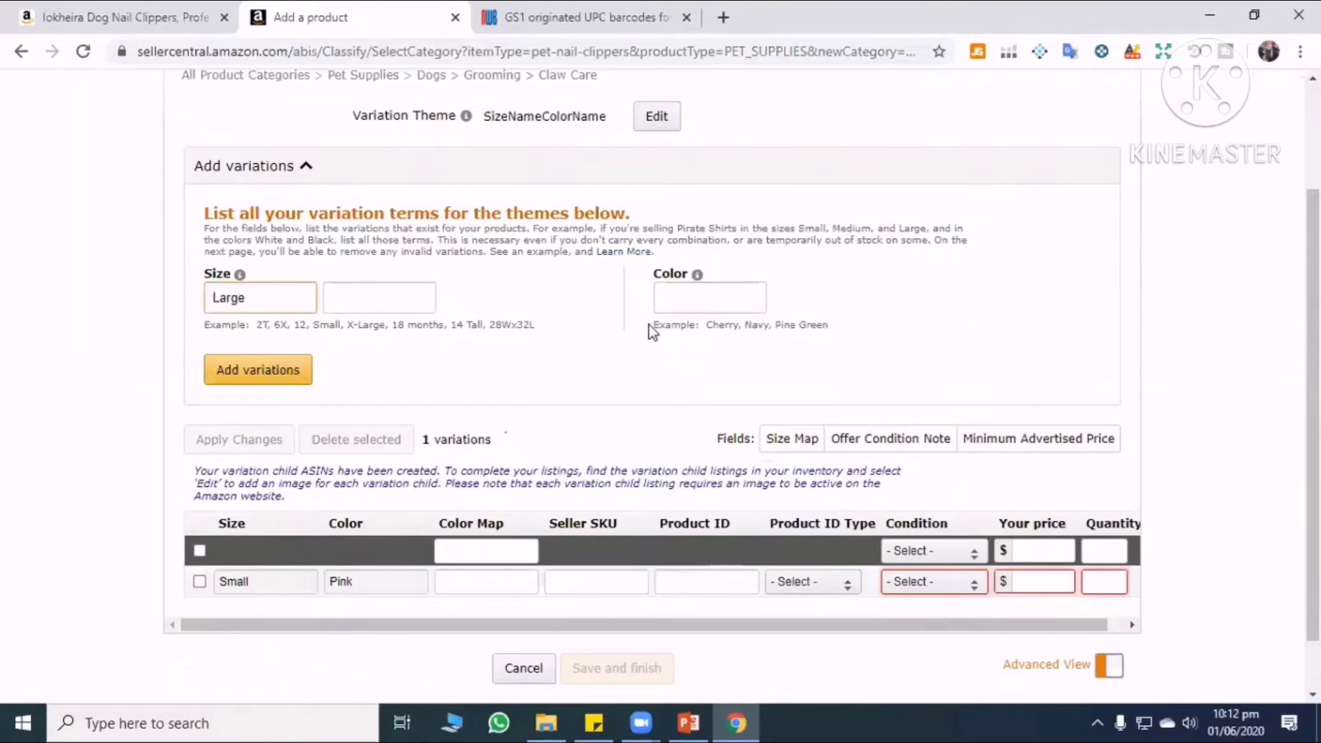
left_click(678, 295)
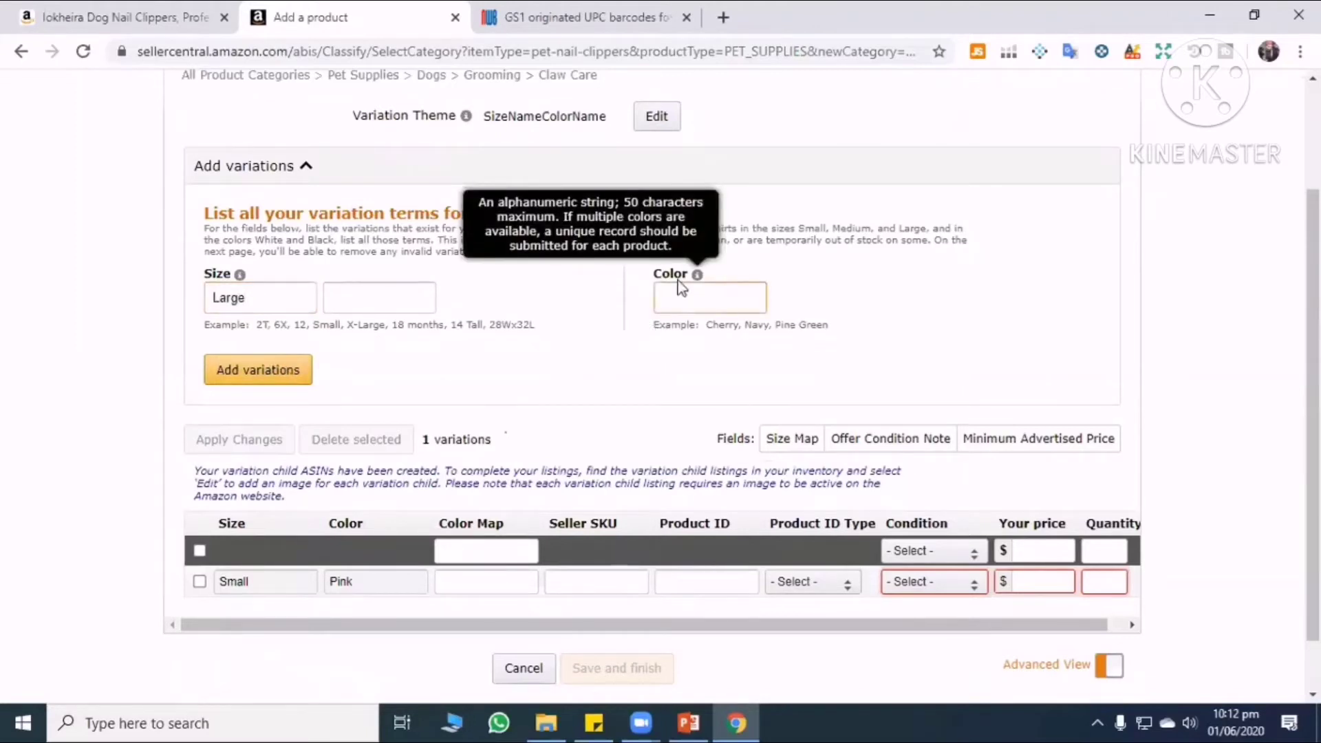
type("Yellow")
left_click(798, 301)
type("Gr")
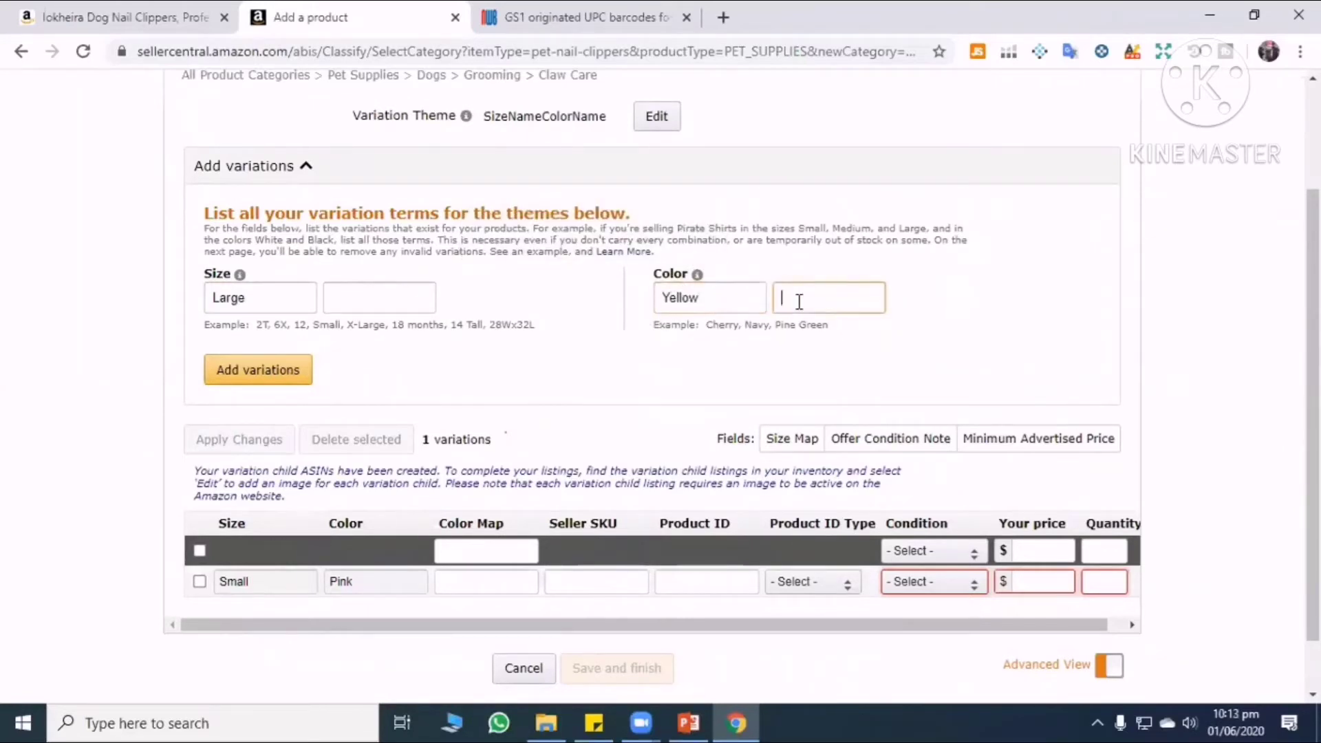
type("een")
left_click(302, 379)
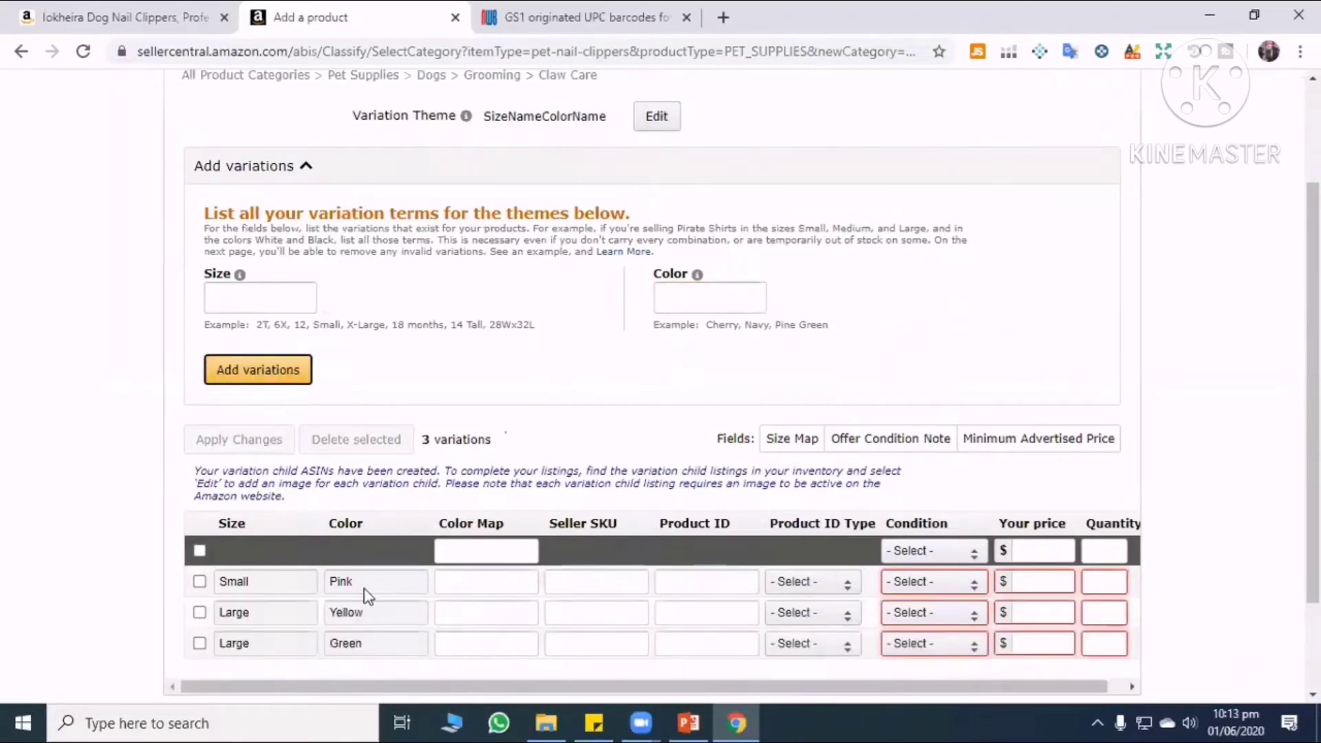
Paste Pink and Yellow into the first two rows' Color Map fields.
scroll(366, 592, "down", 2)
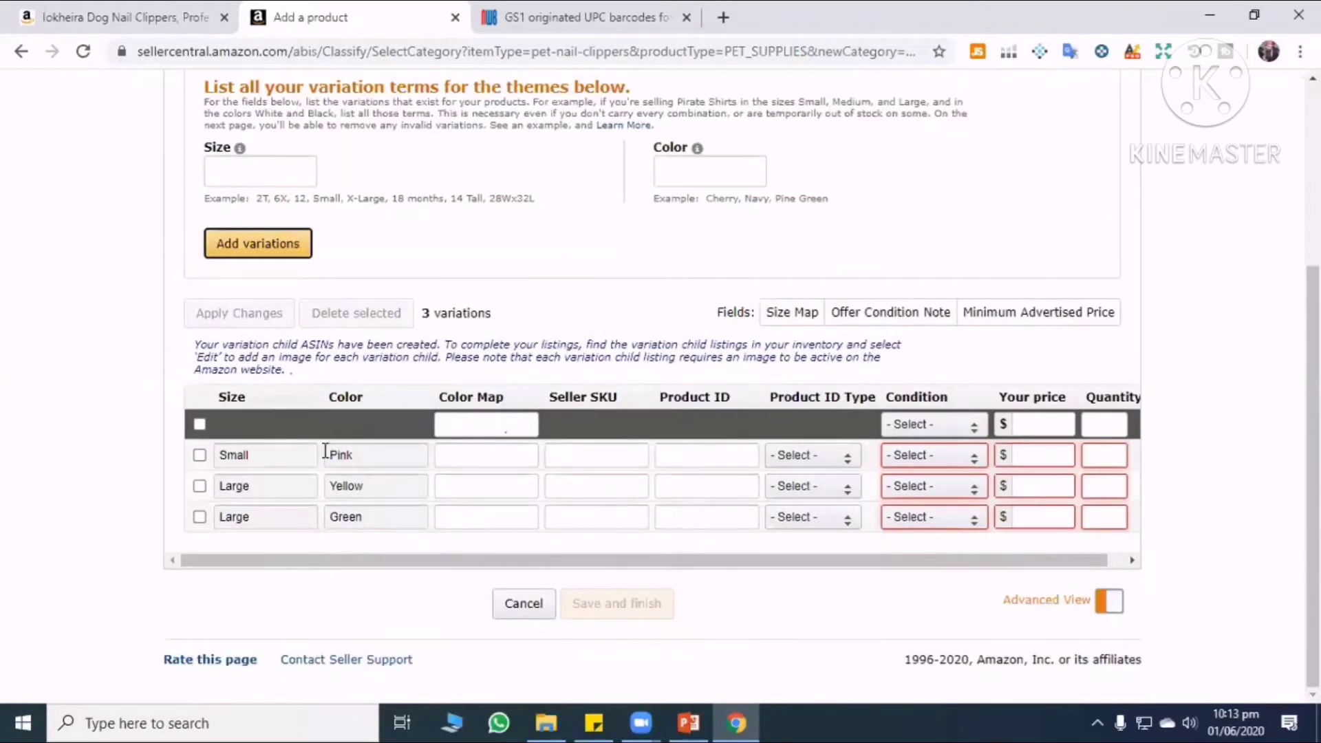
right_click(349, 457)
left_click(468, 470)
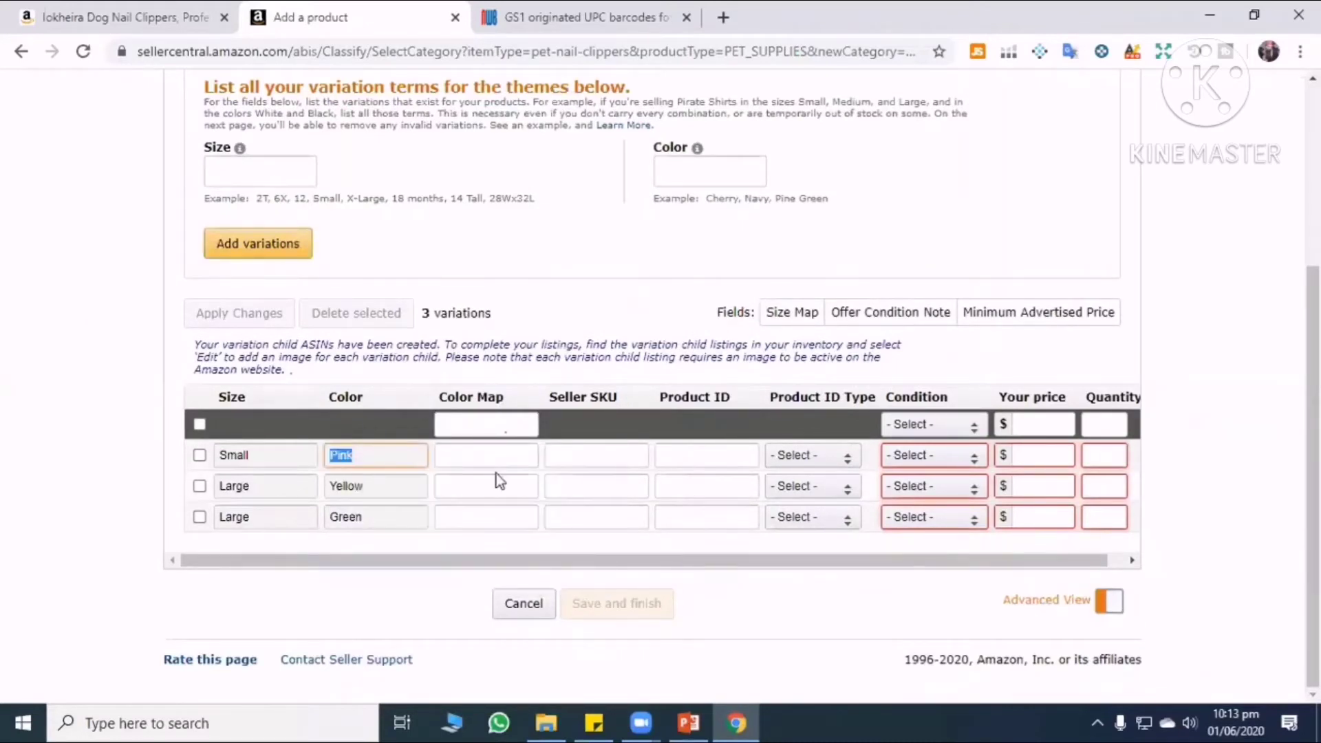
right_click(483, 455)
left_click(530, 299)
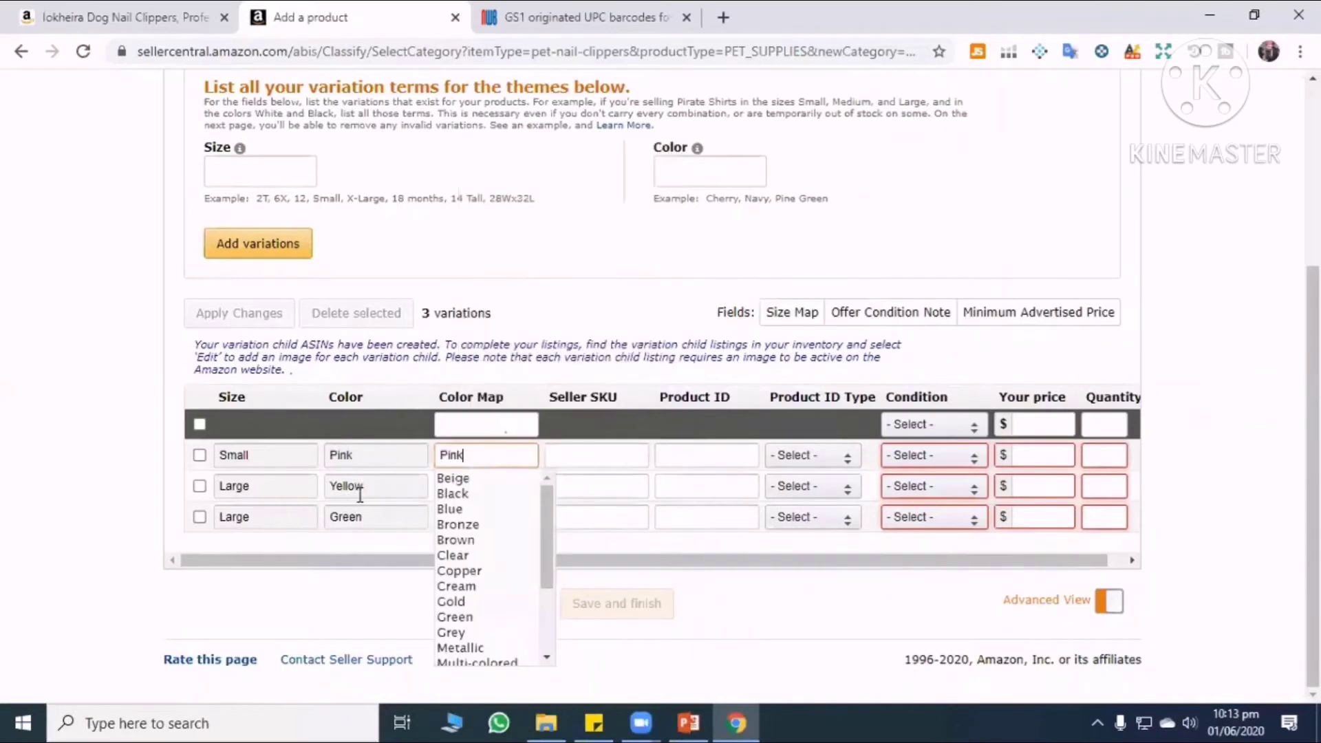
right_click(354, 487)
left_click(413, 504)
right_click(450, 477)
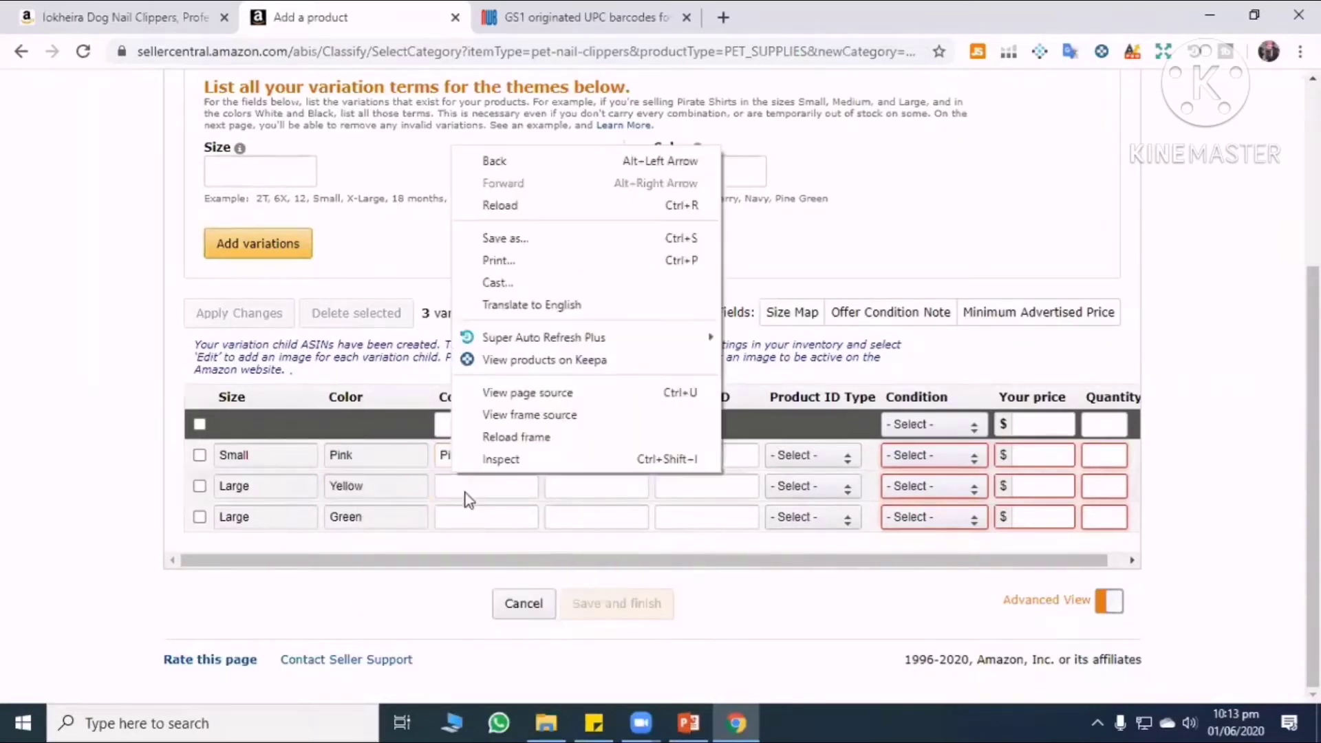
key("Escape")
right_click(440, 487)
left_click(472, 335)
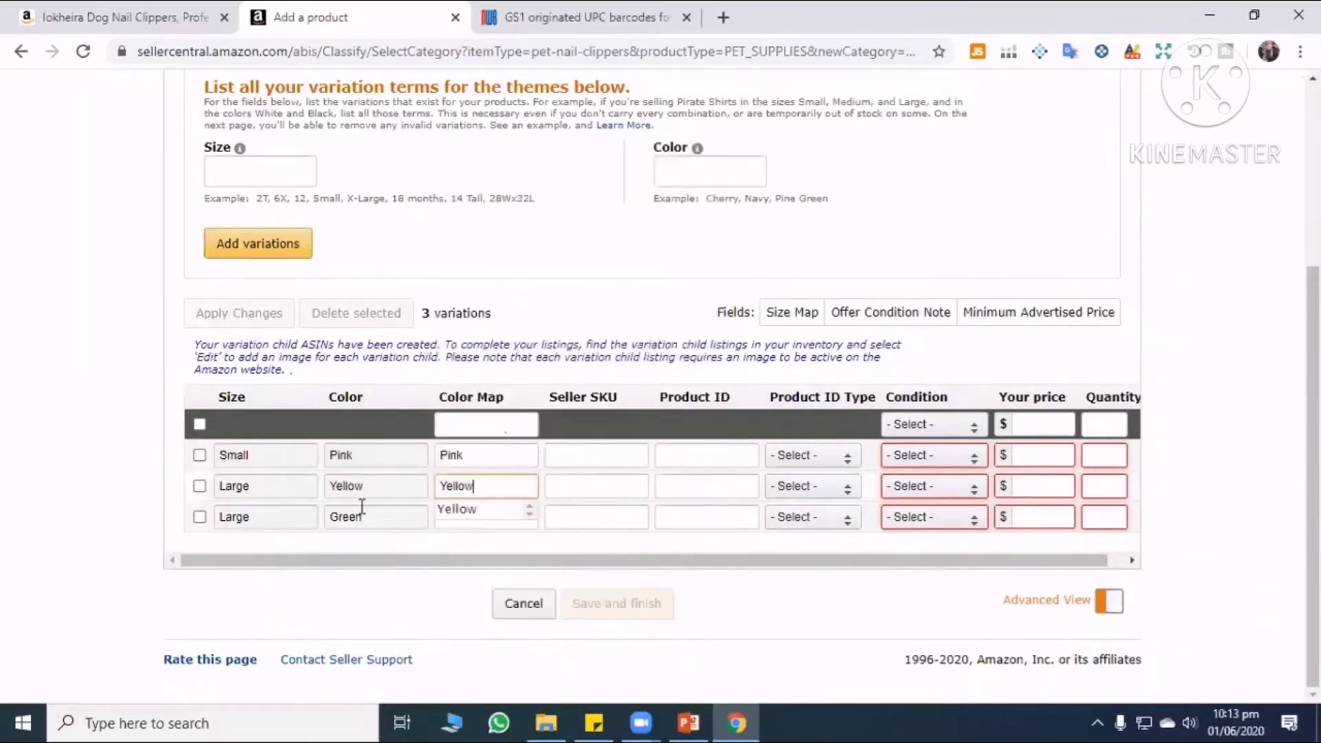
Fill the third row's Color Map with Green and review the three variations.
double_click(345, 517)
right_click(351, 521)
left_click(459, 534)
right_click(459, 520)
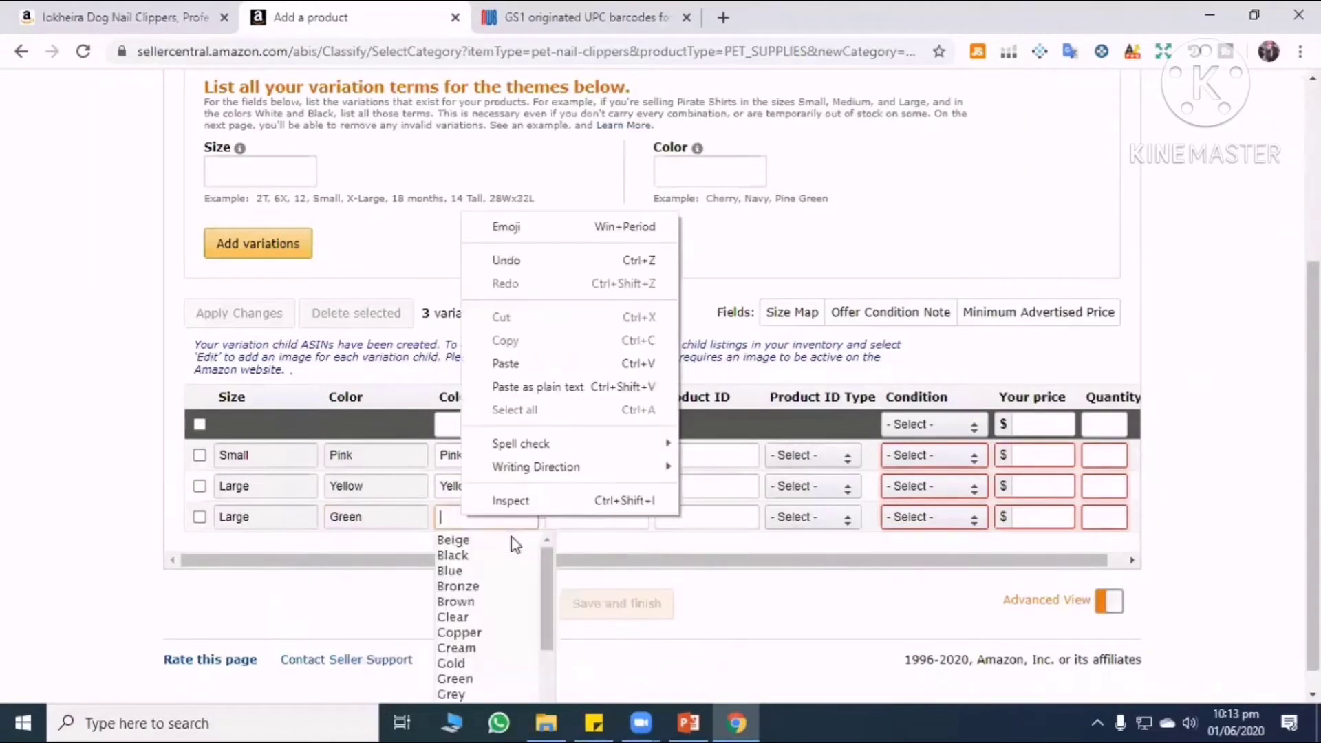
left_click(505, 363)
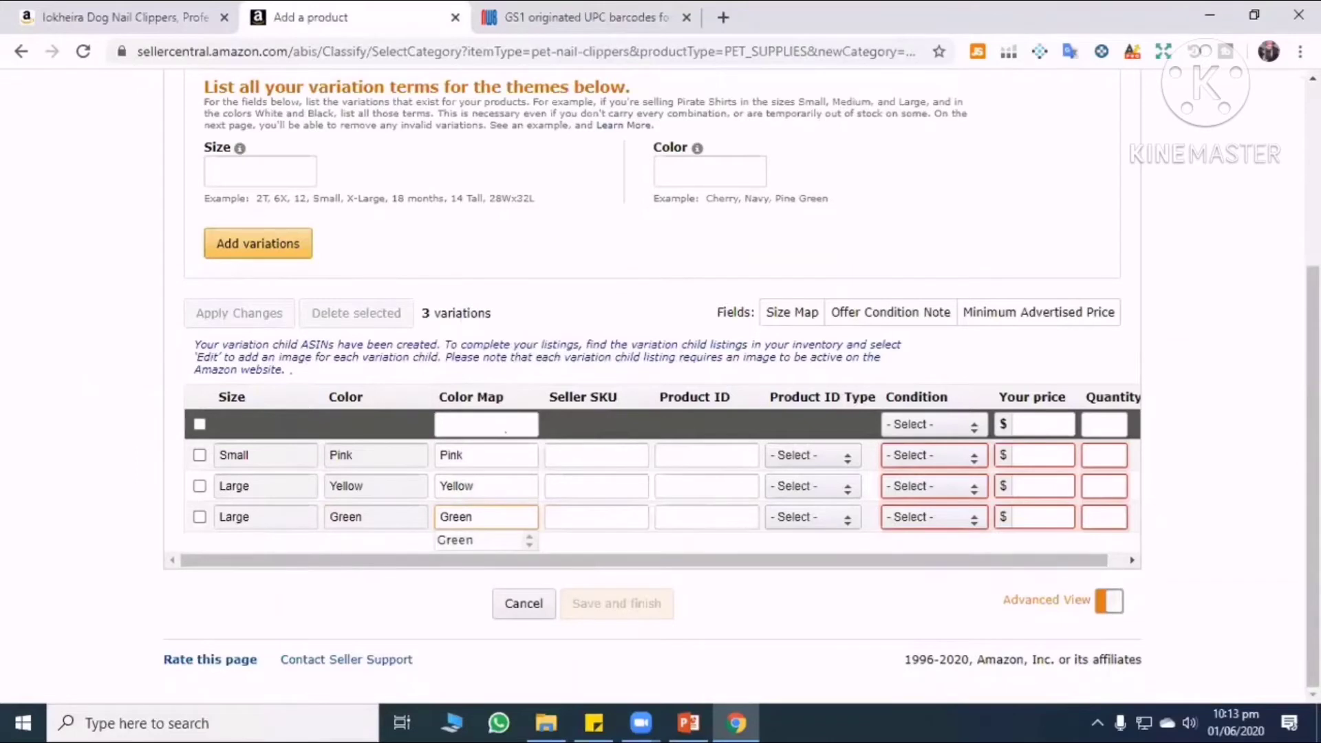
key("alt+Tab")
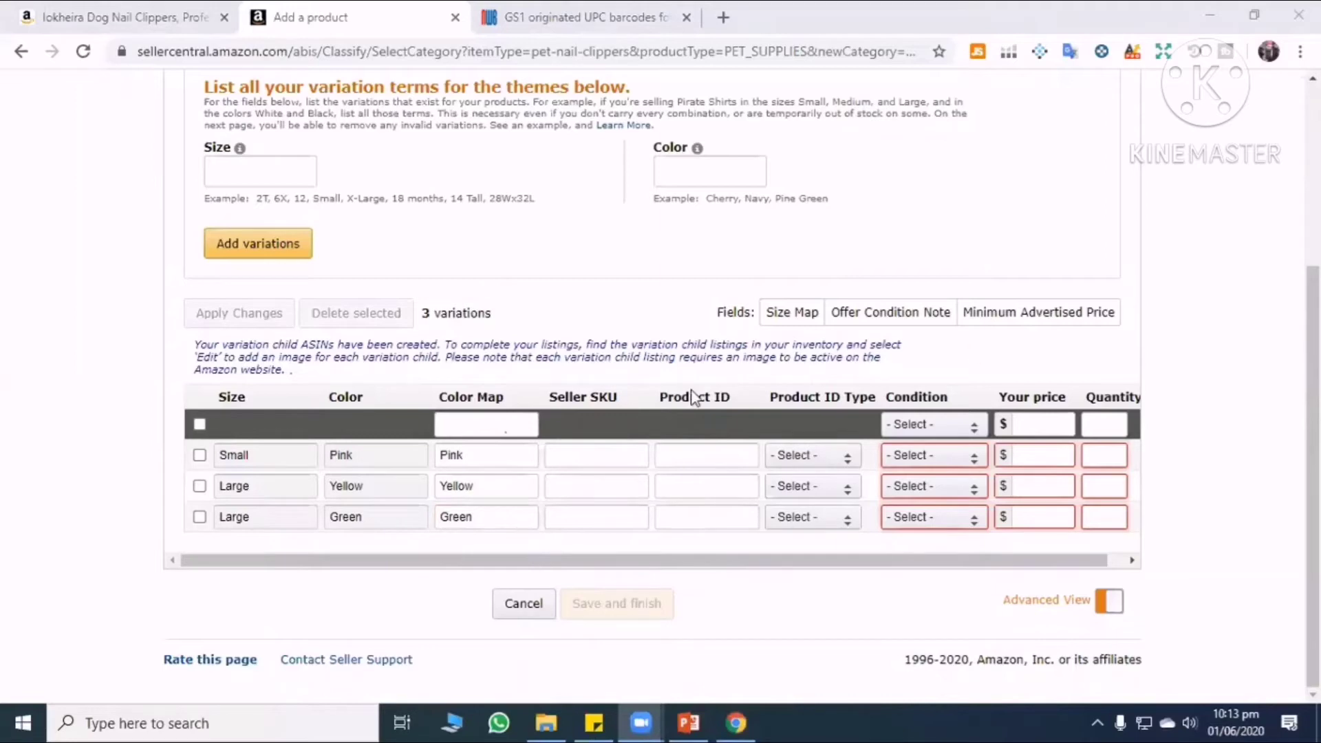
scroll(575, 422, "up", 4)
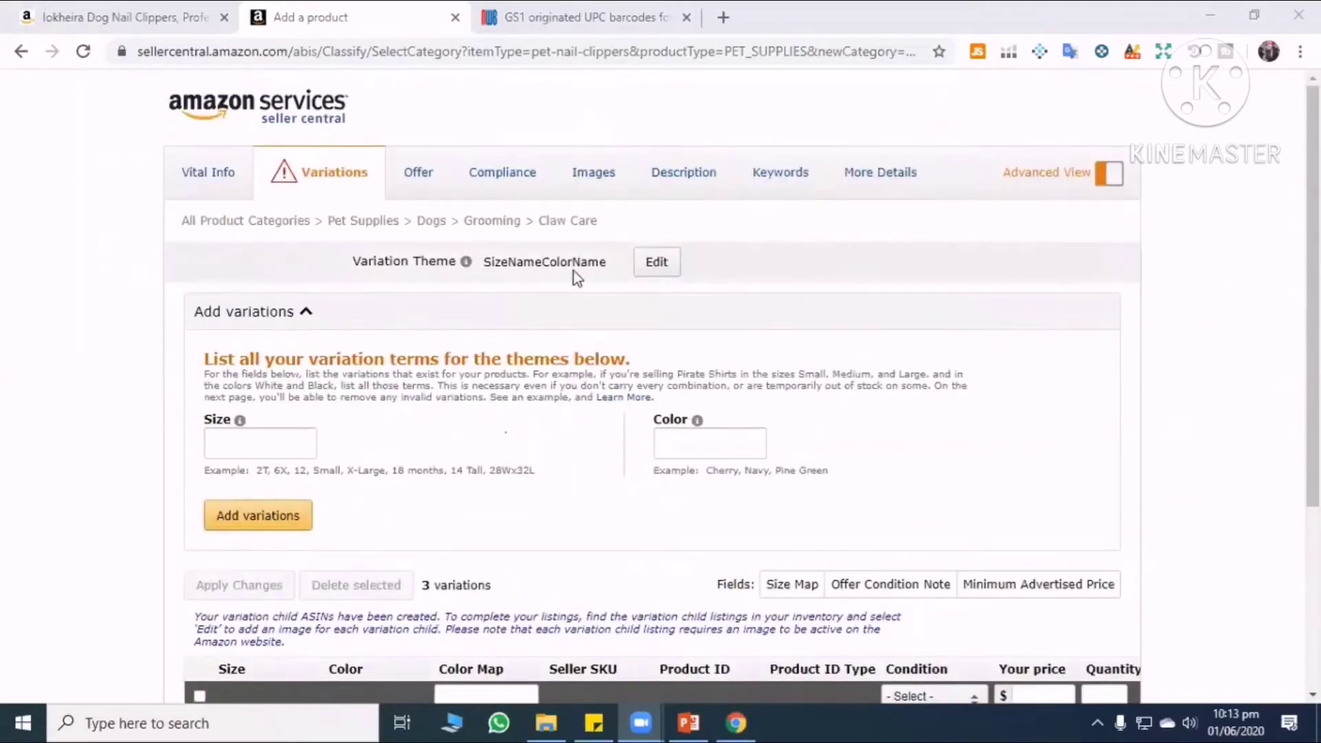
scroll(304, 432, "down", 1)
scroll(303, 432, "down", 2)
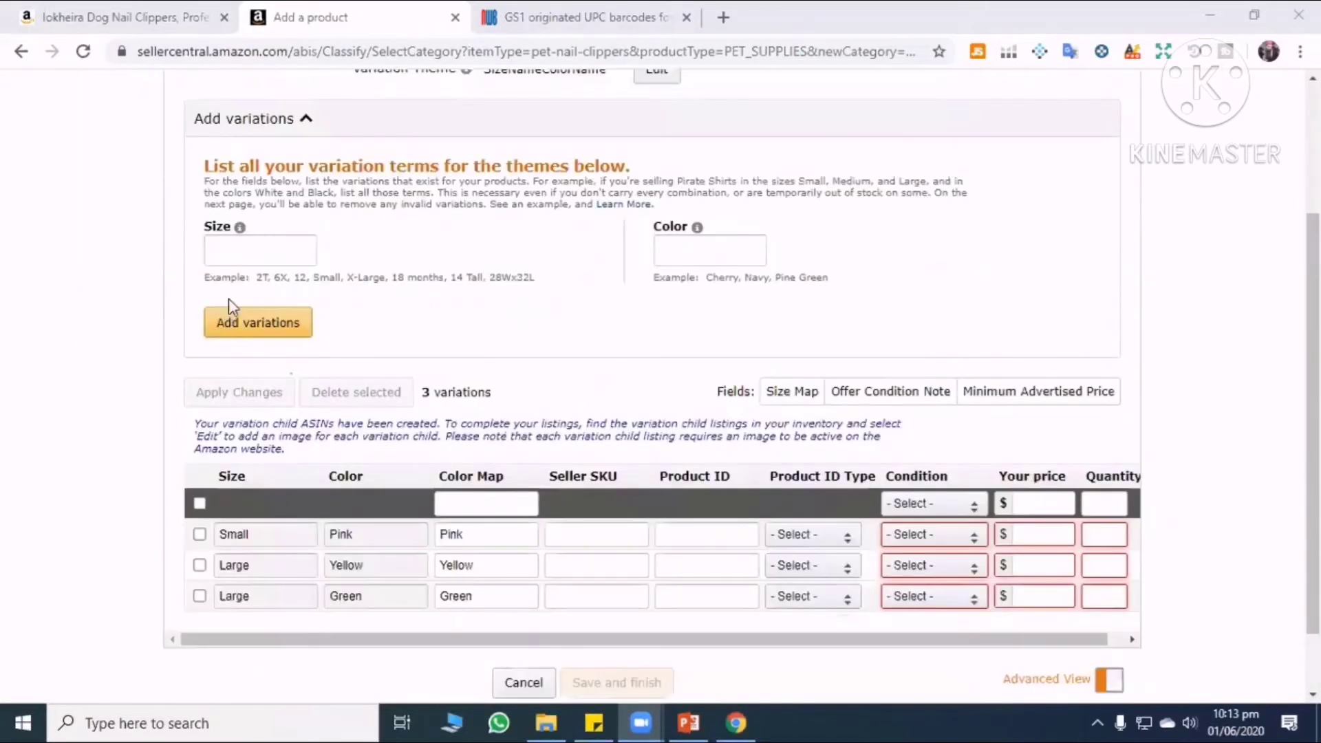
left_click(240, 257)
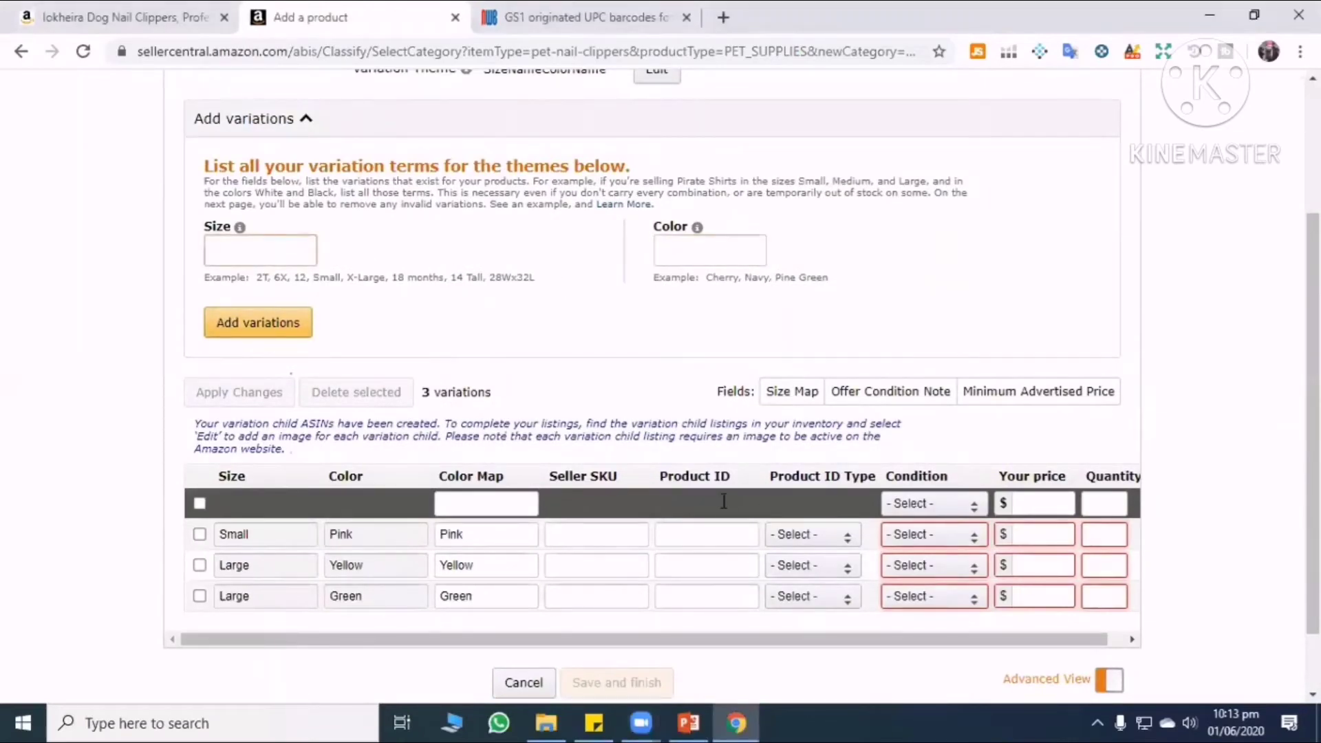
scroll(487, 467, "down", 2)
scroll(534, 496, "up", 3)
scroll(584, 593, "down", 3)
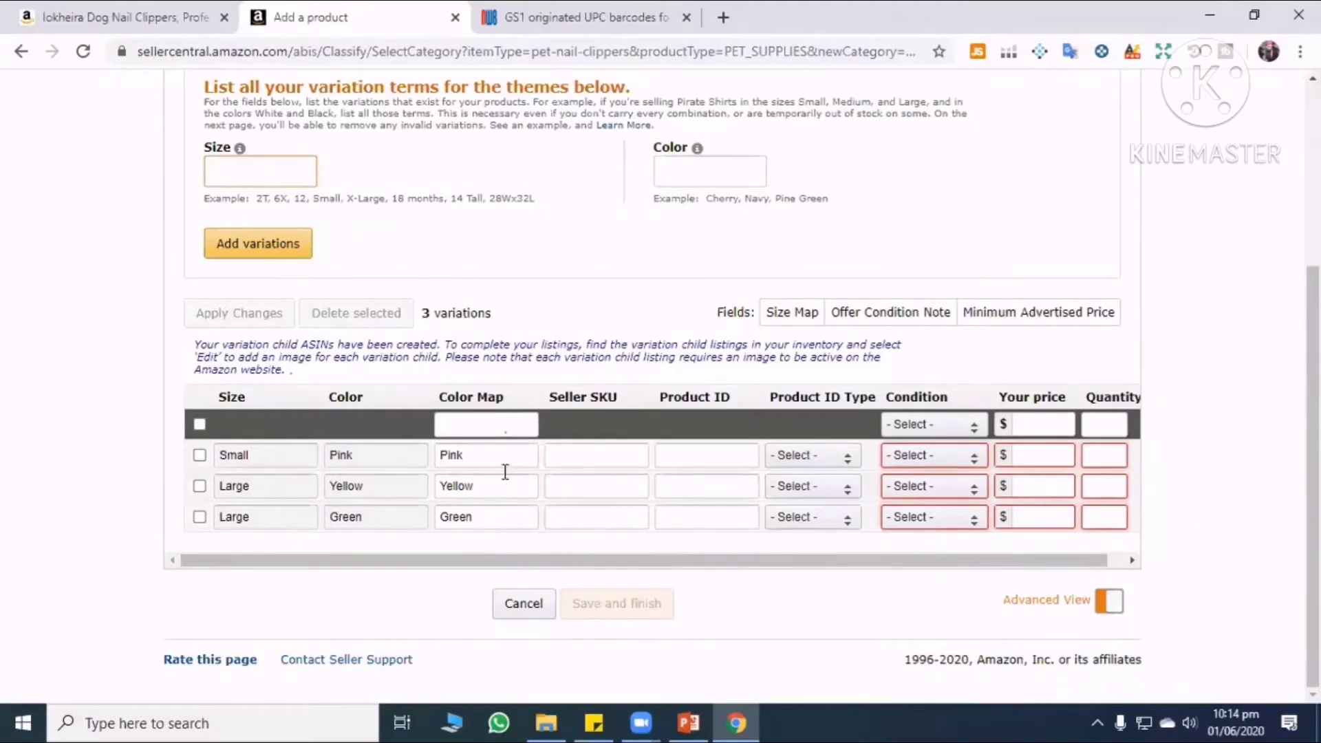
Enter SKUs small-pink, large-yellow and large-green in the Small Pink, Large Yellow and Large Green rows.
left_click(611, 456)
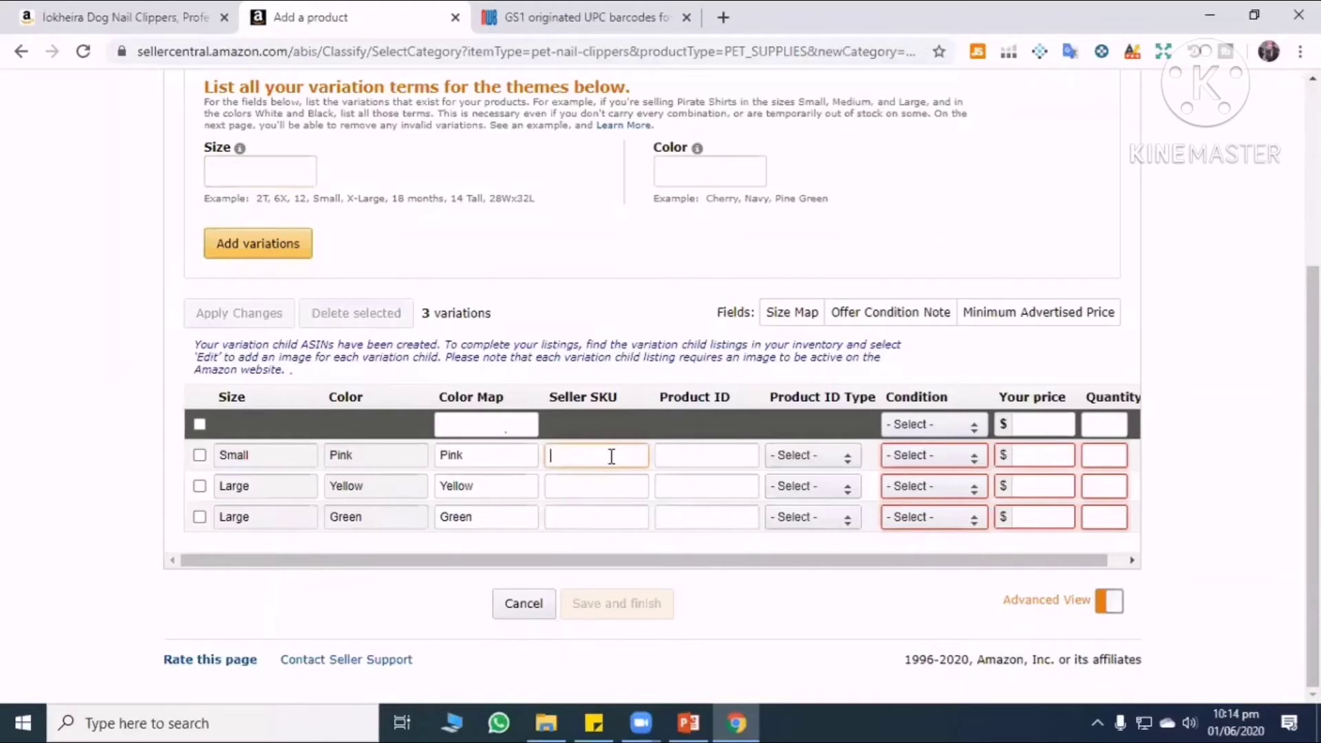
type("small-pink")
left_click(571, 482)
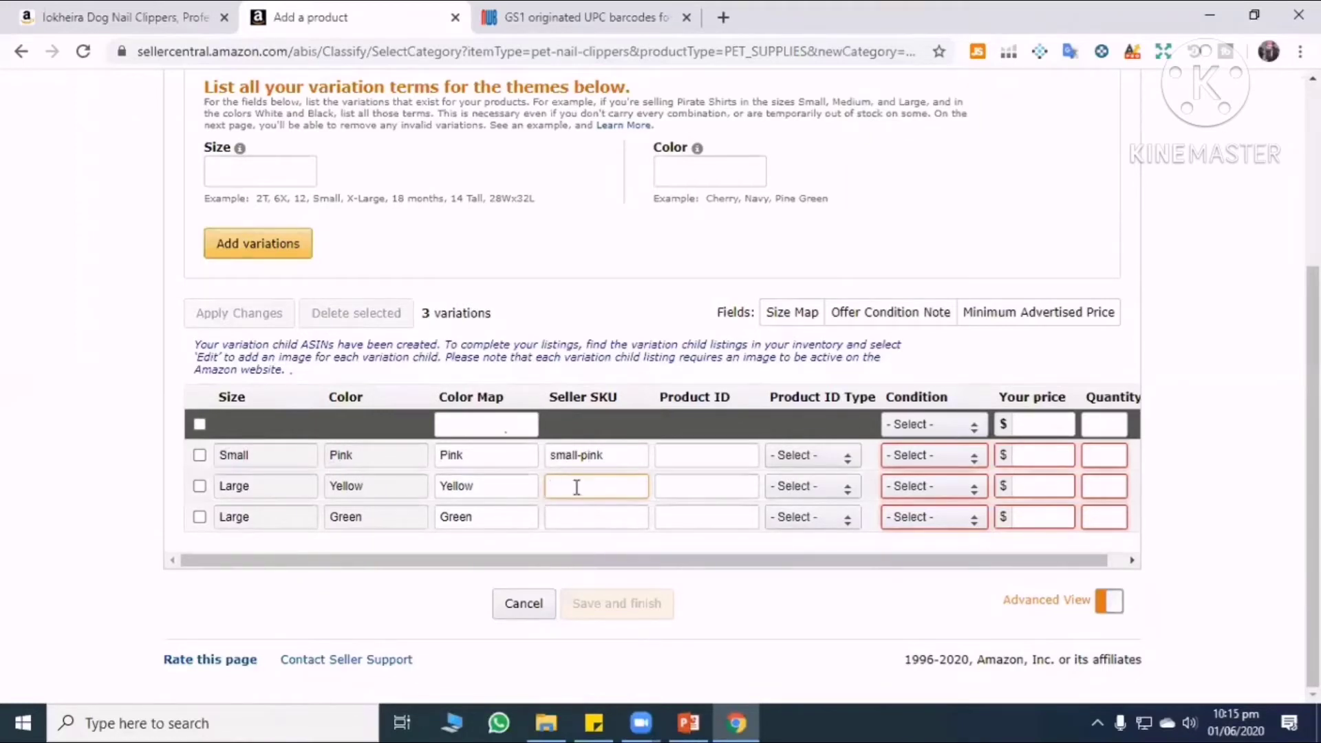
type("large-yellow")
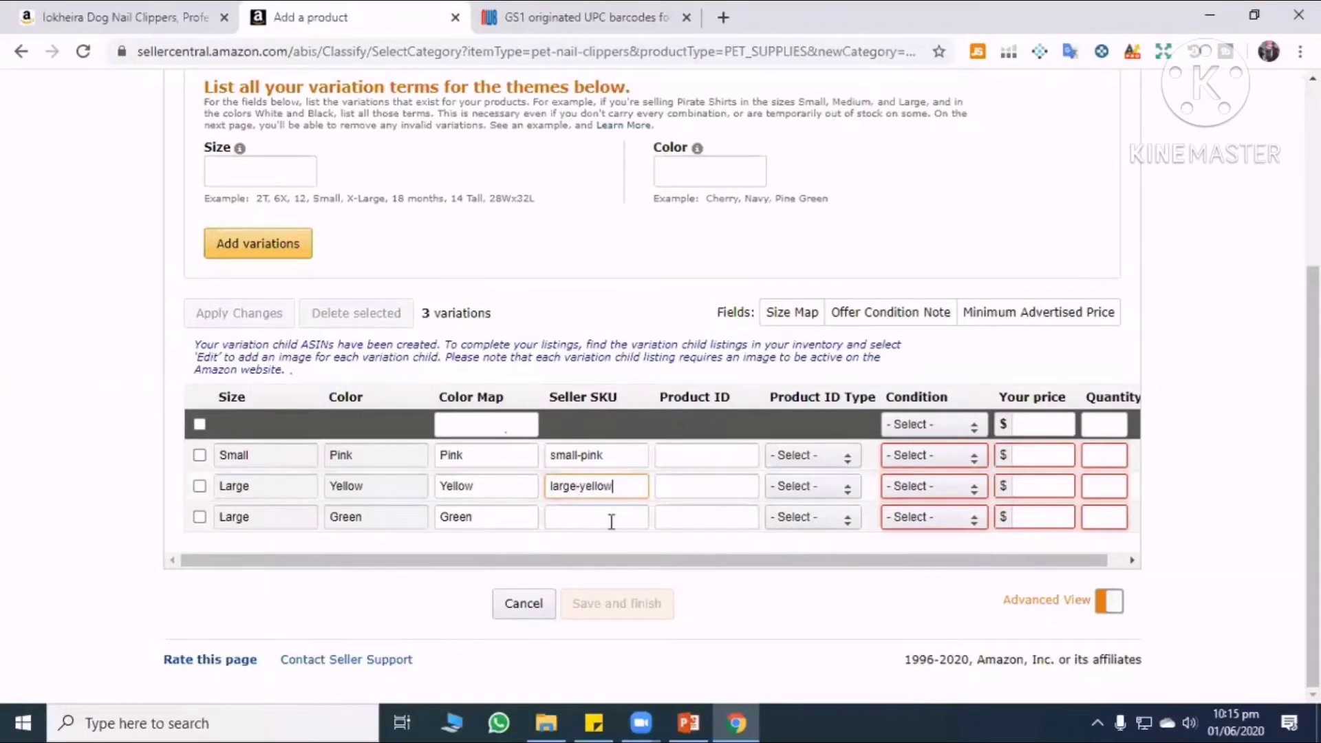
left_click(610, 519)
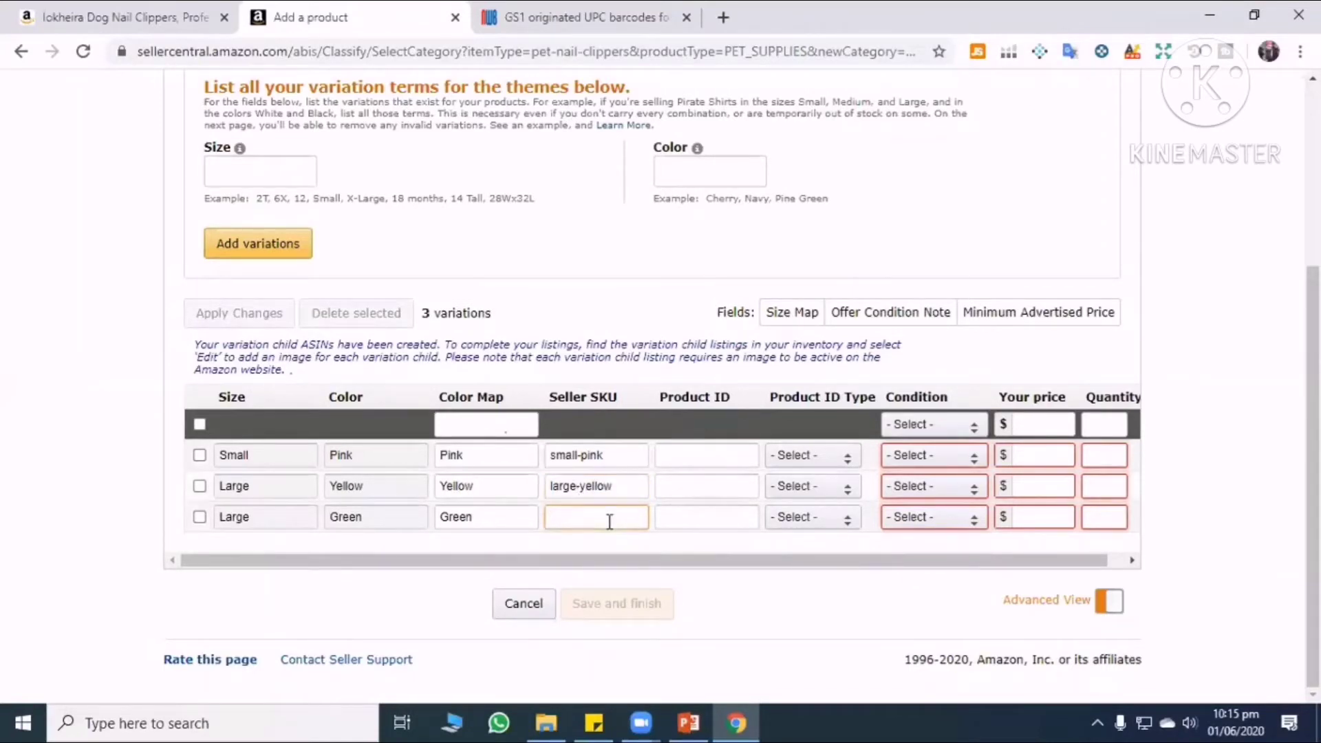
type("large-green")
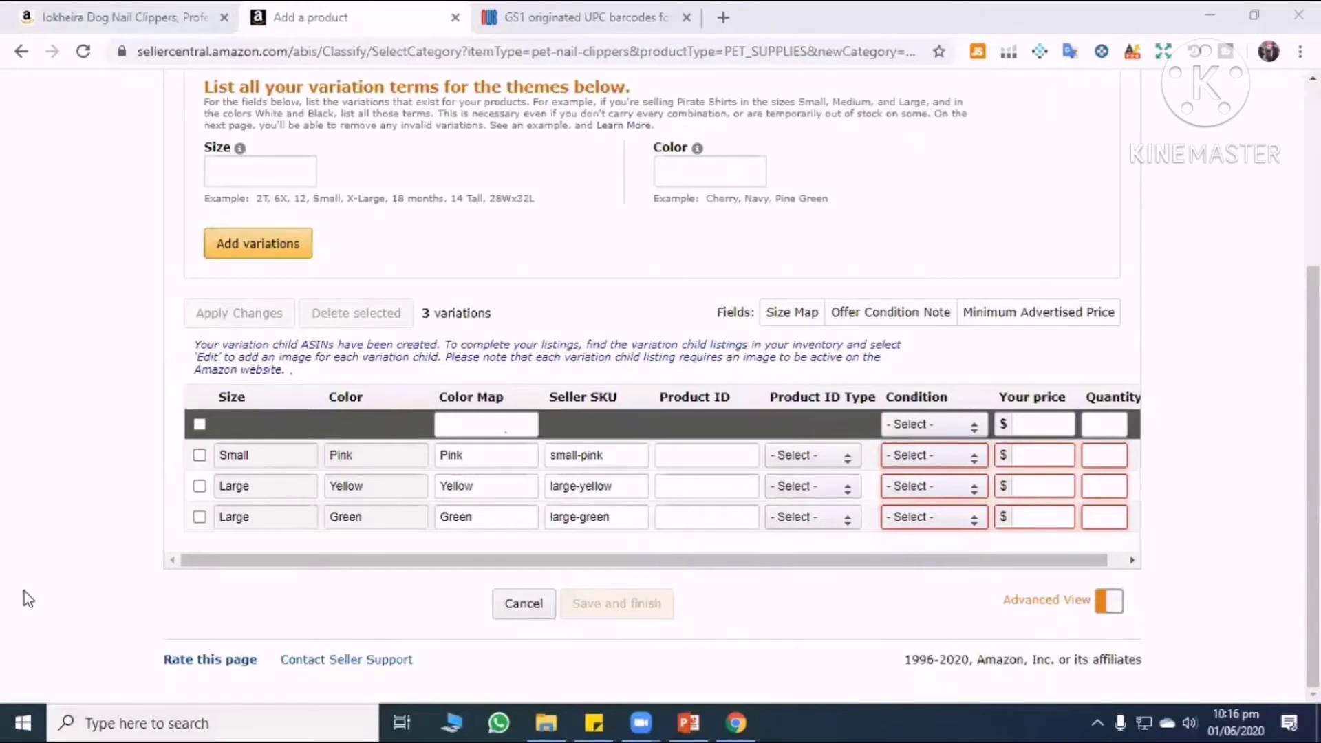
left_click_drag(616, 455, 547, 447)
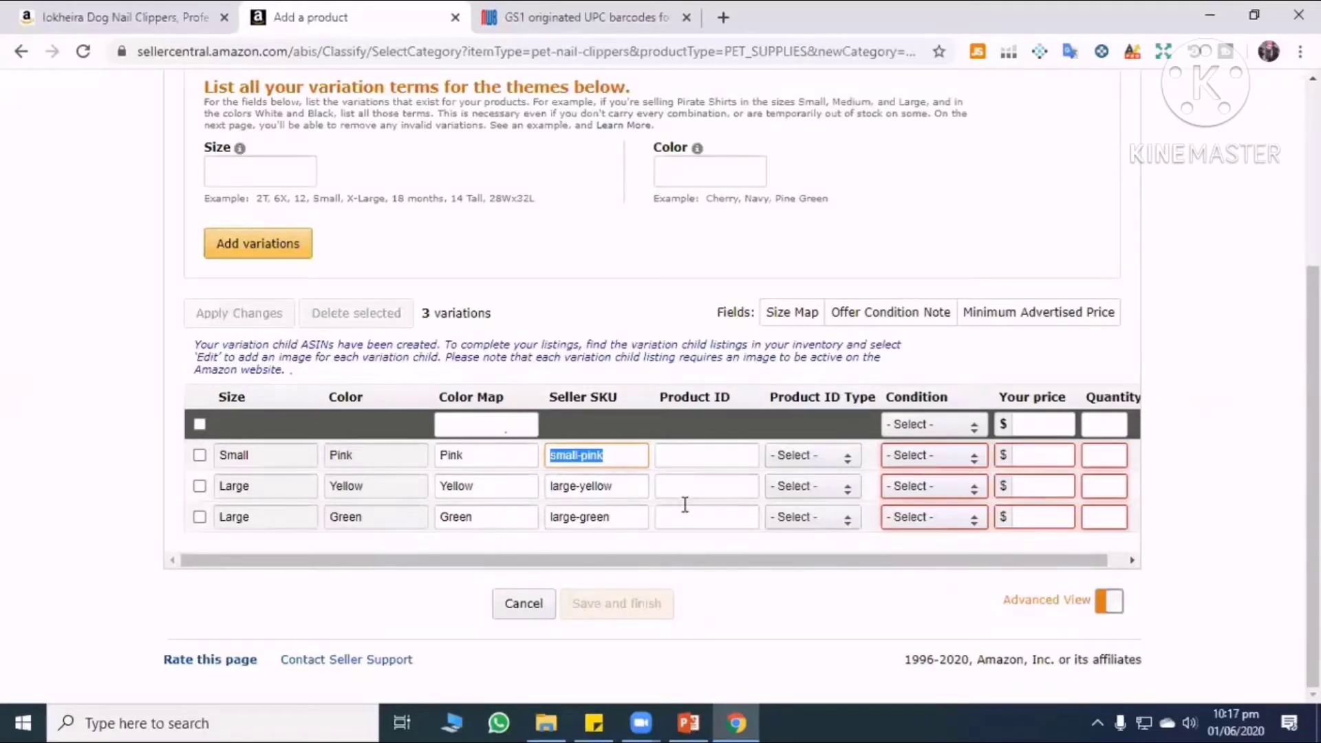
Choose UPC as Product ID Type for the Small Pink, Large Yellow and Large Green rows.
left_click(697, 462)
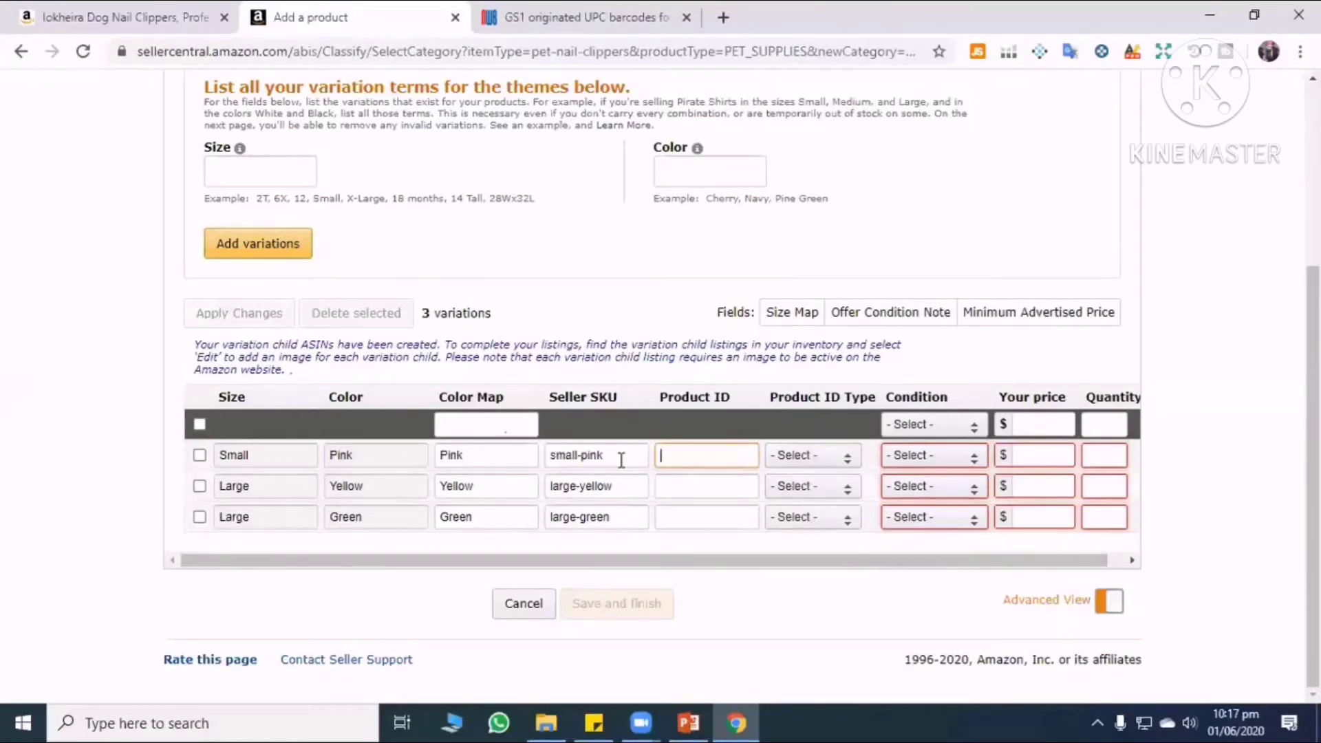
left_click_drag(577, 458, 606, 458)
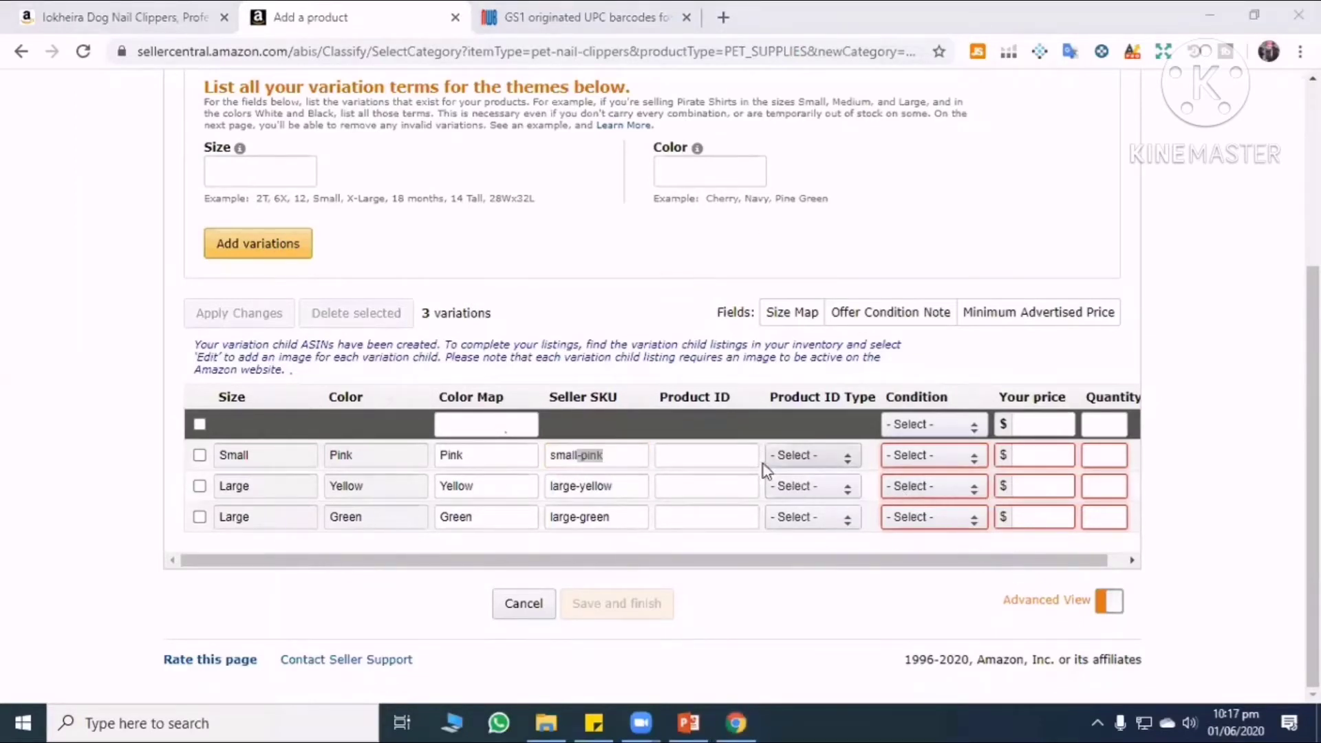
left_click(712, 451)
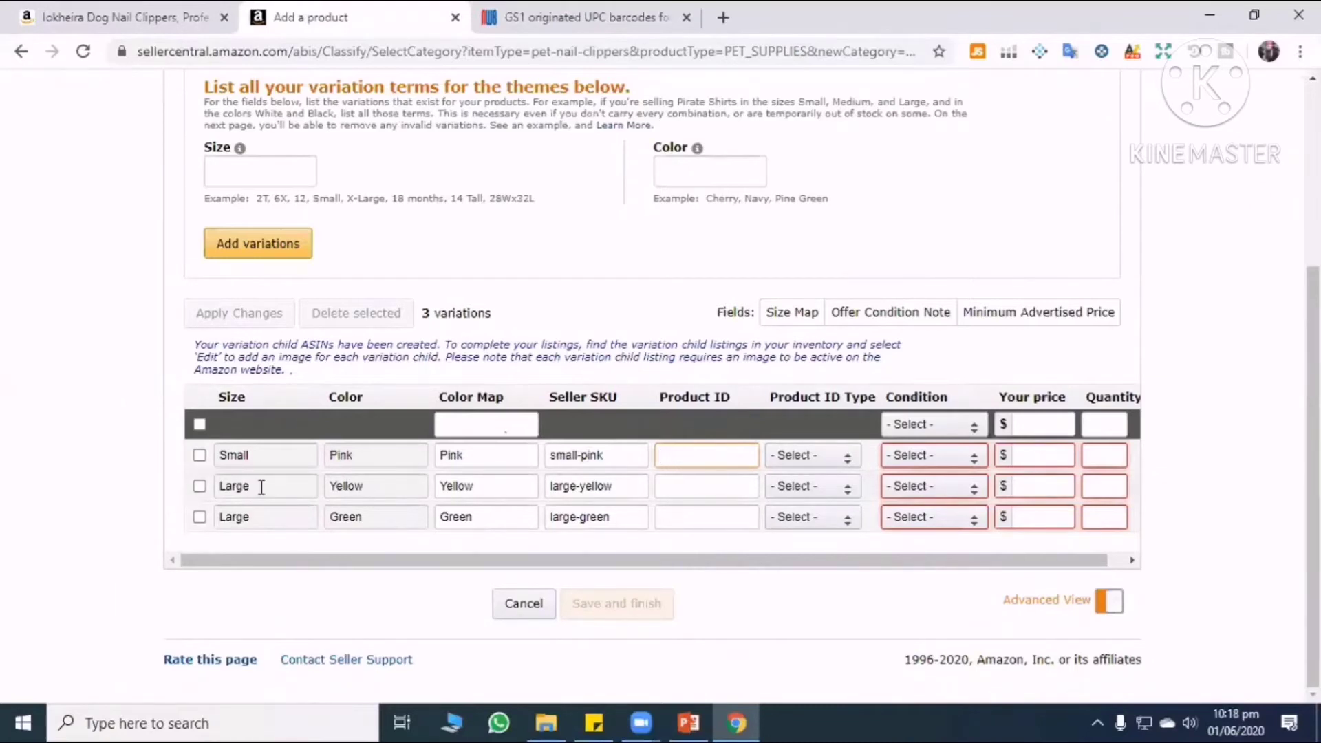
left_click(684, 484)
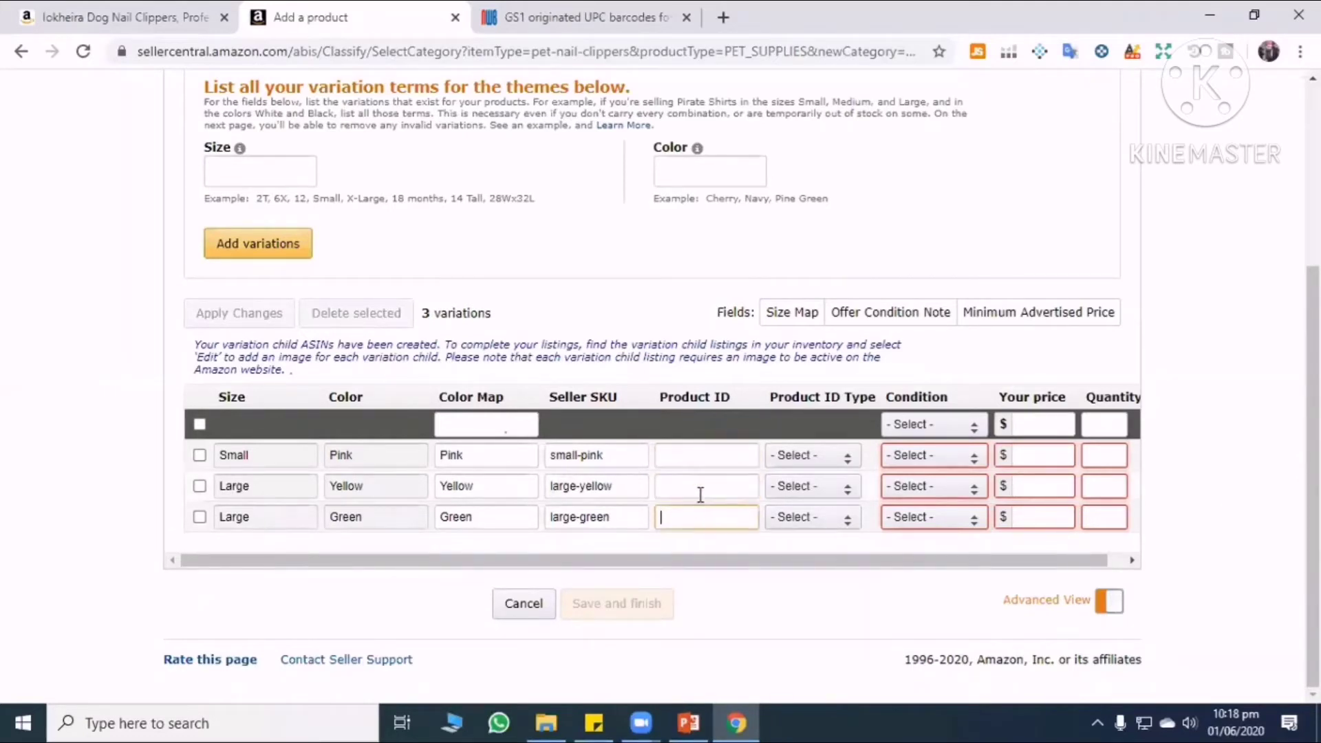
left_click(836, 458)
left_click(785, 565)
left_click(819, 487)
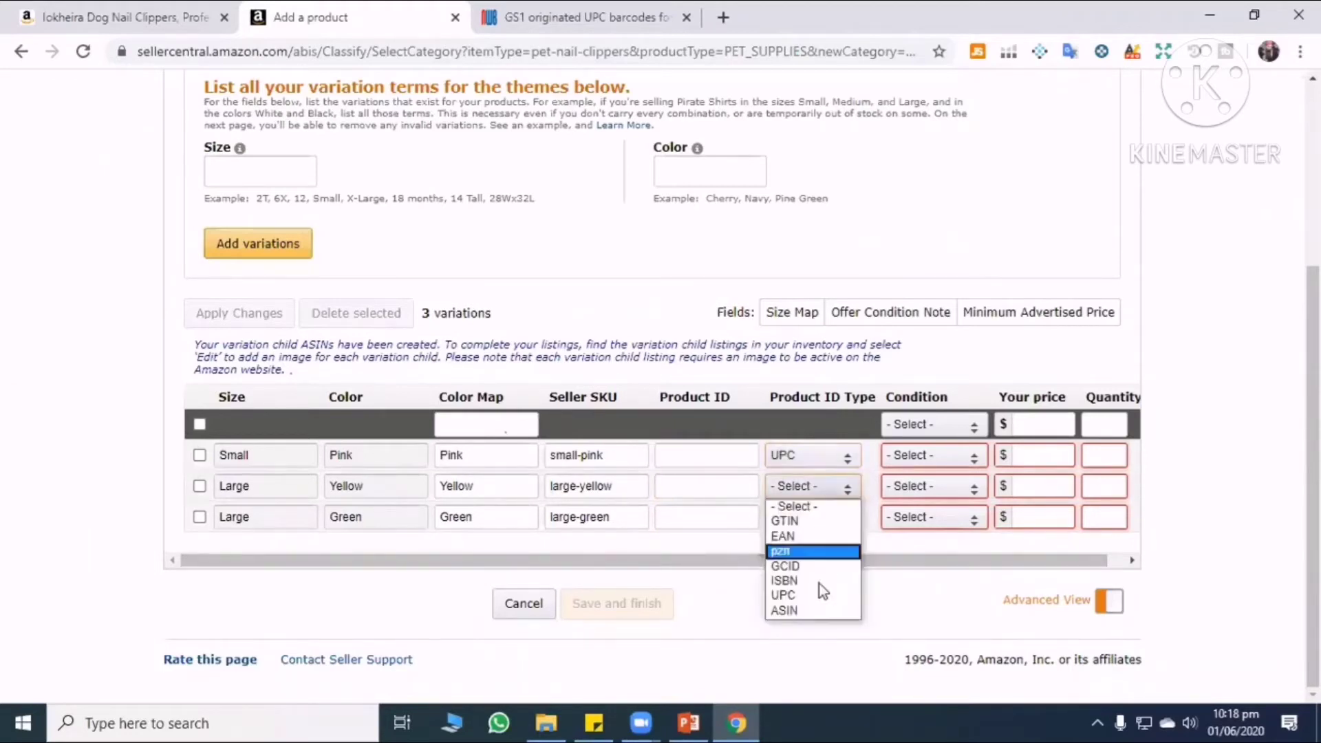
left_click(823, 596)
left_click(819, 519)
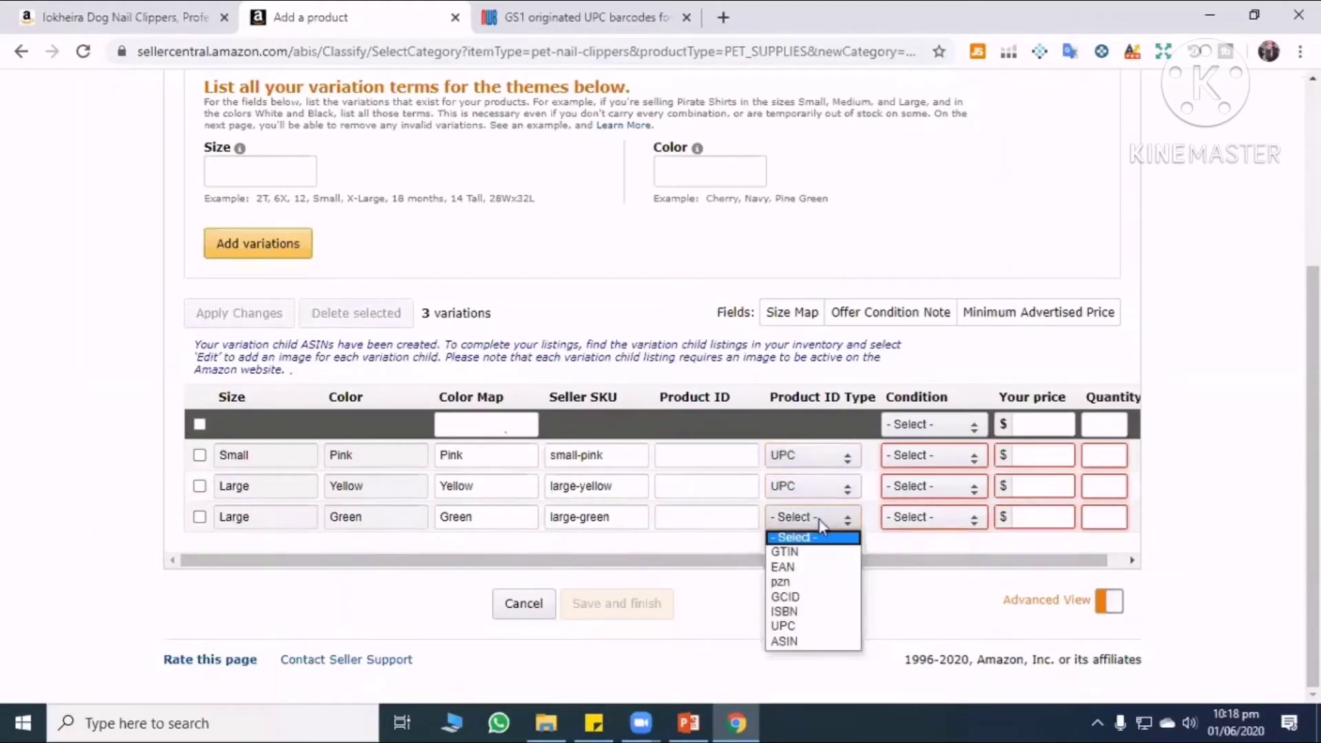
left_click(784, 626)
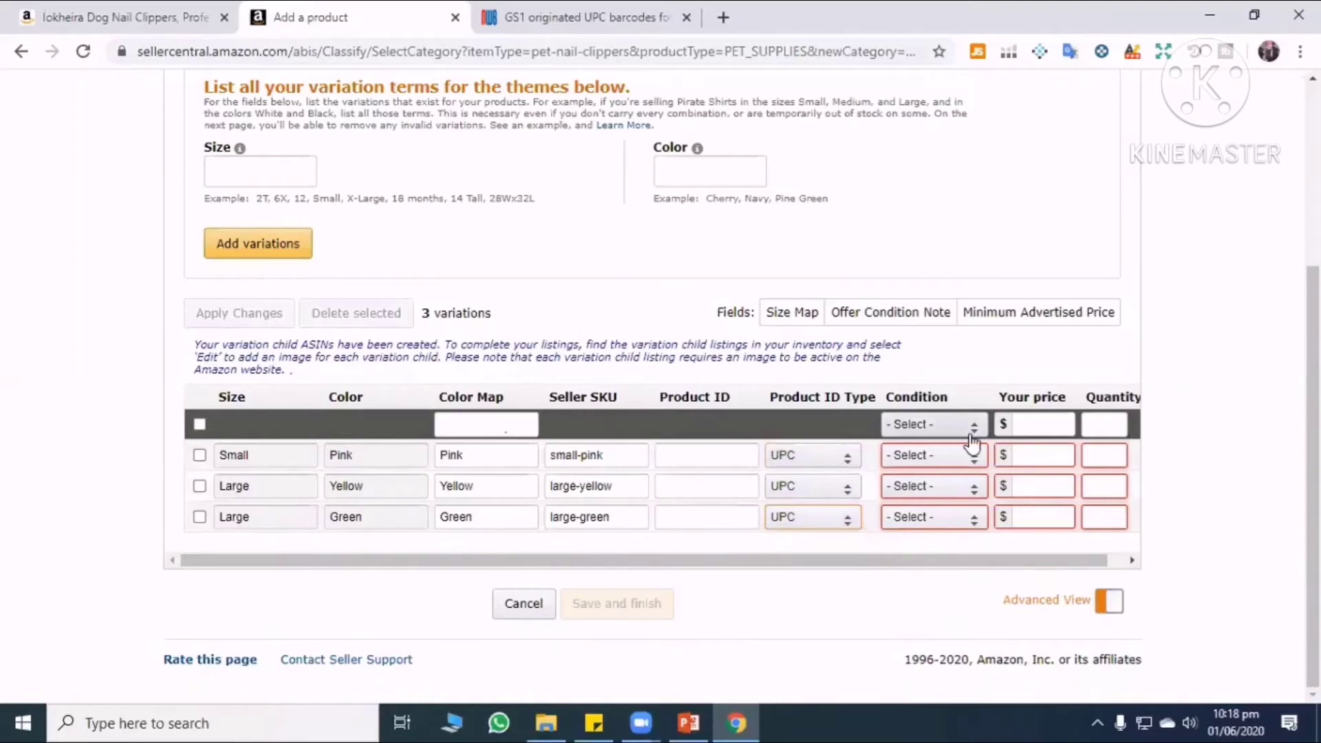
Set the Condition of all three variations to New.
left_click(976, 455)
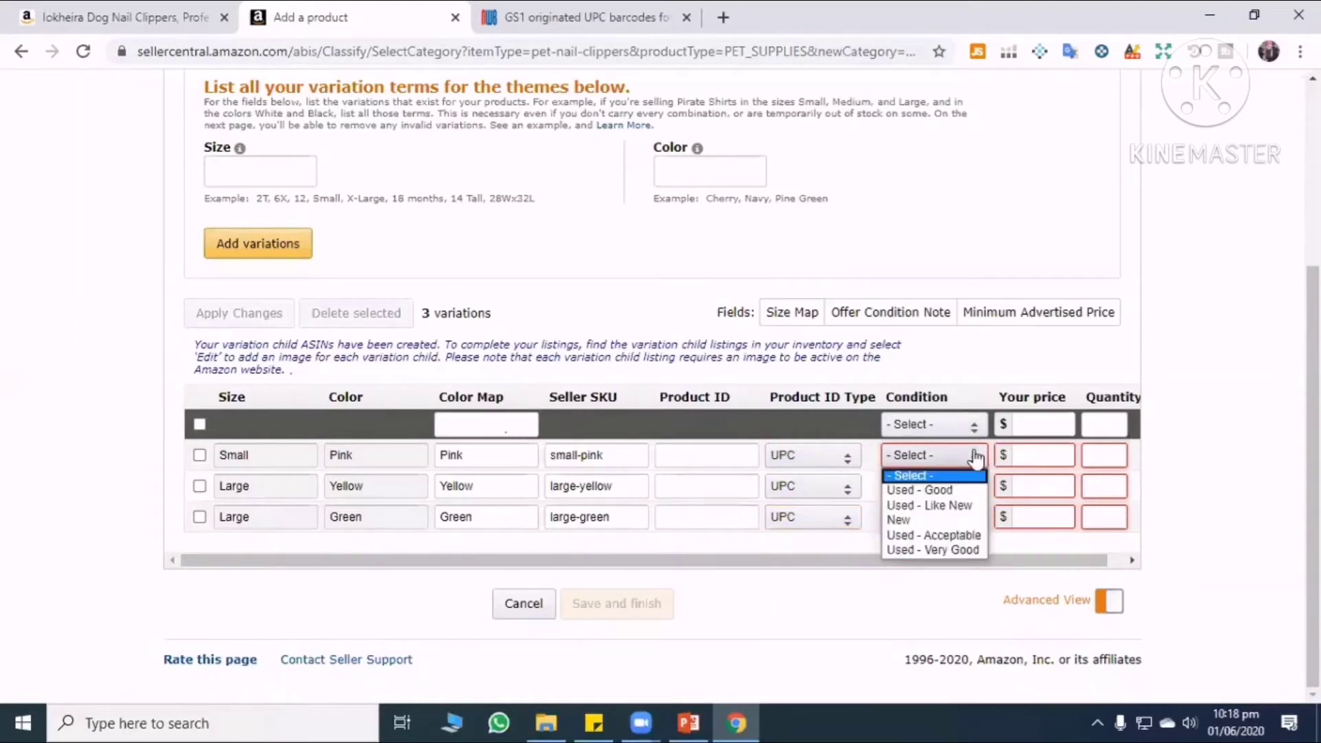
left_click(899, 519)
left_click(933, 487)
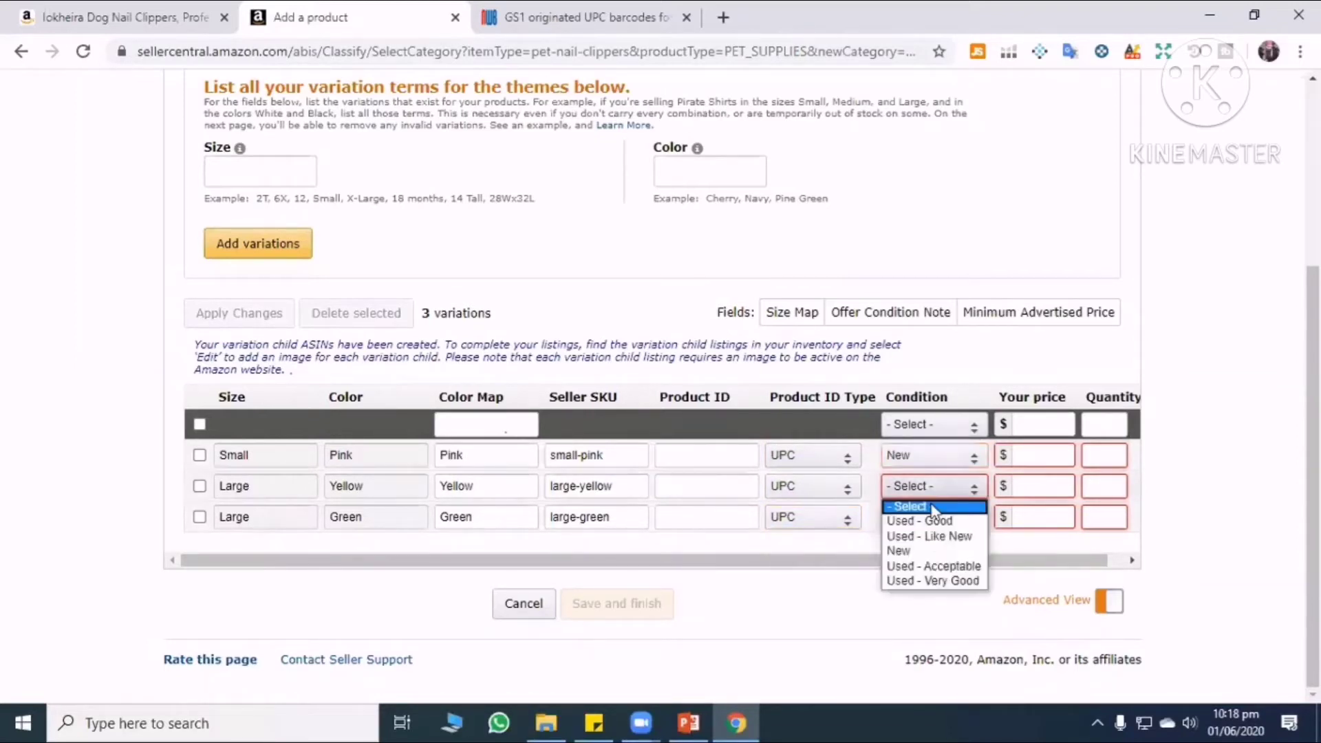
left_click(900, 550)
left_click(922, 521)
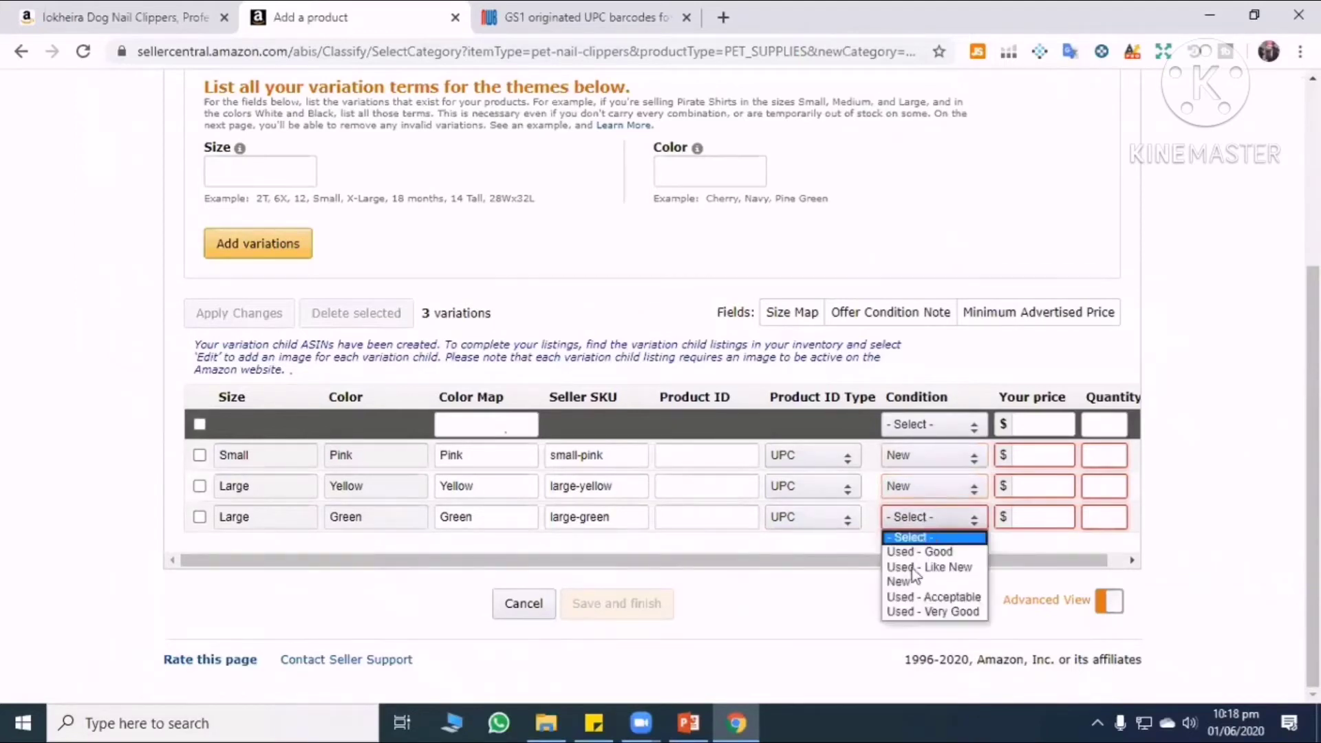
left_click(910, 582)
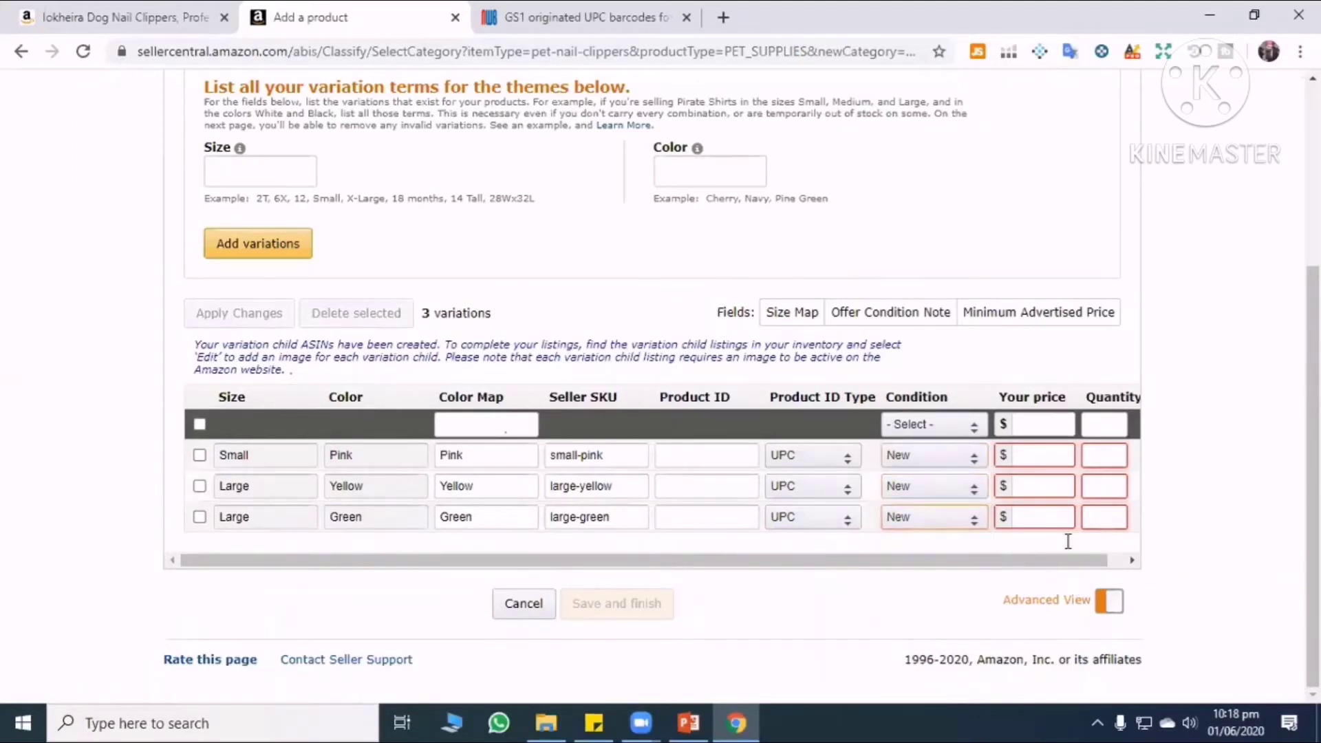
Enter a price of 18 for each of the three variations.
left_click(1028, 457)
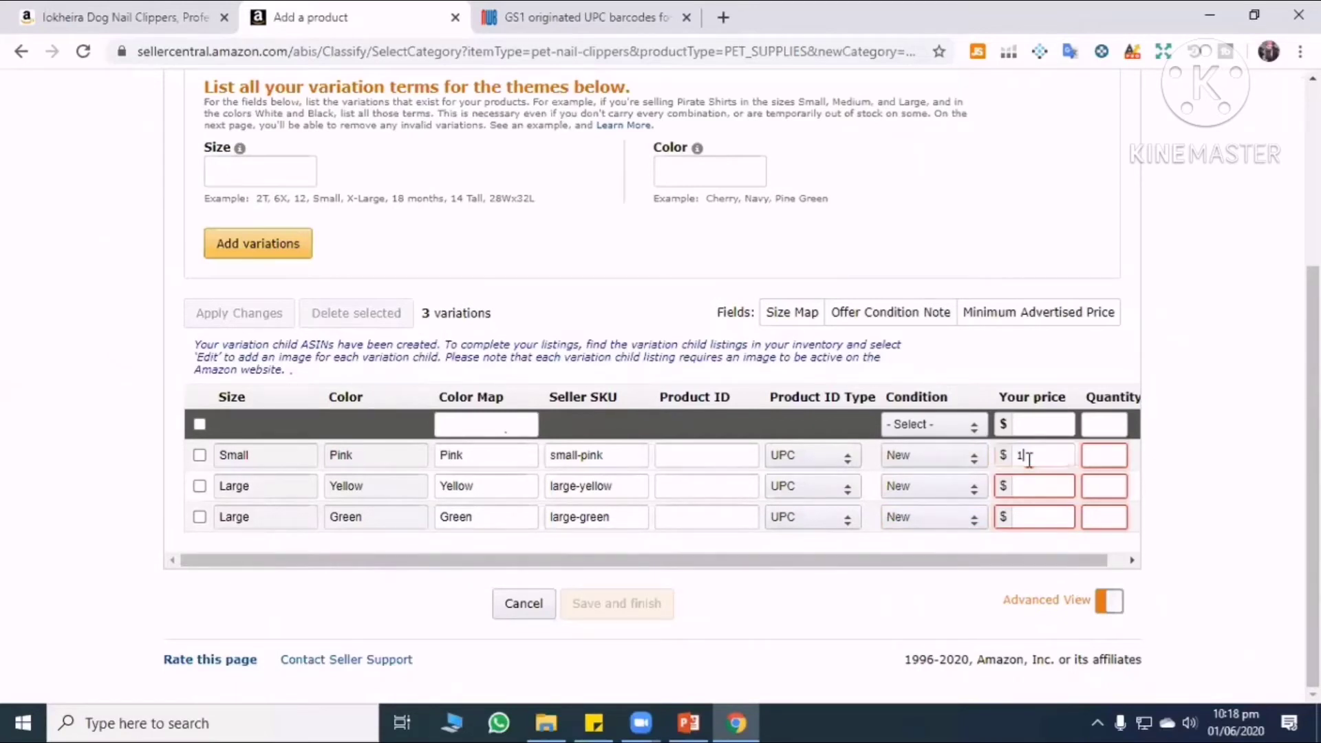
type("18")
left_click(1058, 494)
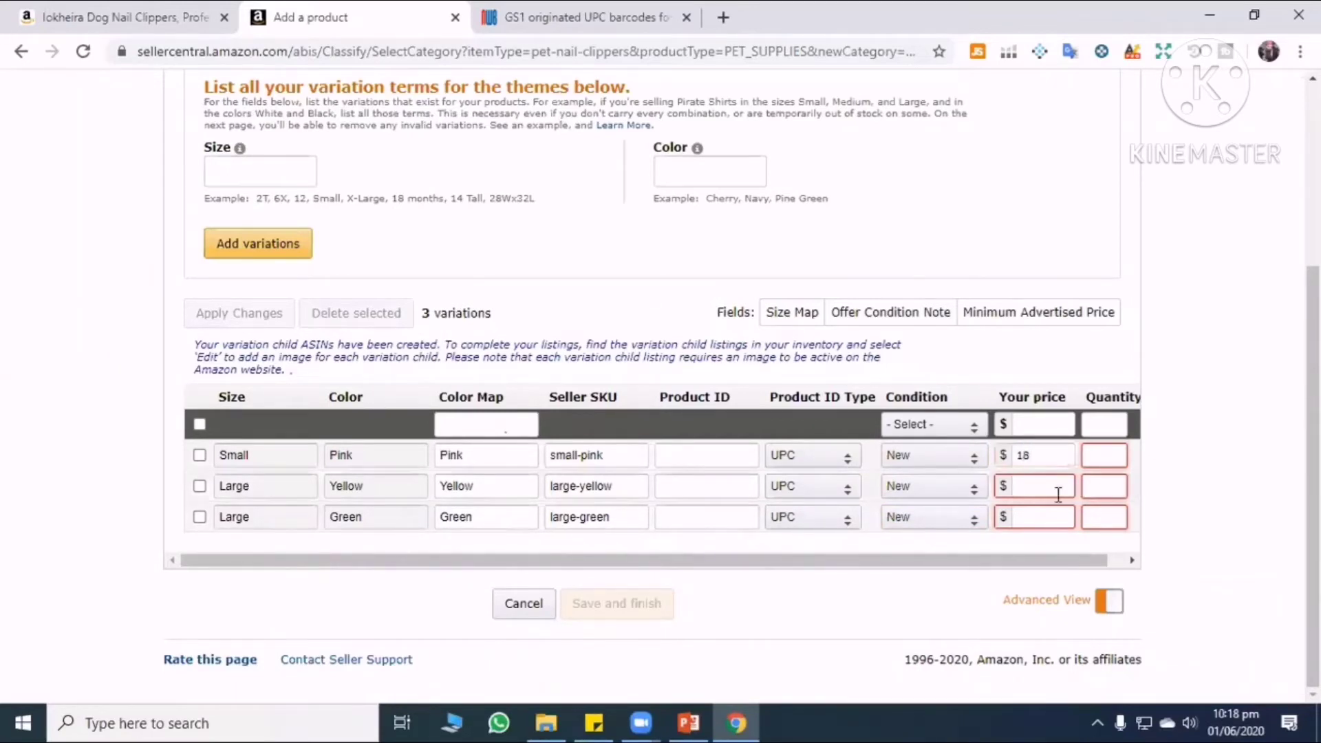
type("18")
left_click(1033, 519)
type("18")
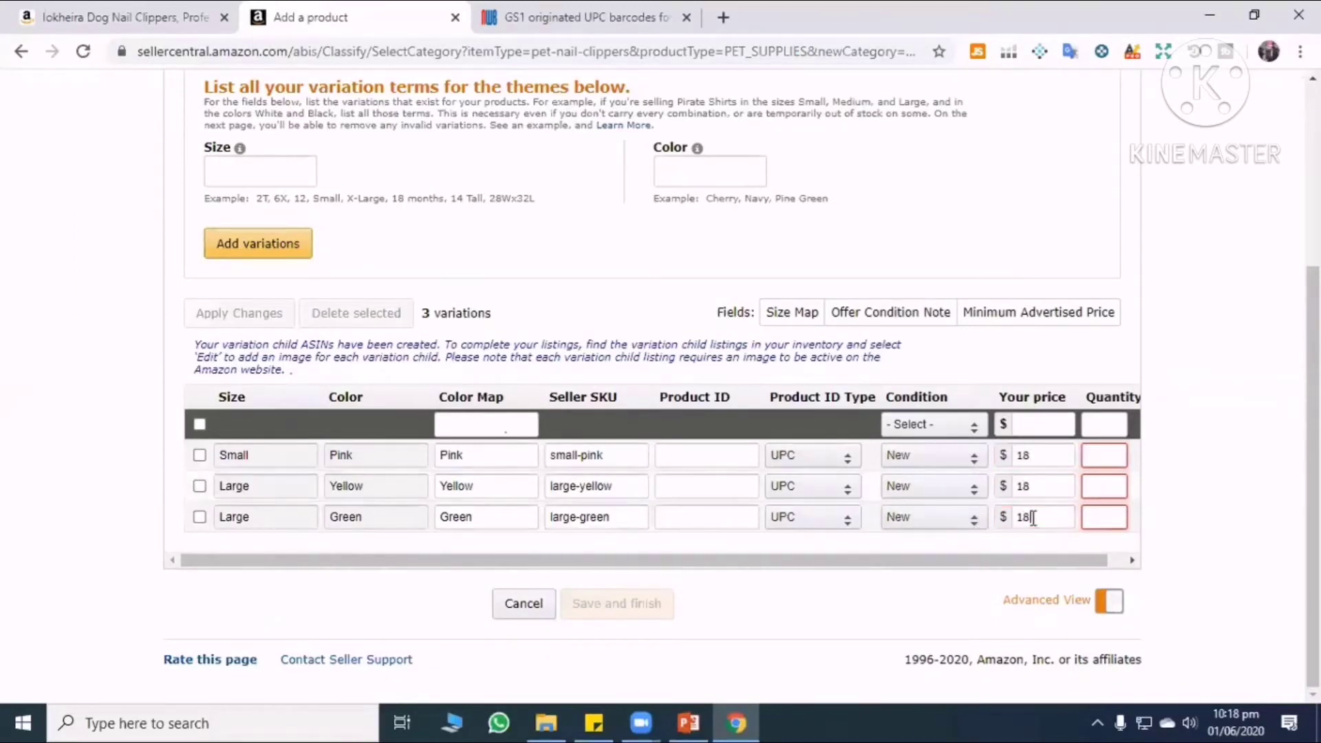
Enter a quantity of 200 for each of the three variations.
left_click(1107, 452)
type("200")
left_click(1098, 486)
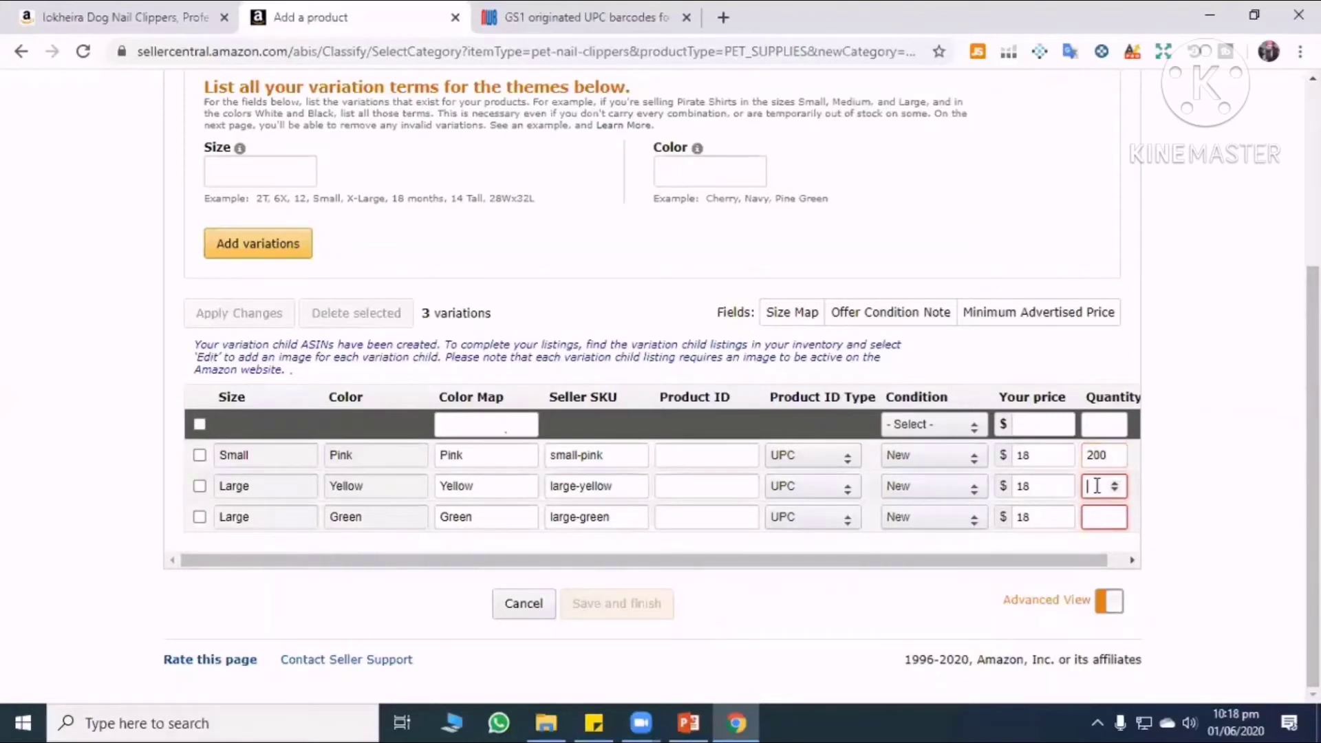
type("200")
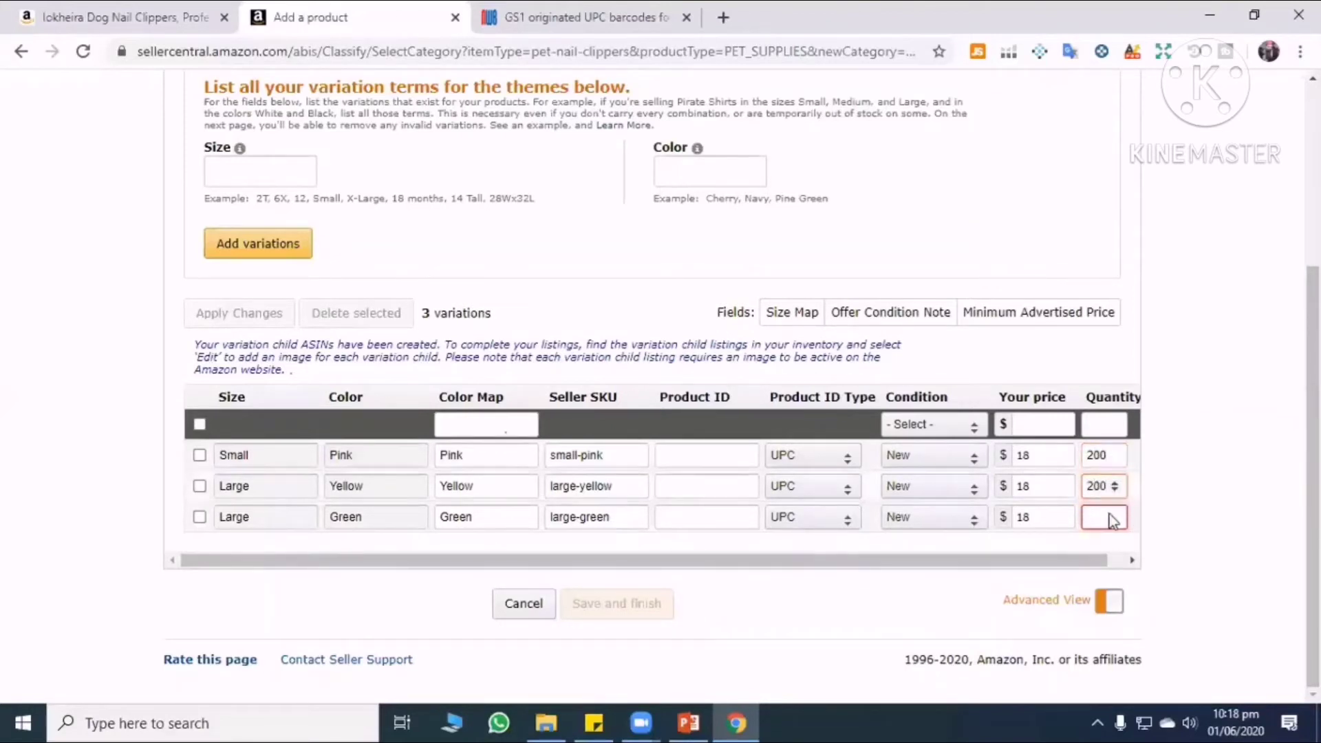
left_click(1111, 518)
type("1")
key("BackSpace")
type("200")
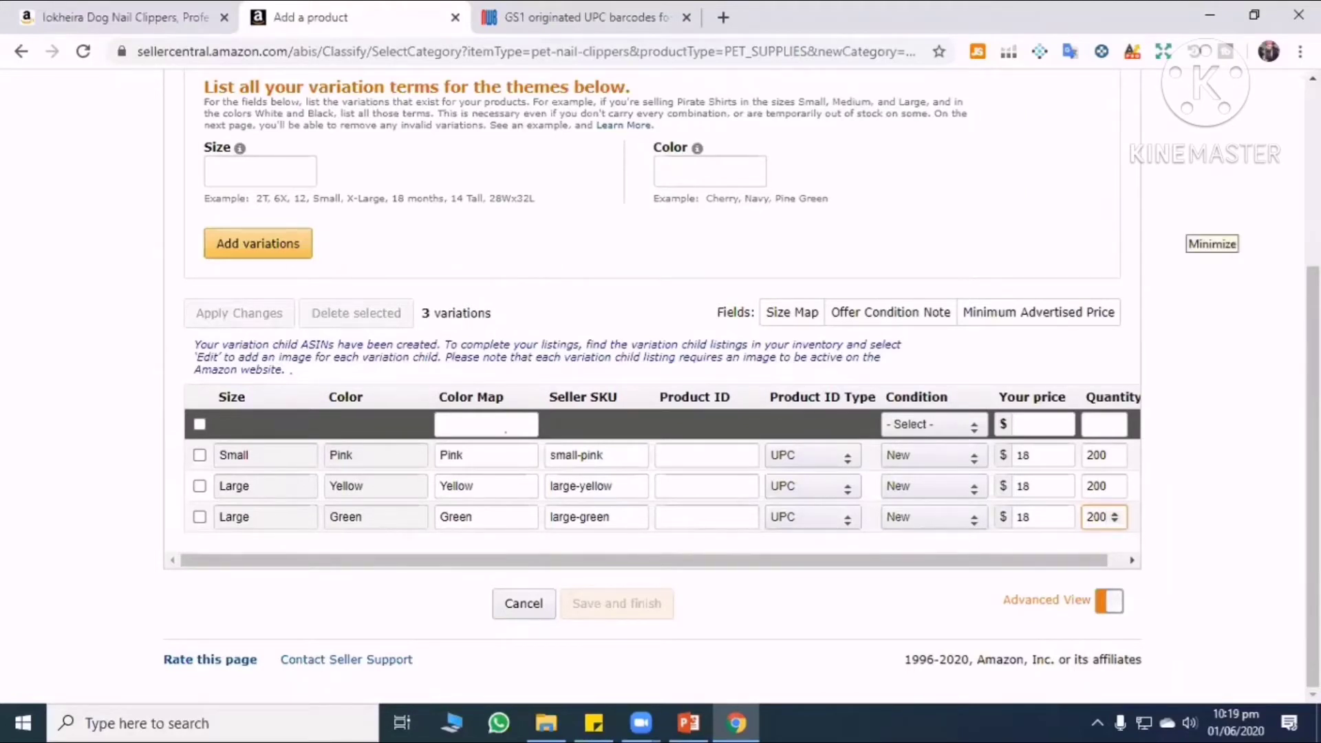
Open and close the Small/Pink row's Product ID Type list, leaving it as UPC.
left_click(1187, 227)
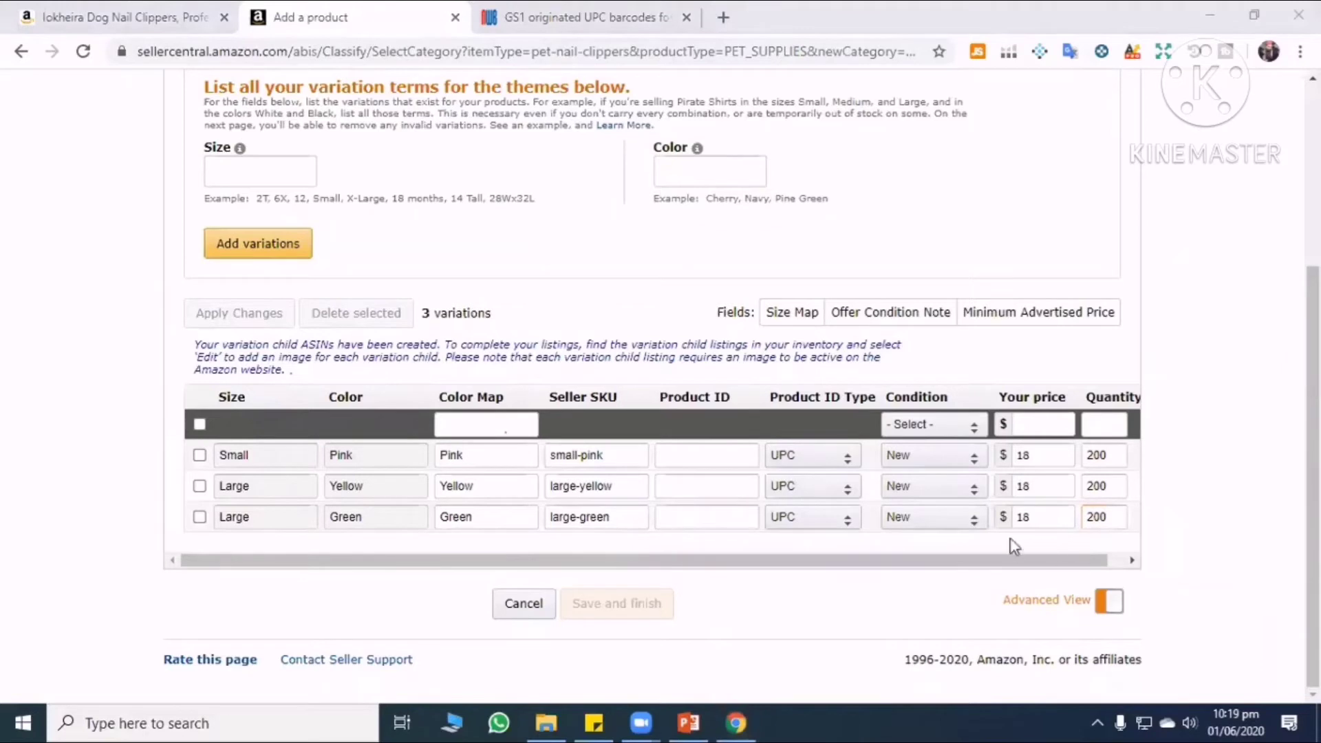
left_click(843, 463)
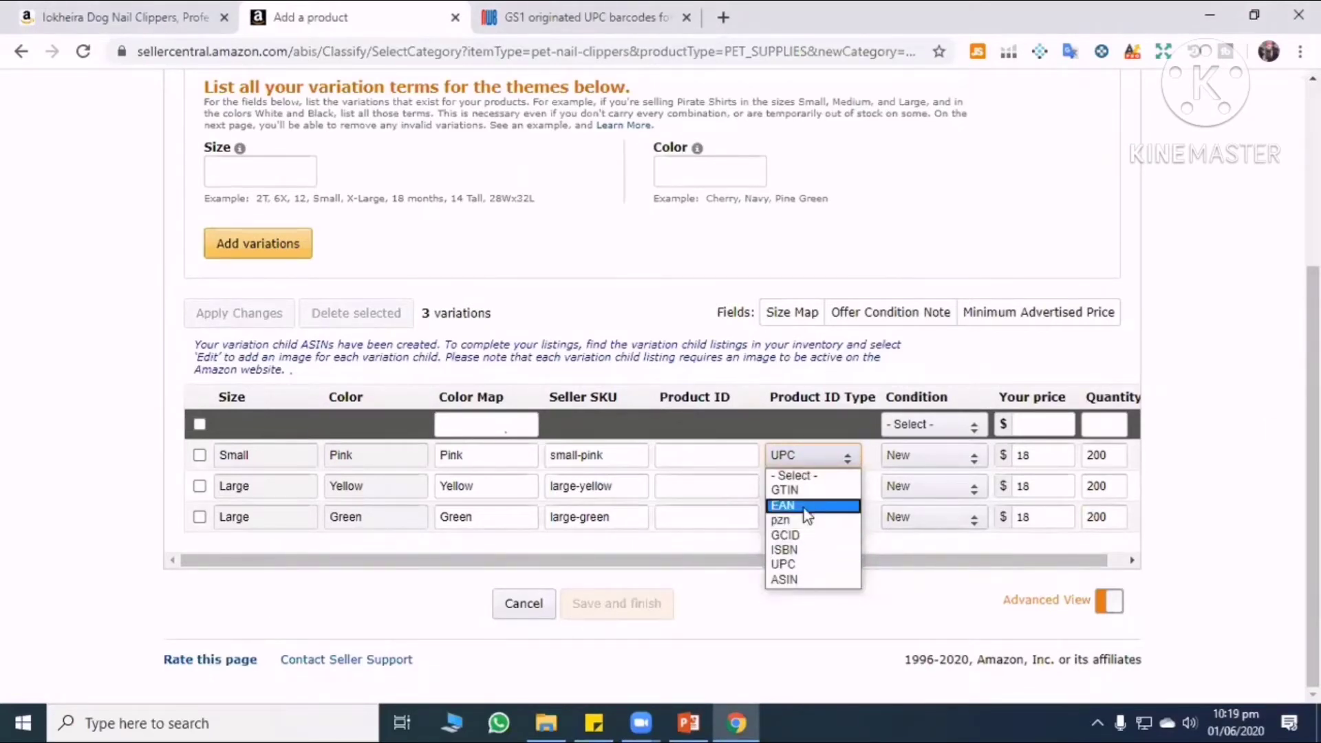
left_click(1206, 442)
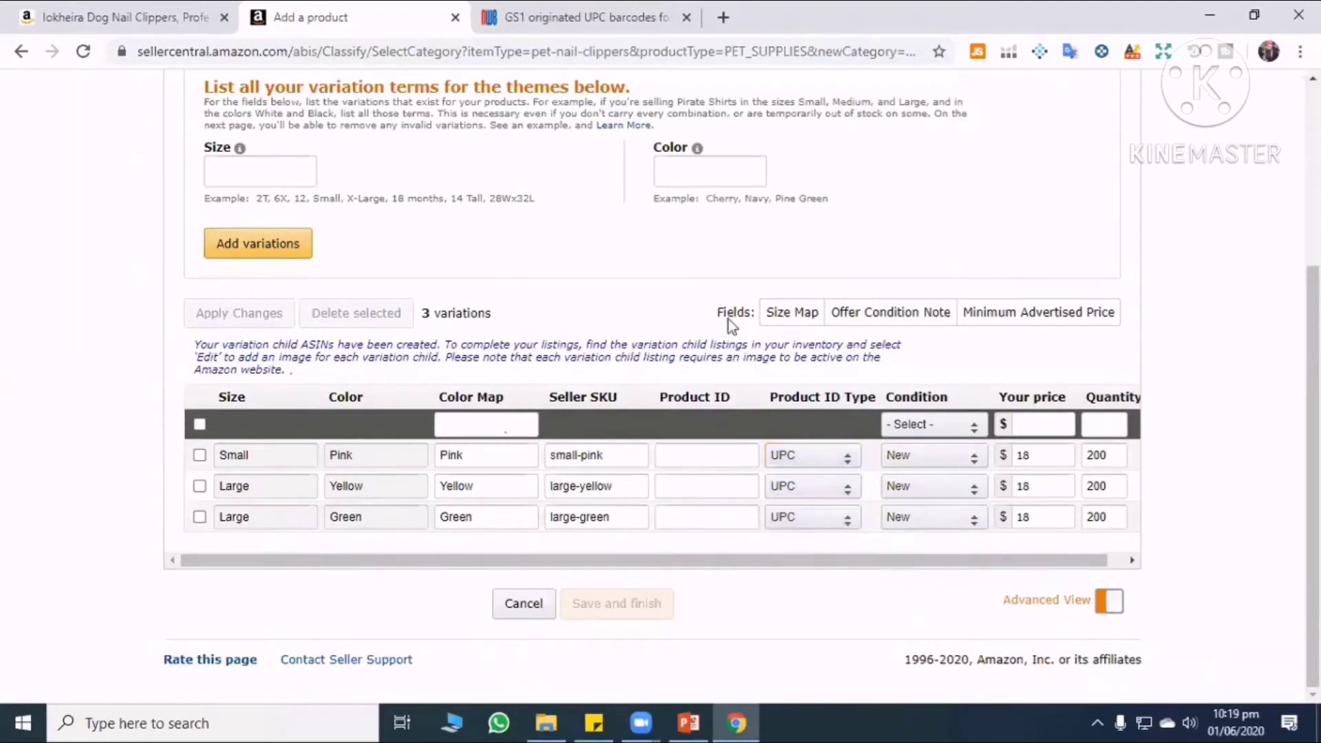
Leave the Iokheira clipper page for PowerPoint's slide 6, 'What is UPC', comparing UPC and EAN.
left_click(131, 17)
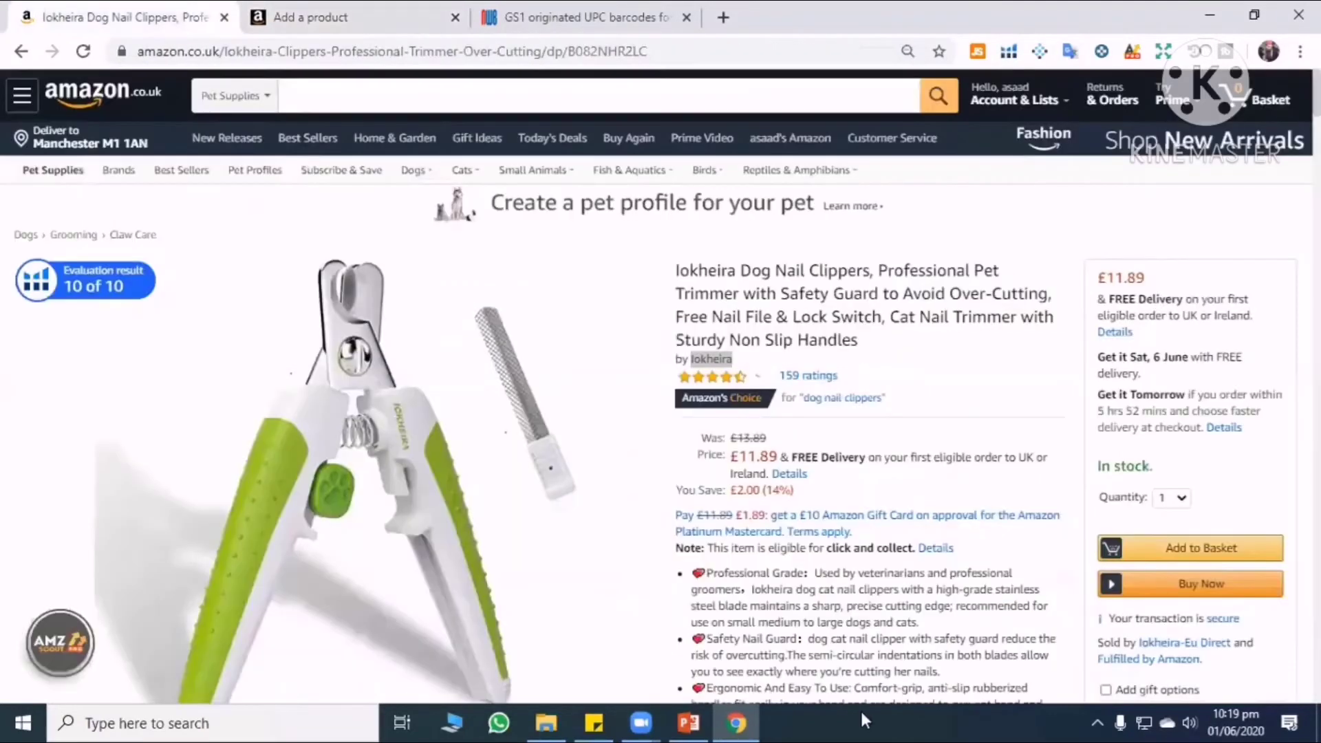
key("ctrl+Tab")
left_click(690, 721)
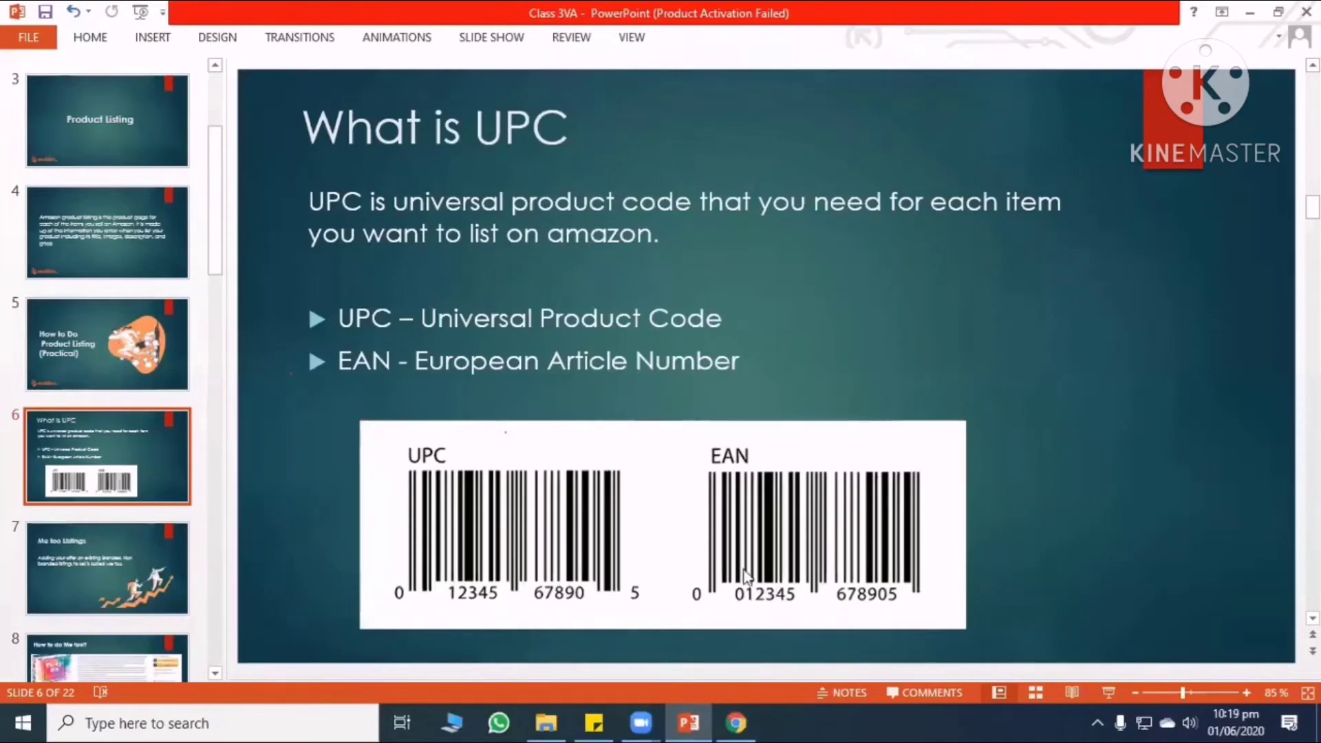
Return from the UPC slide to the Seller Central variations table with its three UPC rows.
key("alt+Tab")
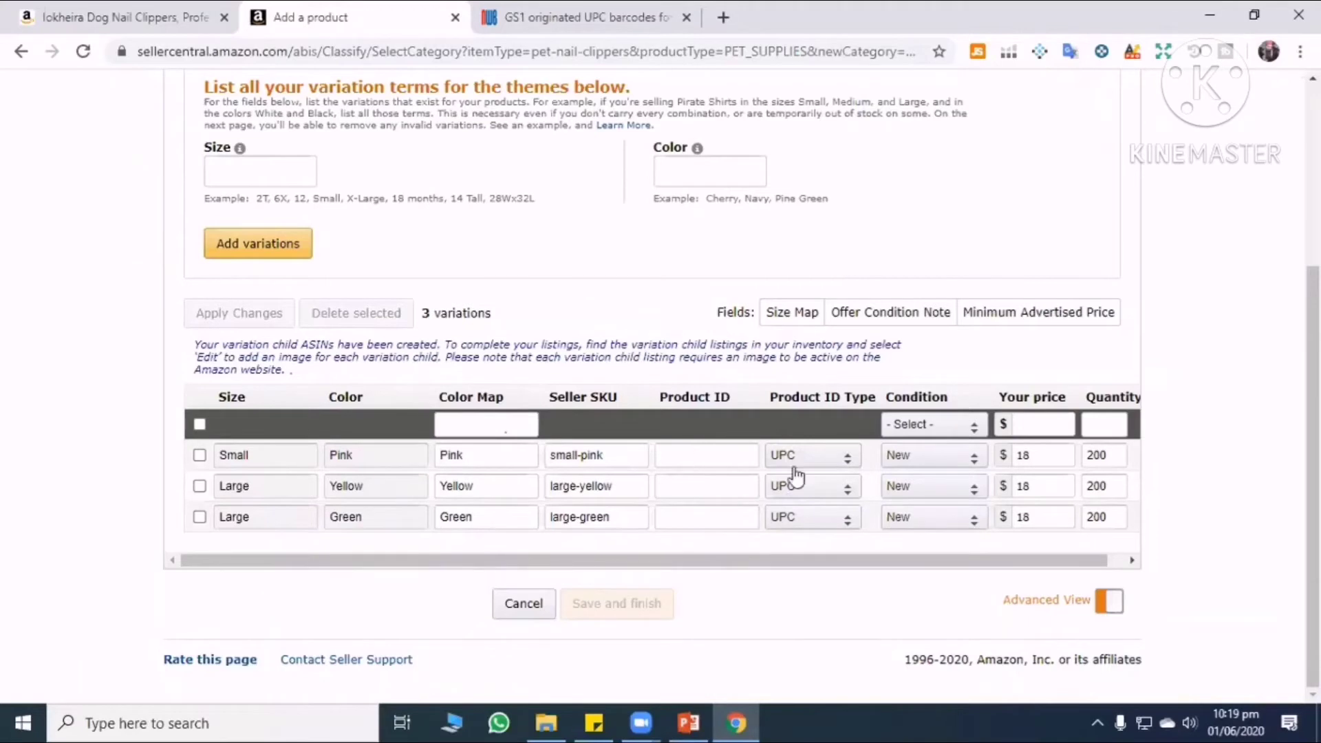
Try EAN as the first variation's product ID type, then set it back to UPC.
left_click(833, 457)
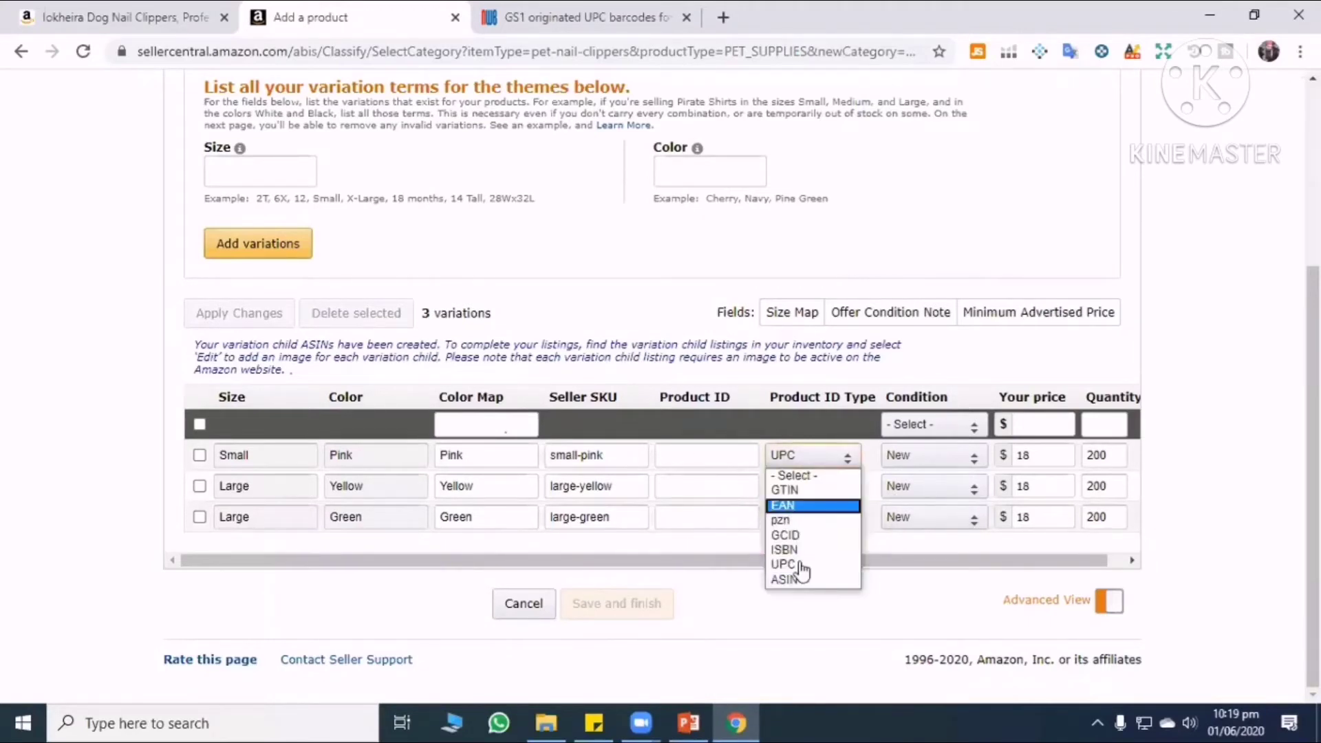
left_click(784, 505)
left_click(812, 457)
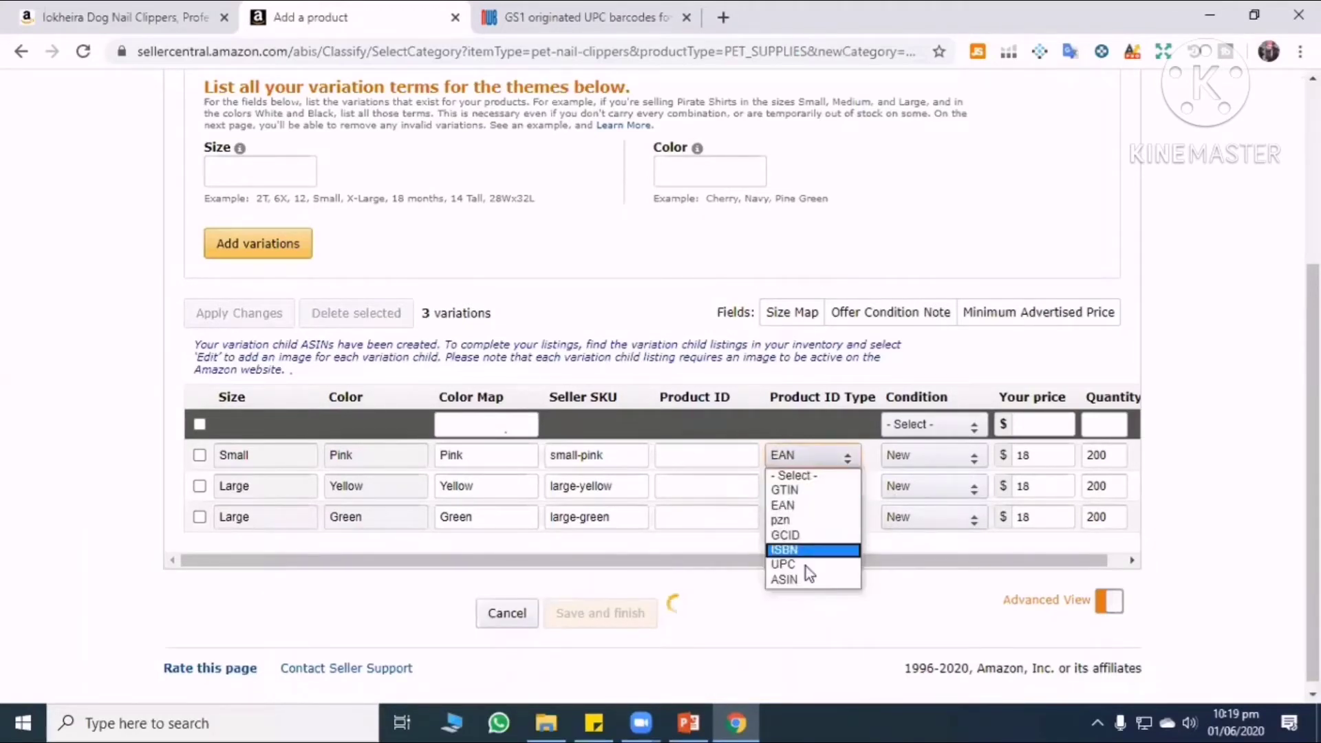
left_click(807, 565)
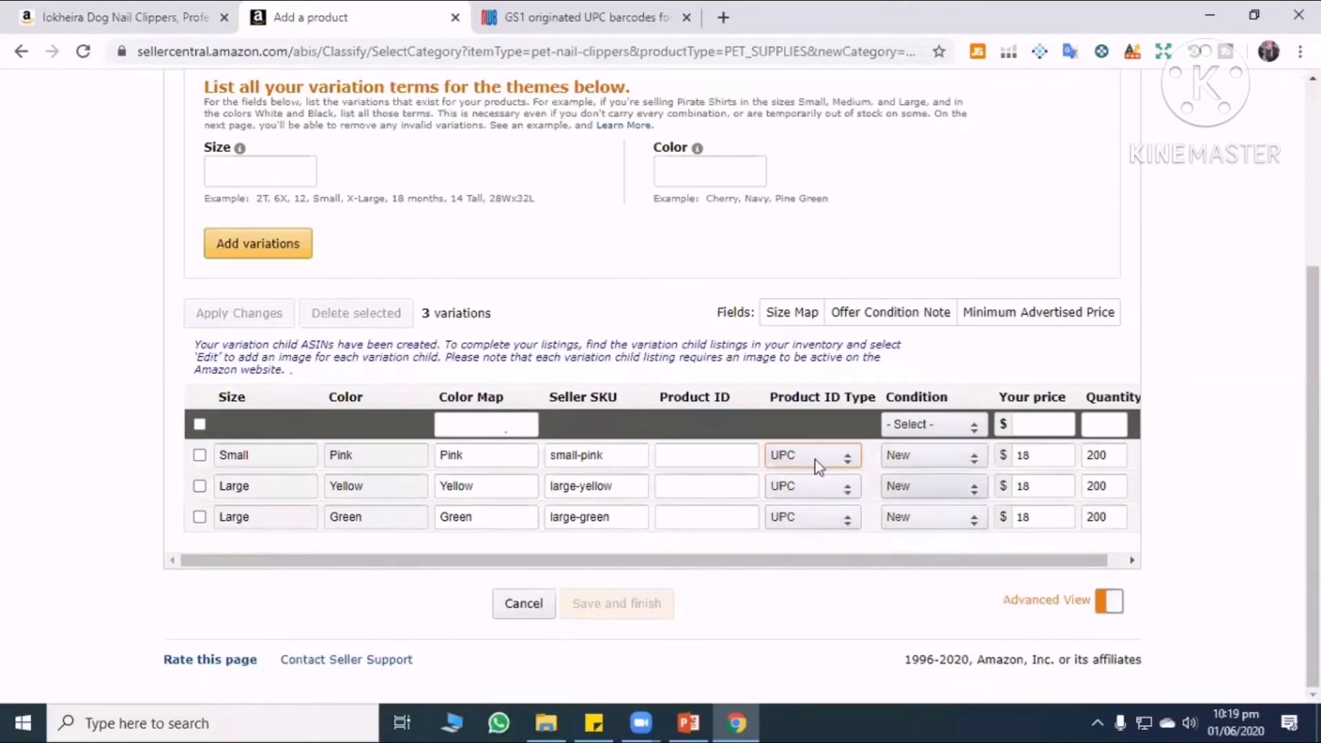
Move through the Brand Name and Manufacturer fields and leave the Vital Info section.
scroll(492, 392, "up", 4)
scroll(218, 195, "down", 4)
scroll(219, 194, "up", 1)
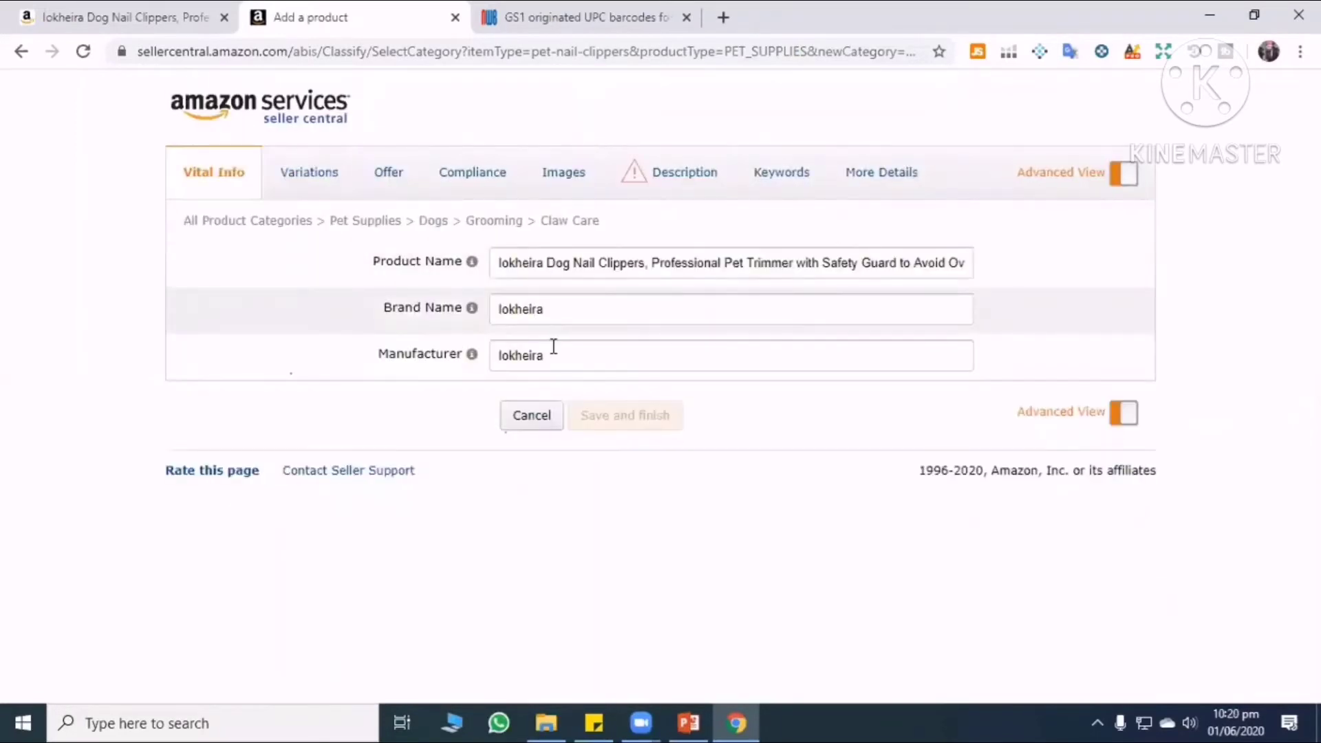
key("Tab")
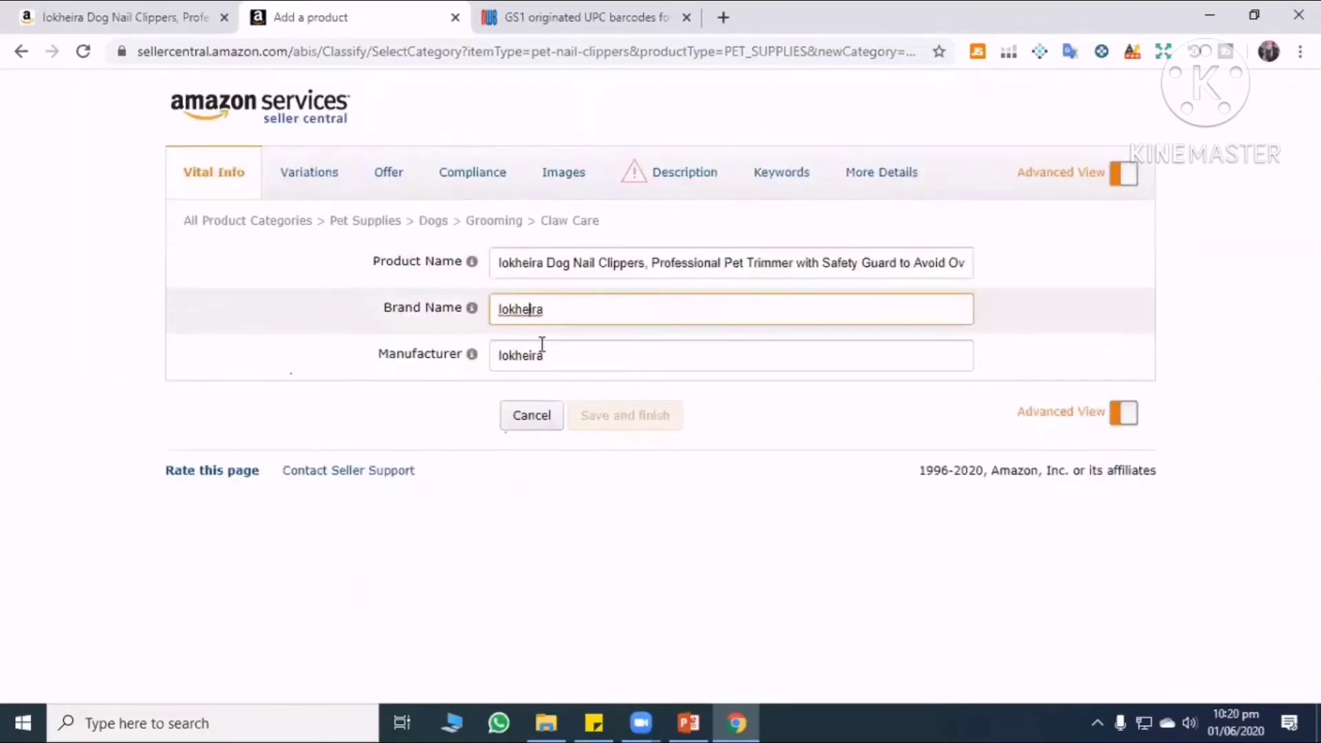
key("Tab")
left_click(599, 454)
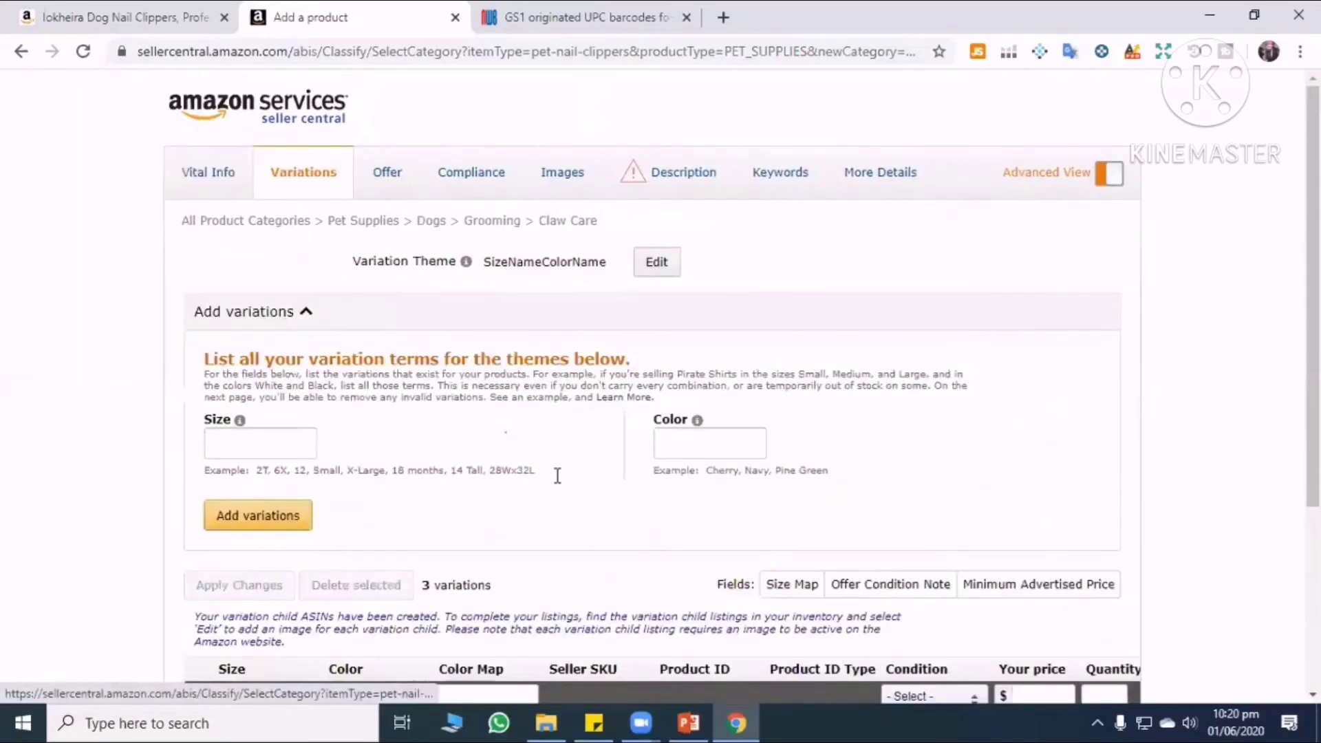
scroll(619, 416, "down", 4)
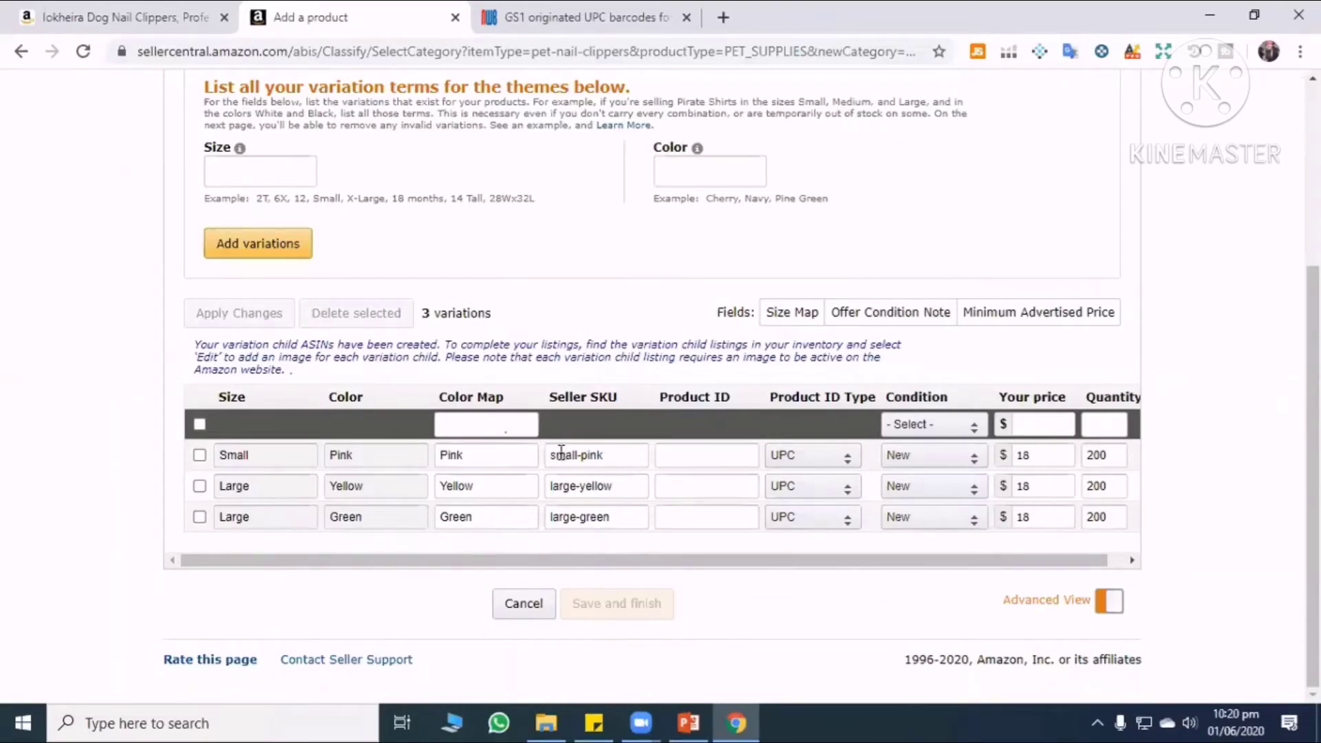
Select the small-pink seller SKU, then bring up the Seller Central home link's context menu.
left_click_drag(557, 454, 606, 454)
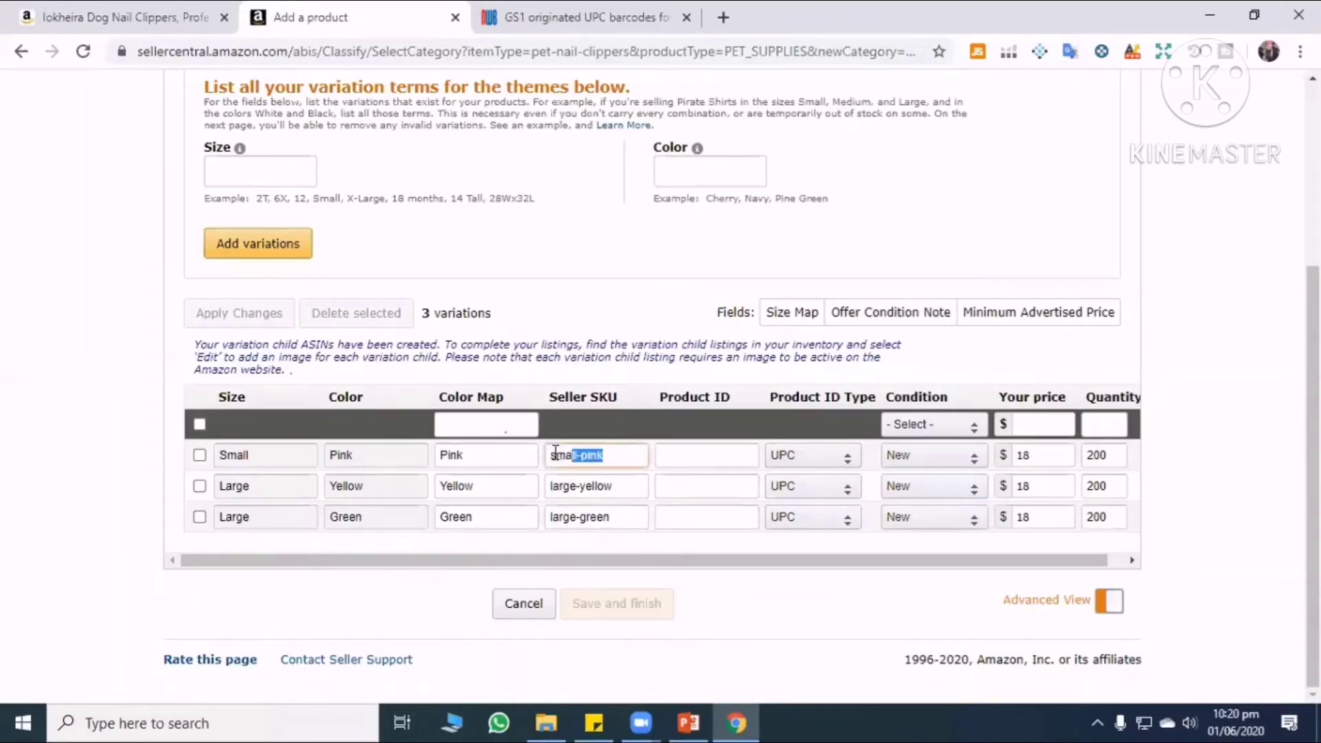
scroll(219, 124, "up", 4)
right_click(201, 95)
Open Seller Central in a new tab and filter Manage Inventory to its 19 active listings.
left_click(254, 106)
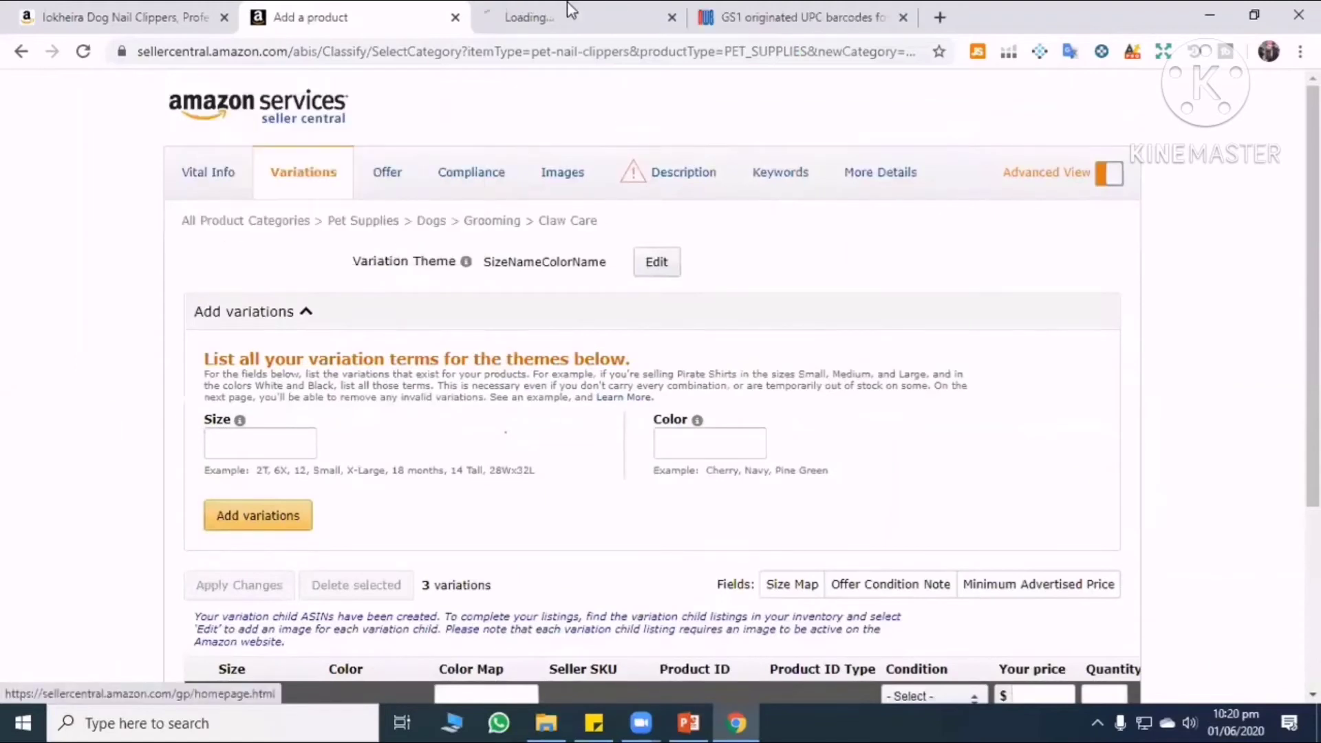
left_click(558, 19)
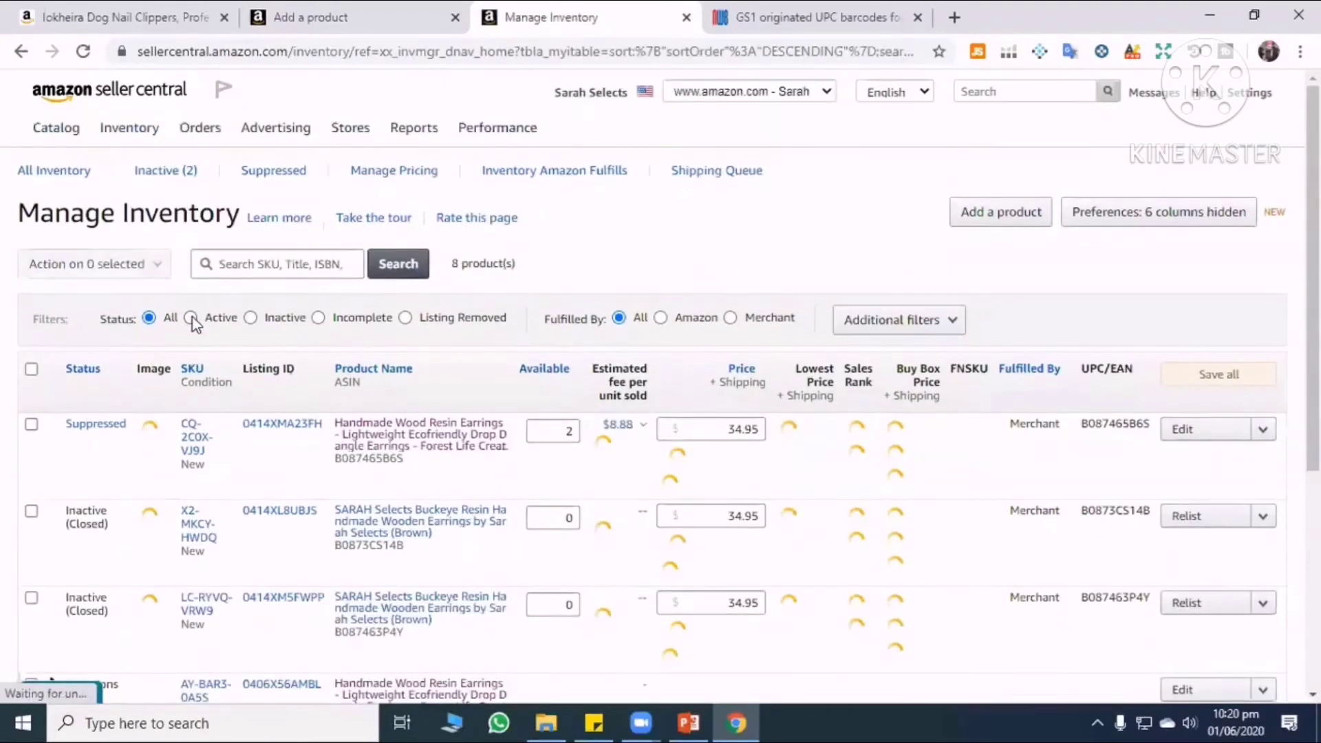
left_click(191, 317)
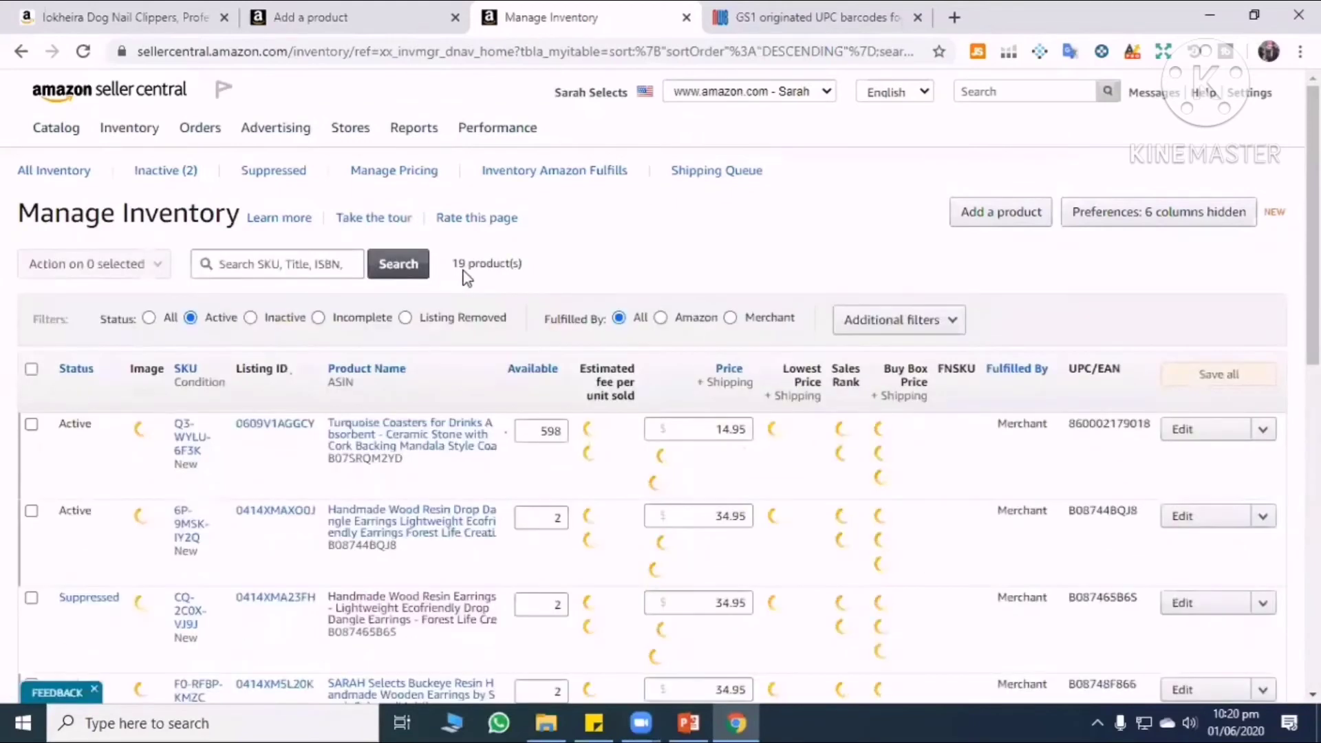
left_click_drag(449, 262, 501, 278)
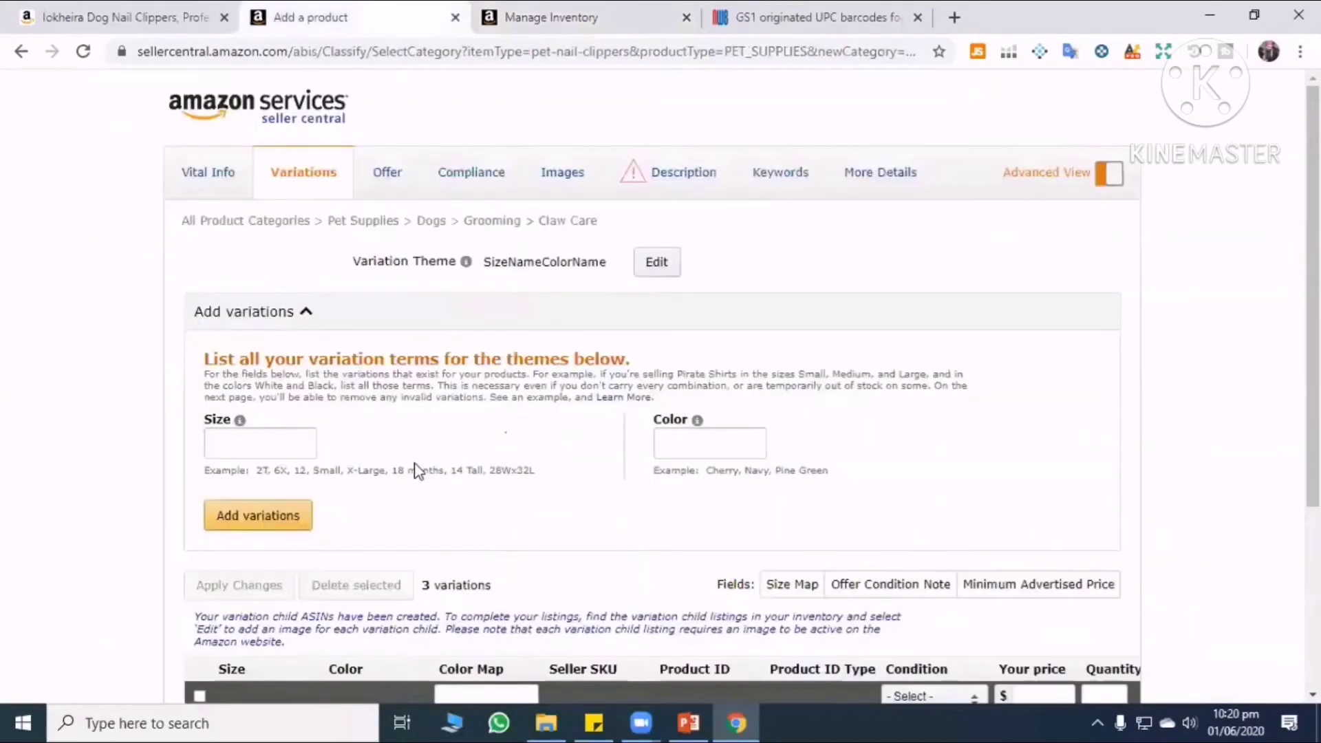
scroll(415, 469, "down", 2)
scroll(402, 491, "down", 2)
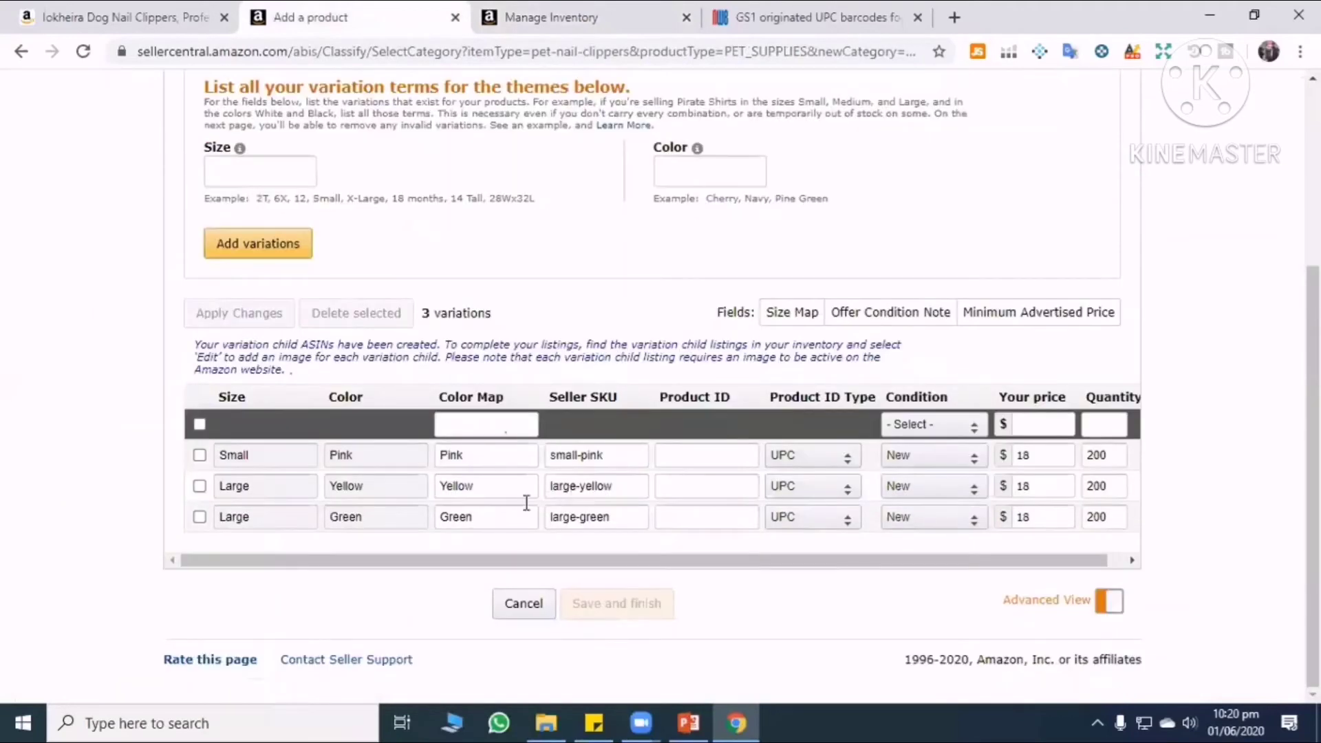
Review the Iokheira product page and the small-pink SKU, ending on the 19 active inventory products.
left_click(247, 486)
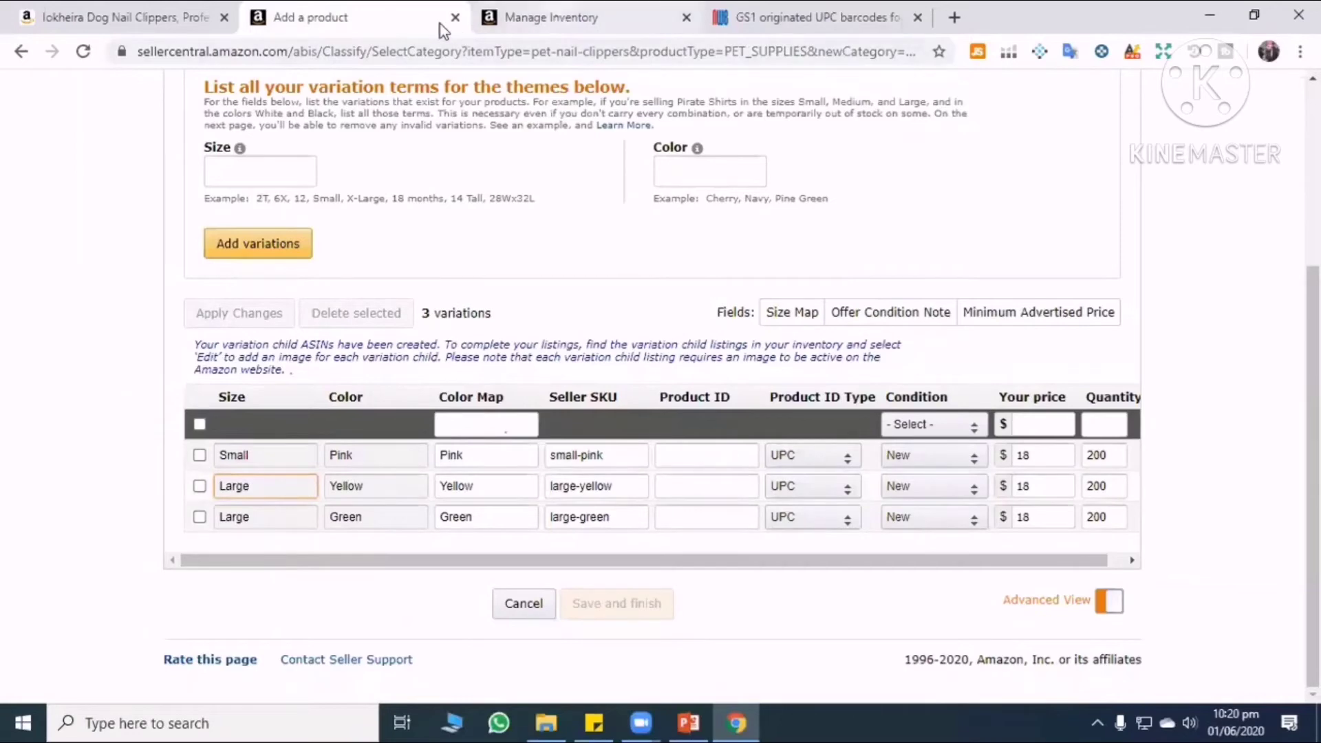
key("ctrl+Tab")
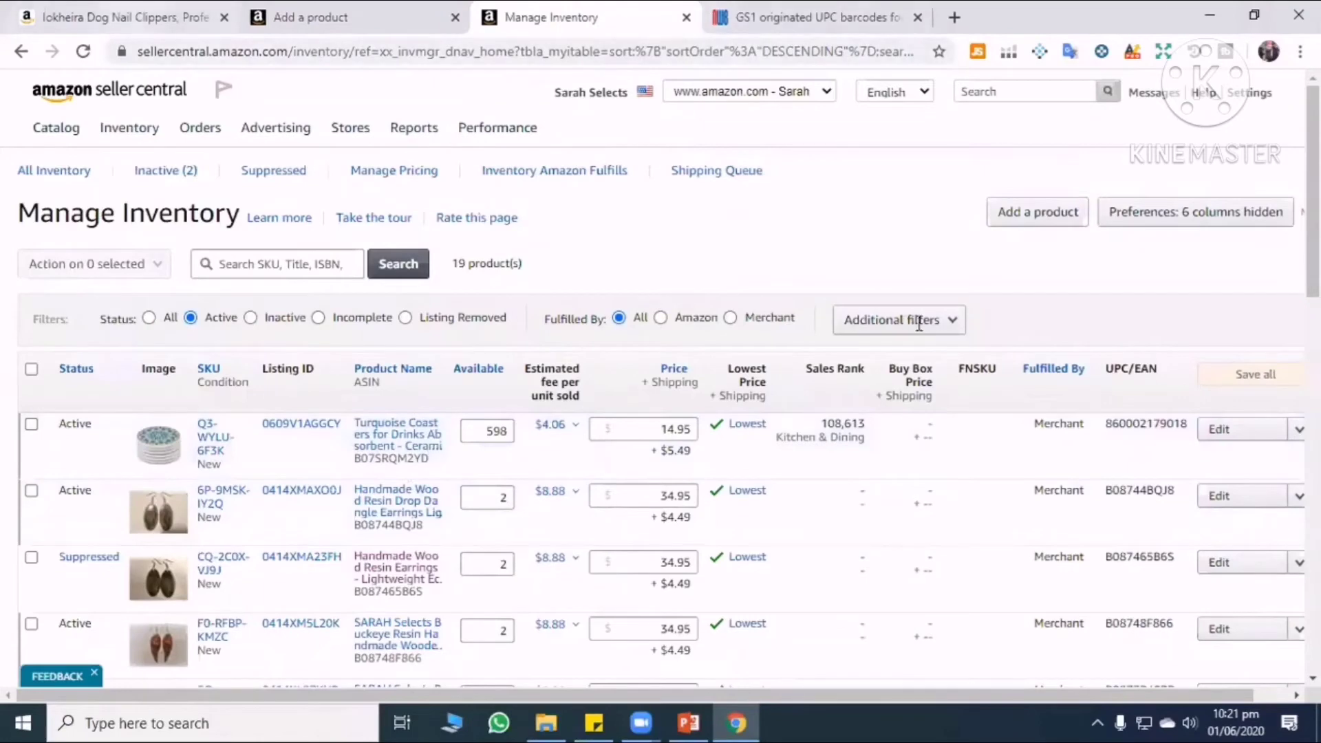
left_click(138, 17)
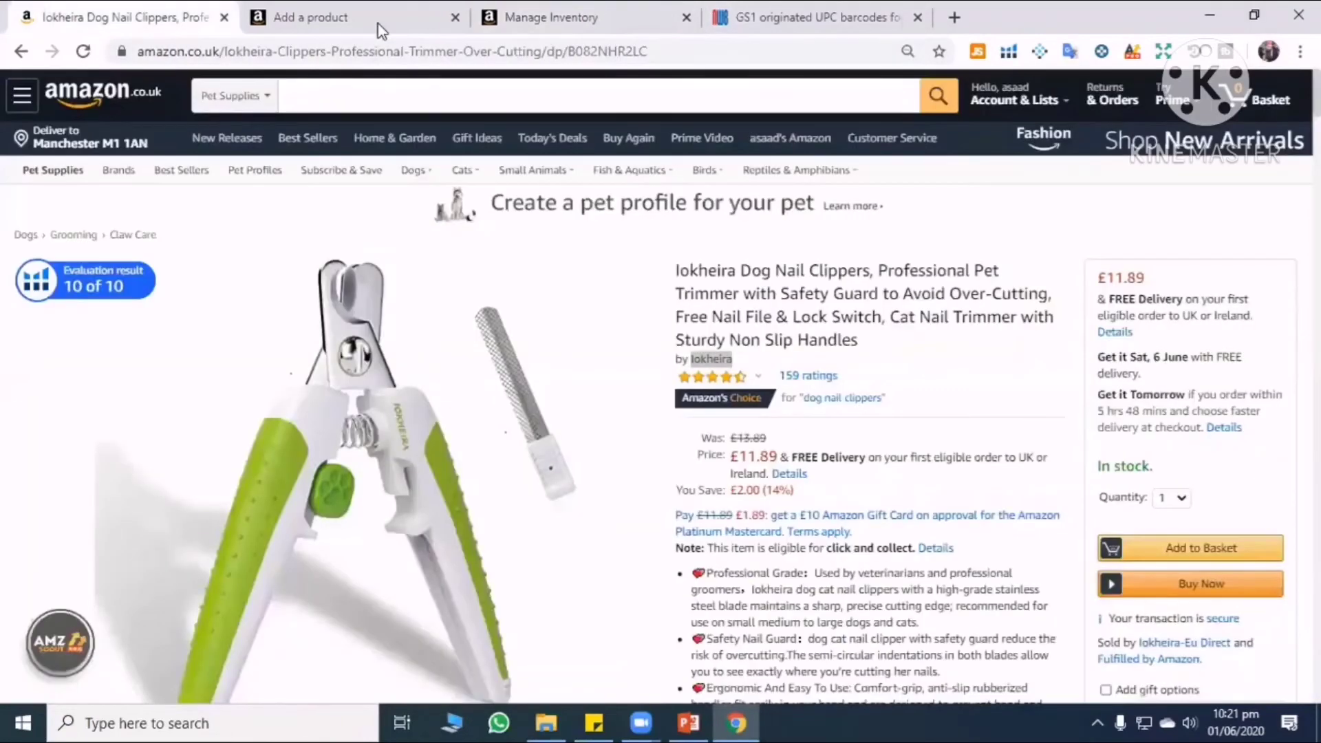
left_click(382, 21)
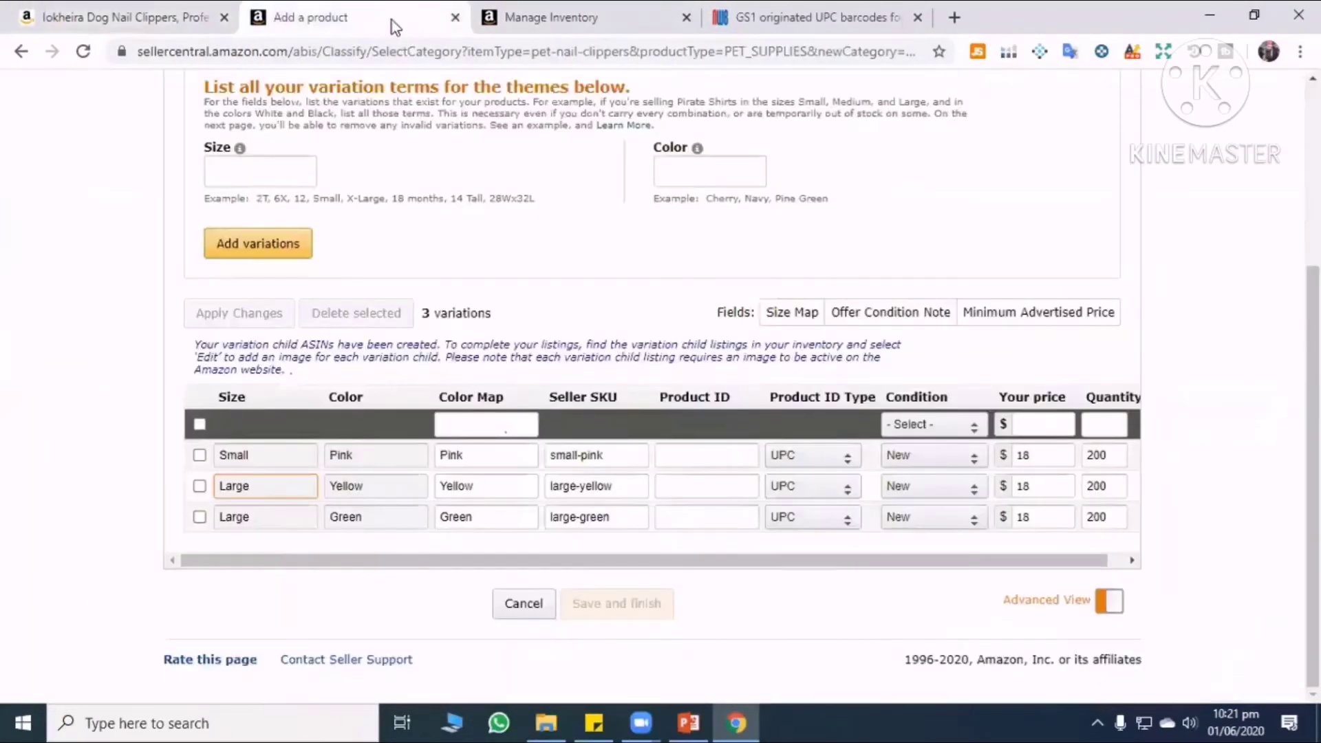
left_click(603, 454)
left_click_drag(603, 455, 548, 453)
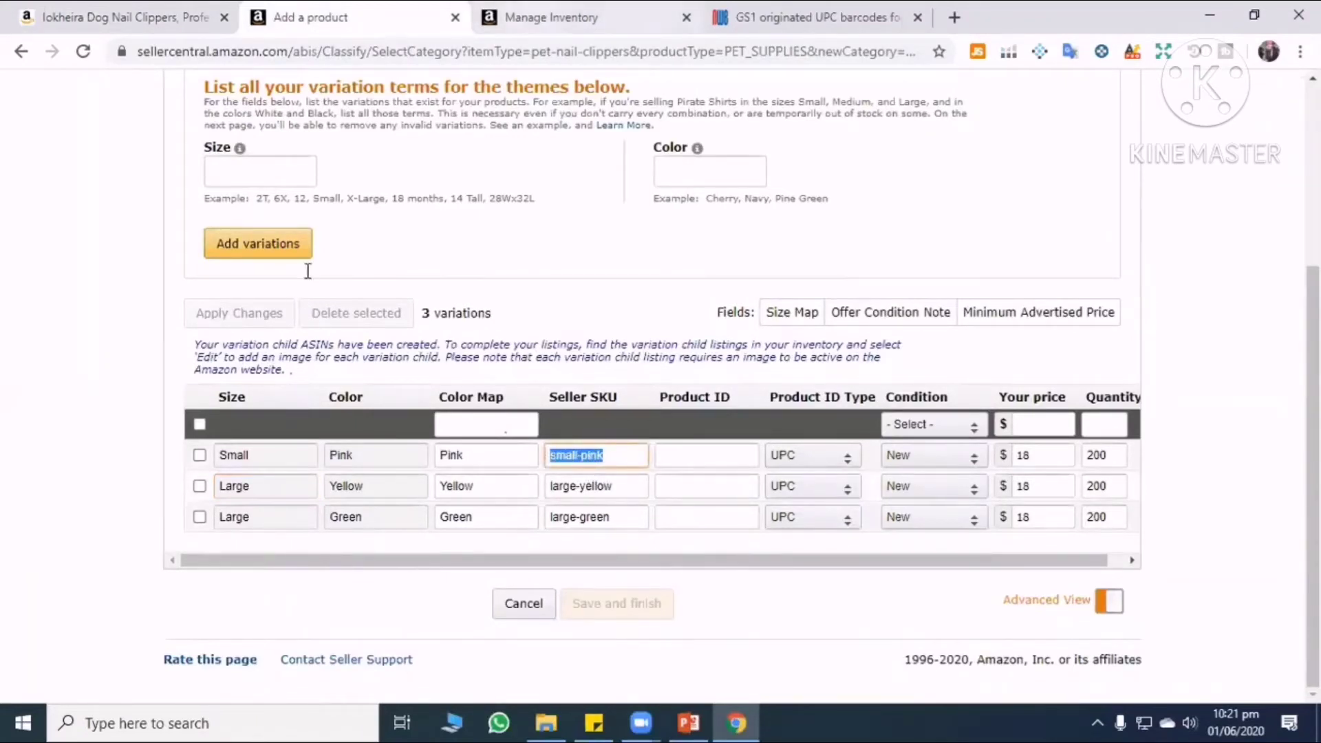
key("ctrl+Tab")
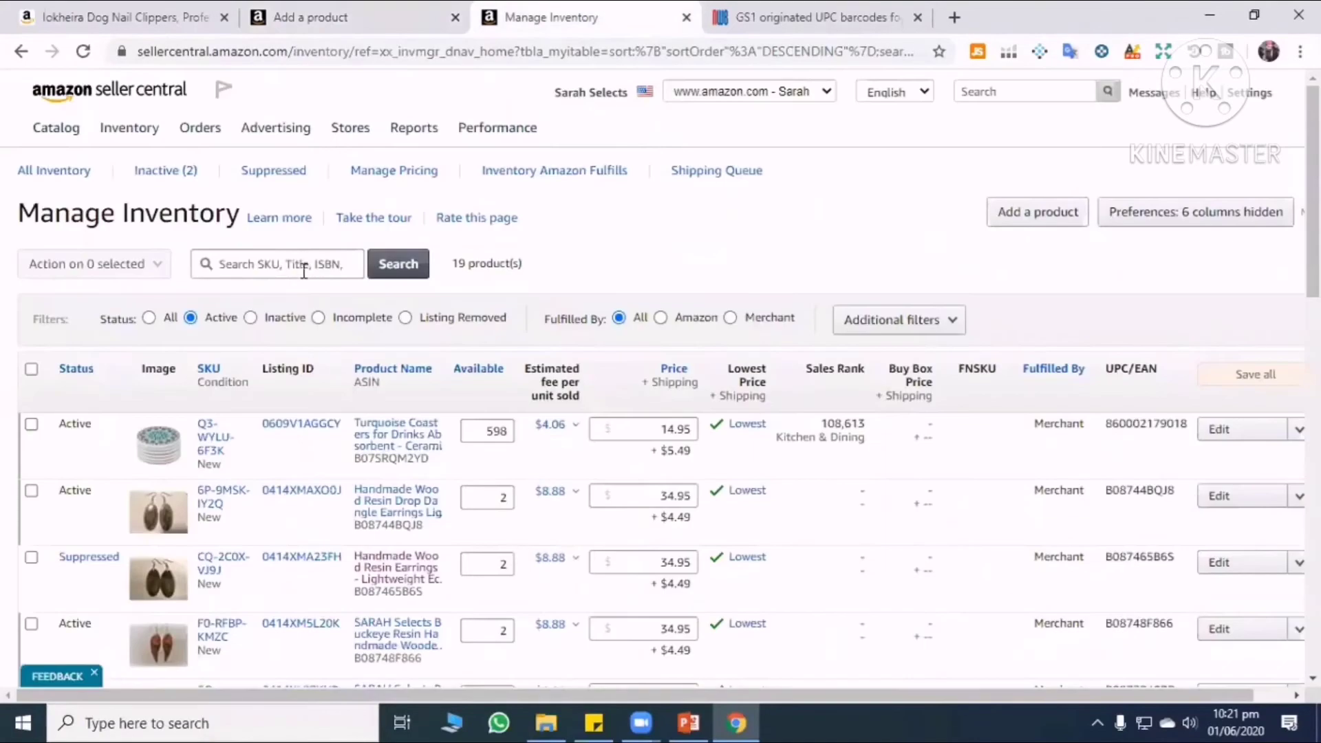
Compare the variations table against the Manage Inventory list, scrolling through the active products.
left_click(346, 262)
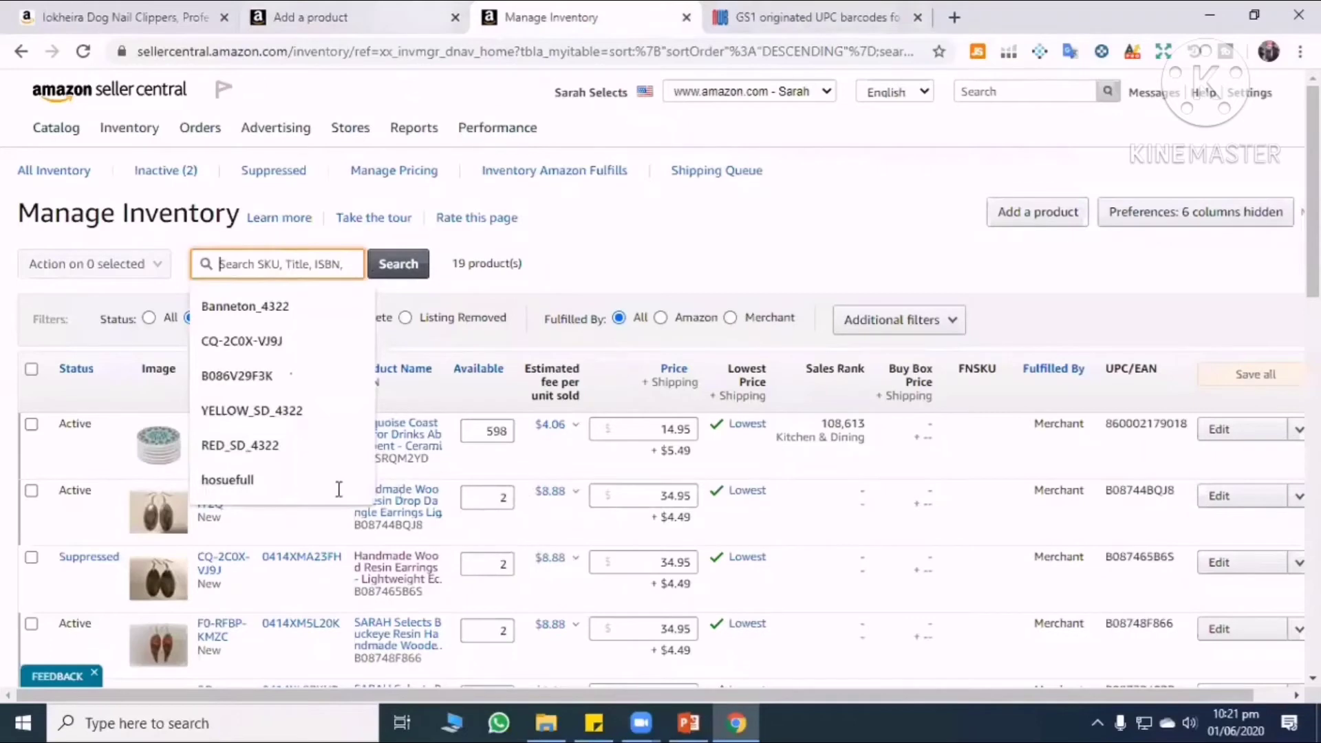
key("ctrl+shift+Tab")
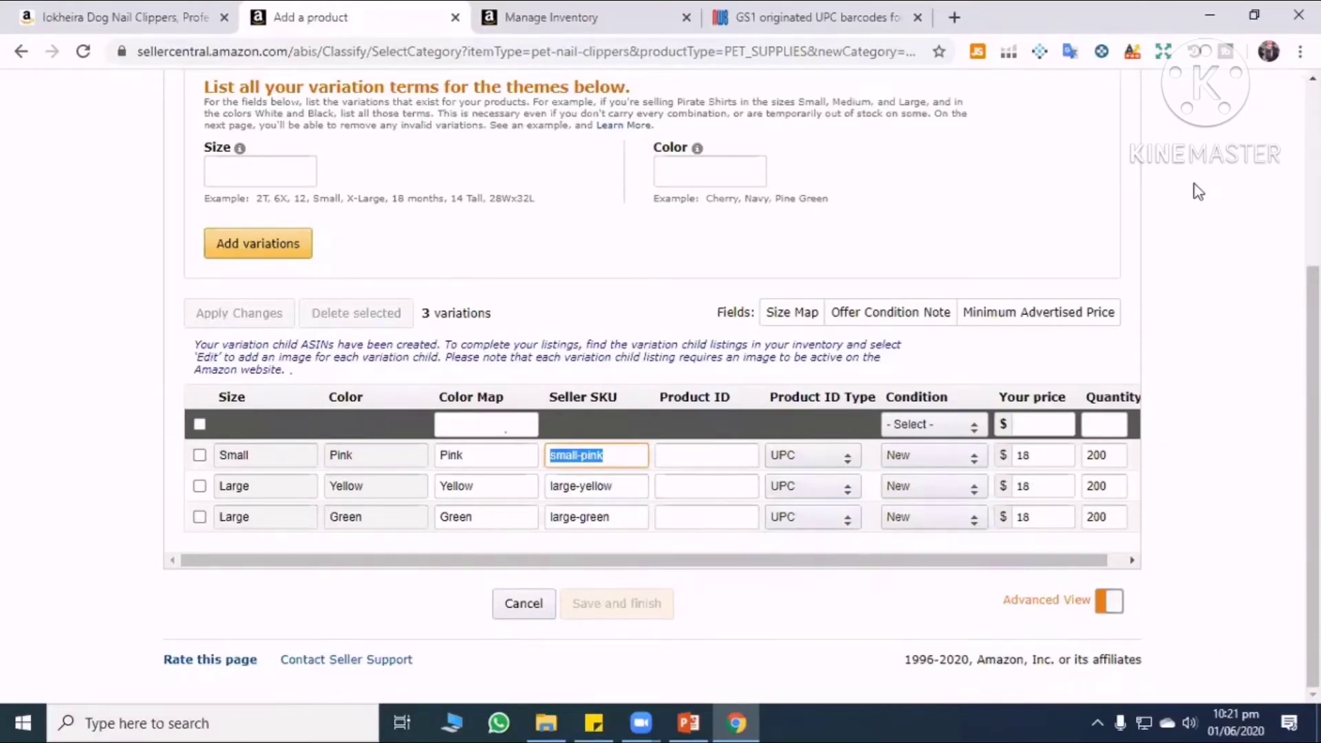
left_click(523, 19)
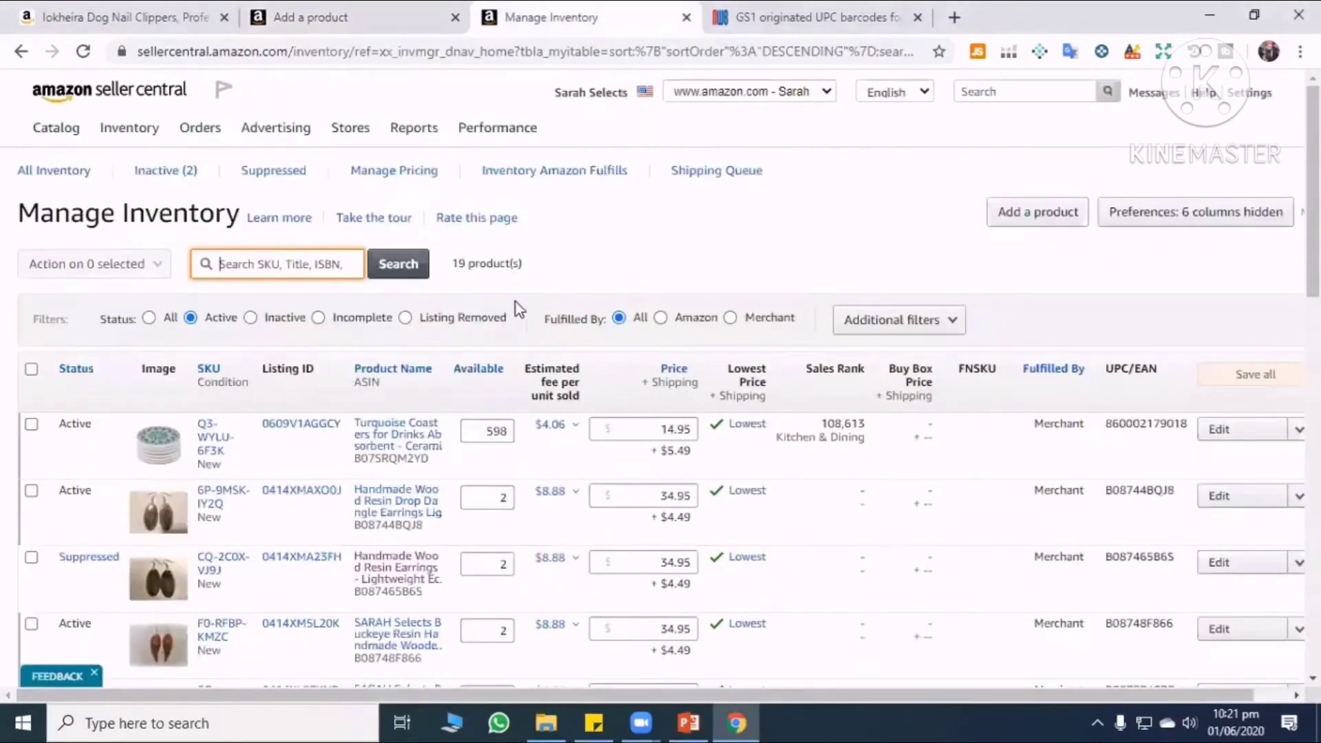
scroll(327, 479, "down", 5)
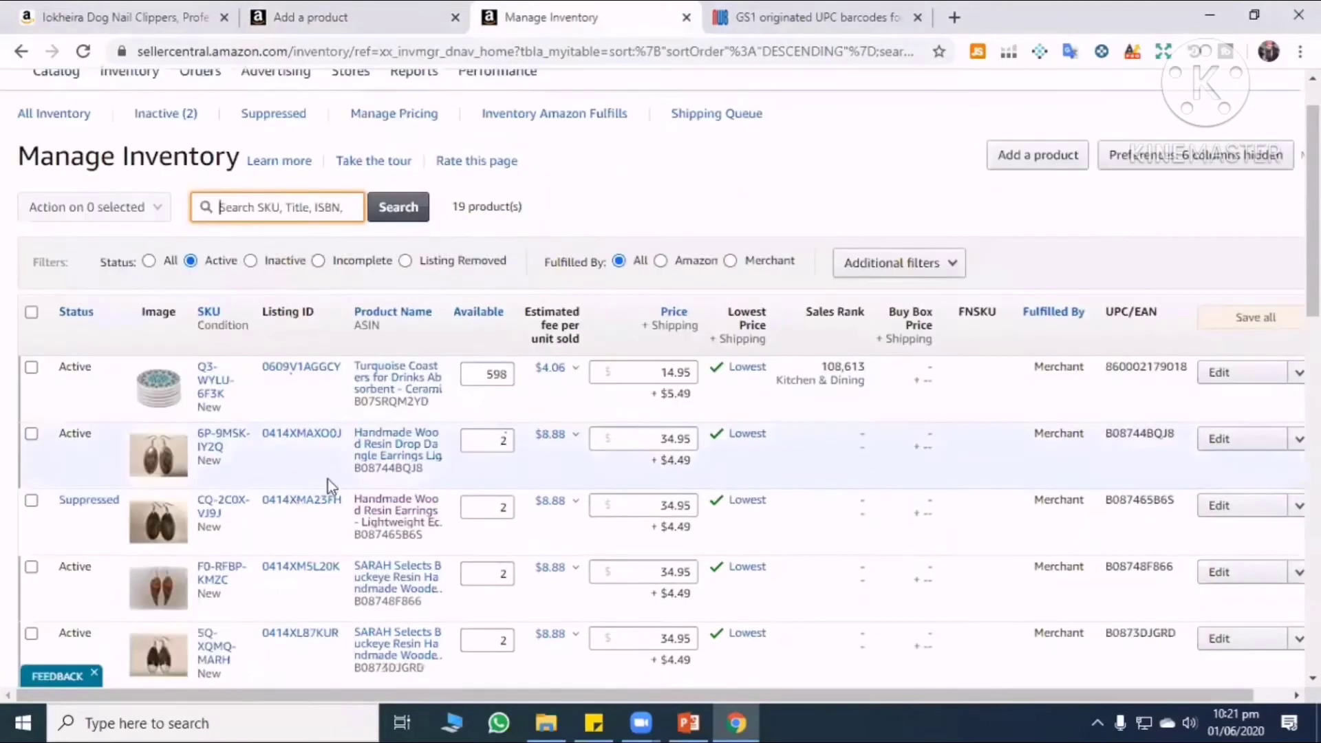
scroll(365, 489, "down", 5)
scroll(382, 472, "down", 8)
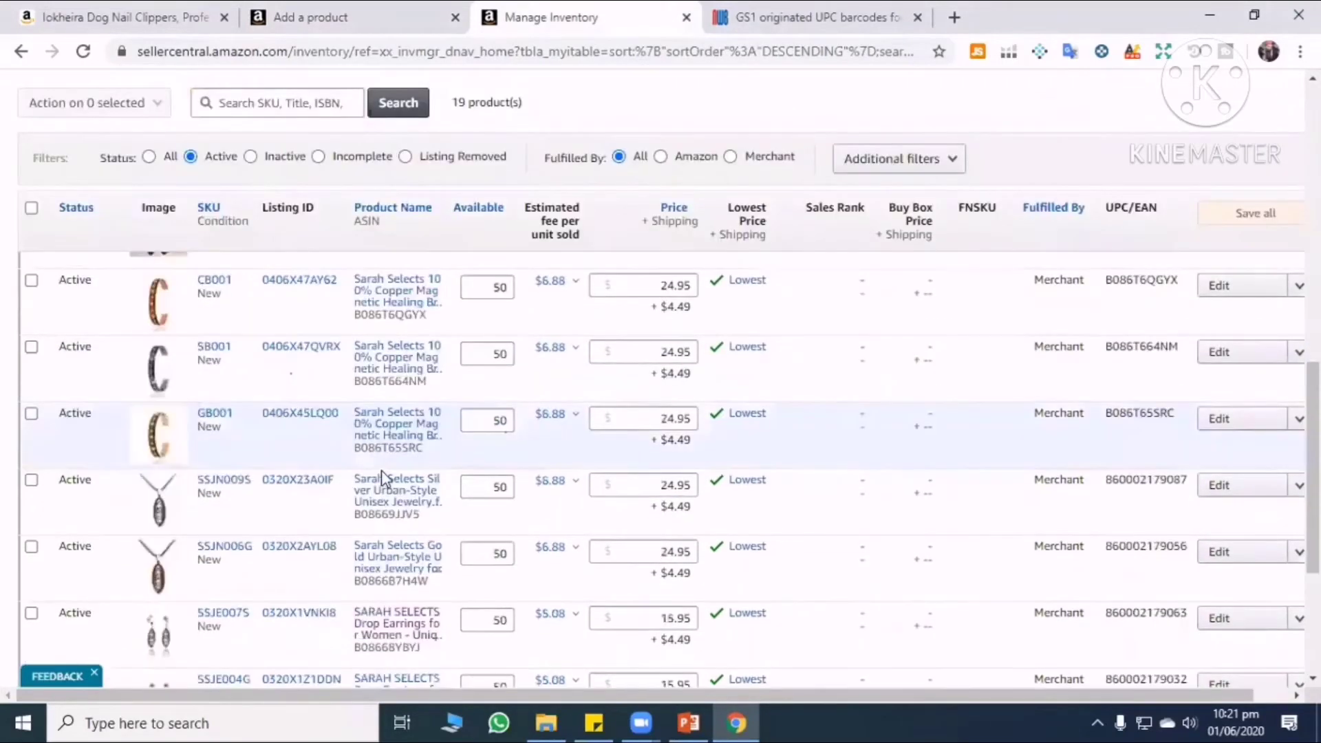
scroll(387, 469, "up", 15)
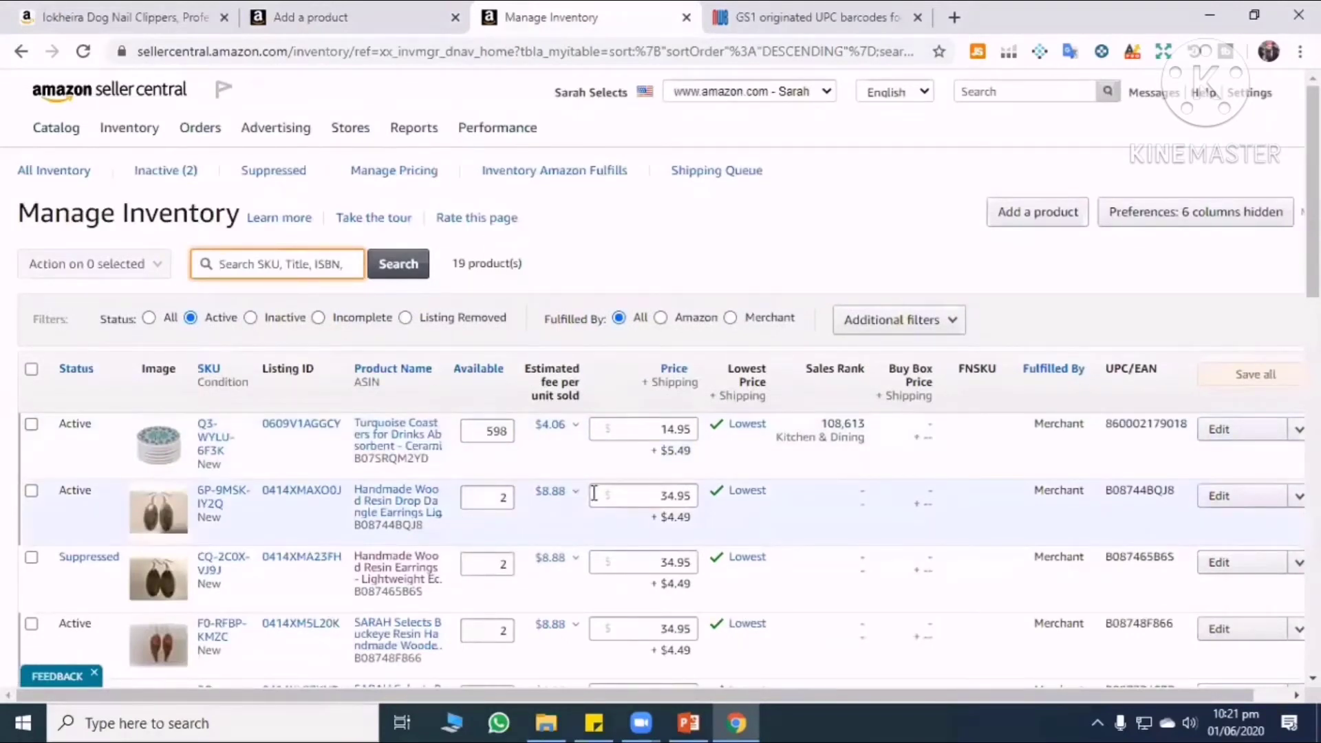
Select the end of the small-pink SKU and scan the inventory list for matching SKUs.
key("ctrl+shift+Tab")
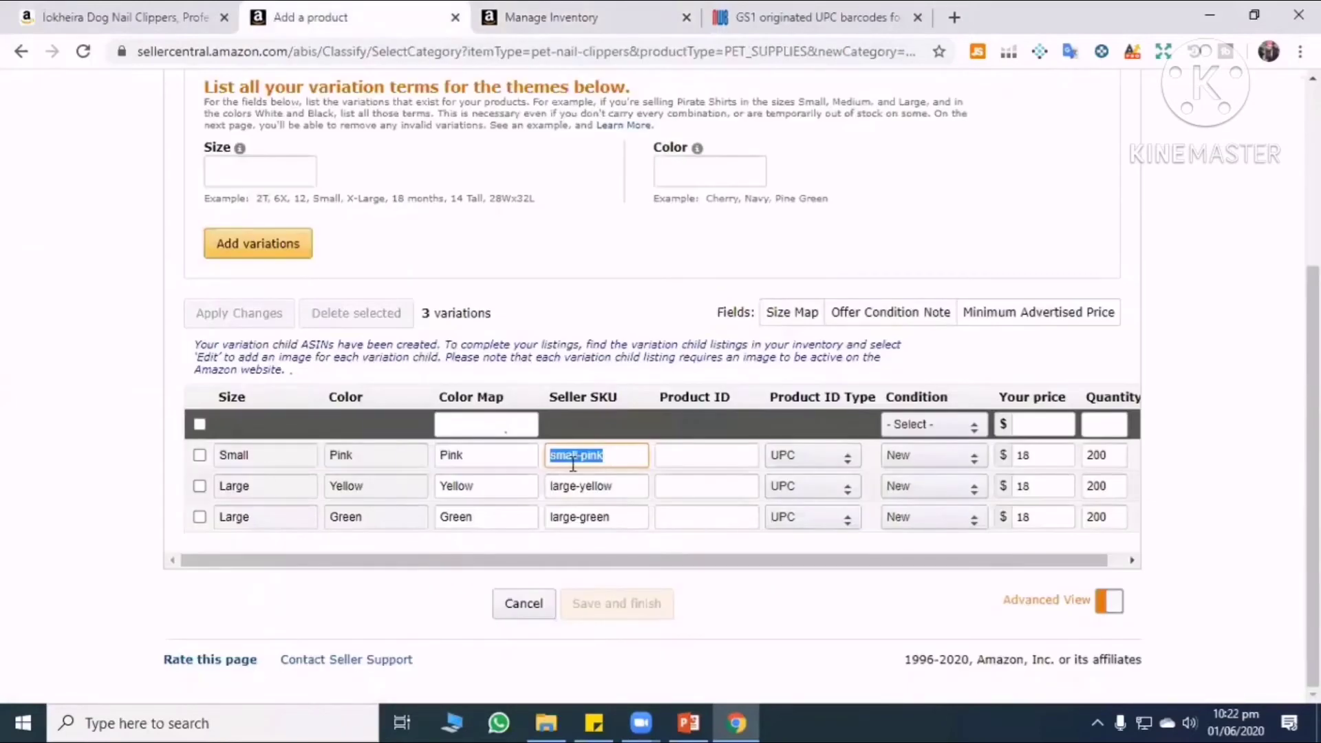
key("Right")
key("shift+Left")
key("shift+Left")
key("shift+Left")
key("shift+Left")
key("shift+Left")
key("shift+Left")
key("shift+Left")
key("shift+Left")
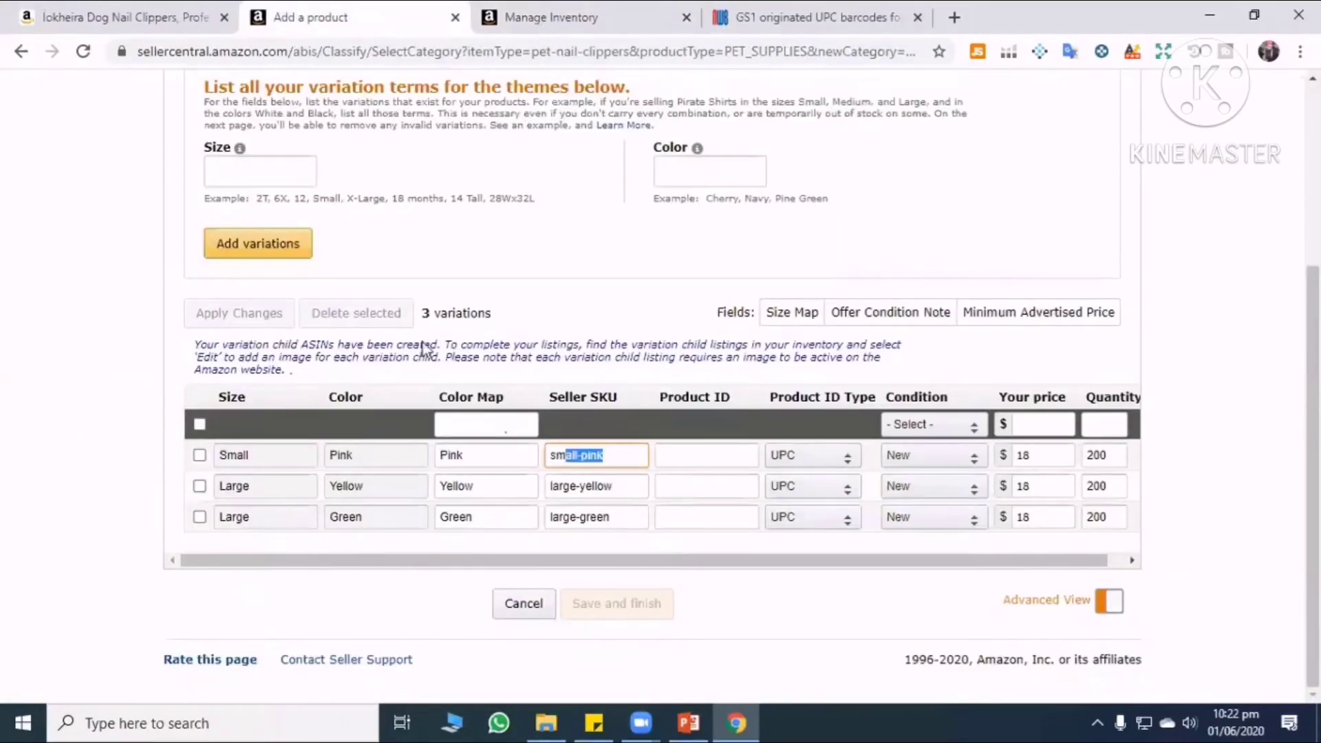
key("ctrl+Tab")
scroll(406, 475, "down", 5)
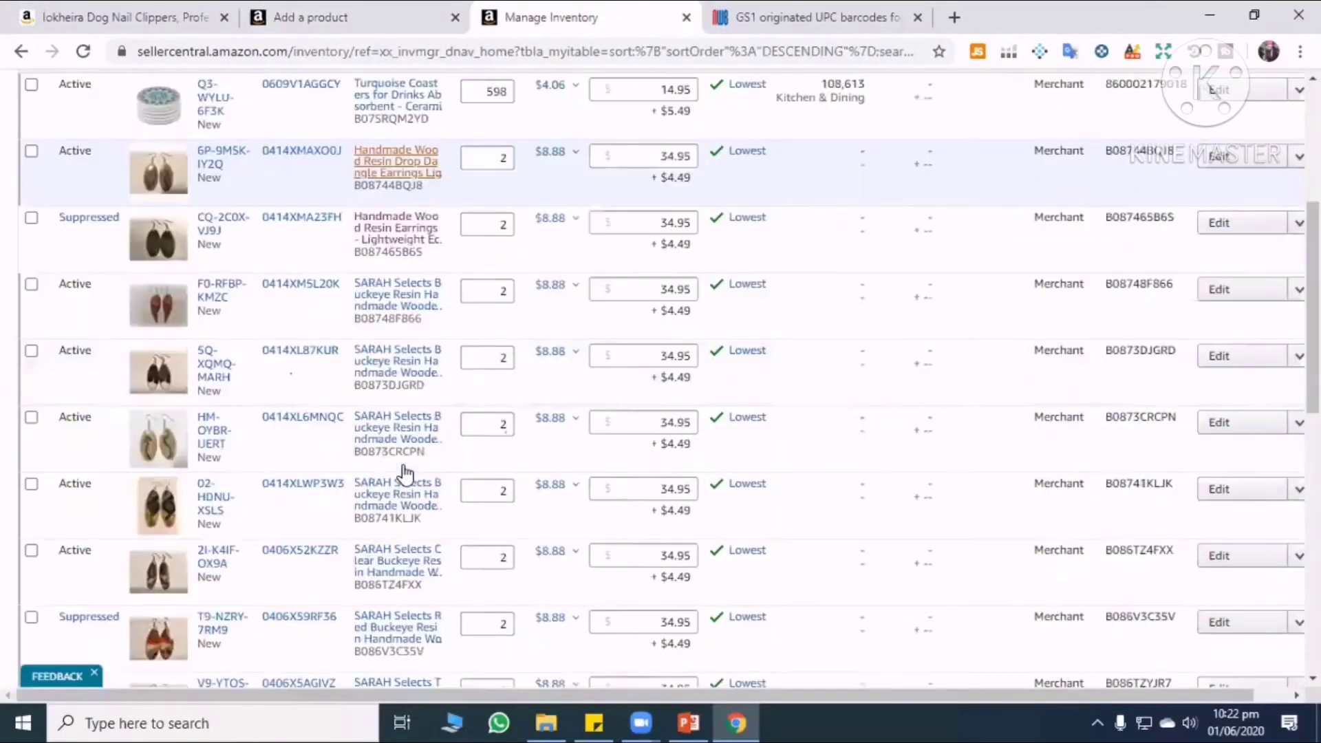
scroll(417, 446, "down", 10)
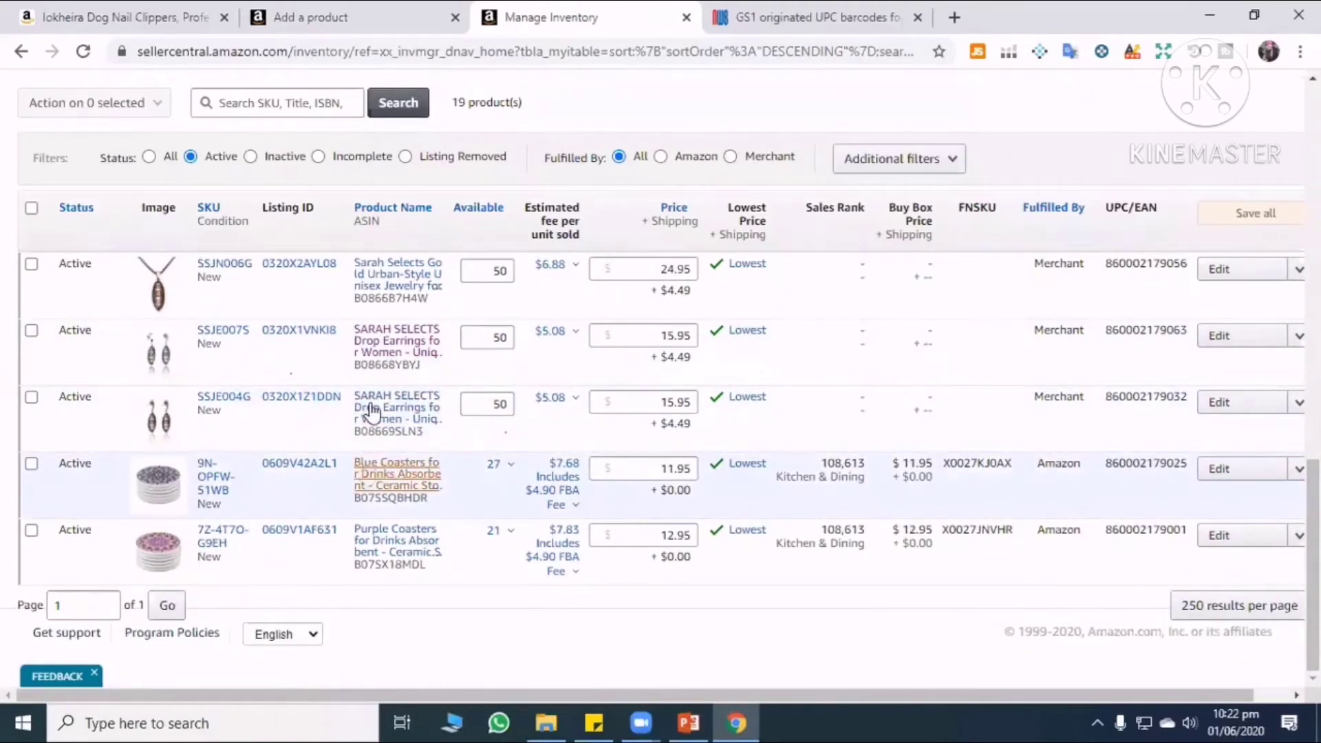
scroll(368, 165, "up", 5)
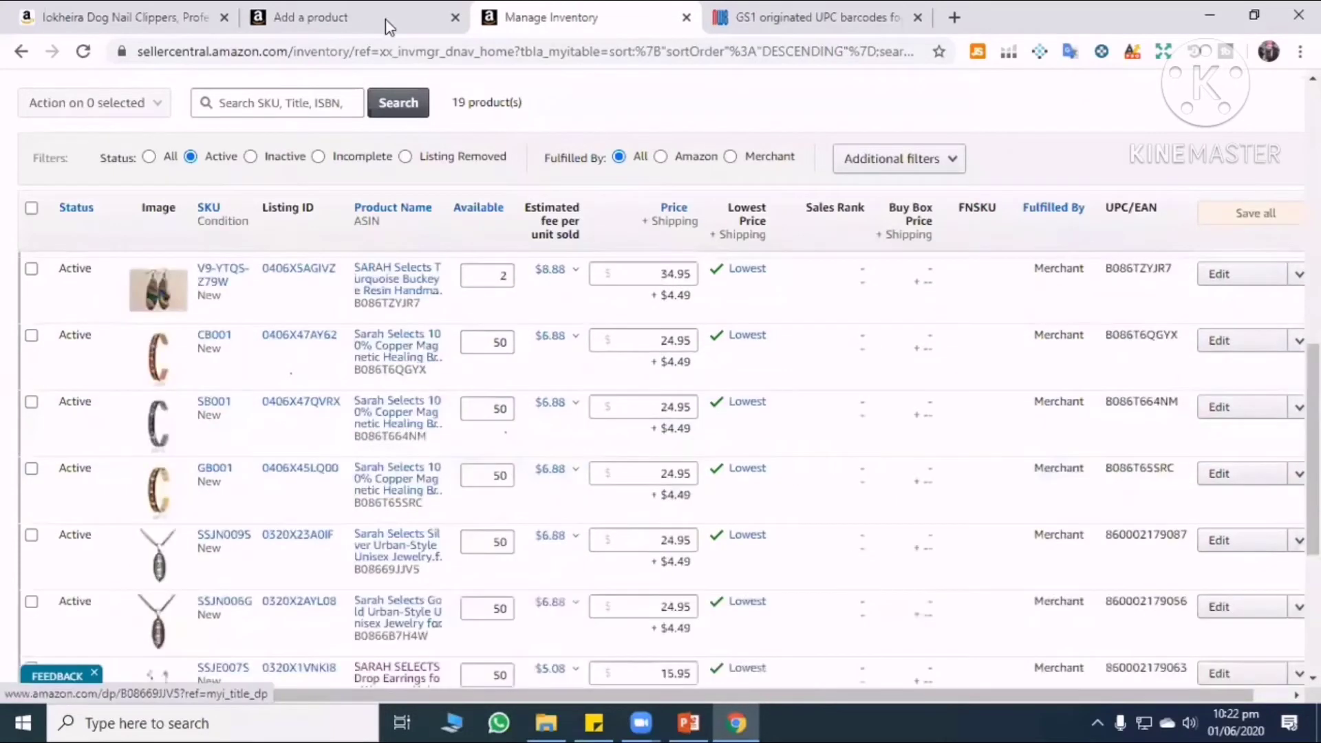
scroll(602, 432, "up", 4)
Select the whole small-pink SKU and bring up recent searches in the inventory SKU search.
key("ctrl+shift+Tab")
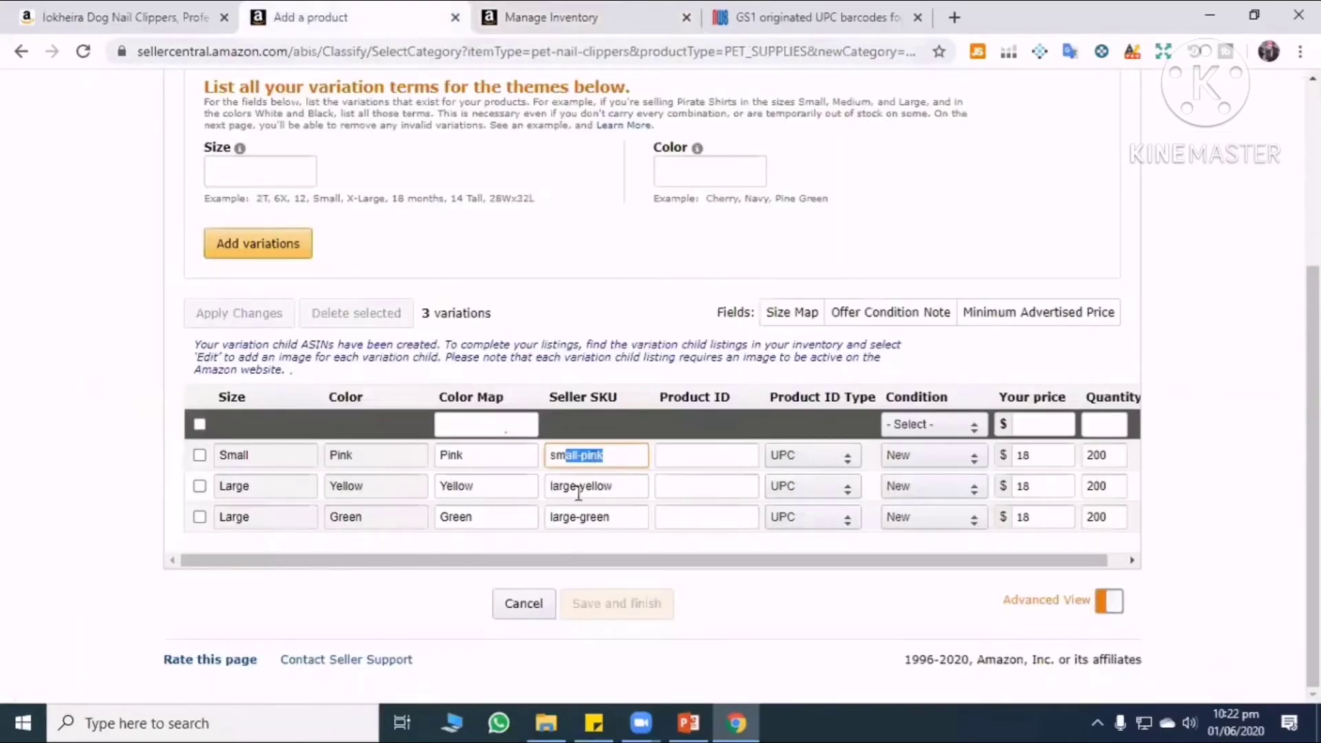
left_click(616, 467)
triple_click(545, 456)
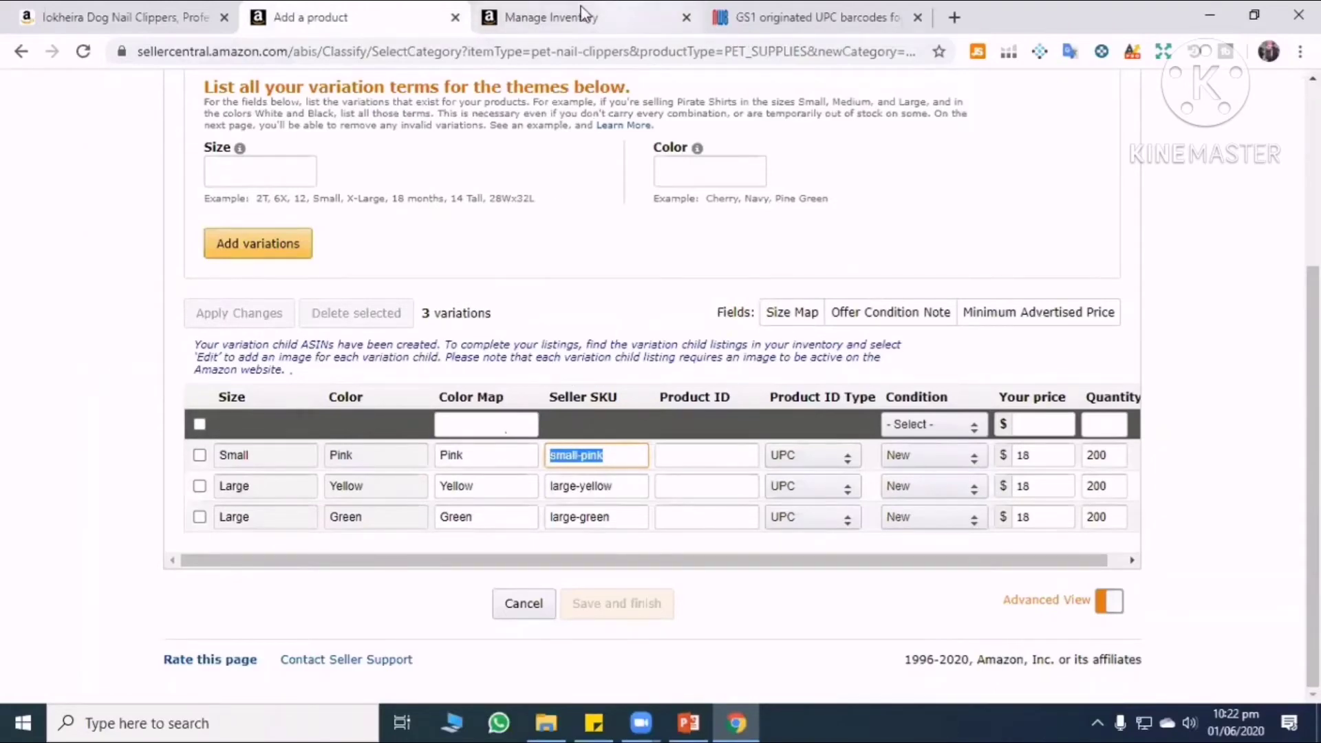
key("ctrl+Tab")
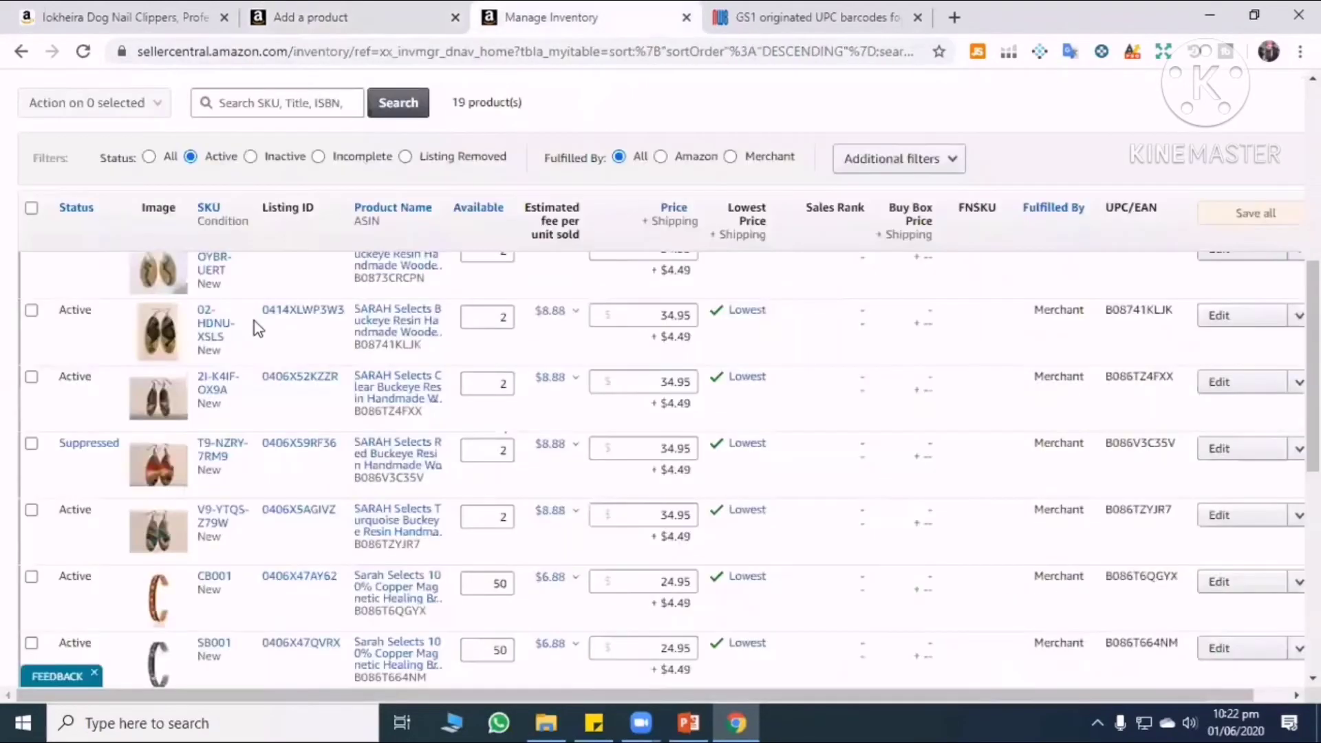
scroll(416, 269, "up", 3)
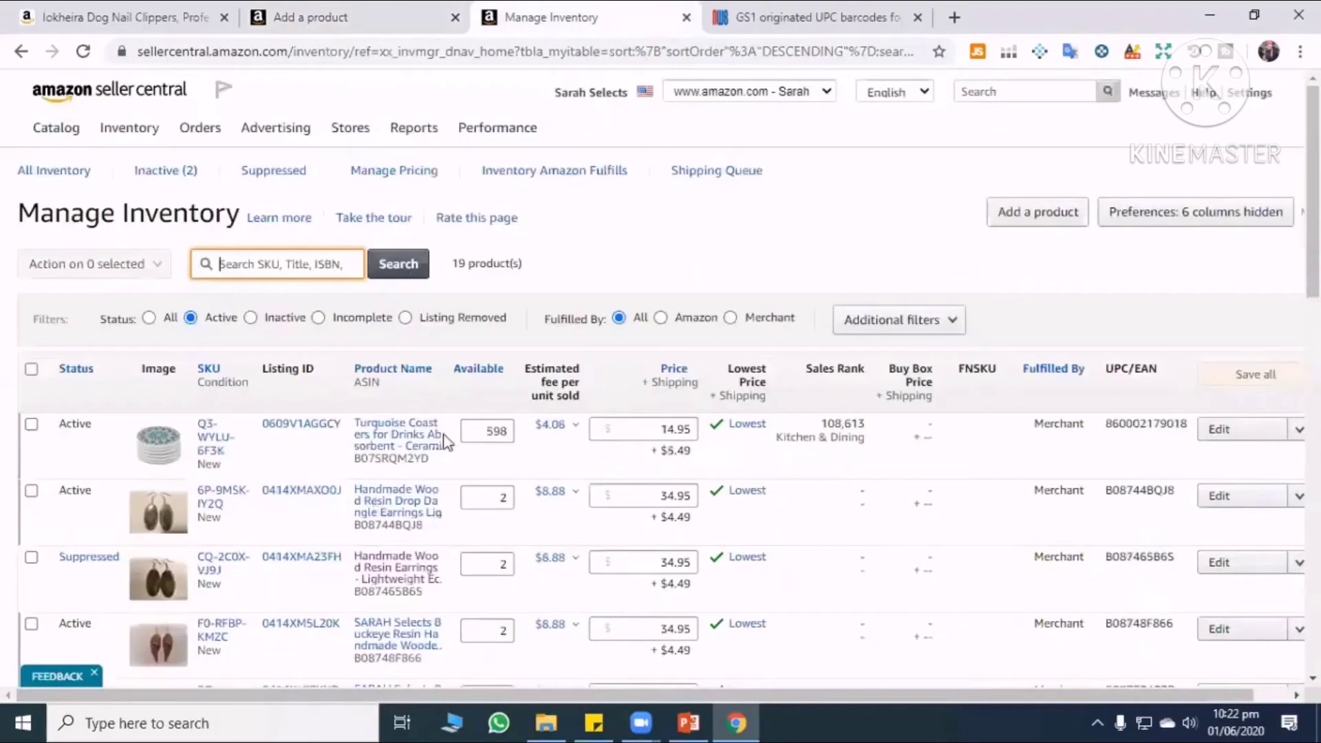
key("Down")
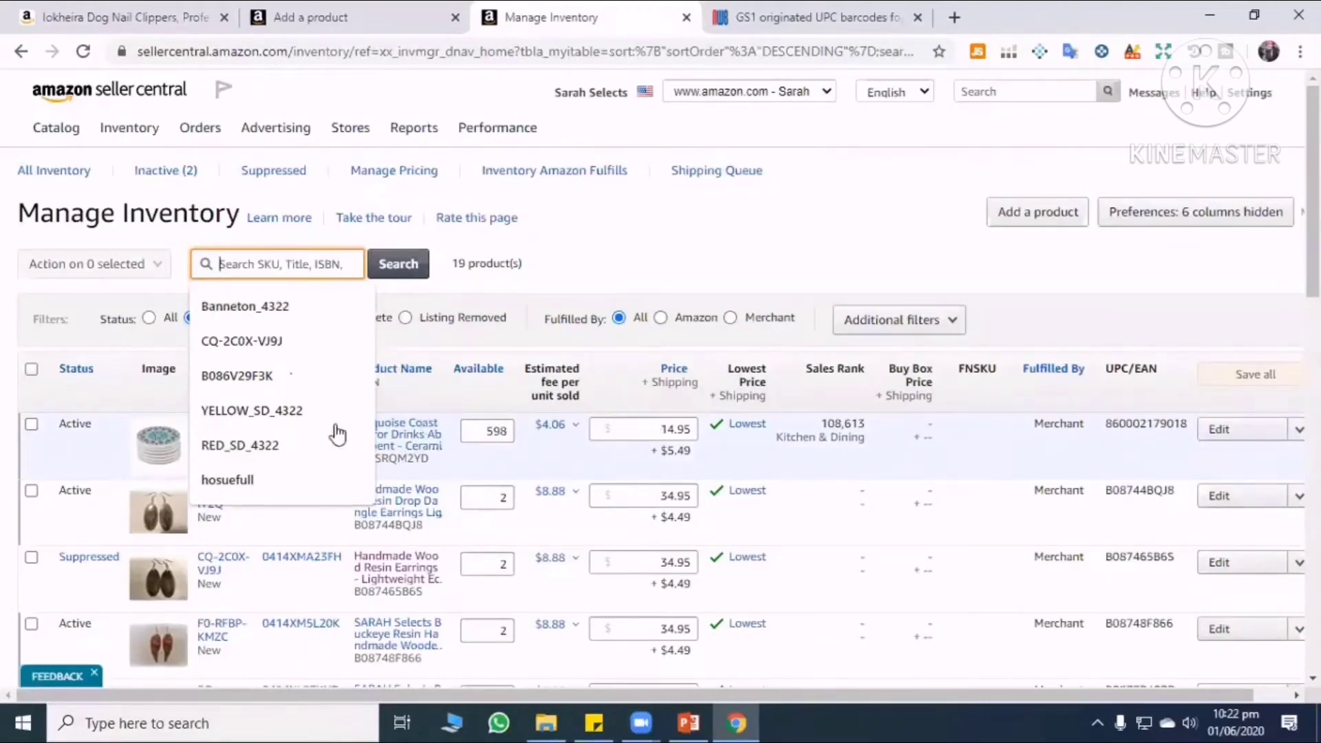
Sort Manage Inventory by Product Name and scroll the sorted list before returning to the variations.
left_click(413, 441)
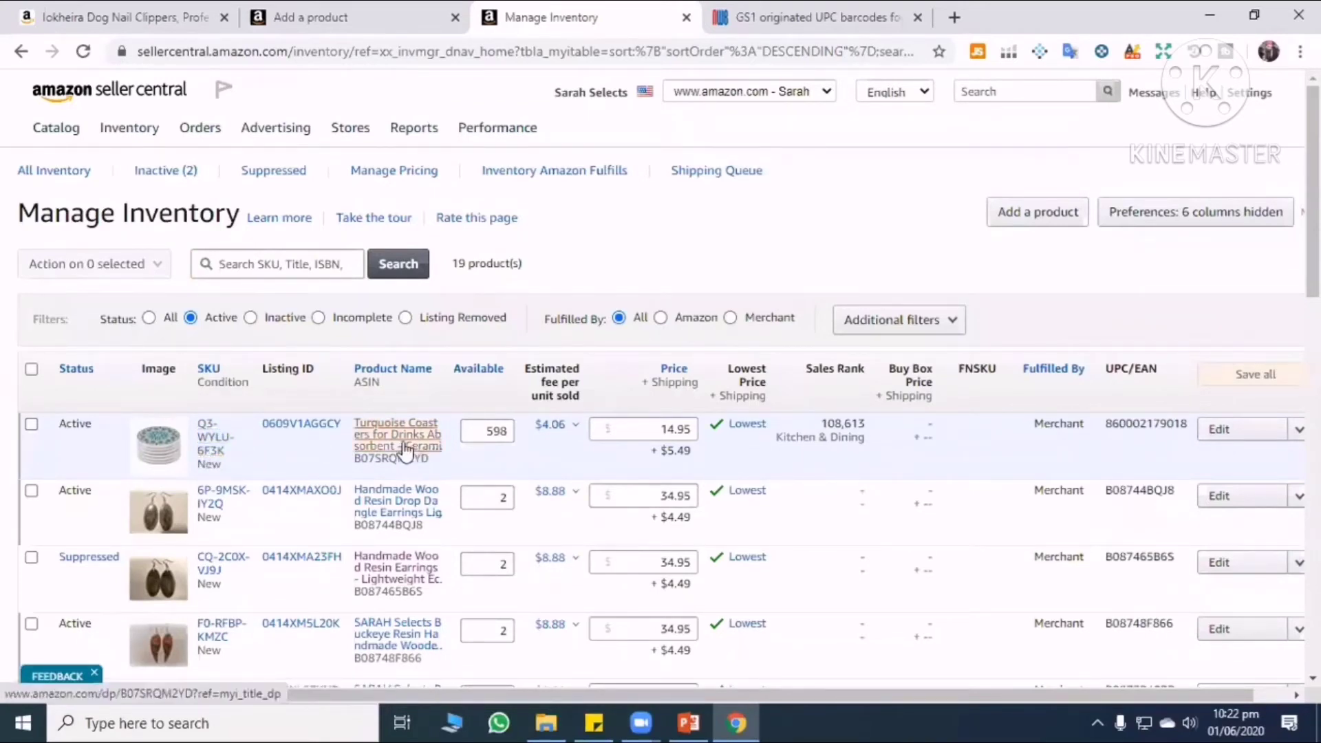
left_click(375, 375)
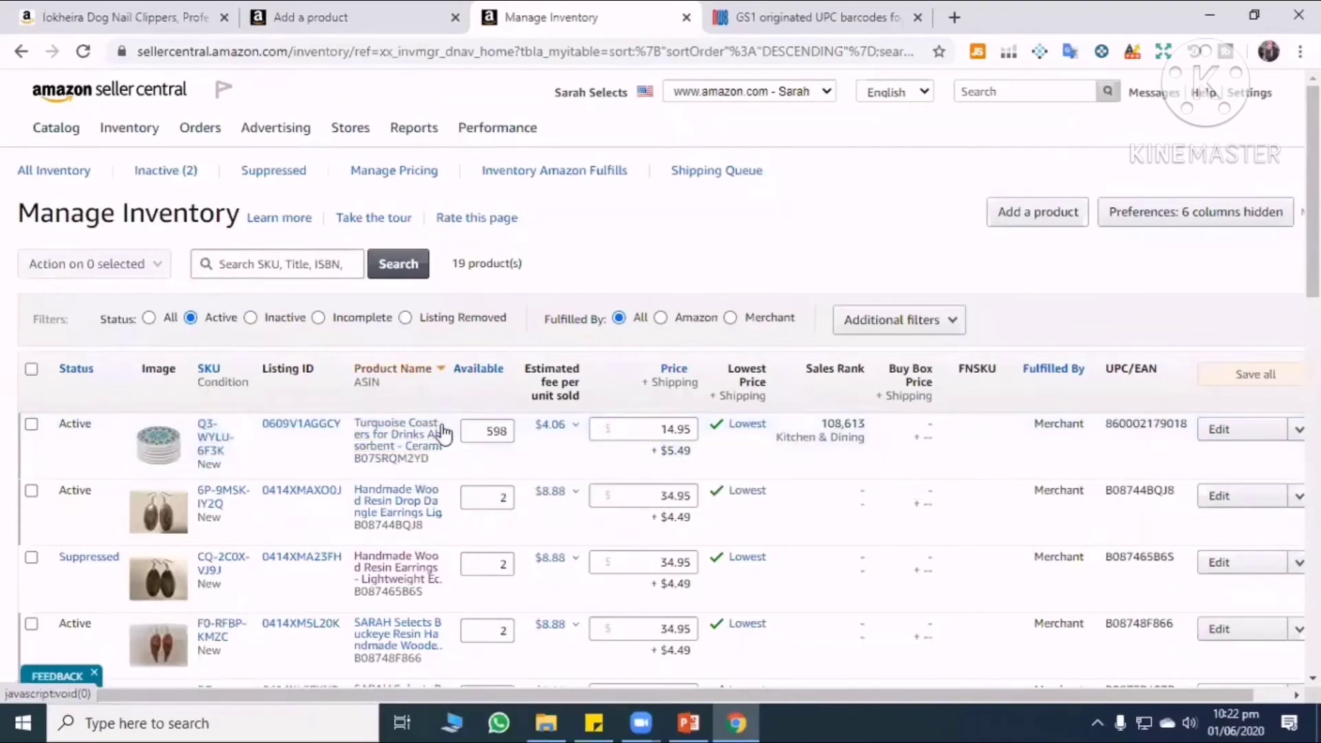
scroll(451, 430, "down", 6)
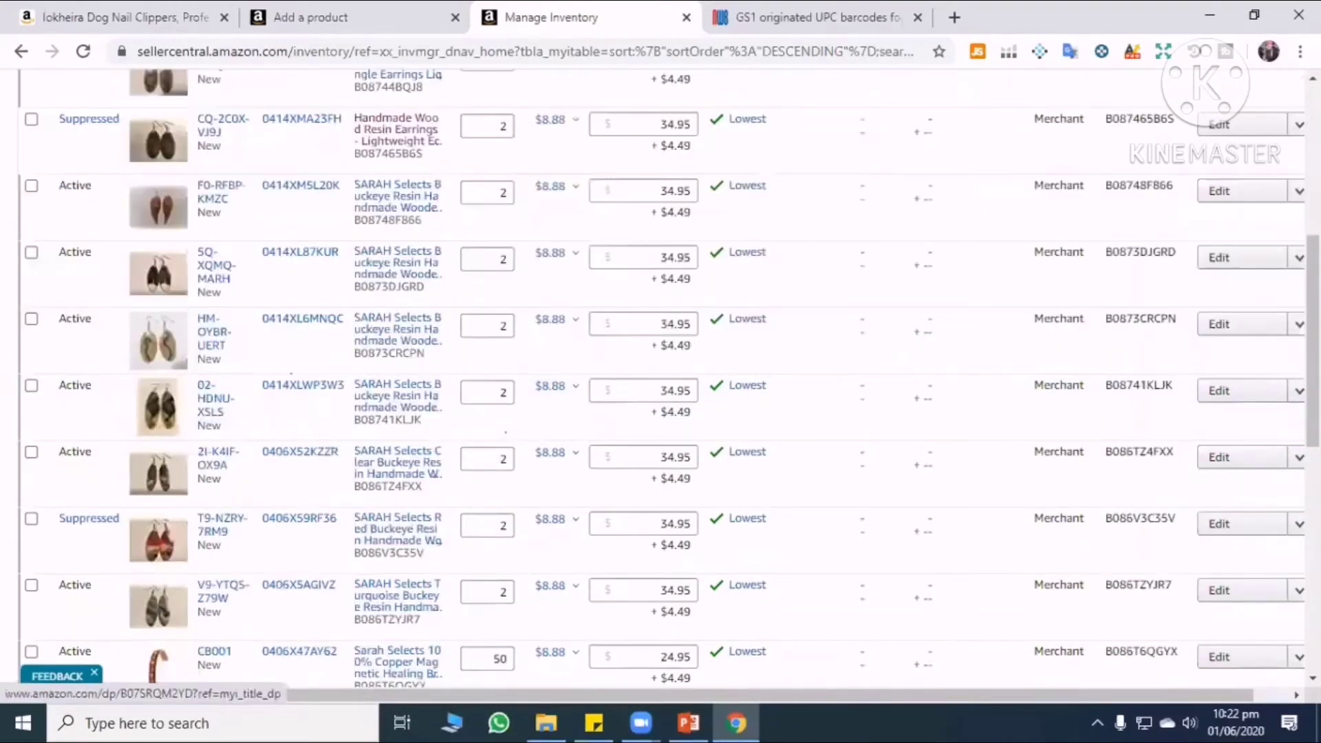
scroll(1232, 309, "down", 5)
scroll(1233, 310, "up", 15)
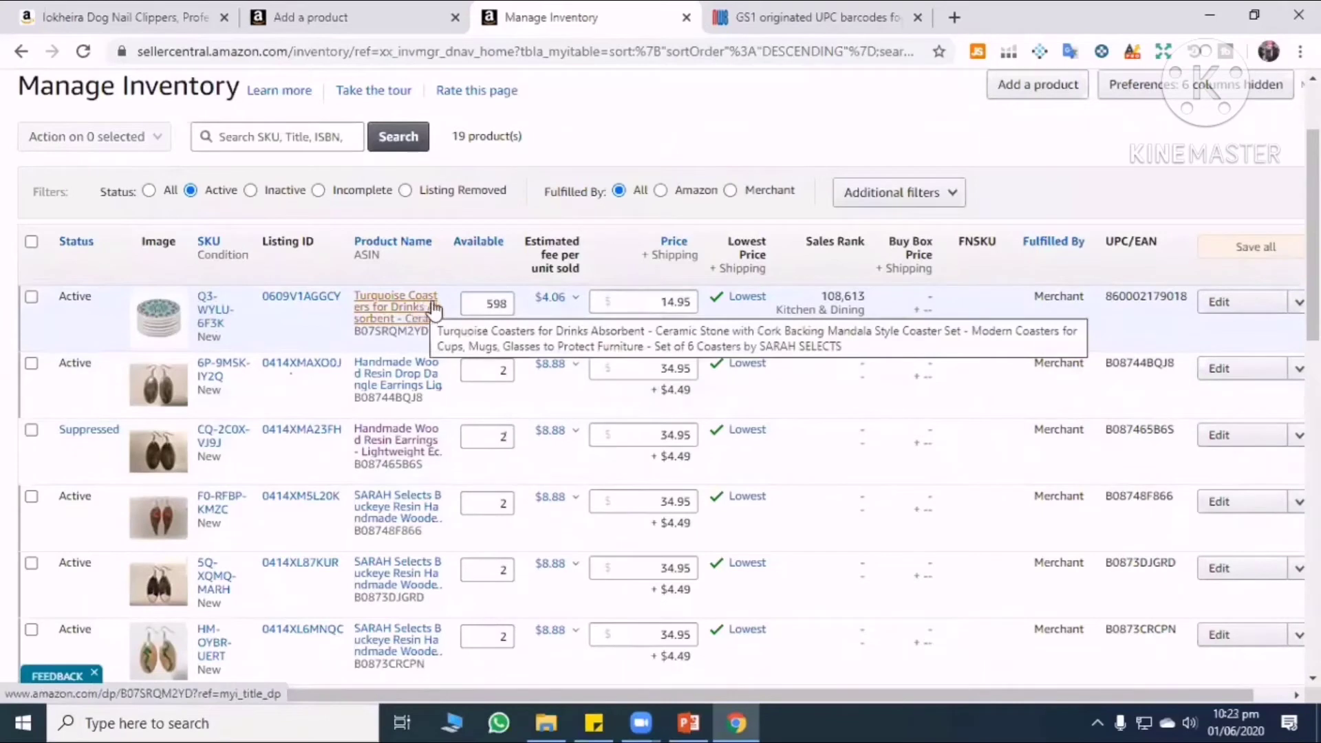
left_click(265, 135)
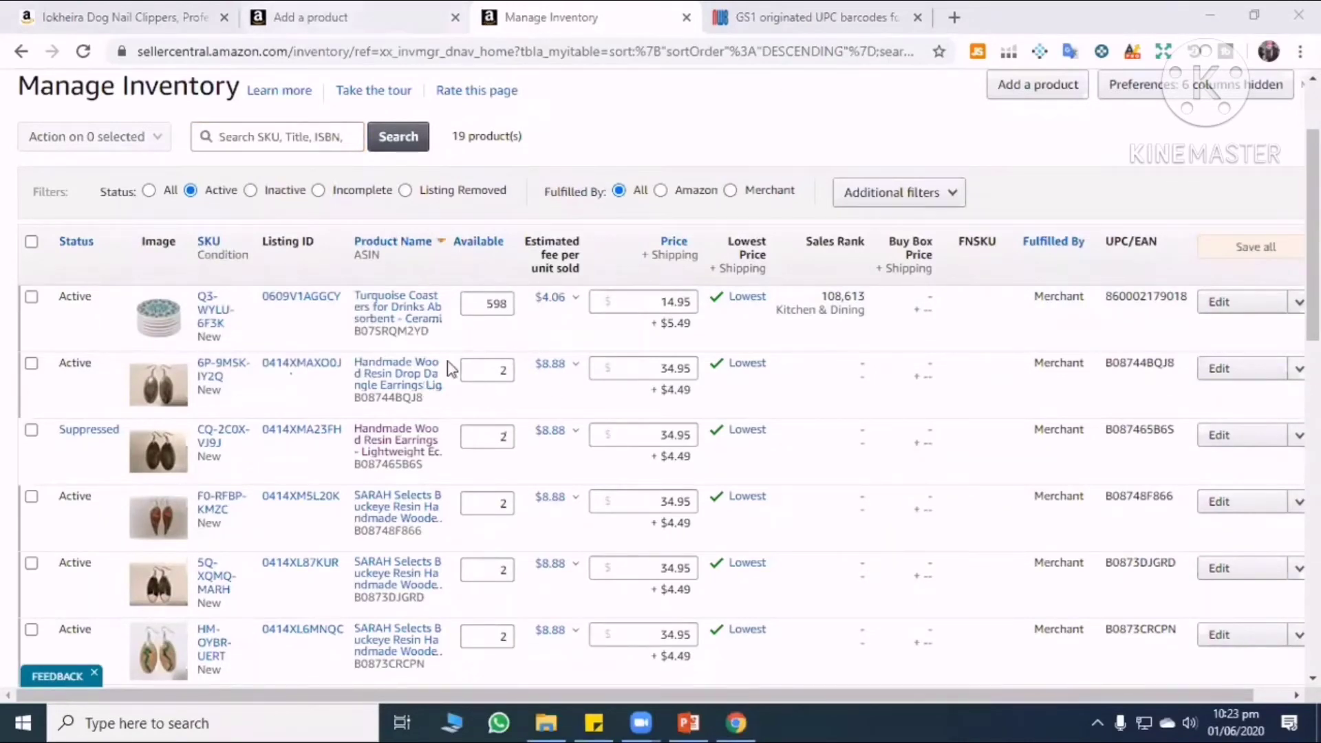
scroll(300, 289, "up", 2)
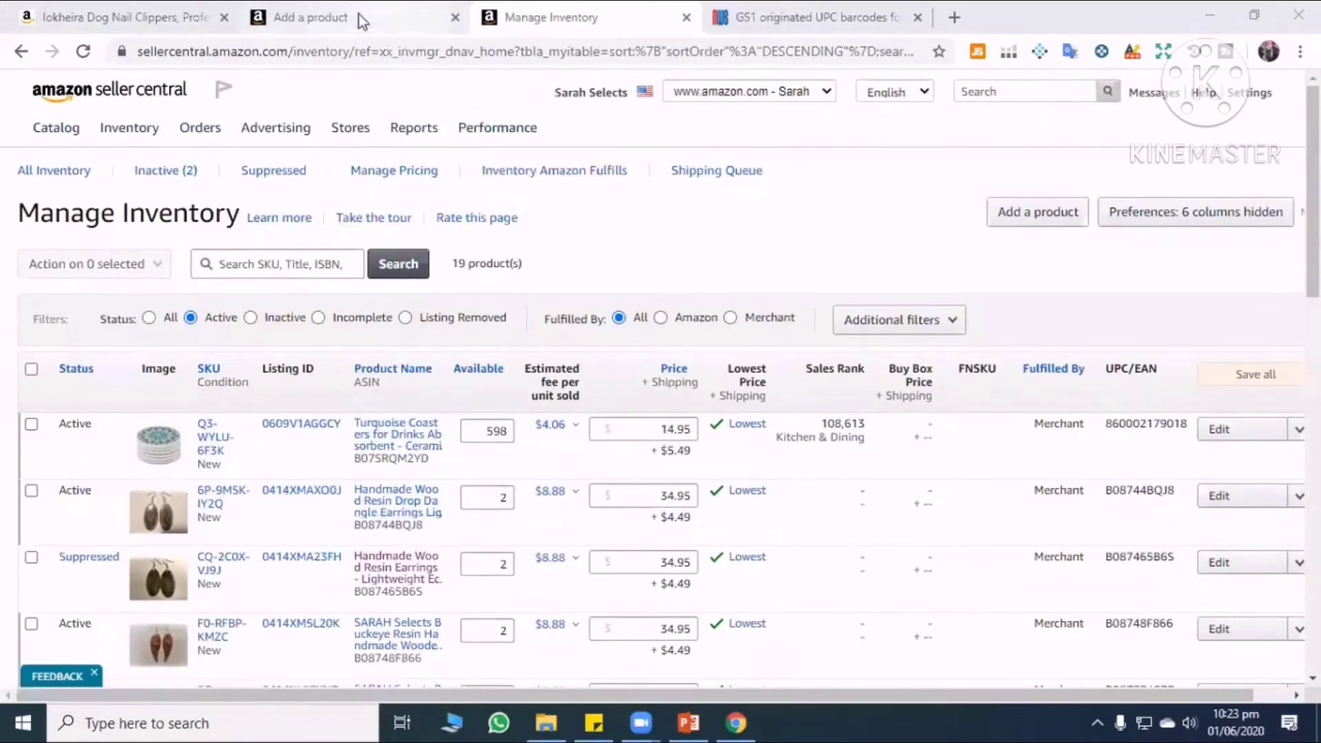
key("ctrl+shift+Tab")
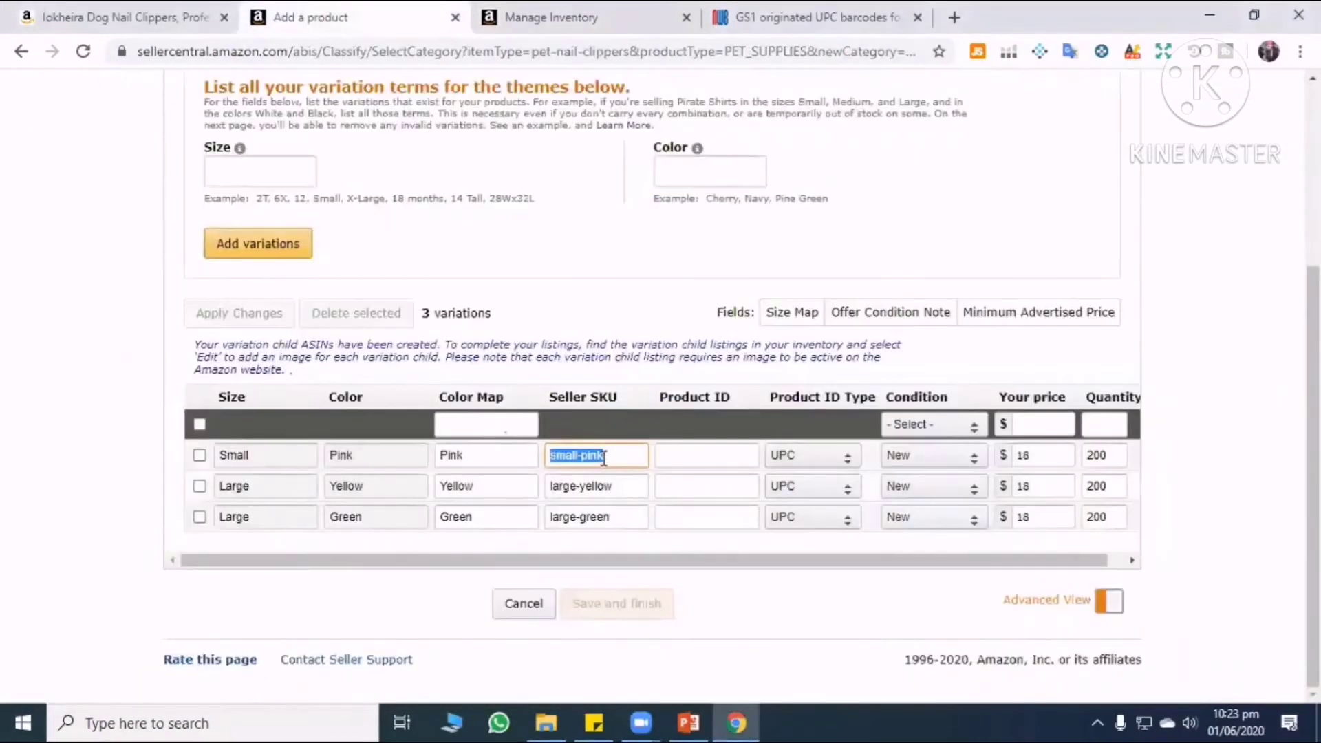
Copy SKU Q3-WYLU-6F3K from the first Manage Inventory row.
left_click(603, 456)
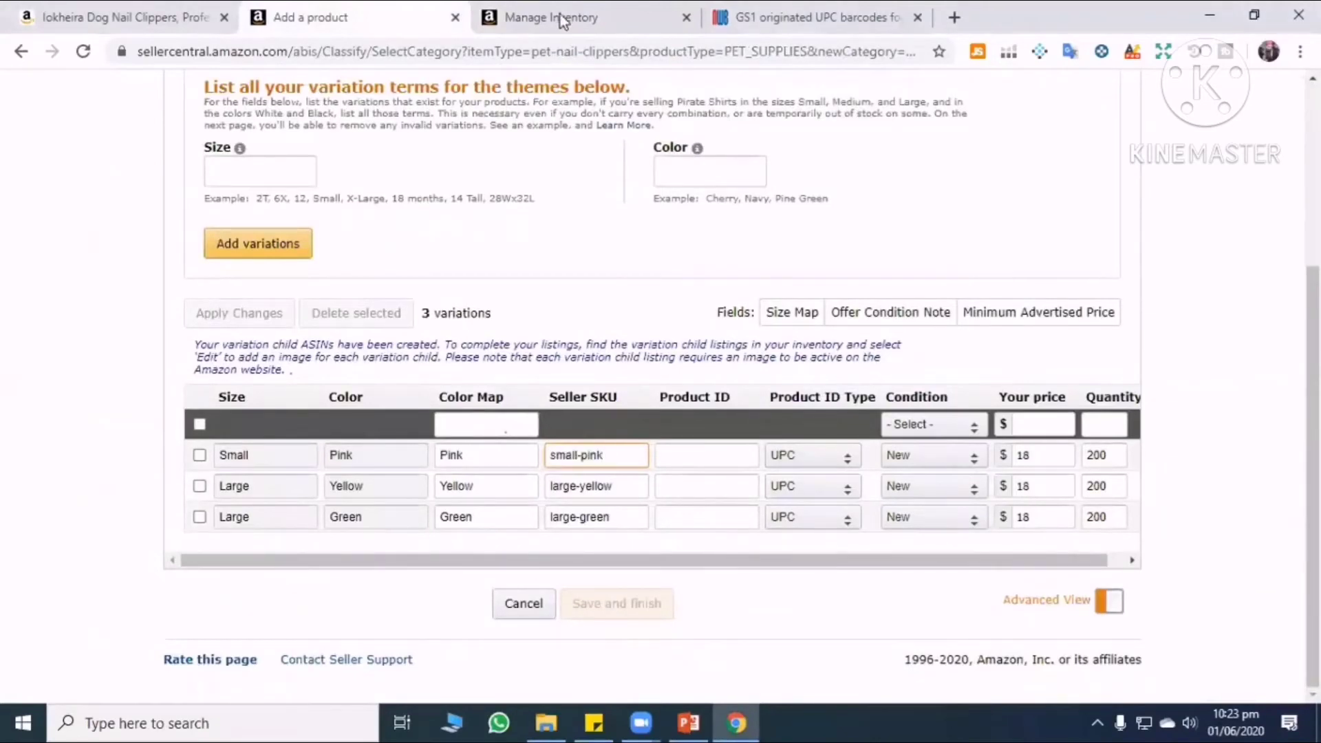
key("ctrl+Tab")
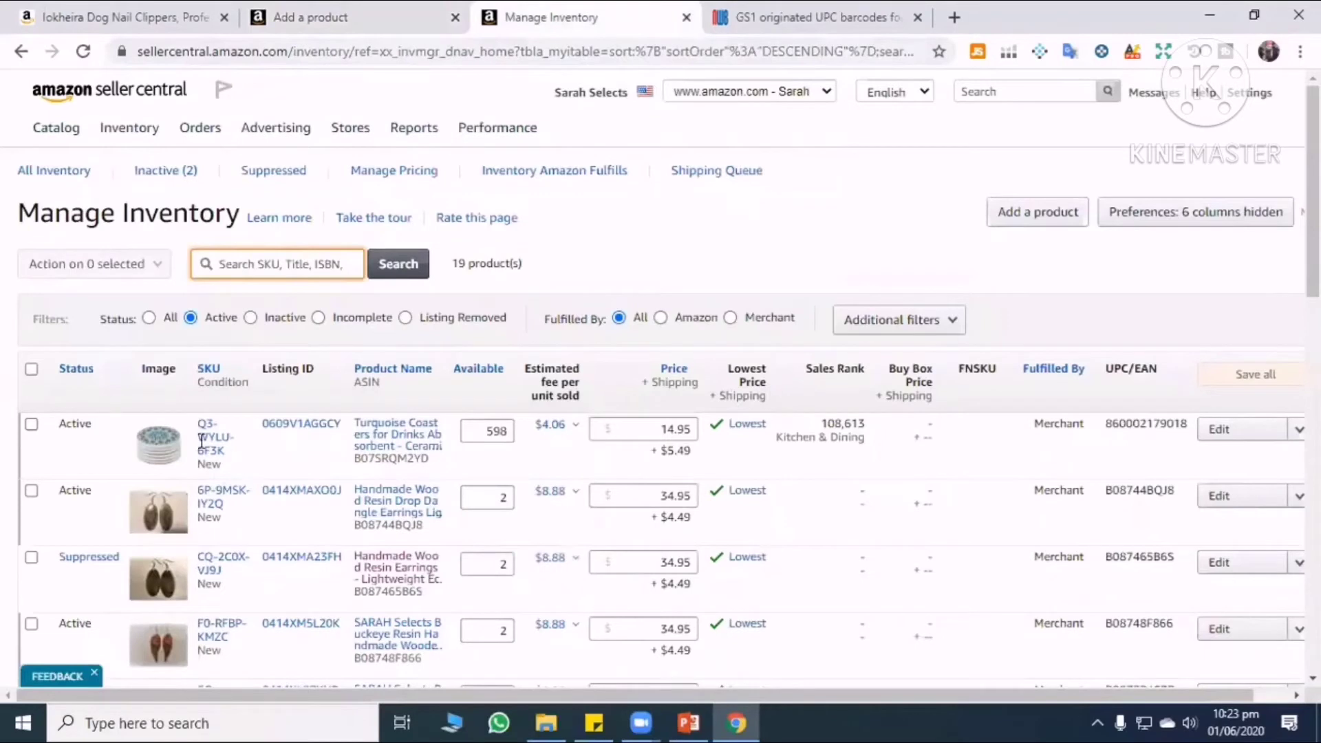
key("shift+F10")
left_click_drag(235, 450, 199, 421)
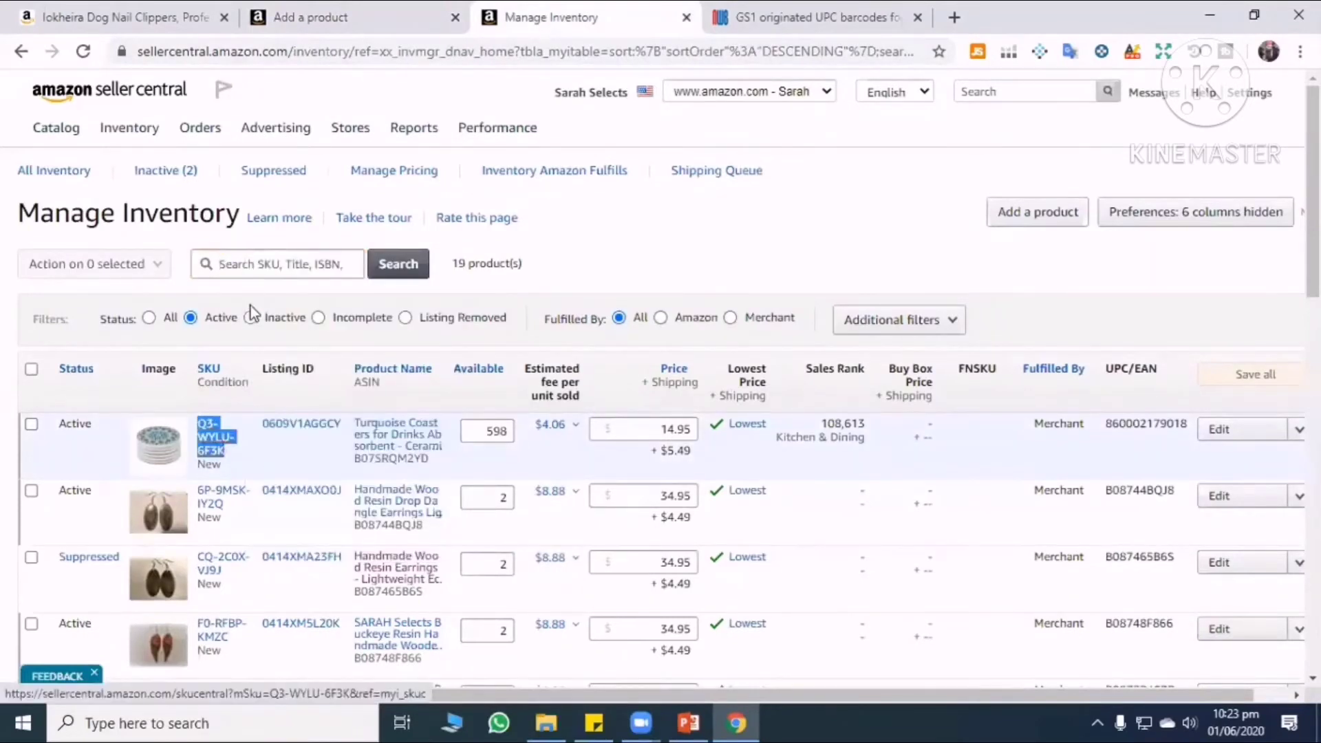
right_click(205, 437)
left_click(276, 308)
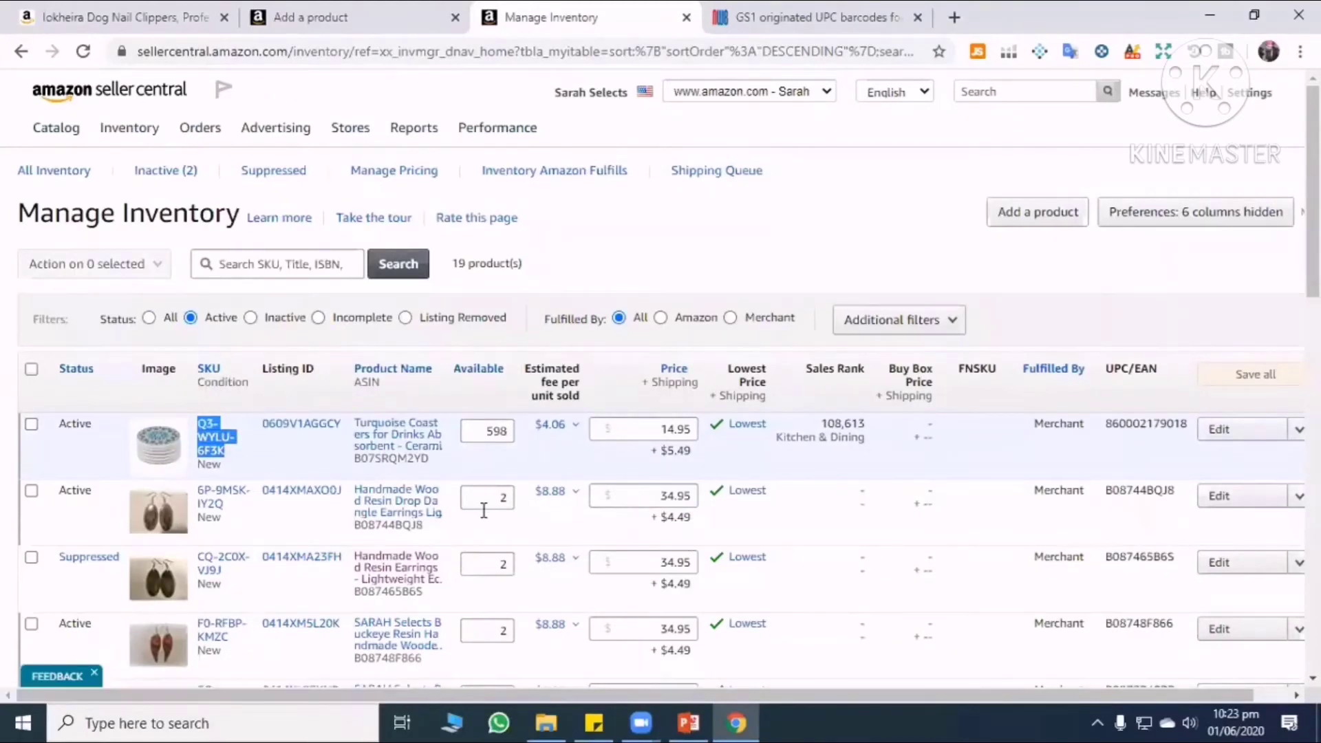
Search inventory for SKU Q3-WYLU-6F3K, then clear the search and return to the variations.
scroll(484, 511, "down", 3)
key("ctrl+c")
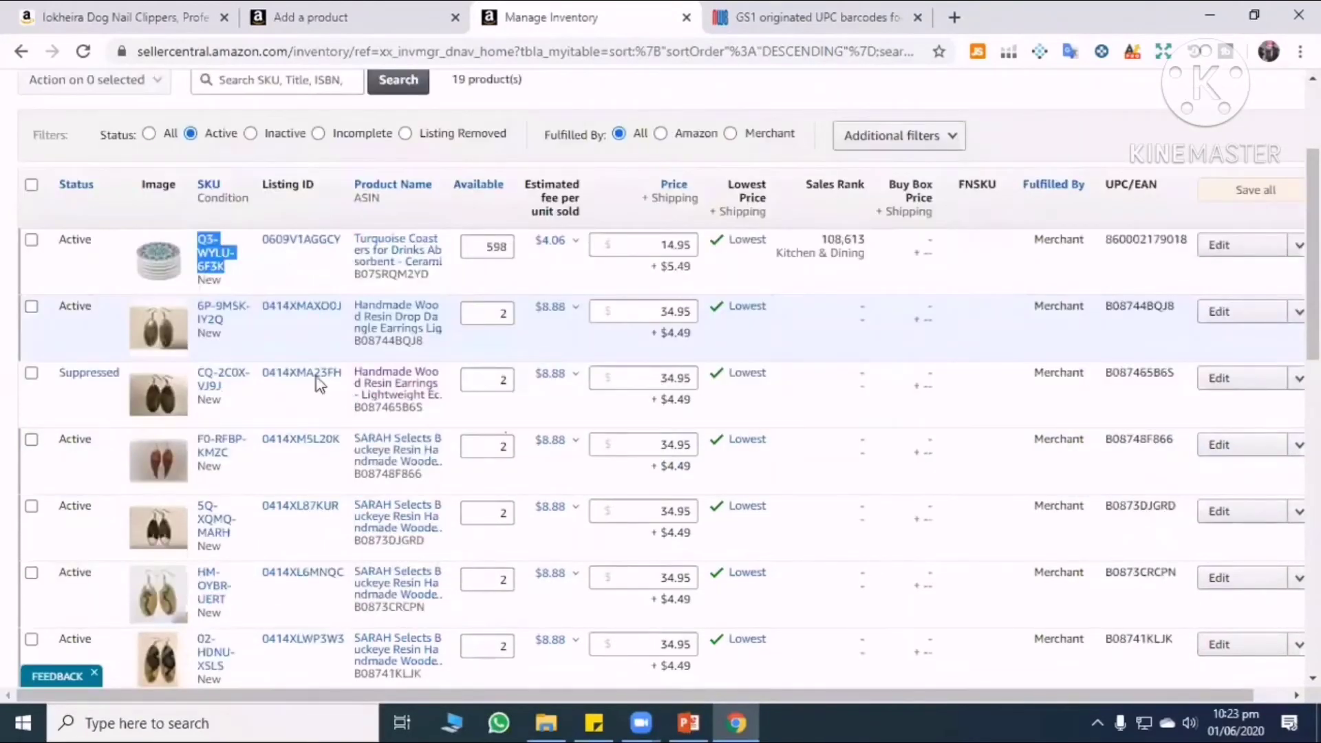
key("ctrl+v")
scroll(406, 275, "up", 3)
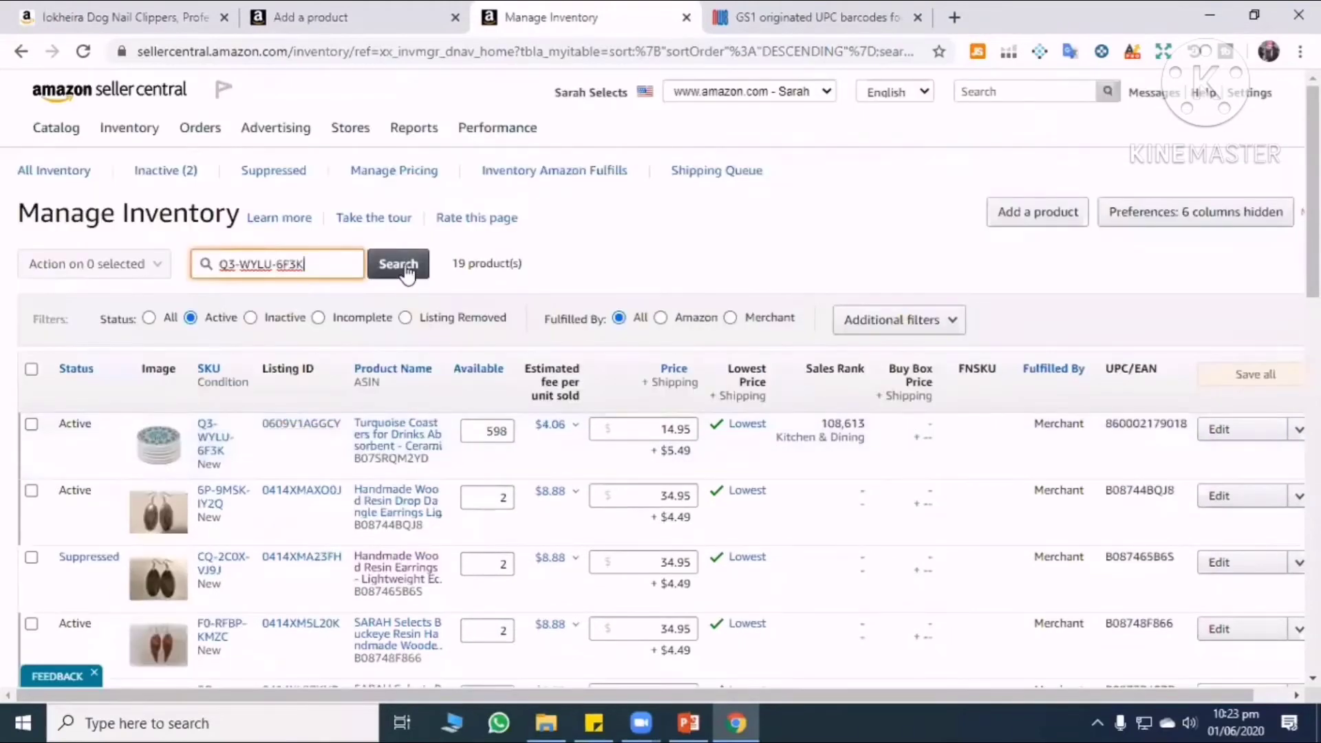
left_click(406, 273)
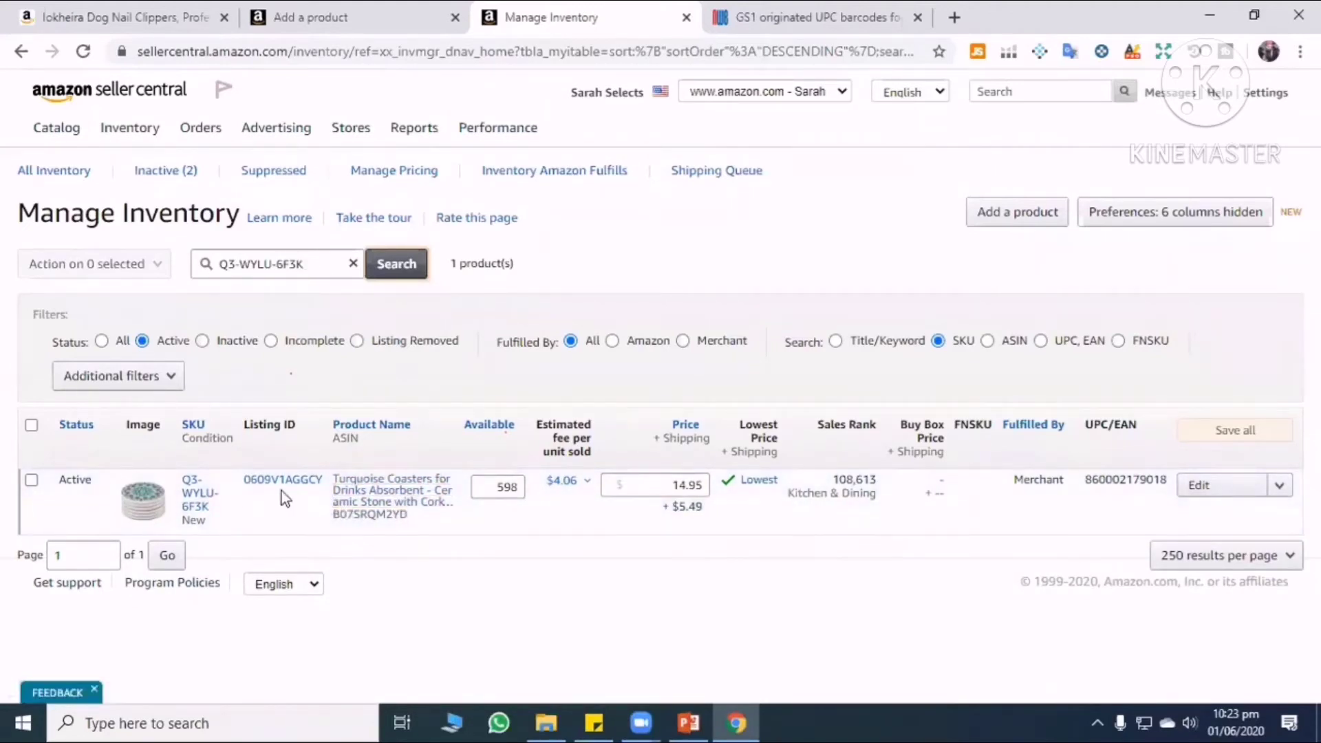
left_click(353, 264)
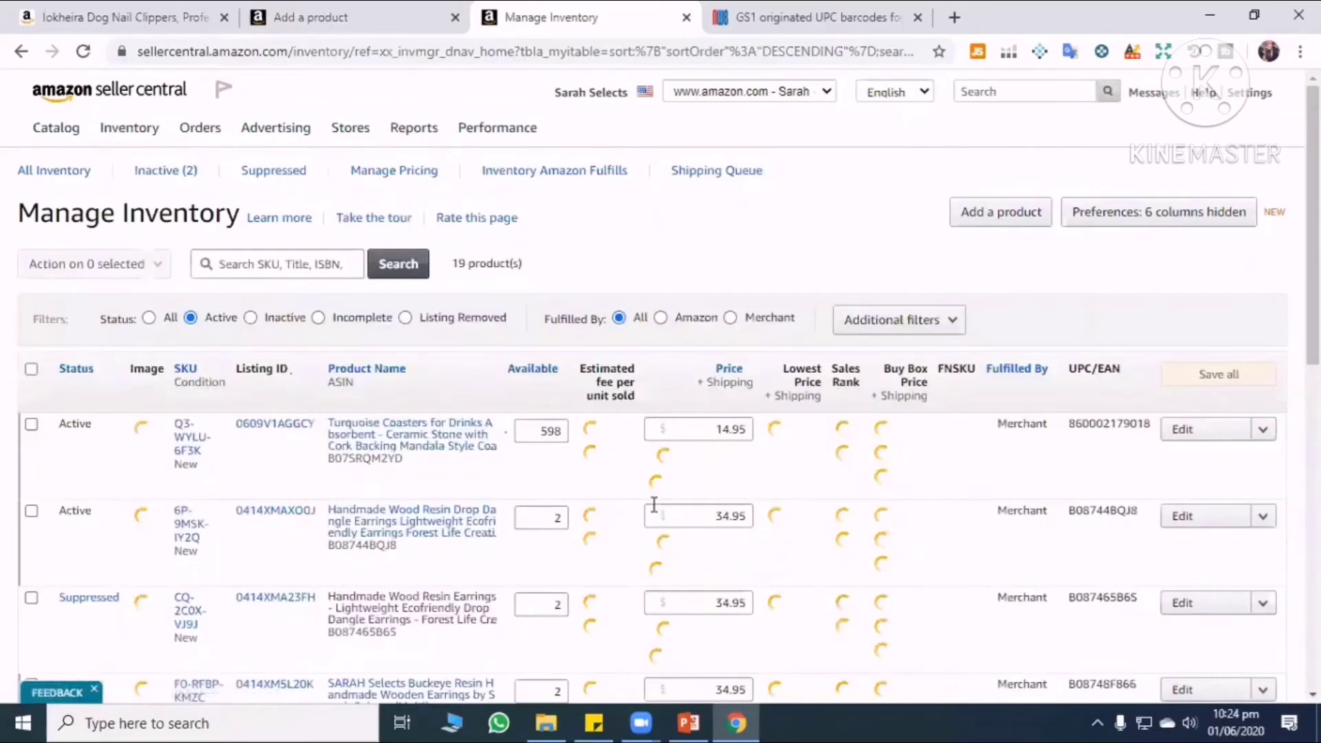
key("ctrl+shift+Tab")
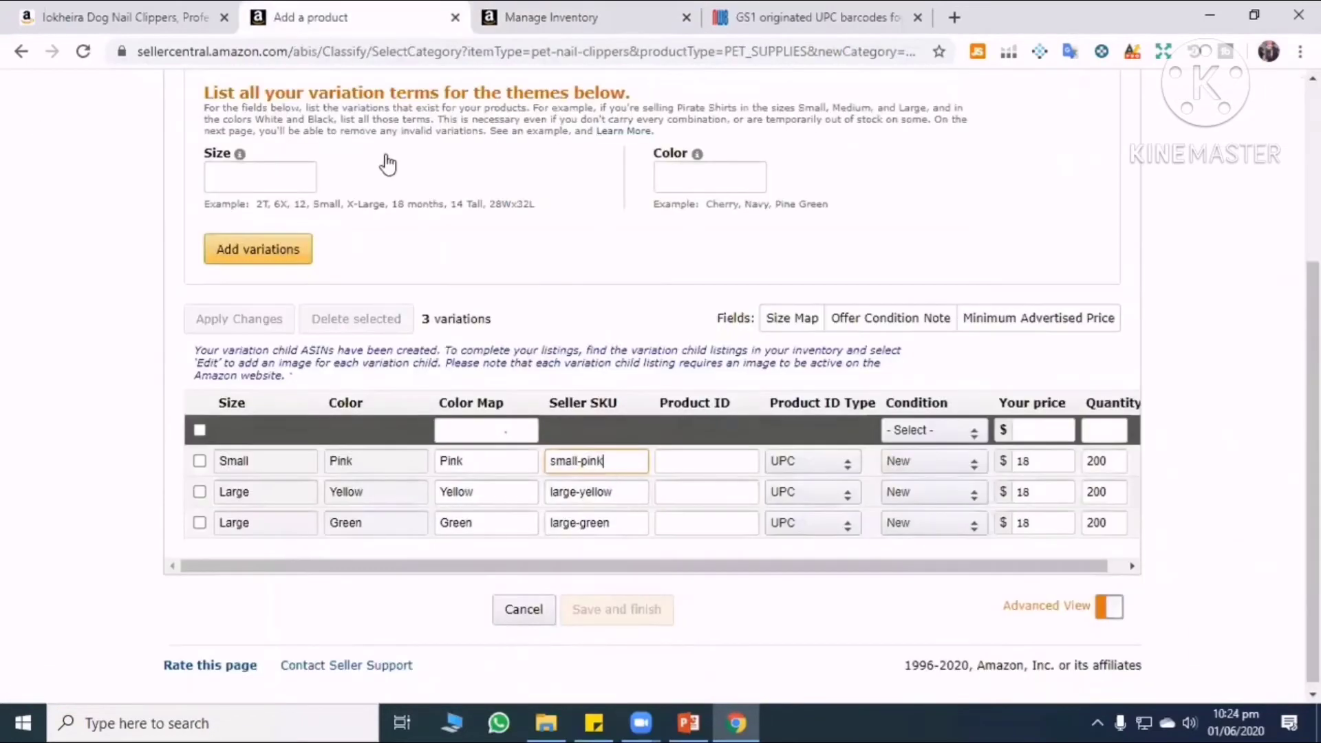
Keep 'I will ship this item myself' as the listing's fulfillment method.
scroll(406, 189, "up", 4)
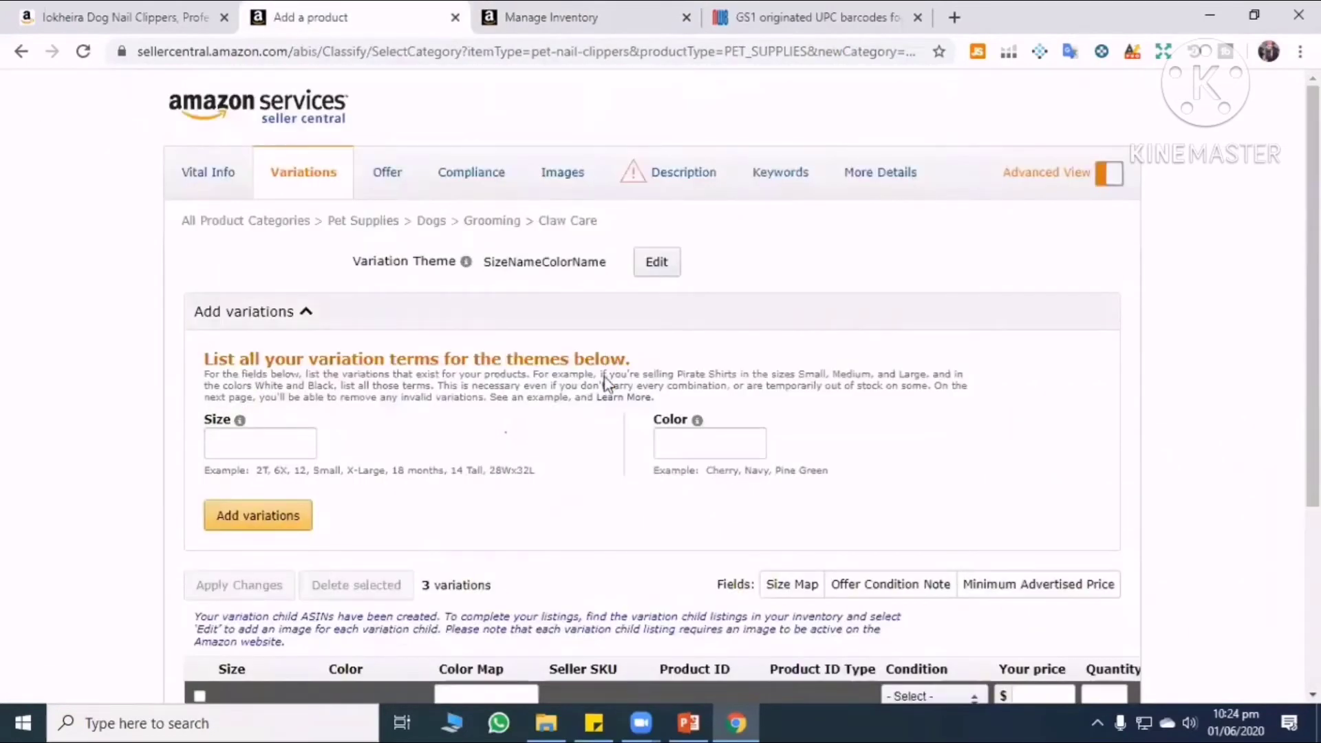
scroll(518, 517, "down", 8)
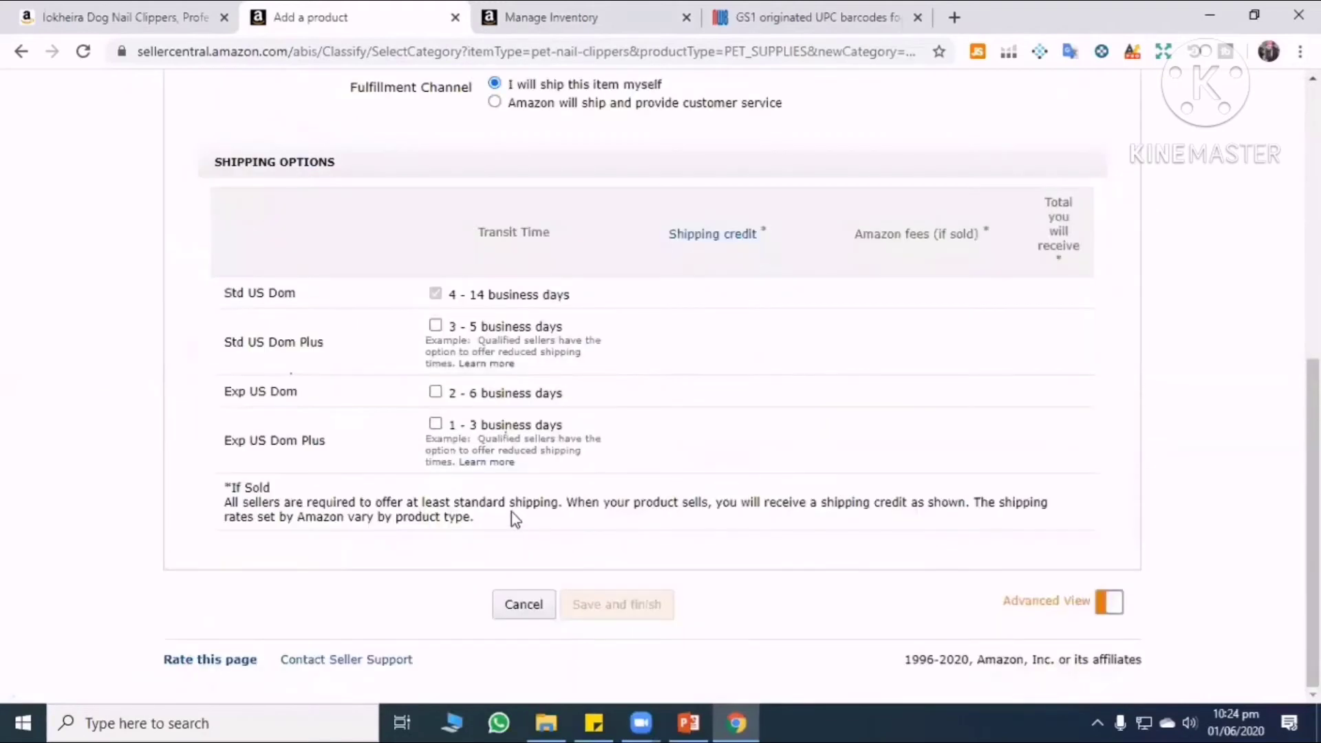
scroll(532, 494, "up", 3)
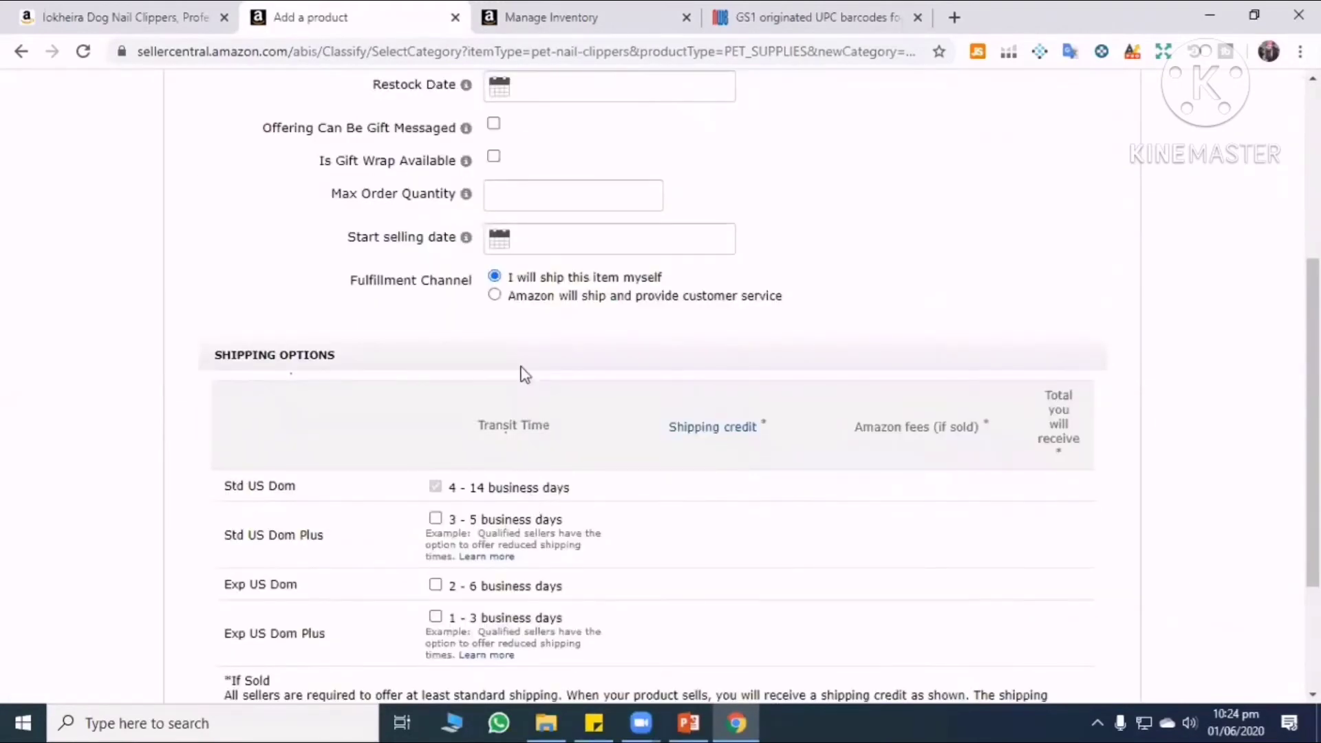
scroll(510, 381, "up", 3)
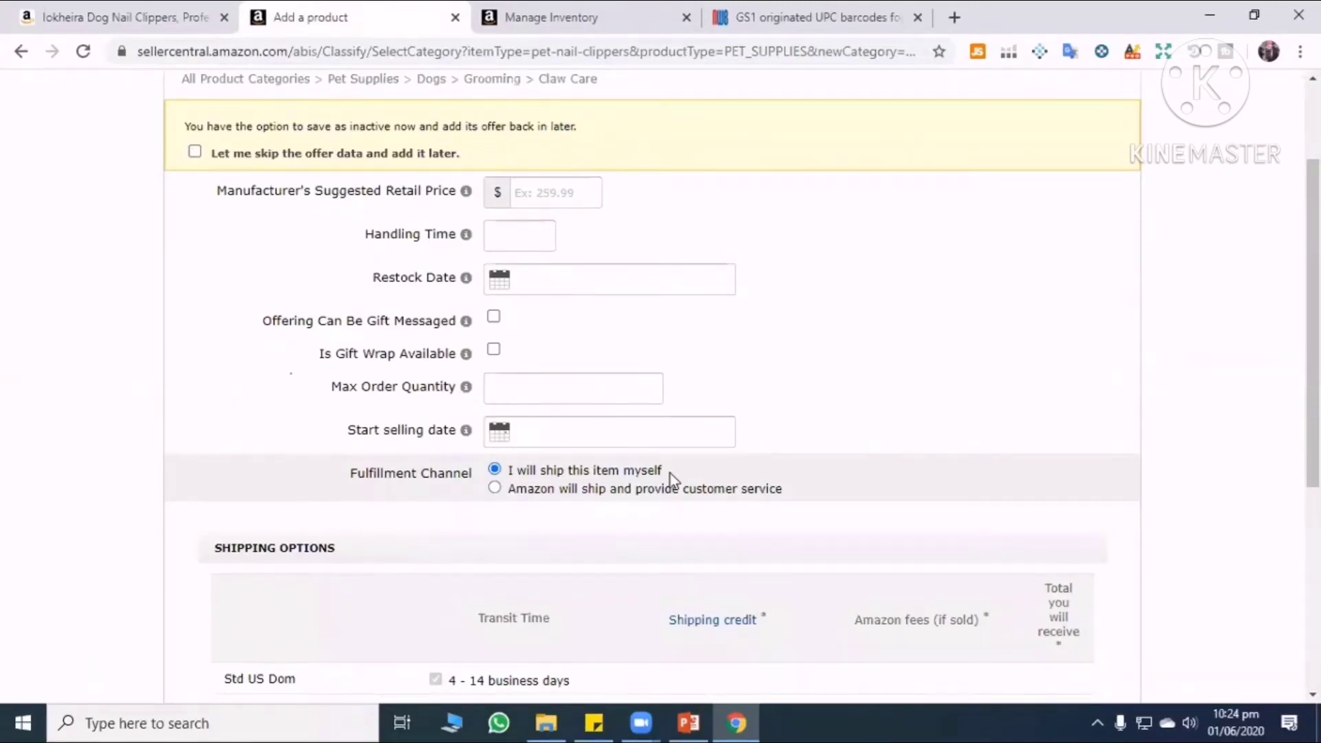
left_click_drag(664, 471, 509, 470)
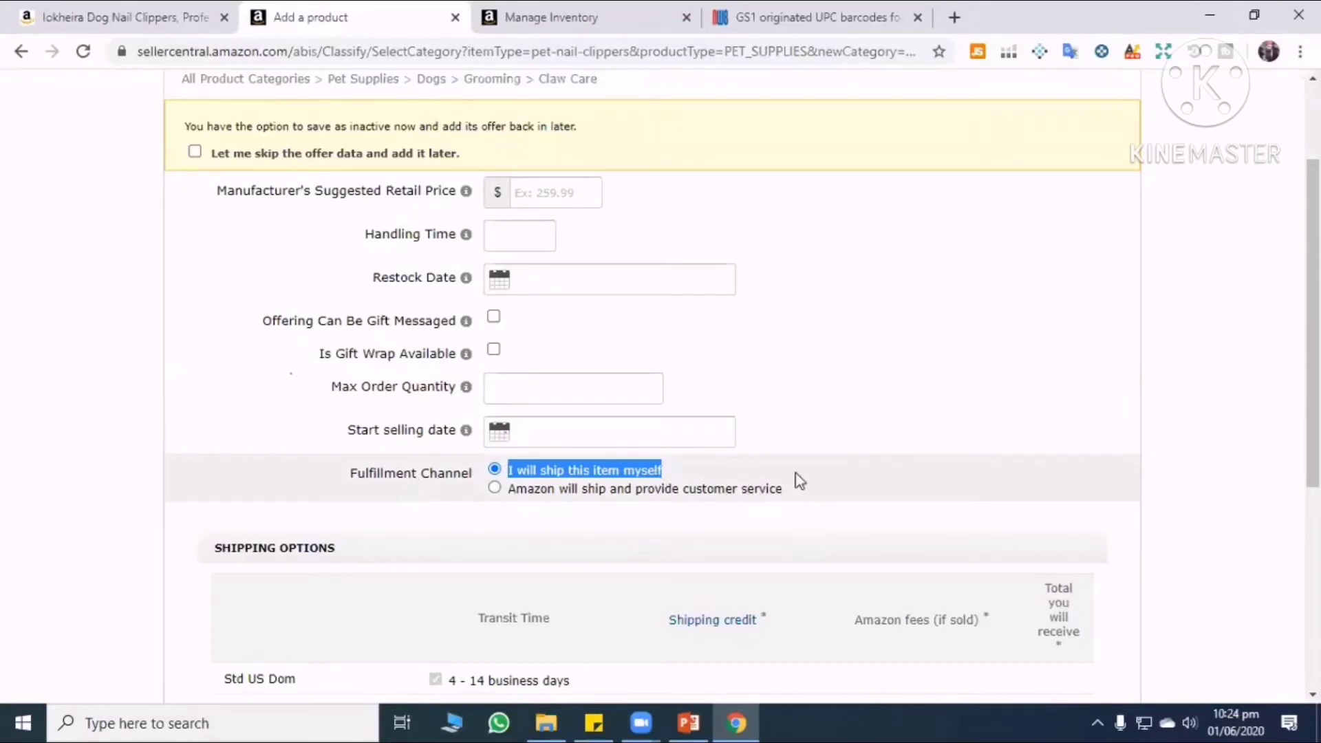
left_click(816, 473)
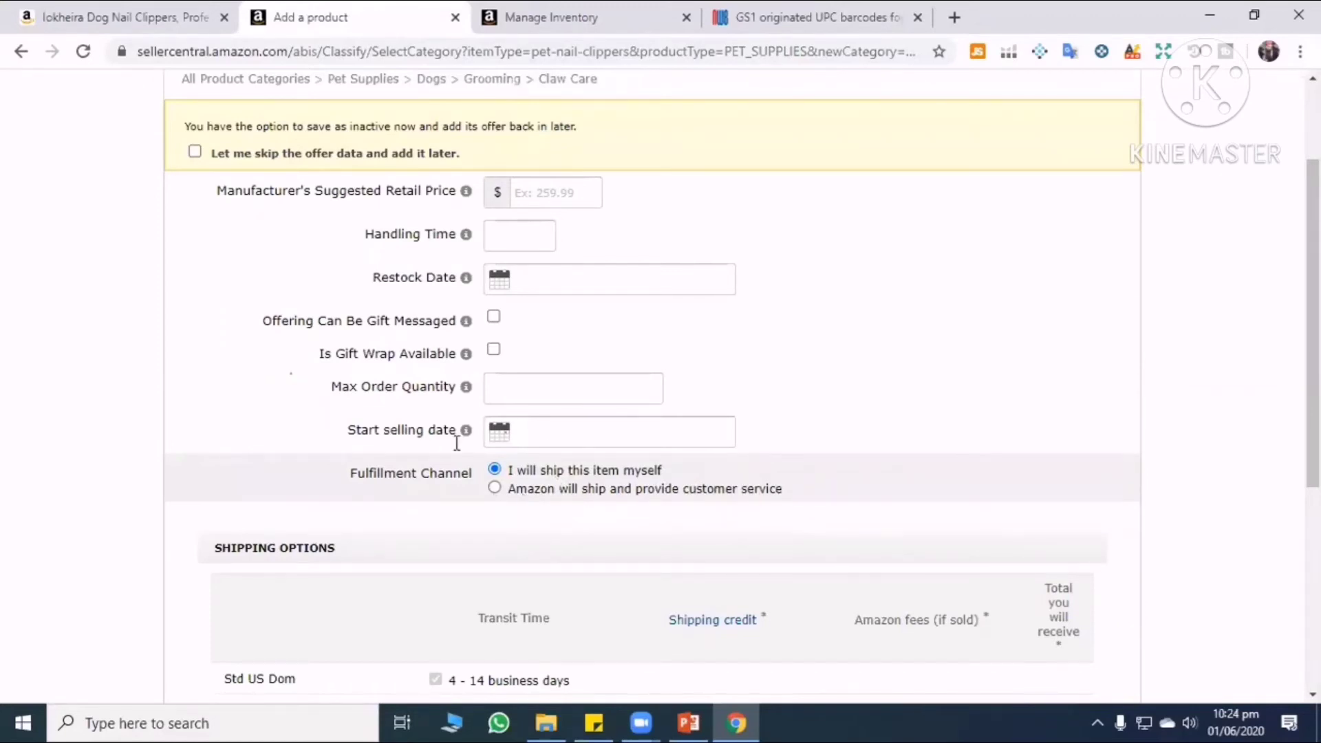
left_click(495, 470)
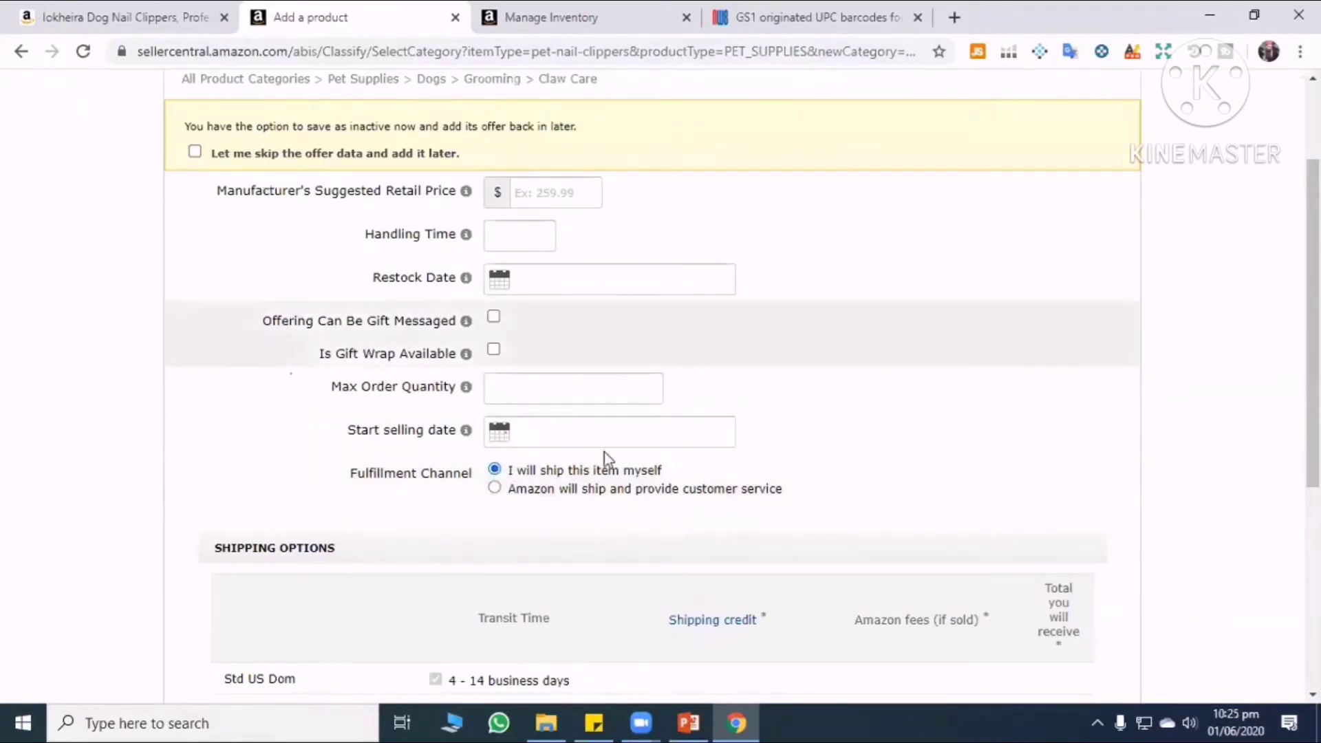
Move through the Compliance and Images sections, then view the Iokheira clipper product page.
scroll(514, 230, "up", 2)
left_click(484, 187)
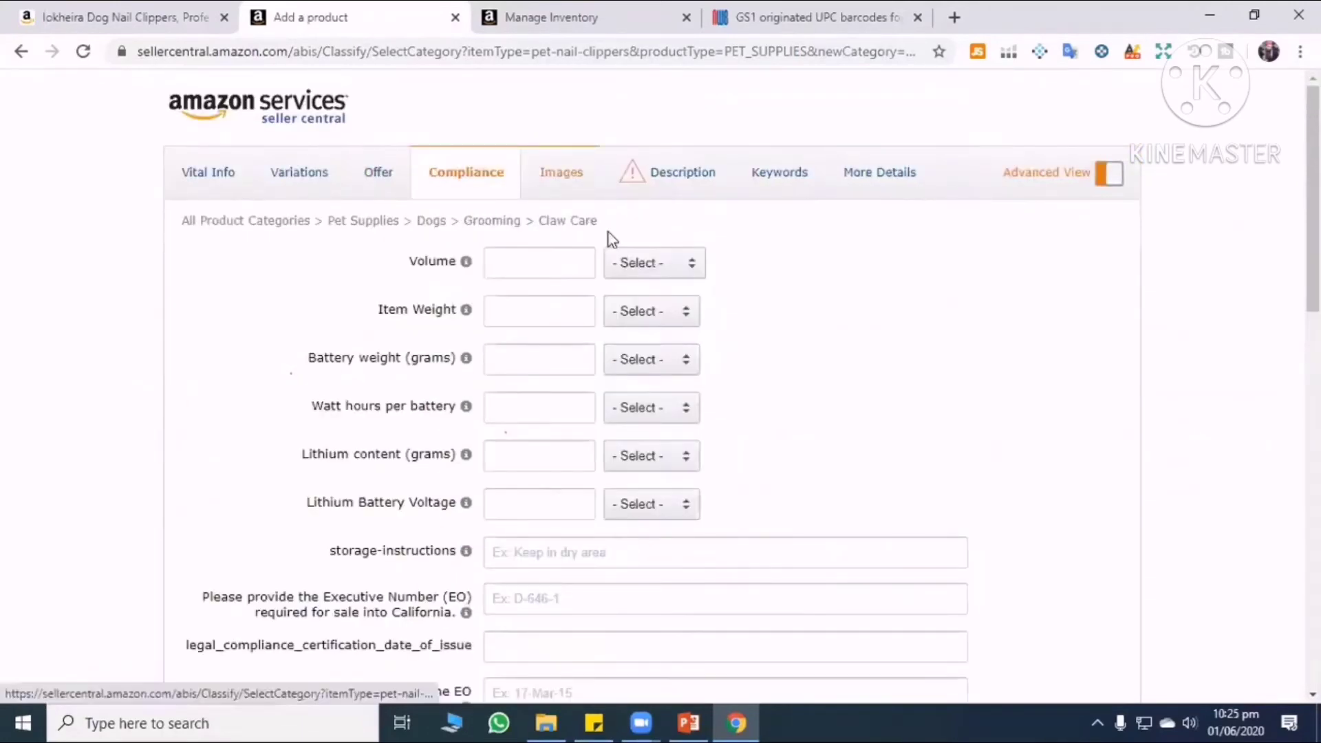
left_click(561, 172)
scroll(708, 452, "down", 3)
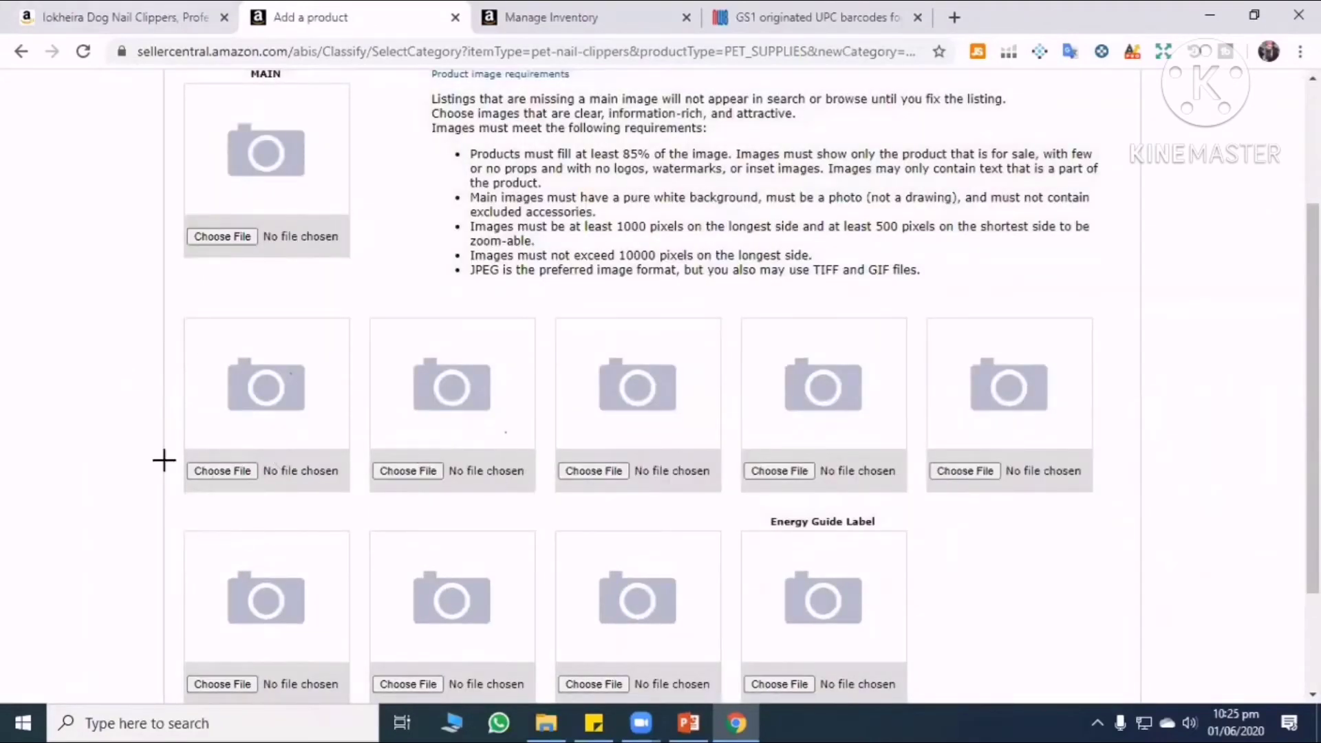
key("ctrl+shift+Tab")
scroll(555, 337, "down", 5)
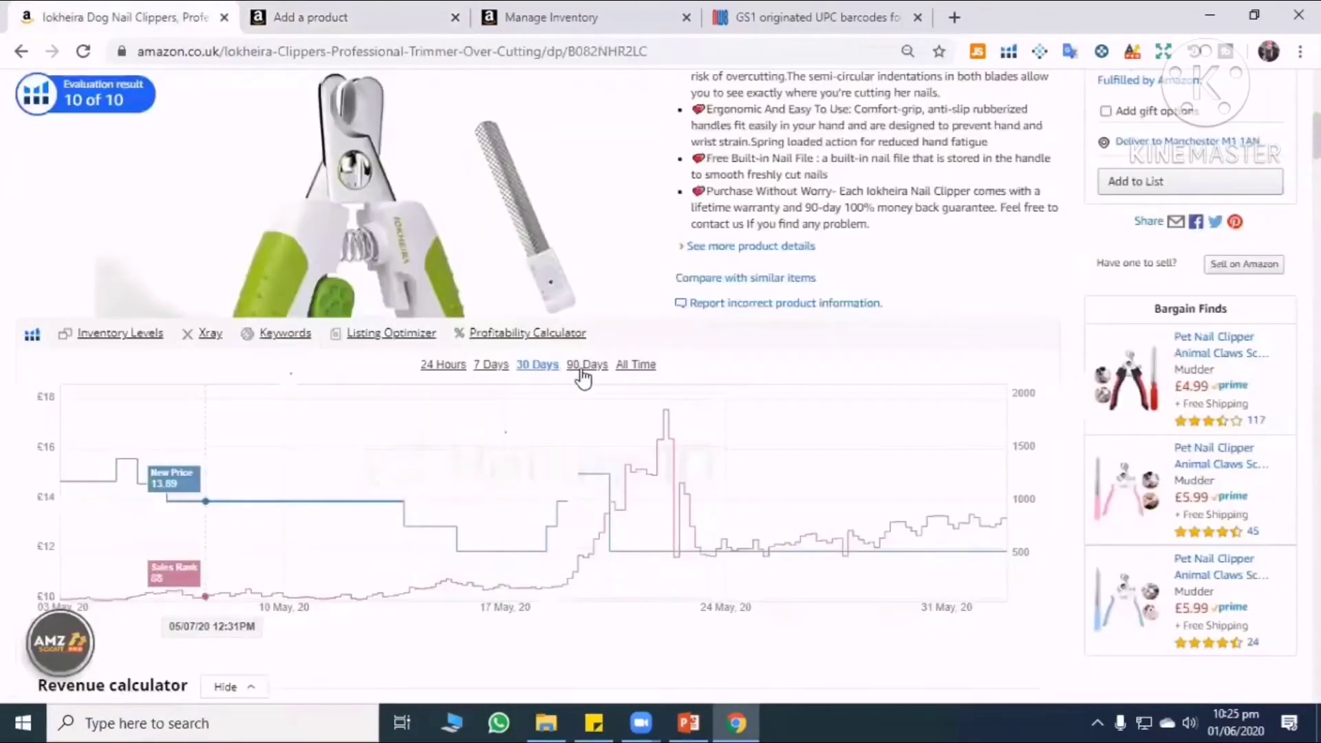
Compare the Iokheira listing photos against the empty image slots in the Add a product form.
scroll(583, 378, "up", 3)
scroll(649, 434, "up", 1)
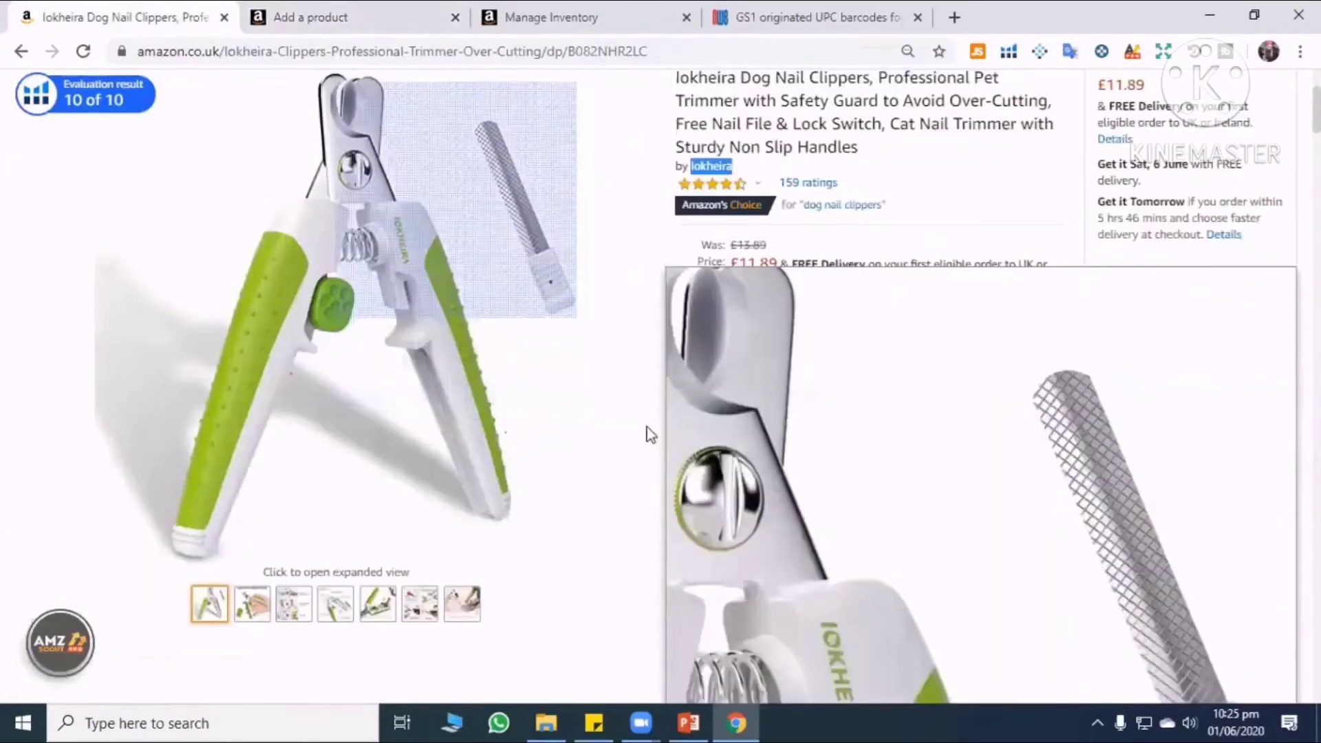
scroll(1011, 392, "down", 9)
scroll(103, 344, "up", 6)
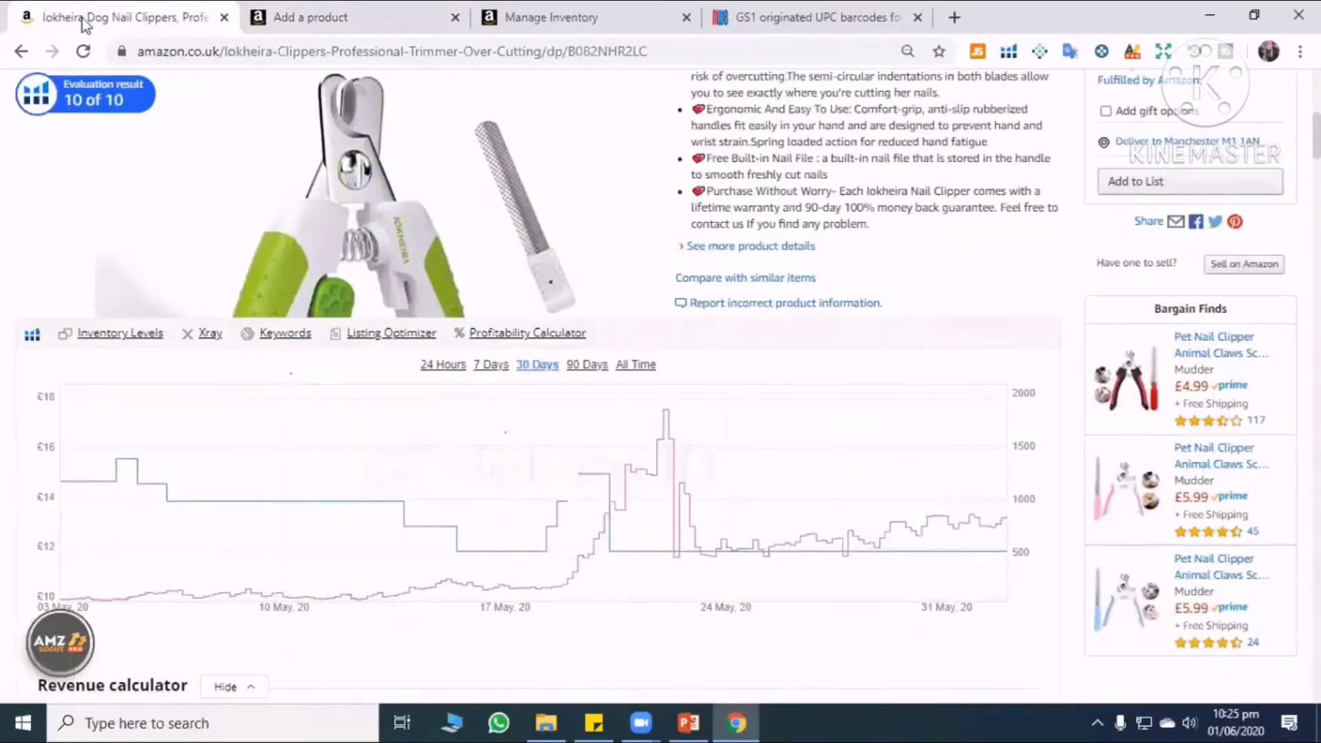
scroll(275, 607, "up", 5)
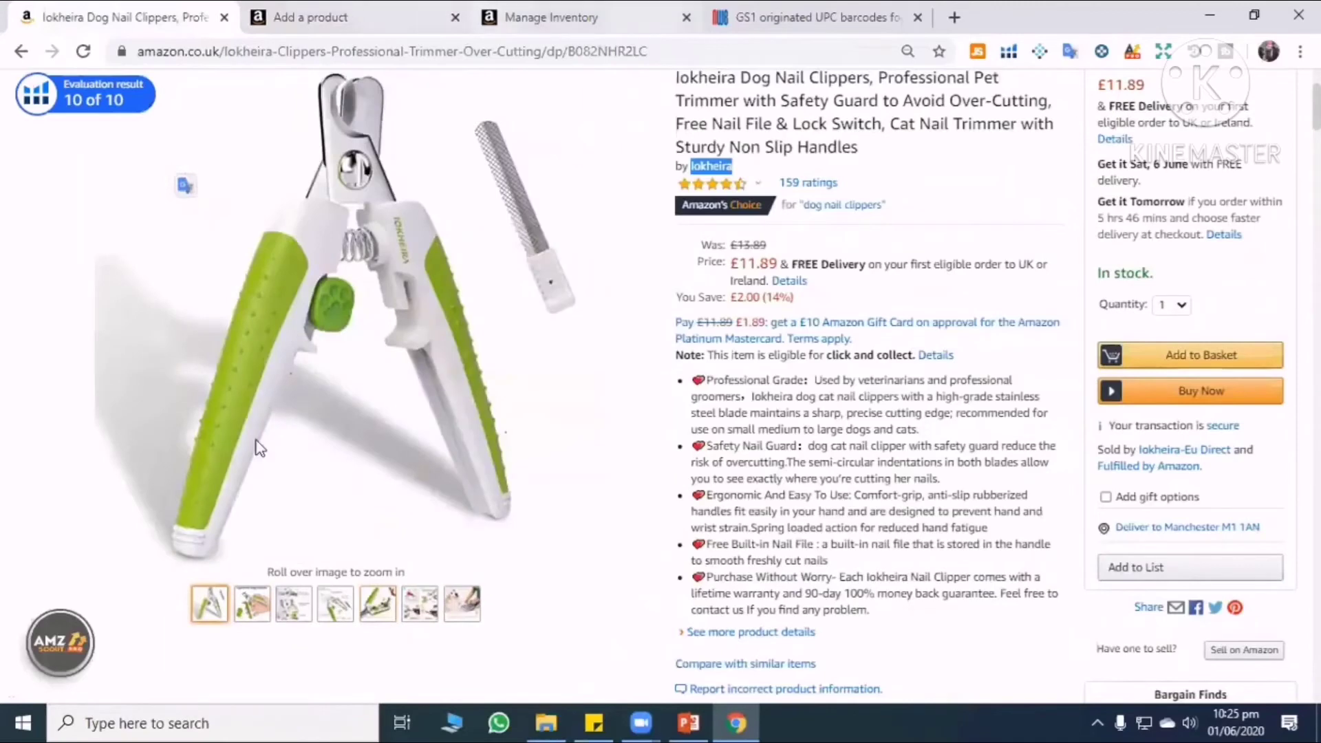
left_click(352, 11)
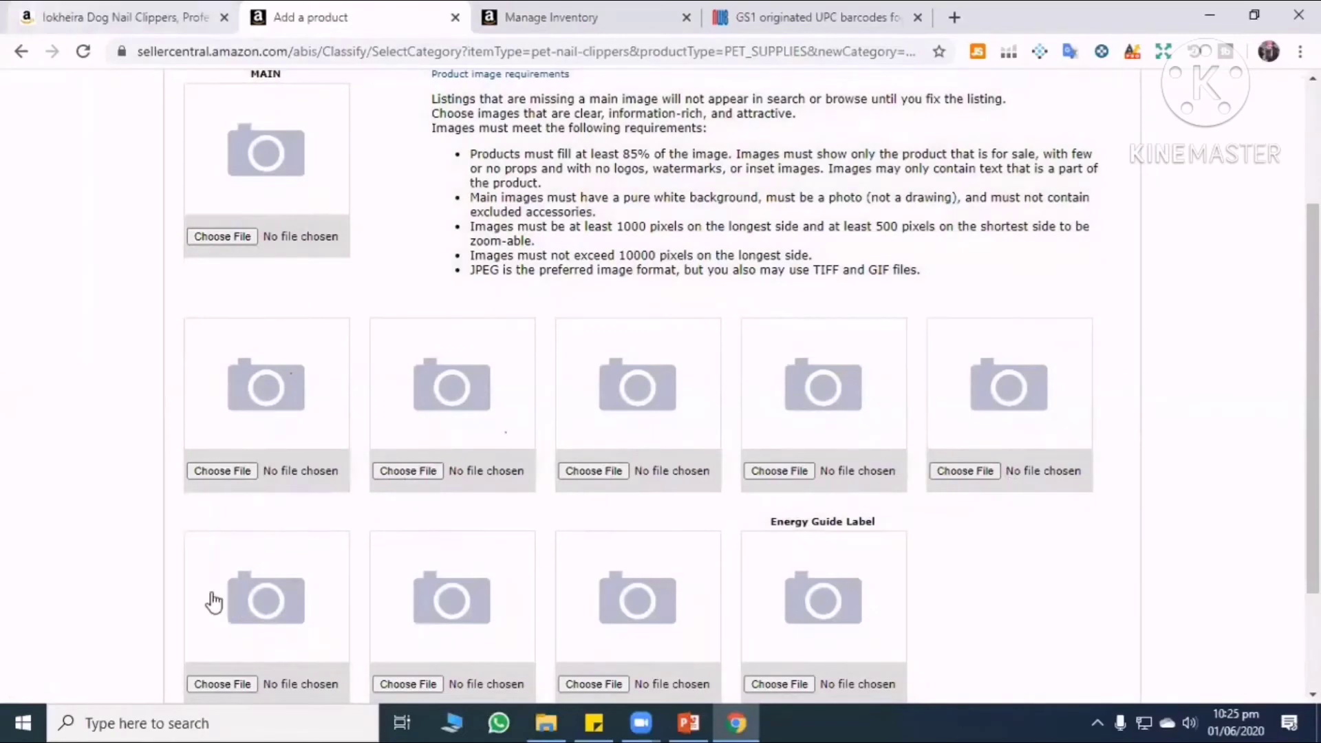
key("ctrl+shift+Tab")
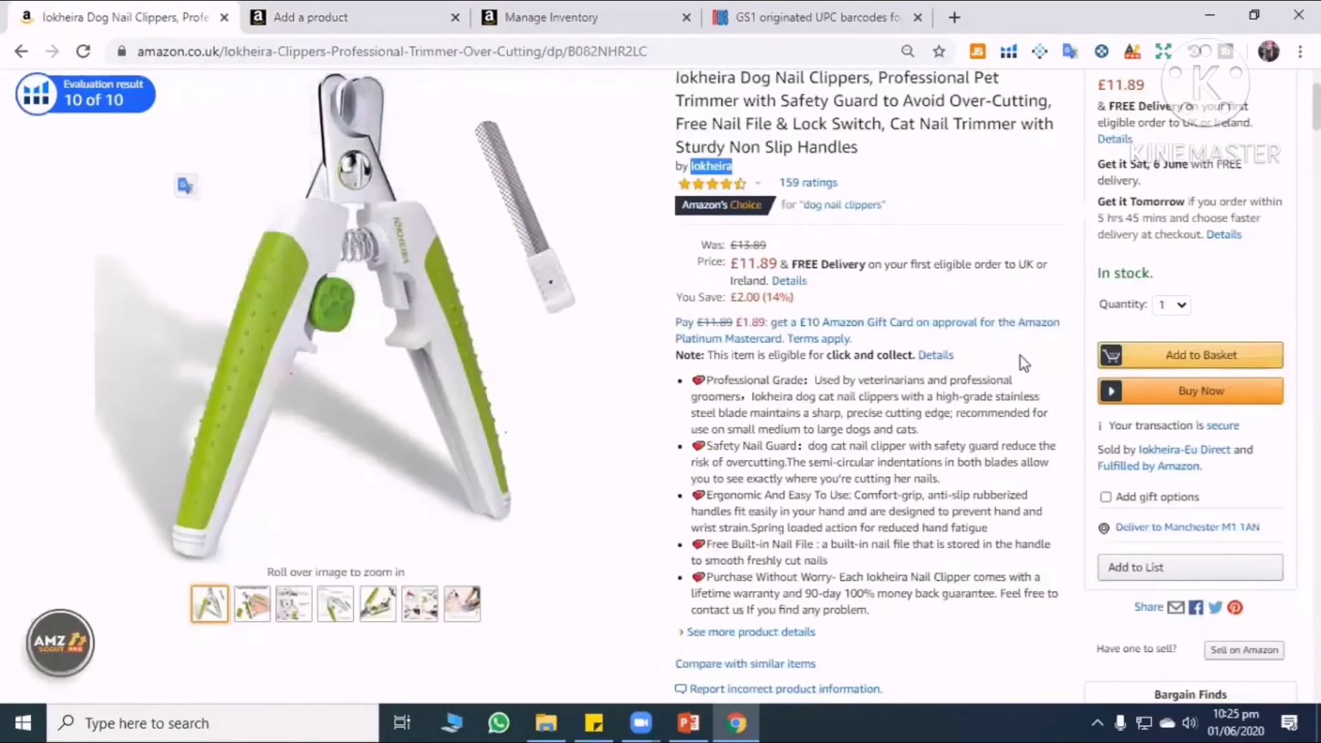
key("ctrl+Tab")
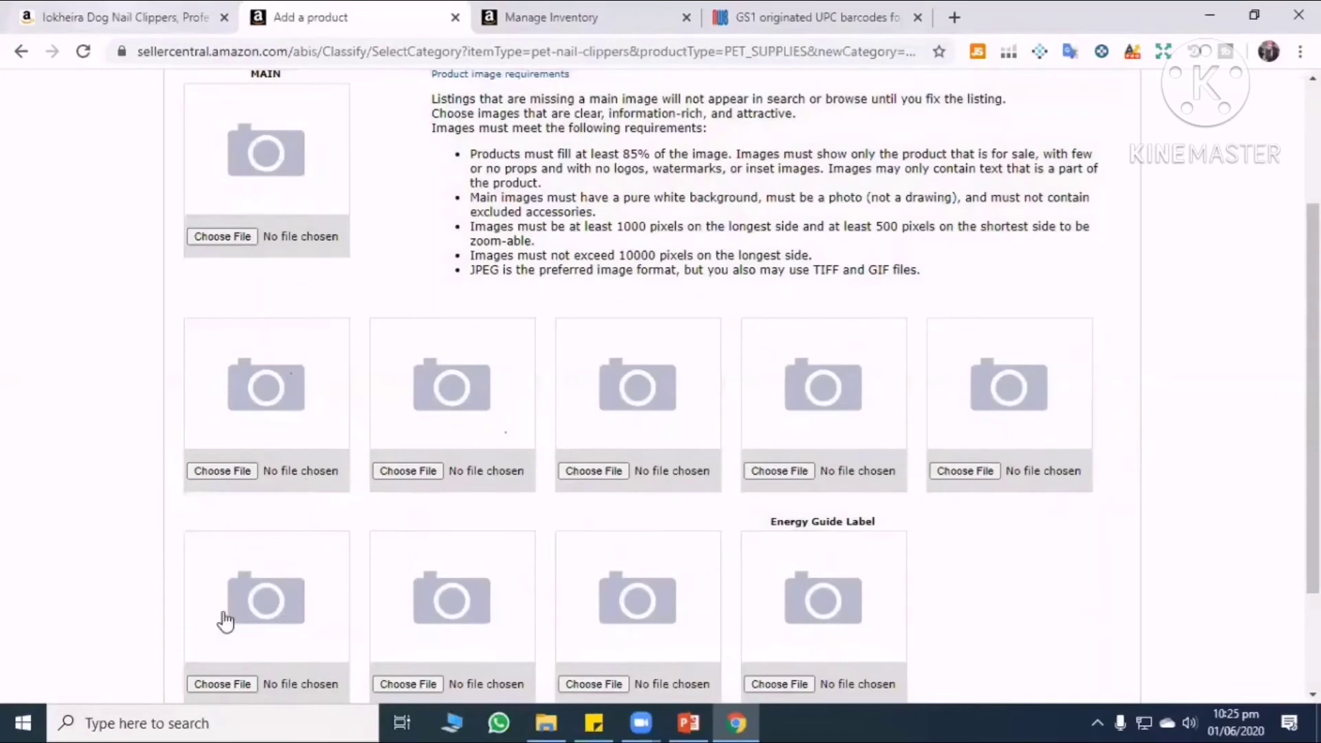
key("ctrl+shift+Tab")
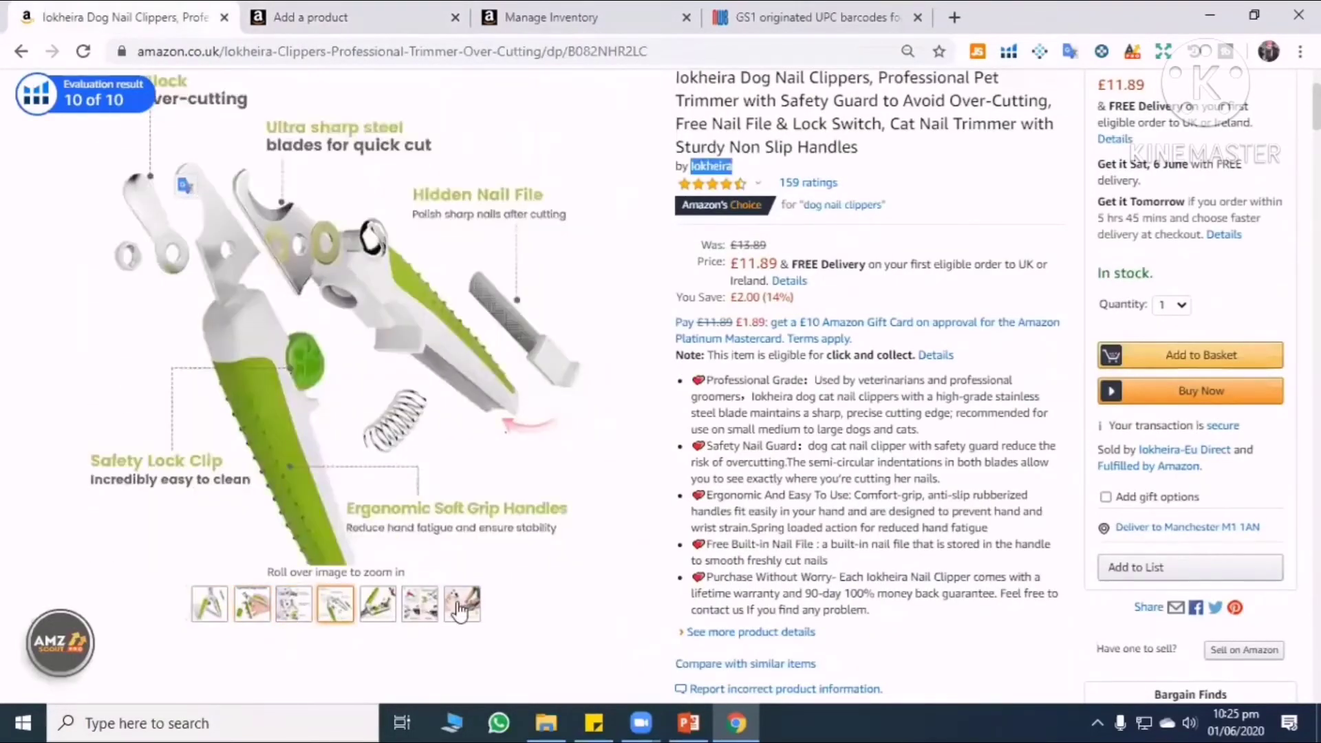
left_click(295, 10)
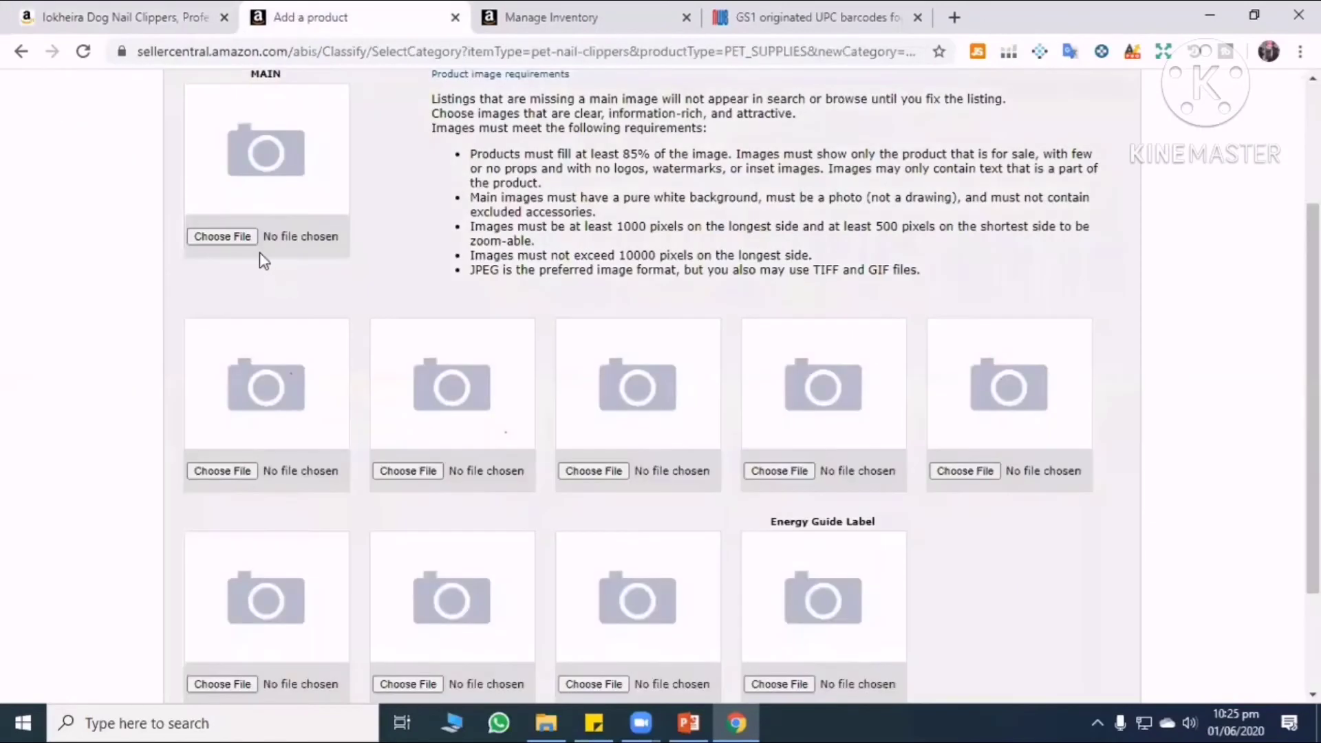
Cancel the main image file picker without choosing a file, then go to the Description section.
left_click(237, 237)
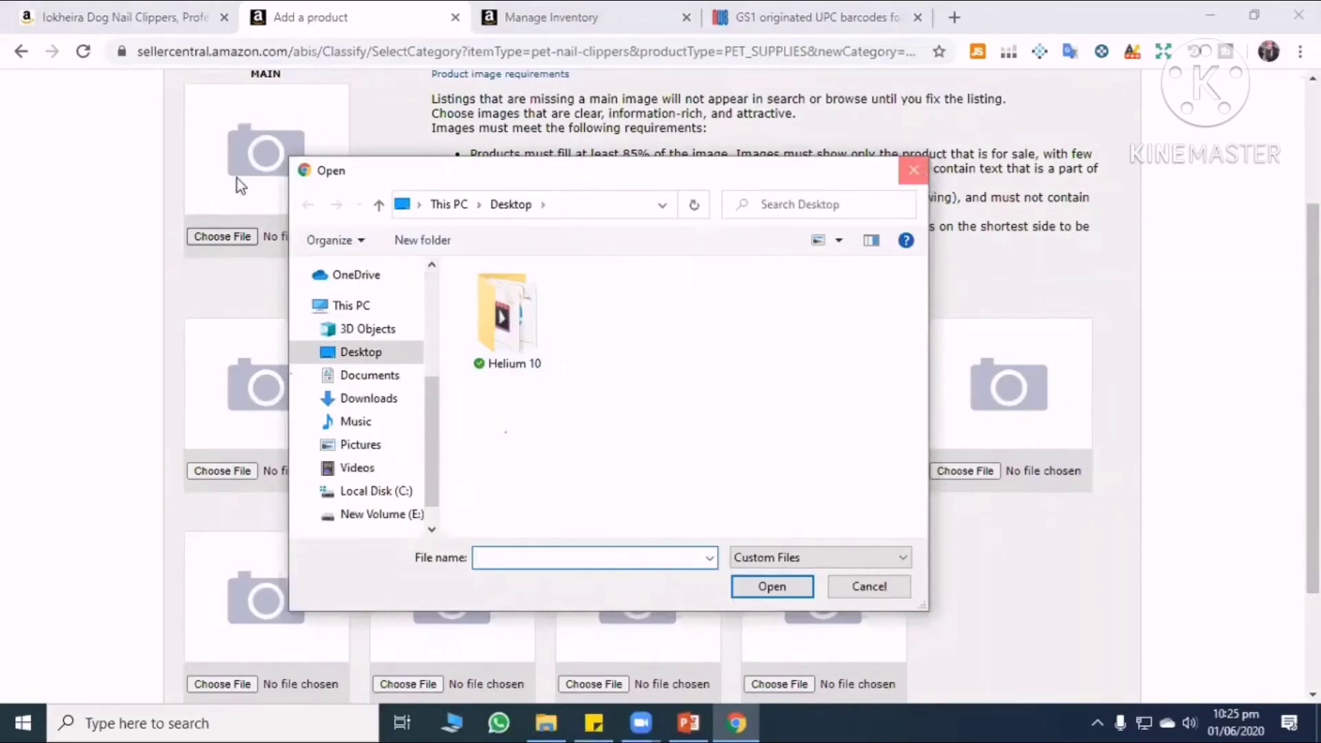
key("Escape")
scroll(651, 303, "up", 1)
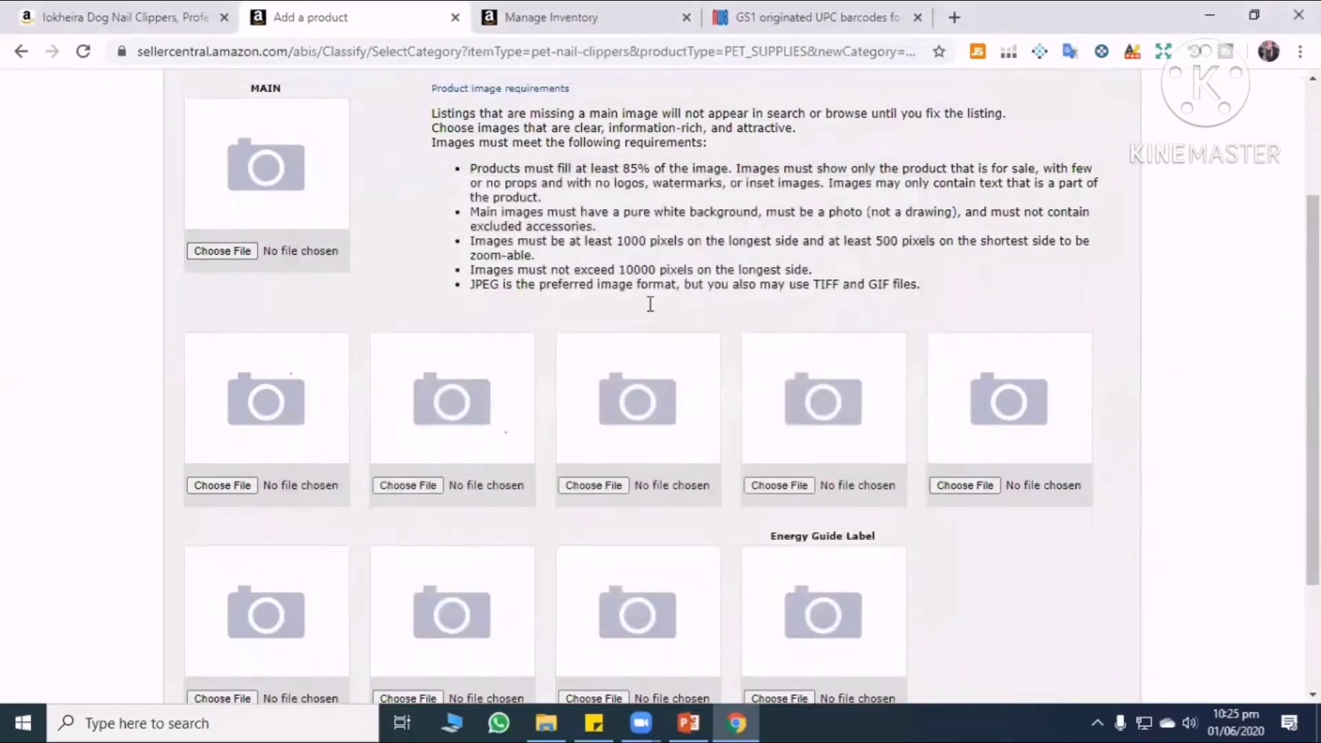
scroll(647, 175, "up", 3)
left_click(626, 171)
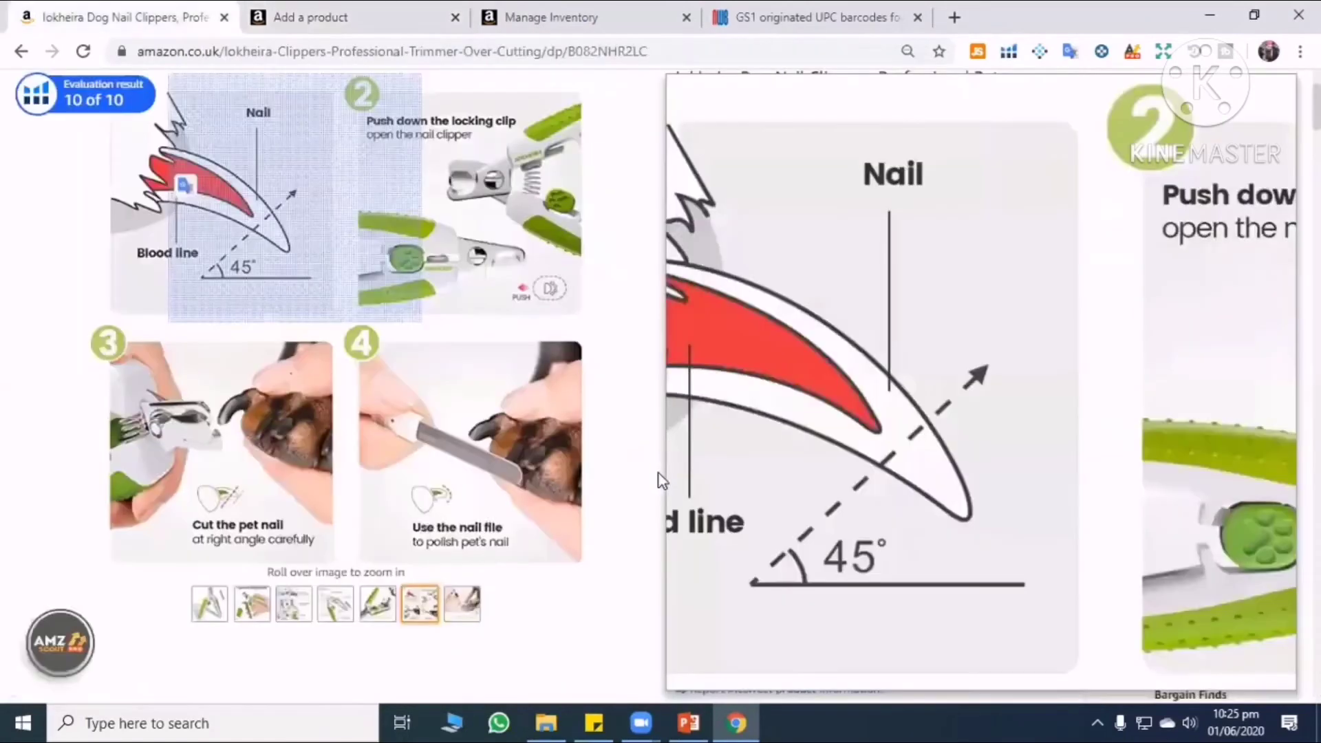
Review the coaster listing's page, highlighting its two reviews promotion lines.
scroll(660, 481, "down", 8)
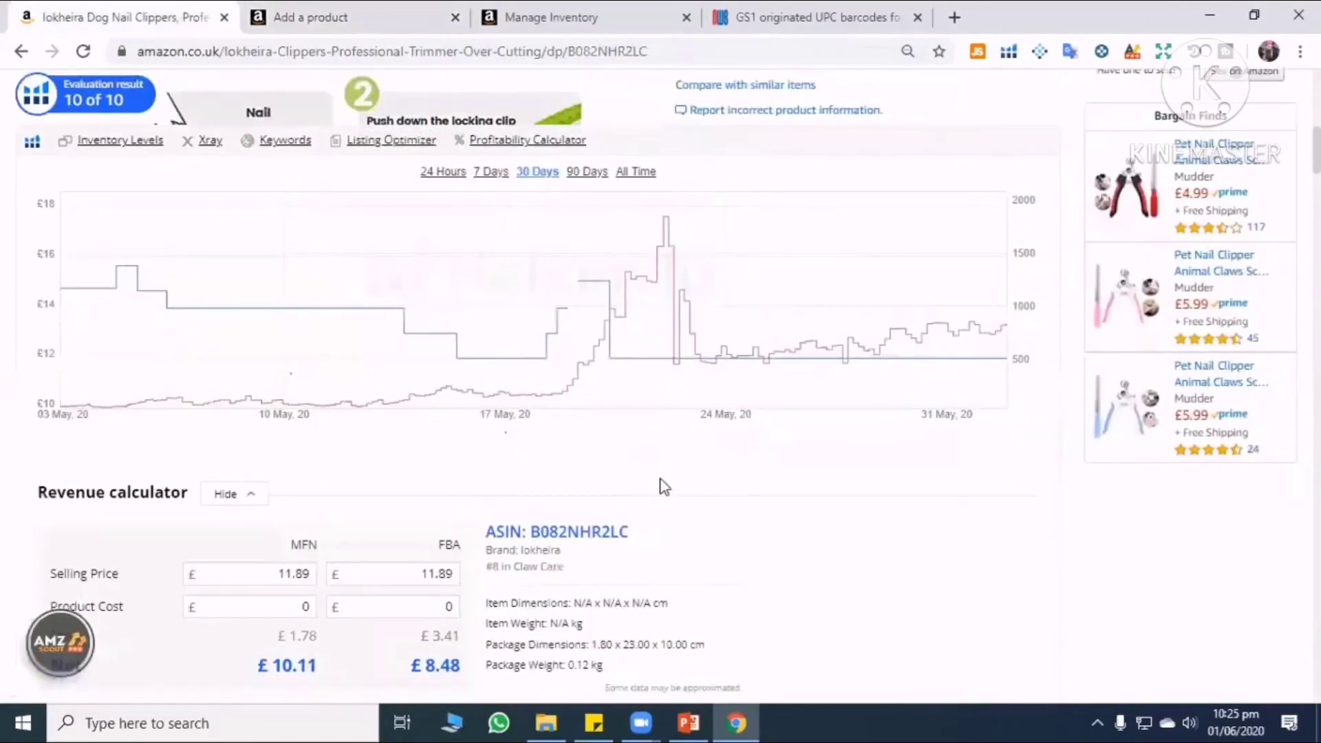
scroll(664, 486, "down", 10)
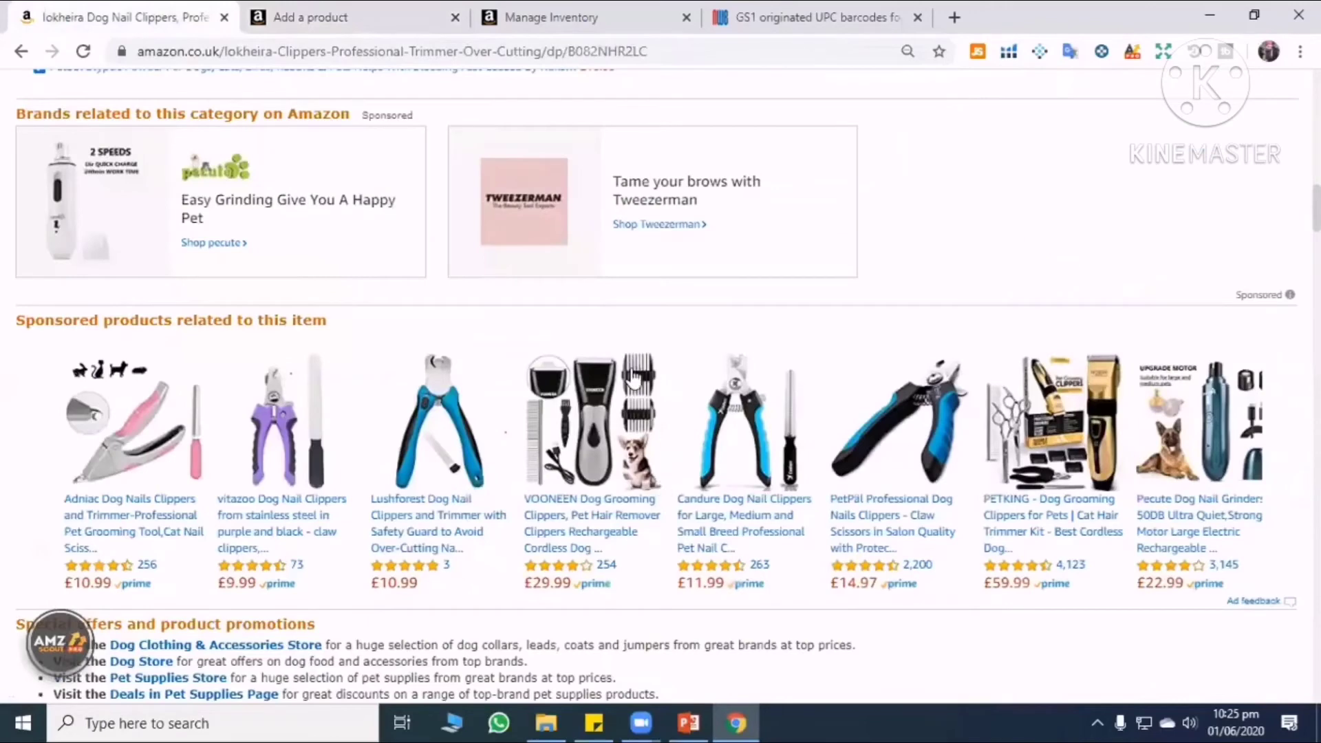
scroll(731, 472, "down", 3)
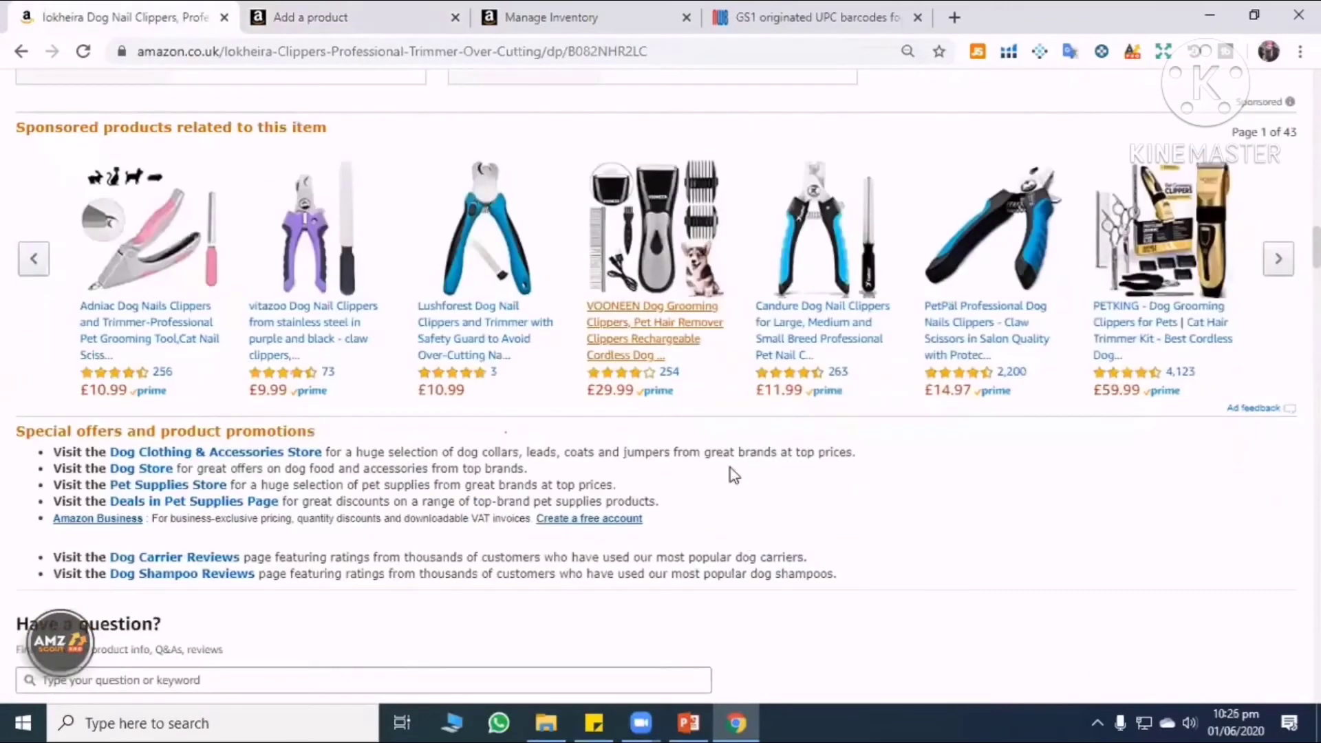
scroll(745, 538, "up", 8)
scroll(740, 536, "down", 3)
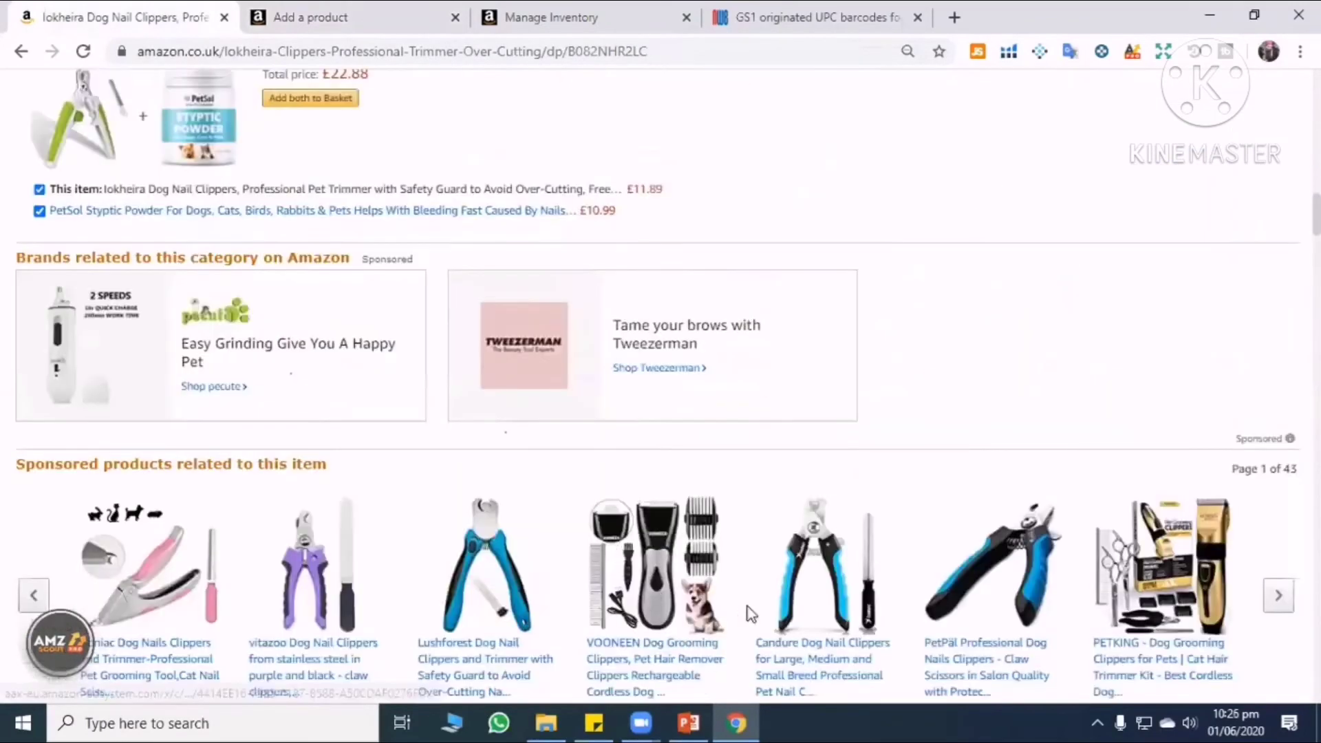
scroll(881, 603, "down", 2)
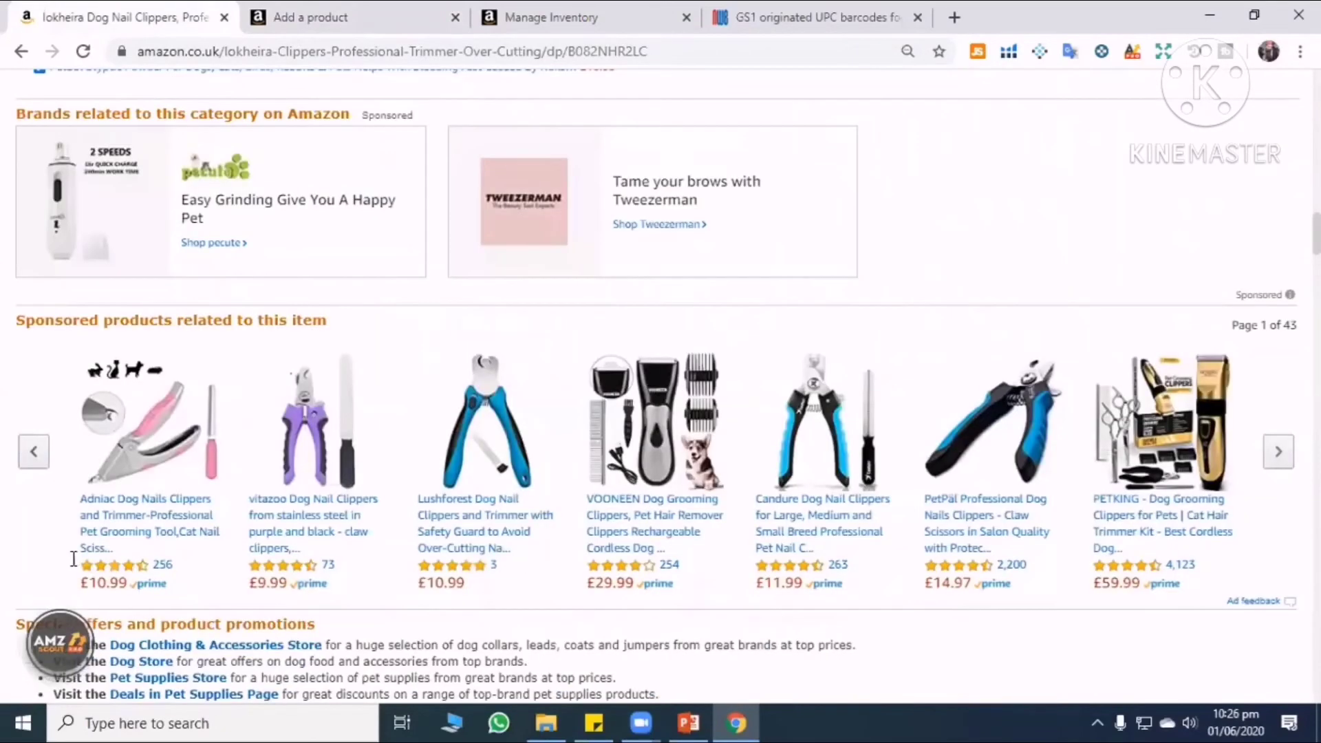
scroll(433, 538, "down", 3)
left_click_drag(837, 575, 443, 530)
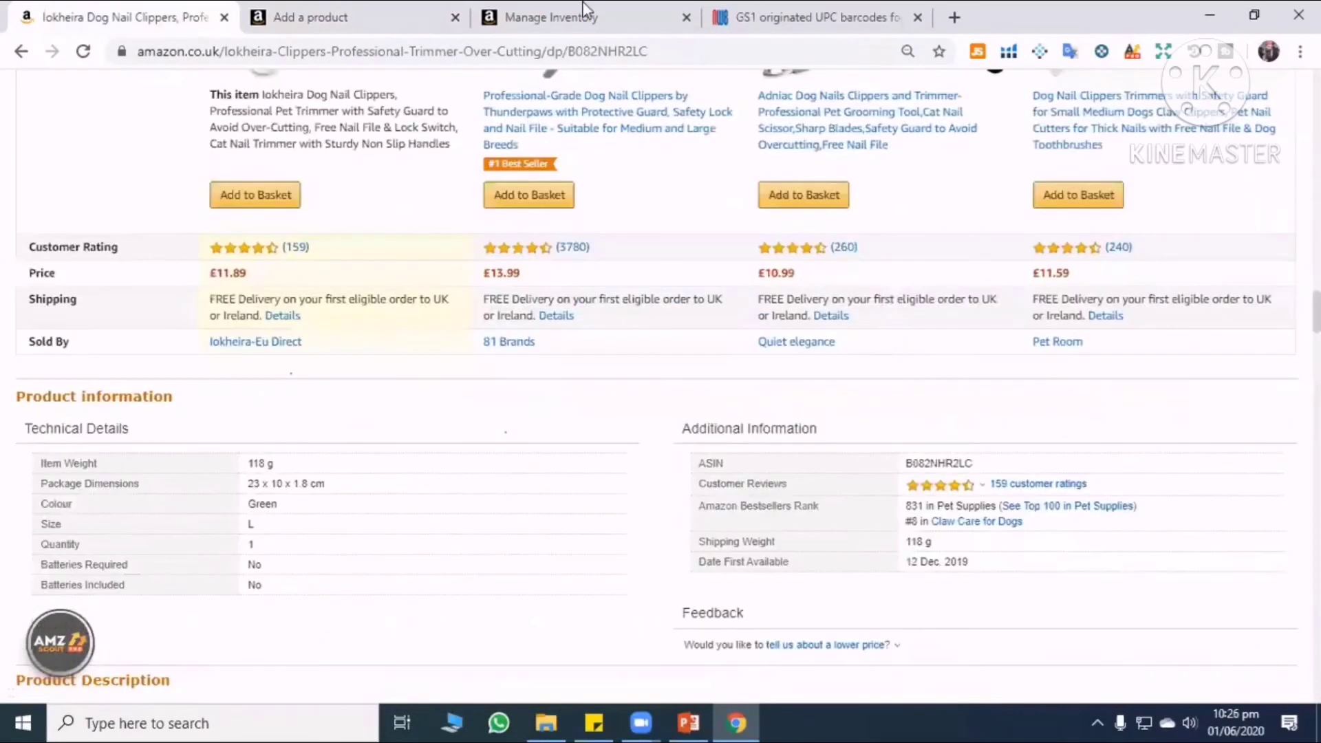
scroll(345, 436, "down", 3)
scroll(410, 448, "up", 3)
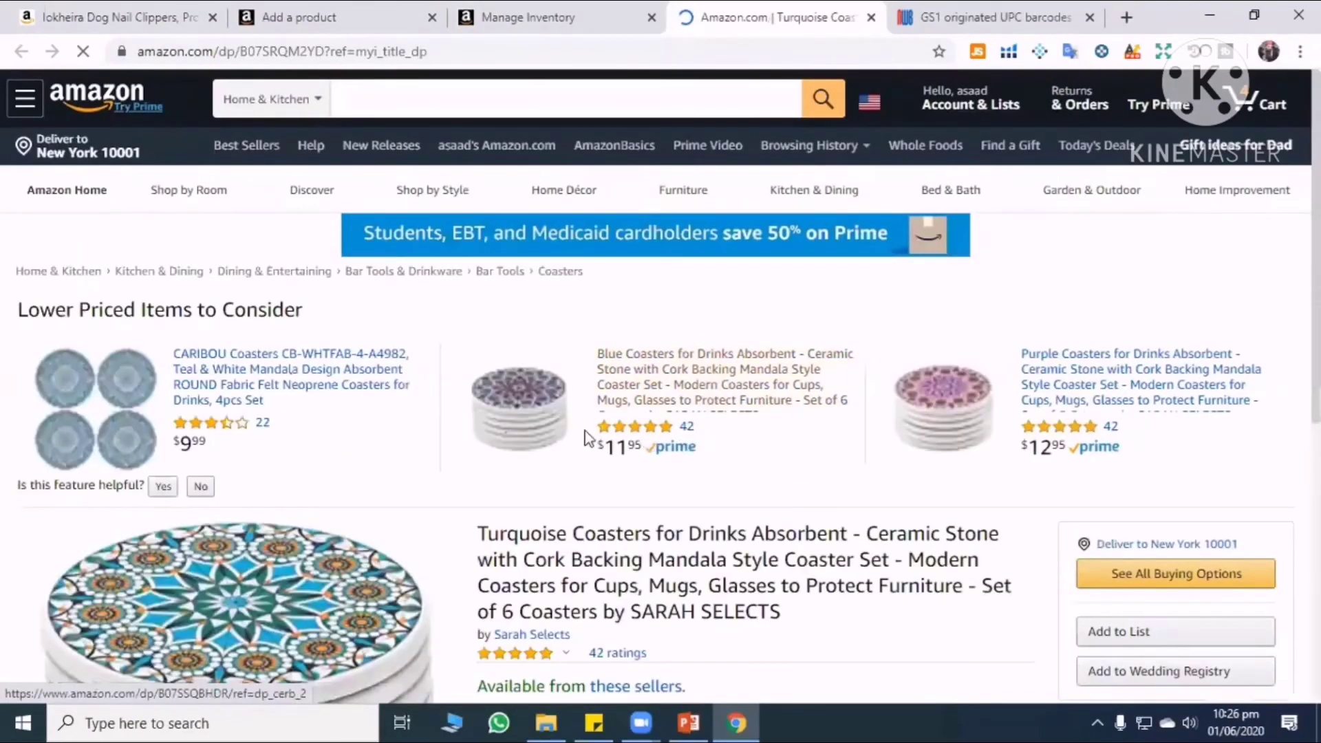
scroll(140, 587, "down", 10)
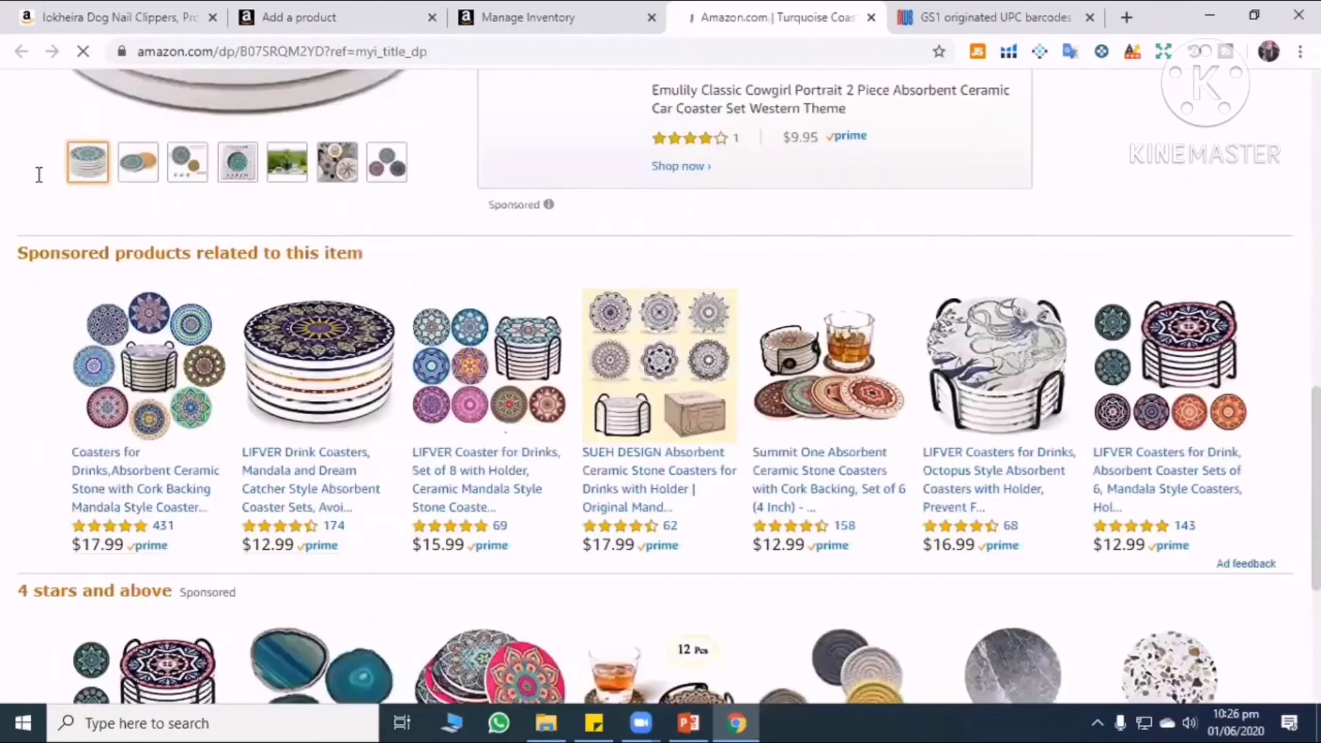
scroll(55, 208, "down", 10)
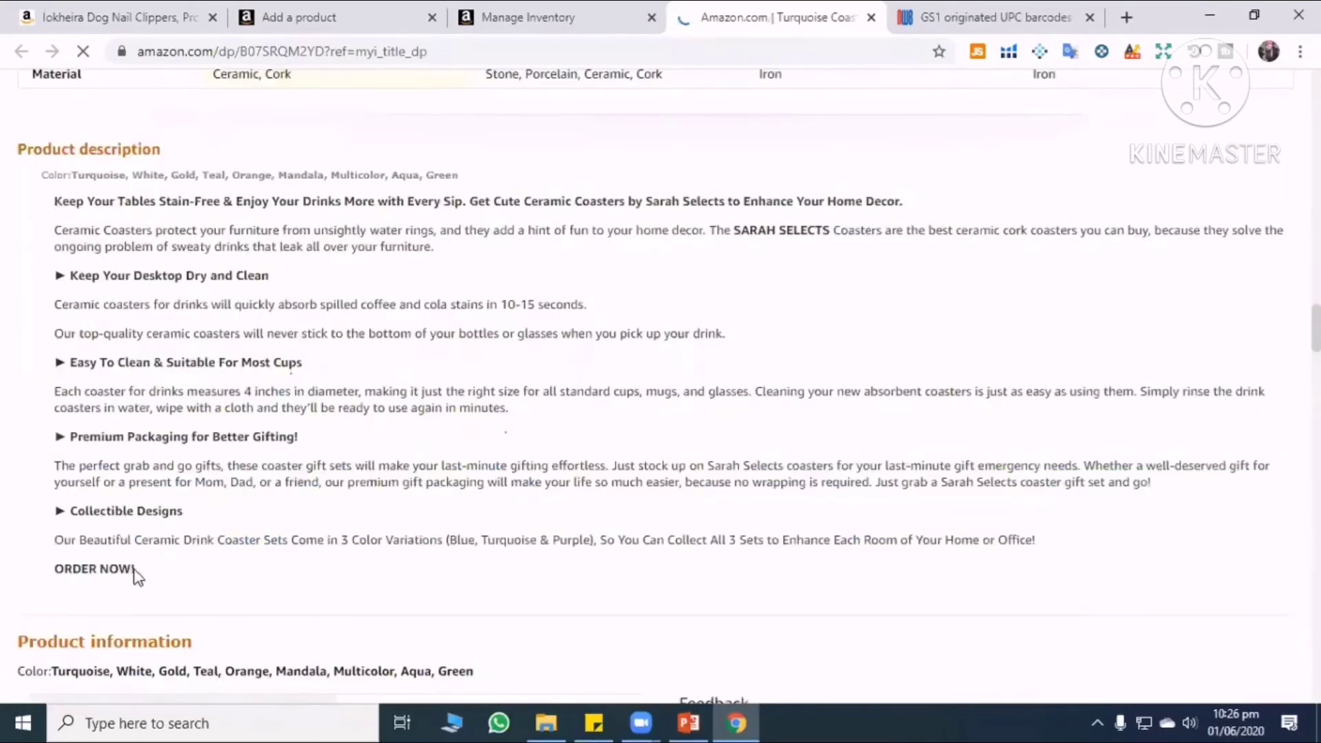
Copy the coaster listing's description into the new listing's Product Description field.
left_click_drag(116, 393, 138, 575)
right_click(128, 386)
left_click(167, 403)
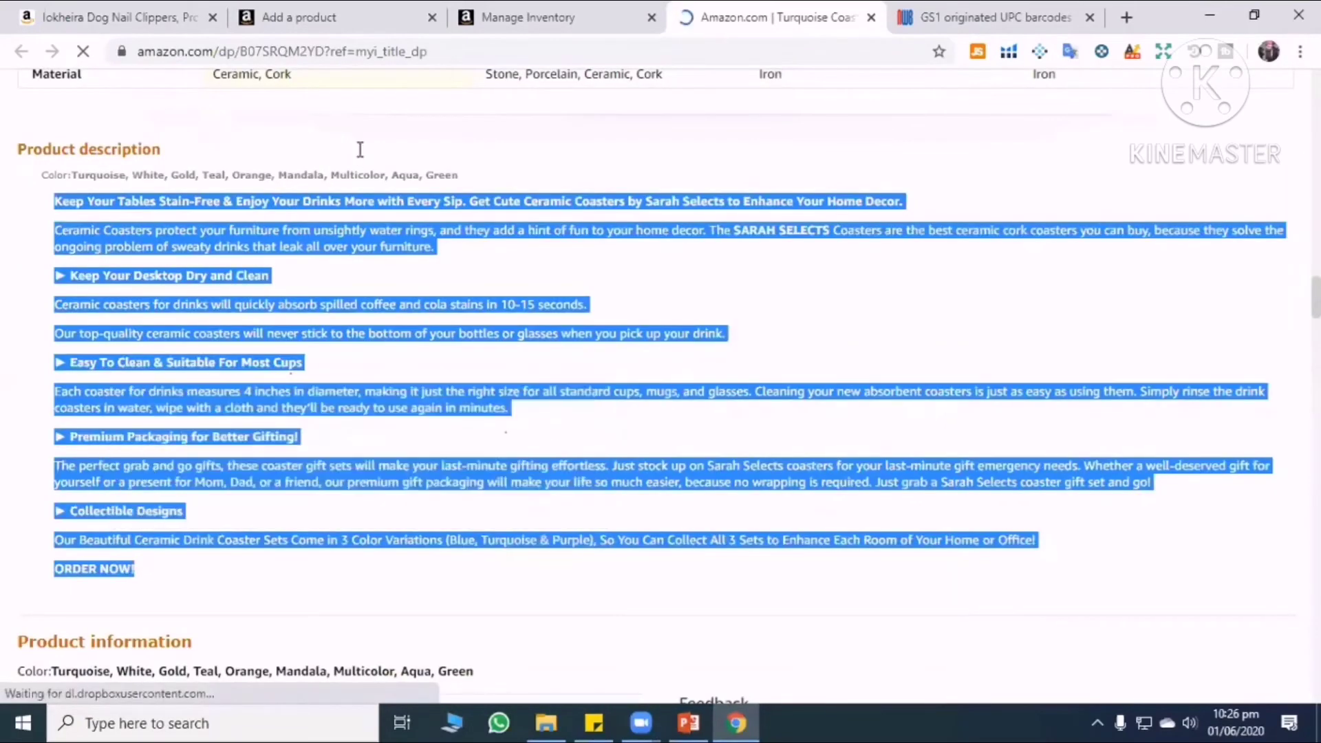
key("ctrl+2")
right_click(551, 254)
left_click(621, 403)
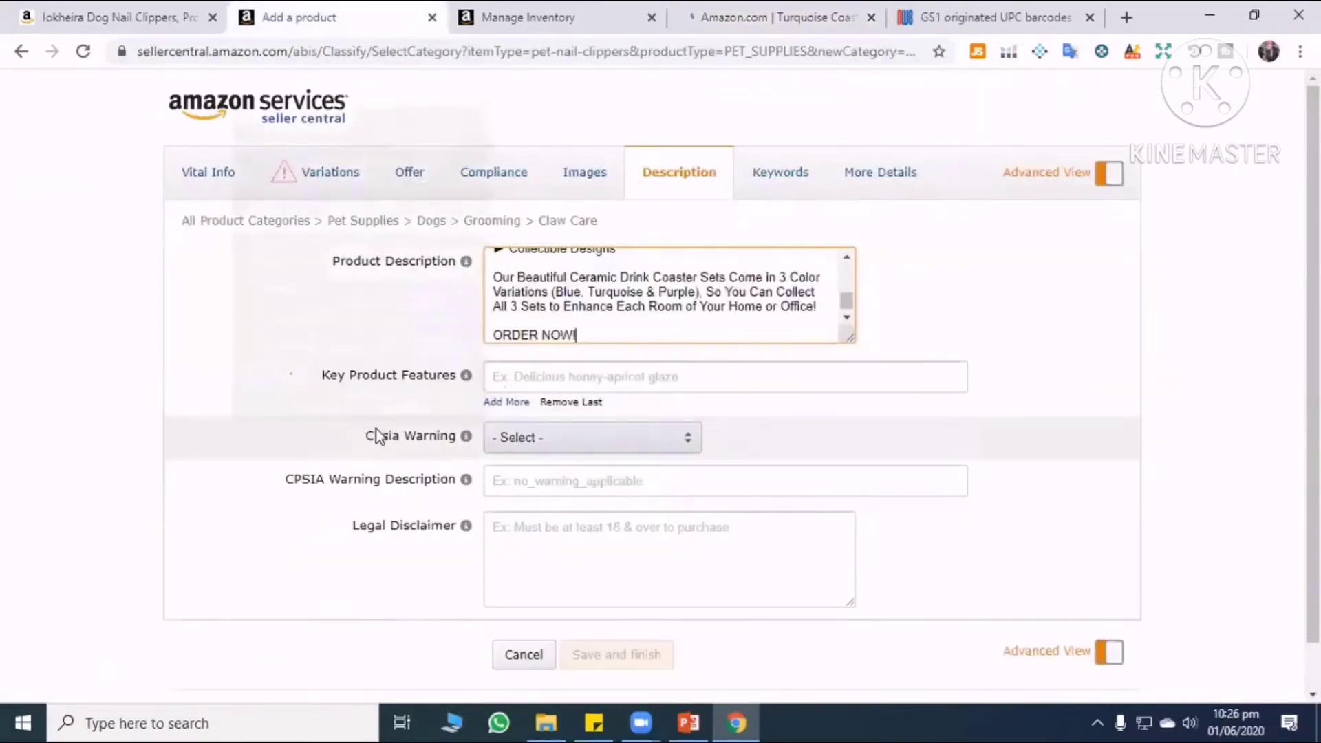
mouse_move(466, 437)
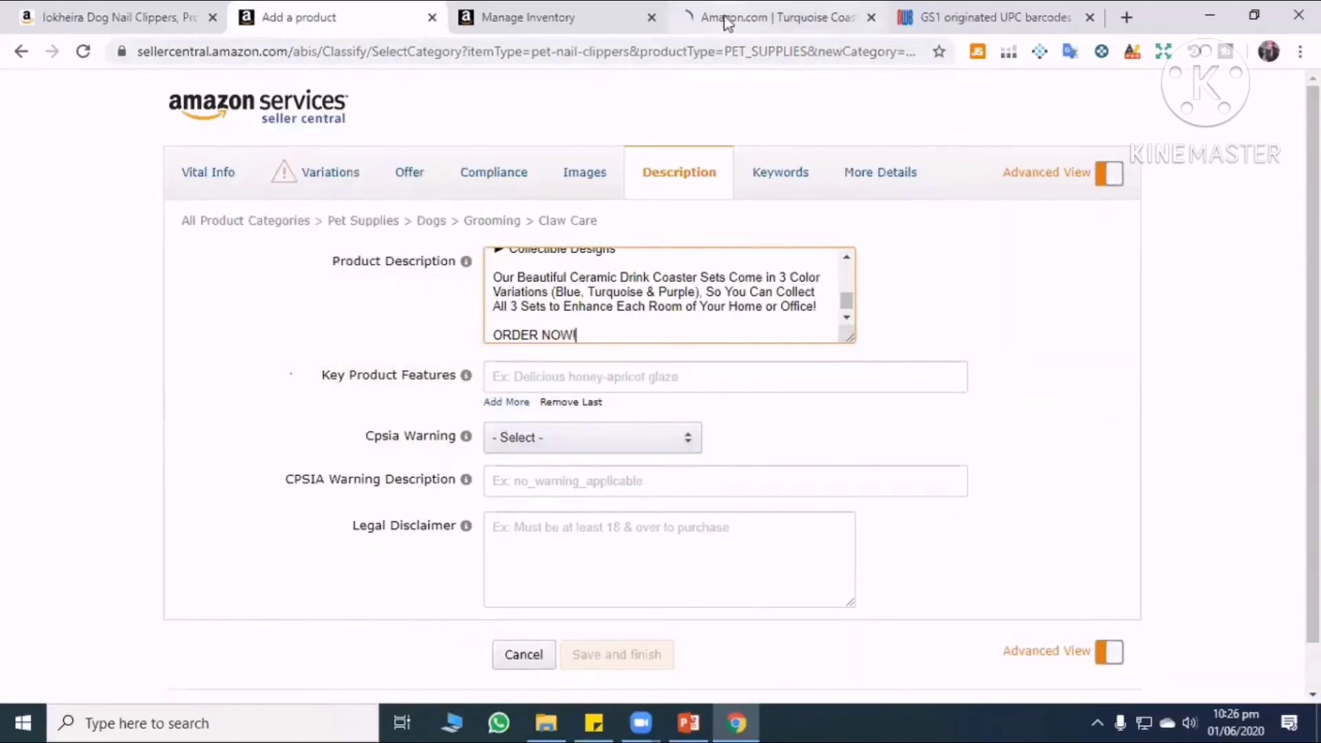
Recheck the coaster listing and Manage Inventory before returning to the product form.
key("ctrl+4")
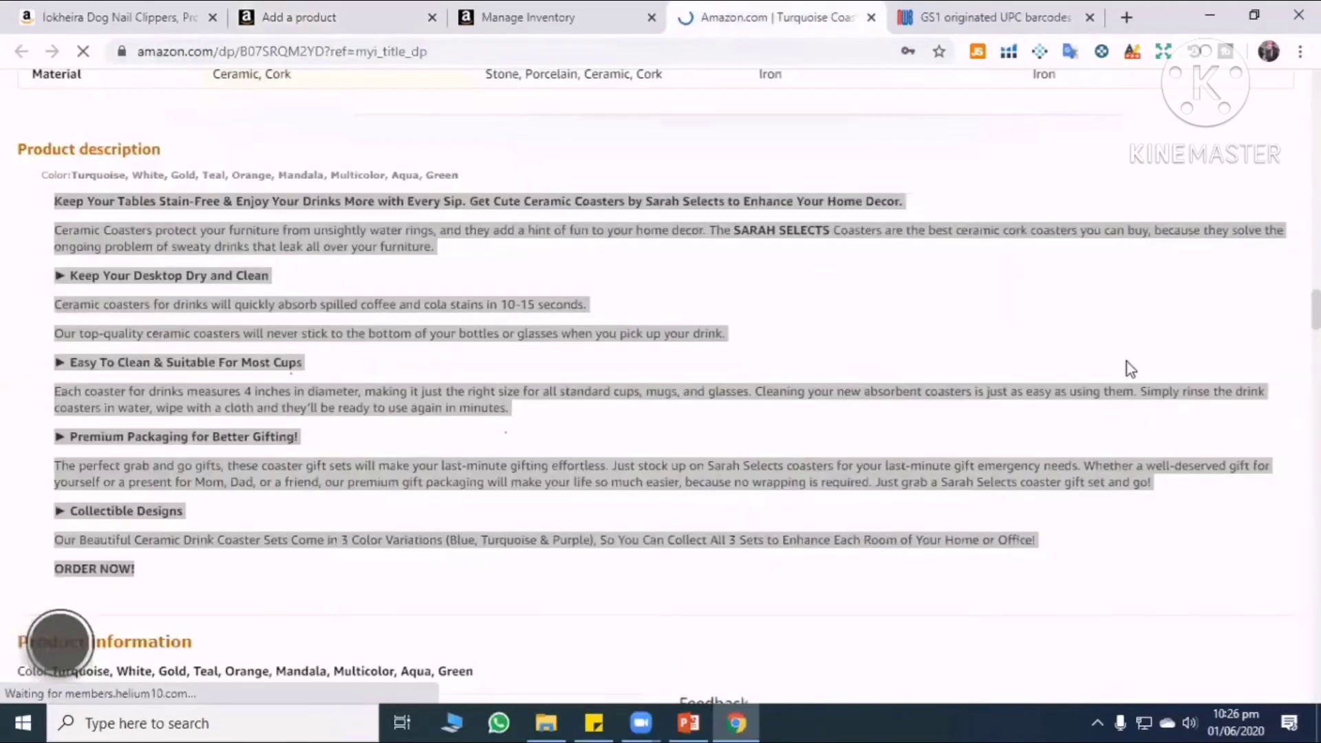
scroll(1129, 372, "up", 10)
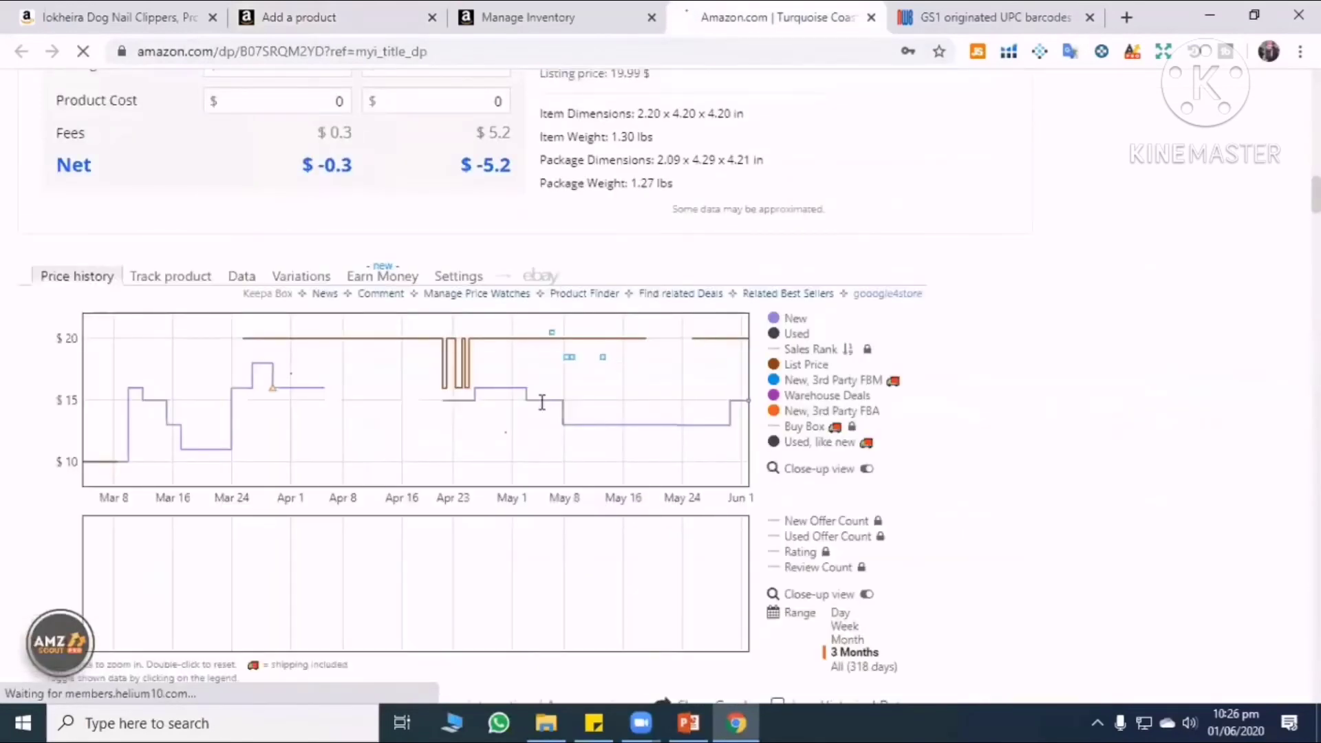
scroll(543, 427, "up", 5)
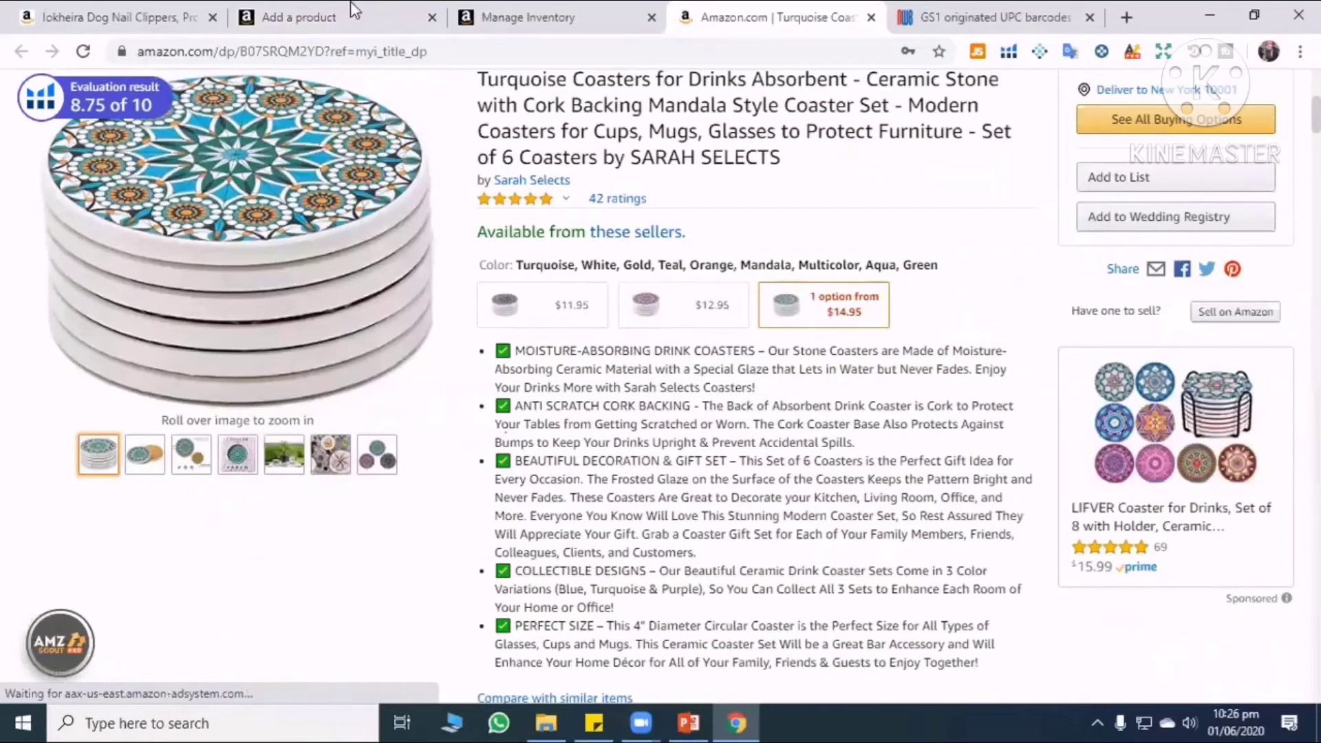
key("ctrl+shift+Tab")
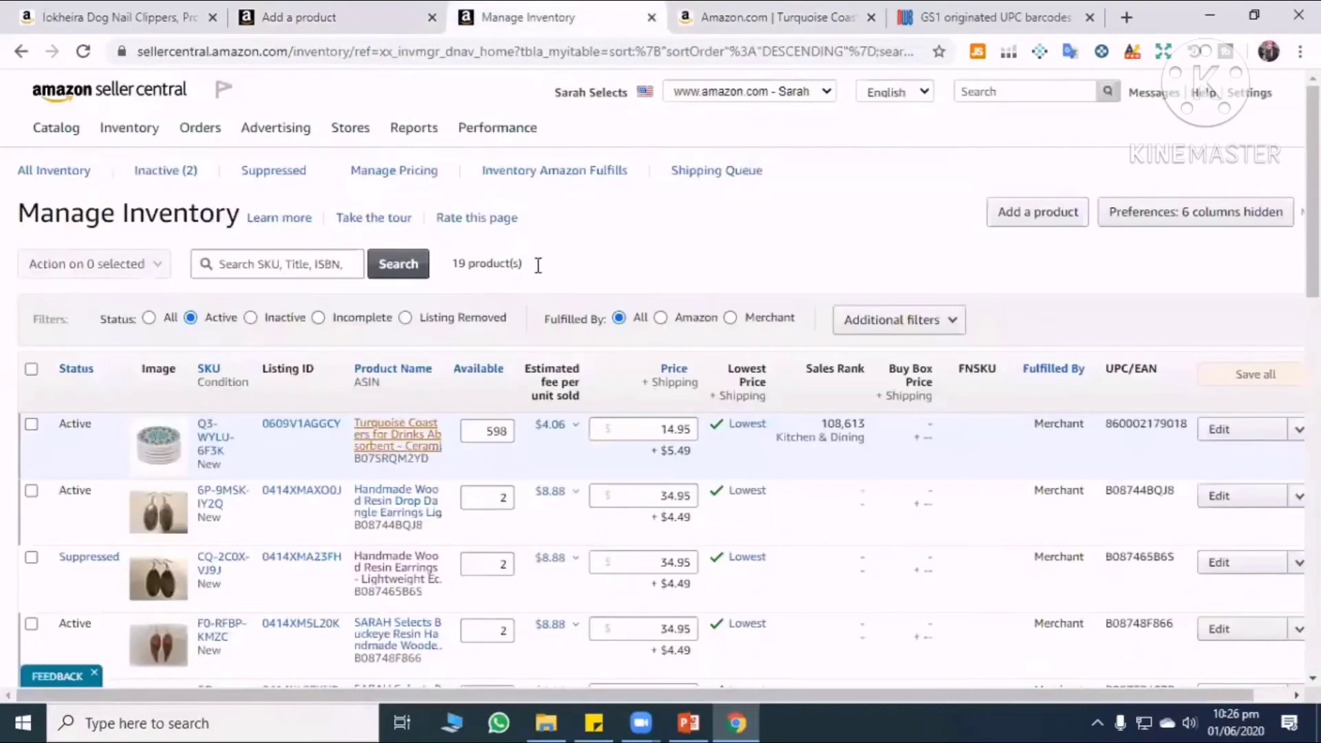
key("ctrl+shift+Tab")
Add three more Key Product Features lines and copy the coaster's first bullet point.
left_click(506, 402)
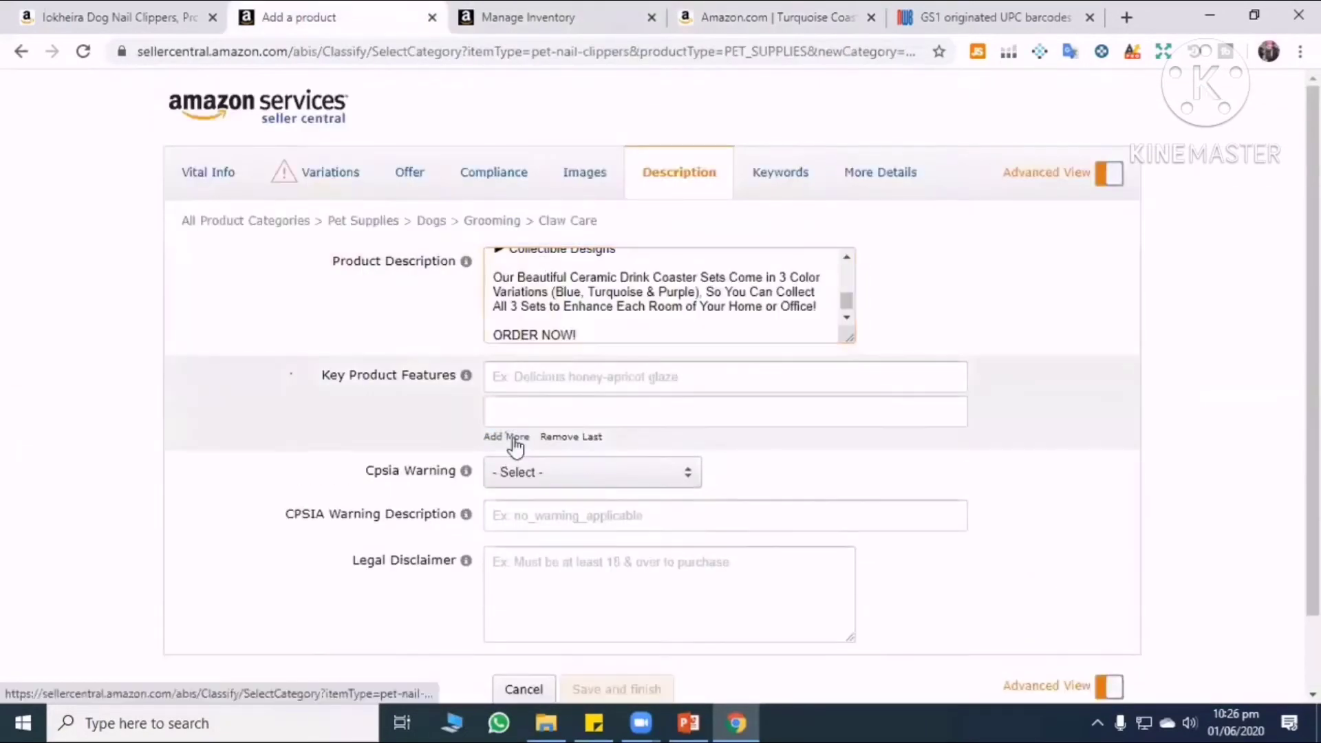
left_click(512, 437)
left_click(521, 472)
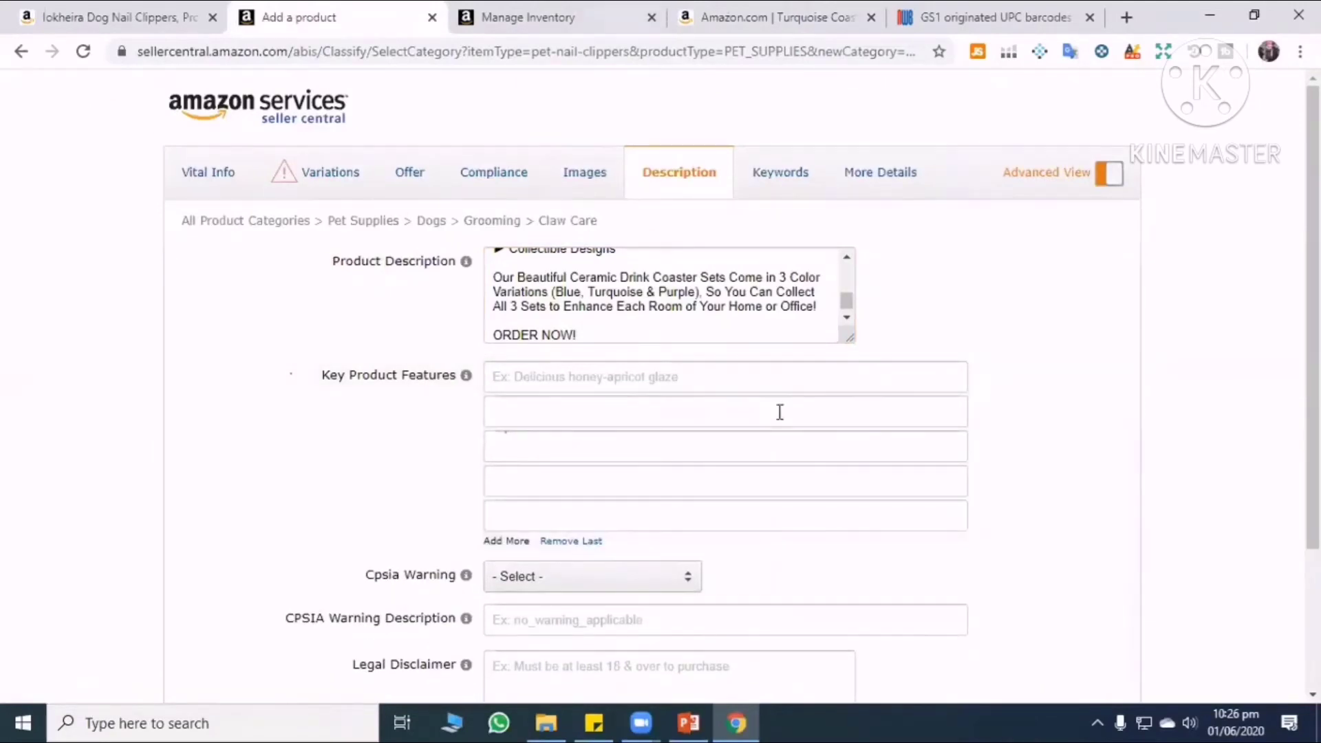
key("ctrl+4")
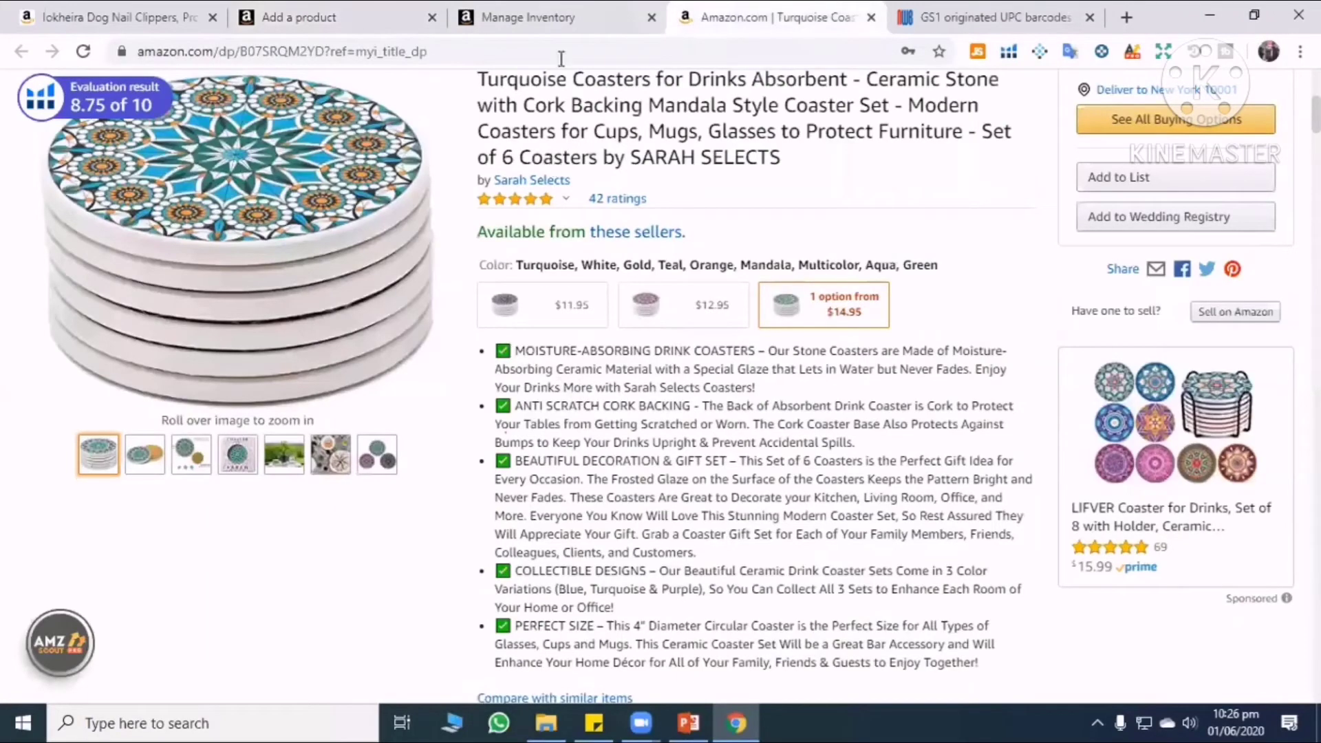
triple_click(578, 385)
key("ctrl+shift+Tab")
key("ctrl+shift+Tab")
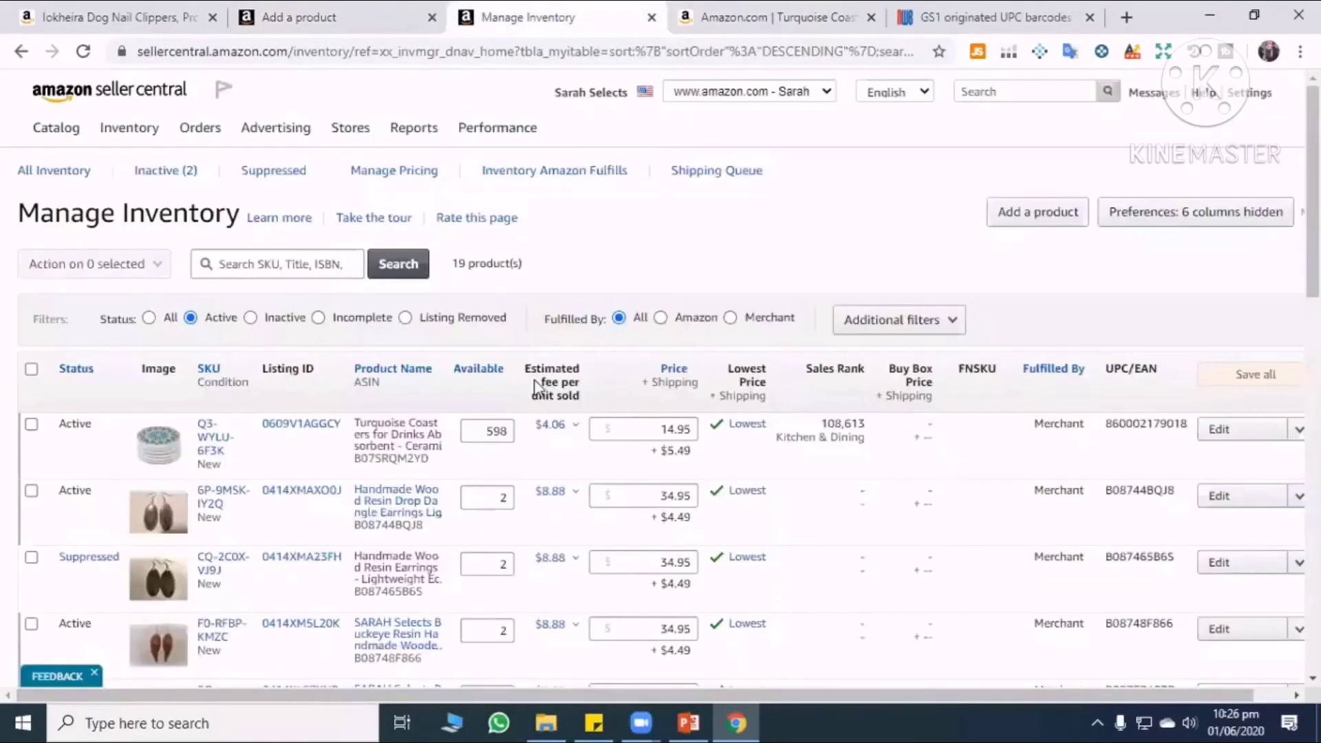
Paste the MOISTURE-ABSORBING DRINK COASTERS bullet into all five Key Product Features lines.
right_click(537, 383)
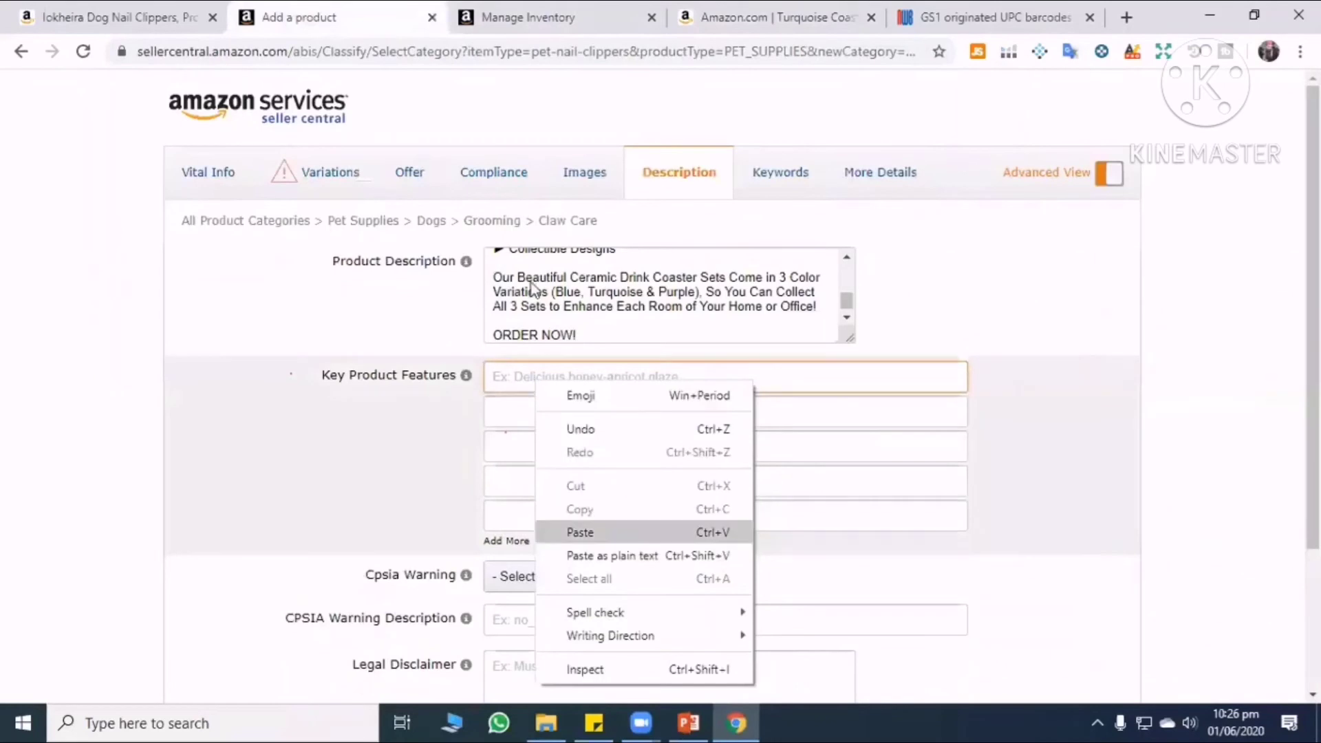
left_click(580, 532)
right_click(554, 416)
left_click(580, 257)
right_click(554, 446)
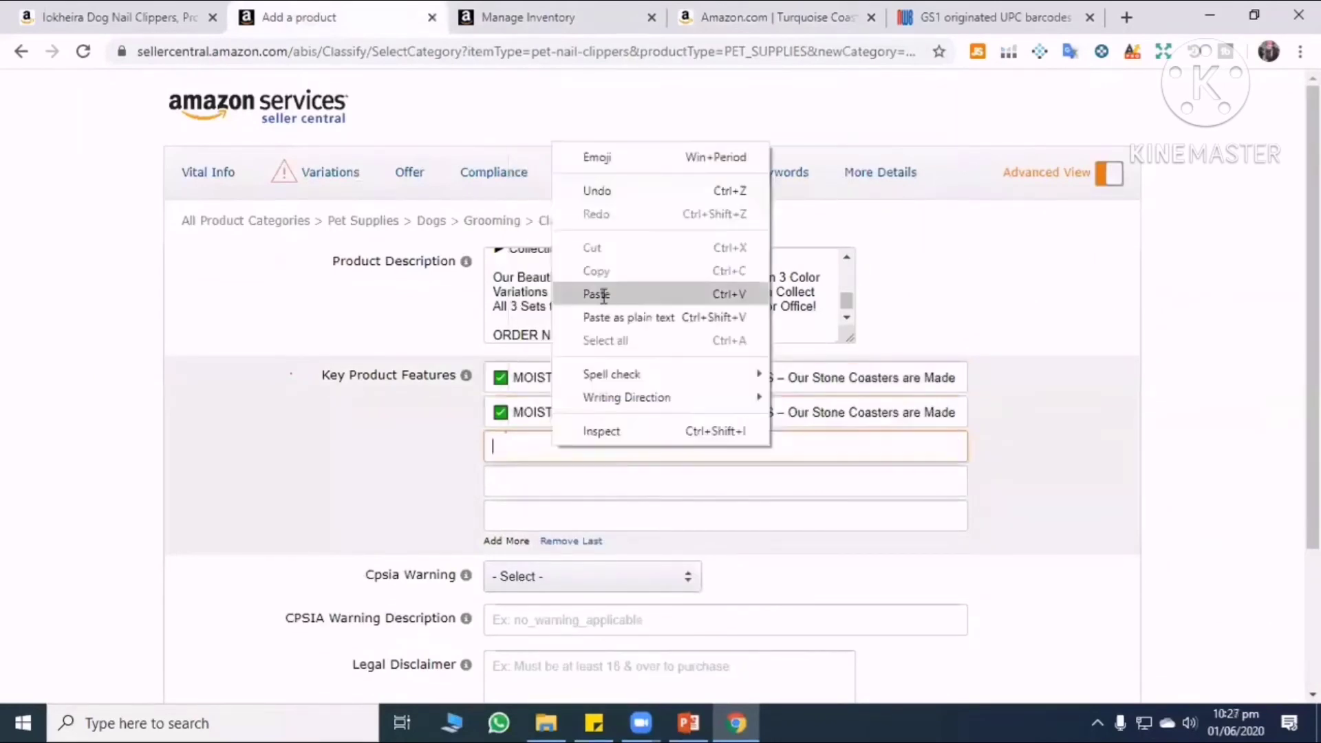
left_click(584, 294)
right_click(546, 478)
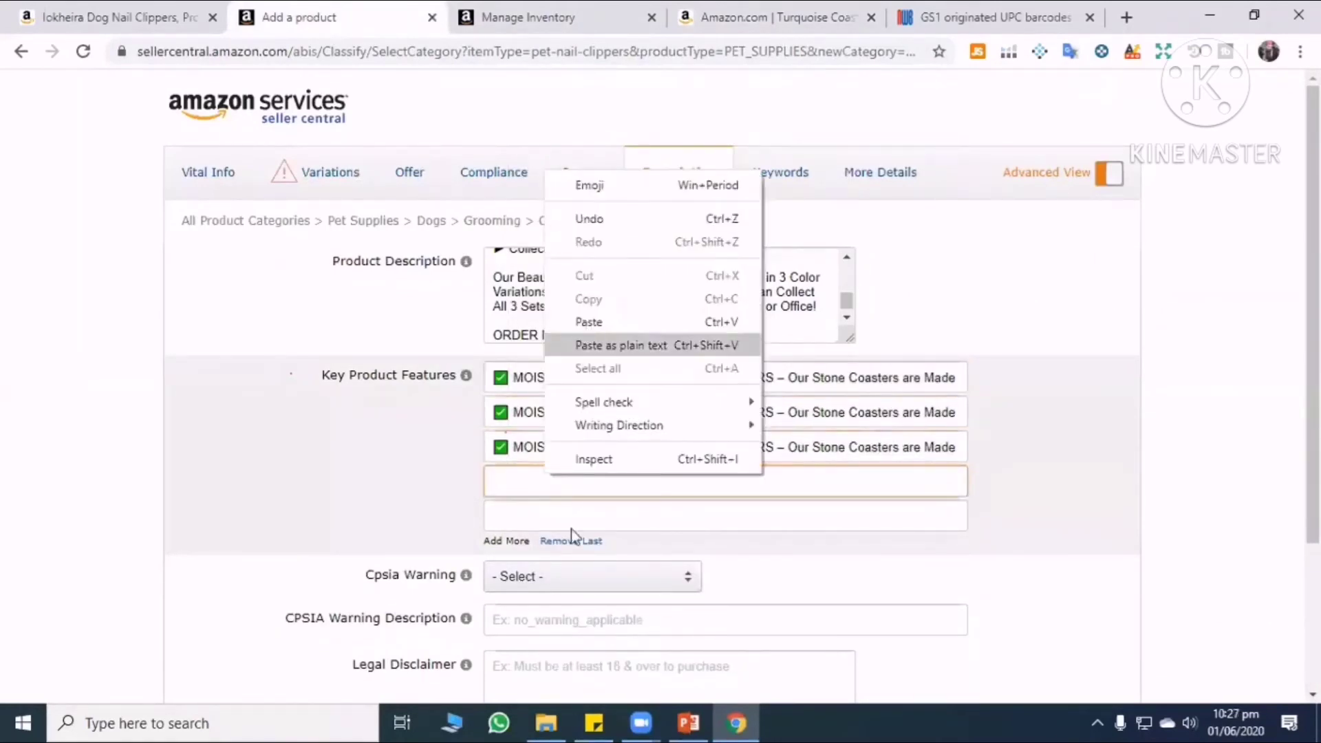
left_click(589, 322)
right_click(590, 508)
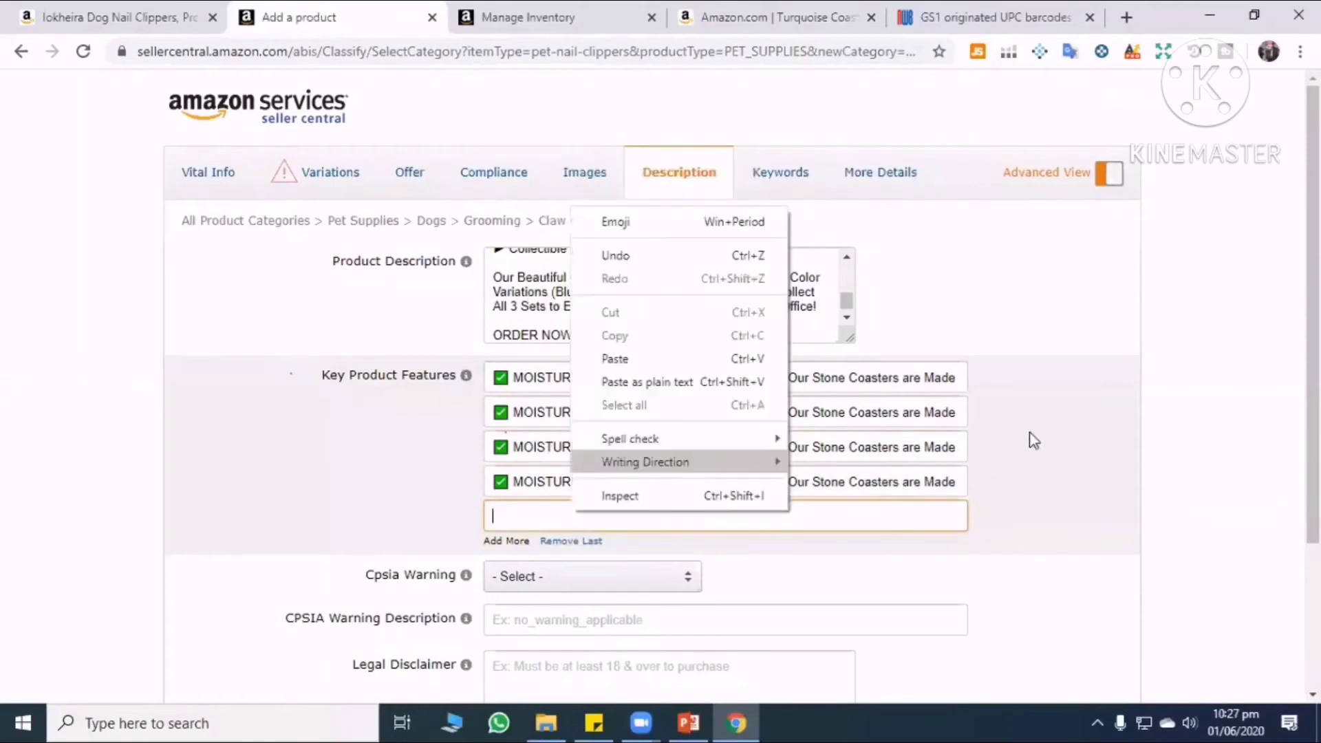
left_click(605, 357)
Advance the product form to the Keywords section.
scroll(800, 449, "down", 1)
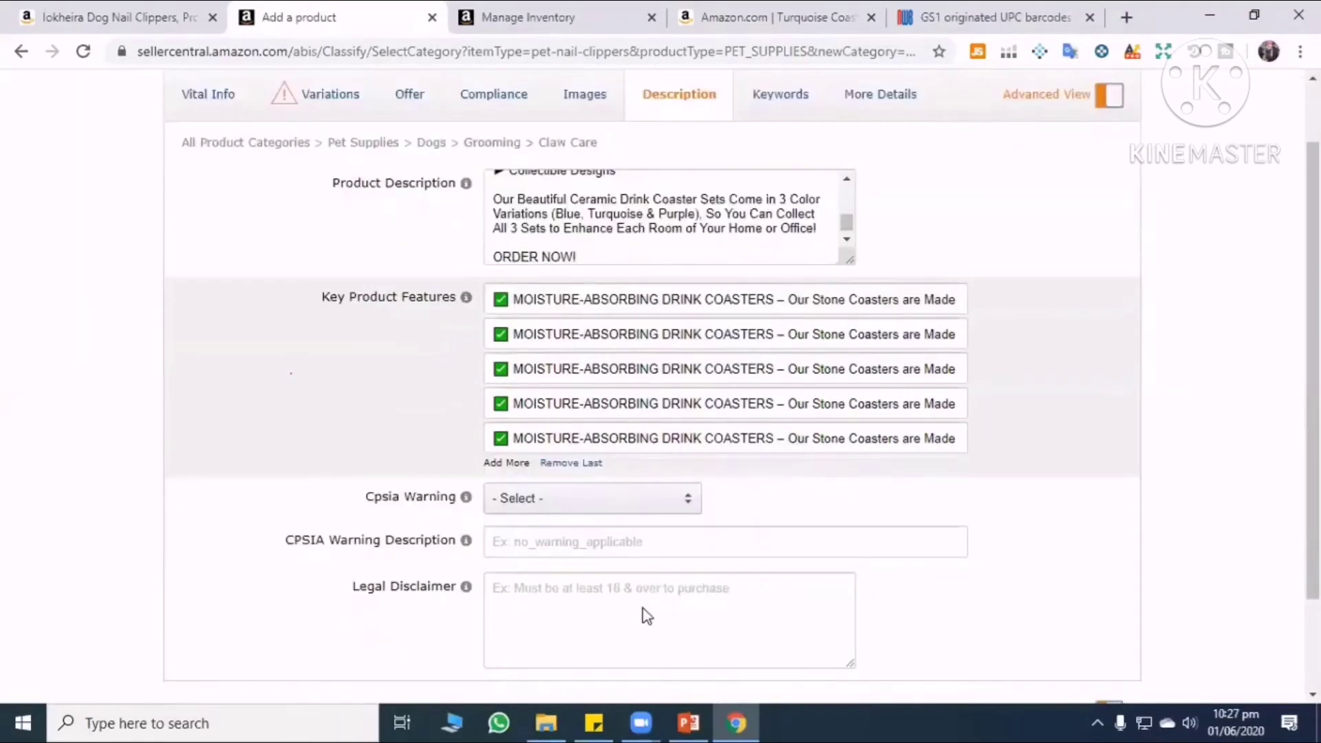
scroll(647, 616, "down", 2)
left_click(634, 604)
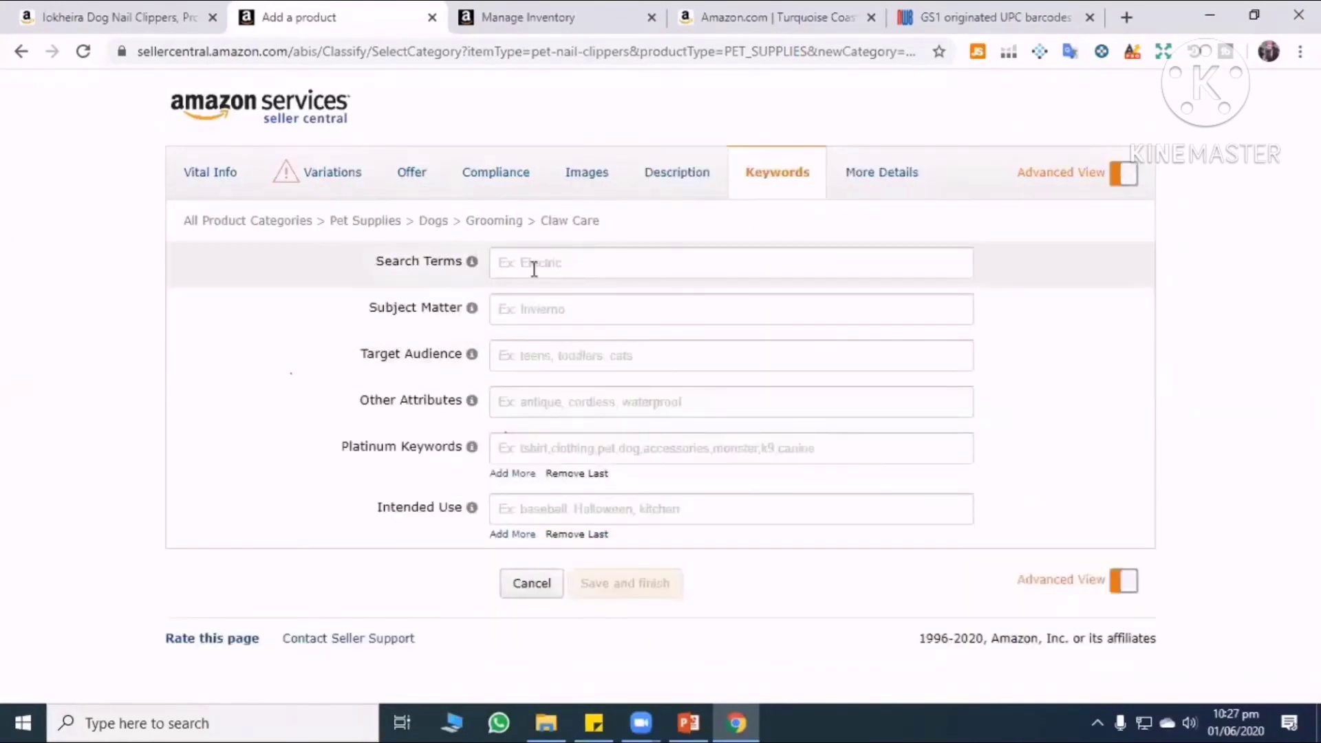
Set Target Audience to dogs after comparing the coaster and nail clipper pages.
left_click(543, 353)
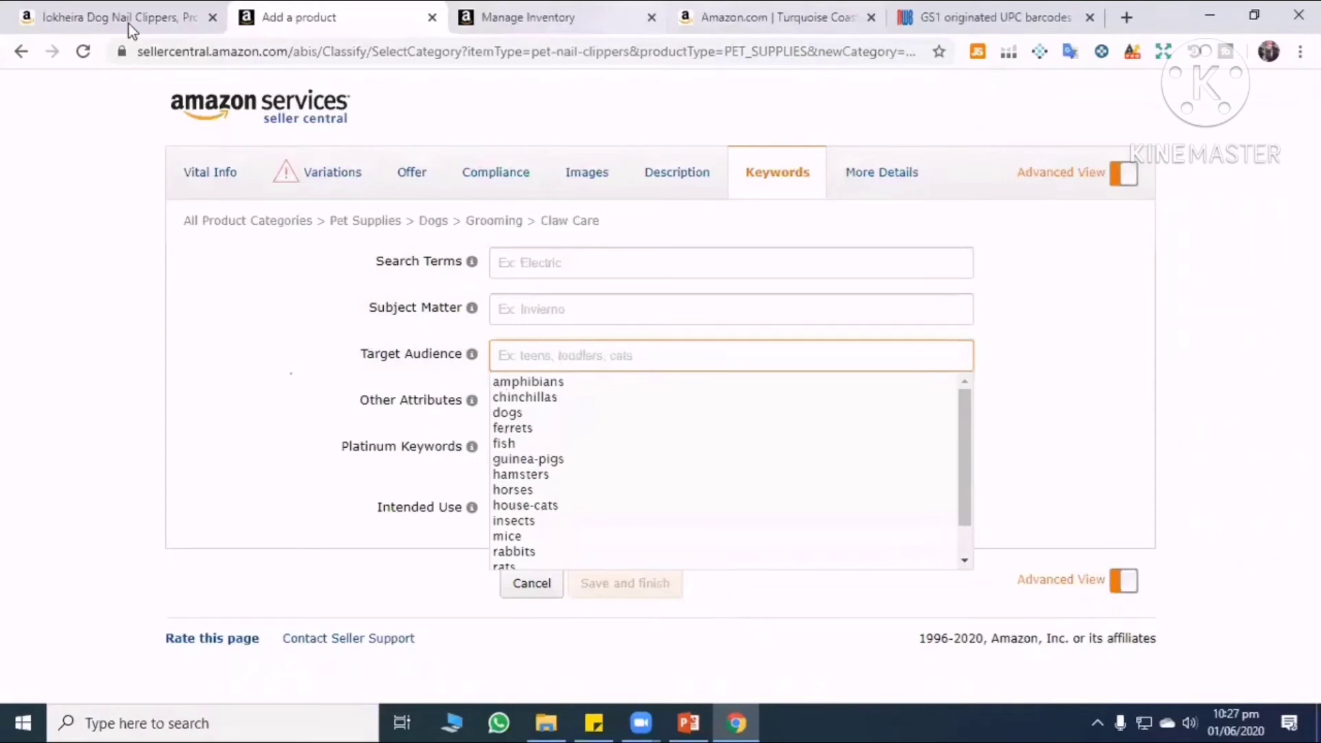
key("ctrl+4")
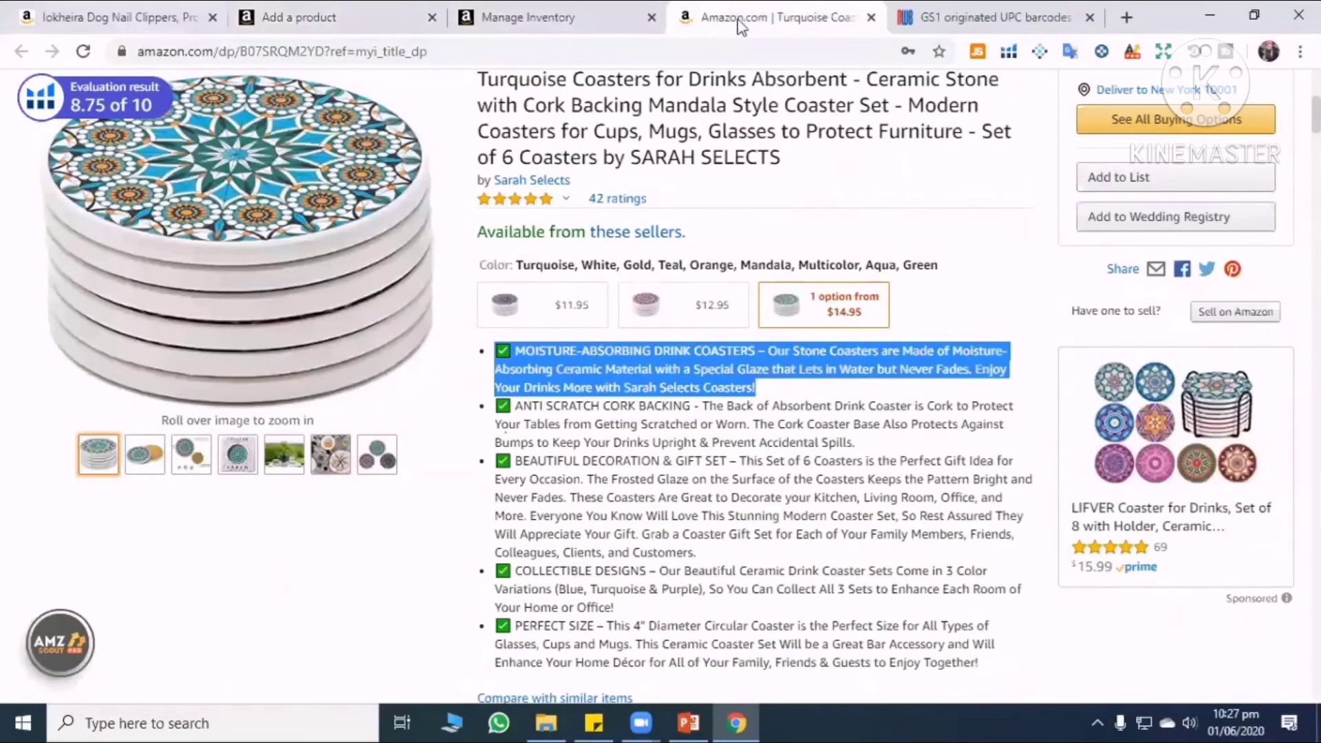
key("ctrl+1")
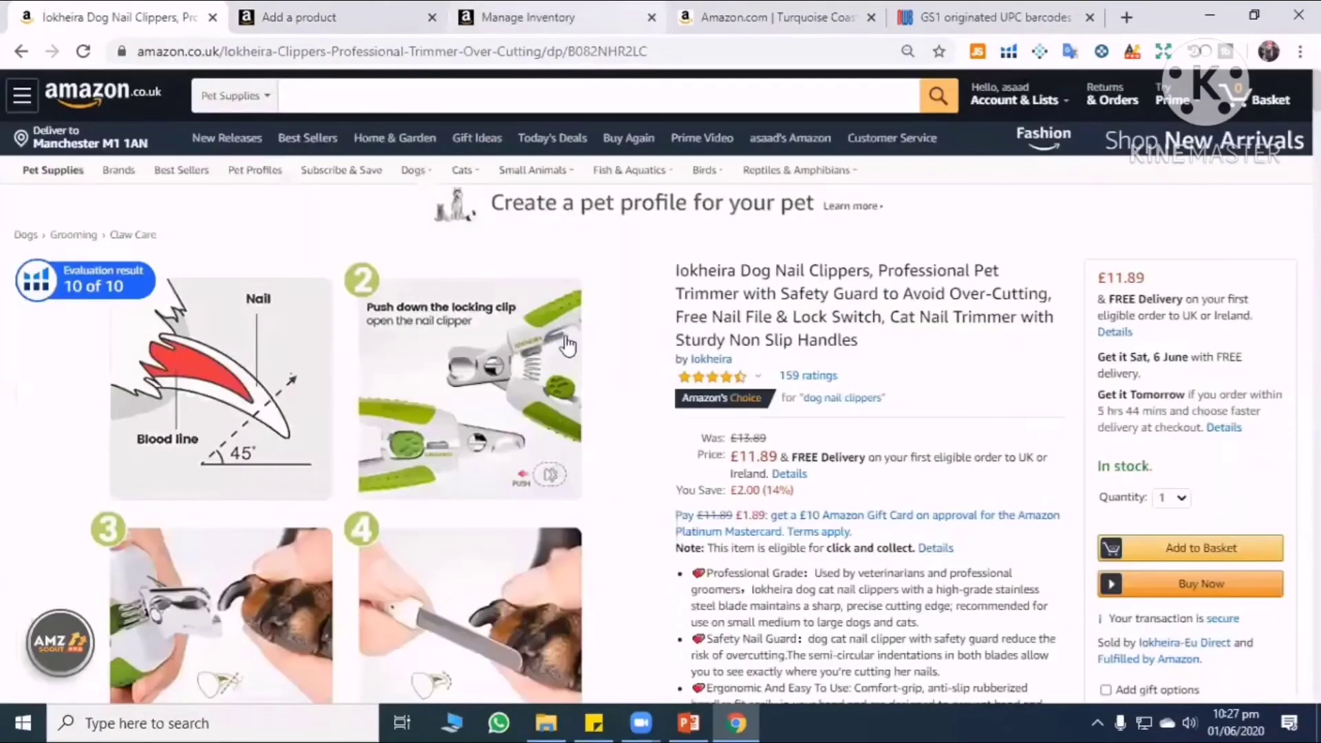
key("ctrl+3")
key("ctrl+2")
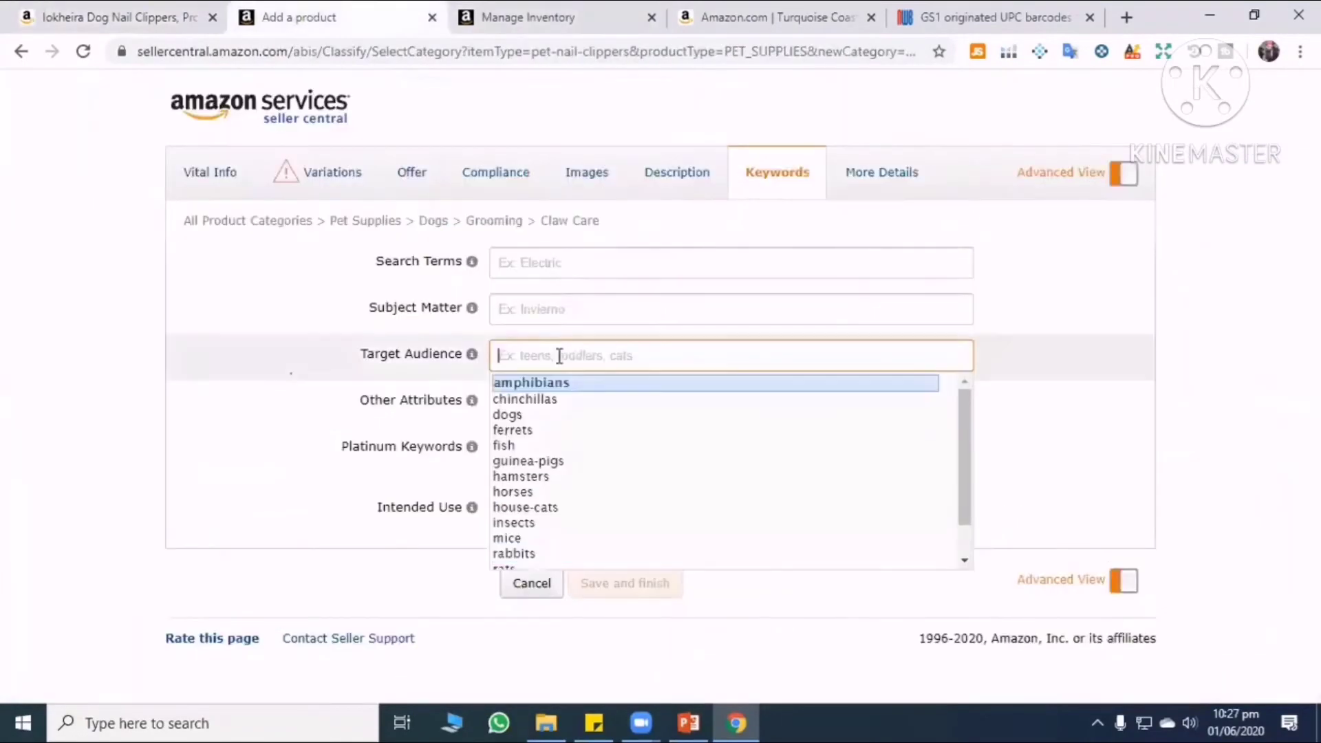
left_click(529, 412)
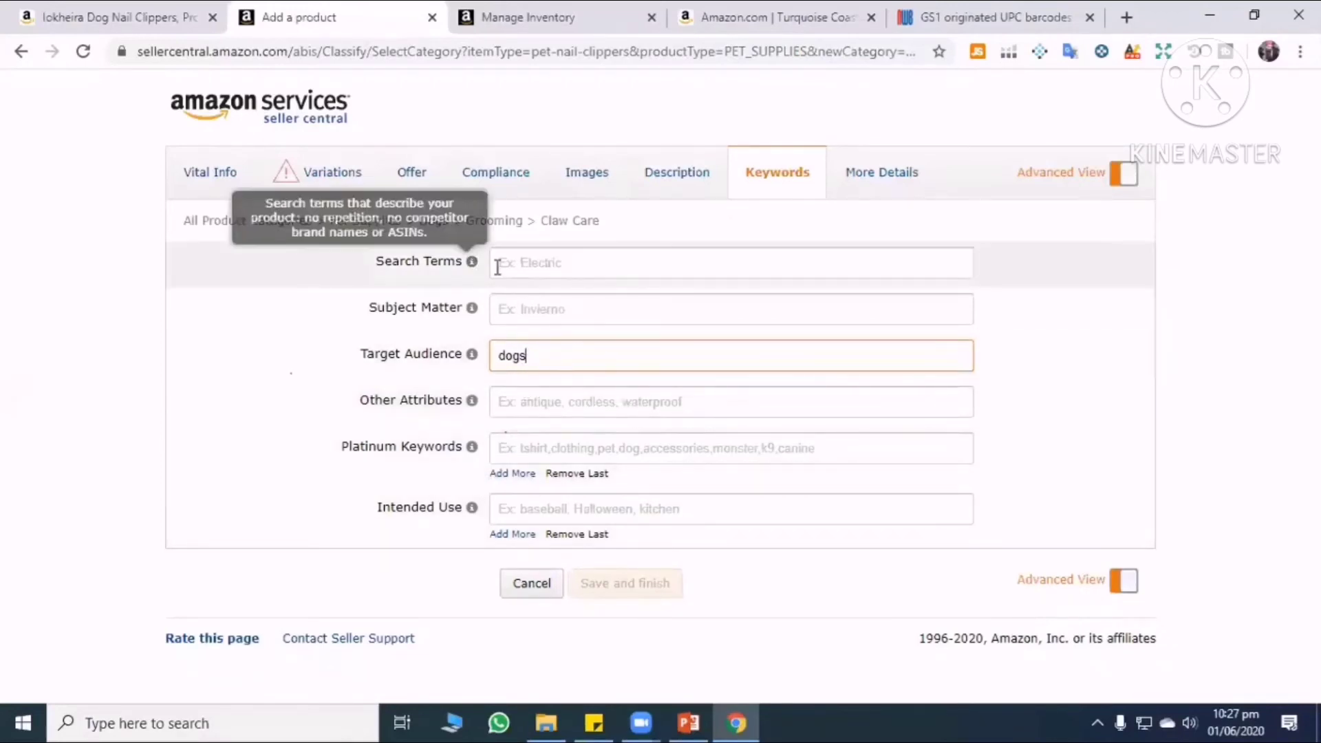
Check the 'Dog Nail Clippers' title wording for search terms, then go to Vital Info.
left_click(525, 269)
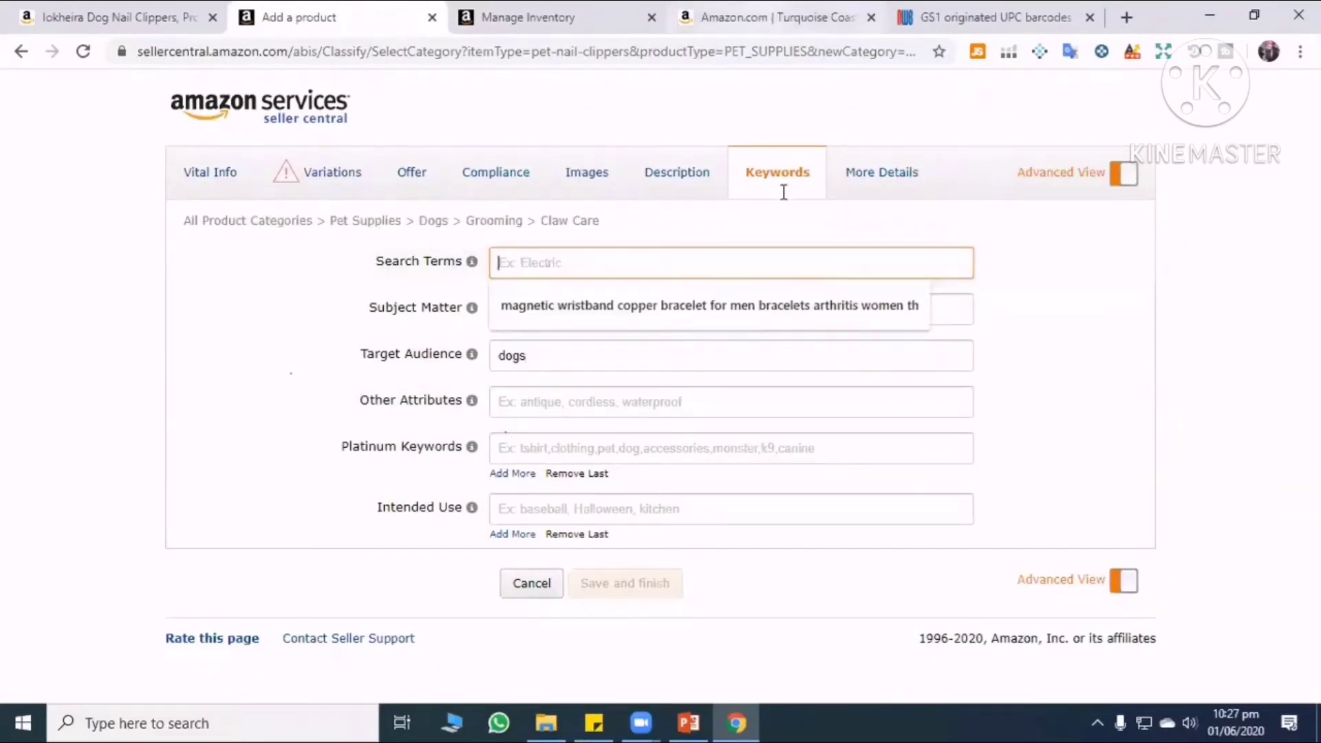
left_click(771, 17)
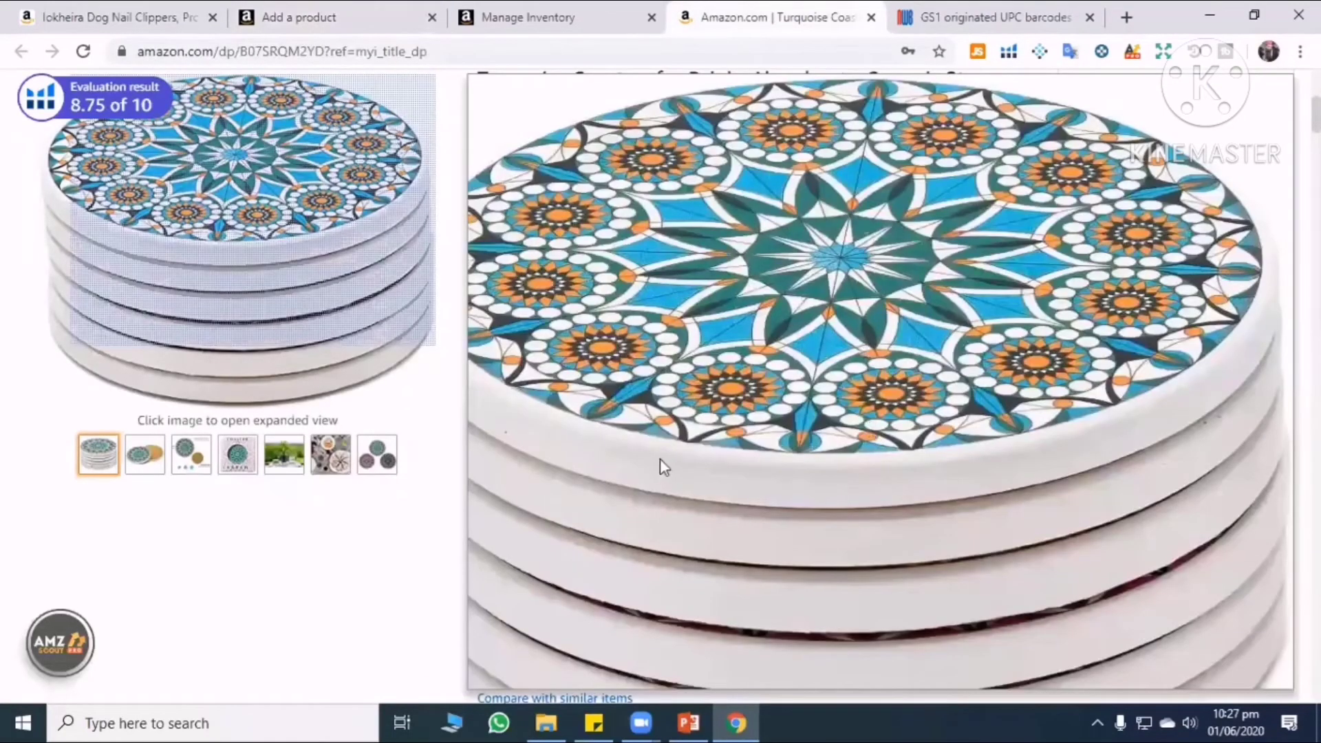
key("ctrl+1")
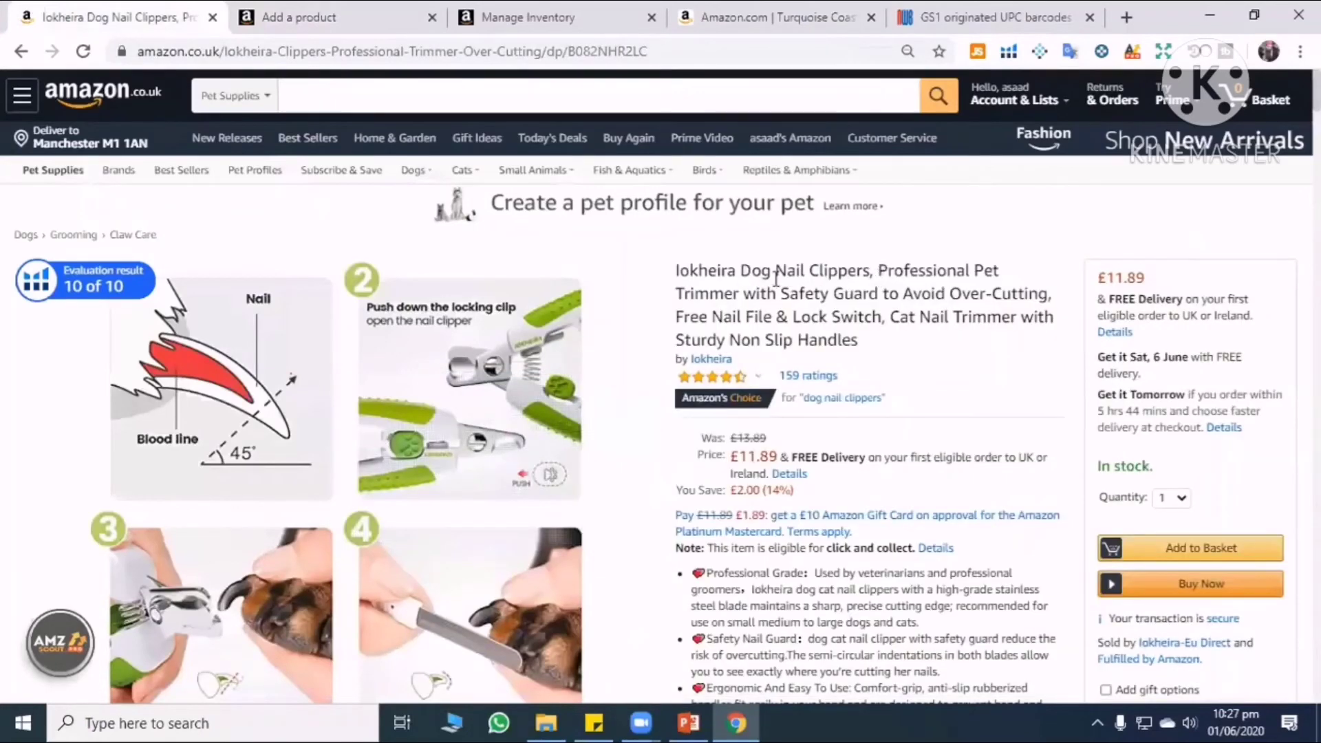
left_click_drag(776, 277, 813, 270)
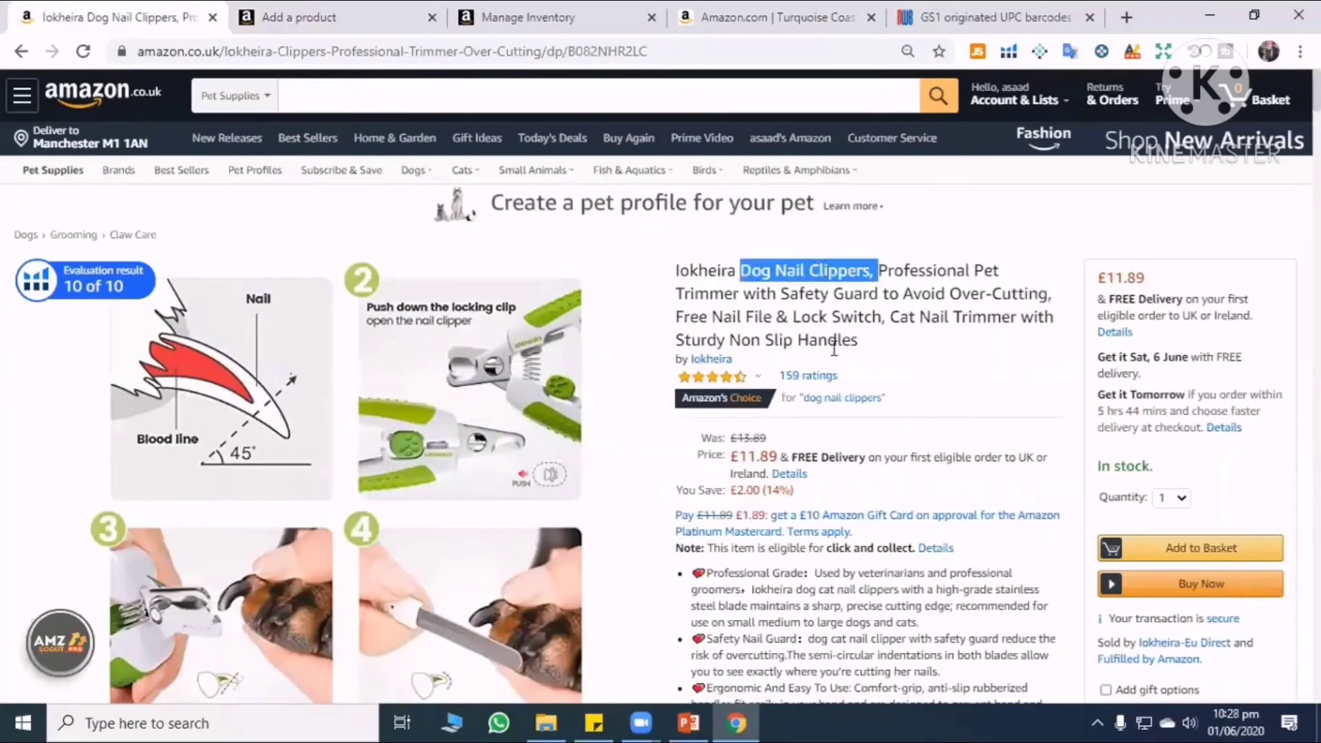
left_click(337, 29)
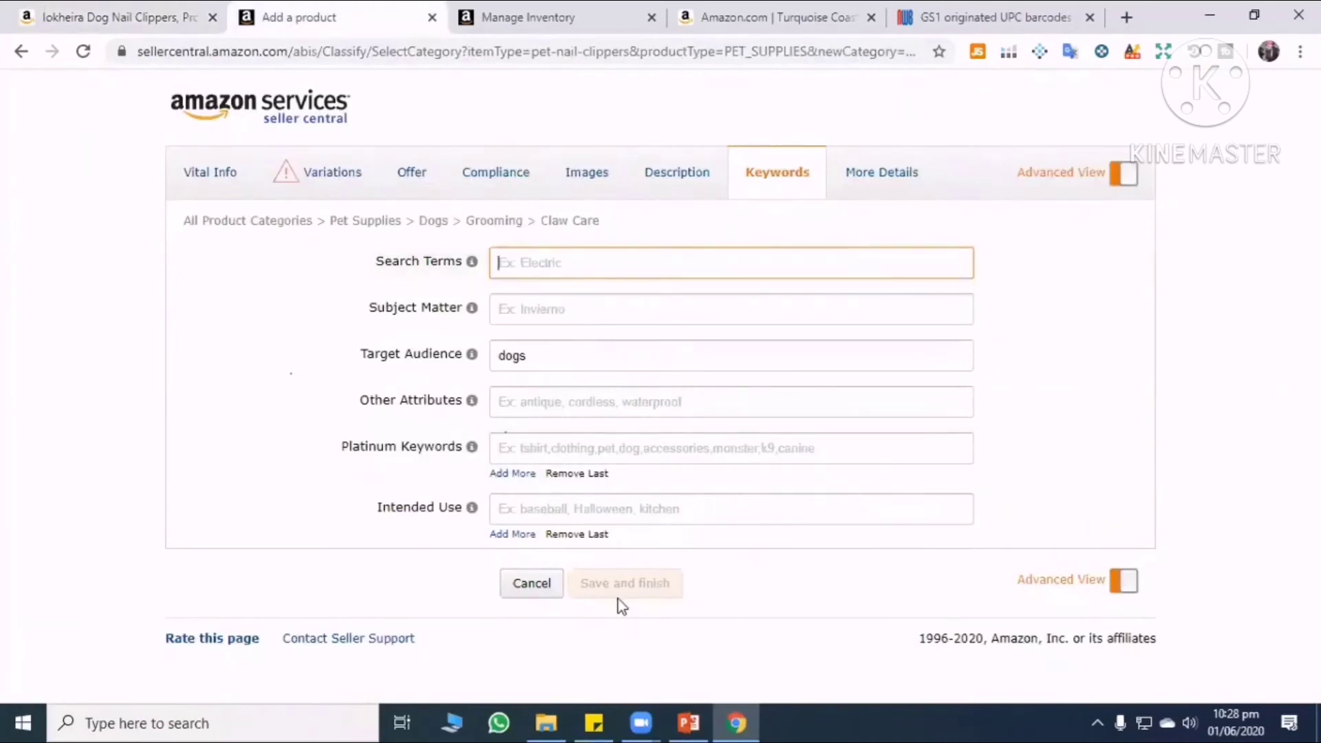
left_click(236, 188)
Open Manage Inventory from the Seller Central home page to list all eight products.
left_click(530, 17)
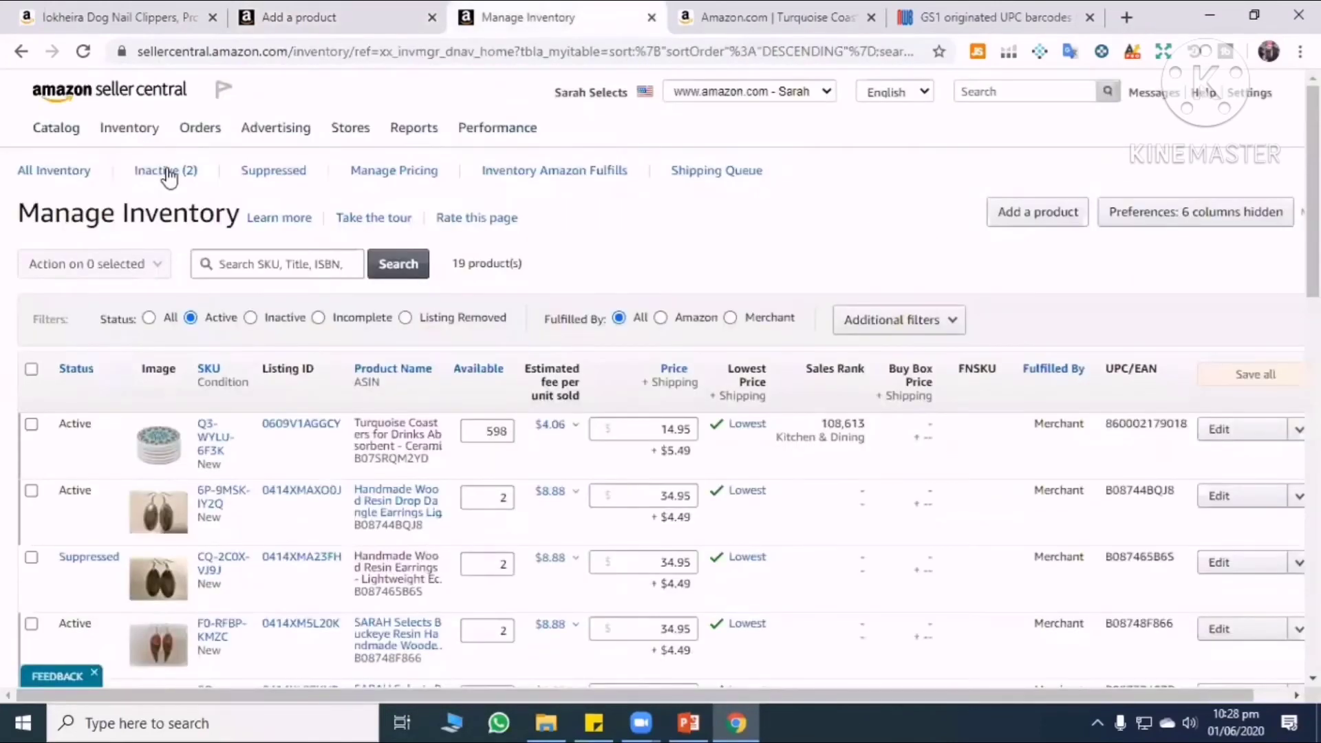
left_click(130, 128)
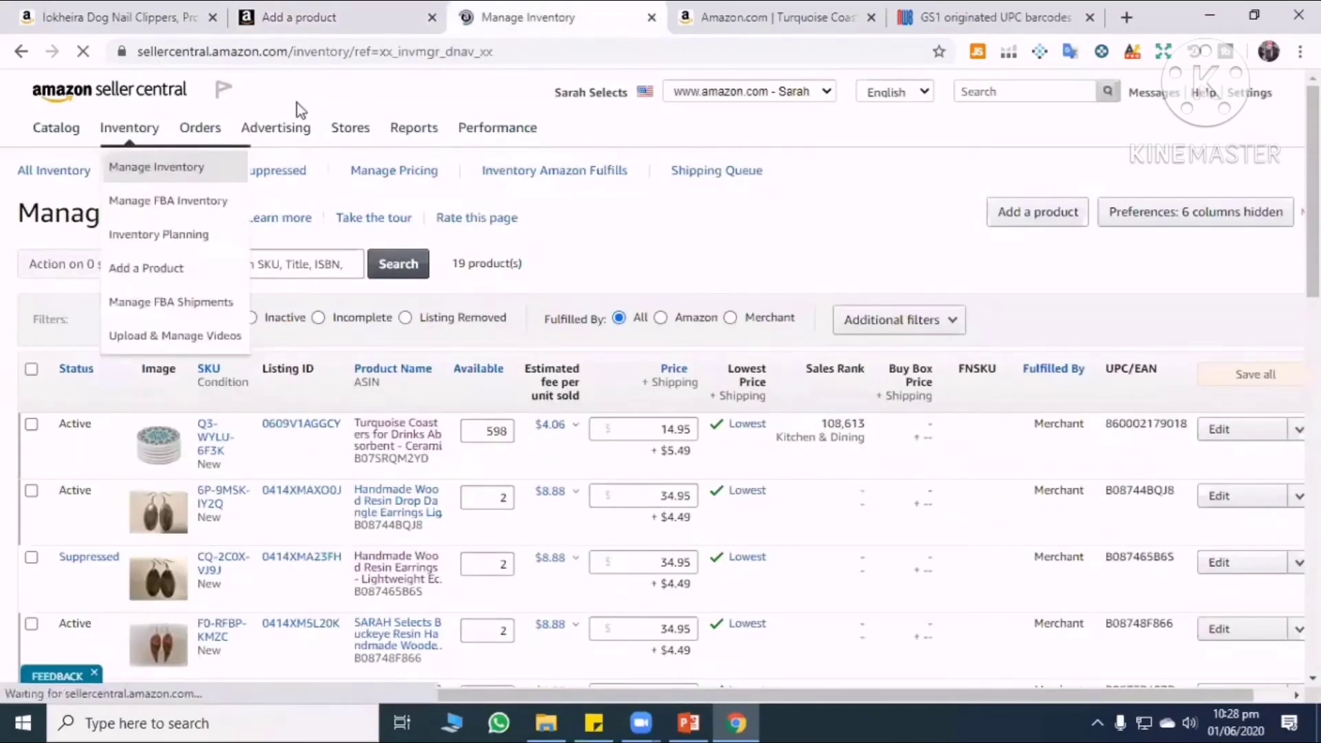
left_click(127, 97)
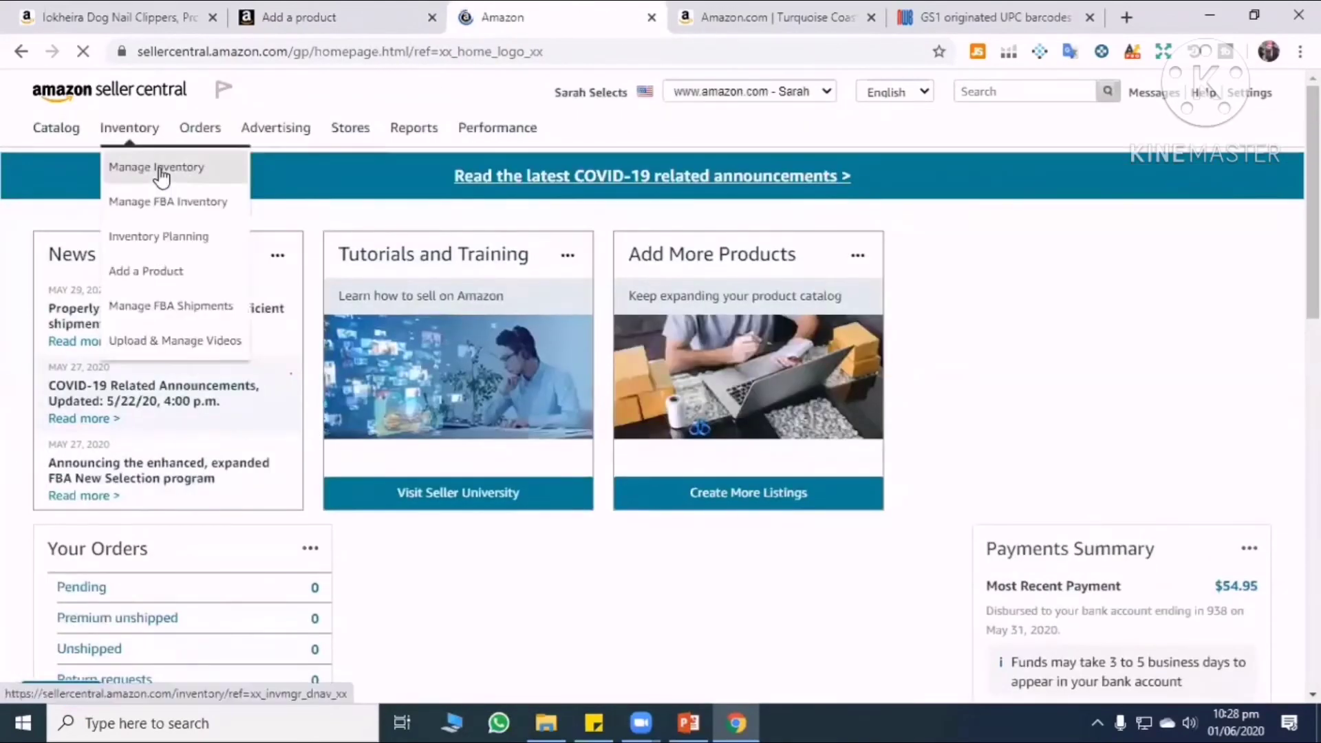
left_click(180, 169)
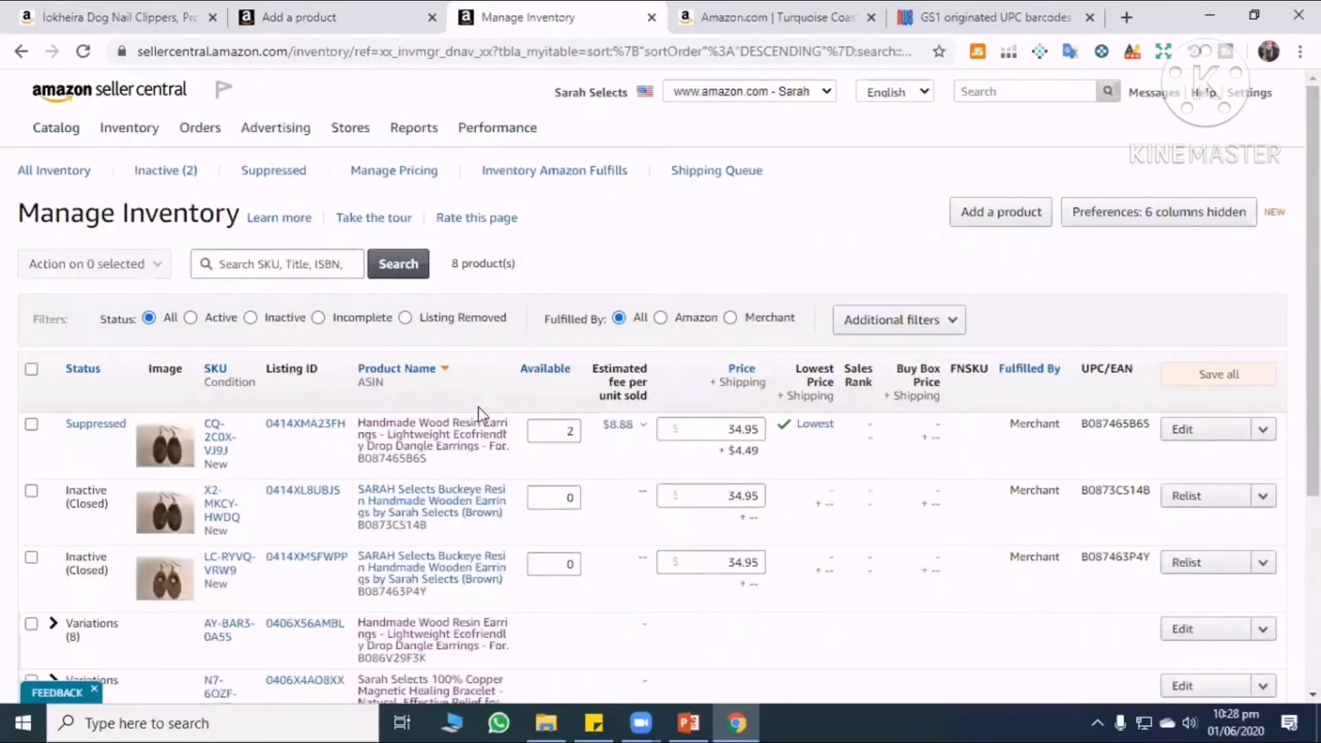
scroll(409, 372, "down", 2)
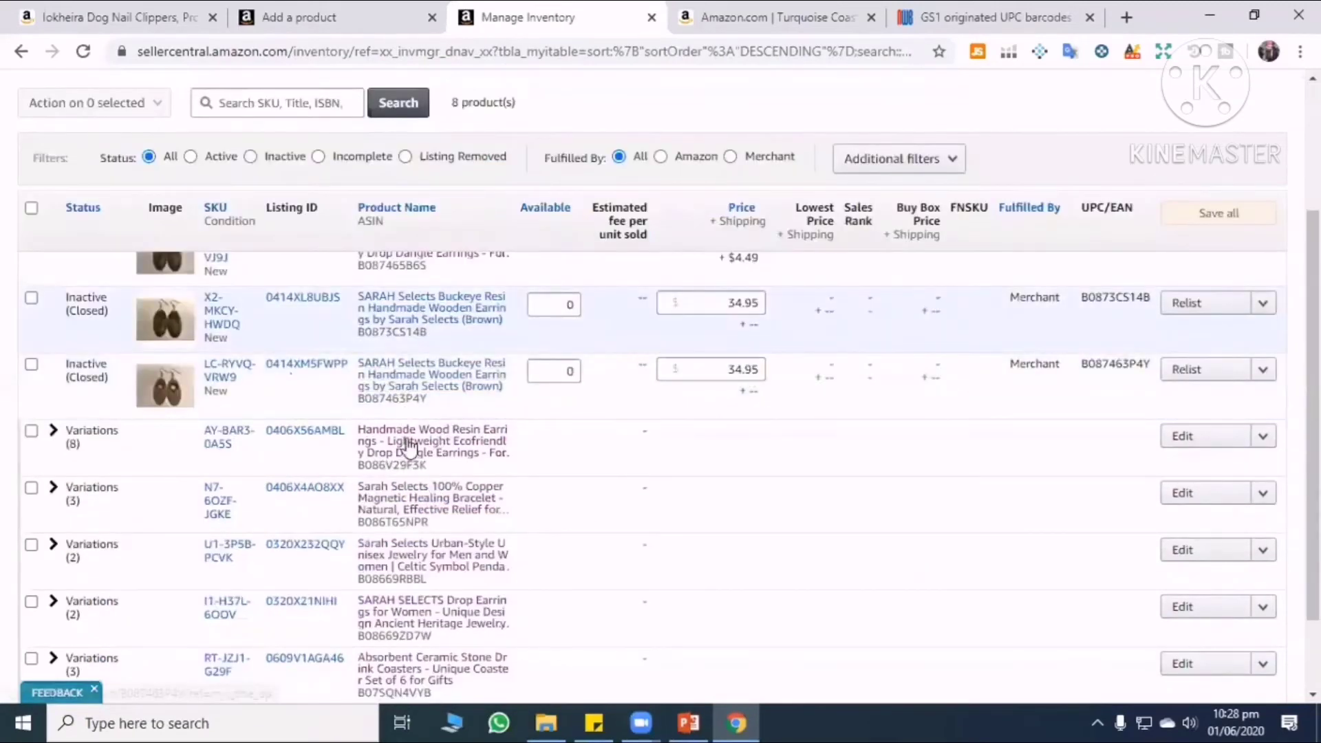
scroll(413, 458, "up", 2)
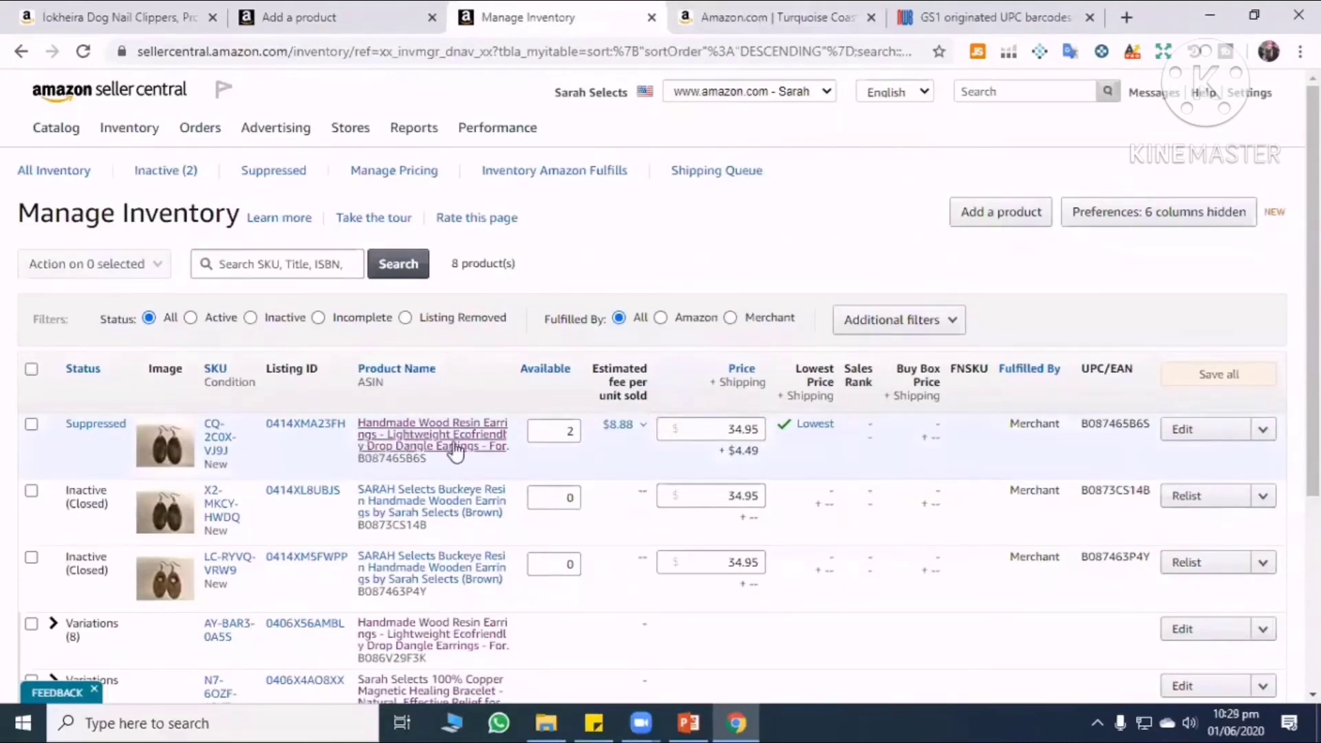
Open the suppressed earrings' Amazon page, close the old tab, and review its title.
left_click(430, 433)
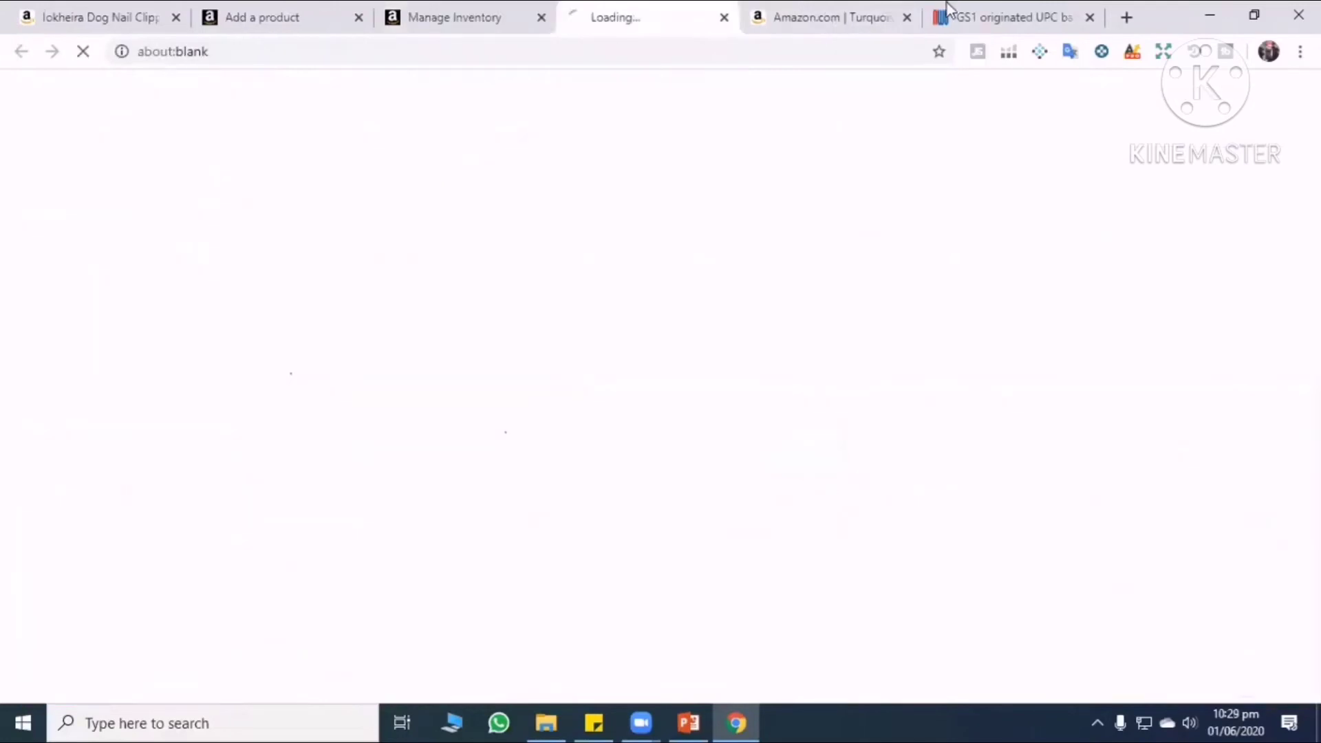
left_click(907, 18)
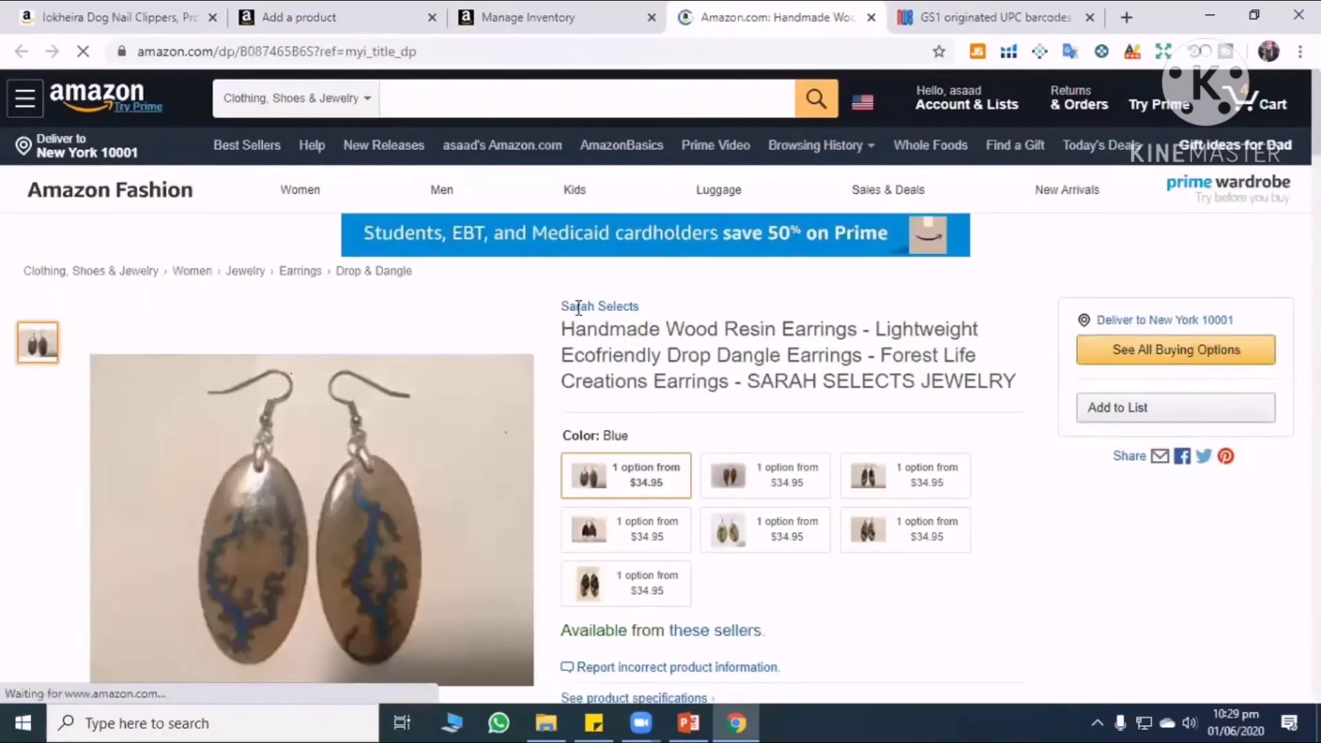
left_click_drag(550, 310, 785, 368)
scroll(771, 302, "down", 3)
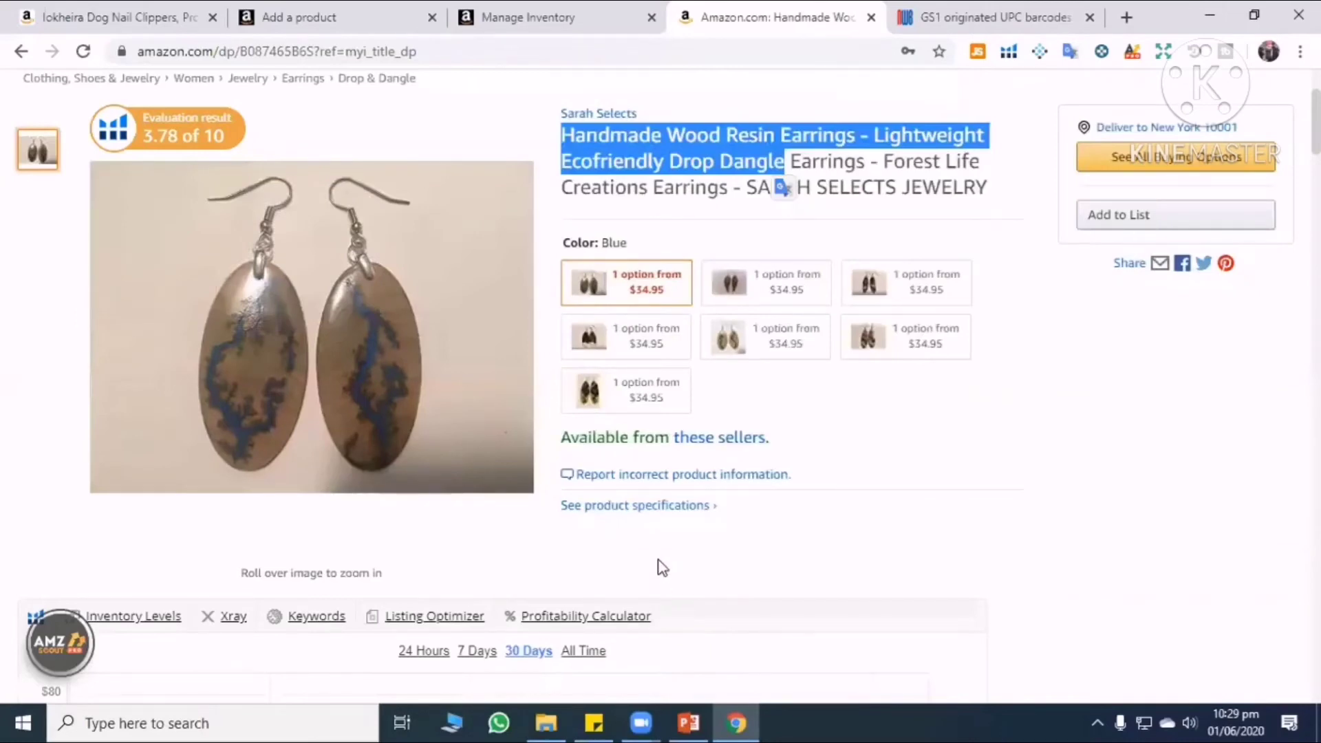
scroll(378, 109, "down", 10)
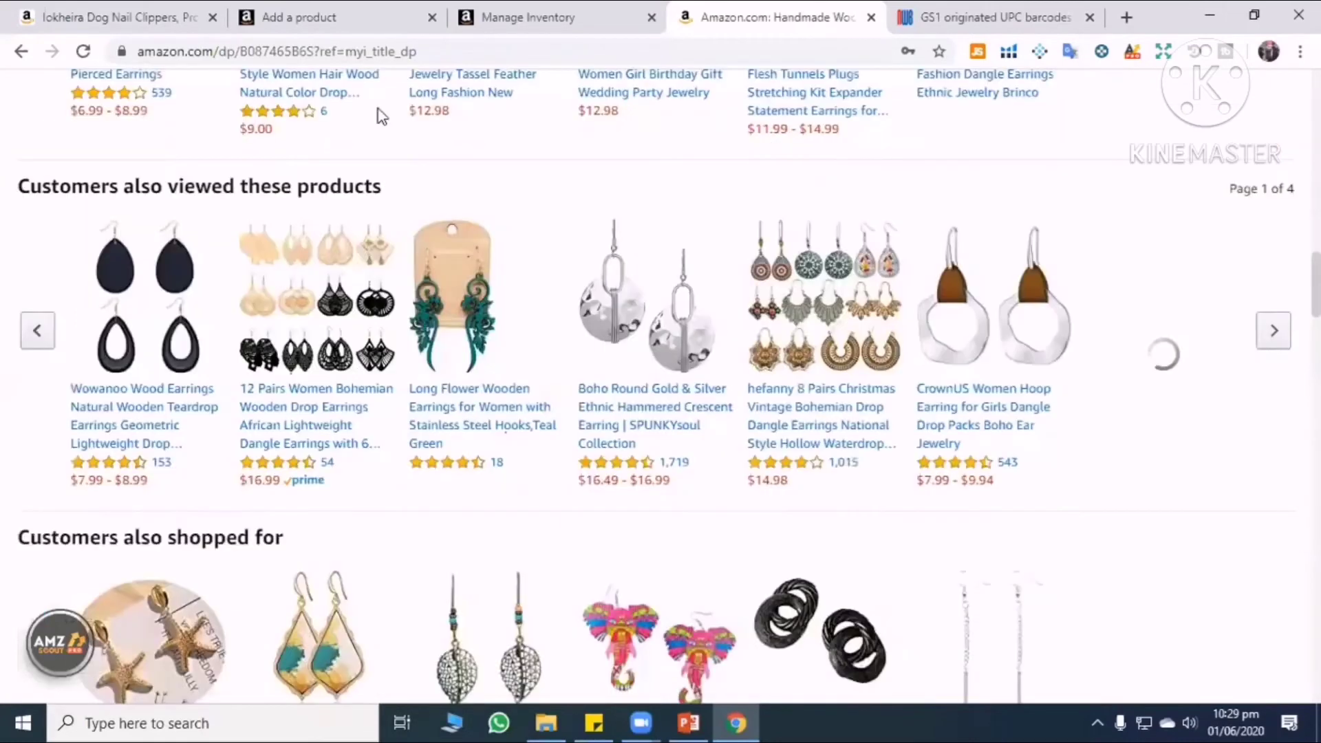
scroll(667, 114, "down", 5)
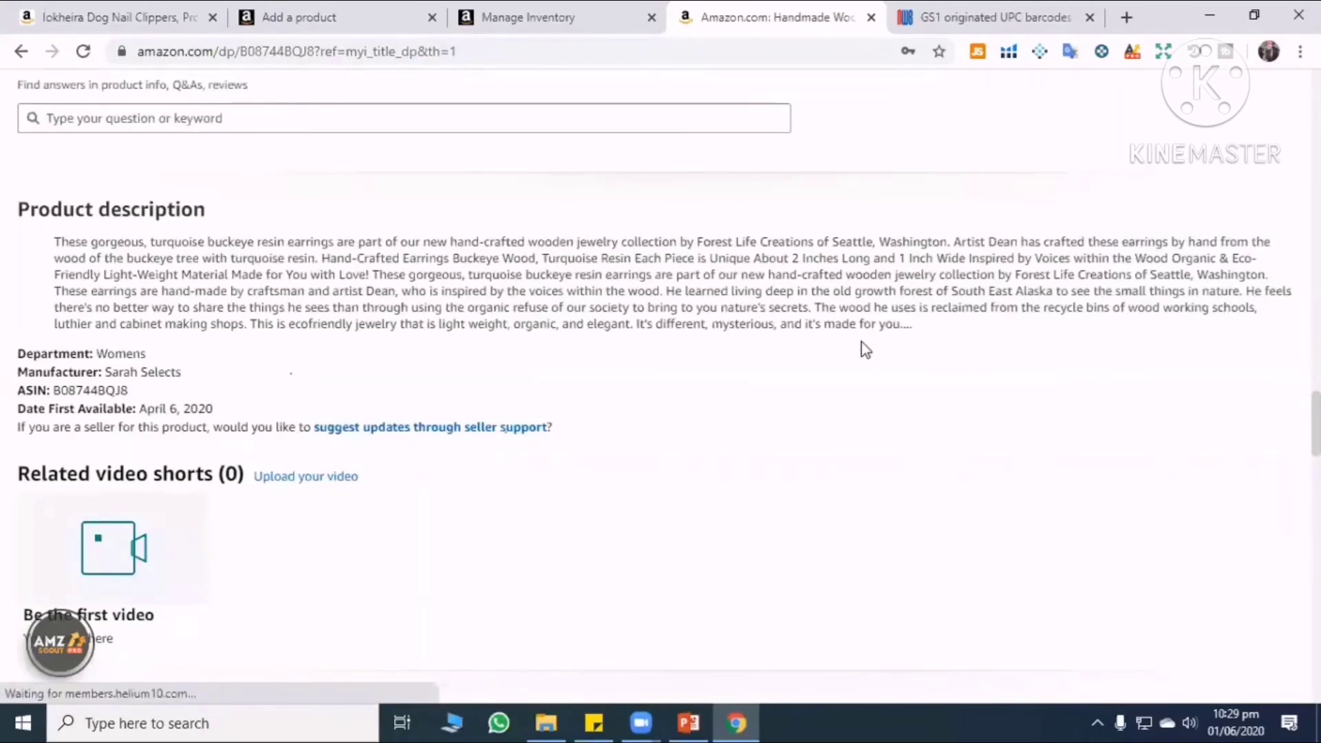
scroll(390, 319, "up", 5)
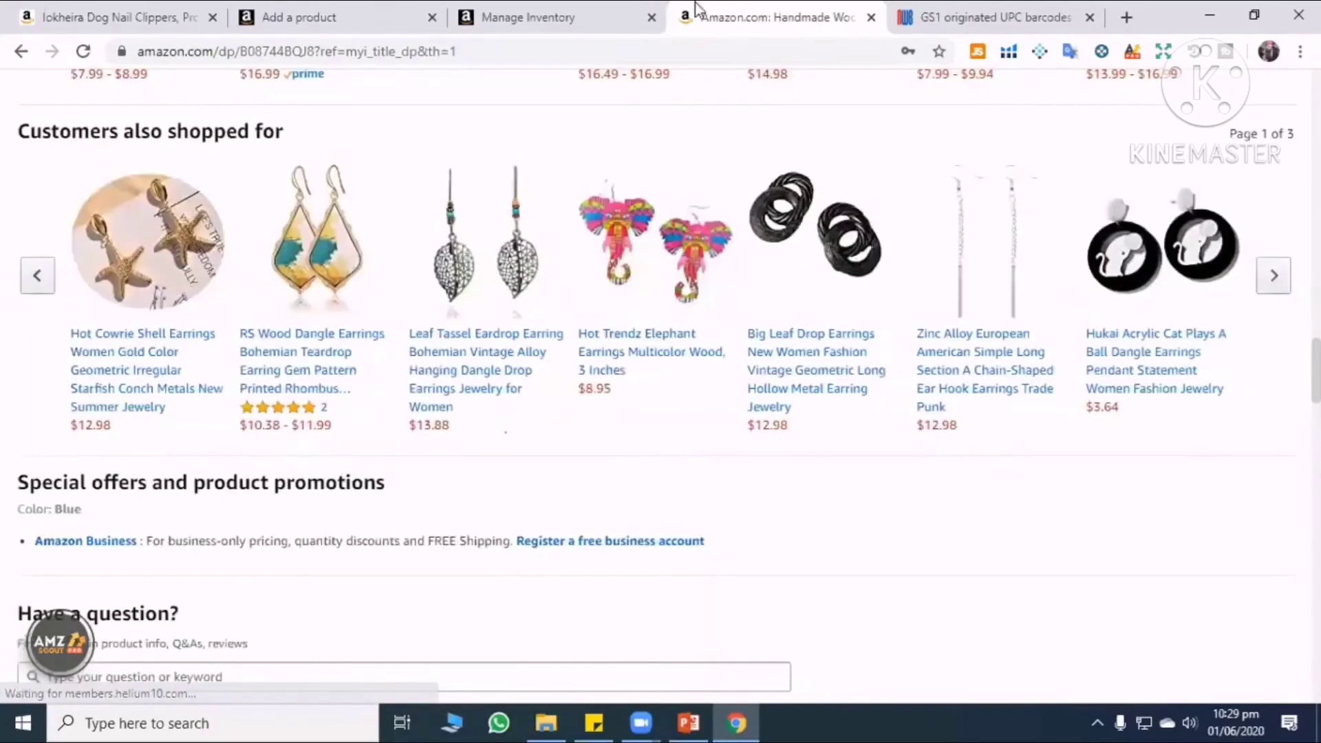
Compare the earrings page with the product form and Manage Inventory, then show slide 7.
key("ctrl+2")
key("ctrl+4")
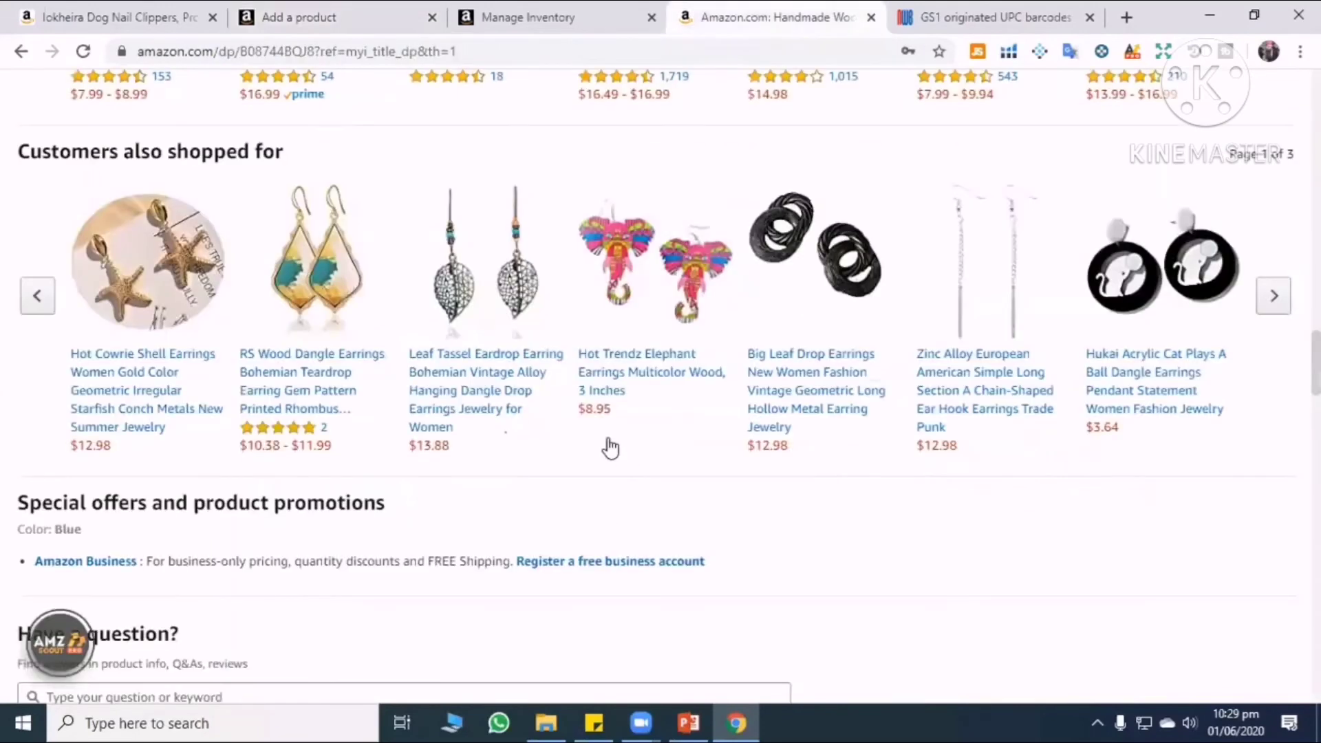
scroll(619, 401, "down", 5)
scroll(481, 310, "up", 10)
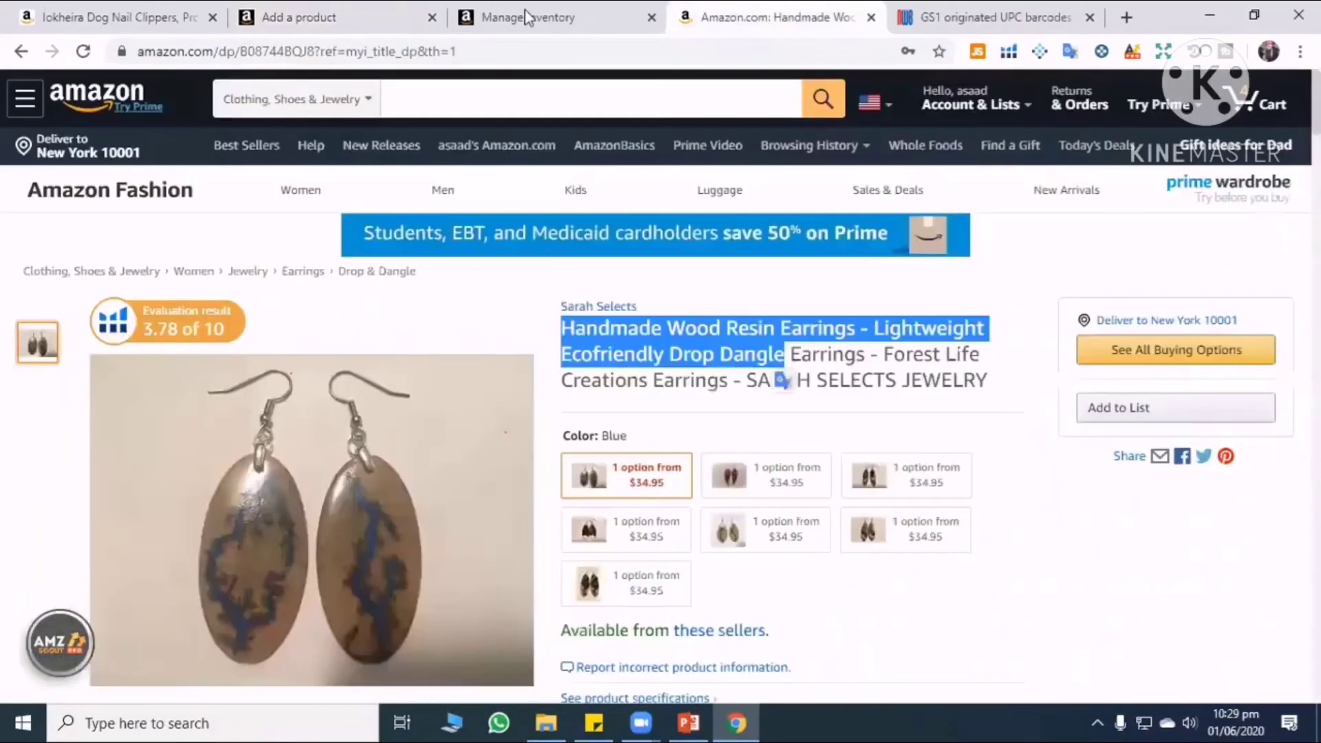
key("ctrl+2")
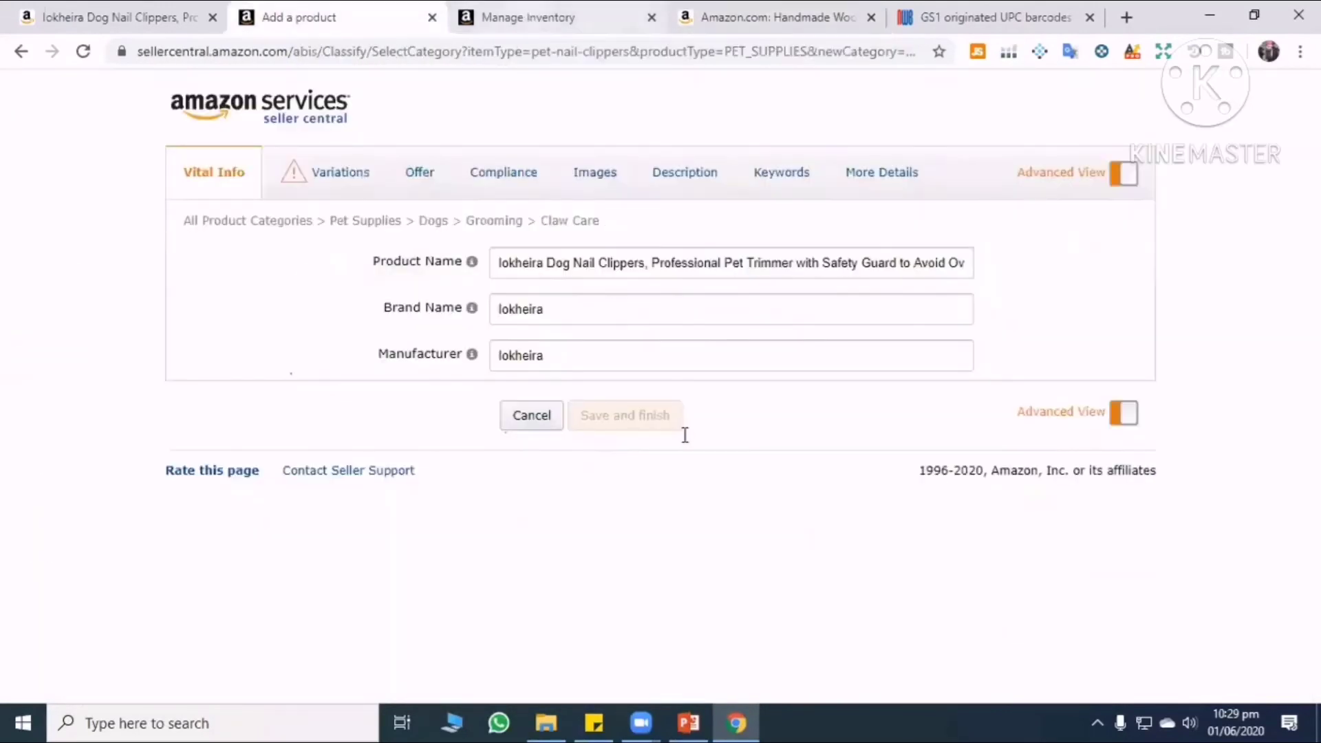
key("ctrl+3")
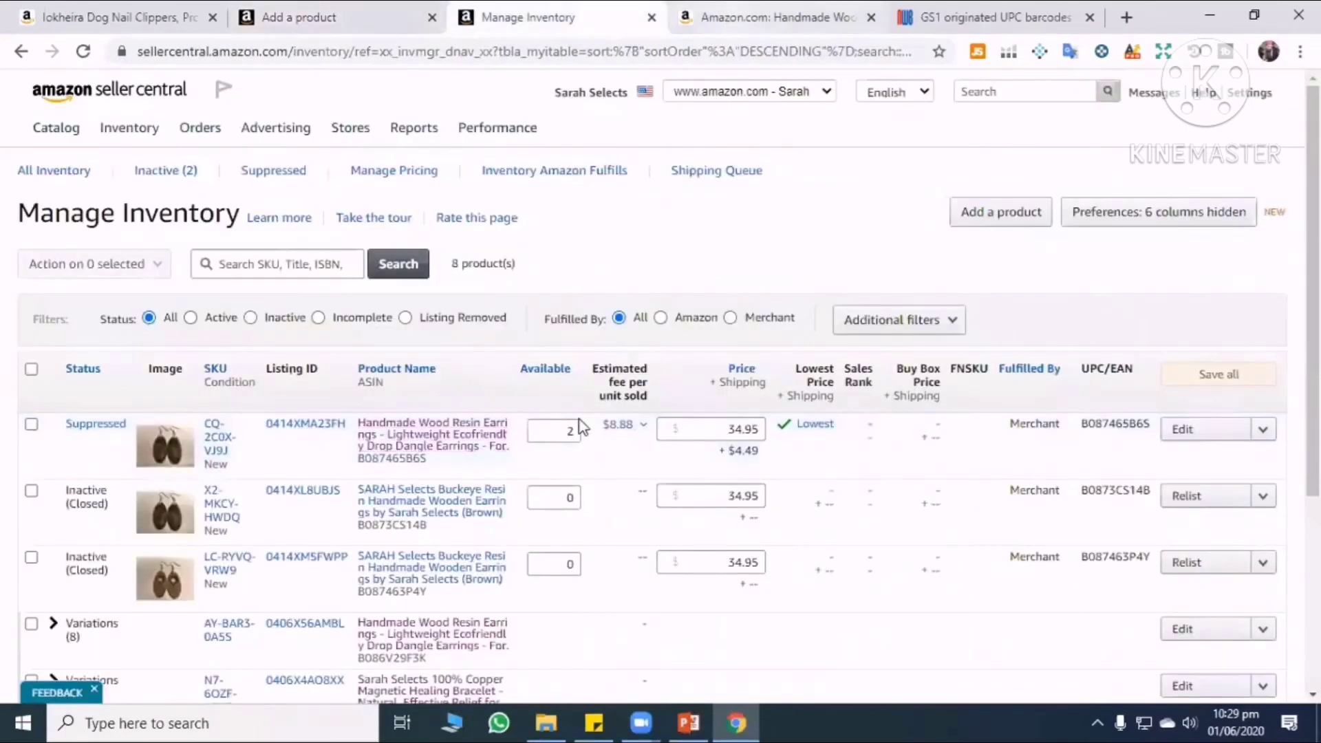
key("ctrl+4")
scroll(530, 428, "down", 5)
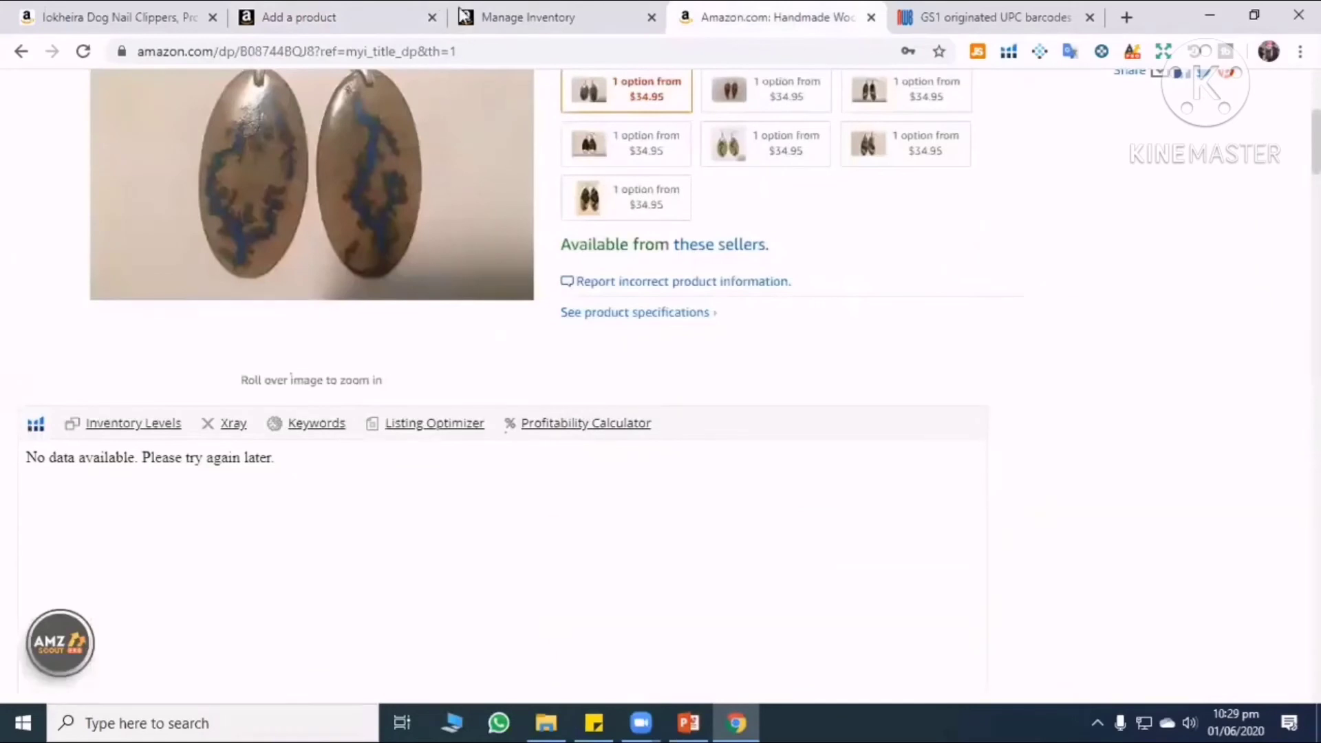
scroll(426, 419, "up", 5)
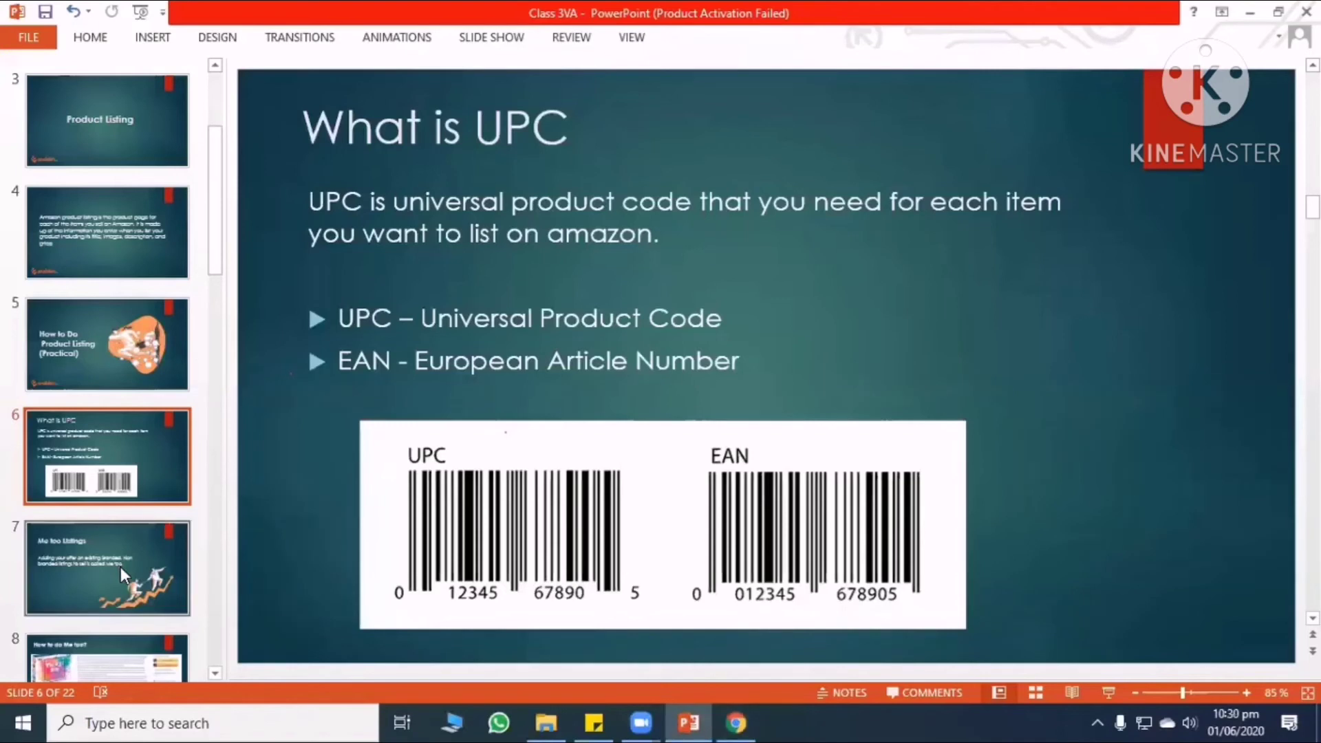
left_click(121, 566)
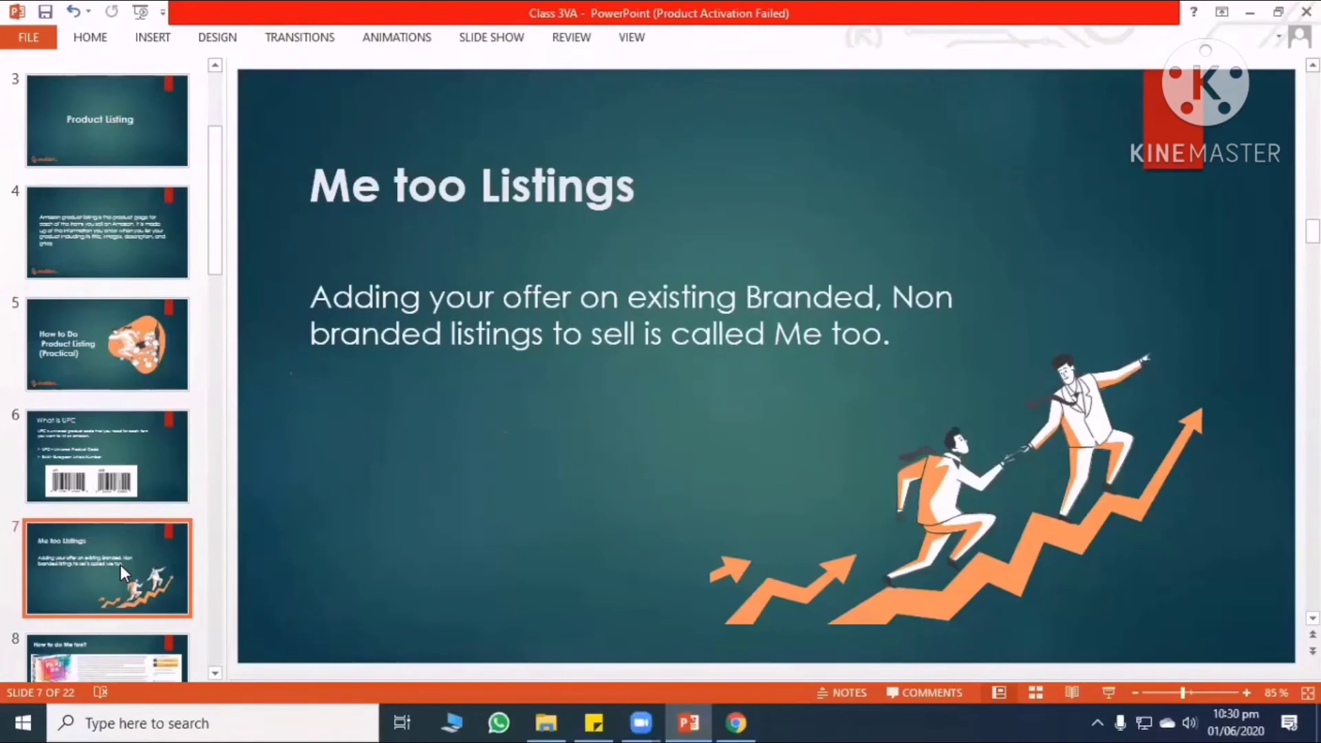
Return from the Me too Listings slide to Seller Central in Chrome.
left_click(742, 720)
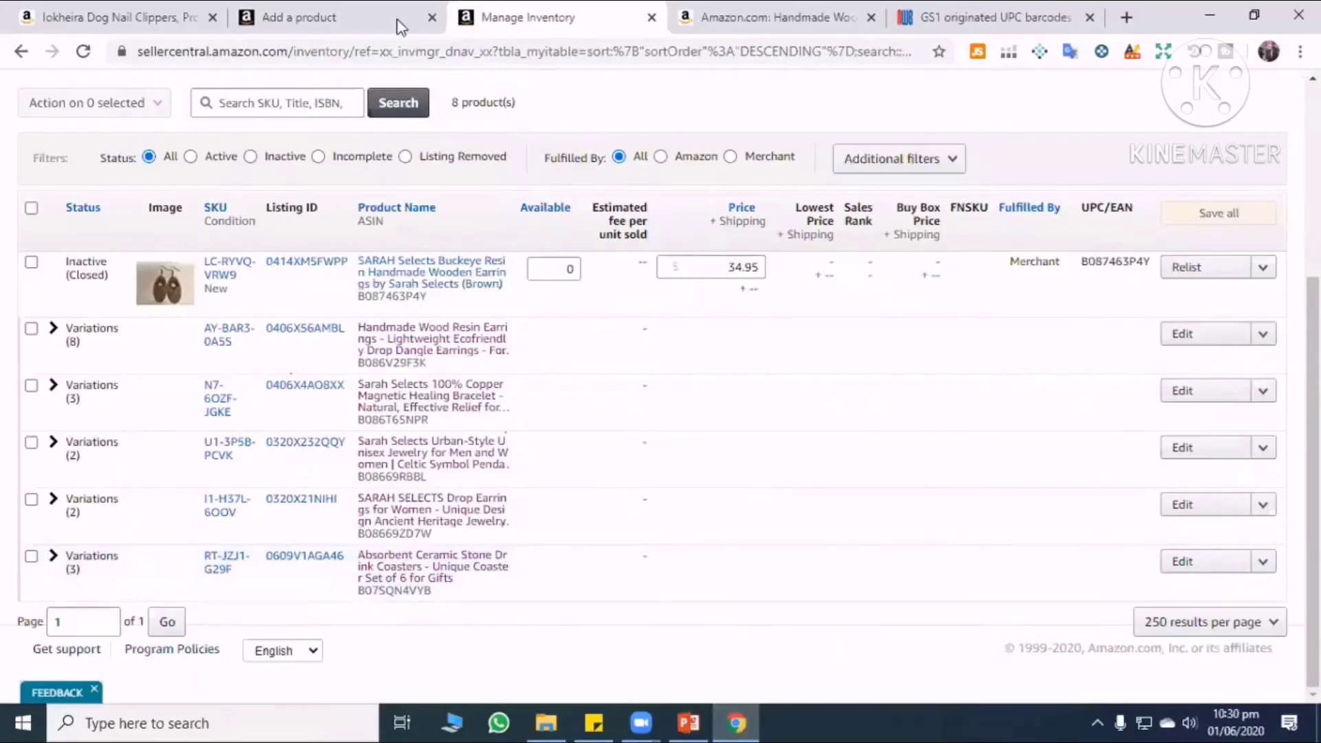
Cycle through the browser tabs to the Iokheira Dog Nail Clippers page on Amazon.co.uk.
left_click(354, 15)
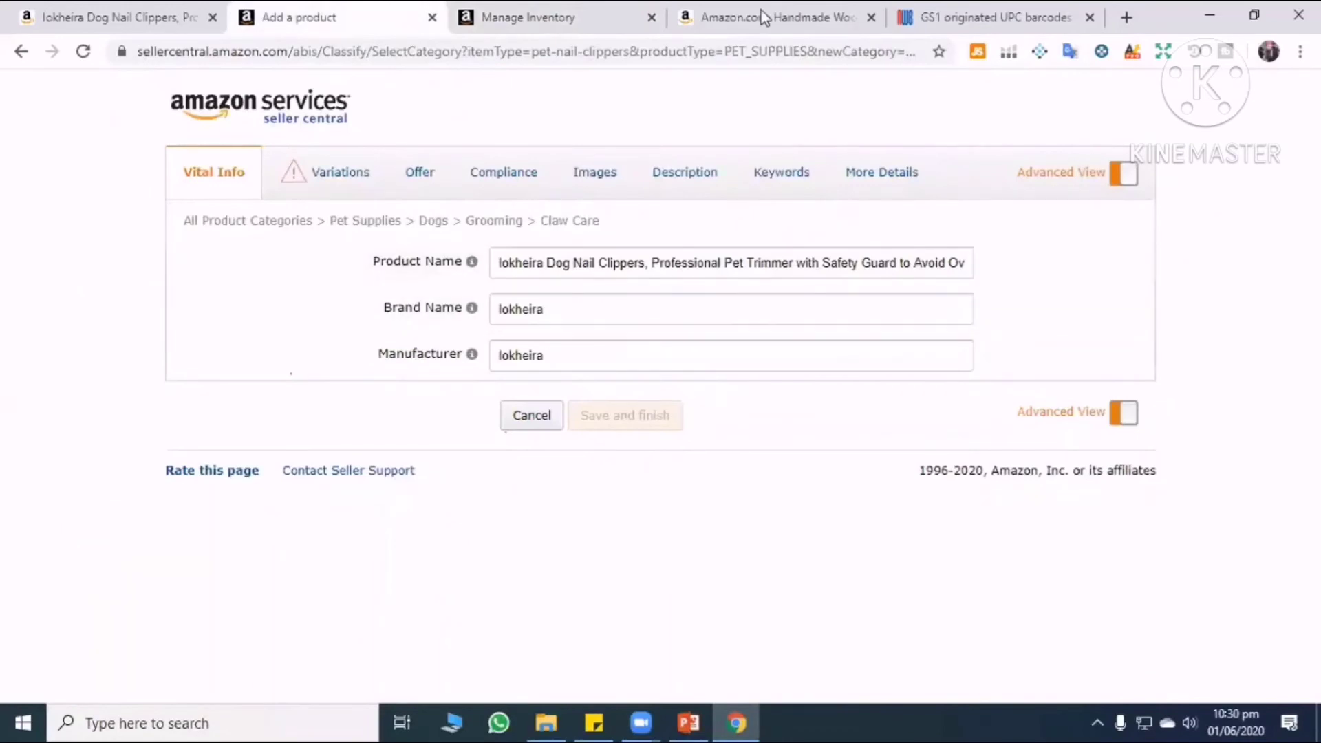
key("ctrl+4")
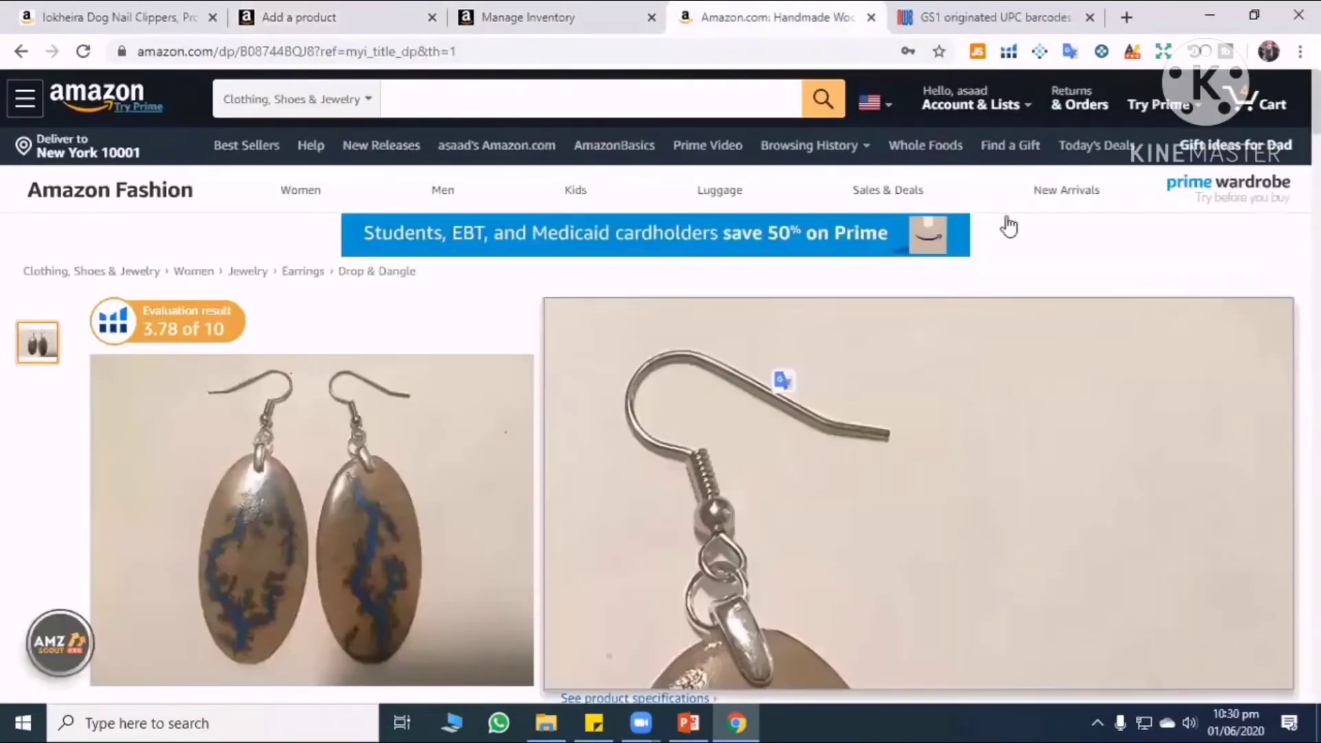
key("ctrl+1")
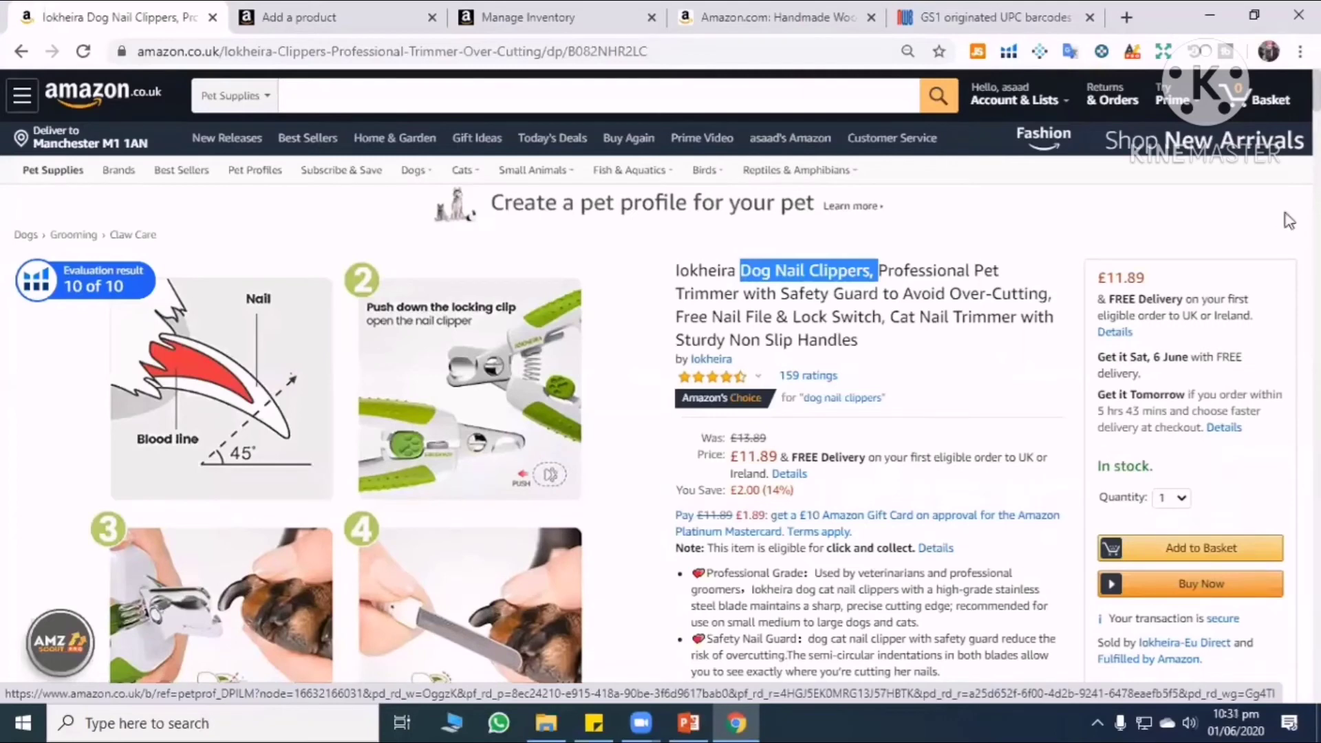
Review the Iokheira Dog Nail Clippers page after glancing at the Add a product form.
mouse_move(354, 480)
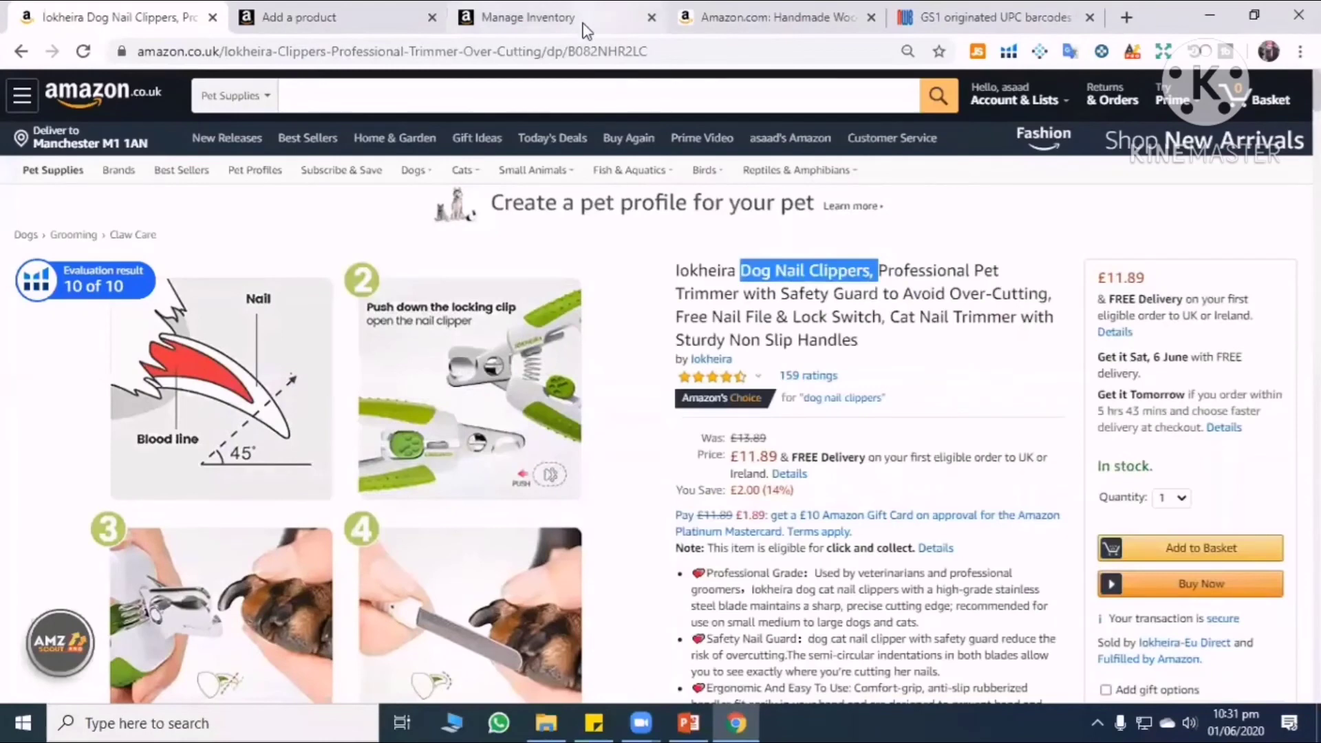
left_click(320, 19)
left_click(117, 17)
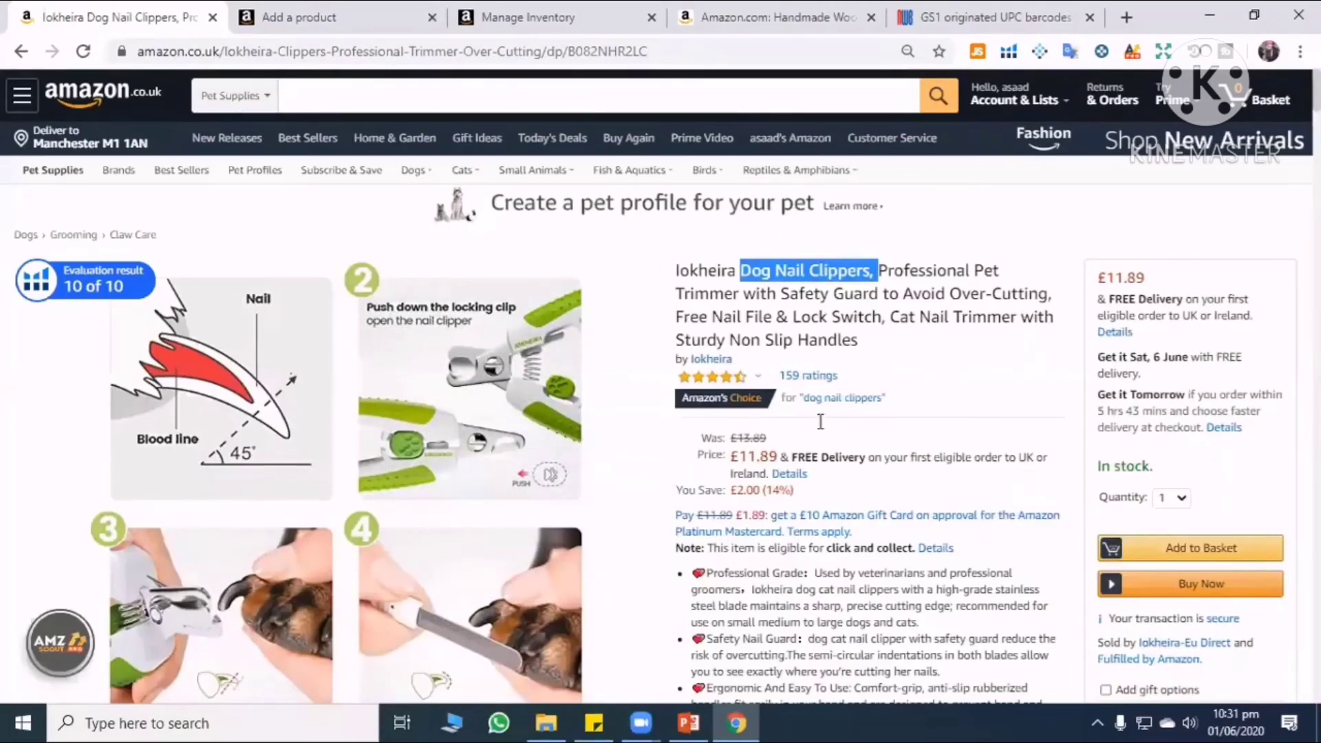
scroll(744, 171, "down", 2)
scroll(722, 181, "down", 1)
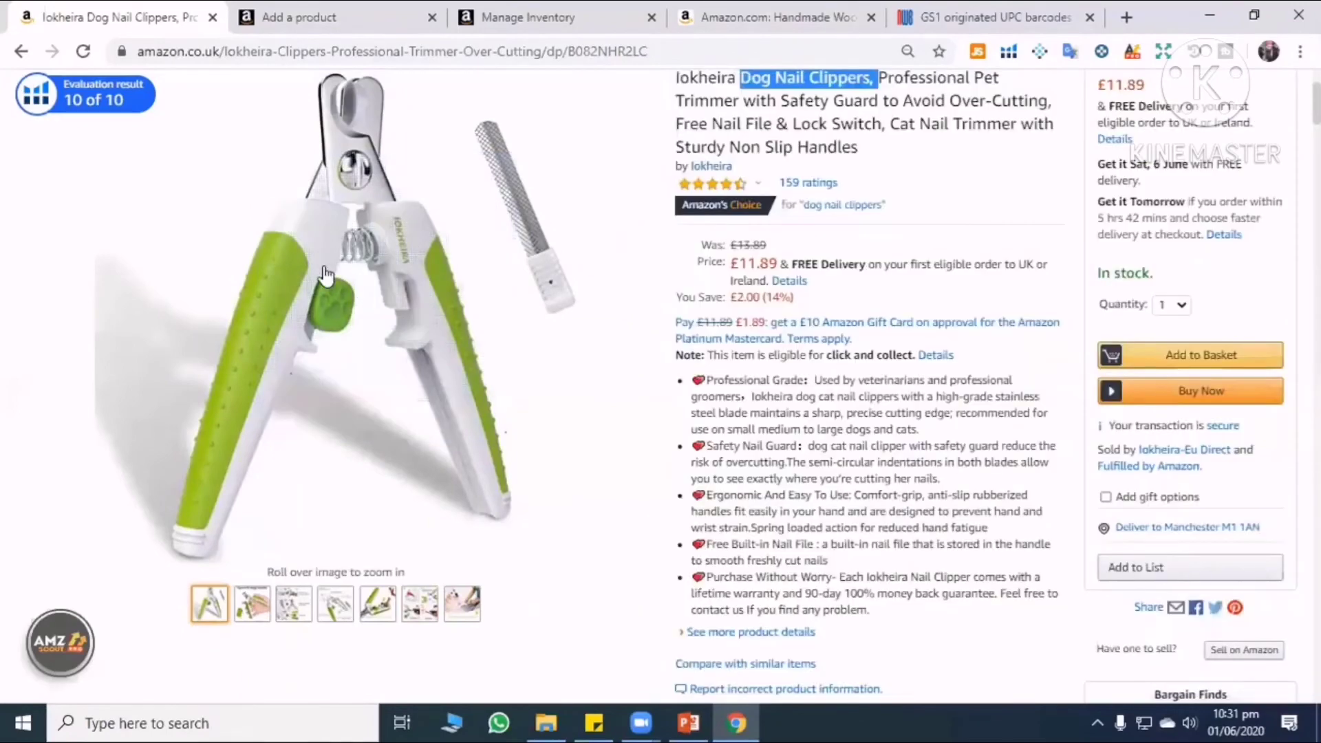
mouse_move(335, 604)
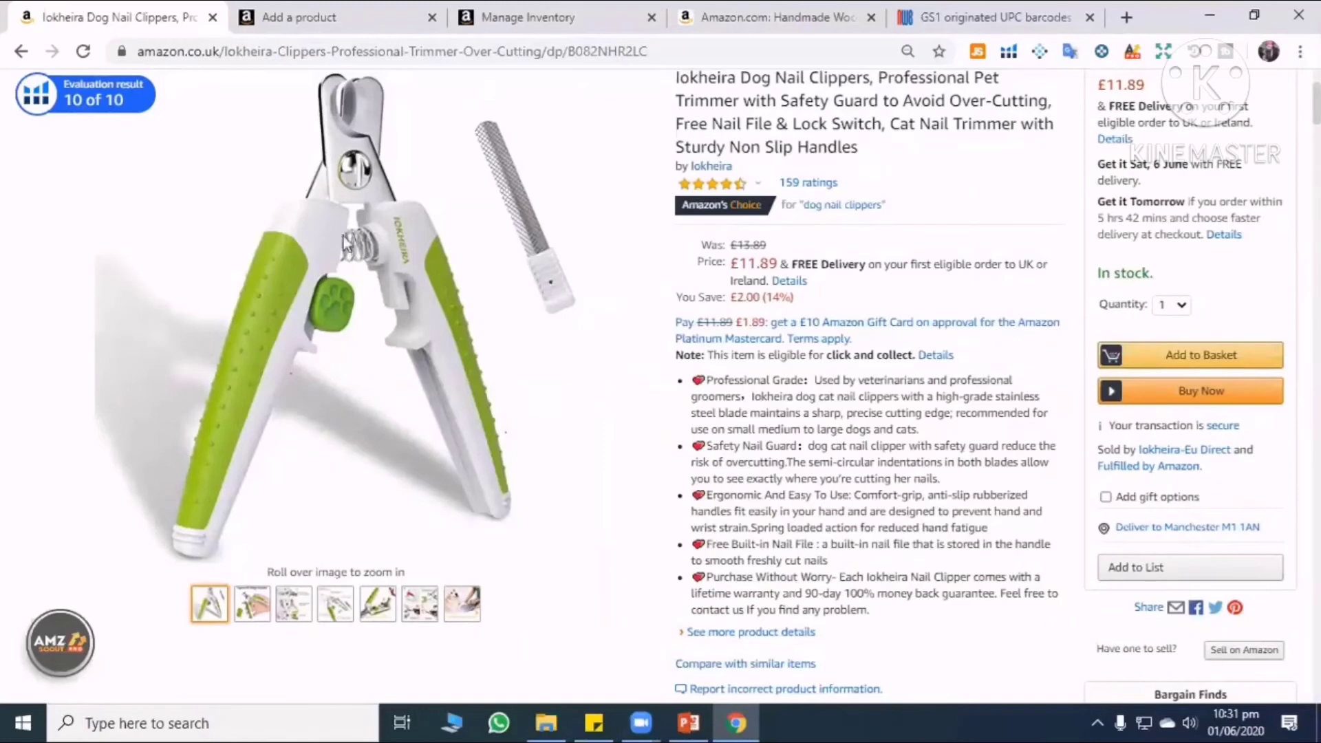
scroll(269, 96, "up", 3)
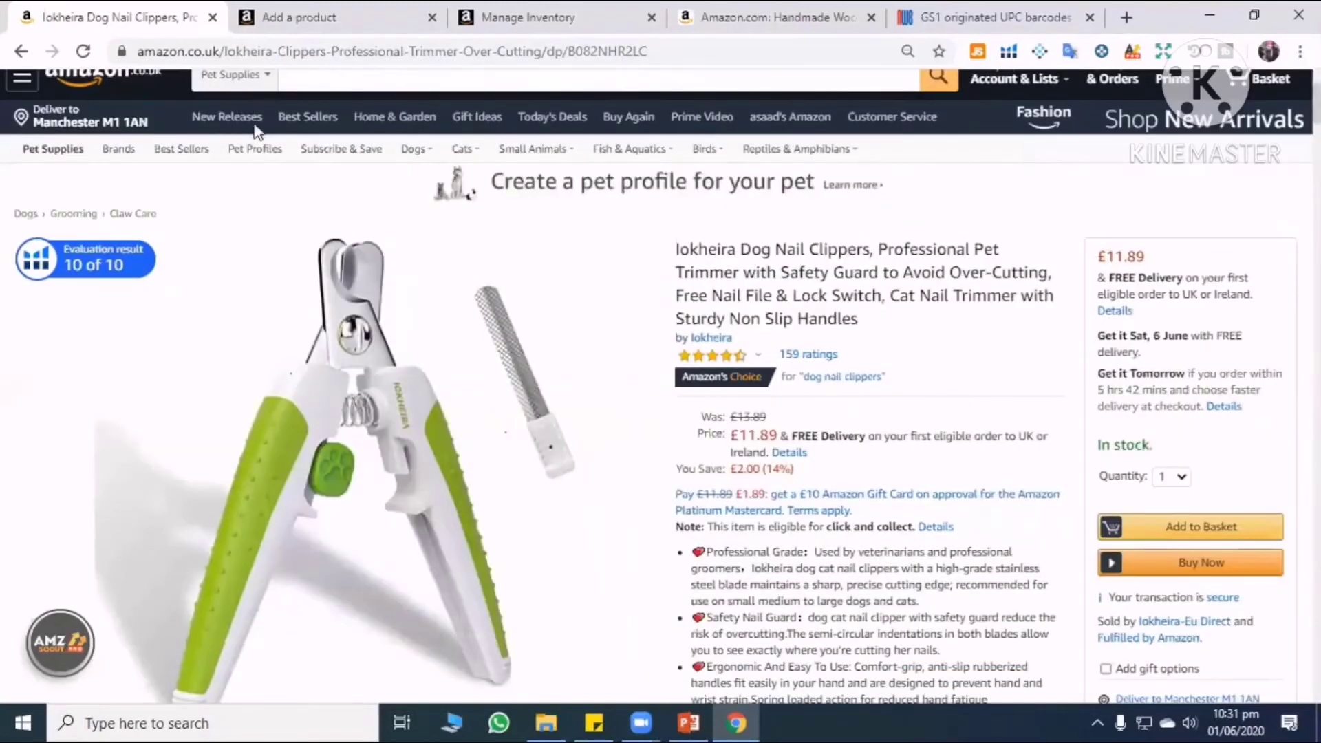
scroll(261, 138, "up", 1)
Search All Departments on Amazon.co.uk for 'nike' and browse the results.
left_click(234, 95)
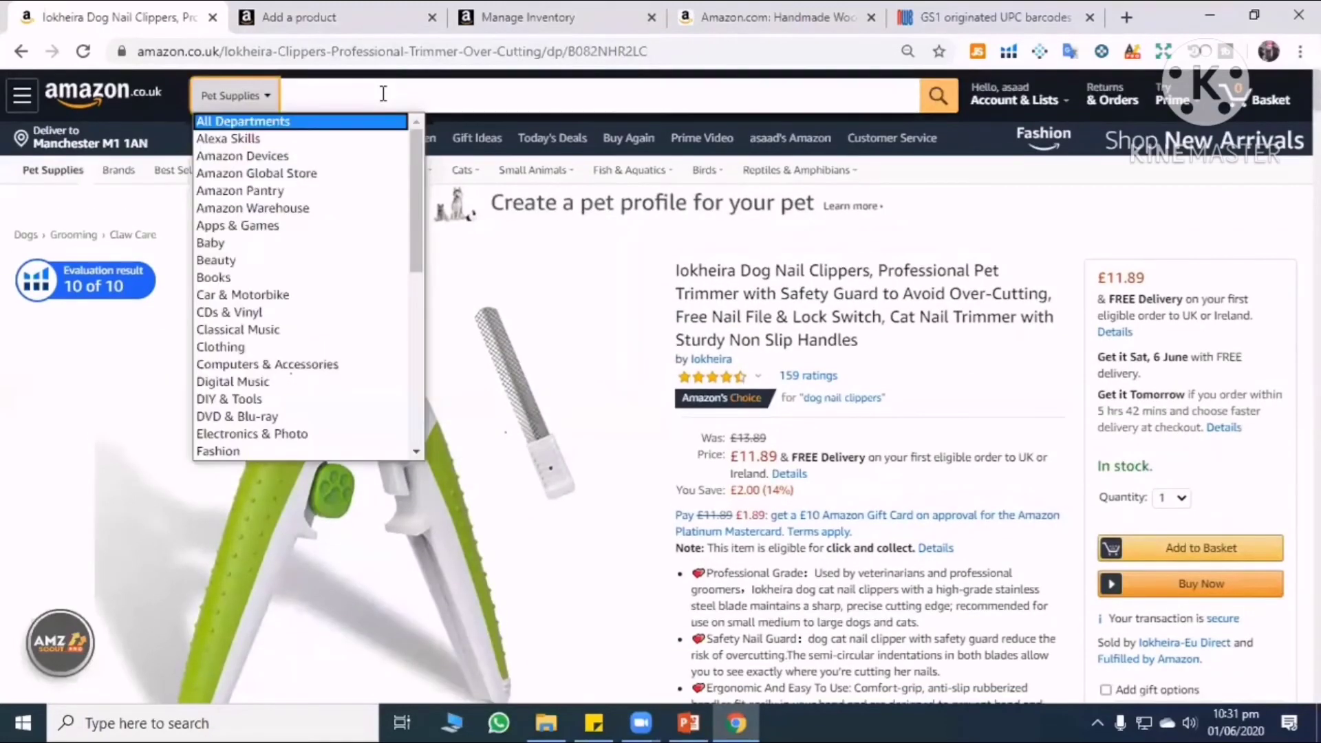
left_click(383, 94)
type("nike")
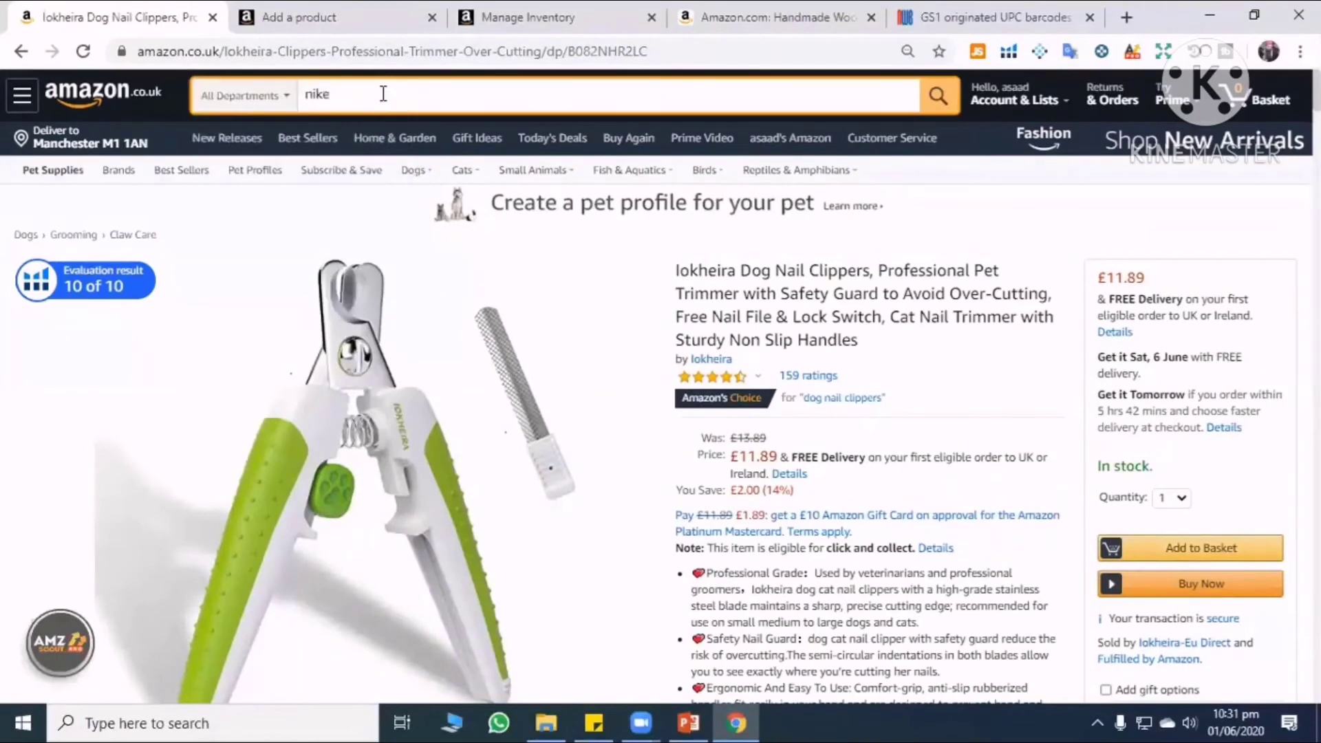
key("Return")
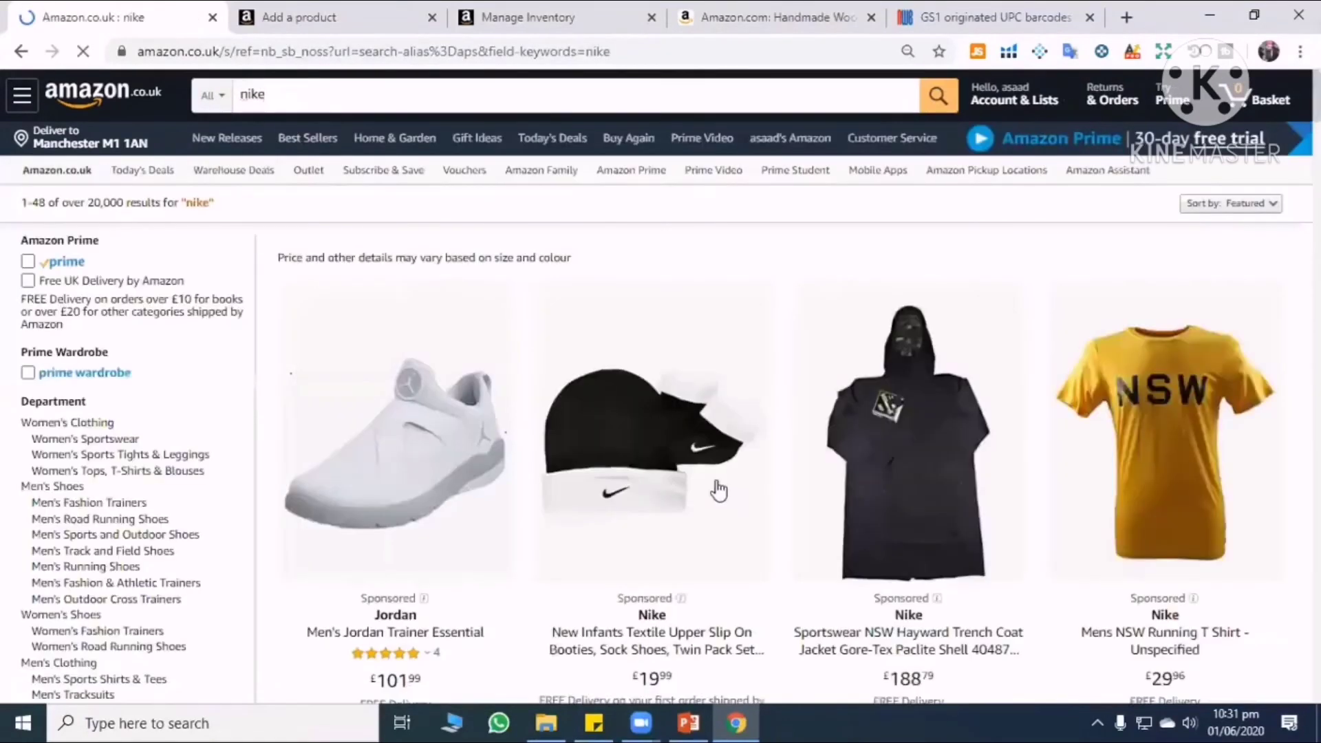
scroll(678, 137, "down", 10)
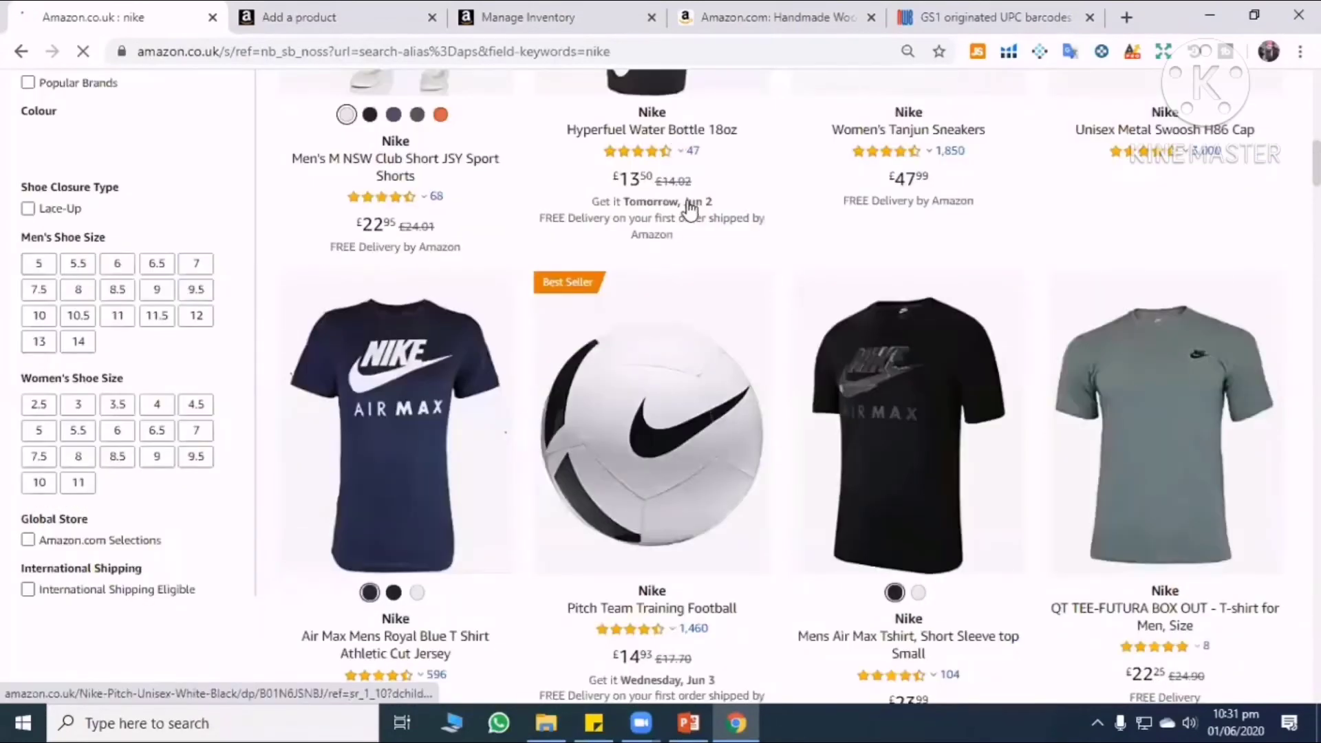
scroll(673, 289, "up", 3)
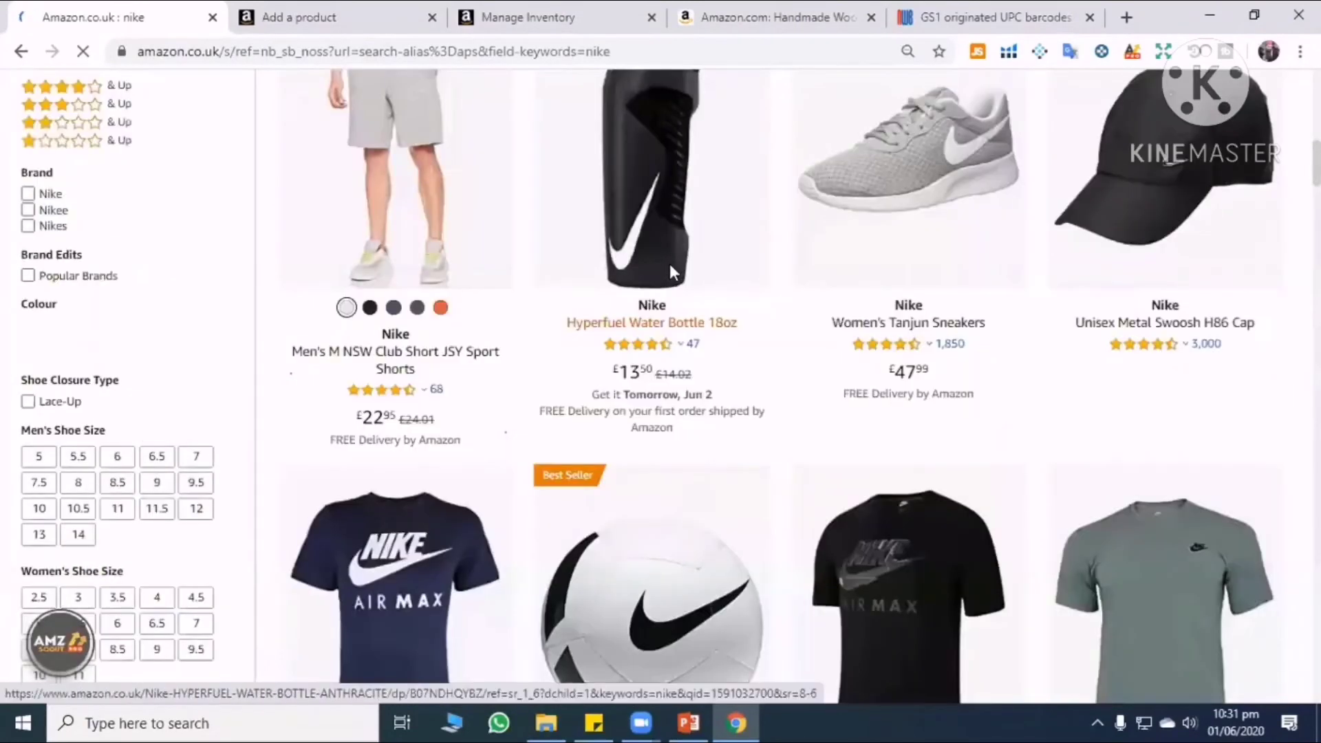
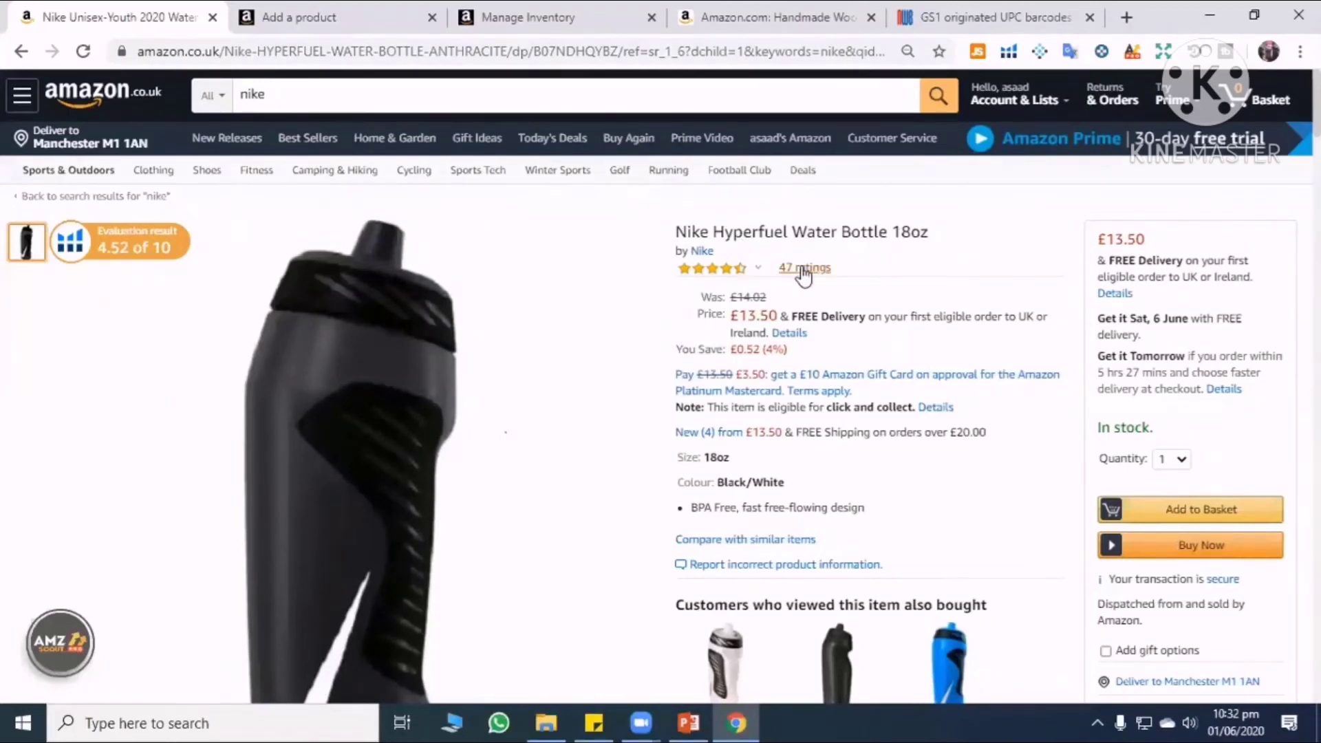
Check the Nike Hyperfuel bottle's rating breakdown, then scroll past charts, fees and sellers to ASIN B07NDHQYBZ.
left_click(723, 268)
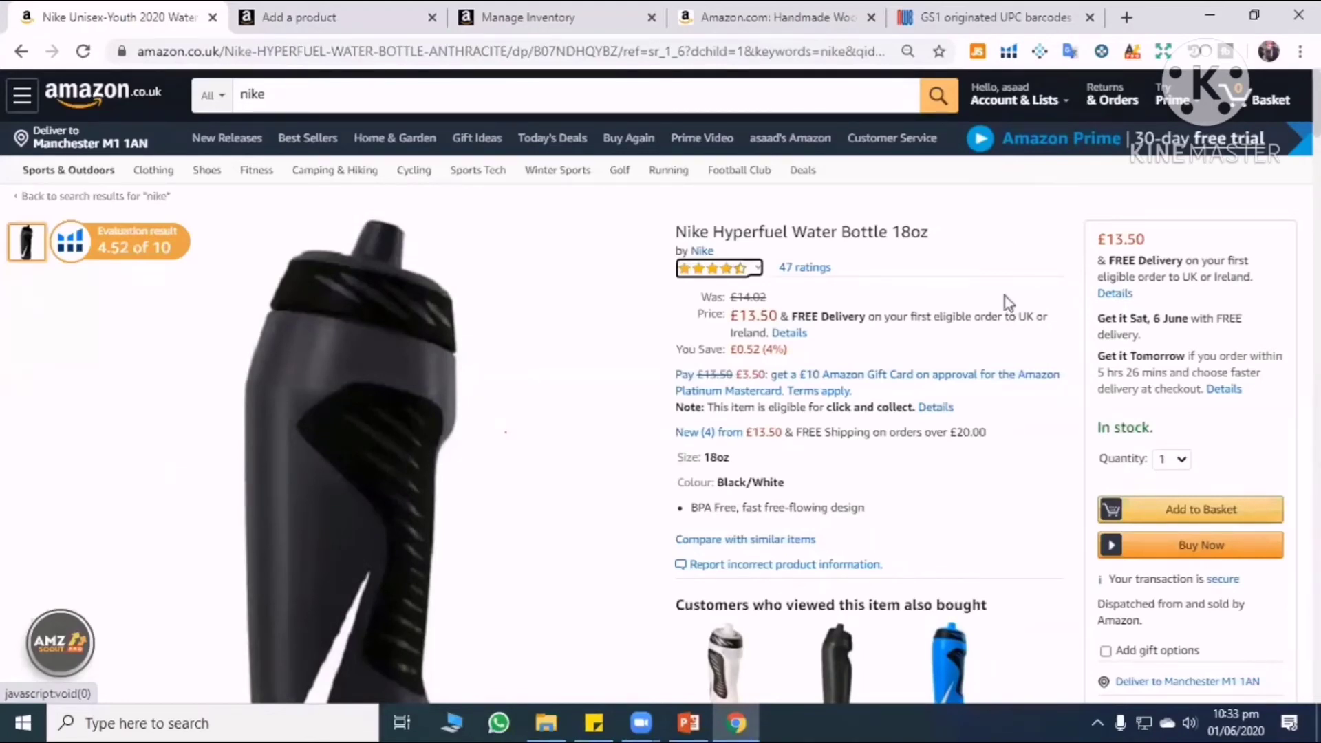
scroll(1021, 293, "down", 5)
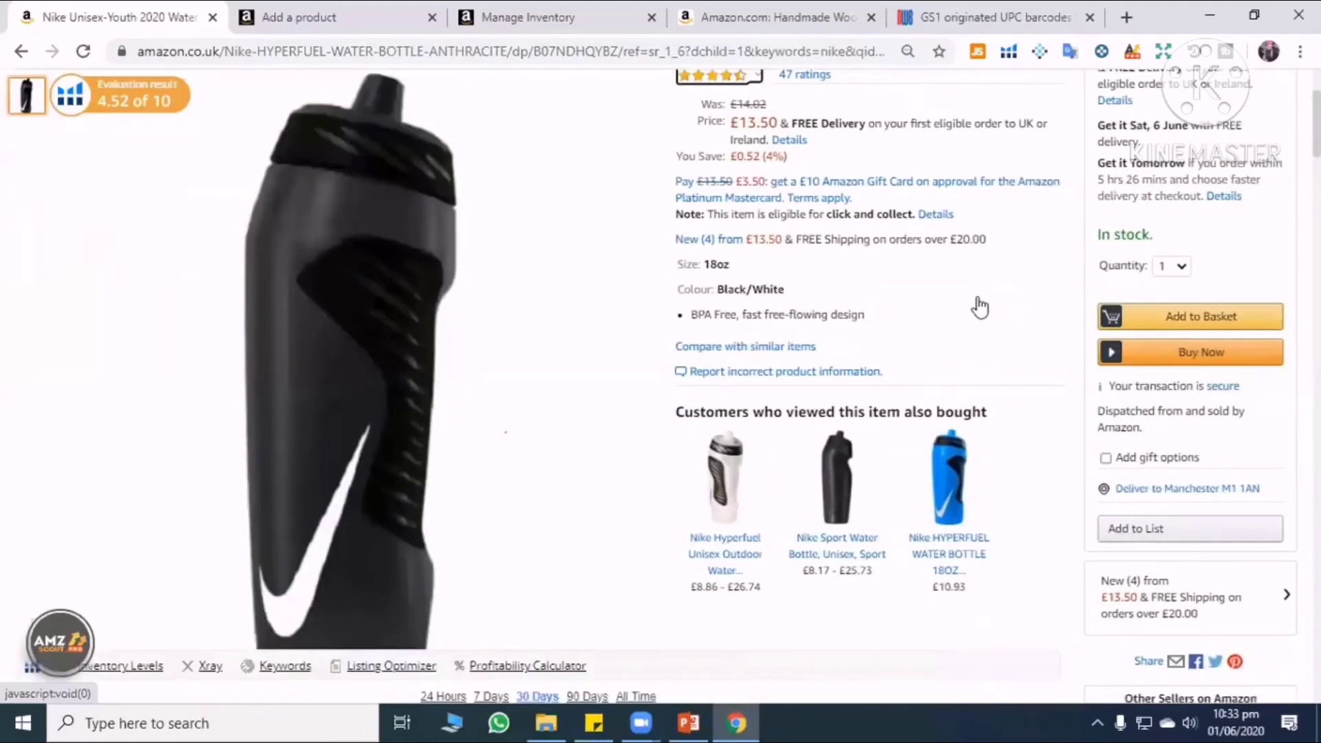
scroll(967, 306, "down", 3)
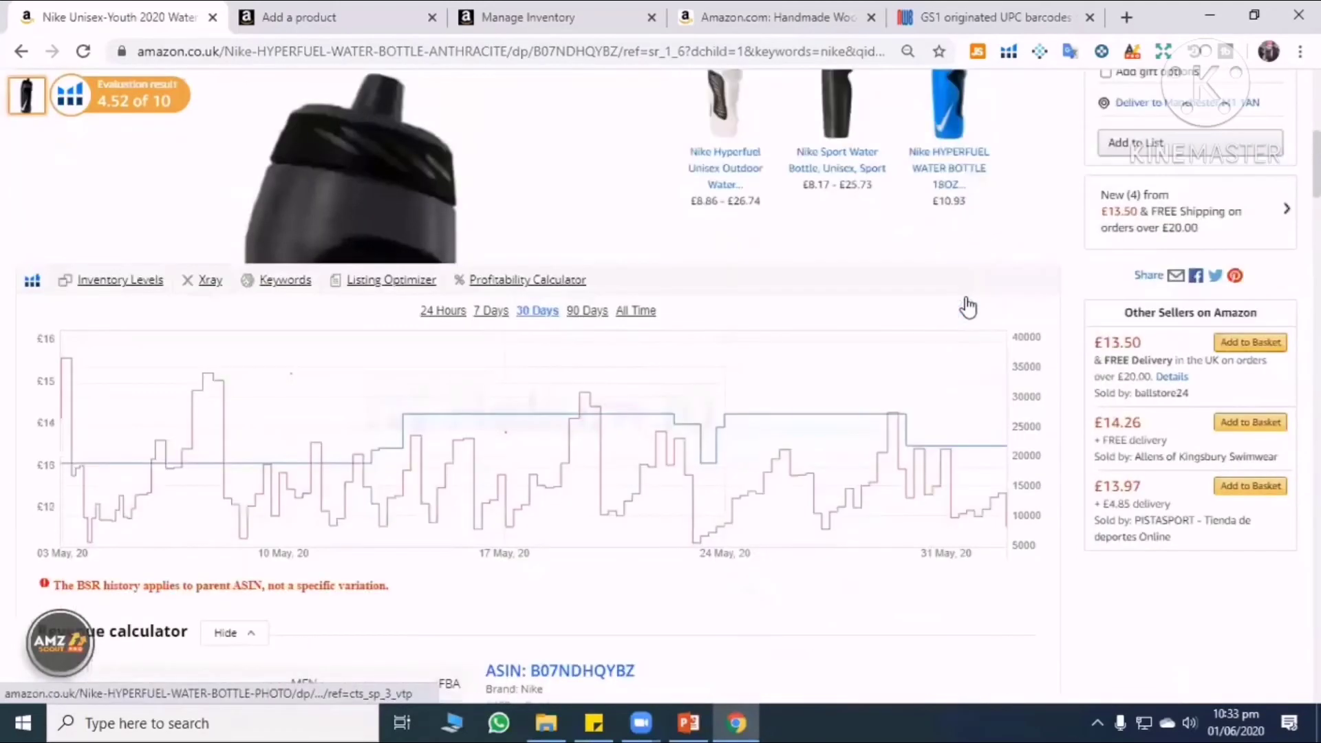
scroll(924, 289, "down", 3)
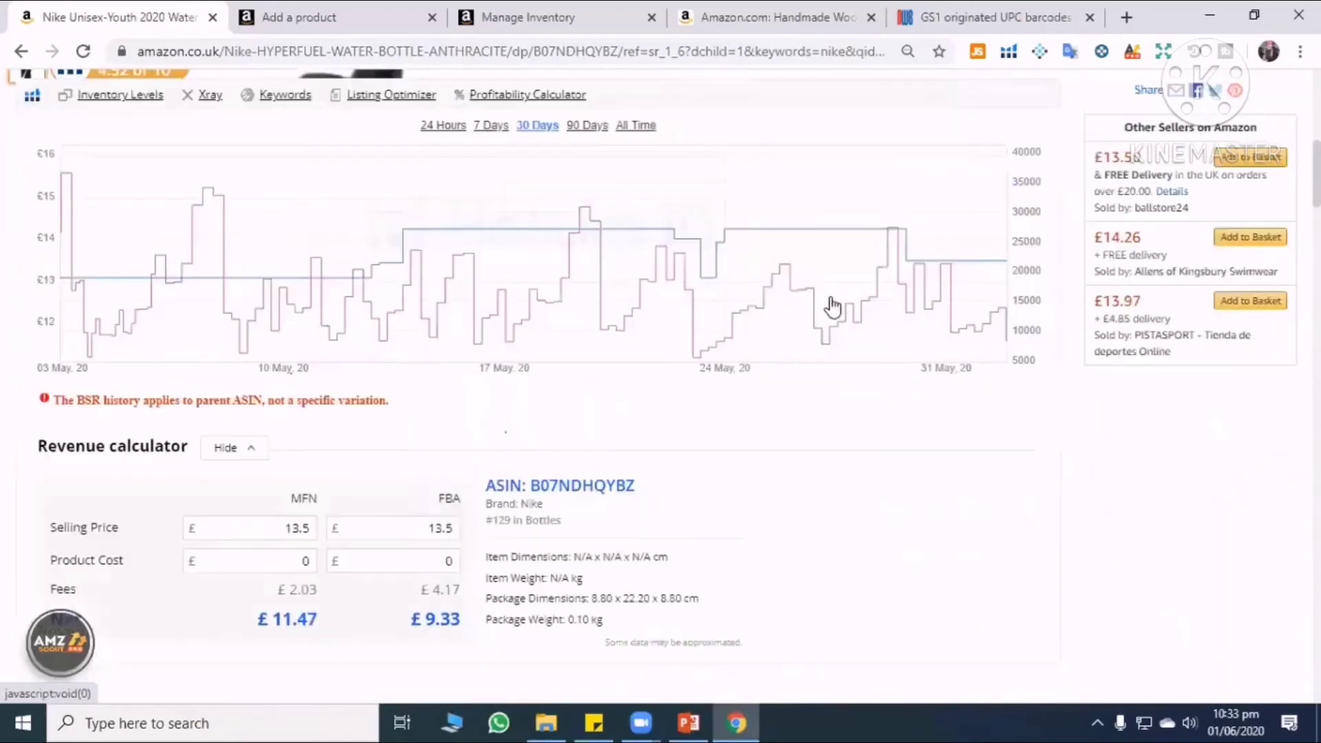
scroll(718, 310, "up", 11)
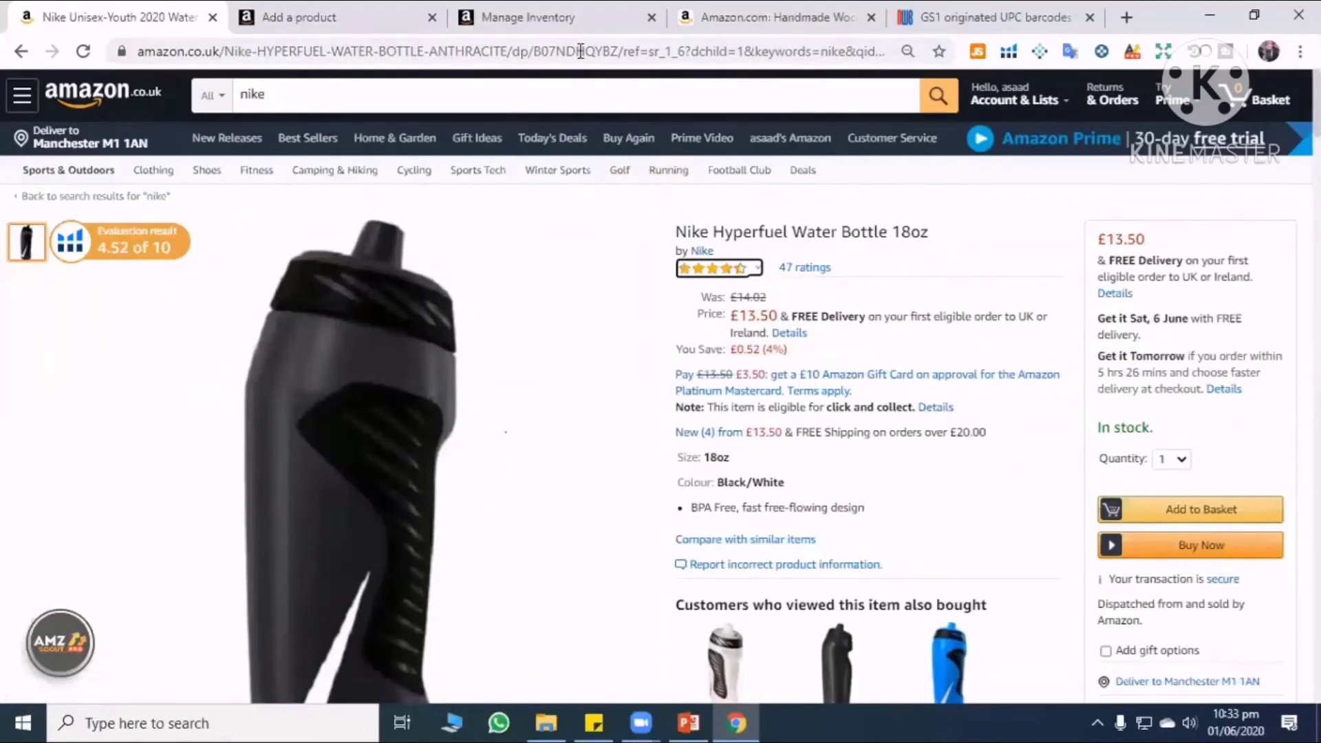
scroll(577, 271, "down", 10)
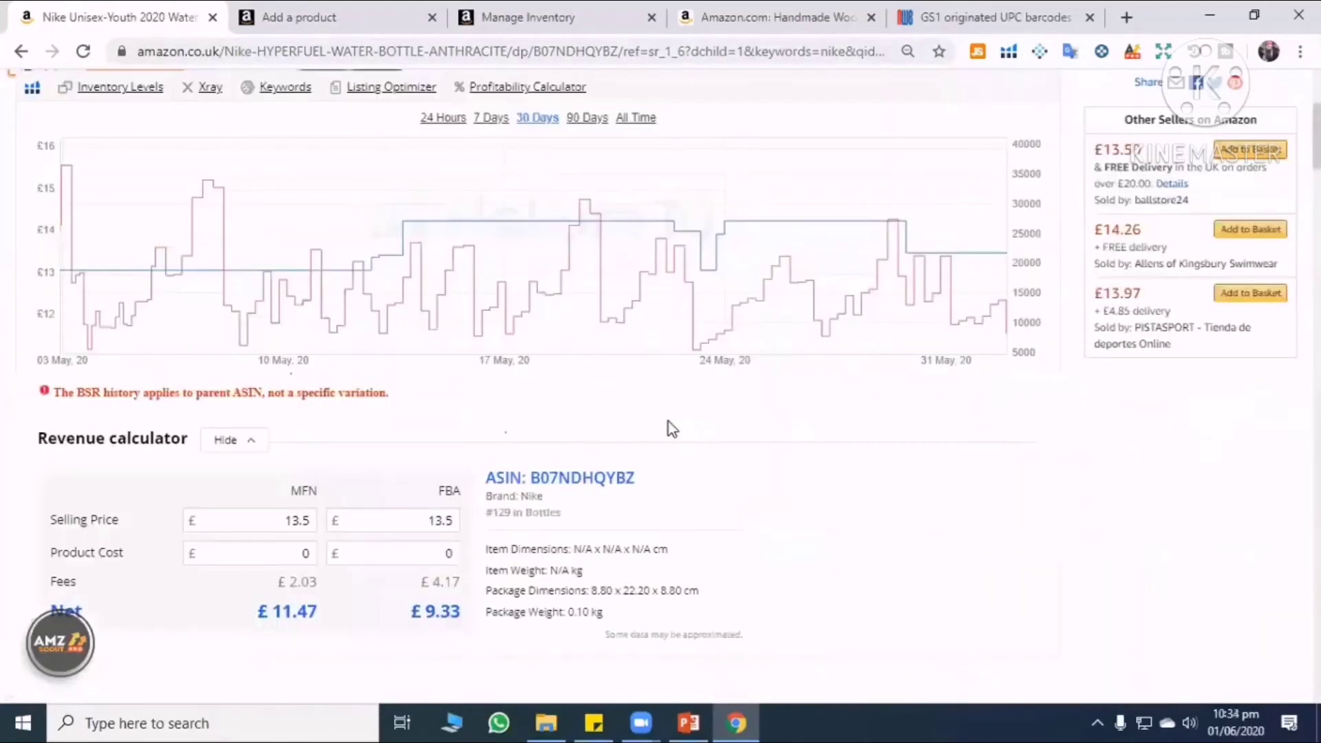
scroll(570, 449, "down", 8)
scroll(572, 449, "down", 15)
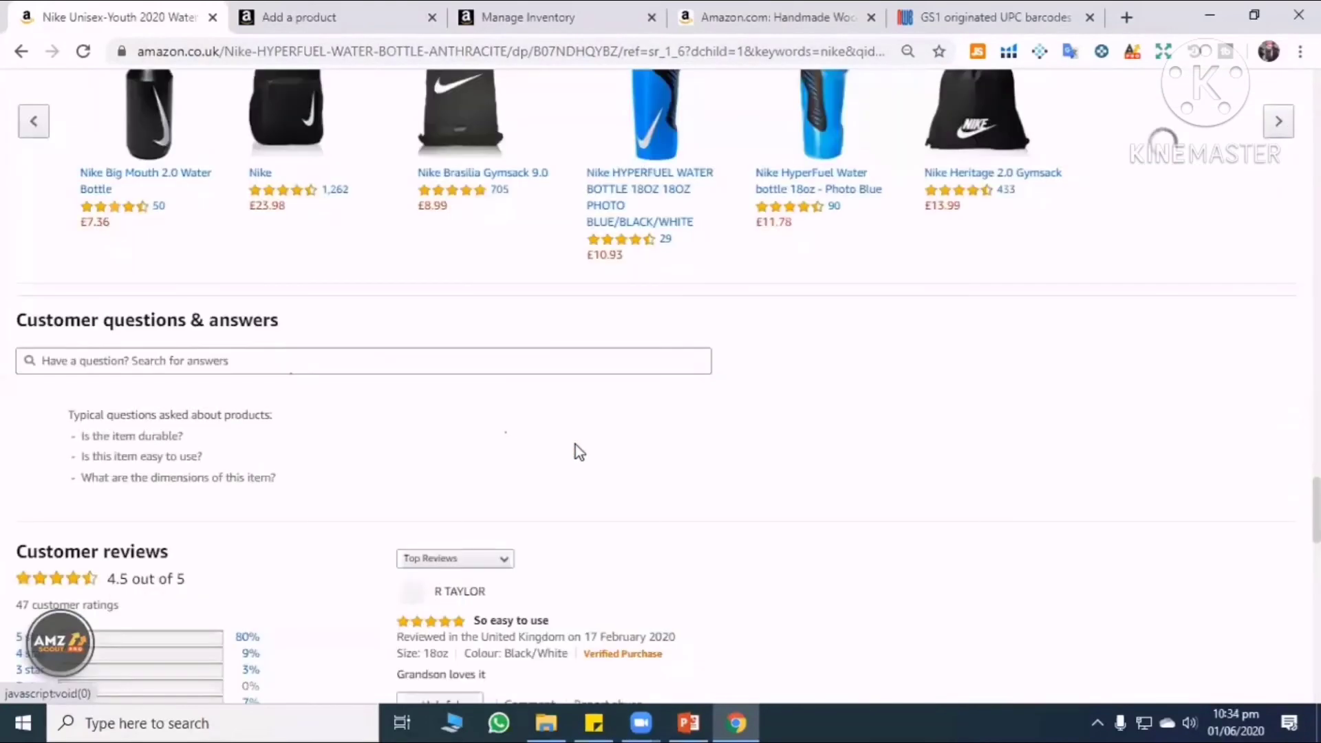
scroll(791, 550, "down", 5)
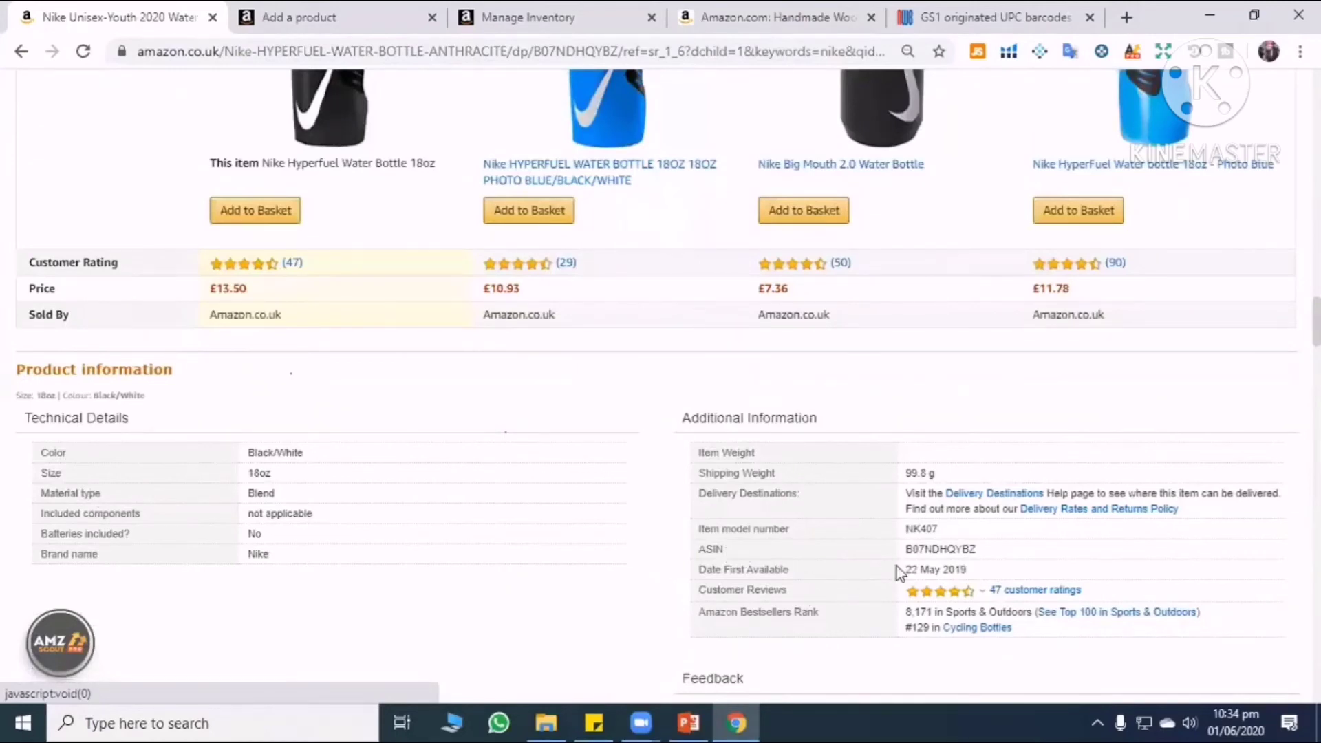
Copy ASIN B07NDHQYBZ from the Nike product page and refresh the Seller Central inventory tab.
double_click(933, 549)
key("ctrl+c")
right_click(973, 563)
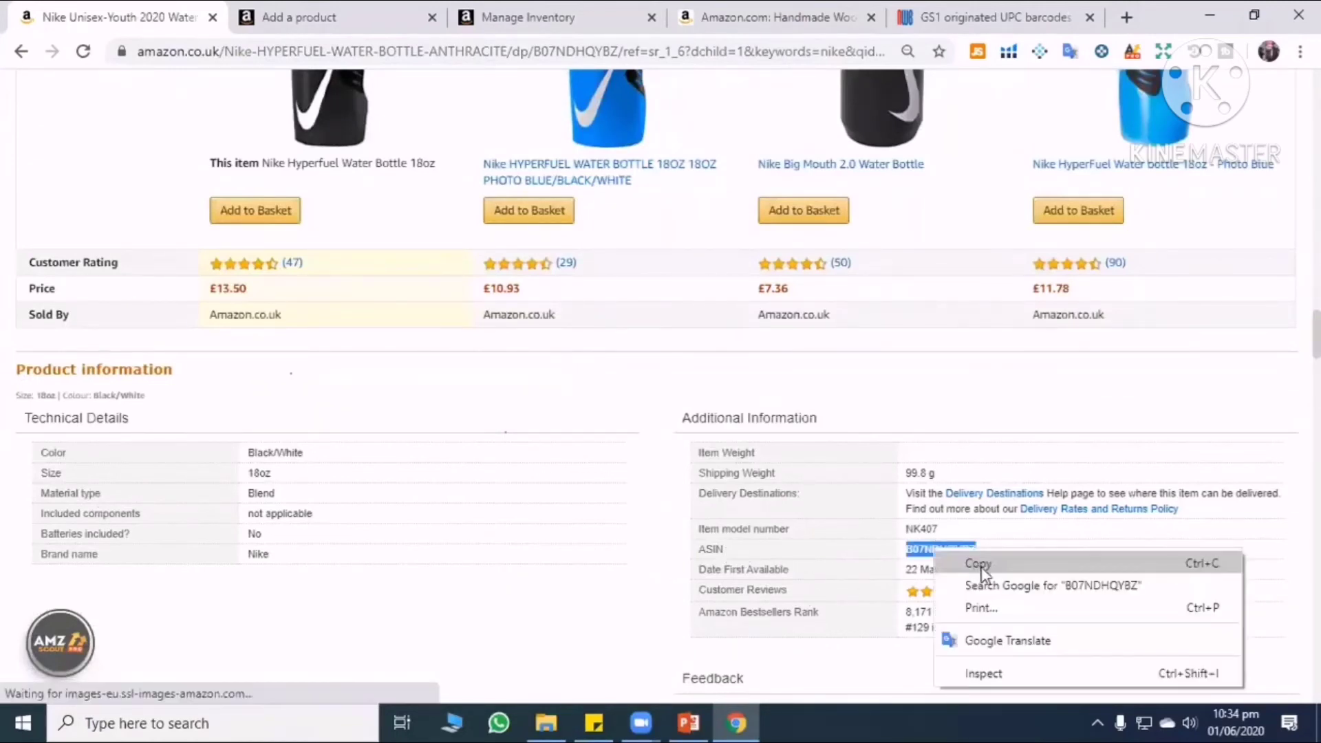
left_click(680, 220)
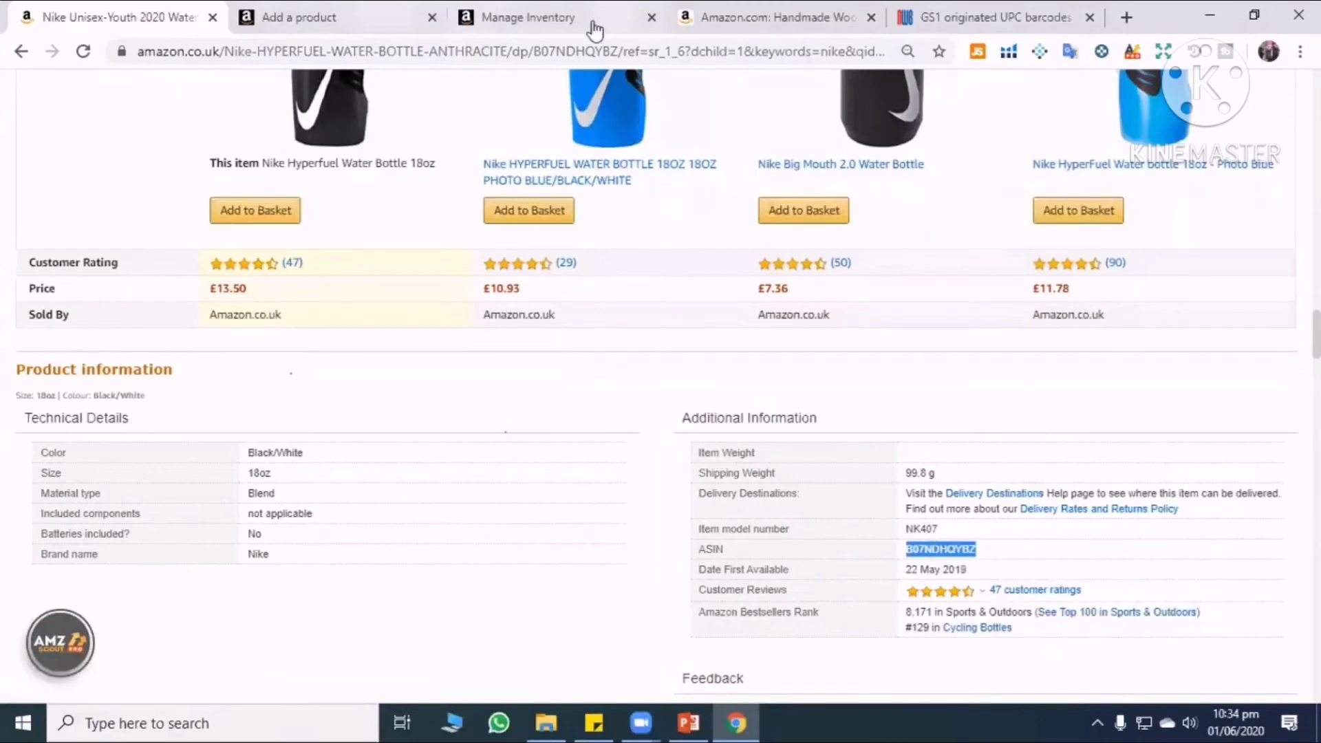
key("ctrl+Tab")
key("ctrl+Tab")
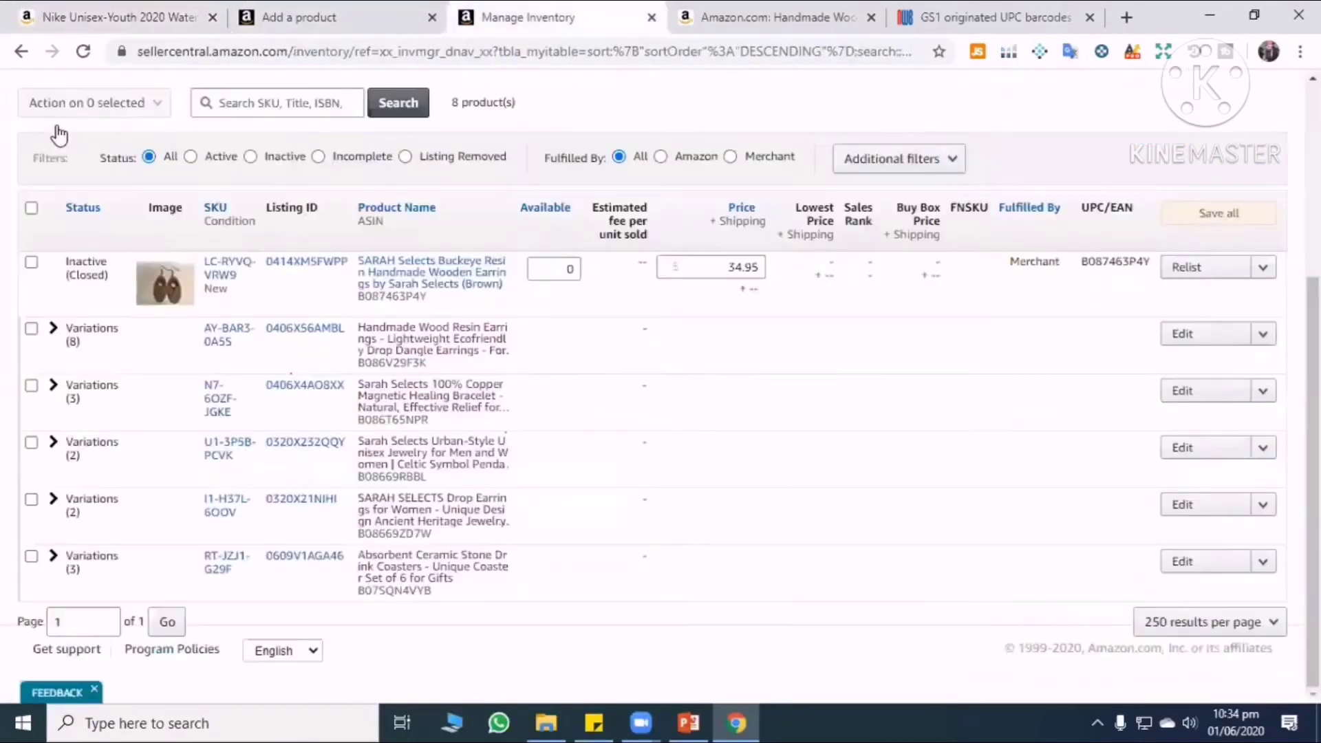
key("F5")
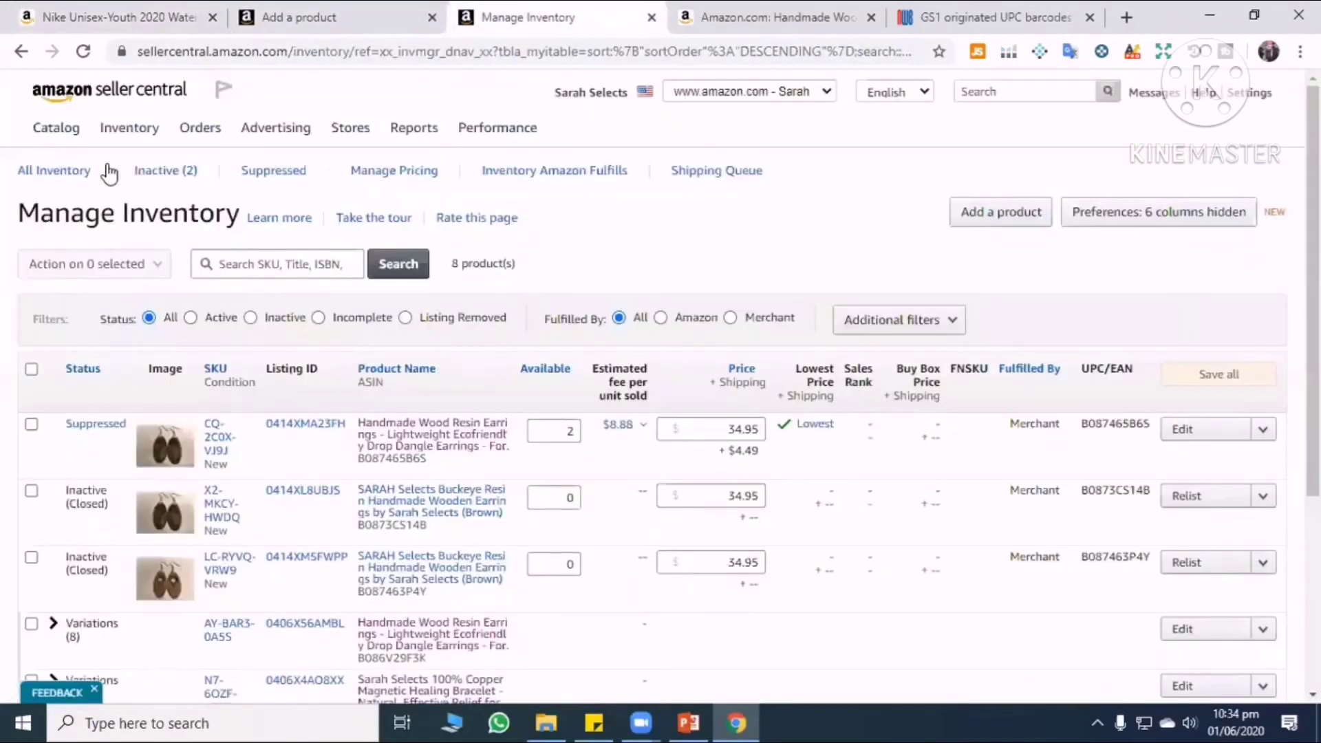
Paste ASIN B07NDHQYBZ into the Add a Product catalogue search and run it.
left_click(109, 172)
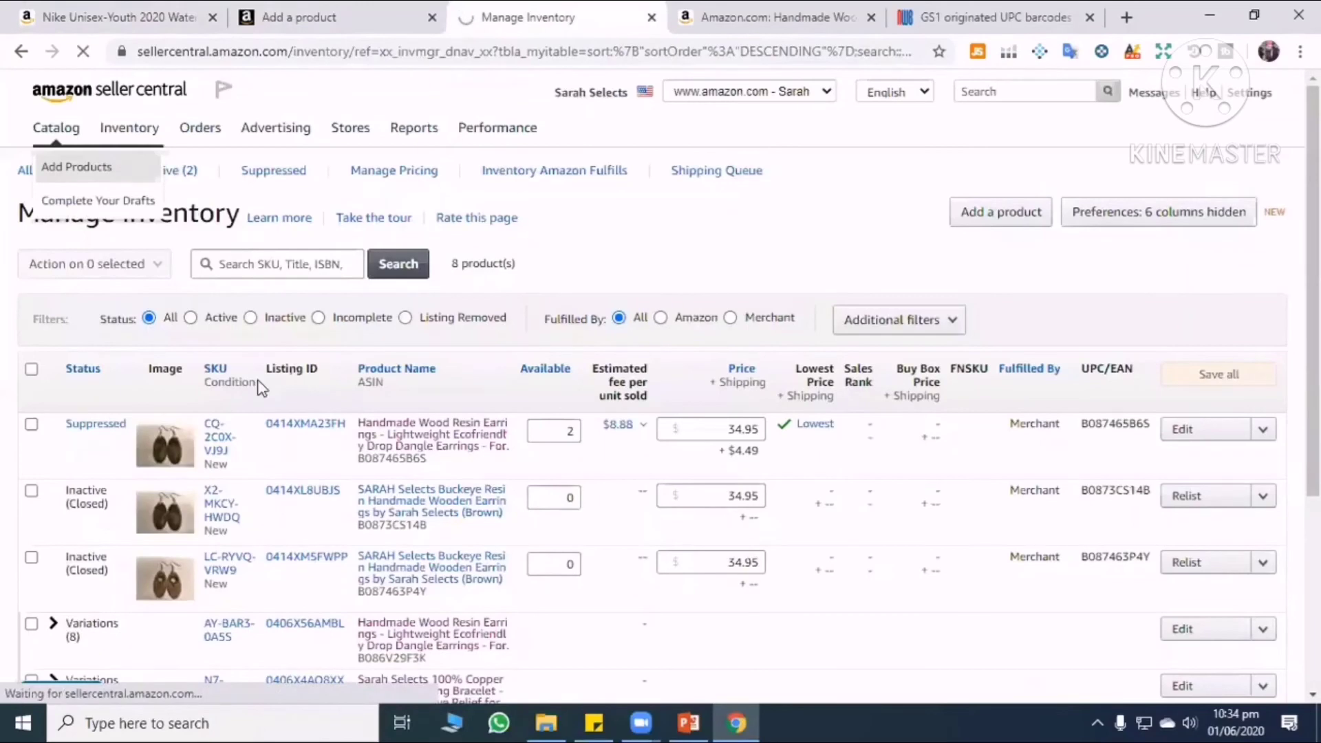
scroll(212, 481, "down", 3)
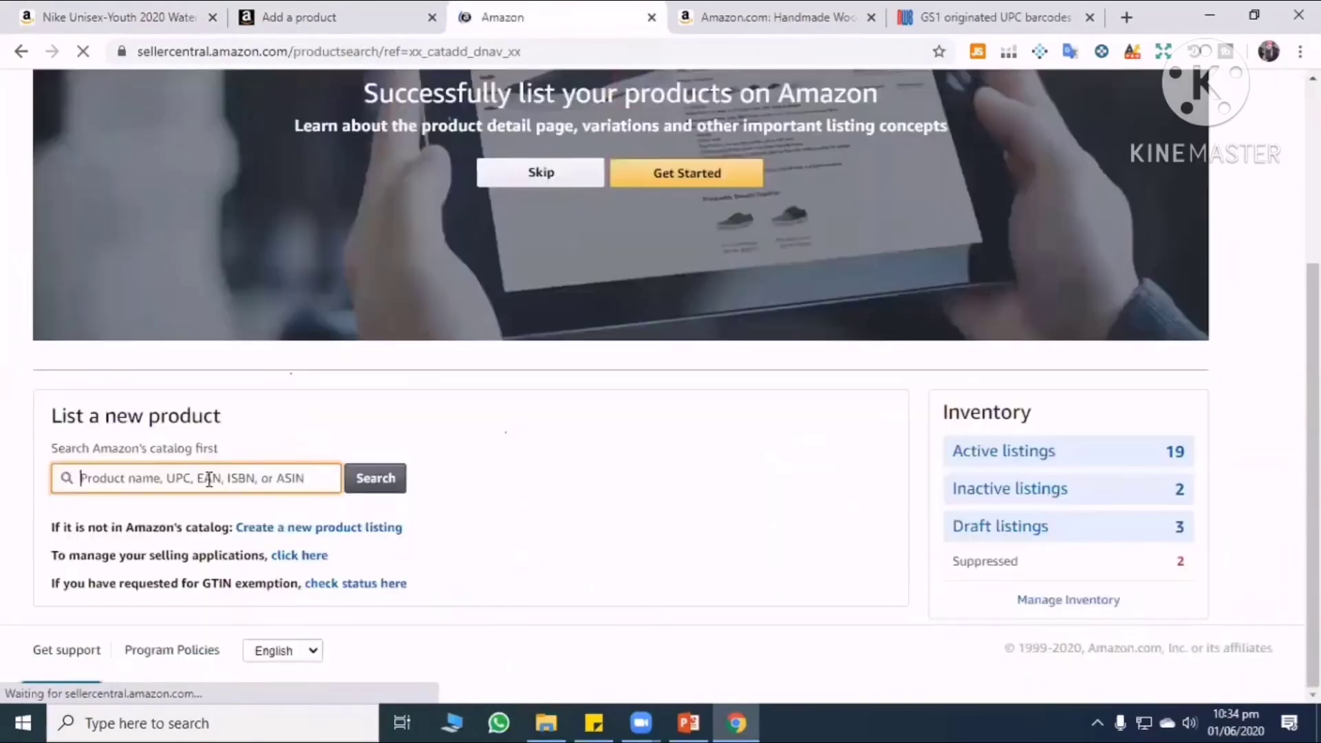
right_click(208, 480)
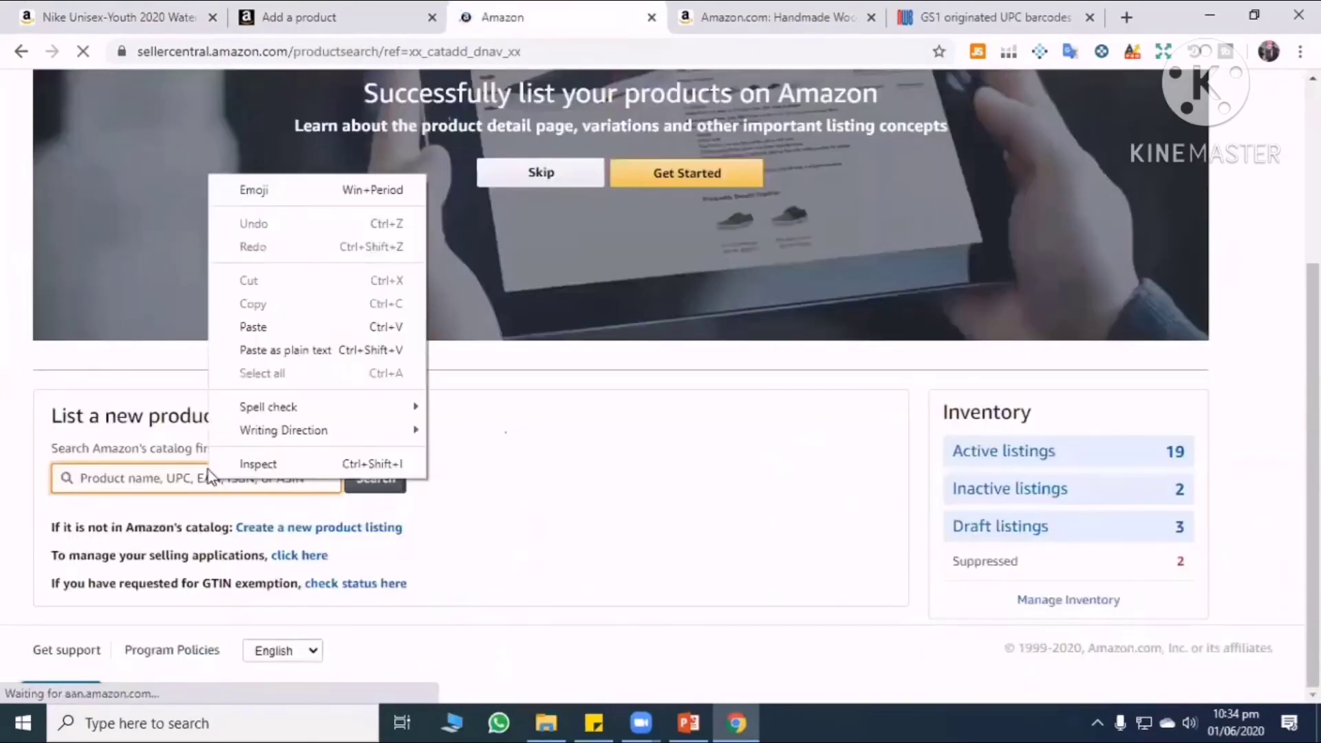
left_click(243, 328)
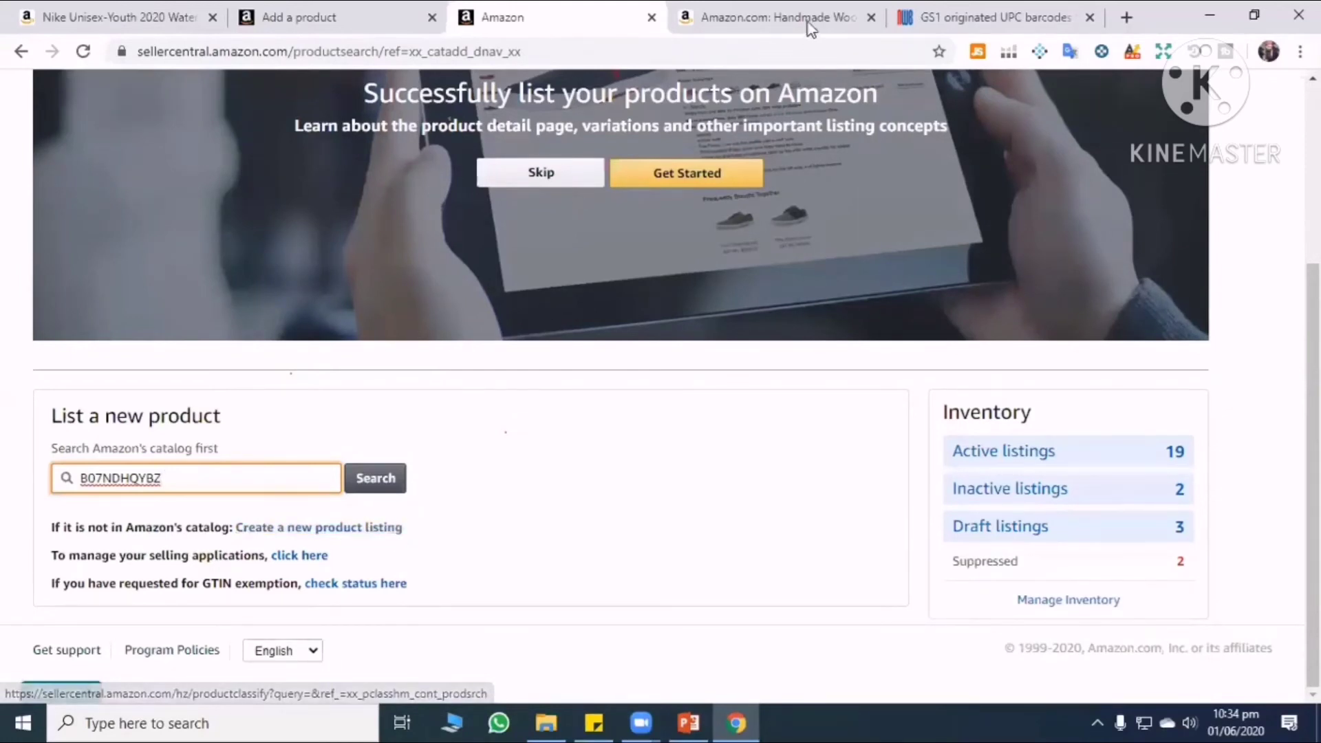
left_click(784, 19)
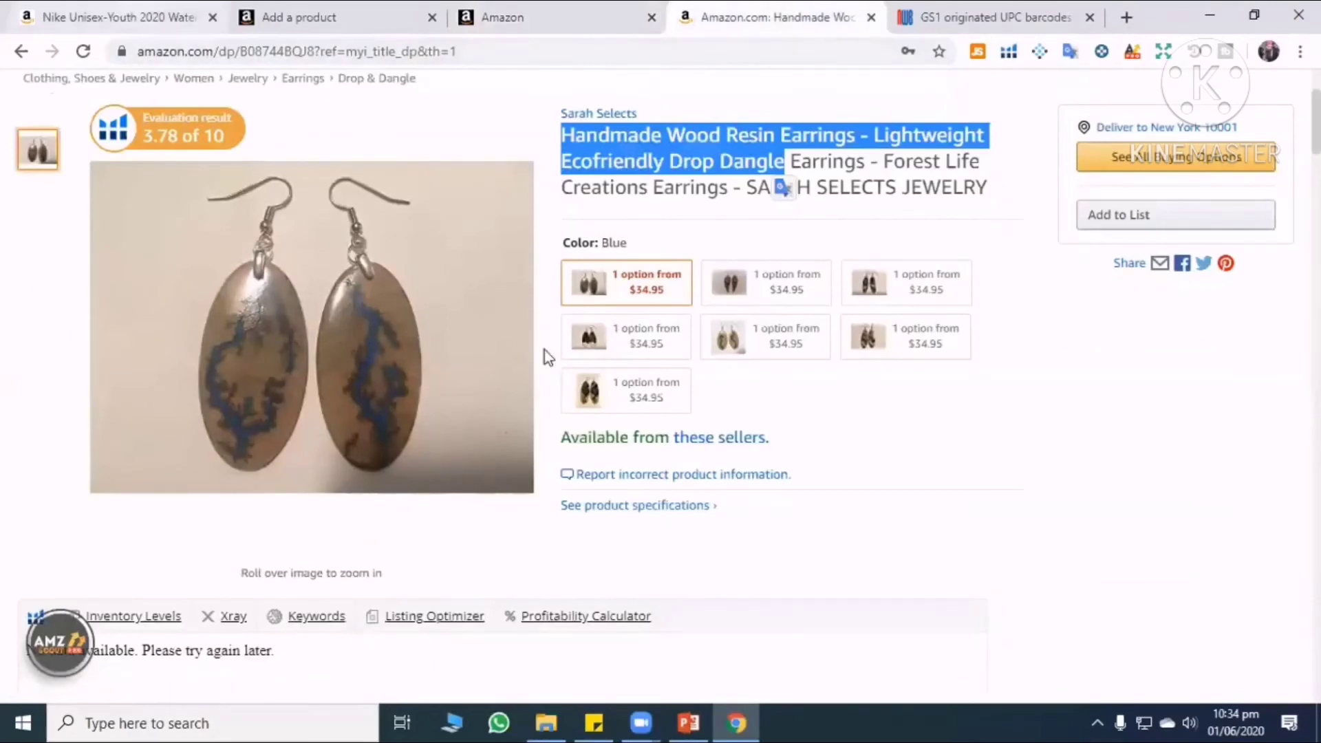
key("ctrl+1")
key("Home")
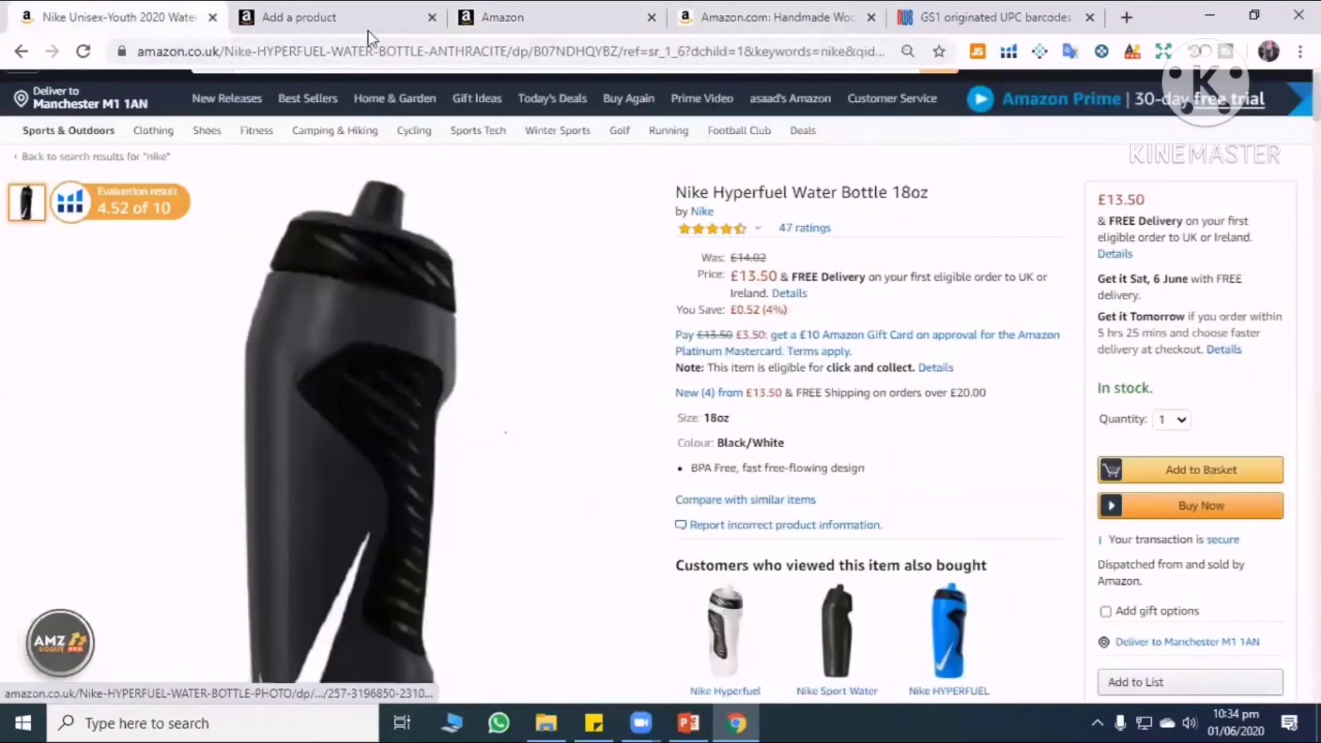
key("ctrl+2")
left_click(383, 478)
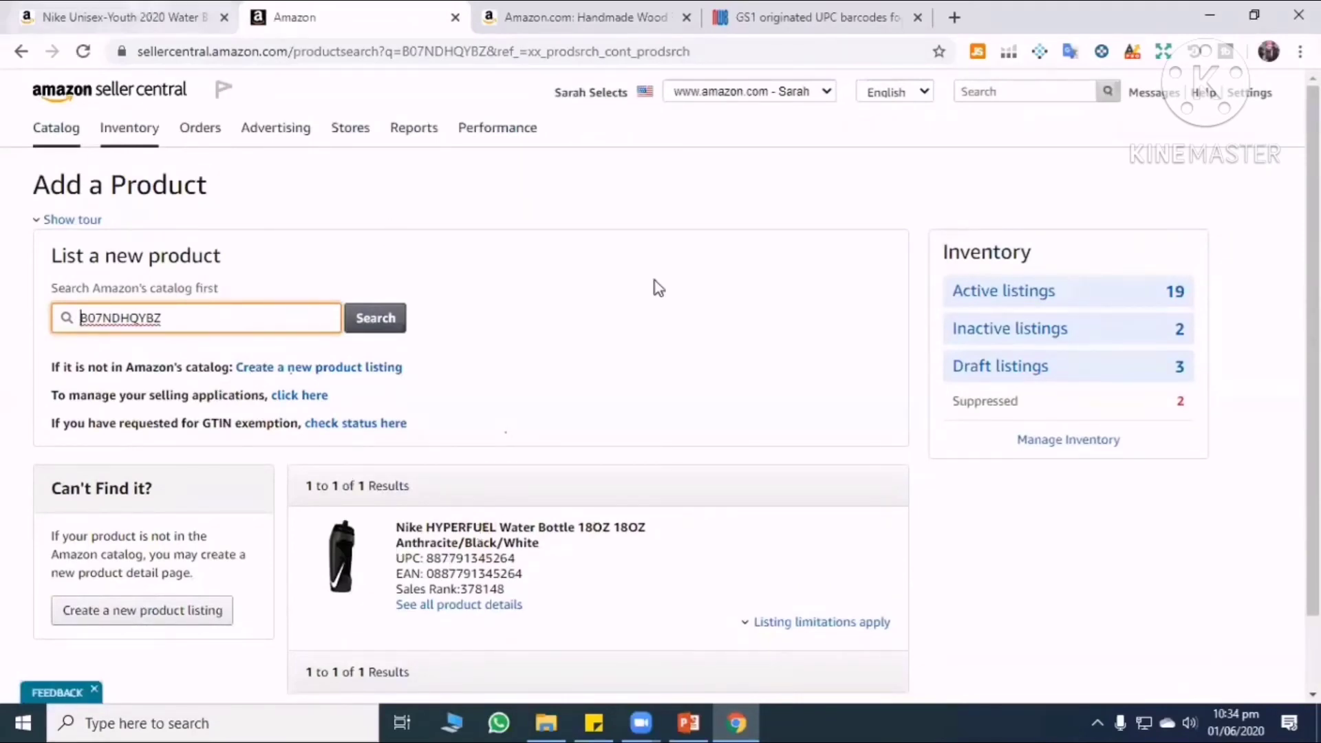
Expand the Nike bottle's listing limitations, which show brand approval is required.
key("ctrl+shift+Tab")
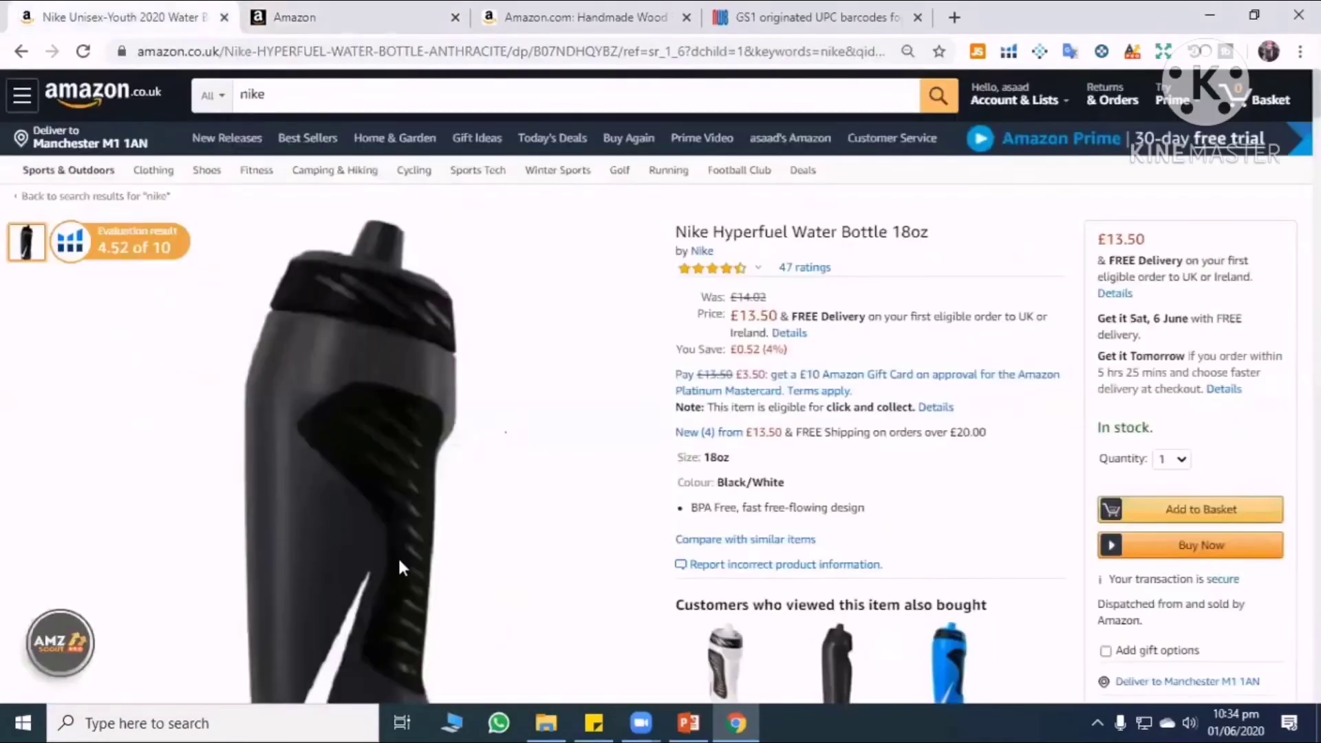
left_click(336, 29)
left_click(745, 550)
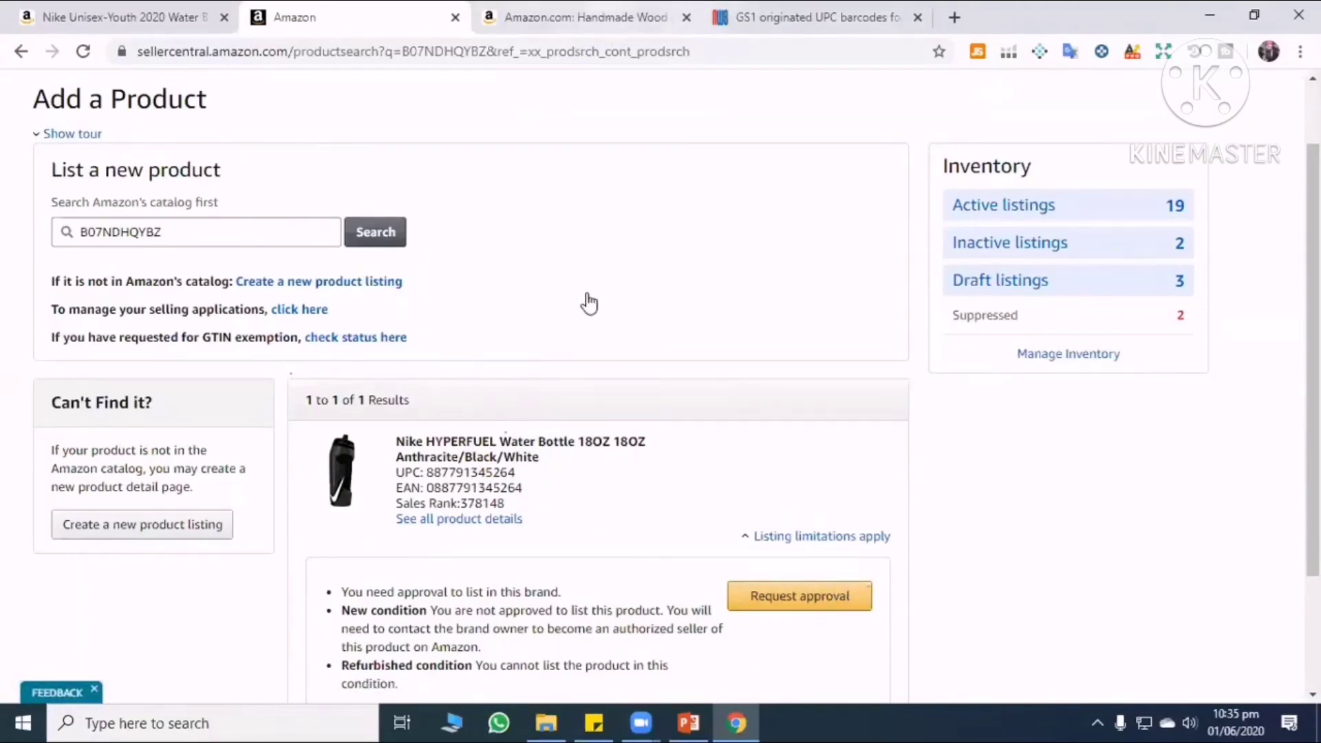
Return to the Nike Hyperfuel bottle page and go back to its top.
key("ctrl+Tab")
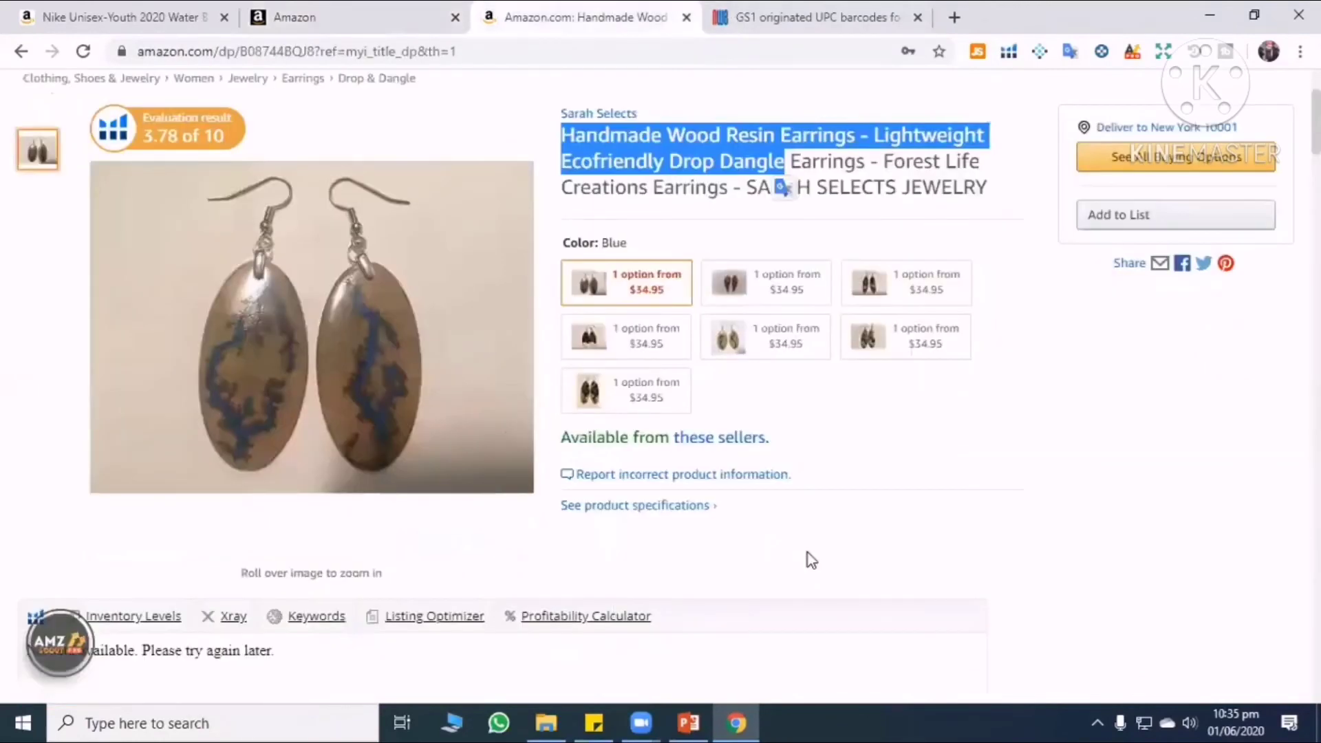
key("ctrl+1")
scroll(609, 420, "down", 3)
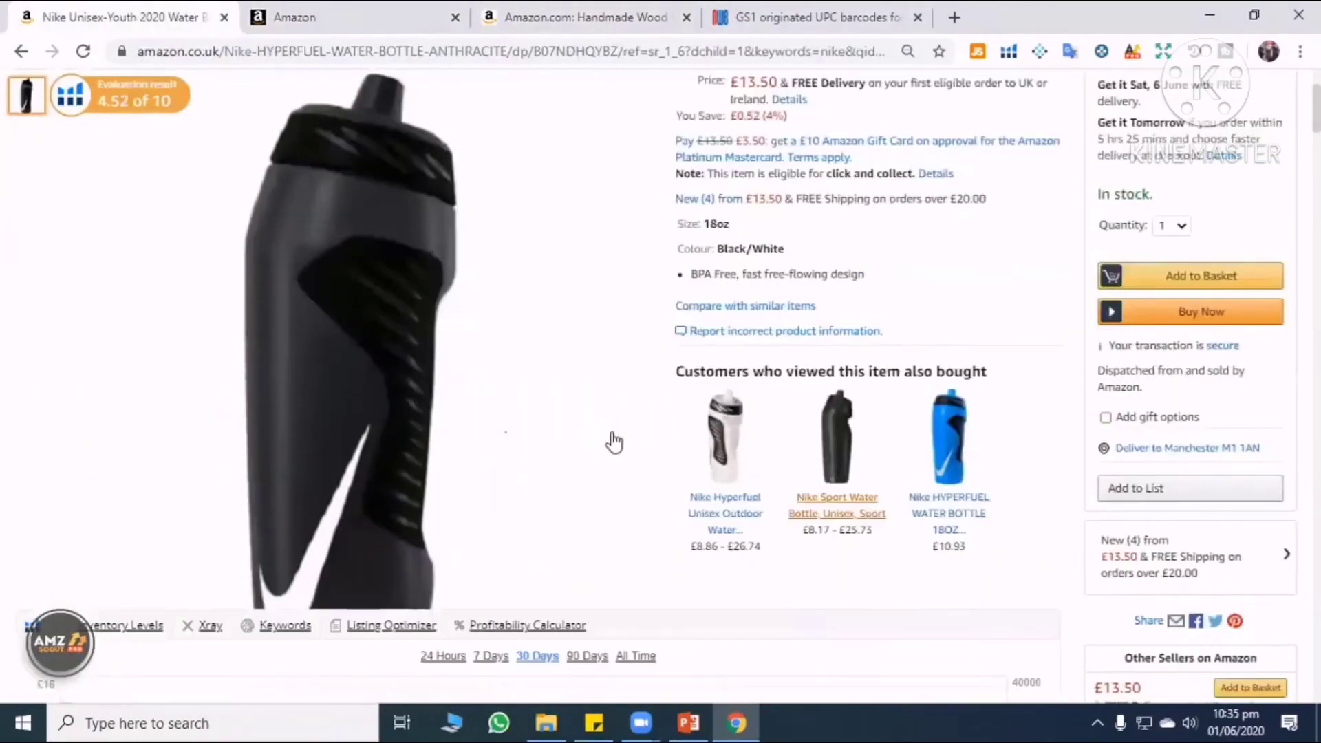
scroll(614, 442, "down", 10)
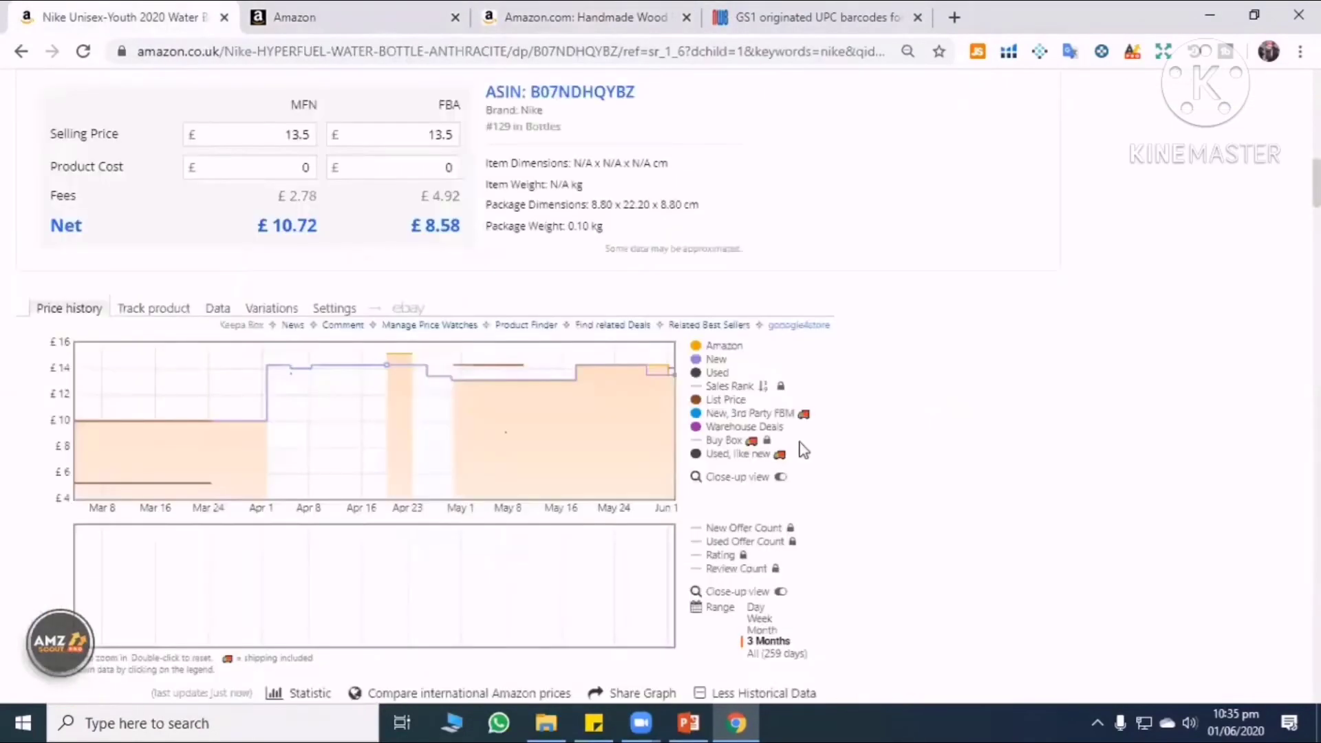
scroll(798, 448, "down", 10)
scroll(895, 457, "up", 15)
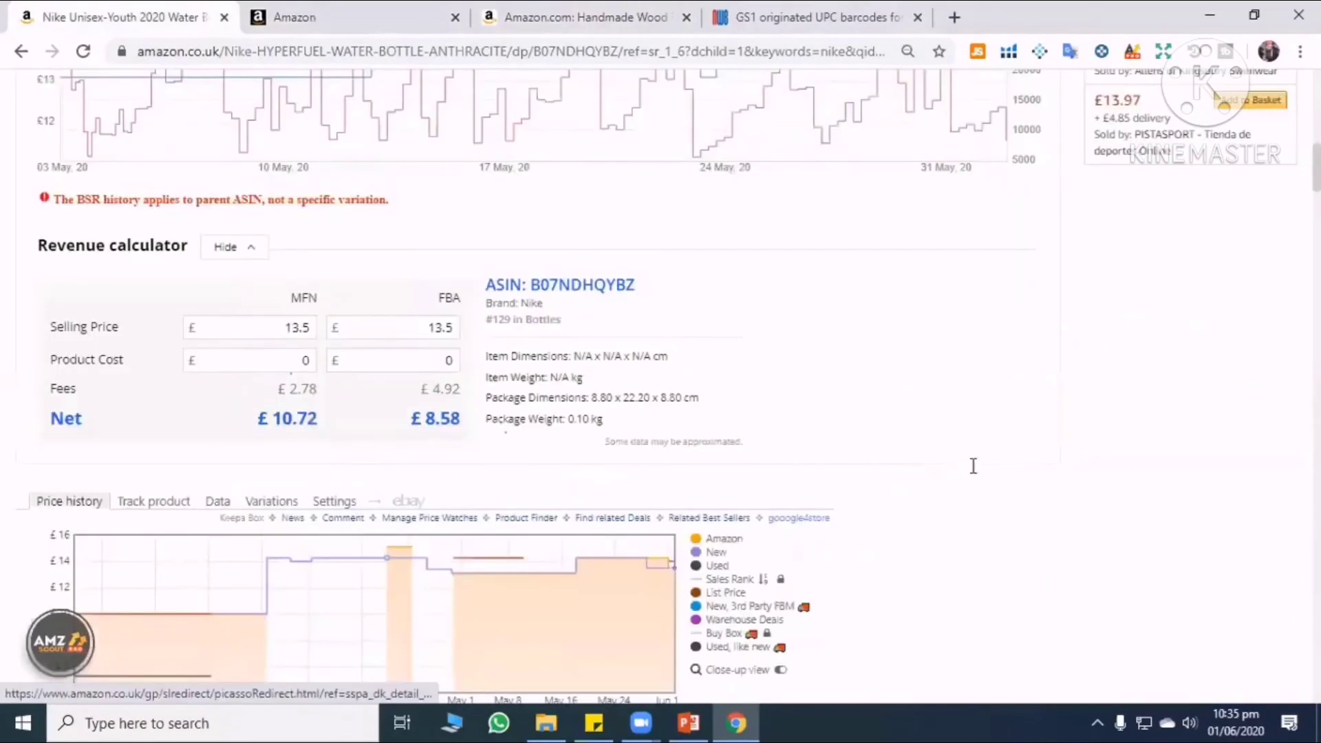
key("Home")
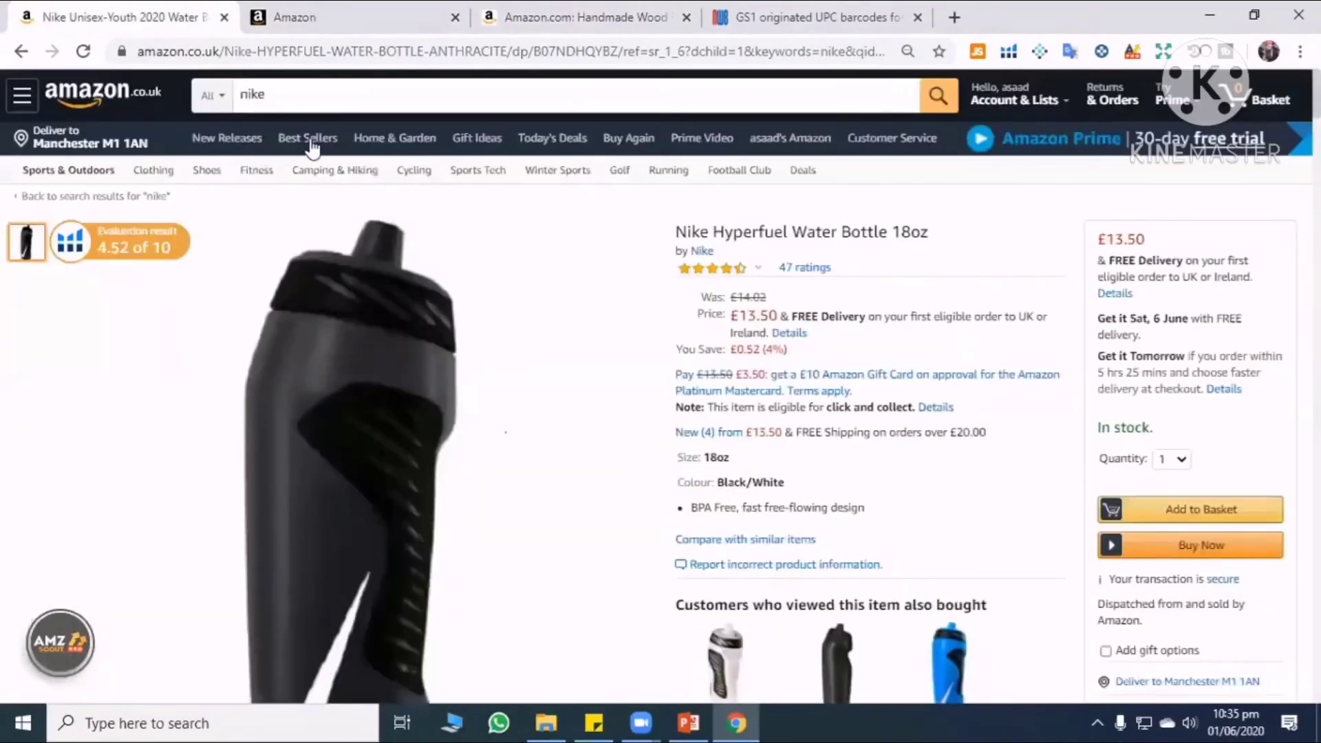
Open the Amazon.co.uk Sports & Outdoors best sellers list.
left_click(311, 146)
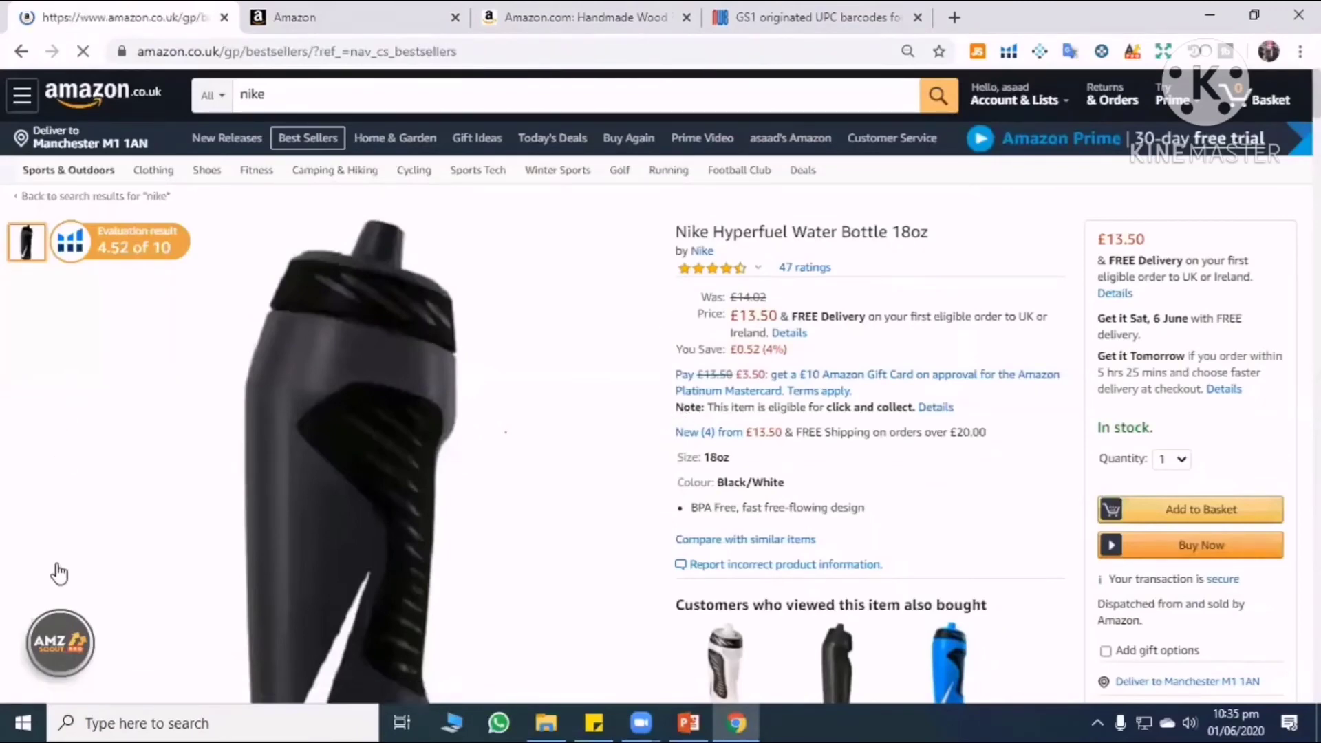
scroll(70, 593, "down", 3)
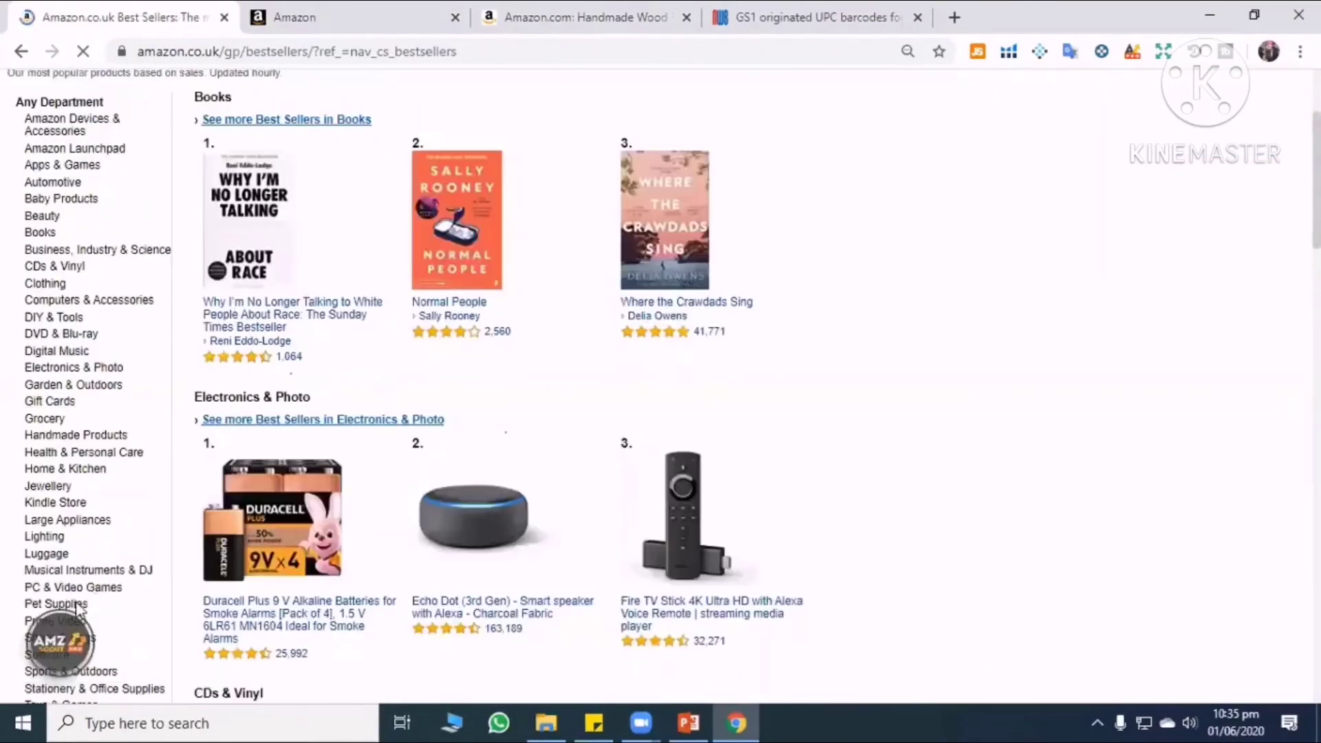
scroll(113, 514, "down", 1)
scroll(100, 292, "down", 5)
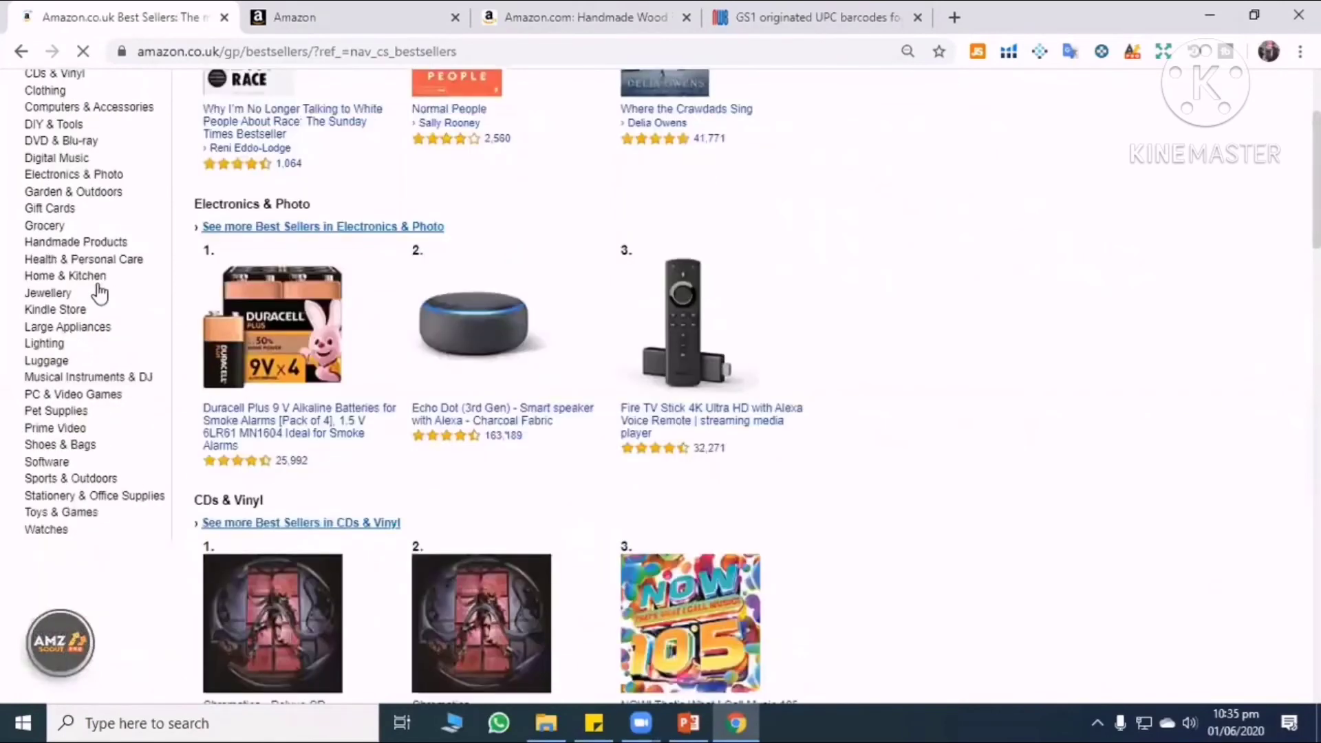
left_click(97, 287)
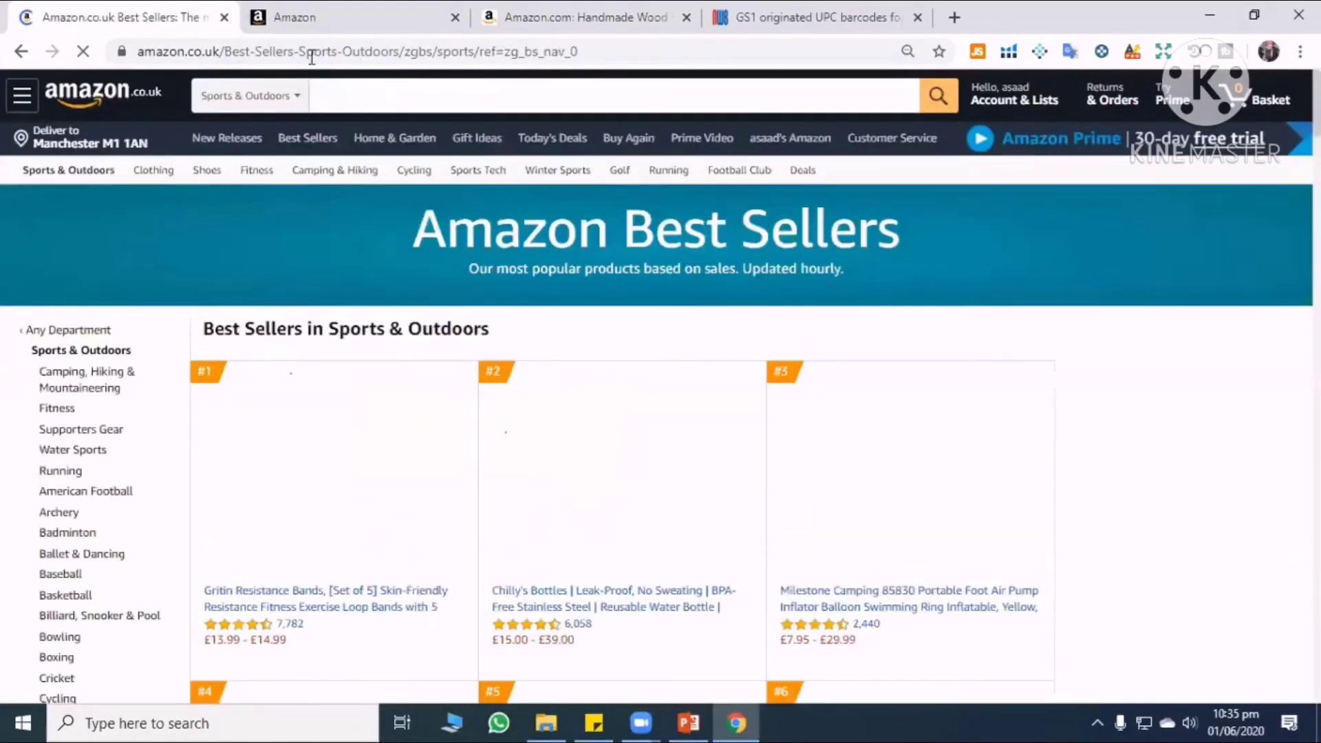
Switch to amazon.com and open its Sports & Outdoors best sellers list.
left_click(311, 59)
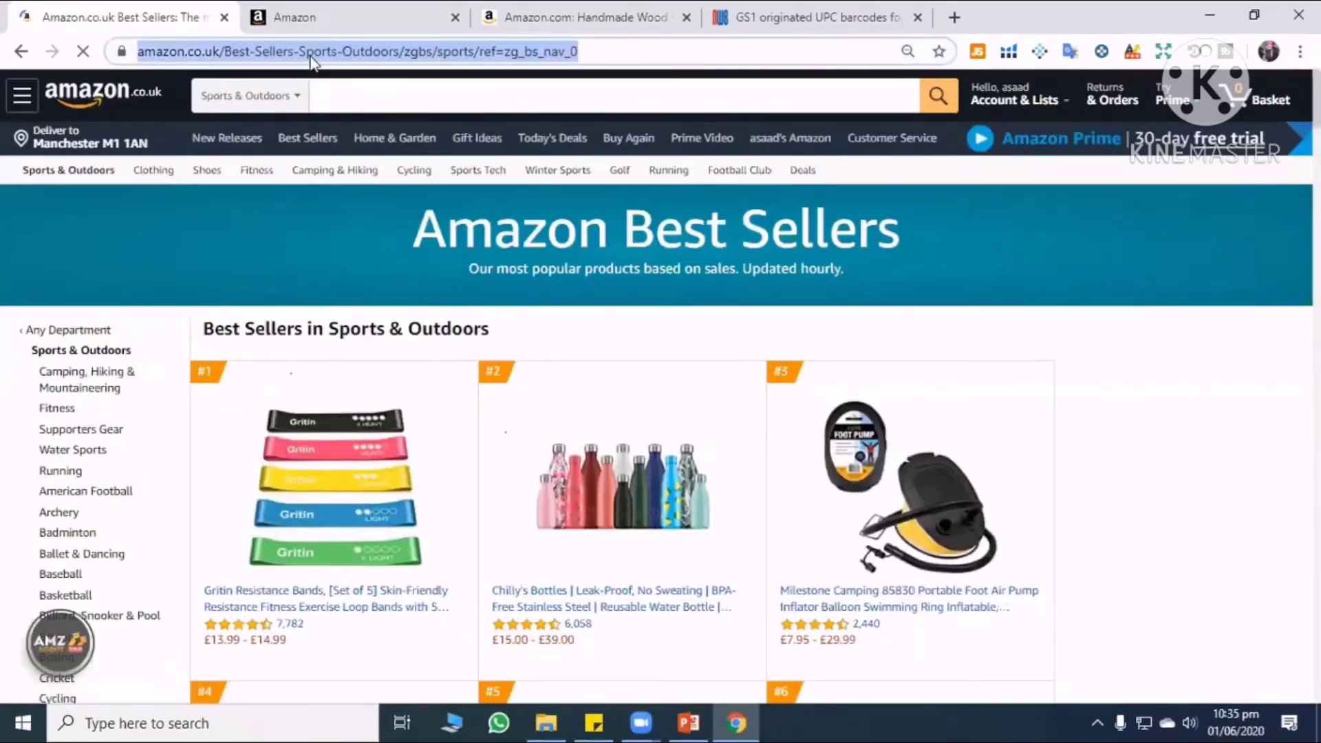
type("amazon.com")
key("Return")
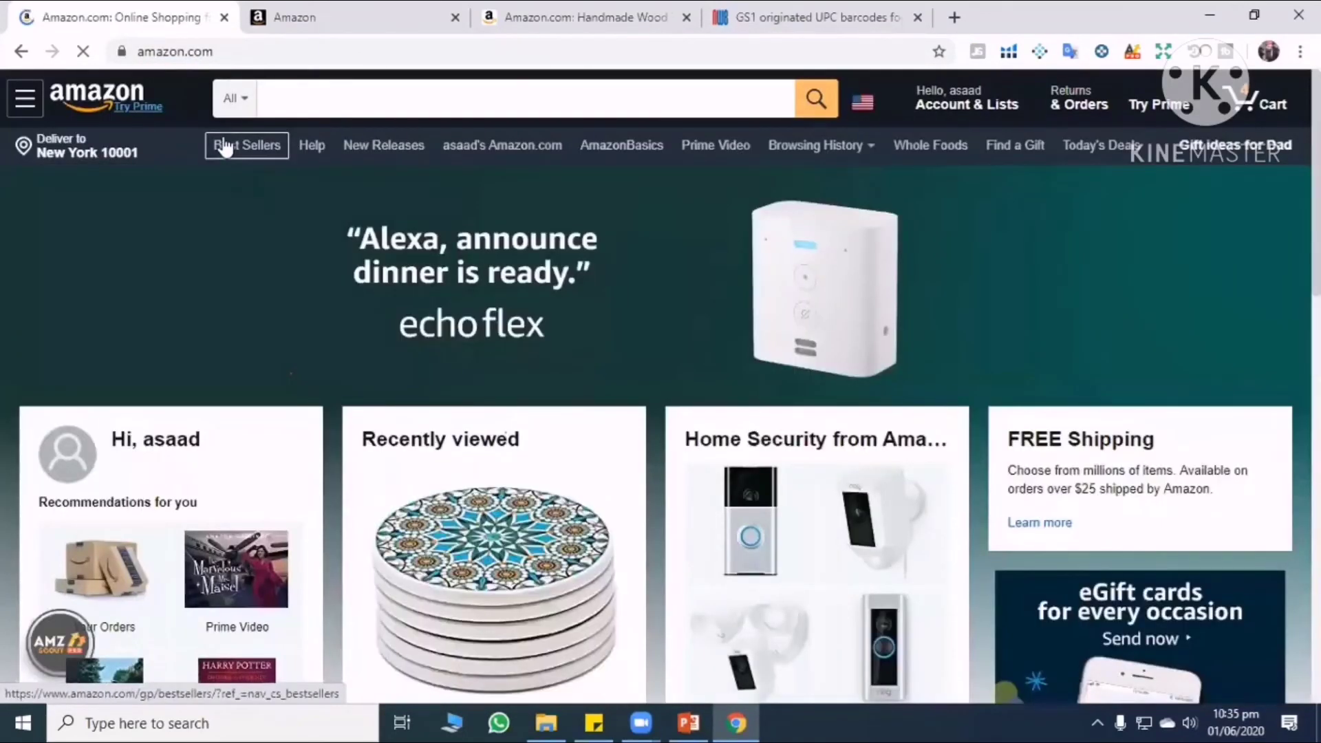
left_click(224, 147)
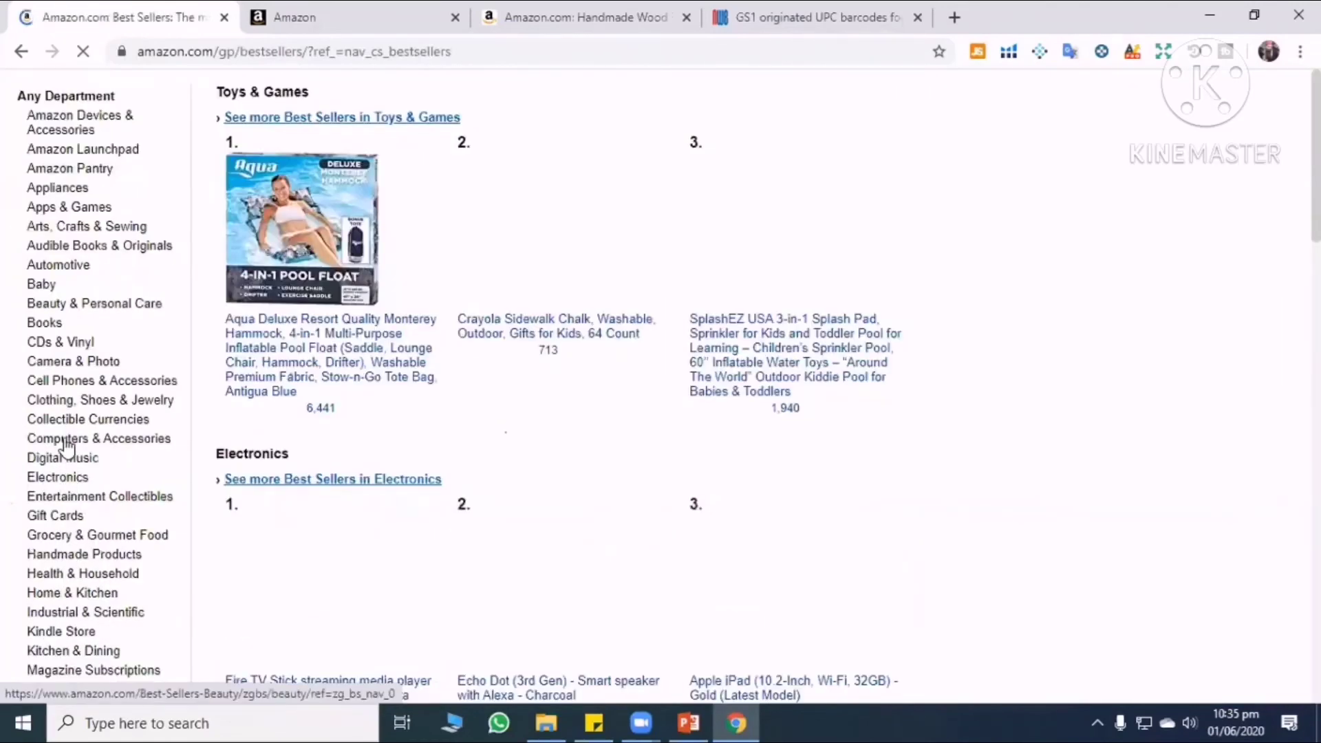
scroll(67, 446, "down", 5)
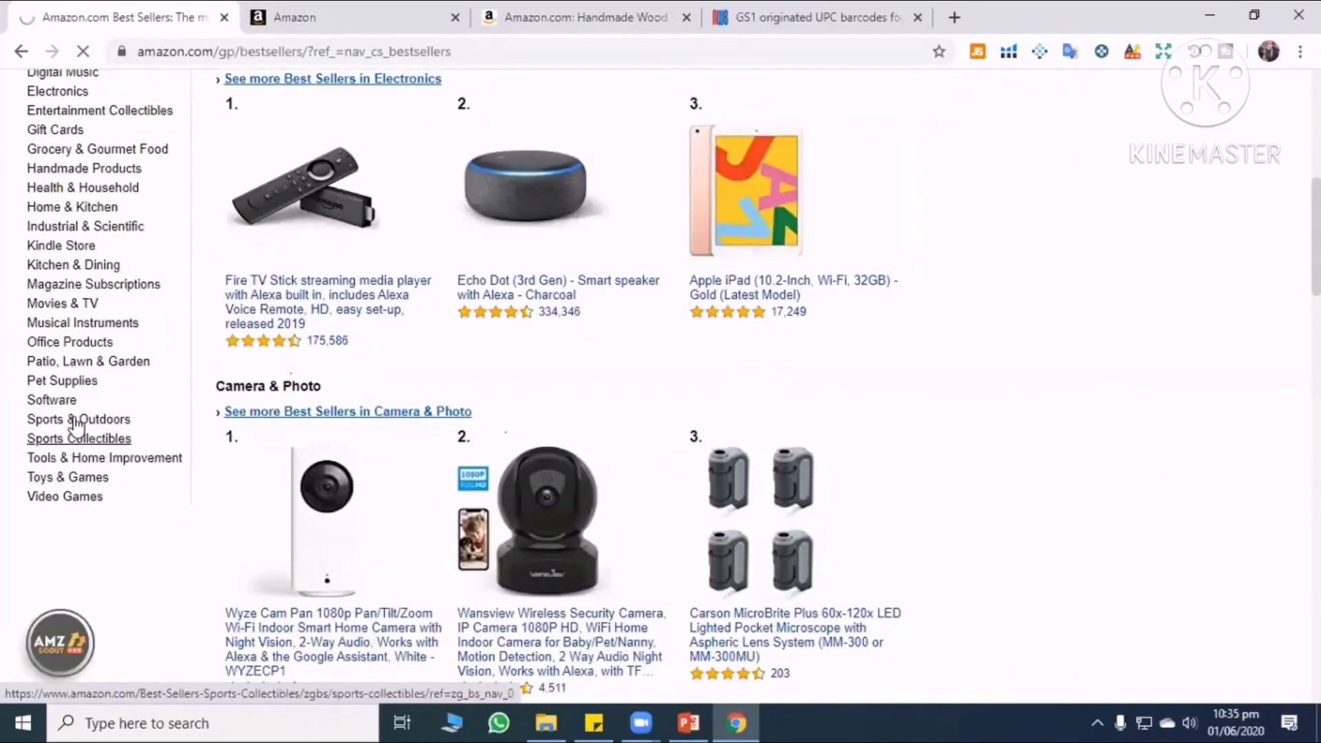
left_click(77, 419)
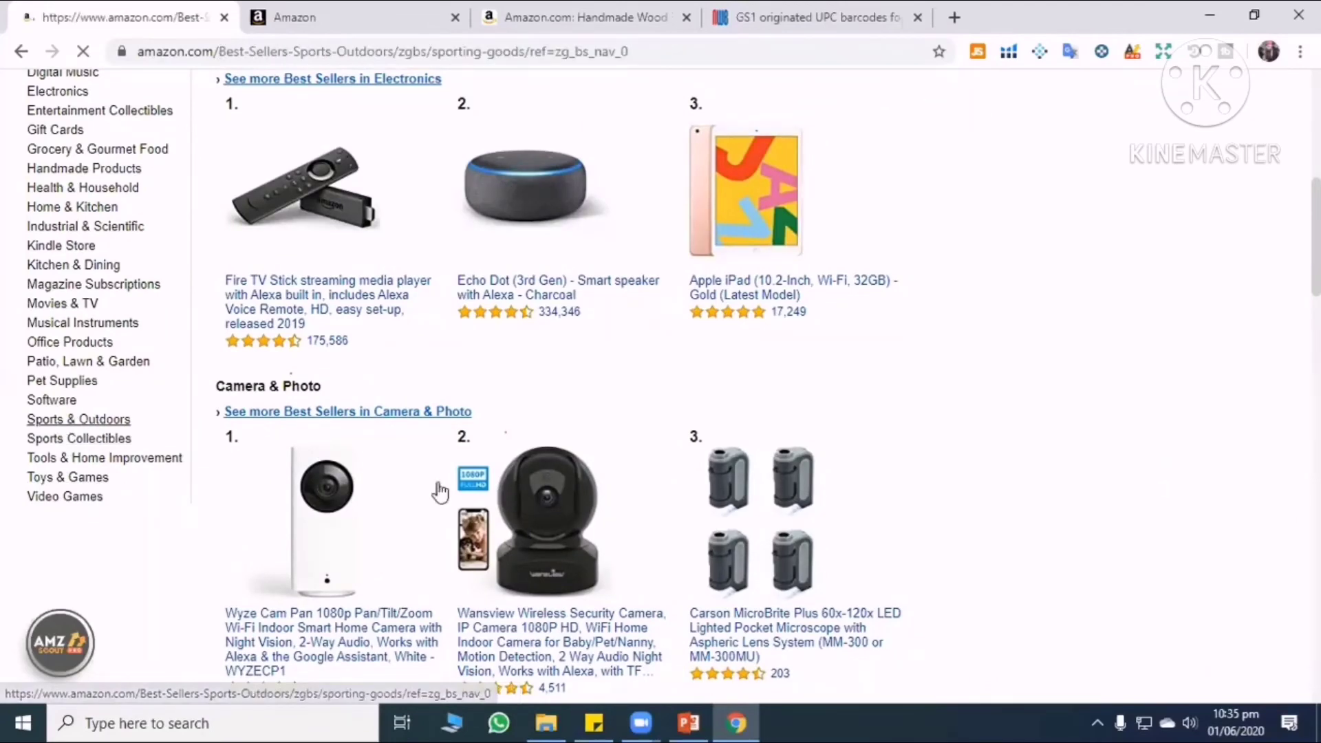
Open the #1 SABRE RED pepper spray keychain in a new tab.
scroll(361, 474, "down", 3)
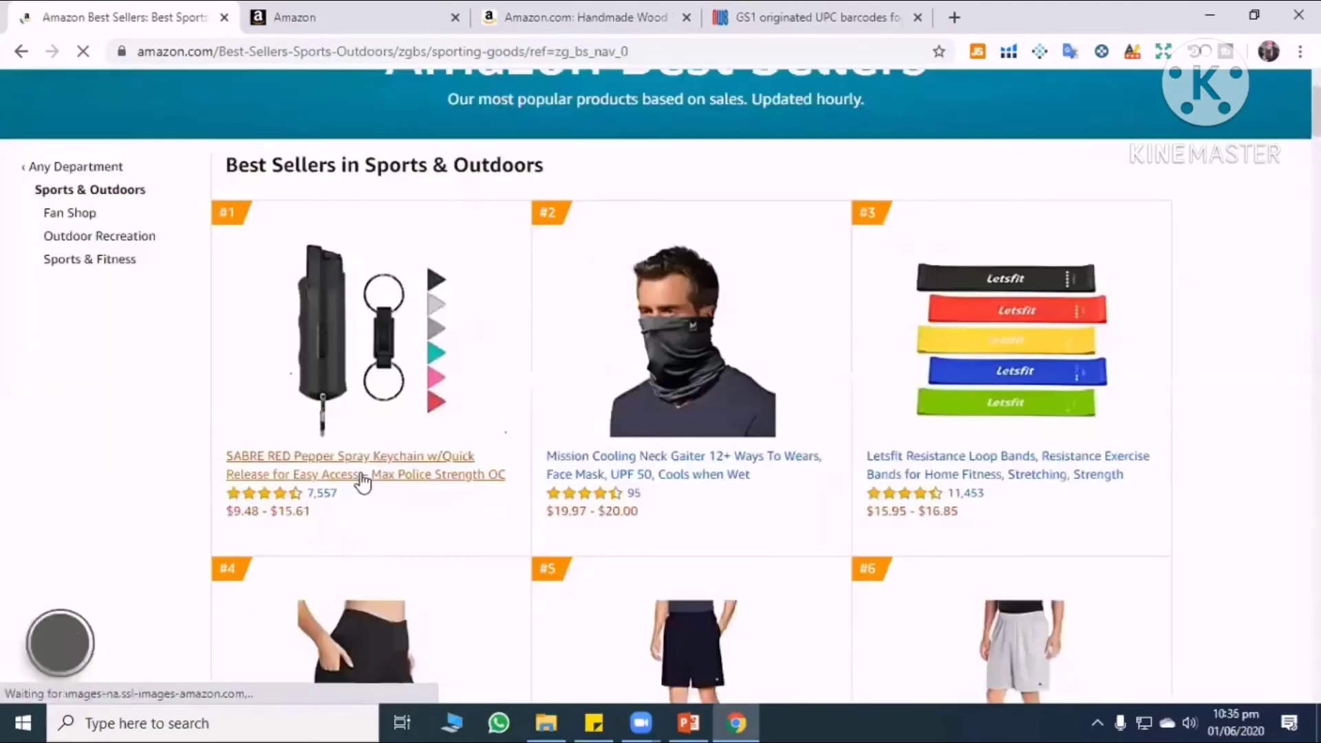
right_click(347, 461)
left_click(375, 478)
Move the Seller Central Add a Product tab beside the SABRE RED product tab and flip between them.
left_click(295, 16)
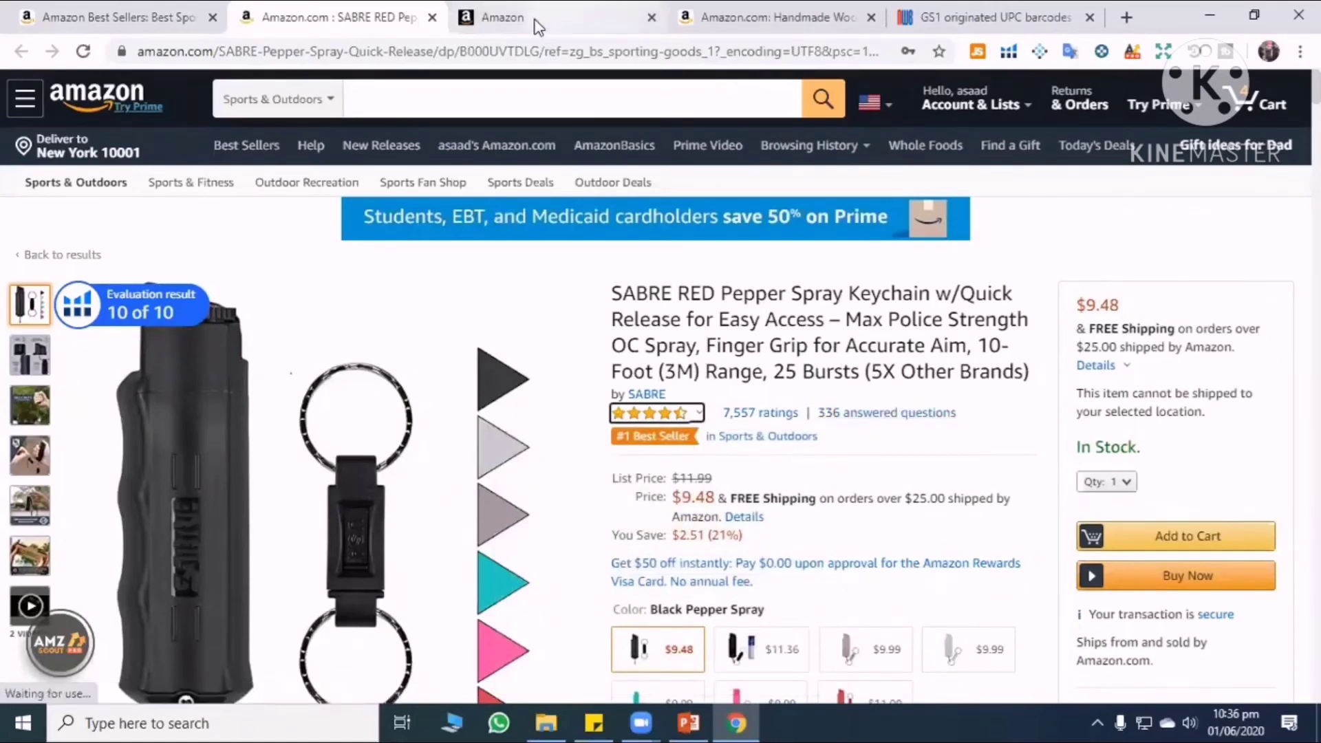
left_click_drag(538, 27, 337, 27)
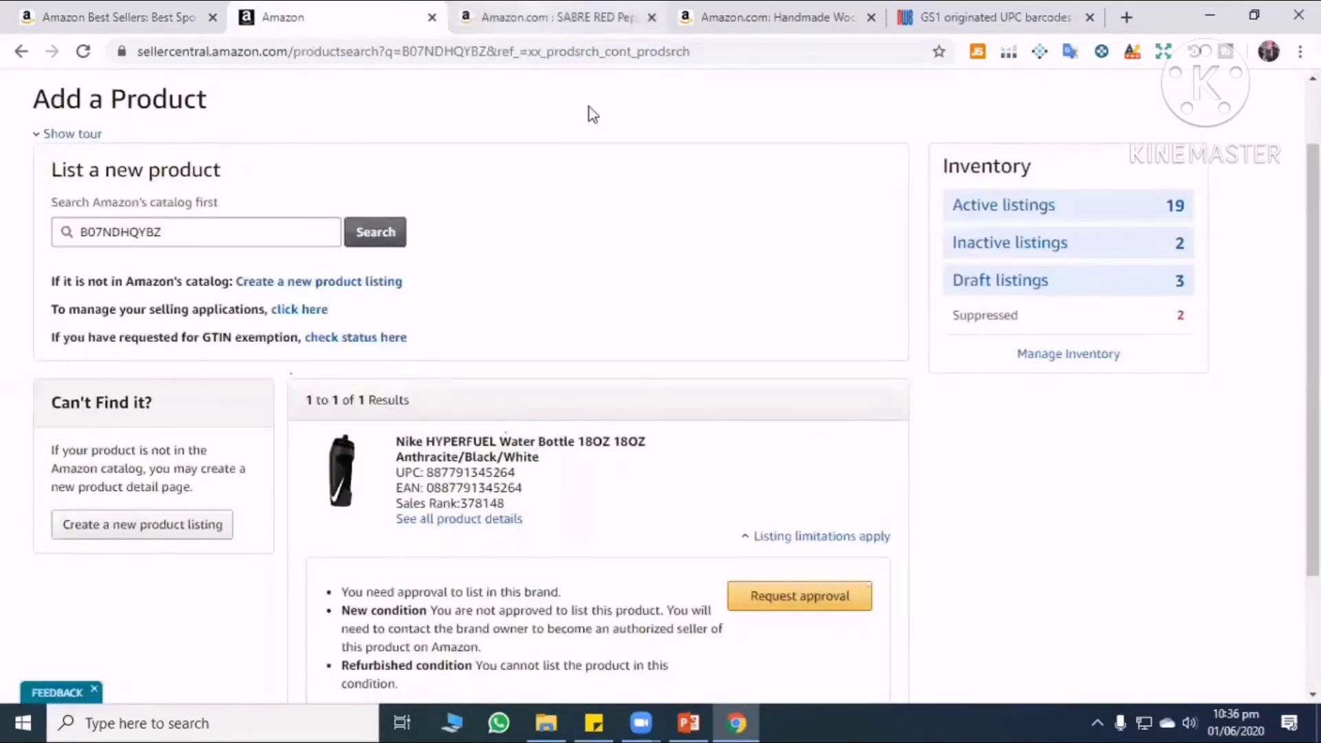
left_click(547, 18)
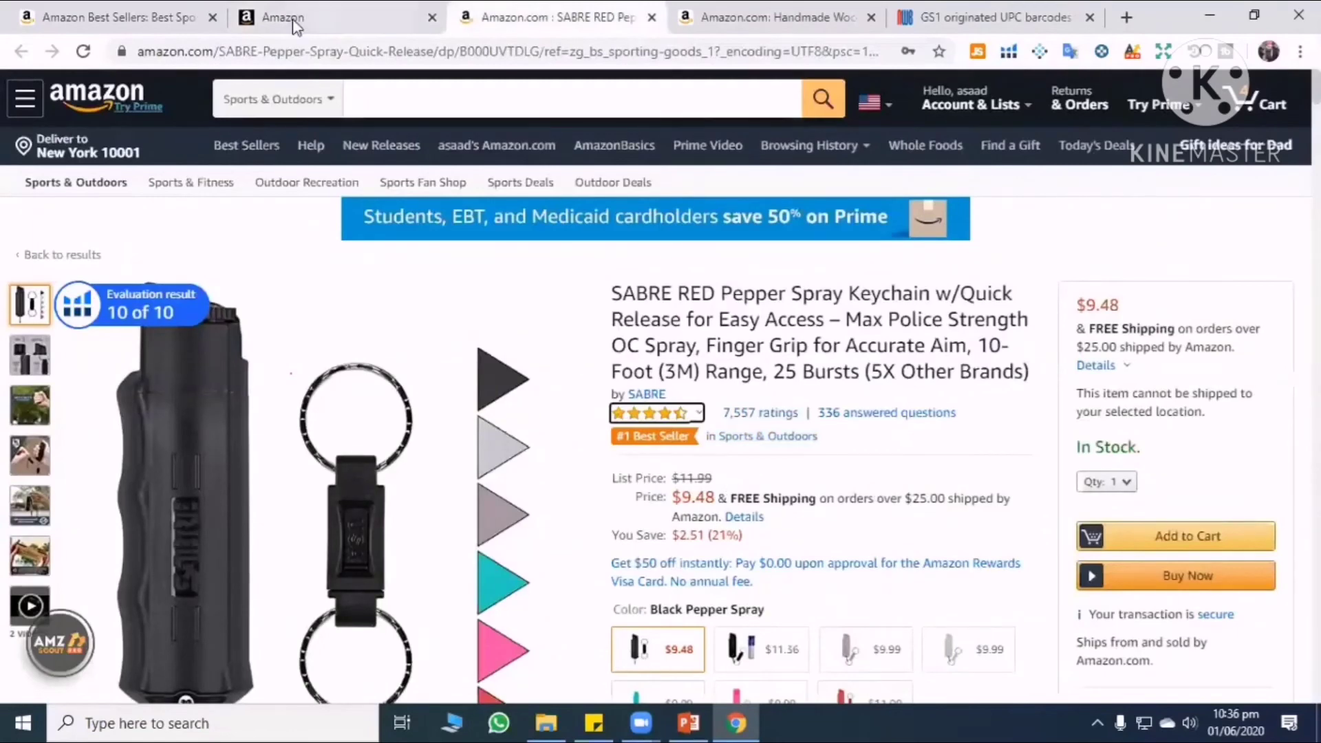
key("ctrl+shift+Tab")
Copy ASIN B000UVTDLG from the SABRE RED product page's web address.
key("ctrl+Tab")
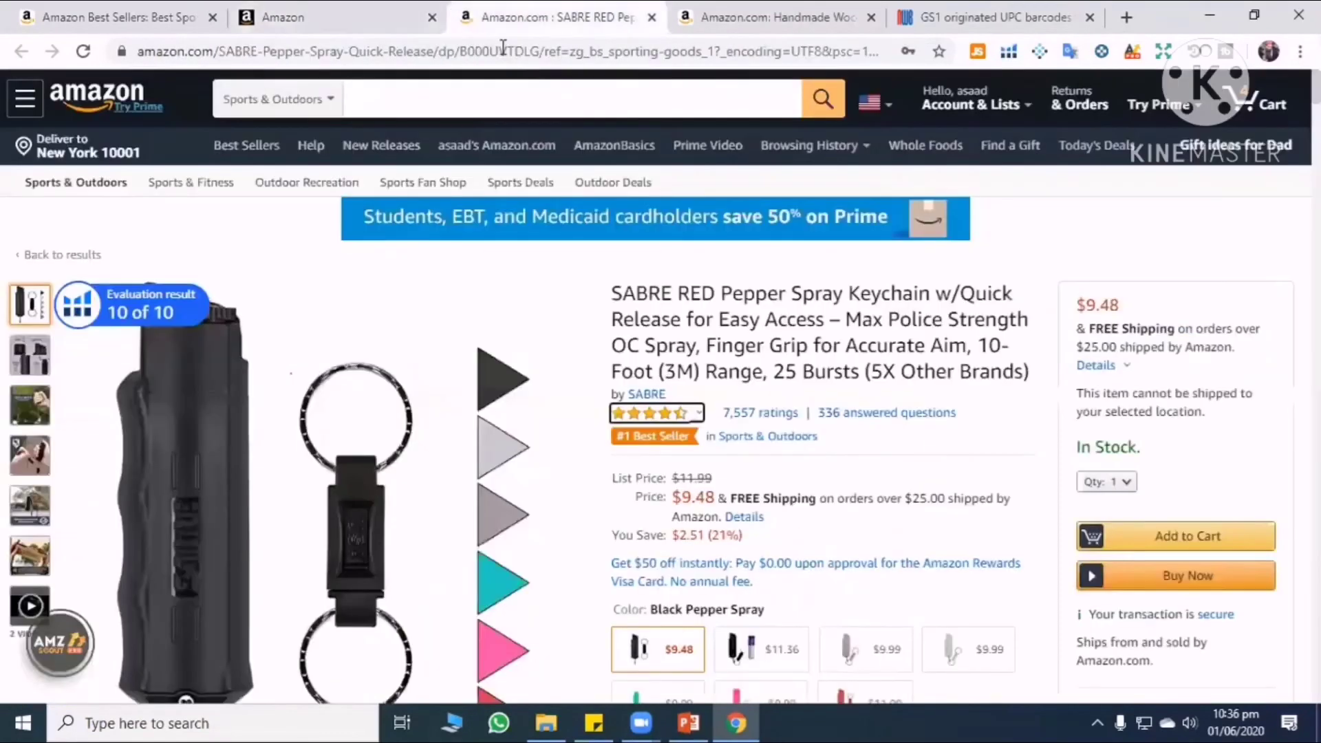
left_click(503, 46)
double_click(572, 51)
right_click(566, 49)
left_click(622, 162)
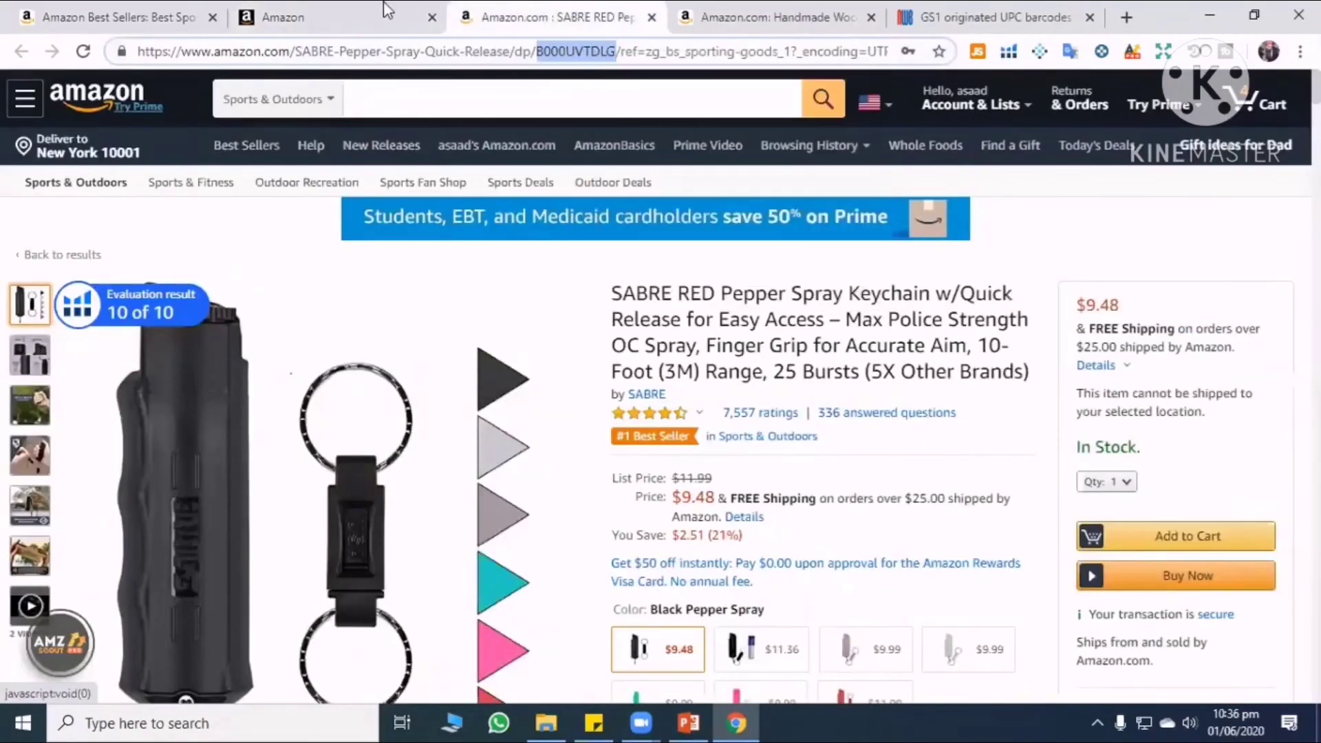
Replace the old ASIN with B000UVTDLG in the Add a Product search and run it.
left_click(382, 8)
double_click(146, 234)
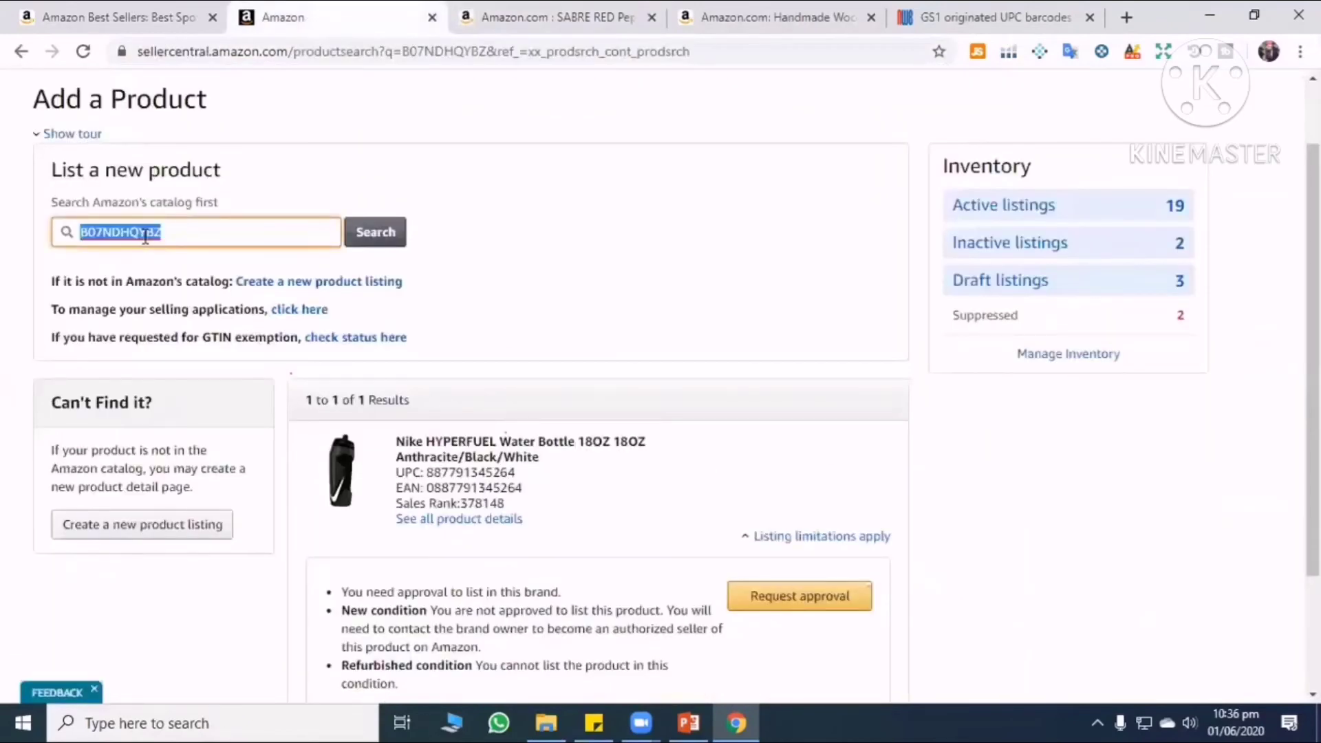
right_click(147, 236)
left_click(200, 372)
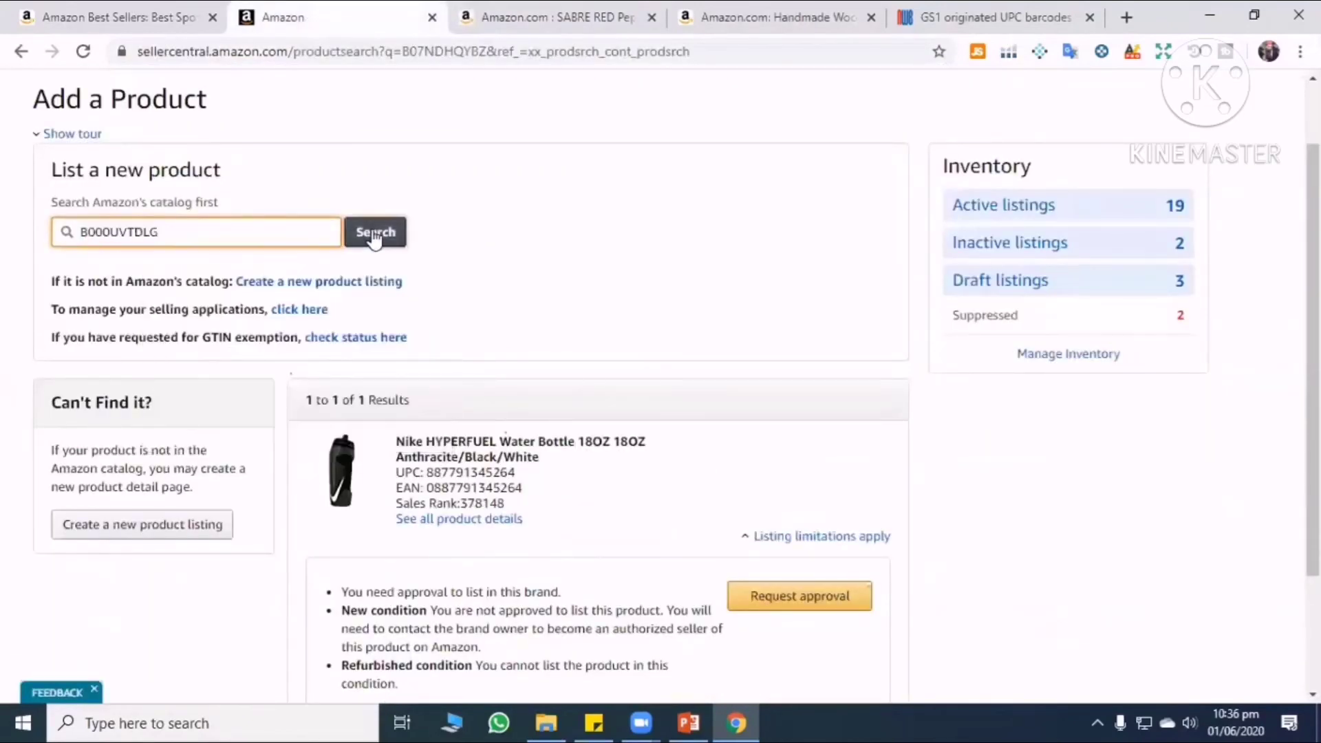
left_click(374, 235)
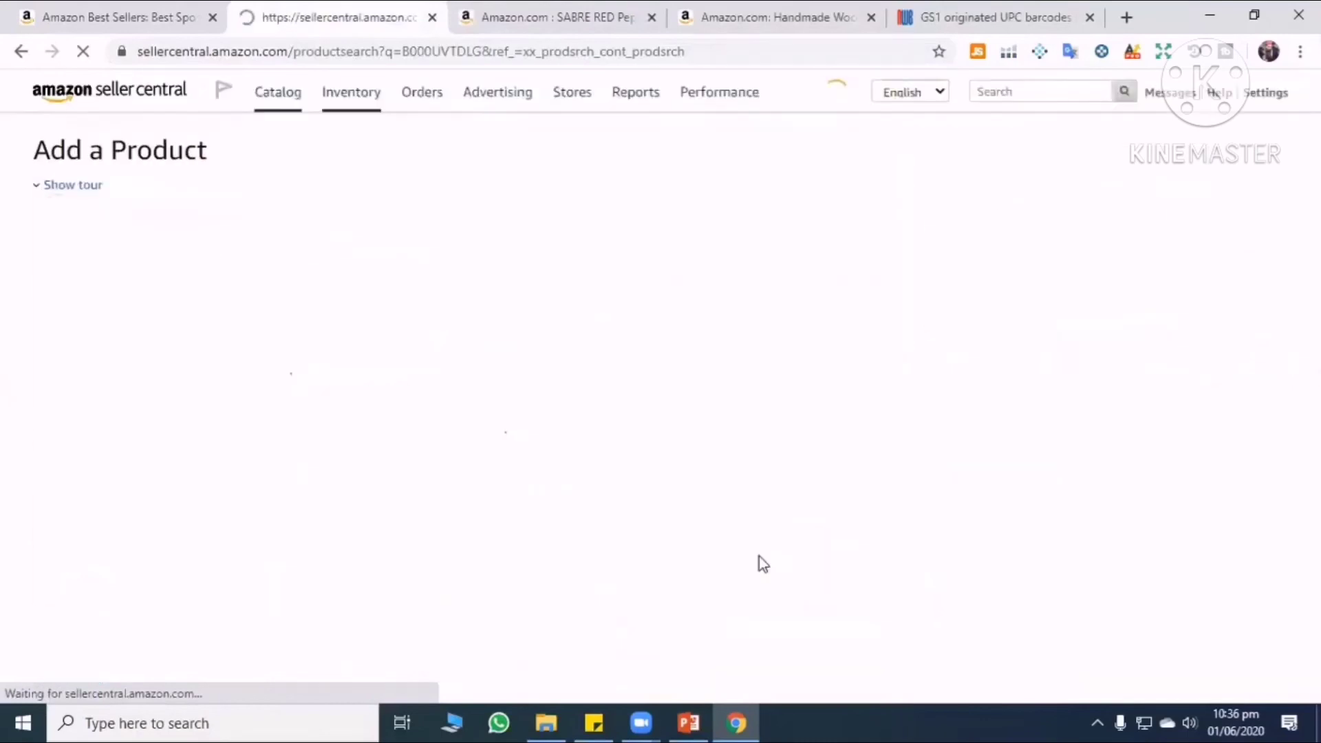
Expand the SABRE listing limitations: only Collectible and Used are open, New needs brand approval.
scroll(750, 548, "down", 1)
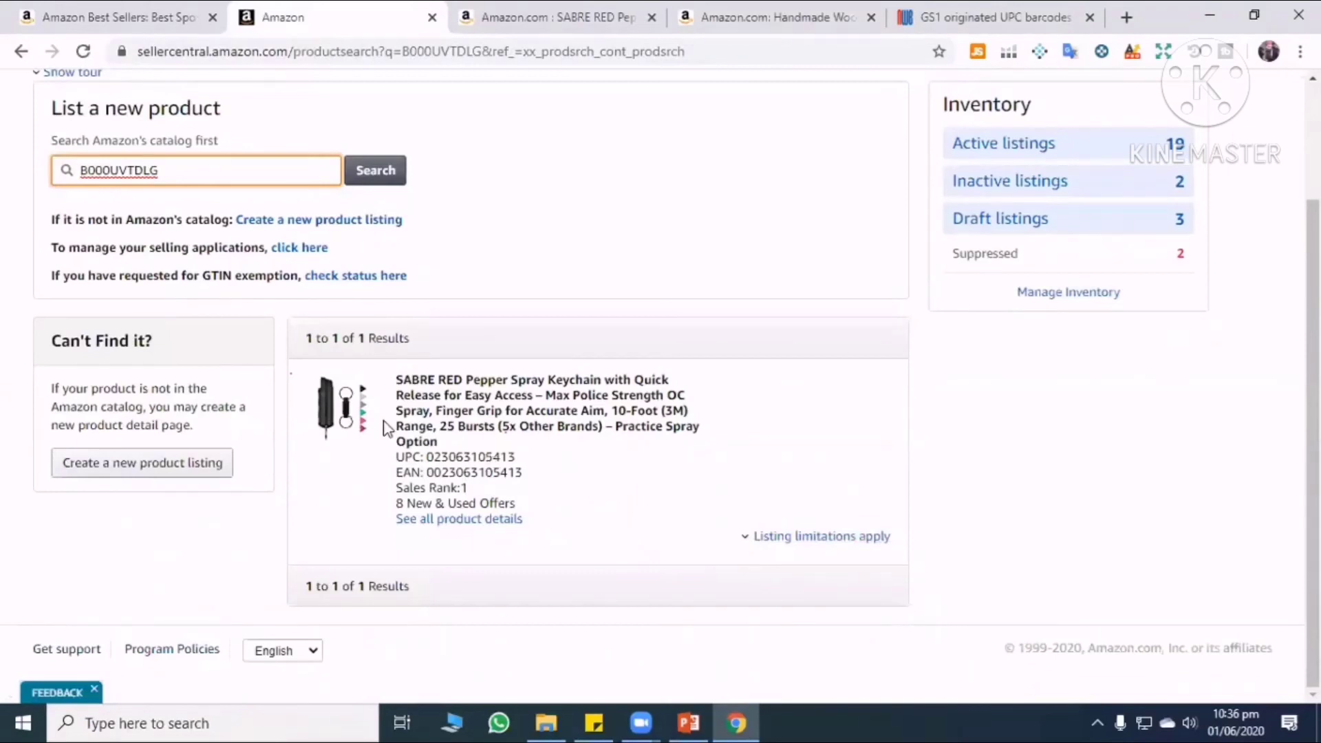
left_click(745, 539)
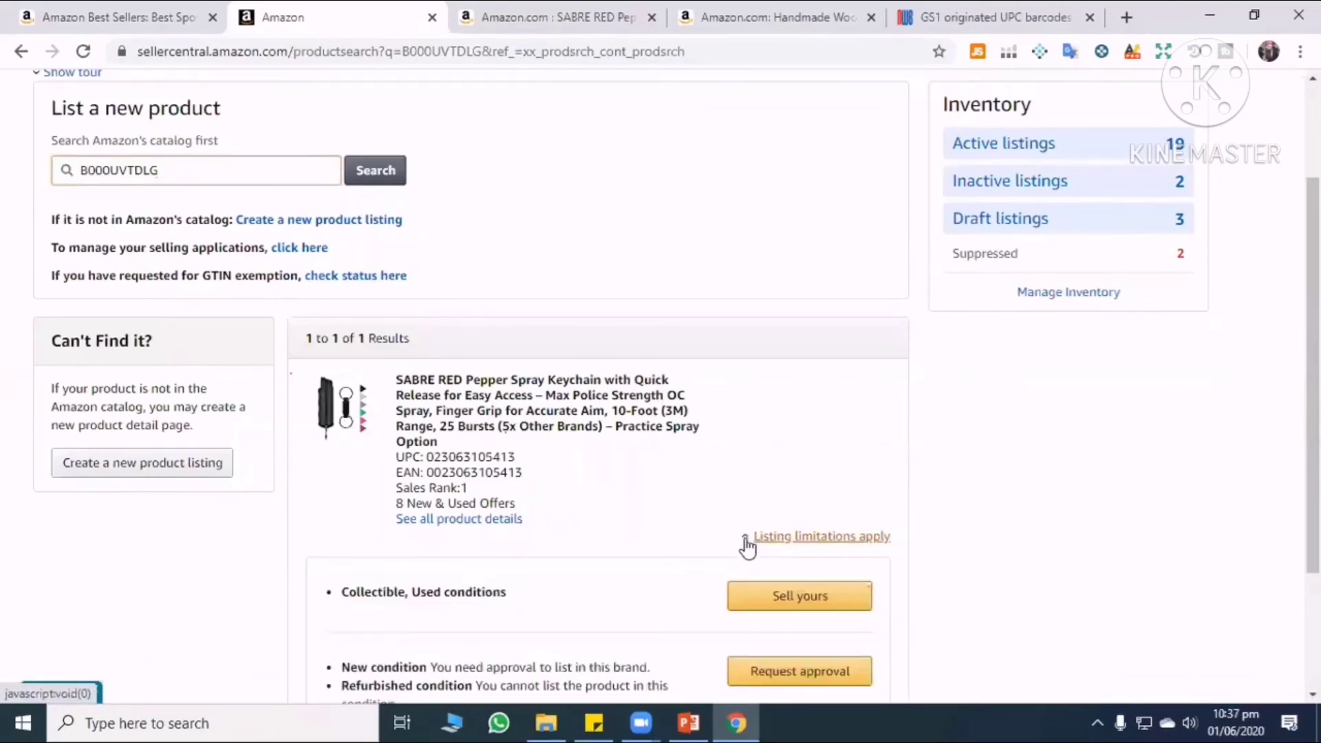
scroll(746, 547, "down", 3)
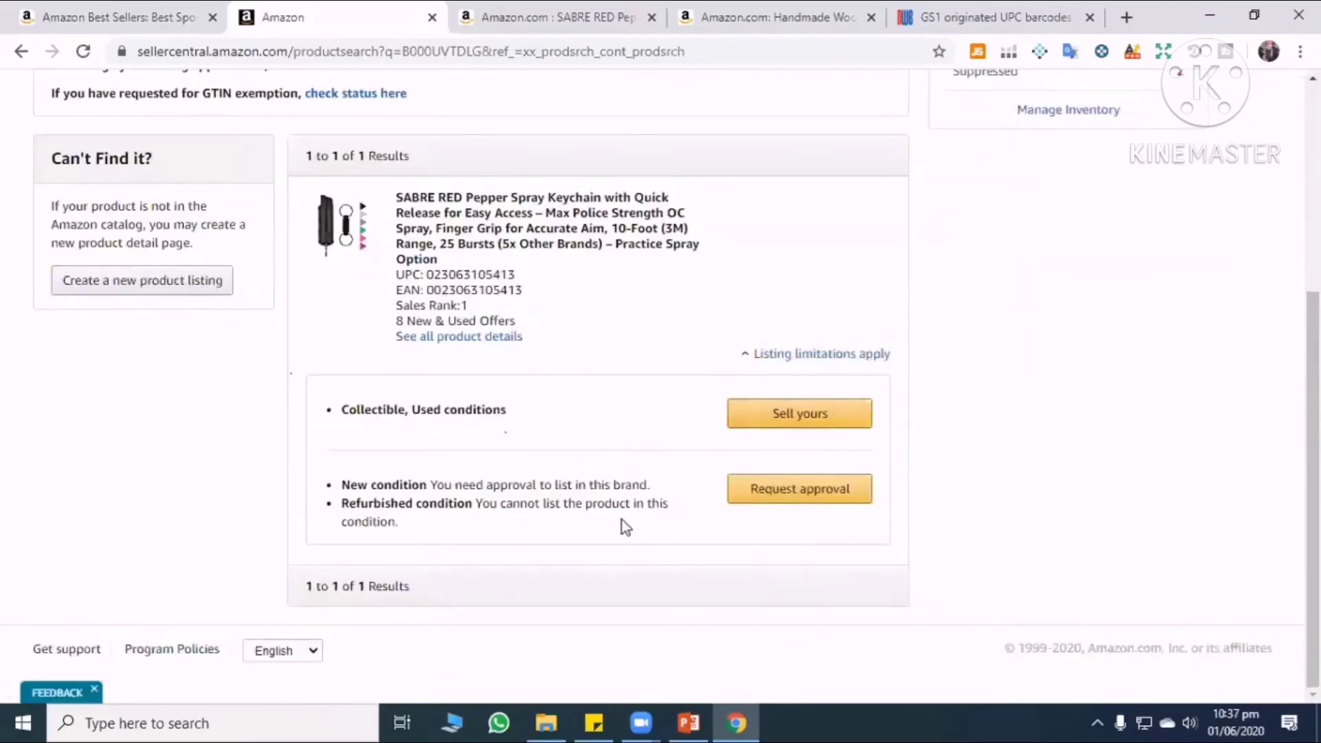
scroll(622, 525, "up", 3)
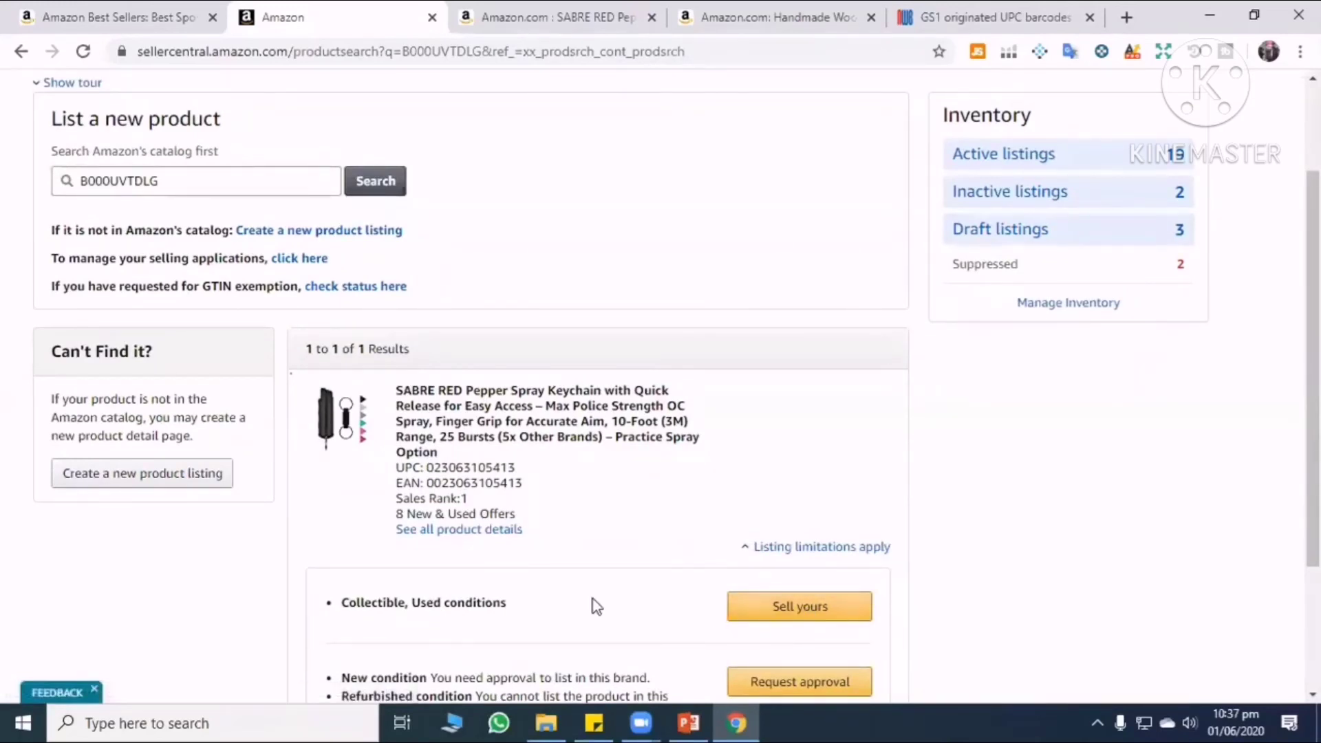
scroll(558, 606, "down", 3)
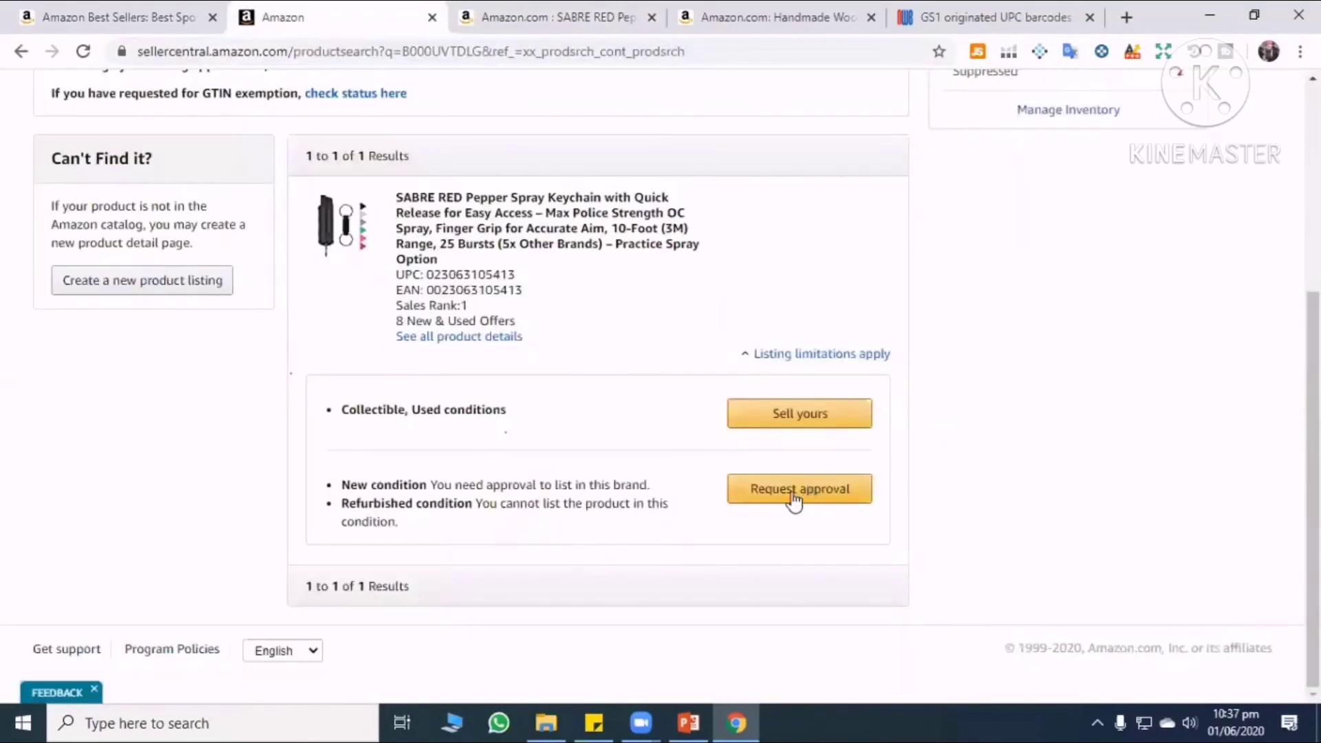
left_click(571, 17)
scroll(716, 443, "up", 3)
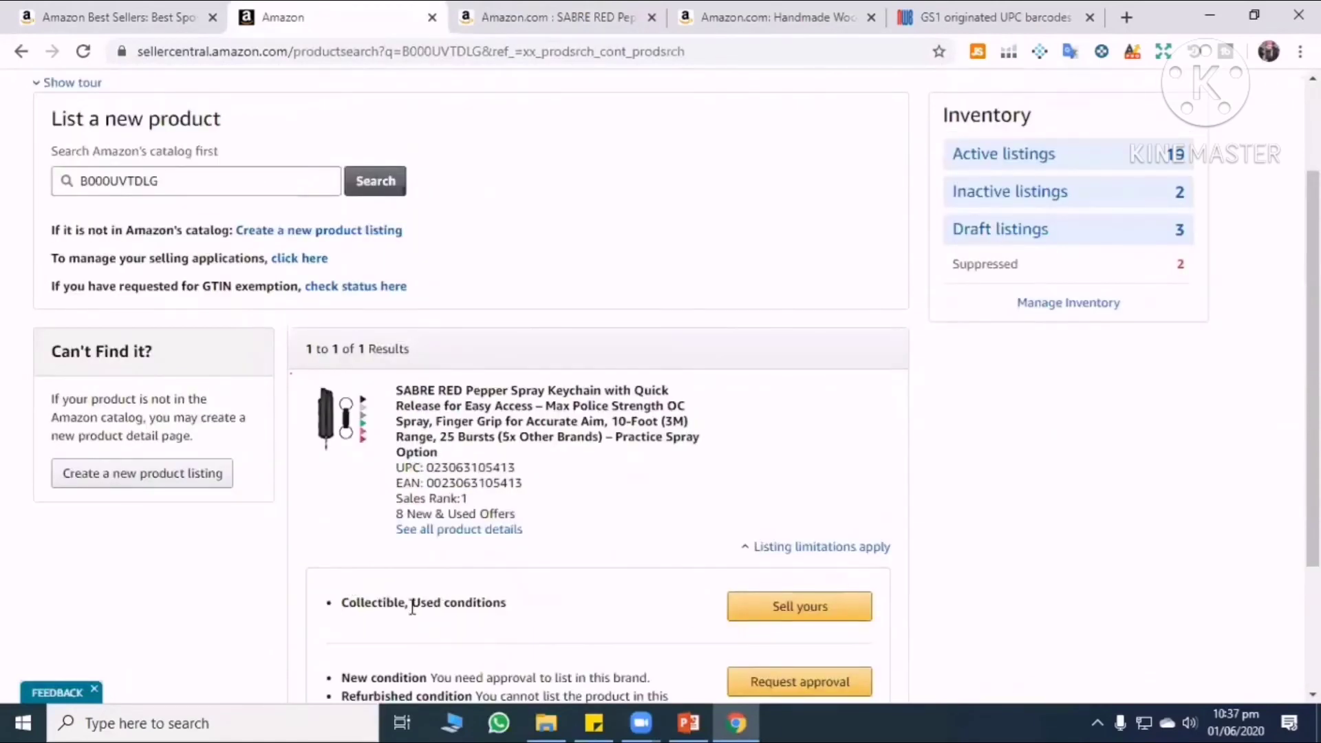
left_click_drag(342, 603, 457, 628)
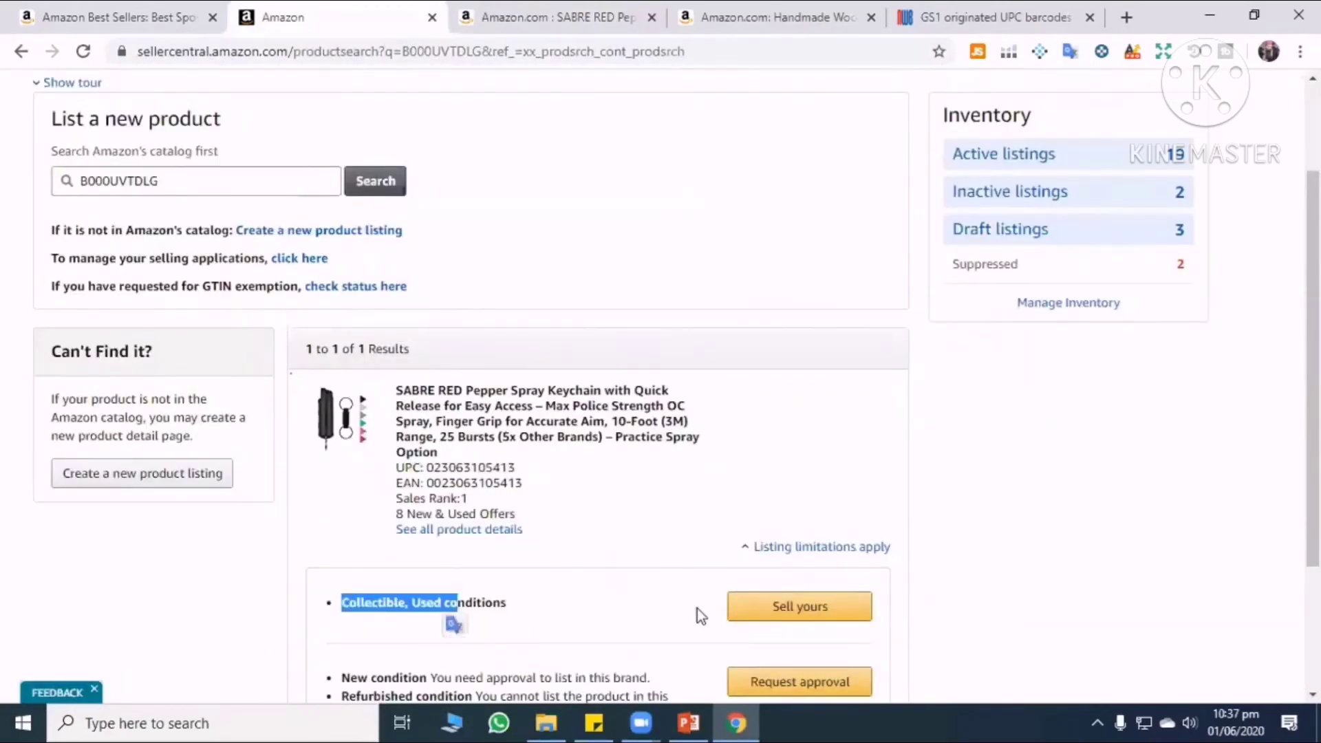
Start an offer on the SABRE RED keychain and review the Add Offer form.
left_click(802, 608)
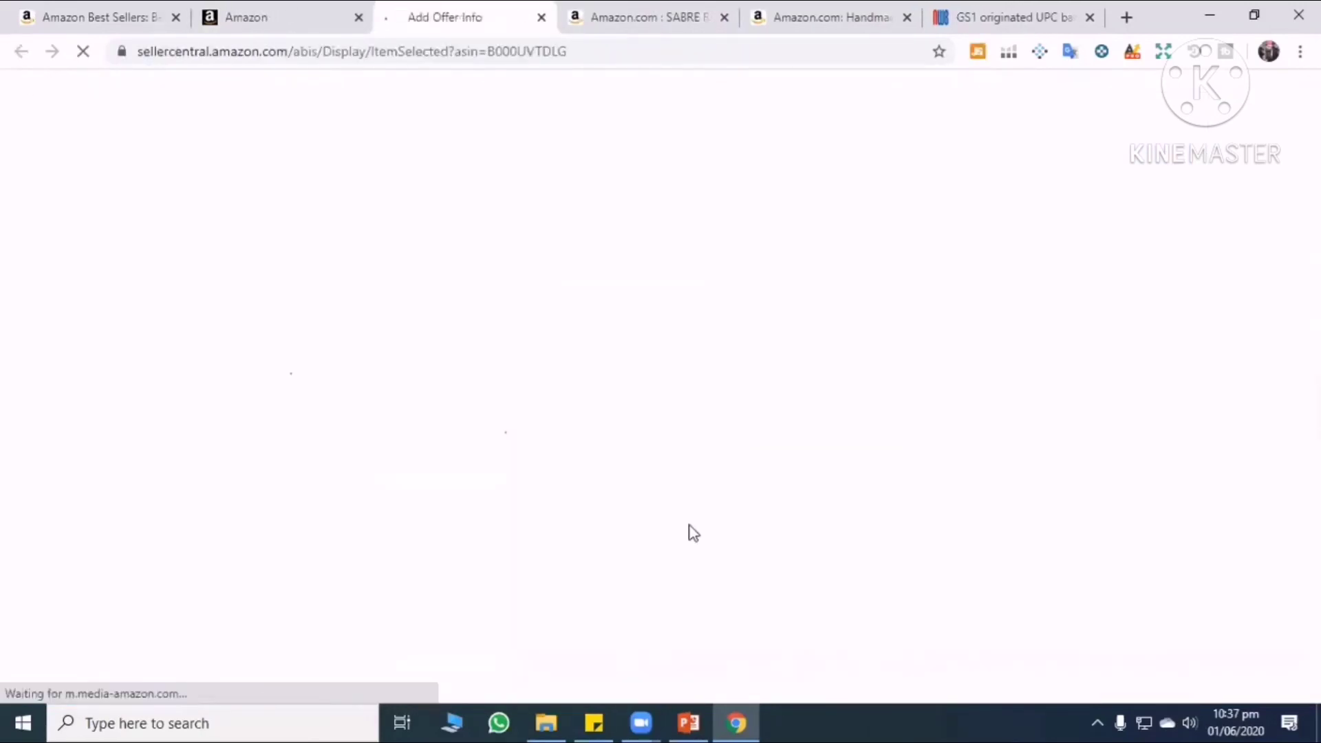
scroll(631, 563, "down", 3)
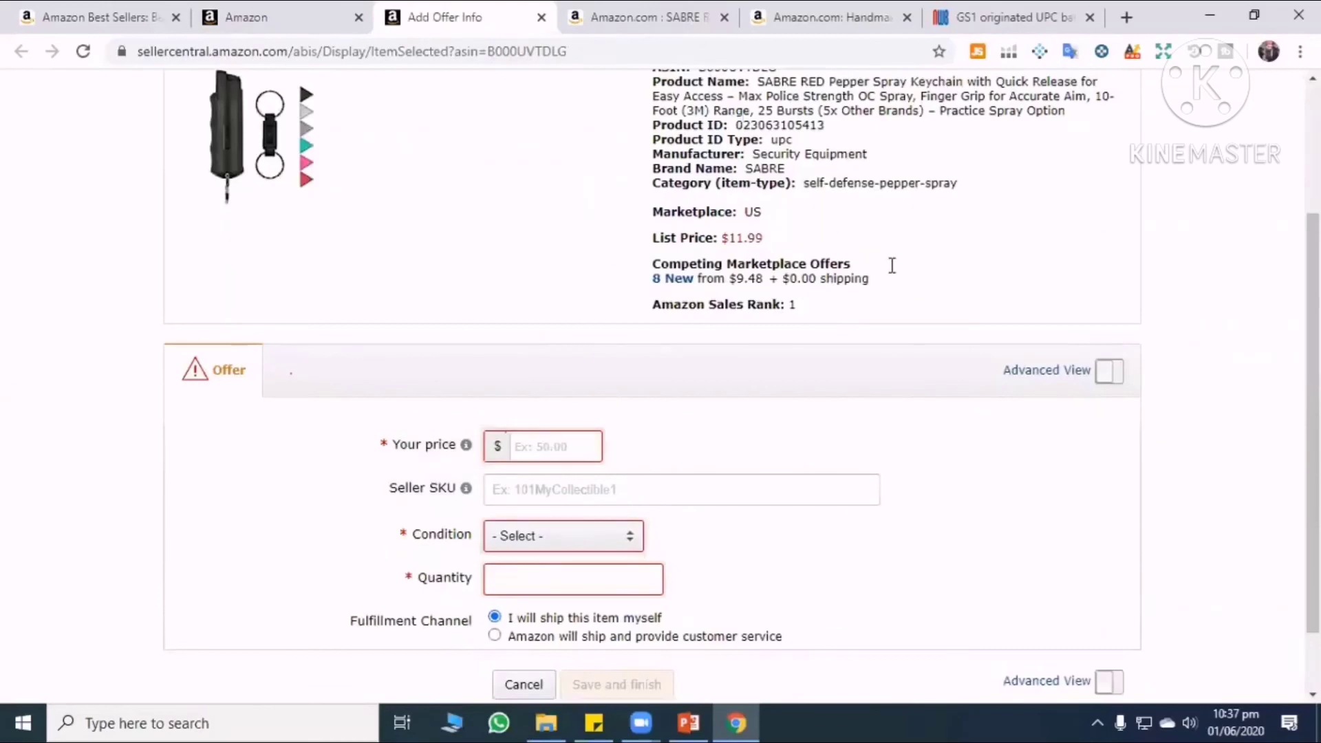
scroll(890, 265, "up", 3)
left_click_drag(758, 275, 869, 274)
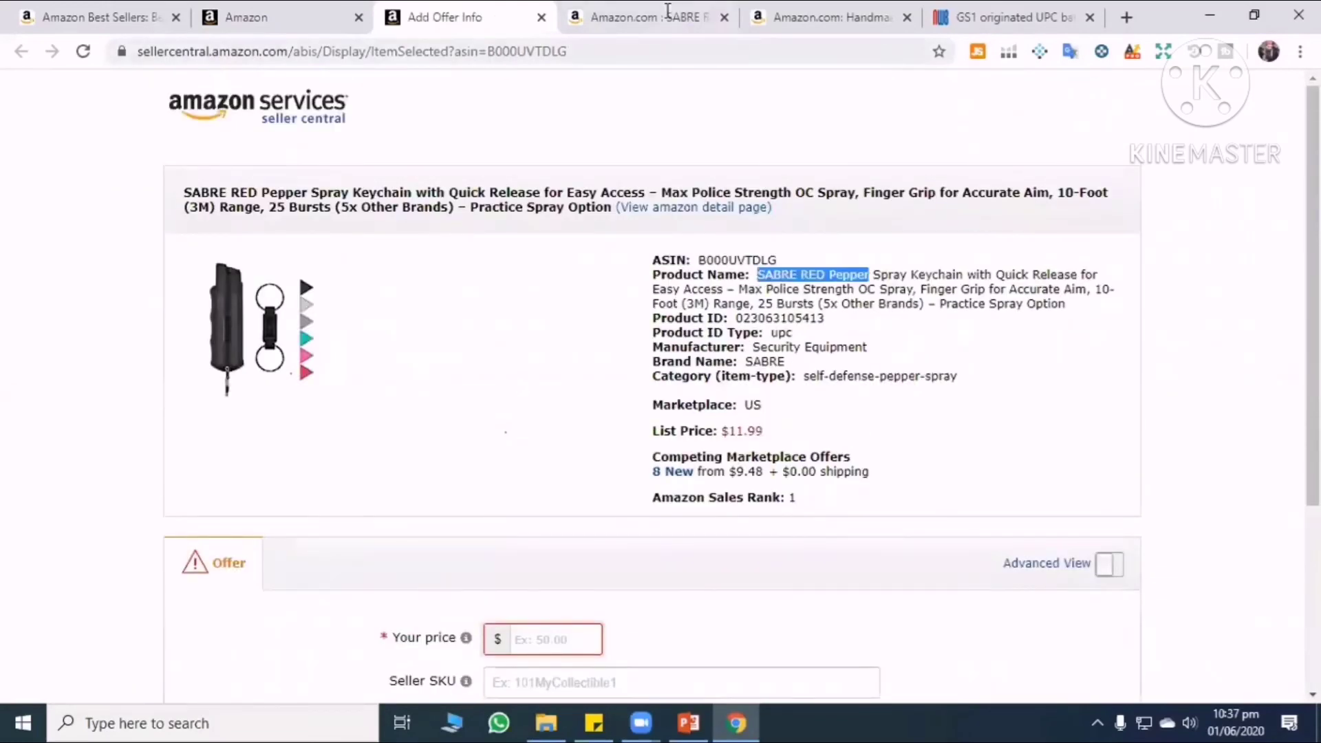
key("ctrl+Tab")
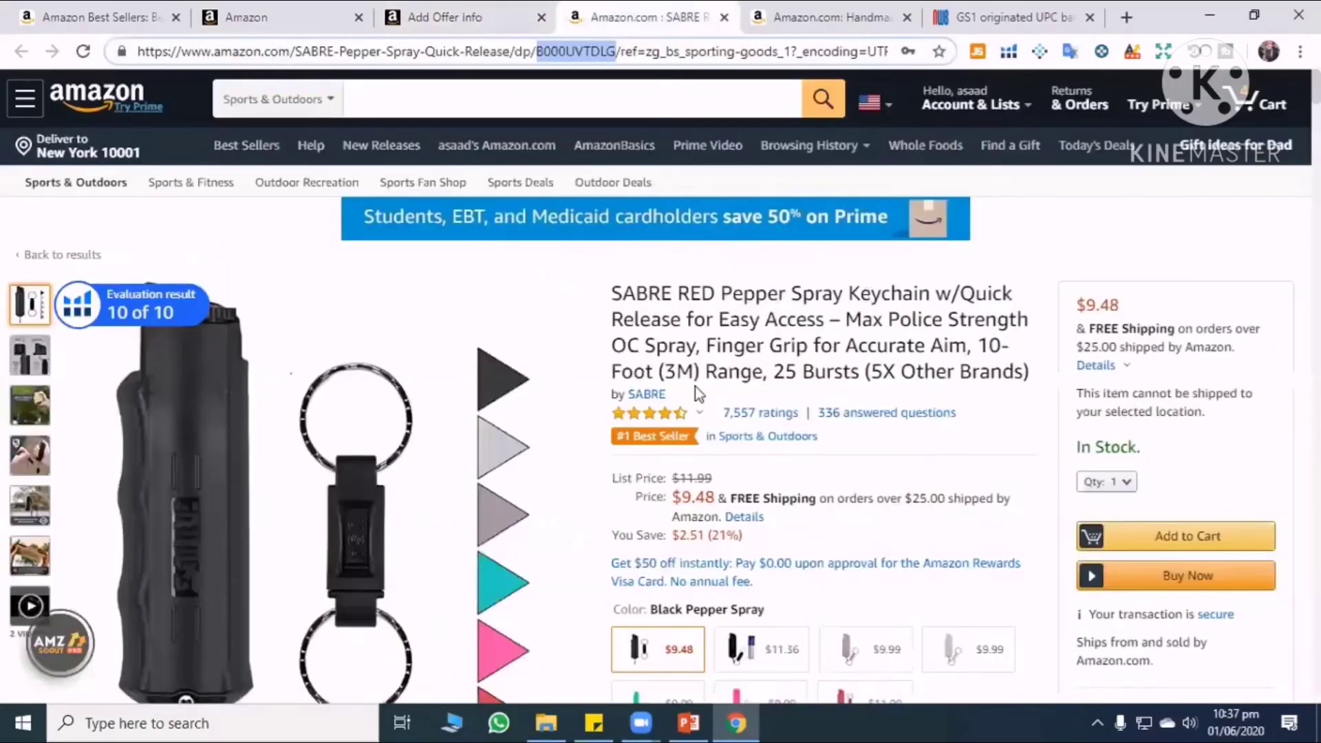
key("ctrl+shift+Tab")
scroll(465, 380, "down", 4)
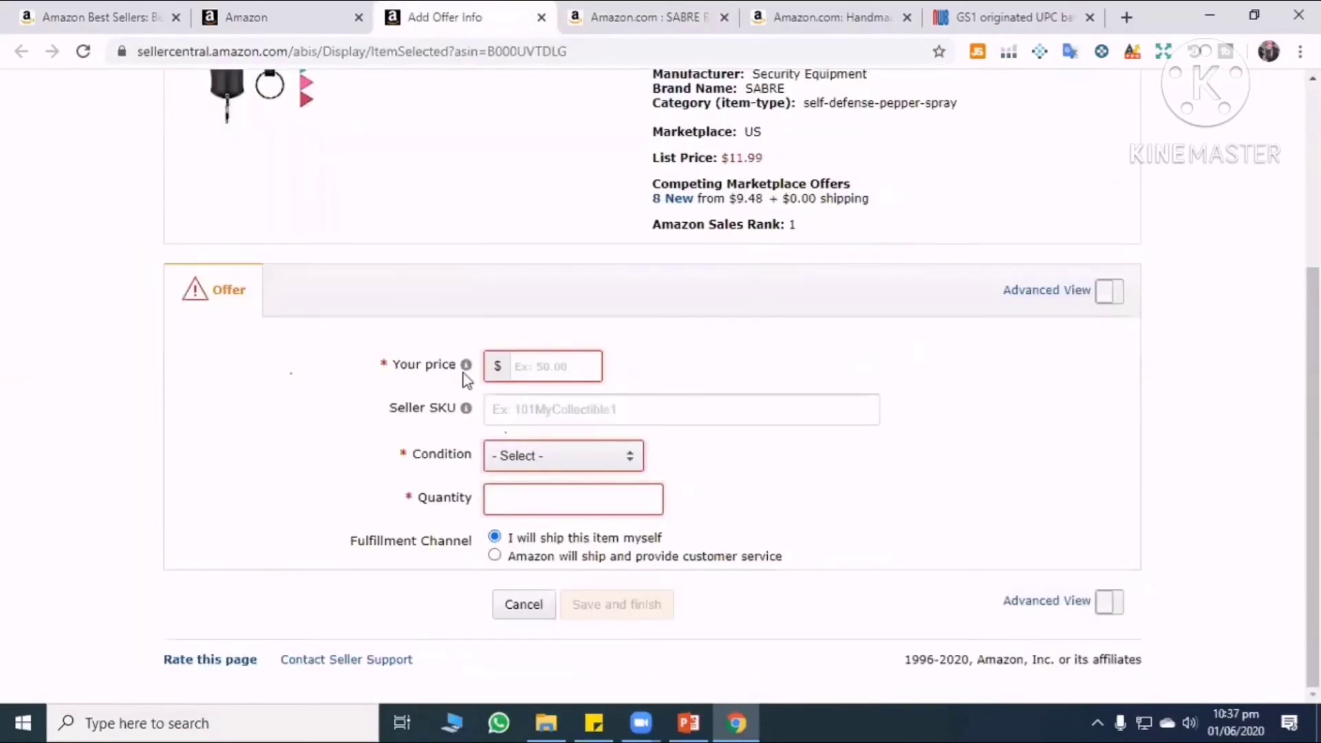
Enter 8.99 as Your price, comparing against the SABRE product page's price.
left_click(545, 365)
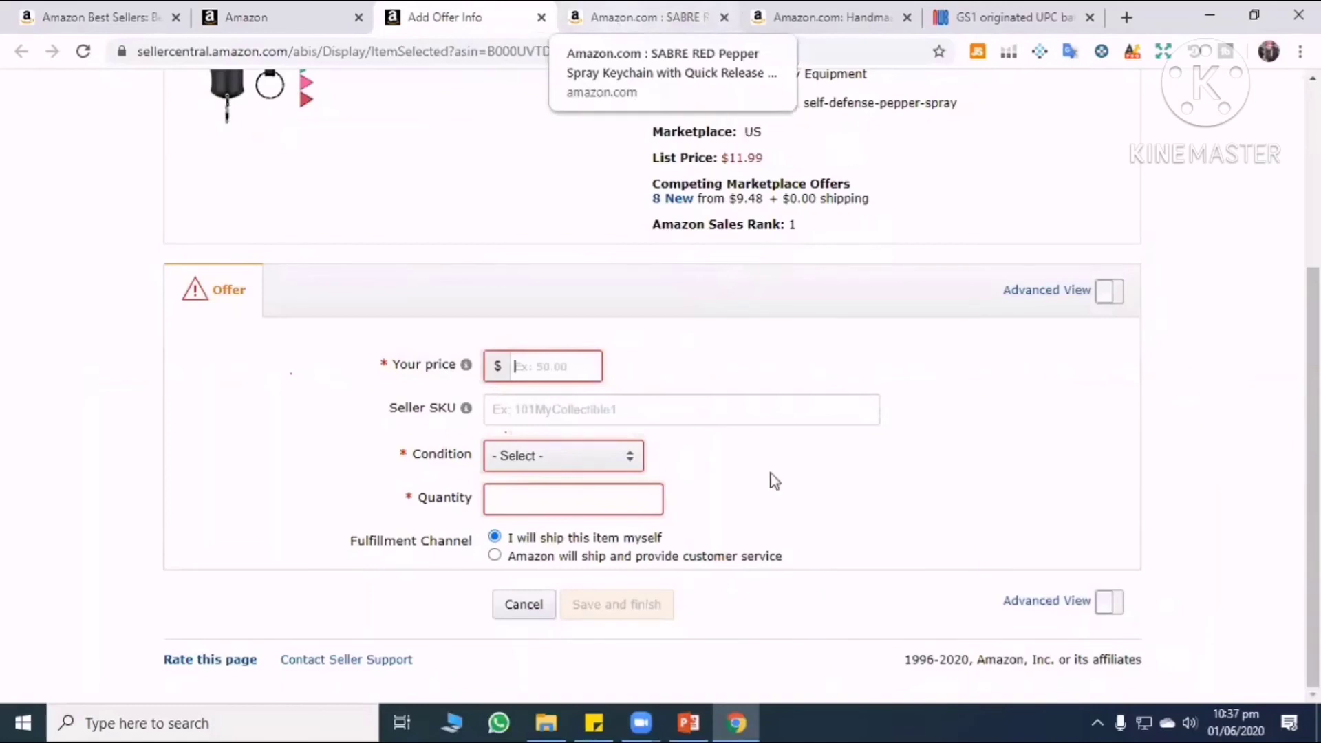
key("ctrl+Tab")
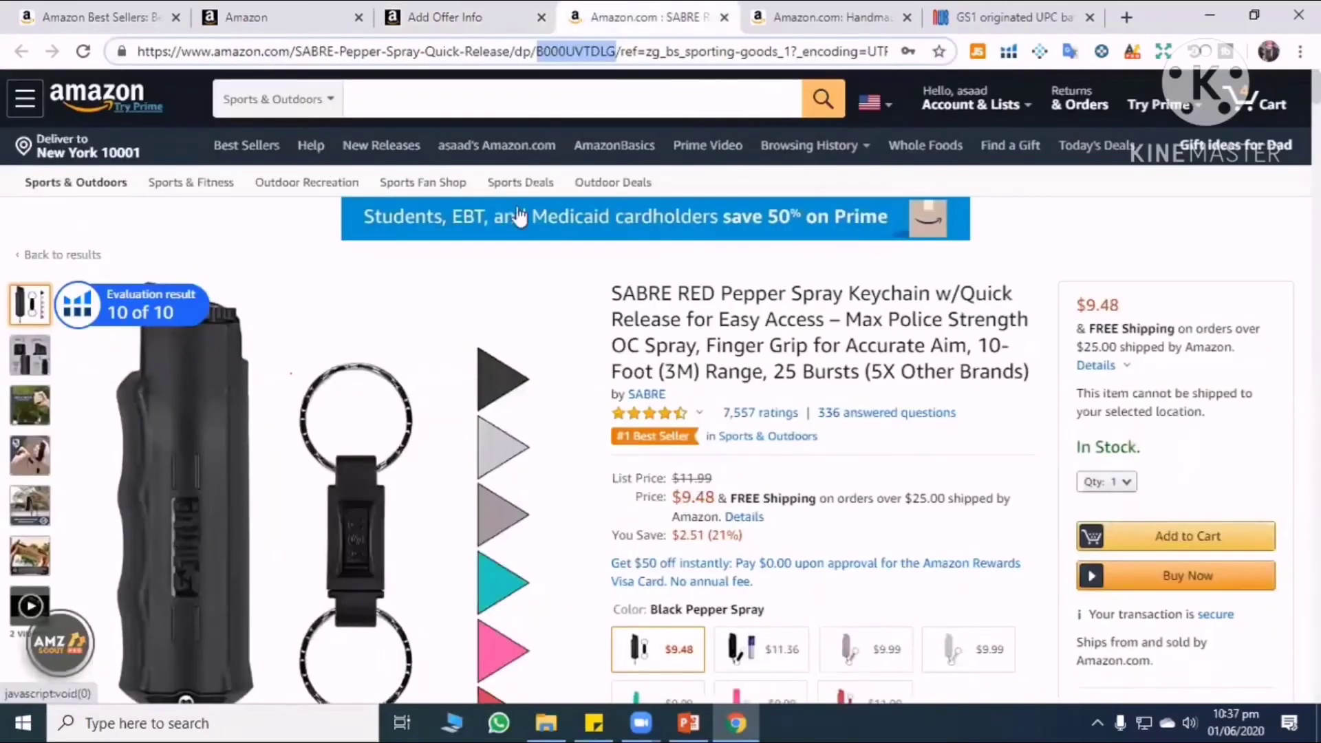
left_click(474, 10)
left_click(561, 358)
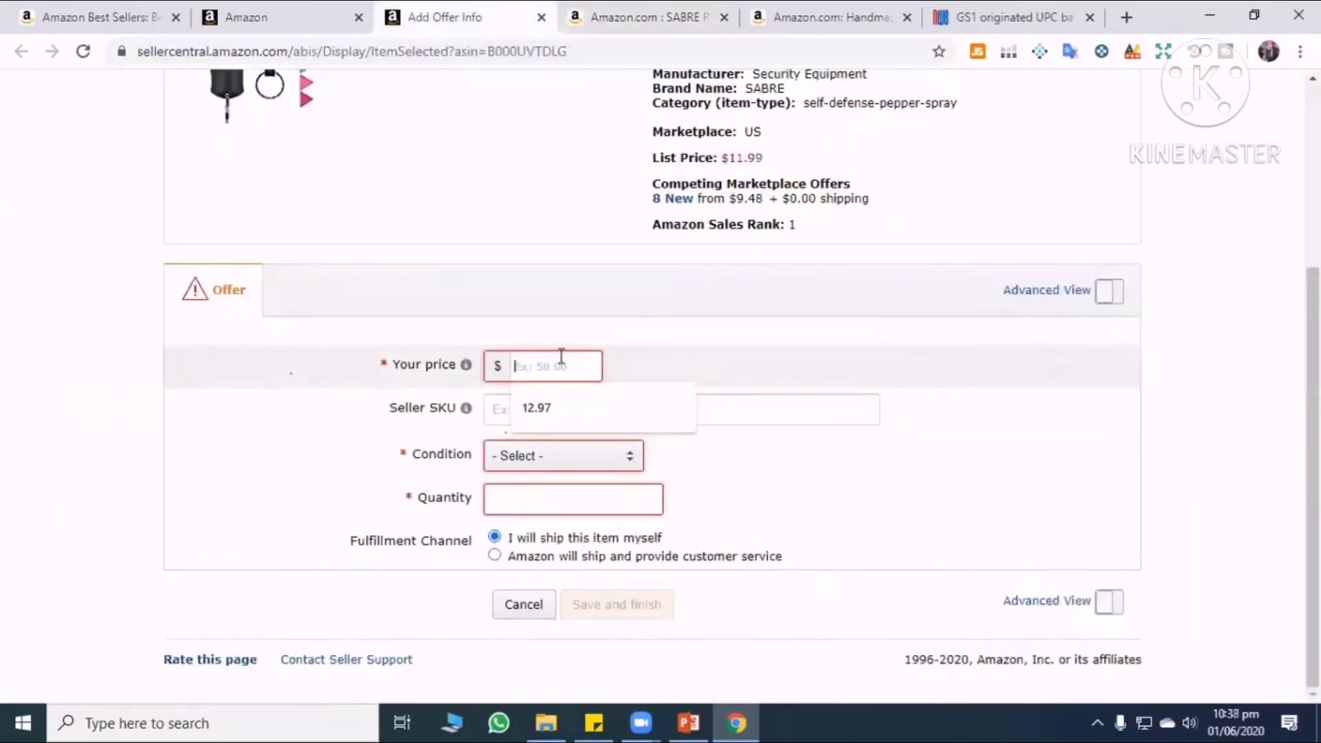
type("8.99")
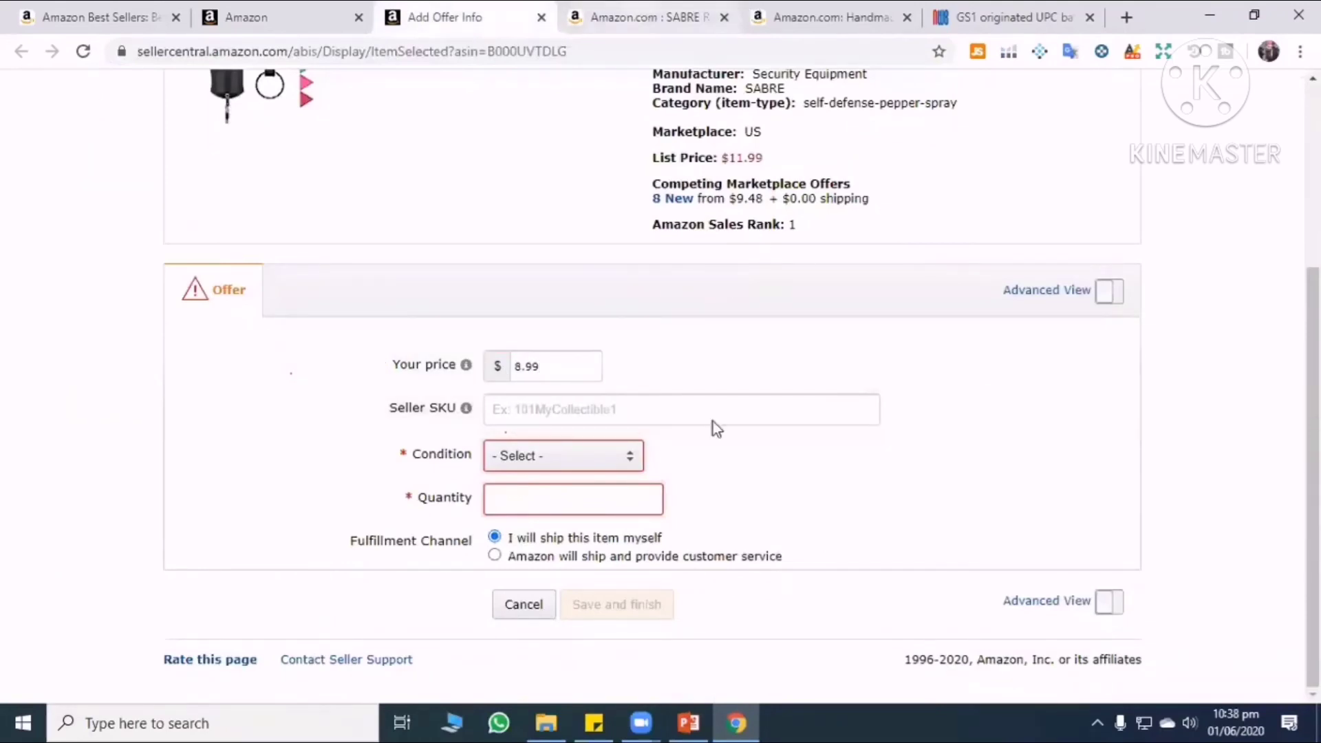
key("ctrl+Tab")
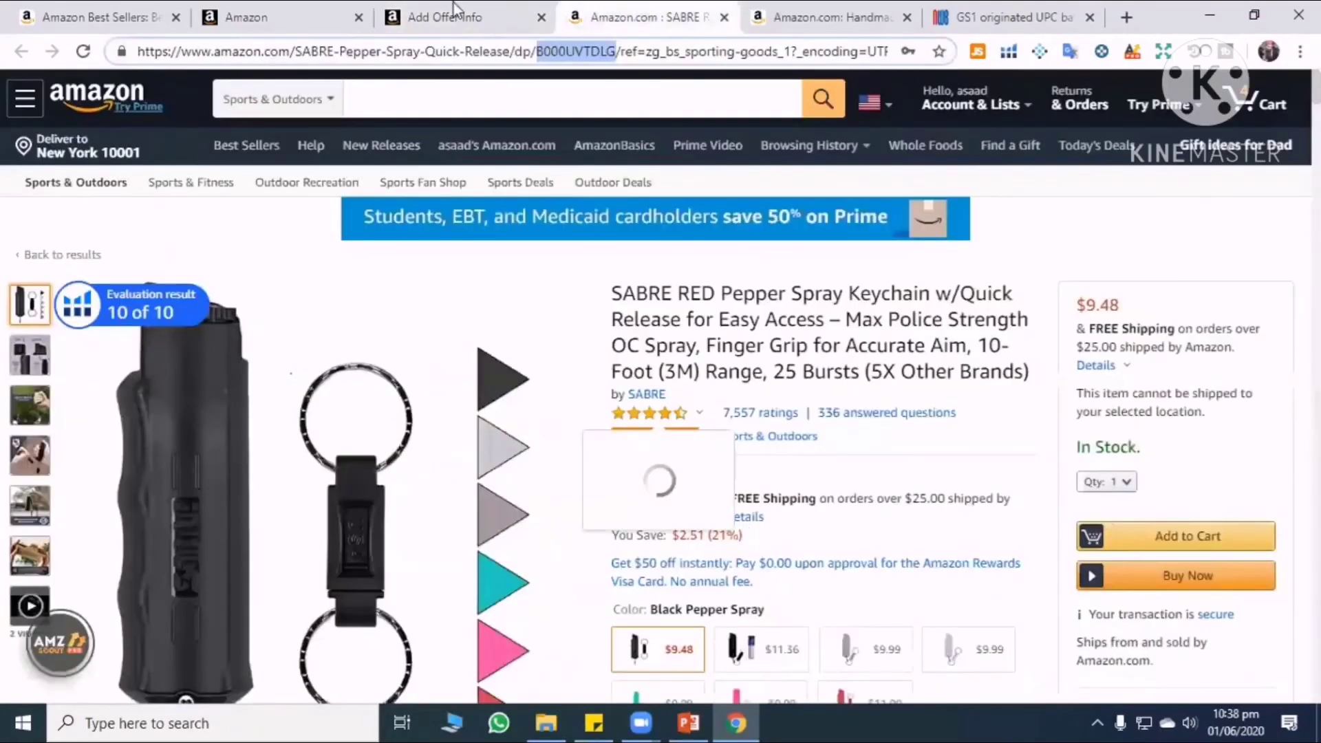
left_click(454, 12)
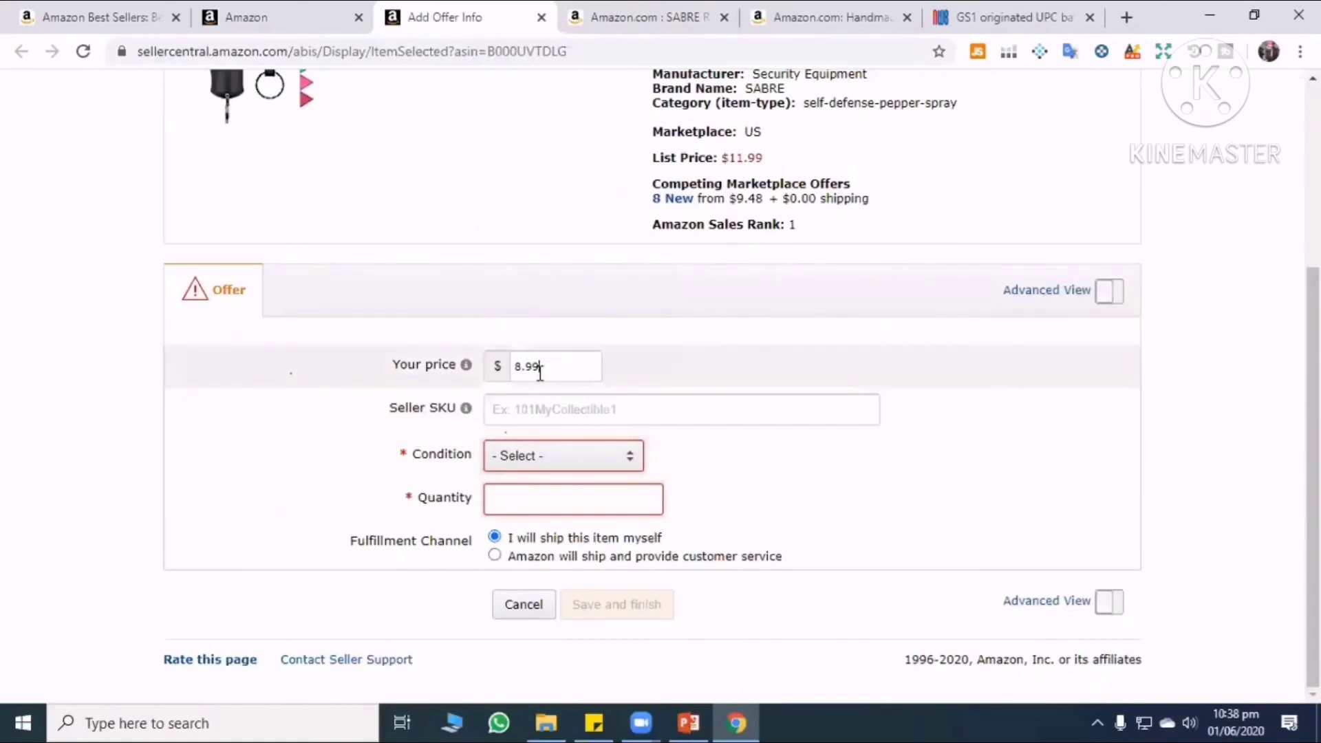
Set Seller SKU Sabre-K, condition Used - Good and quantity 100.
left_click(575, 411)
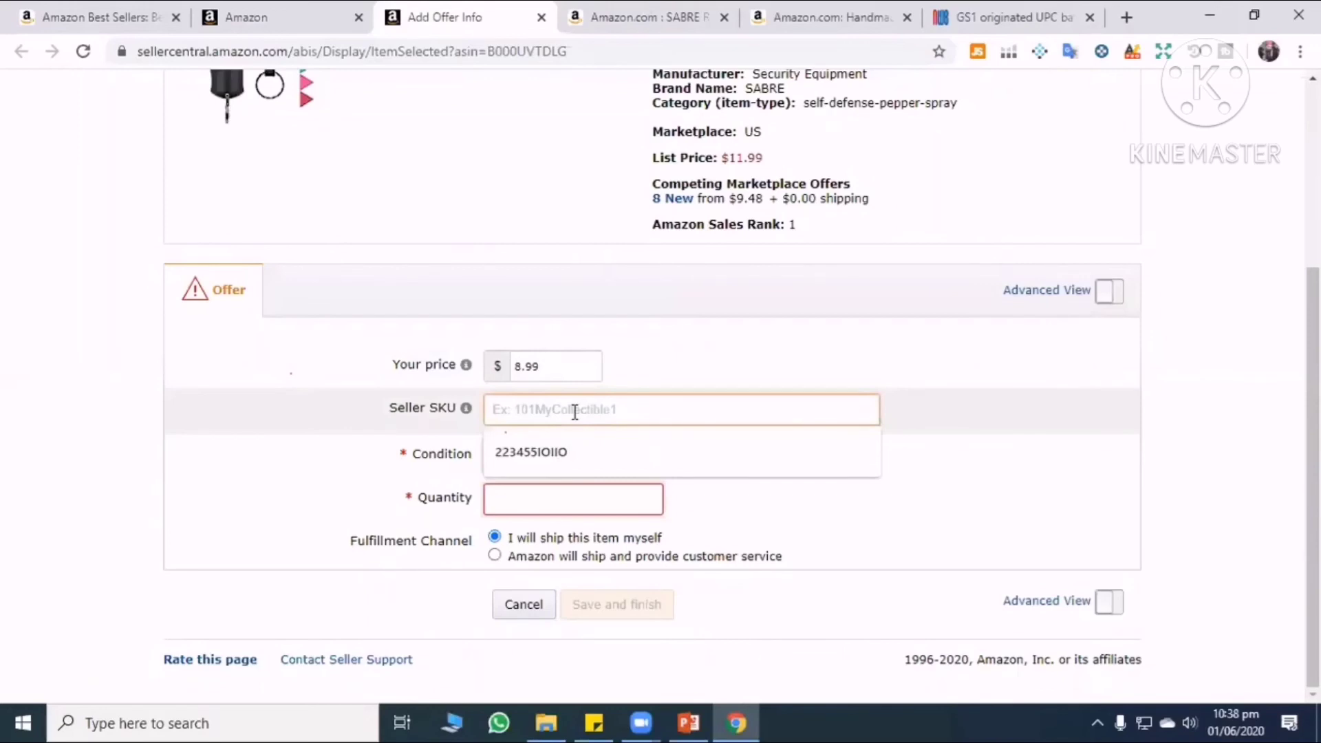
type("Sabre-K")
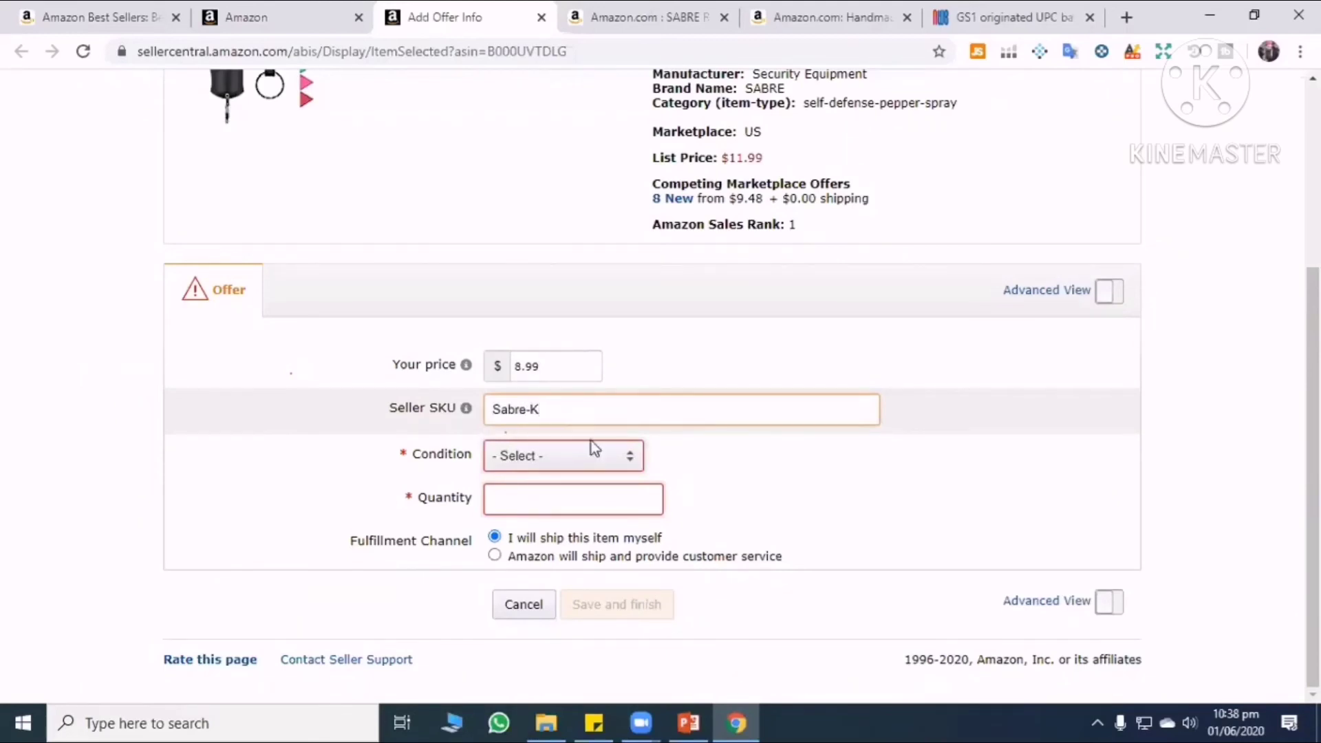
left_click(597, 471)
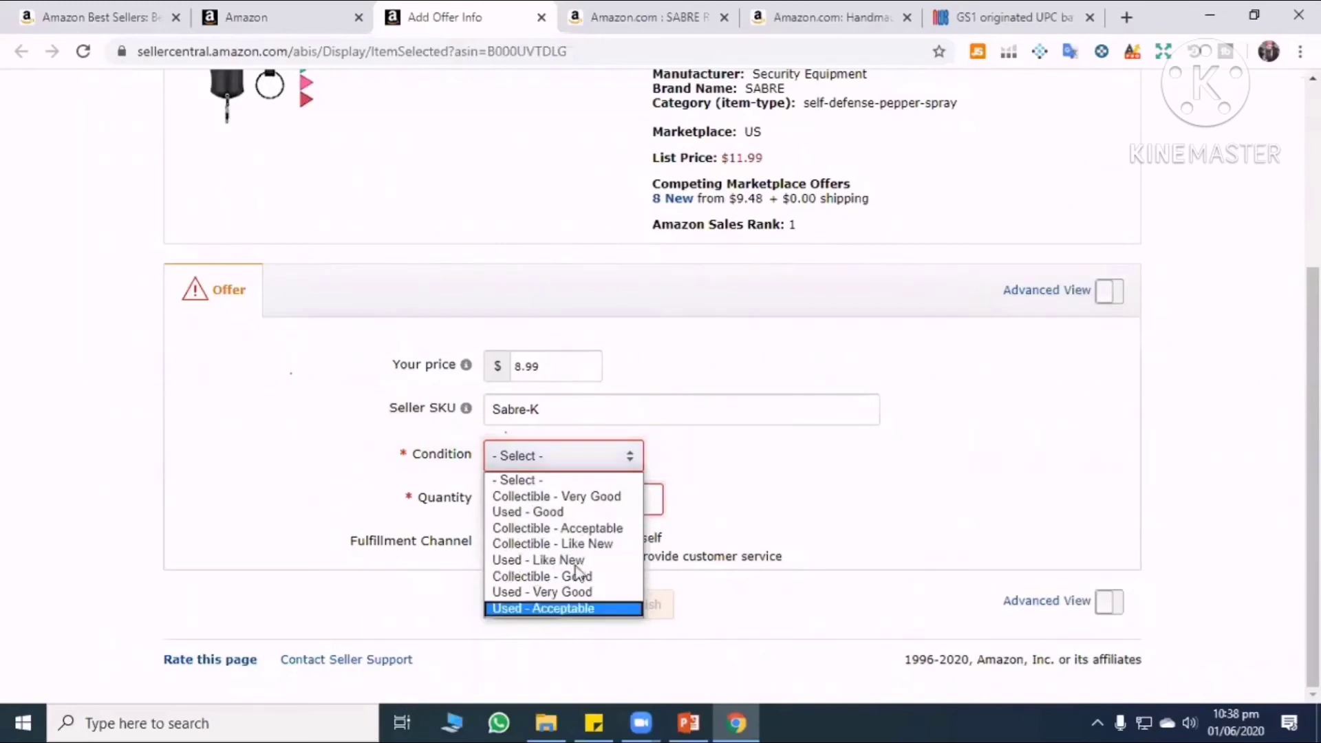
left_click(556, 513)
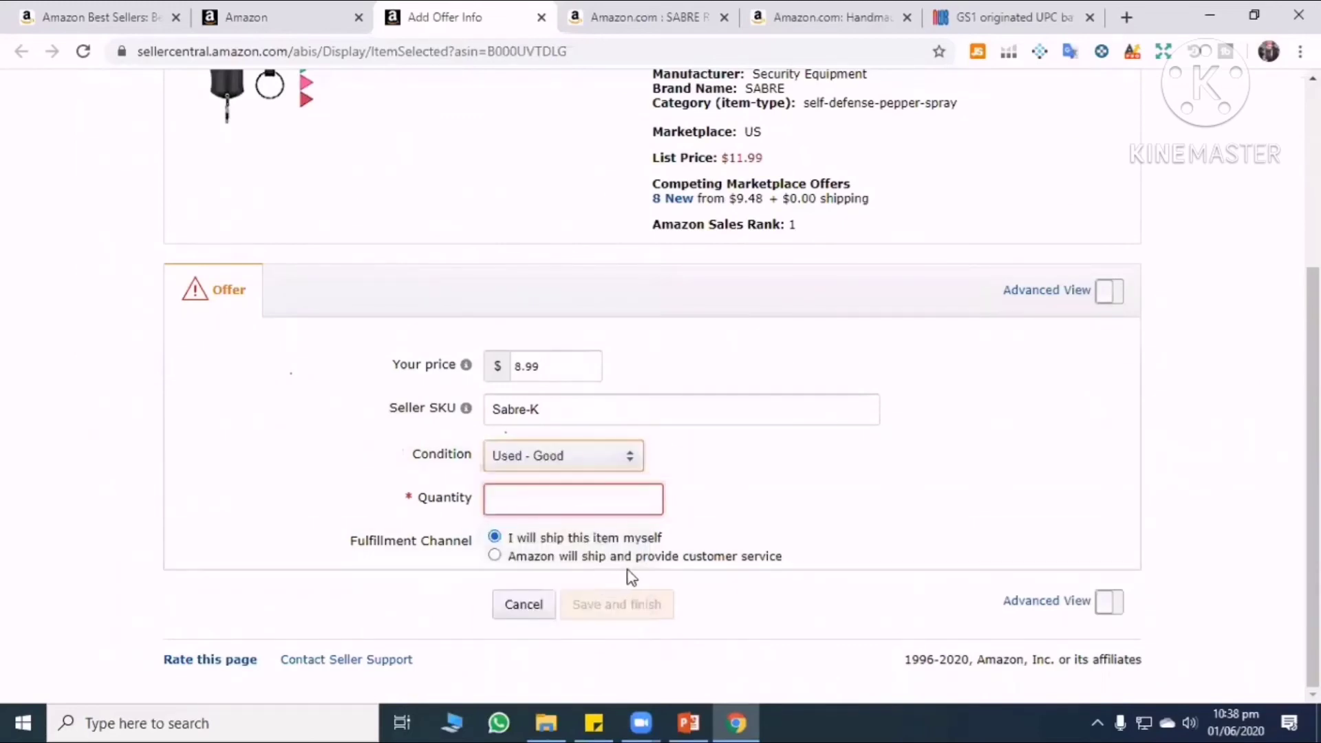
left_click(563, 508)
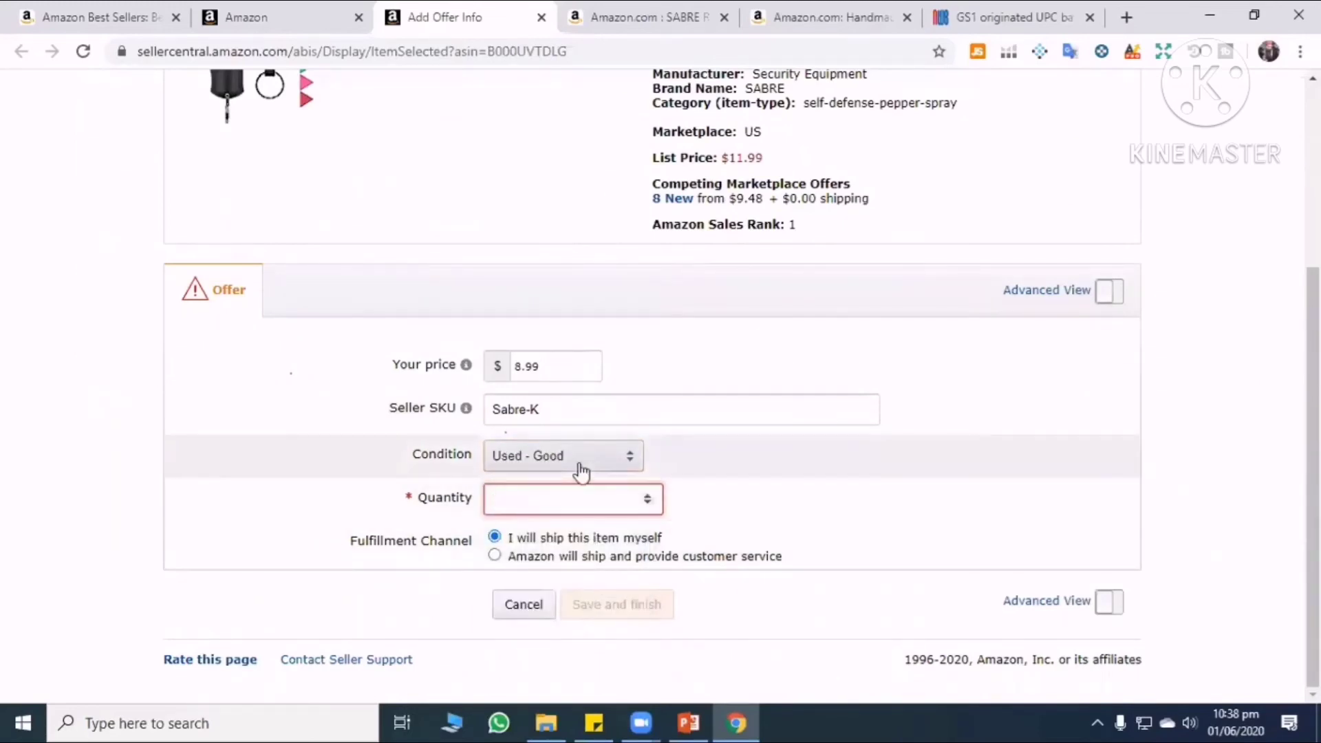
type("100")
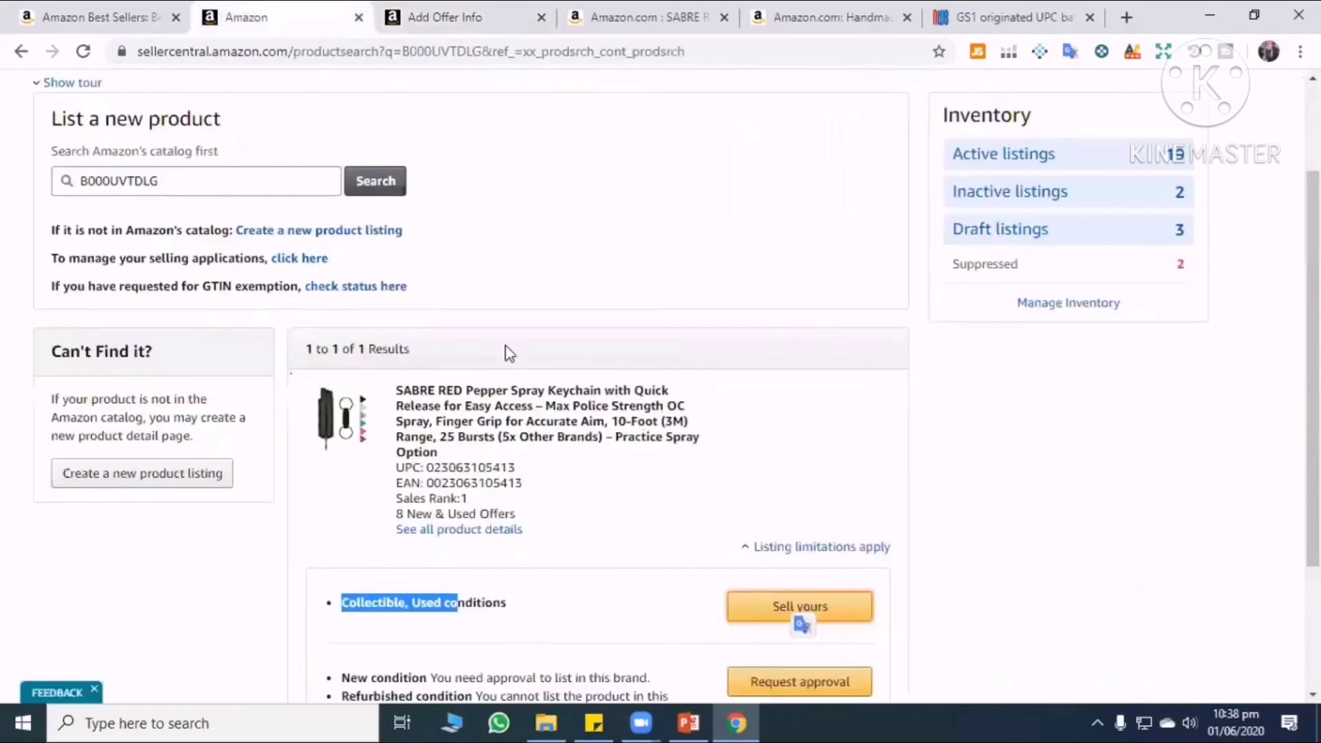
Open Inventory > Manage Inventory, then switch to the Amazon.com SABRE RED keychain tab.
scroll(138, 151, "up", 2)
left_click(324, 368)
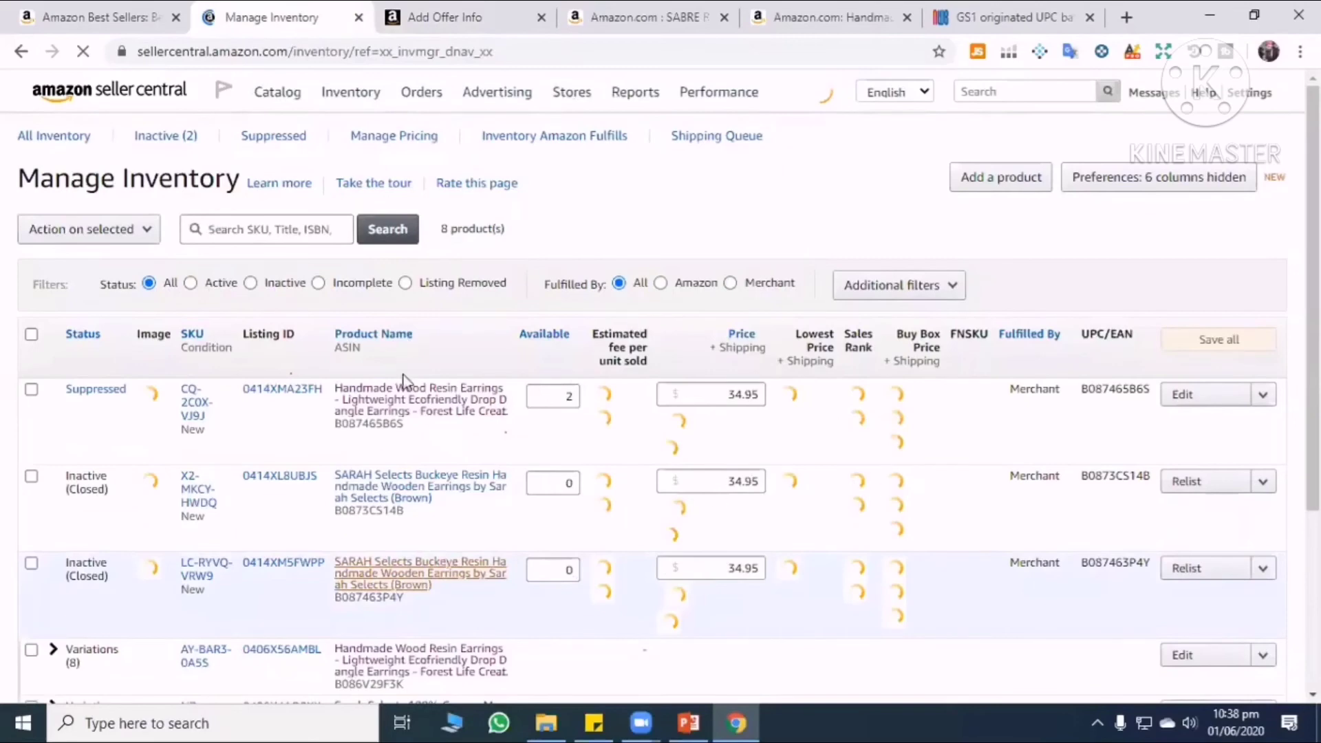
left_click(640, 17)
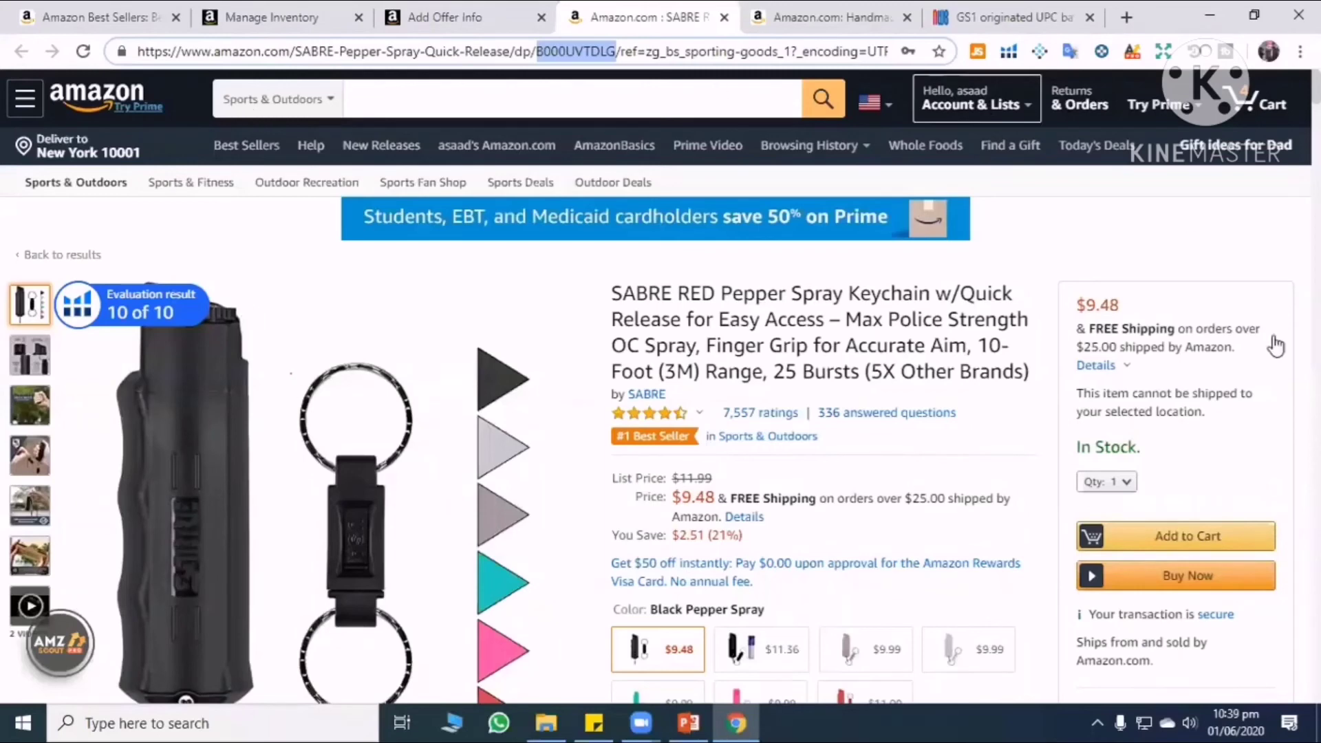
Open the 'New (8) from $9.48' offers panel and check its free shipping details.
scroll(146, 234, "down", 3)
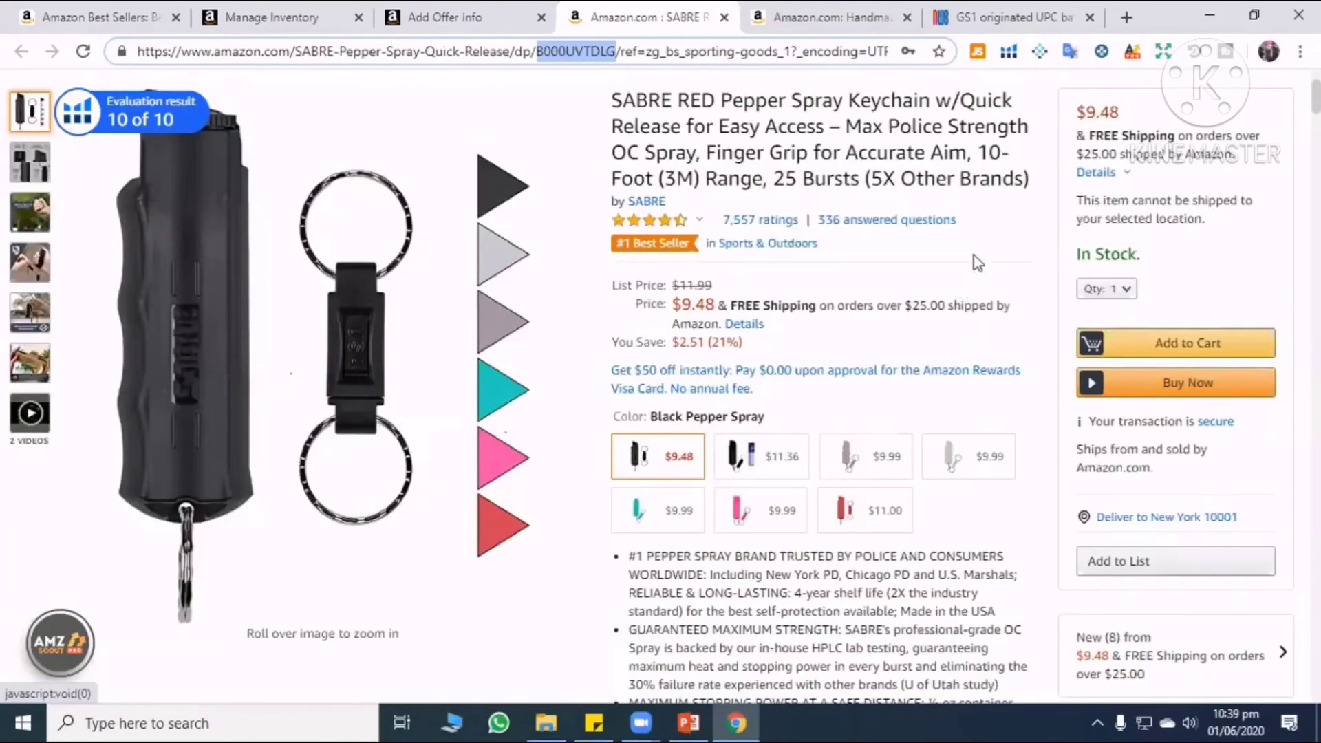
scroll(973, 255, "up", 3)
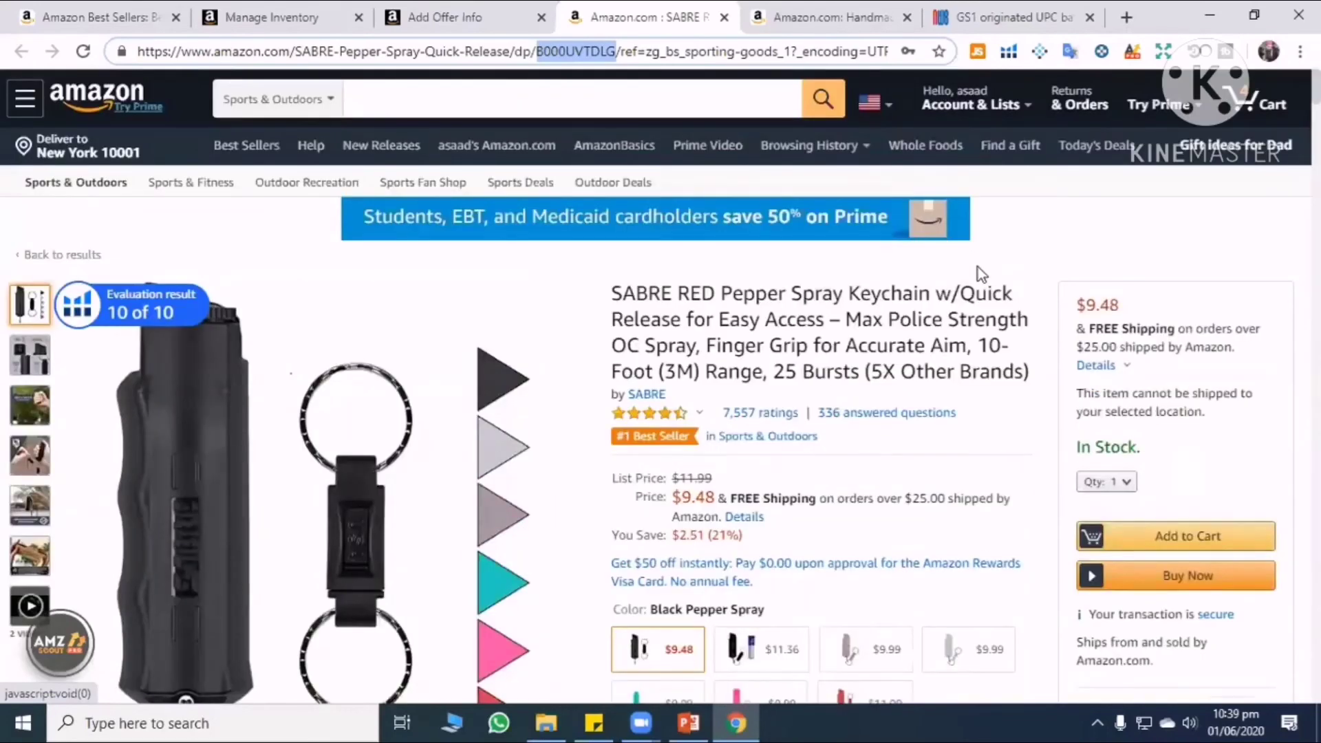
scroll(977, 267, "down", 3)
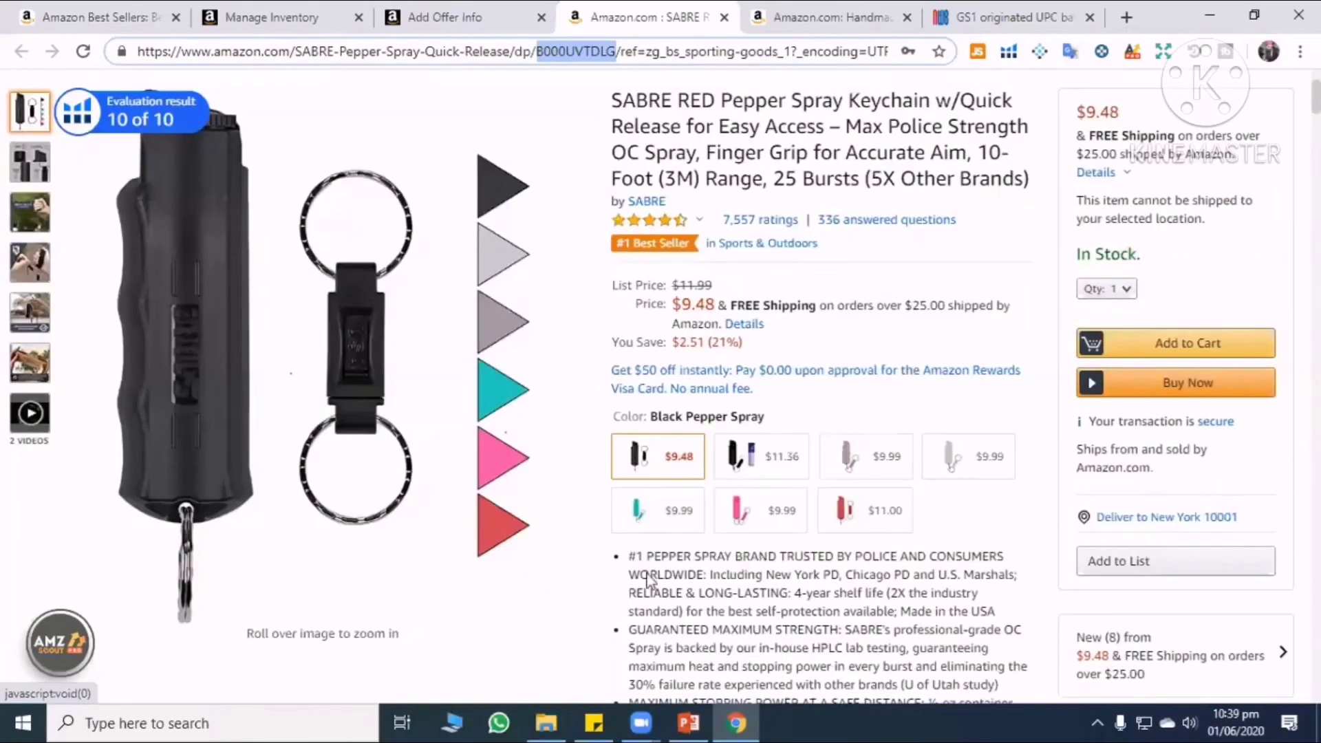
scroll(645, 584, "down", 6)
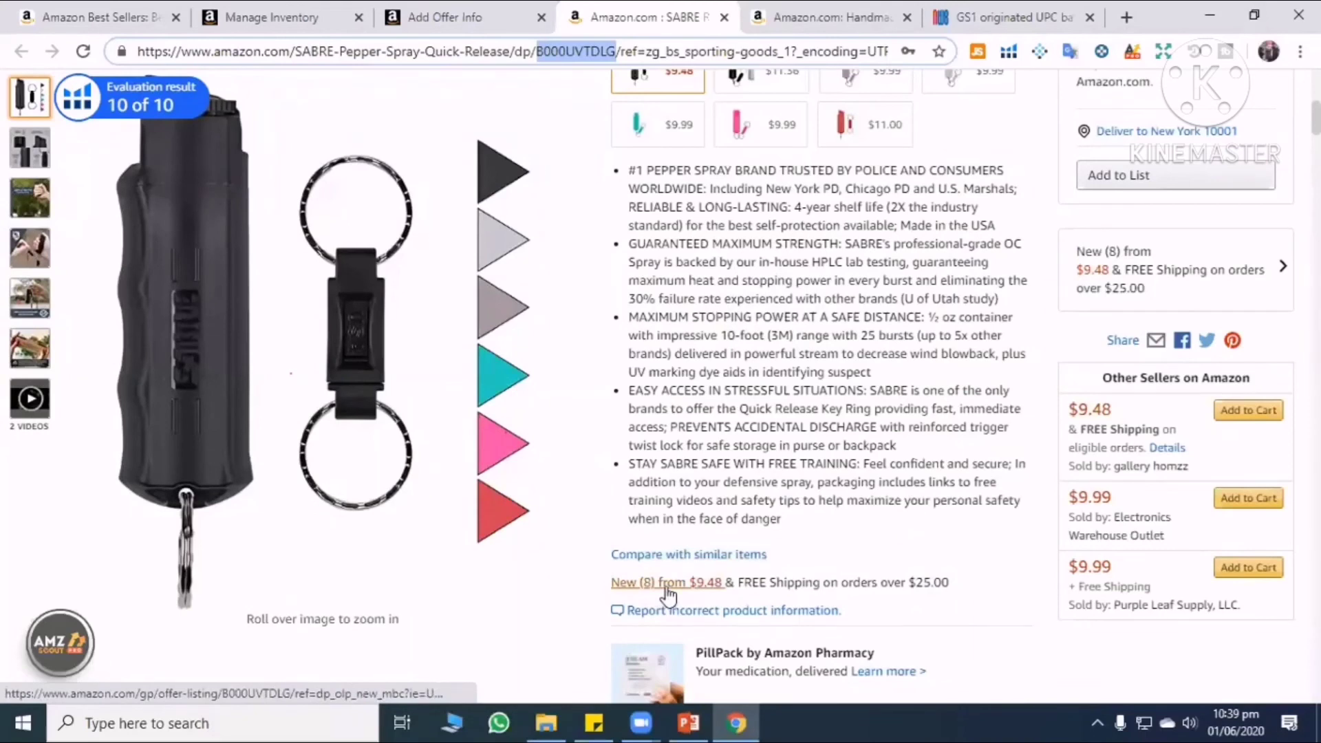
left_click(664, 590)
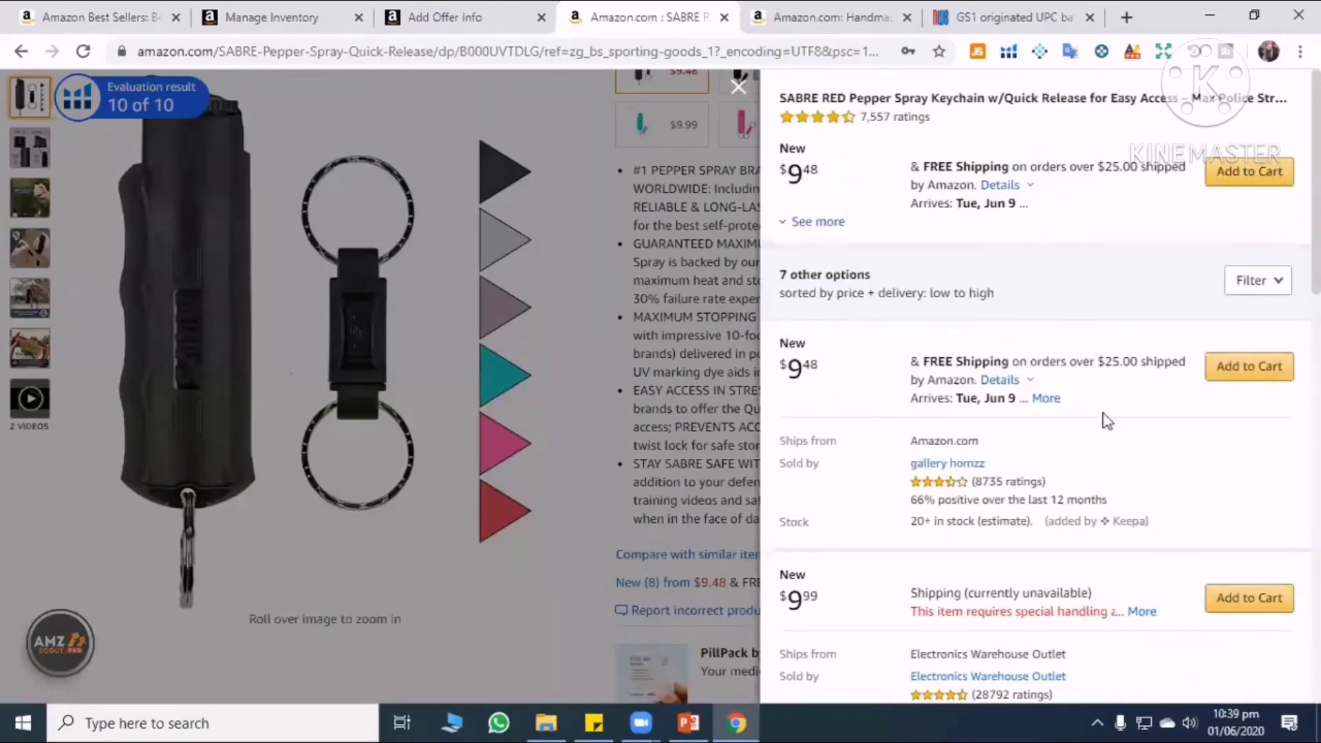
left_click(1027, 380)
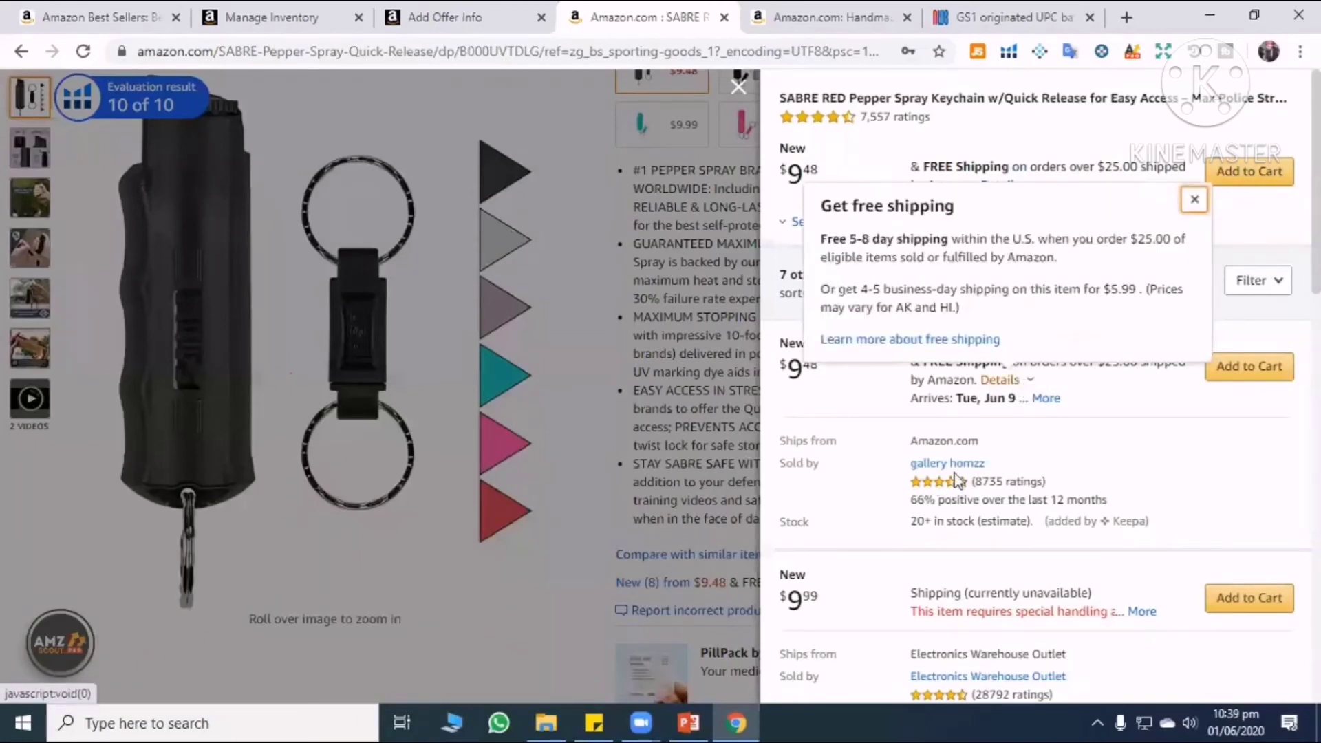
left_click(892, 380)
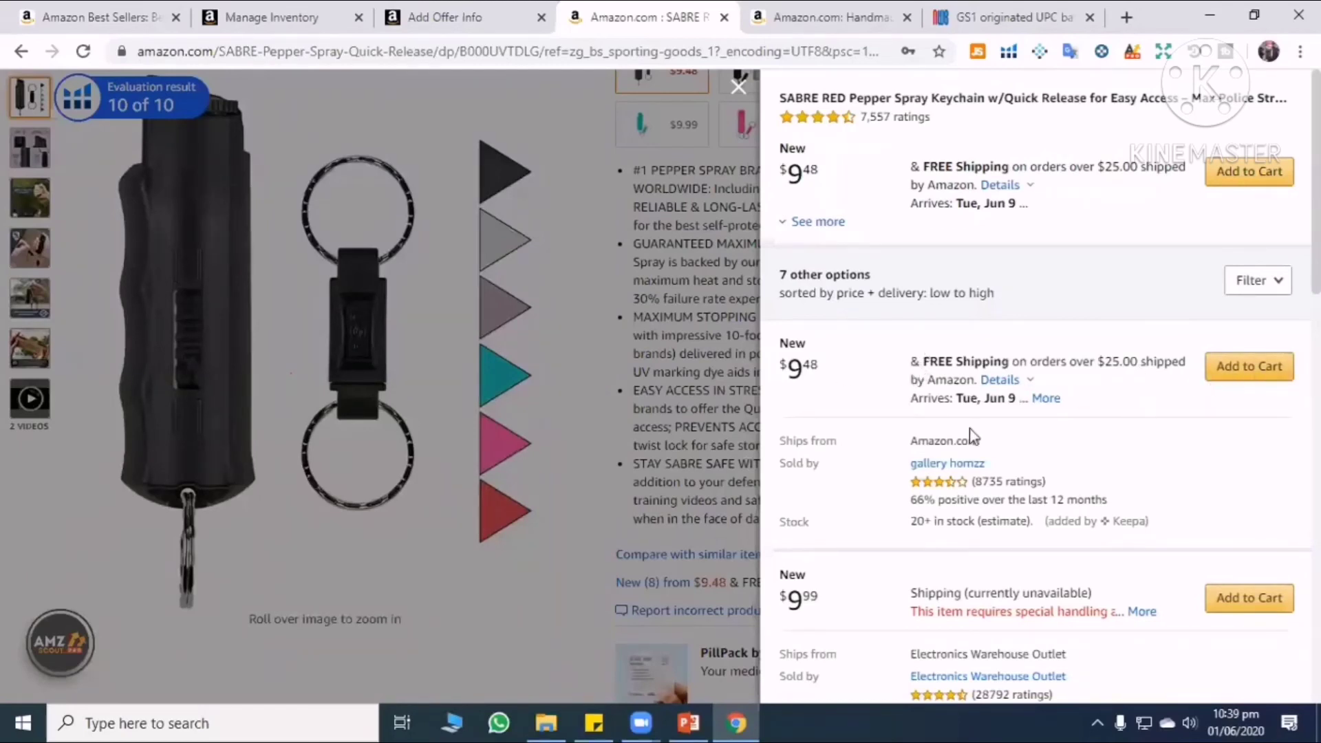
Scroll through the seller offers, noting Electronics Warehouse Outlet and VC-Ventures, then return to the top.
scroll(972, 435, "down", 3)
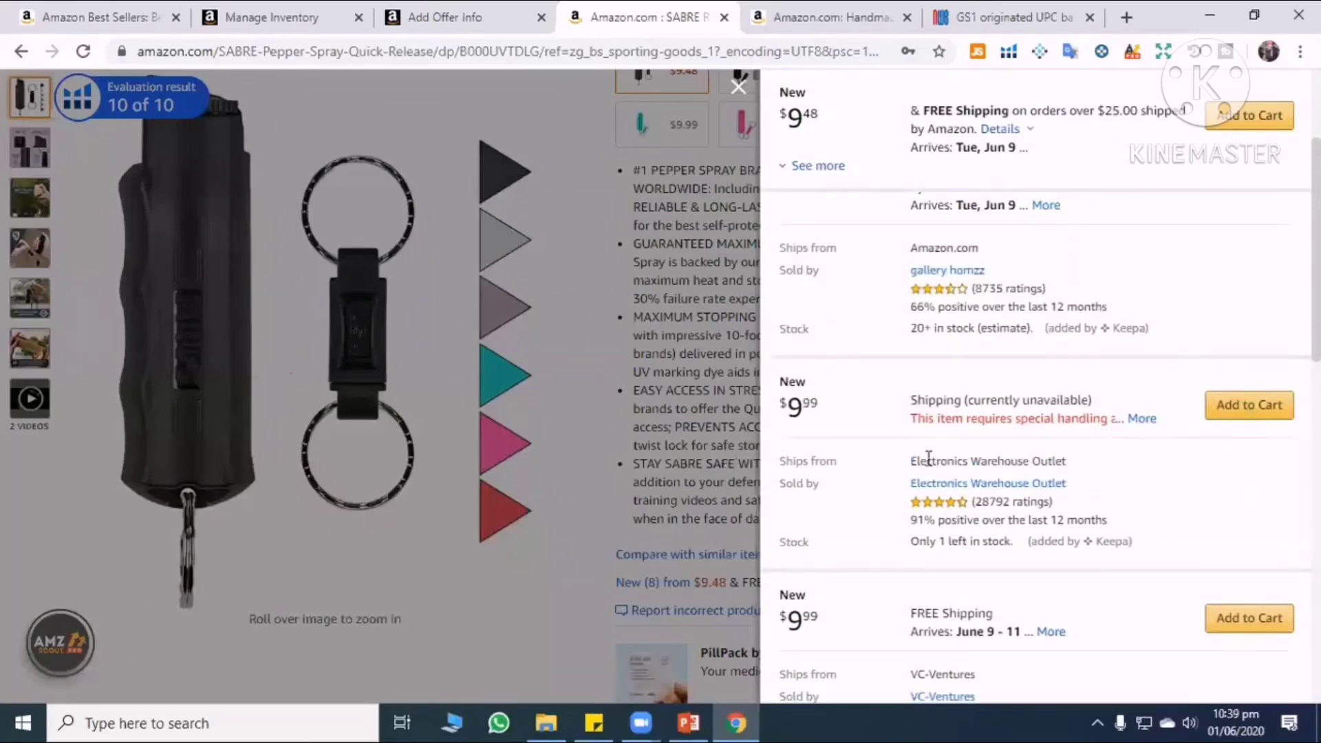
left_click_drag(911, 461, 1091, 475)
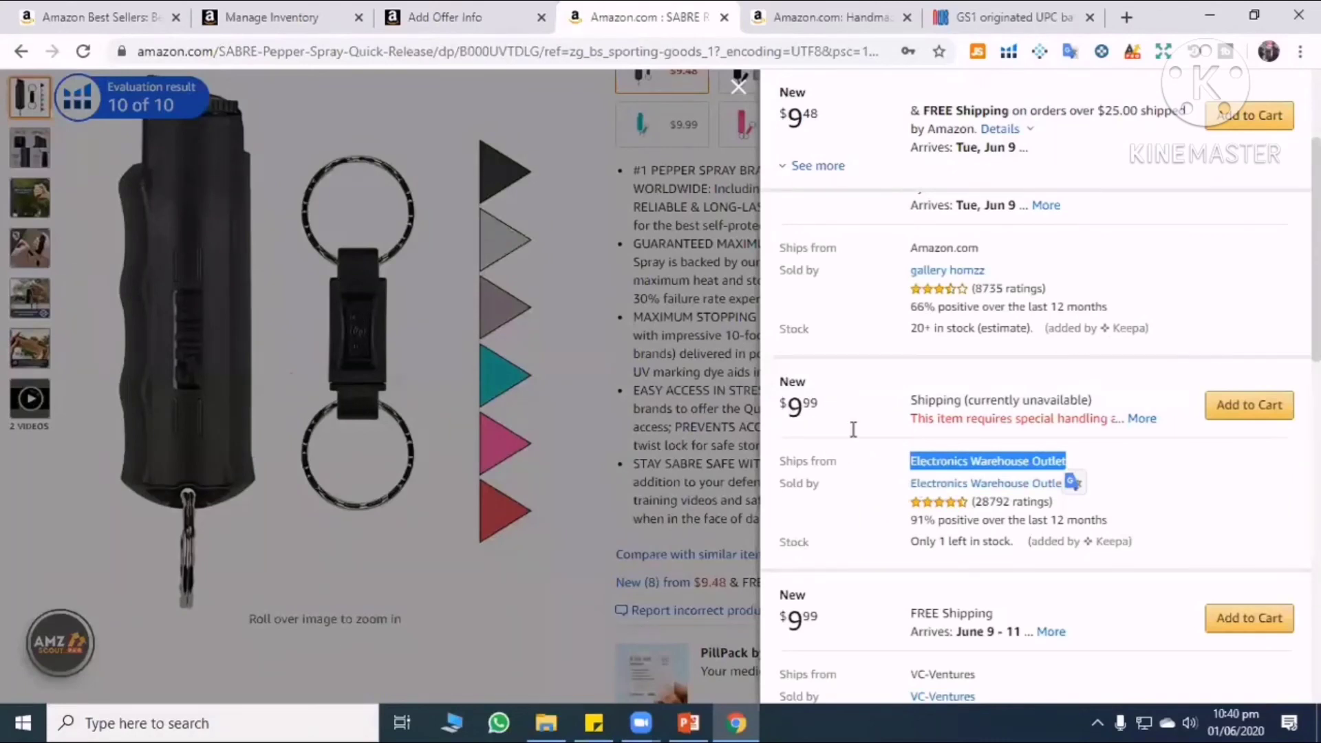
scroll(952, 475, "down", 3)
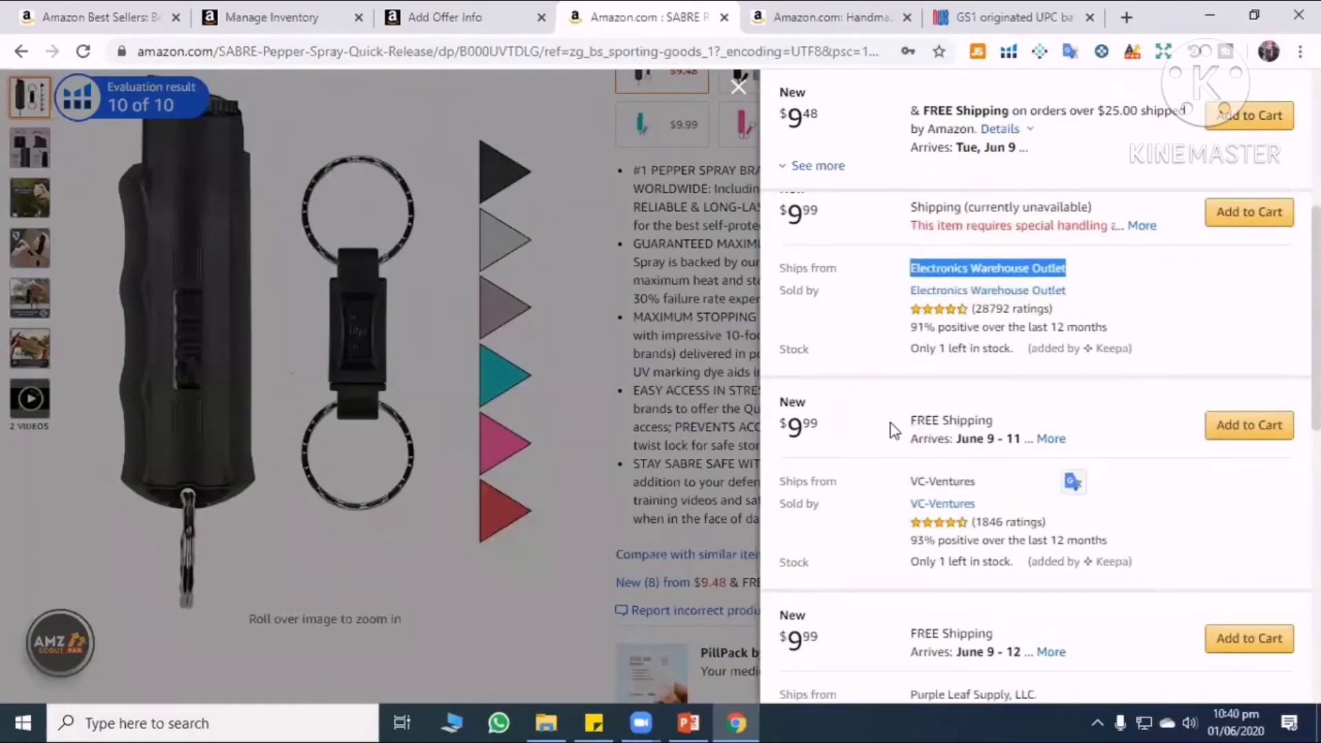
left_click_drag(909, 421, 967, 422)
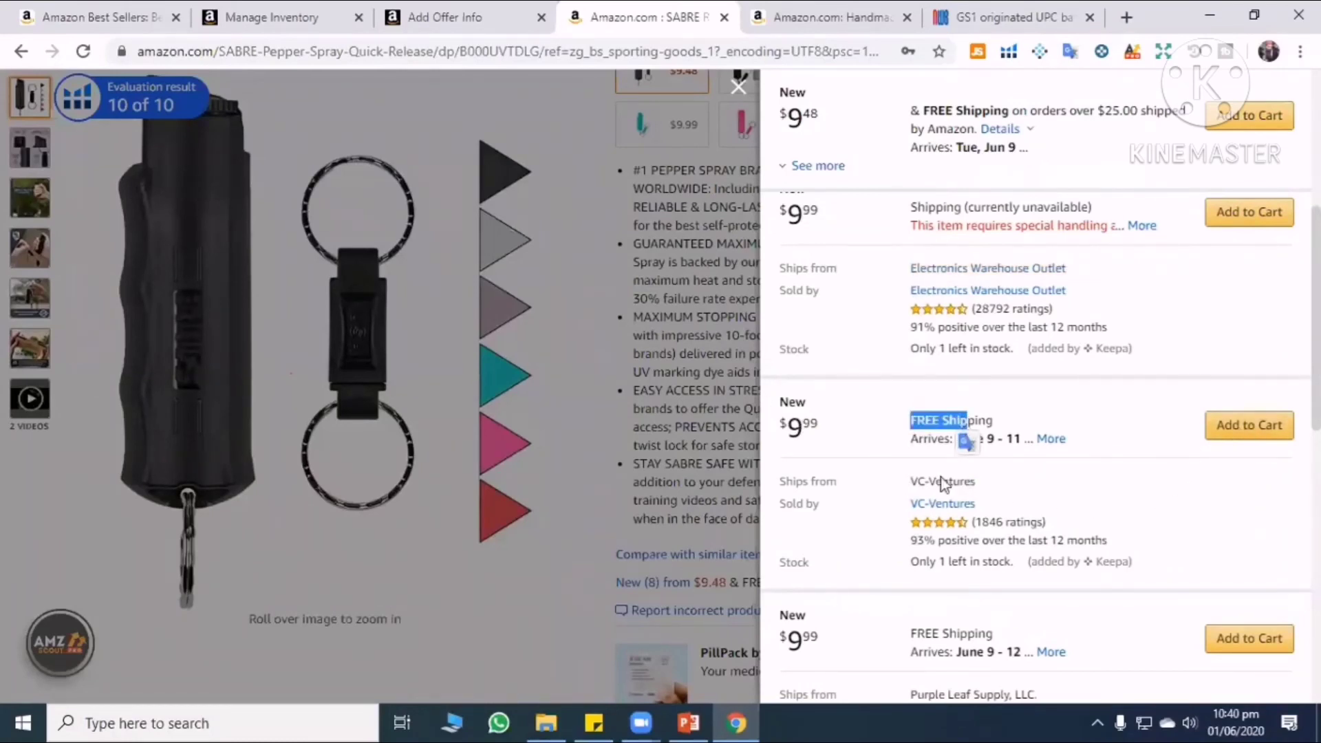
scroll(953, 502, "down", 5)
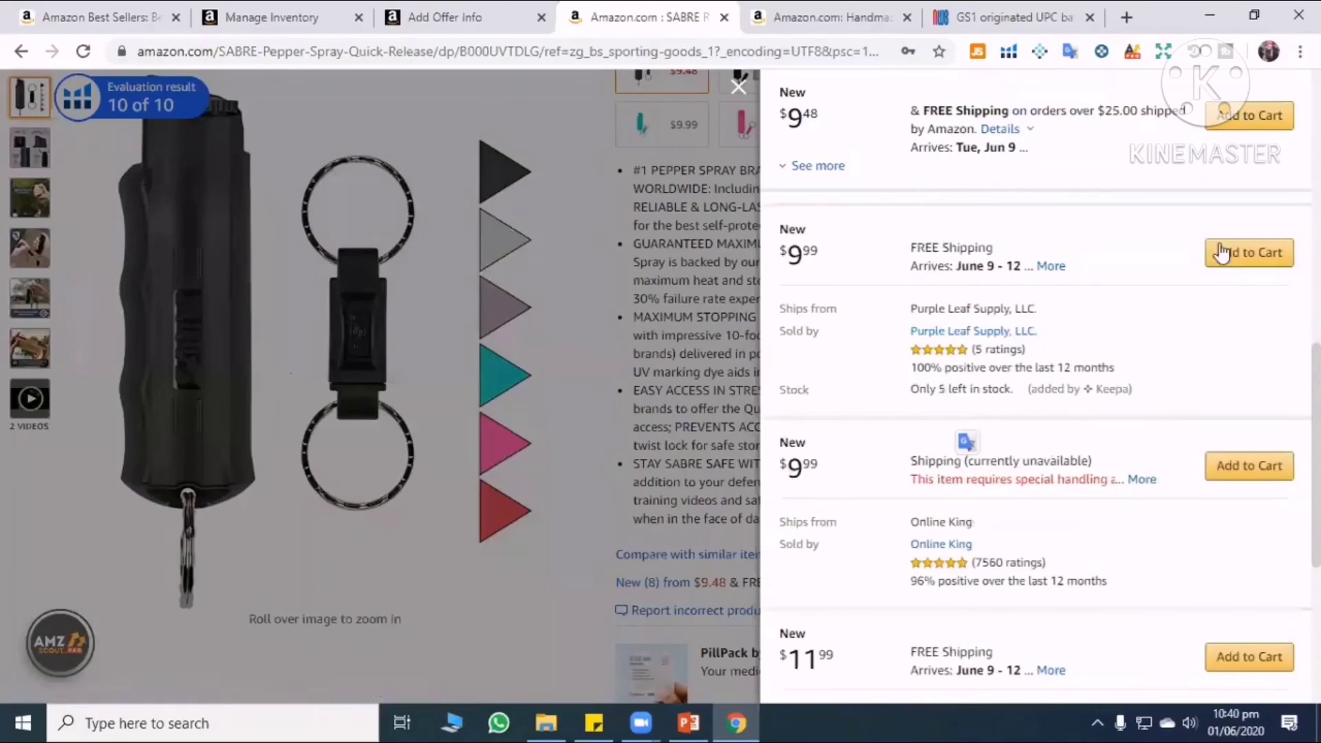
scroll(960, 545, "down", 5)
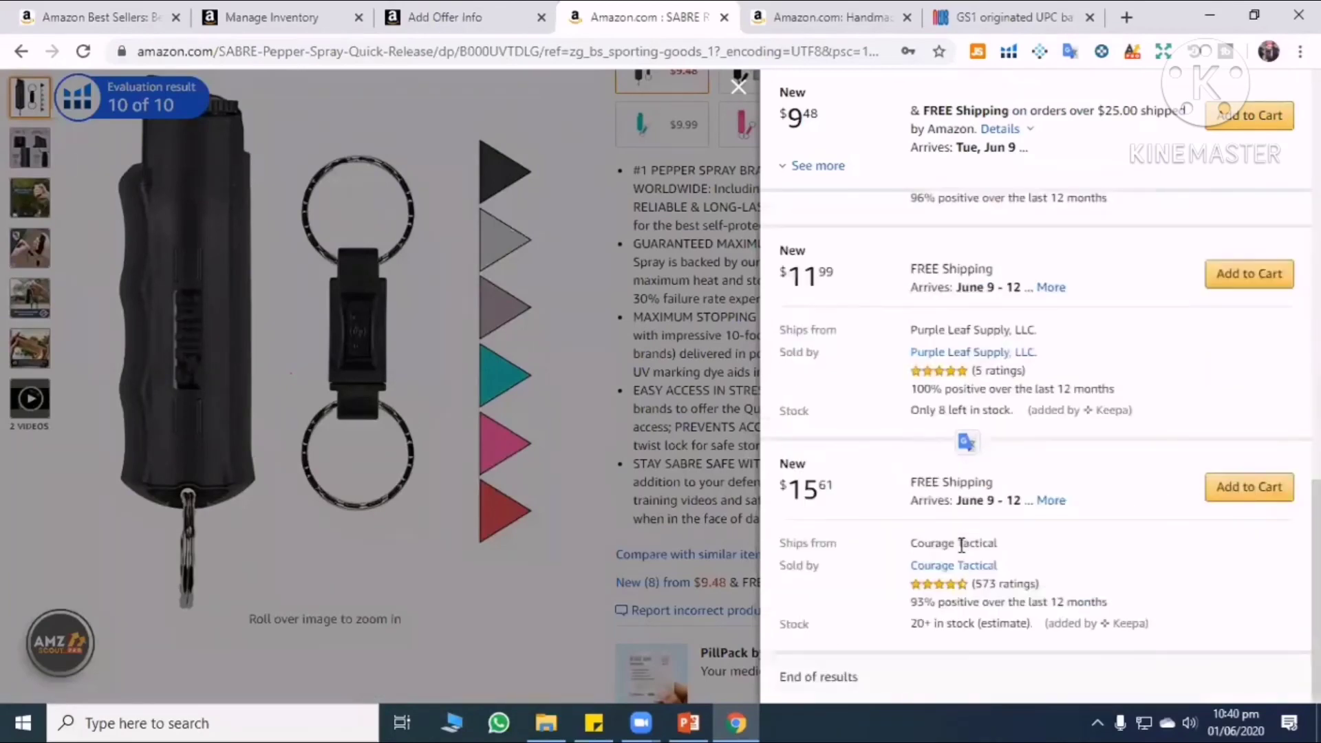
scroll(991, 566, "up", 10)
scroll(1025, 561, "up", 5)
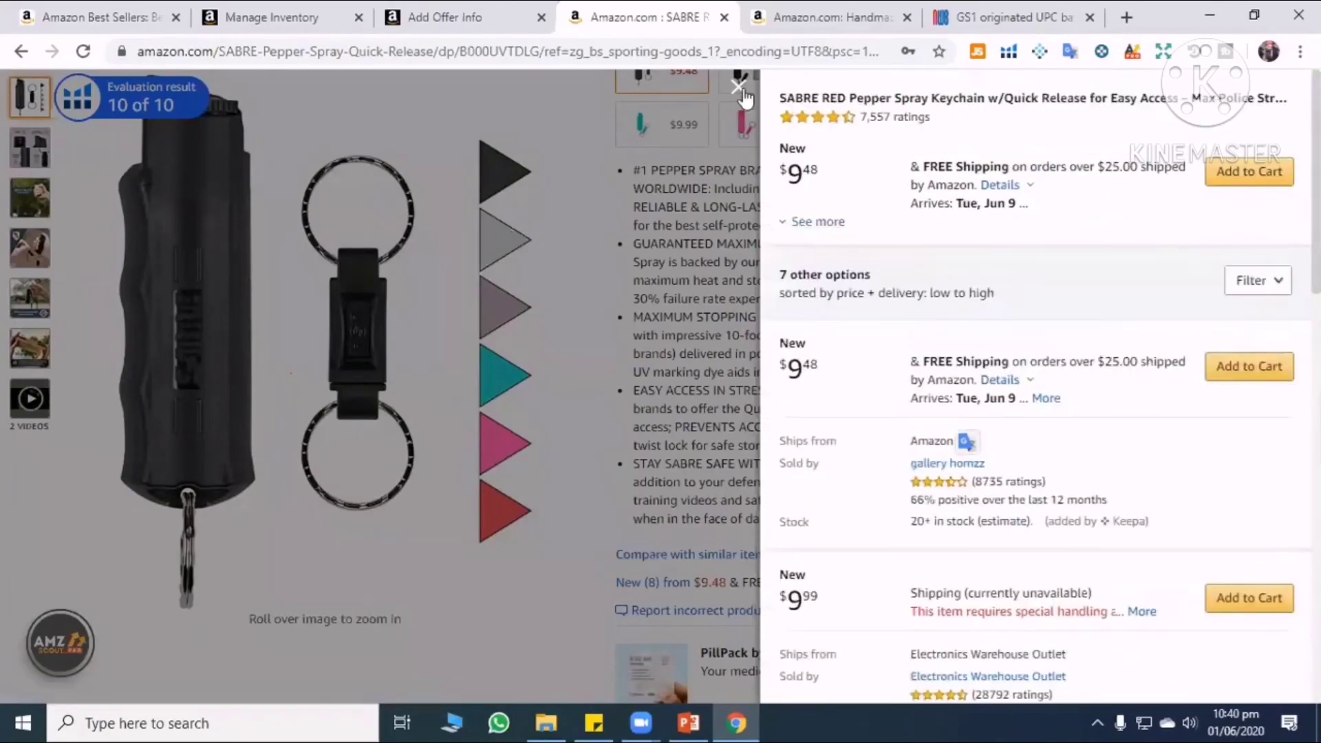
Close, reopen and close the seller offers panel, finally dismissing it with Esc.
left_click(233, 245)
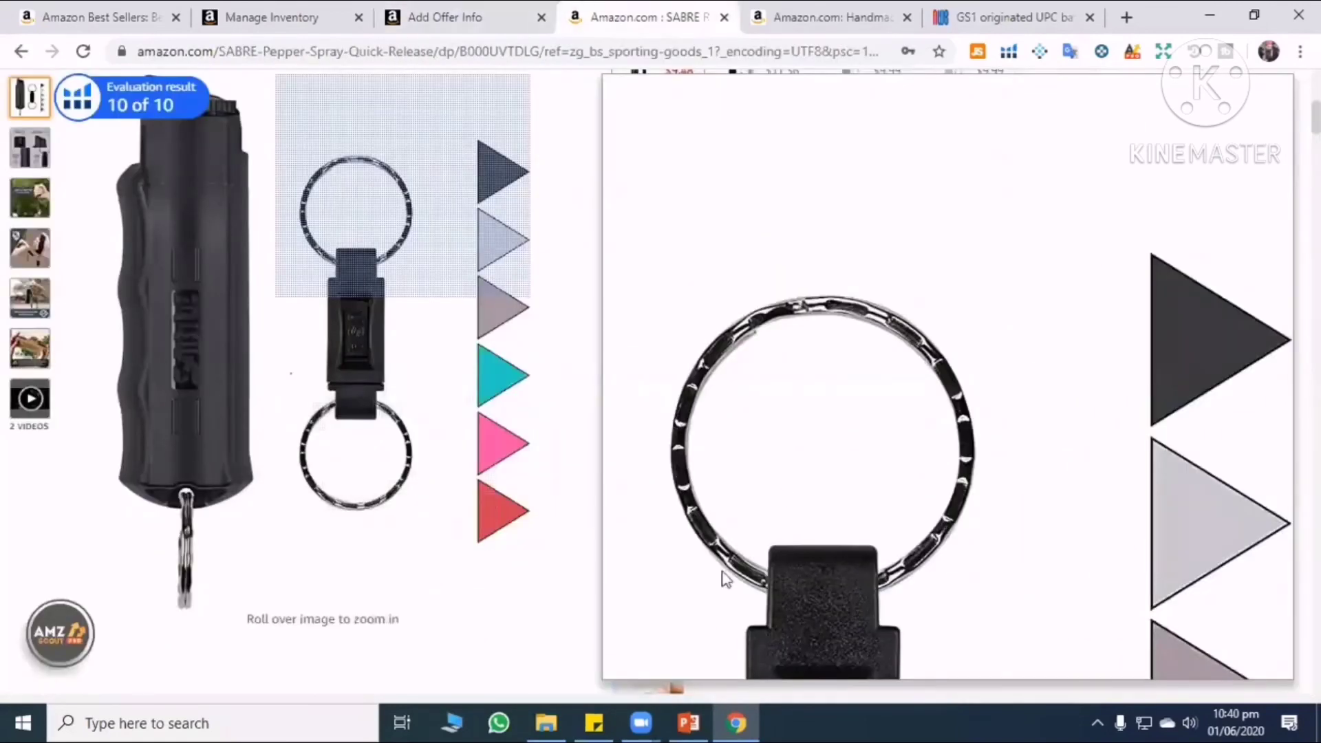
left_click(669, 589)
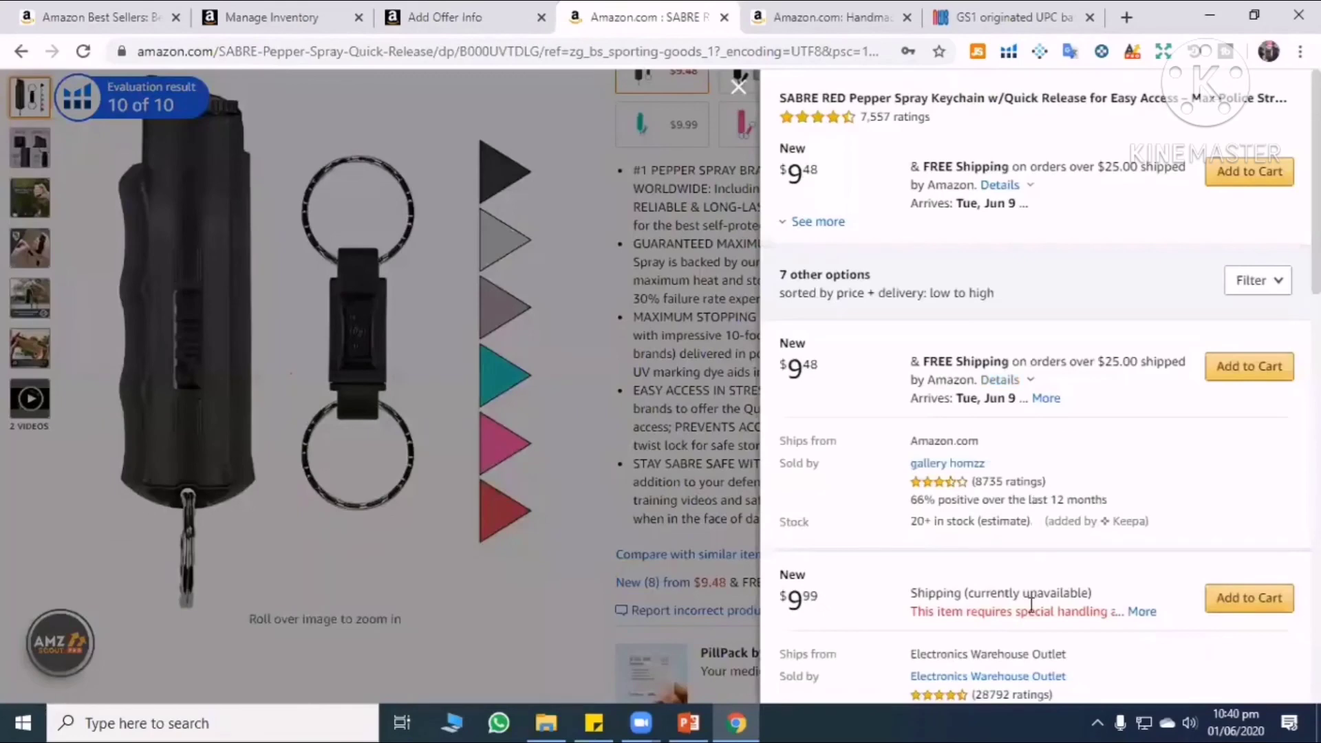
scroll(1029, 604, "down", 10)
scroll(964, 536, "up", 10)
left_click(757, 570)
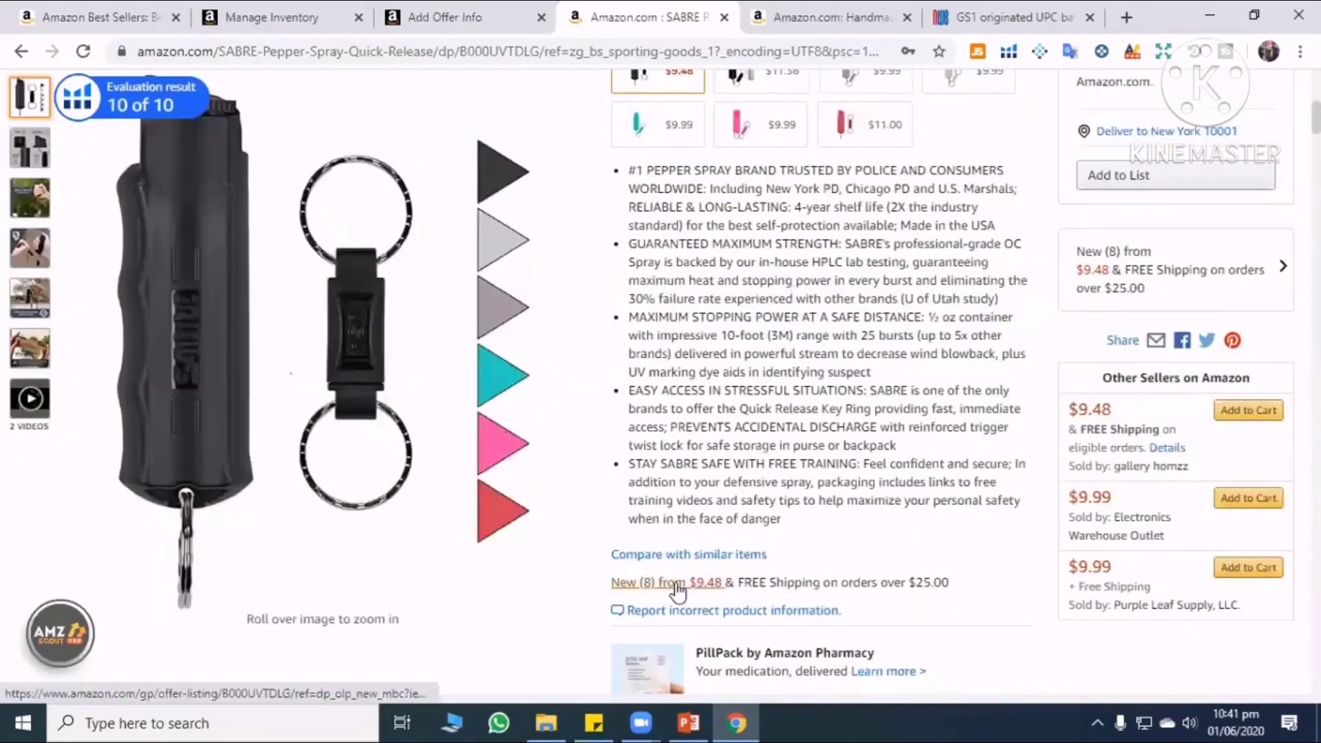
left_click(830, 111)
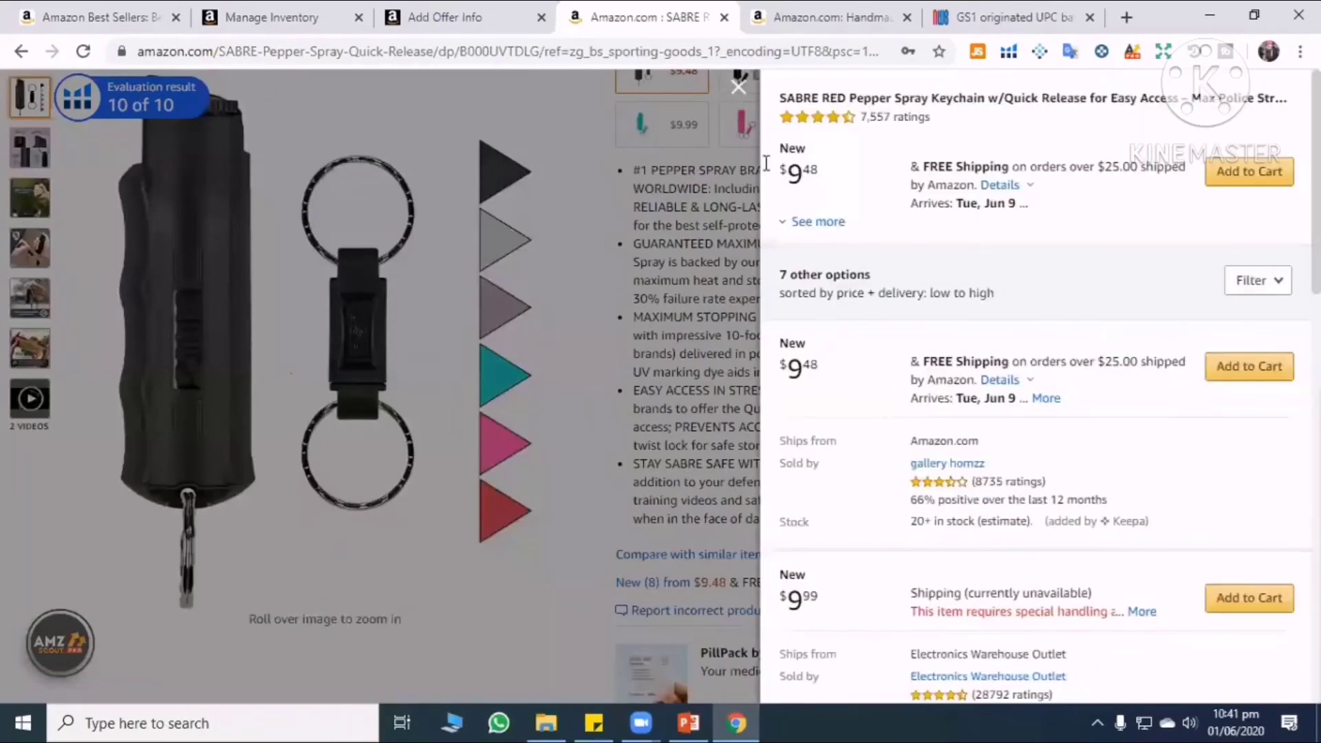
key("Escape")
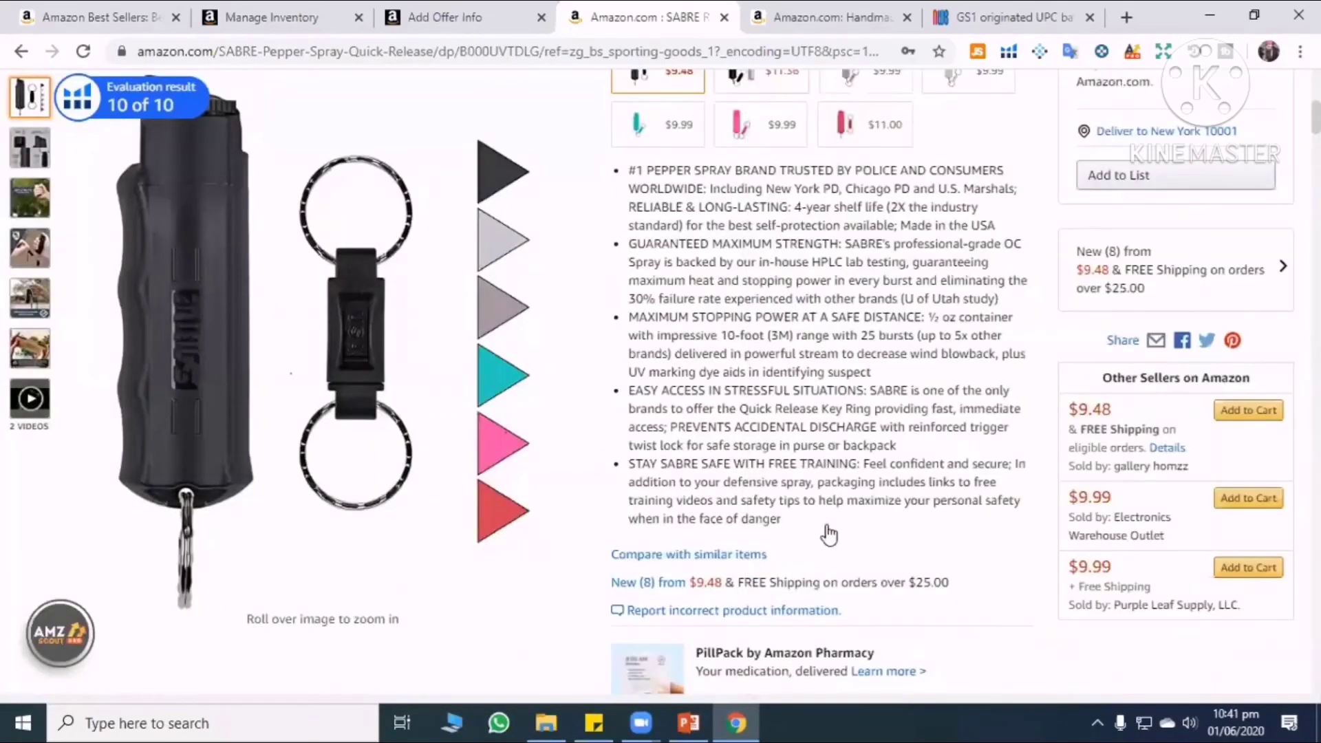
Scroll the SABRE product page to the Other Sellers box showing New (8) from $9.48.
scroll(815, 530, "up", 1)
scroll(784, 492, "up", 5)
scroll(791, 506, "down", 3)
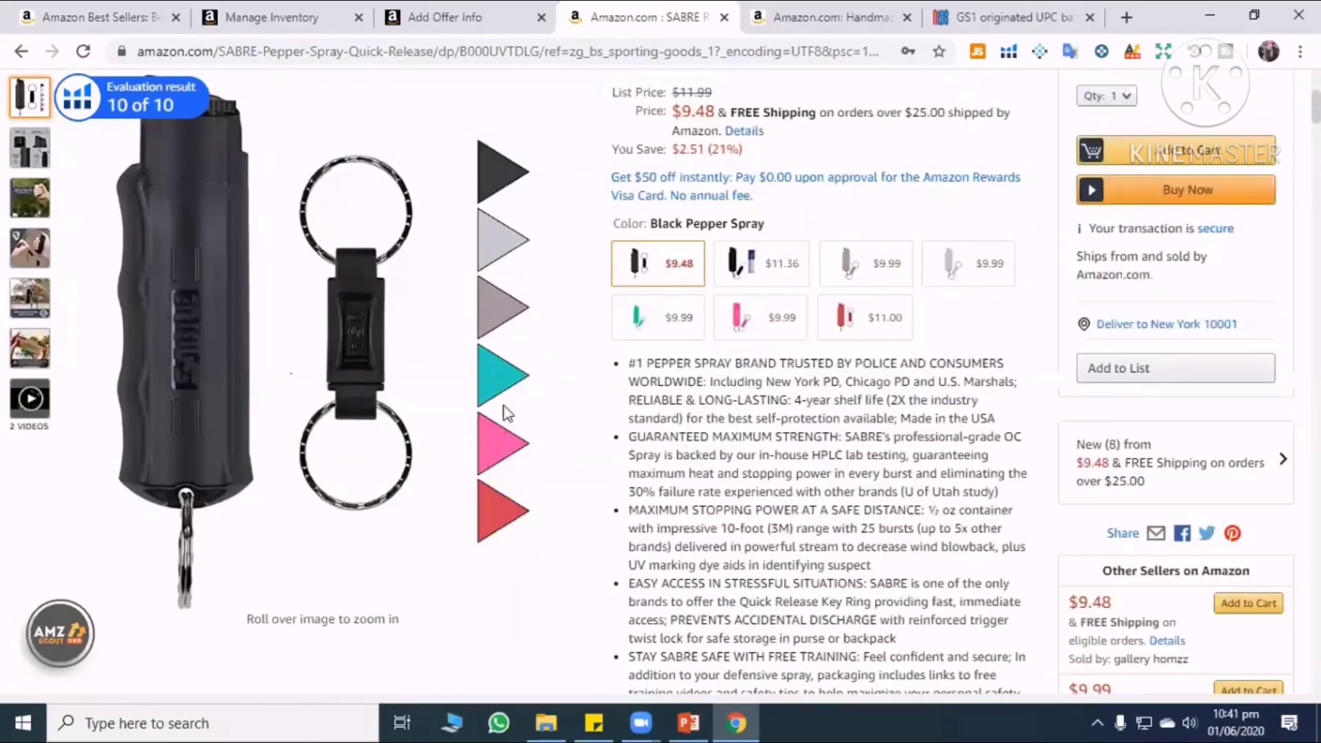
scroll(708, 320, "up", 3)
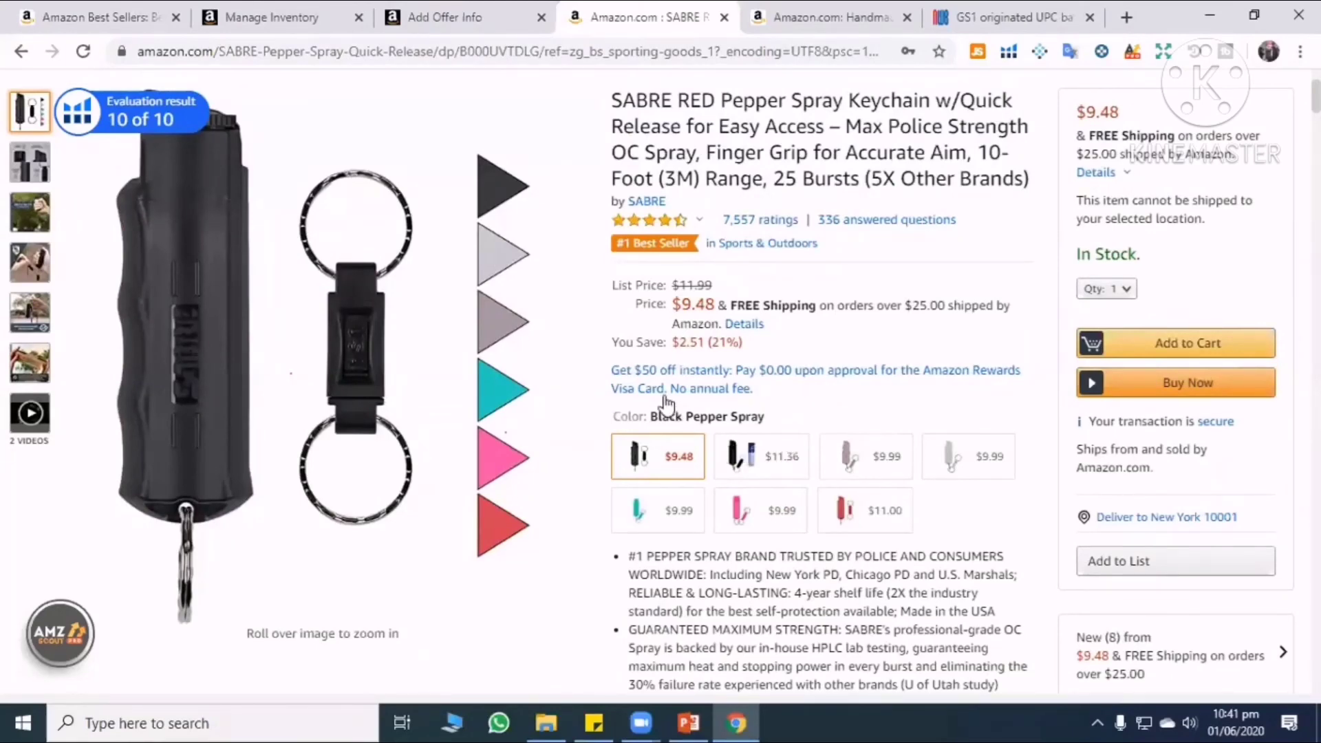
scroll(665, 404, "down", 3)
scroll(685, 366, "down", 5)
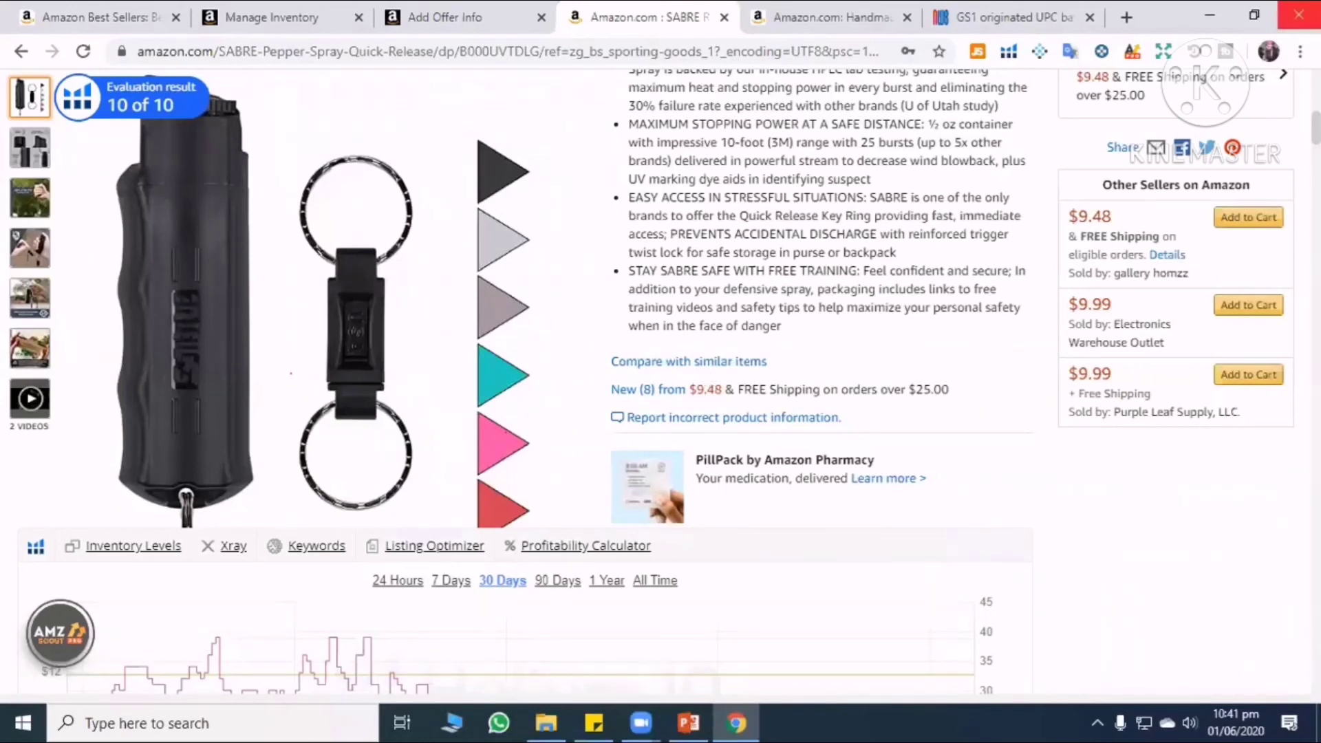
scroll(943, 508, "up", 5)
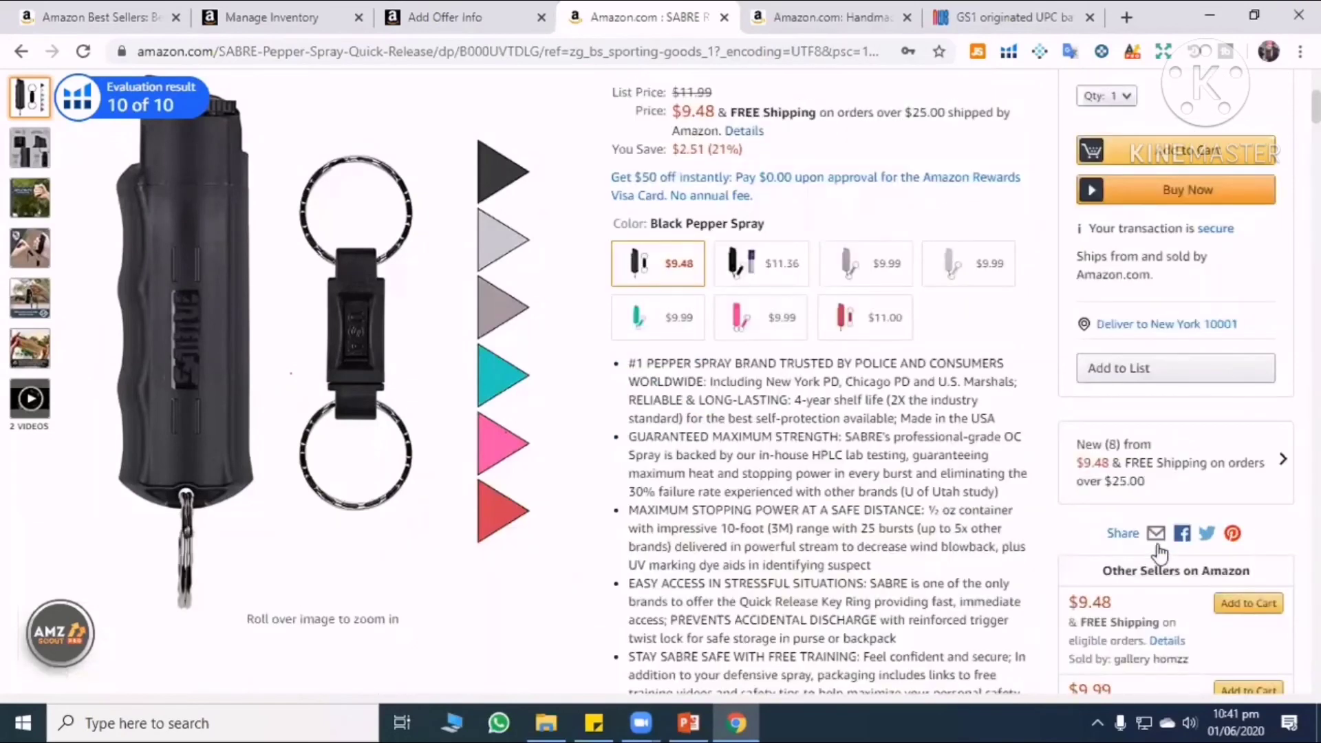
scroll(1162, 550, "up", 5)
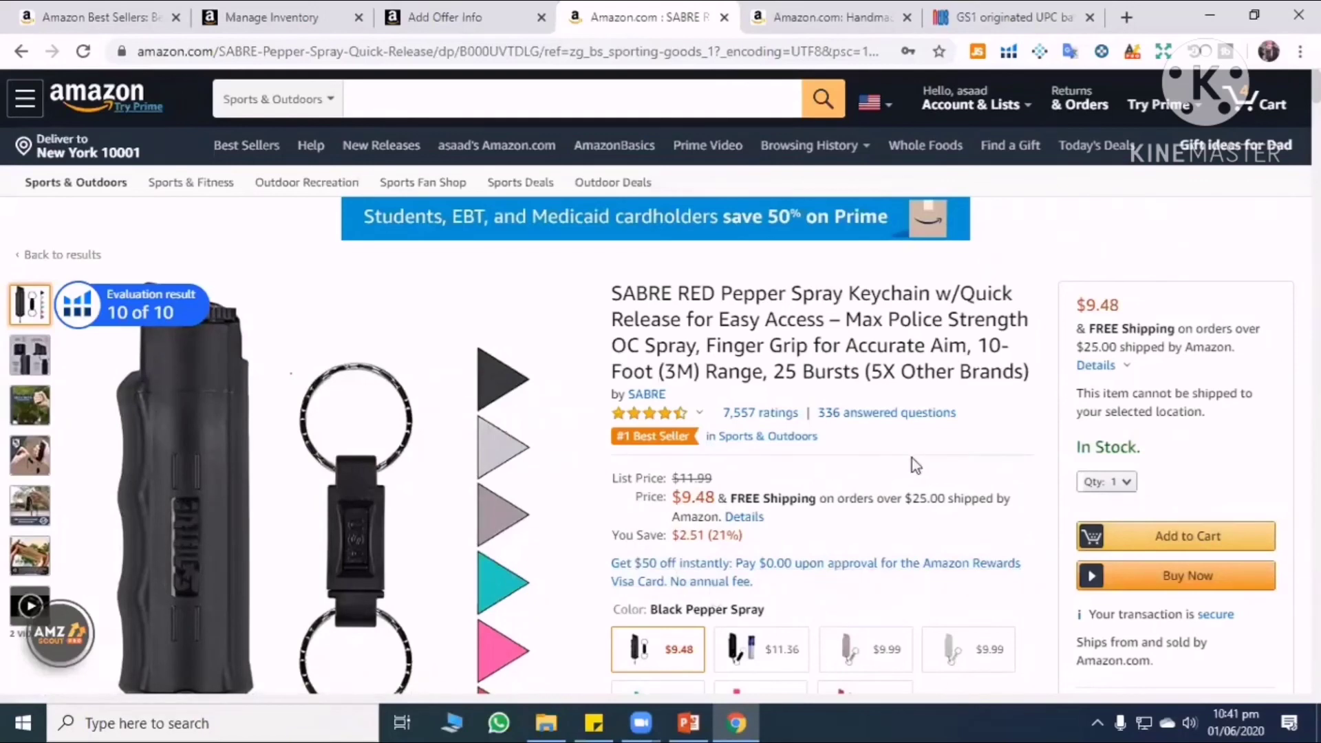
scroll(674, 413, "down", 10)
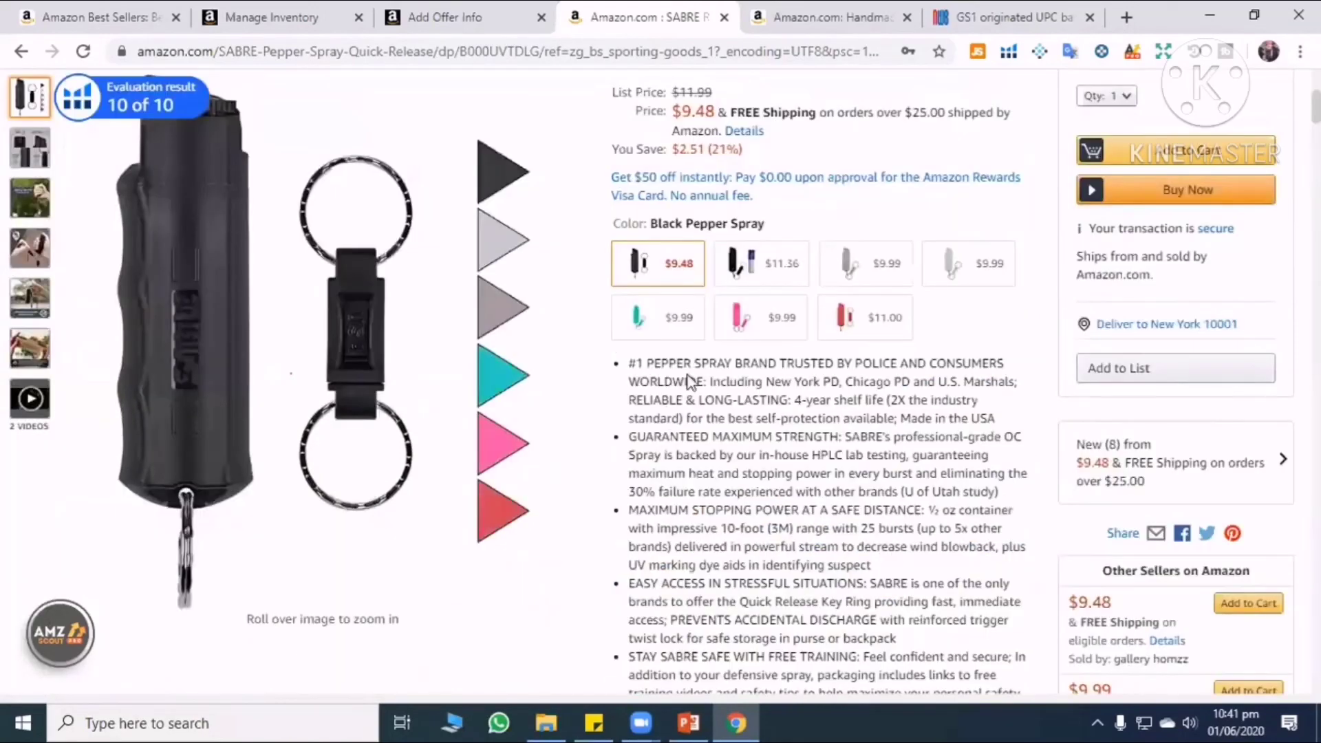
scroll(671, 372, "down", 2)
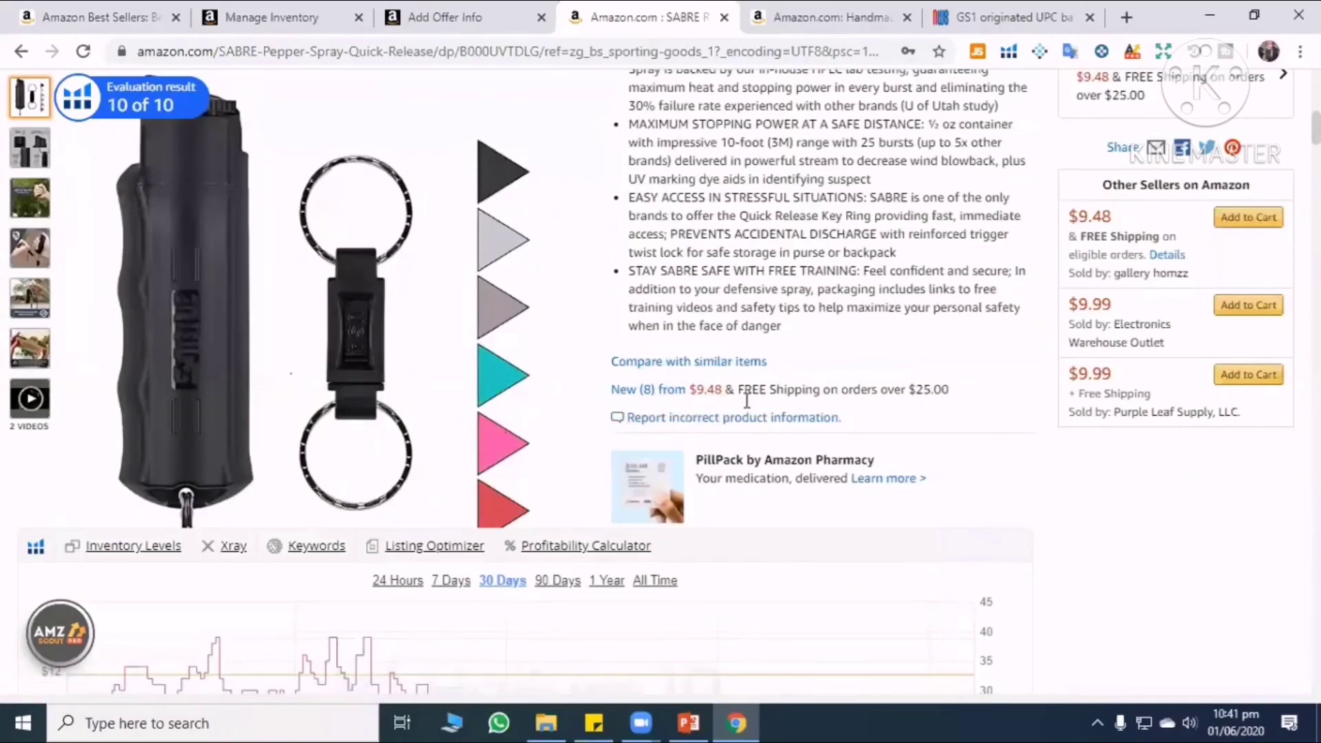
scroll(747, 399, "up", 5)
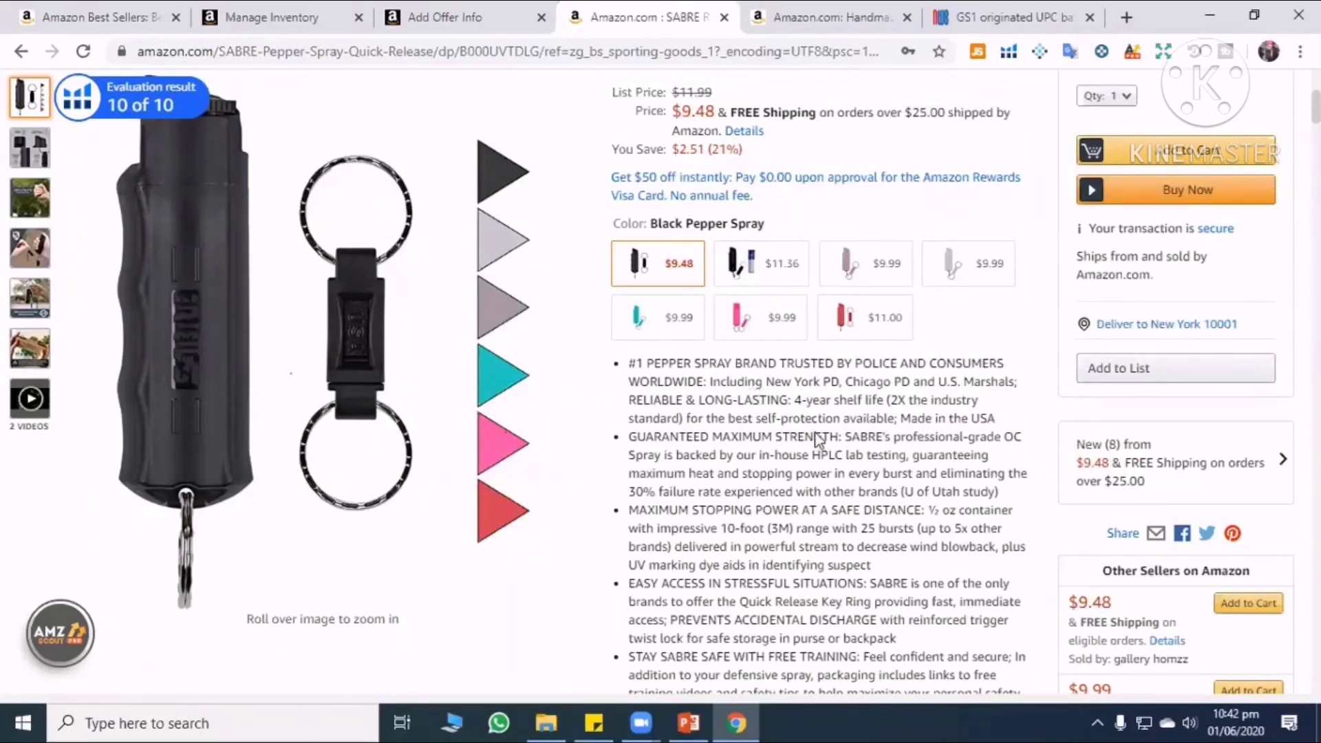
scroll(829, 440, "up", 3)
scroll(1270, 487, "up", 3)
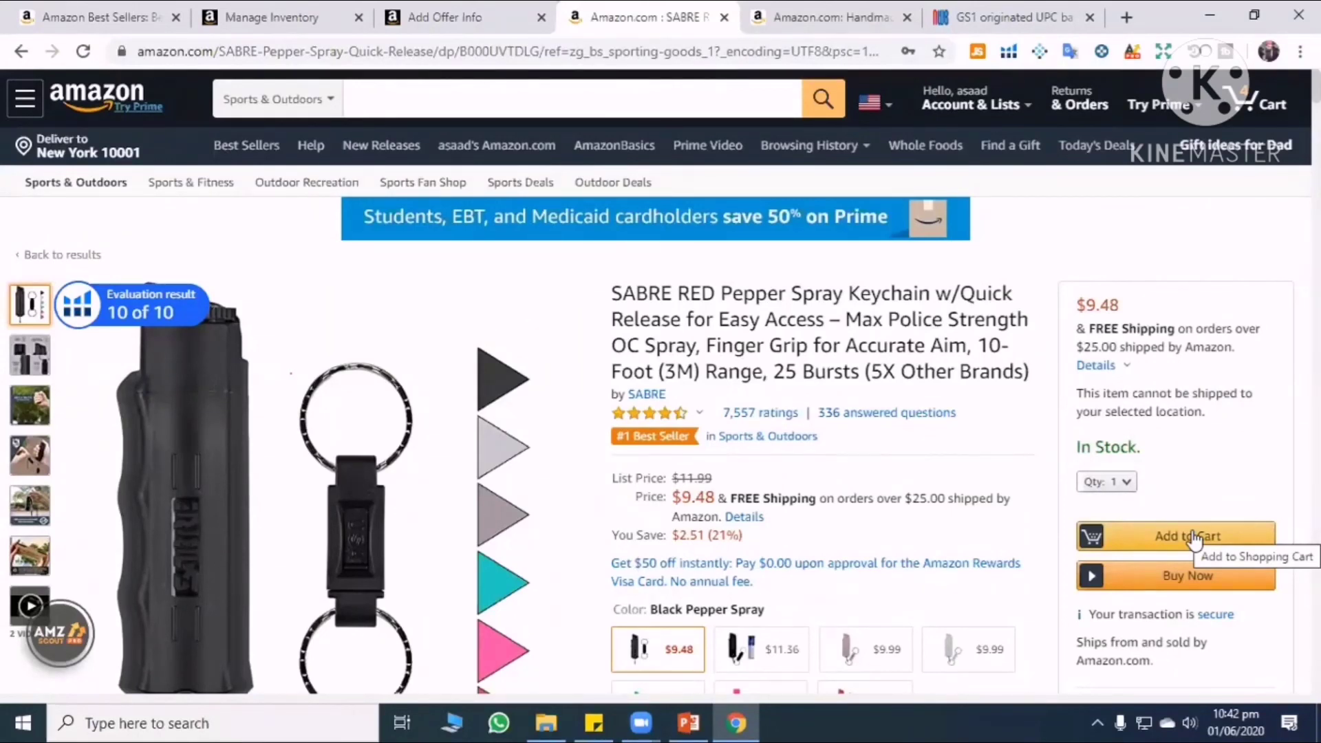
scroll(1188, 560, "down", 3)
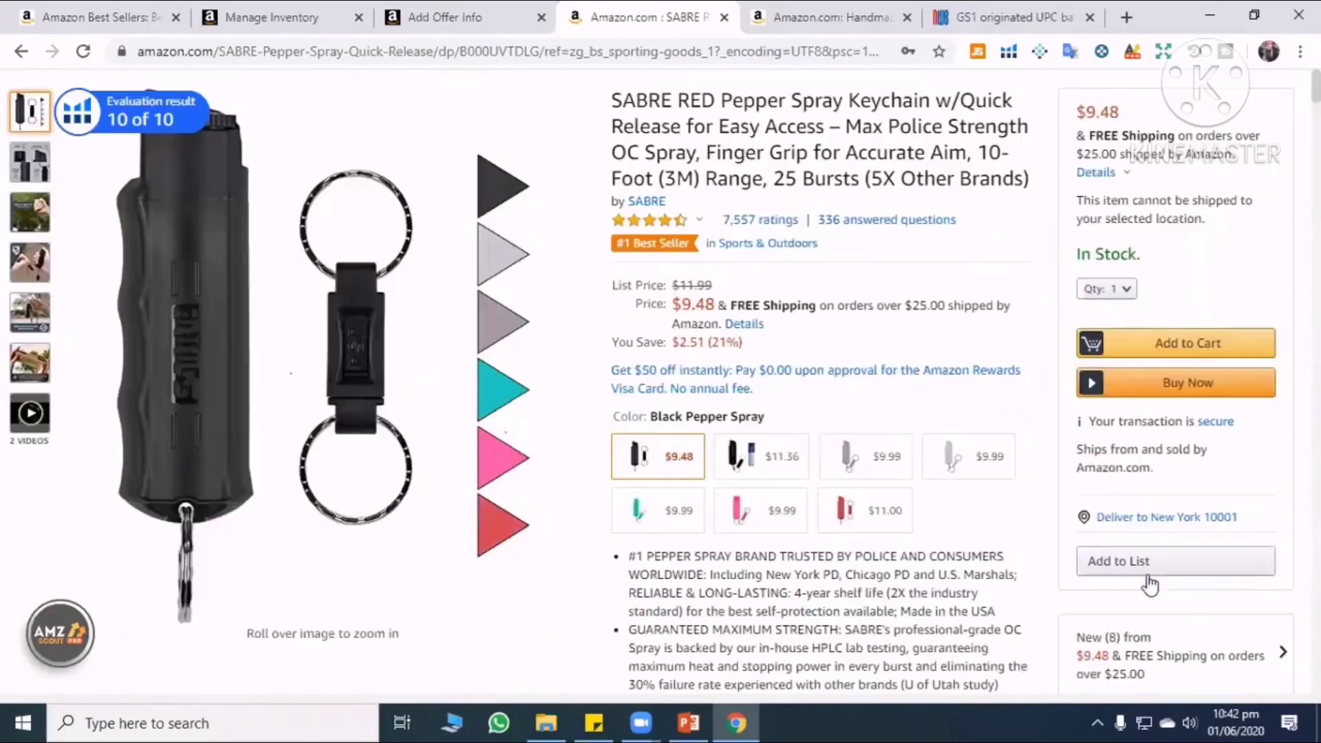
scroll(660, 590, "down", 5)
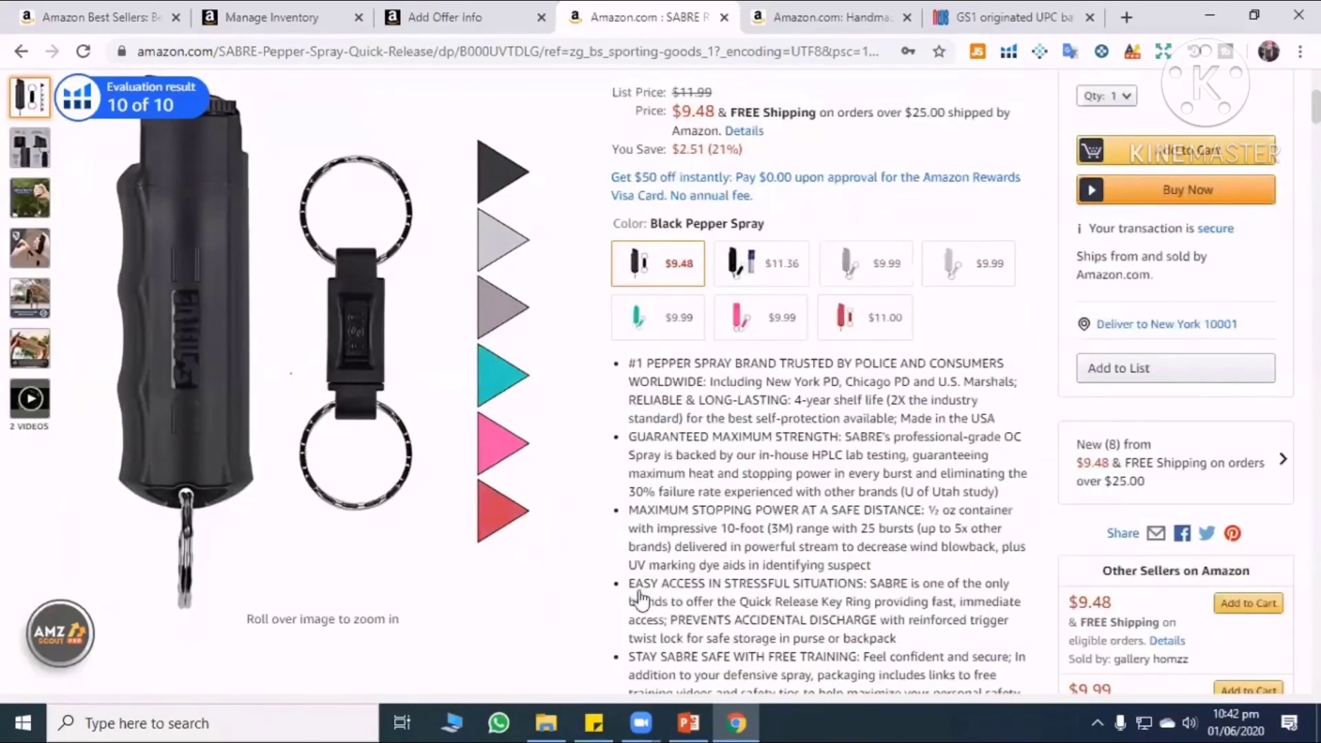
scroll(650, 595, "down", 1)
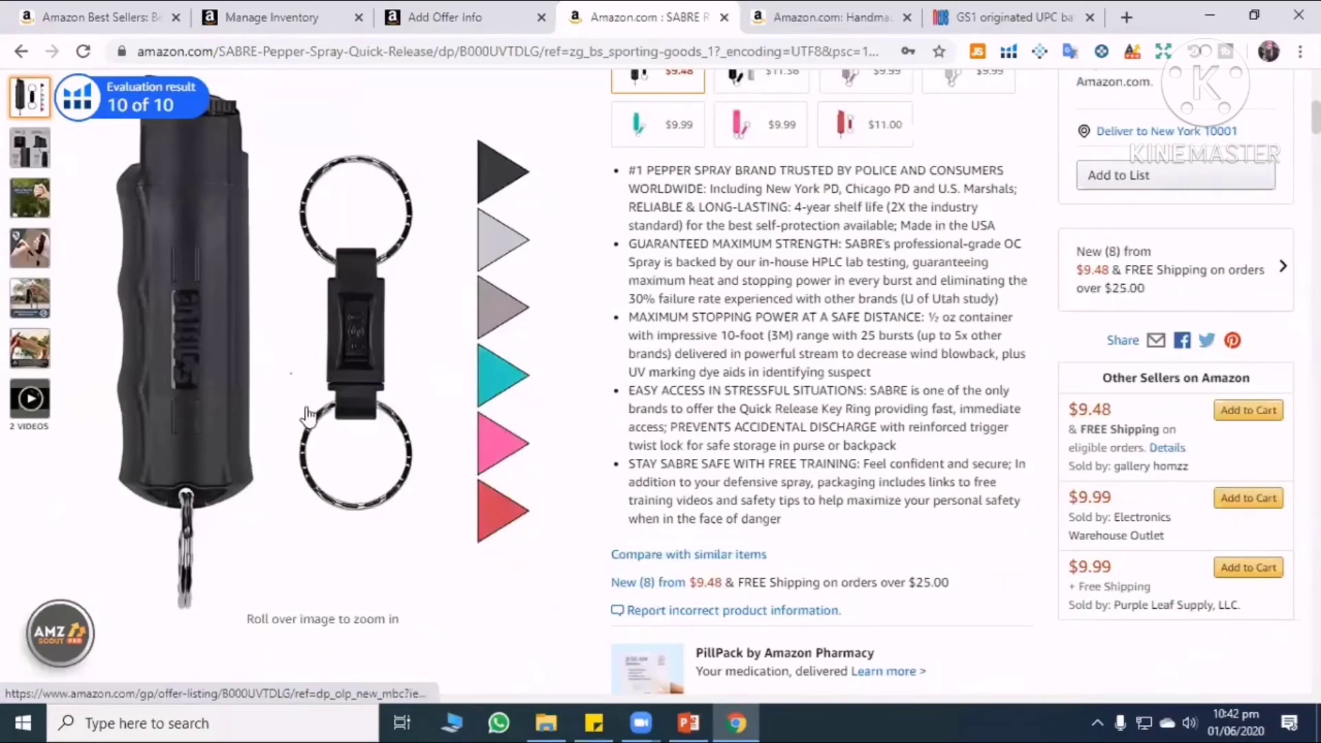
left_click(671, 582)
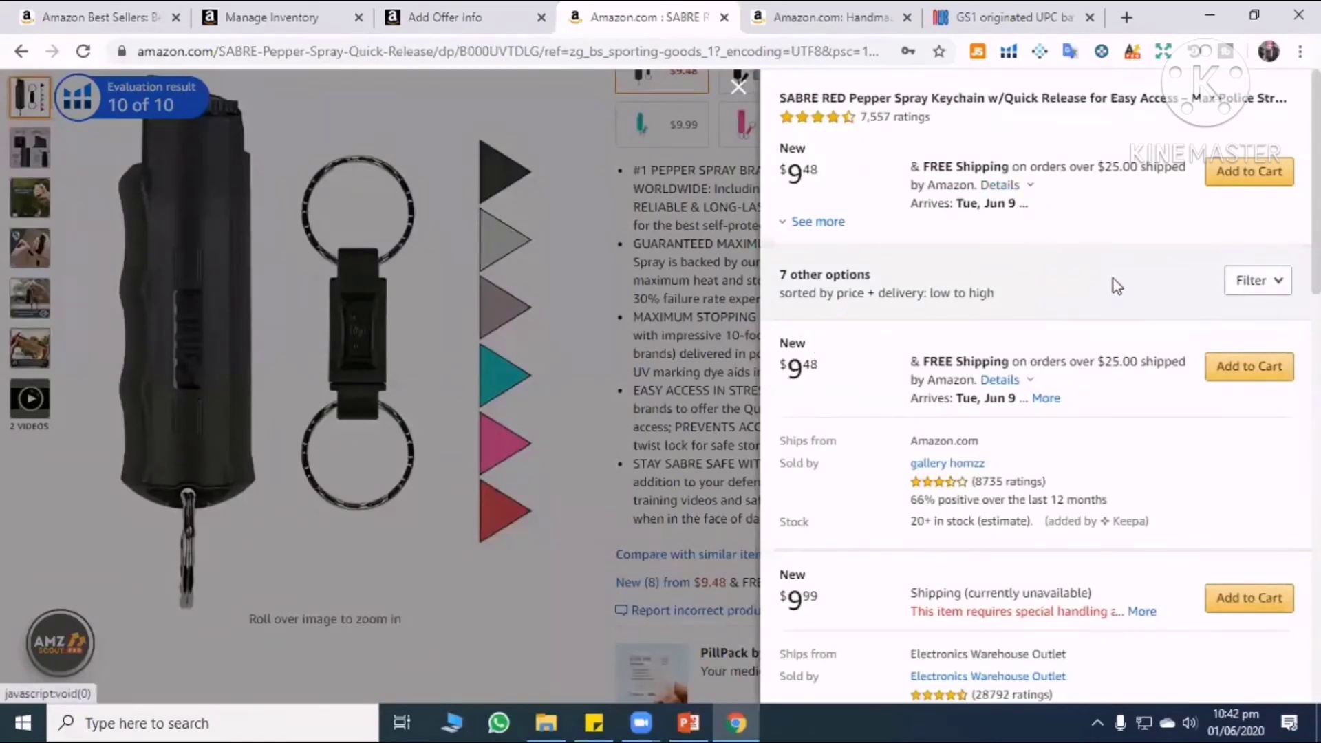
left_click(1196, 220)
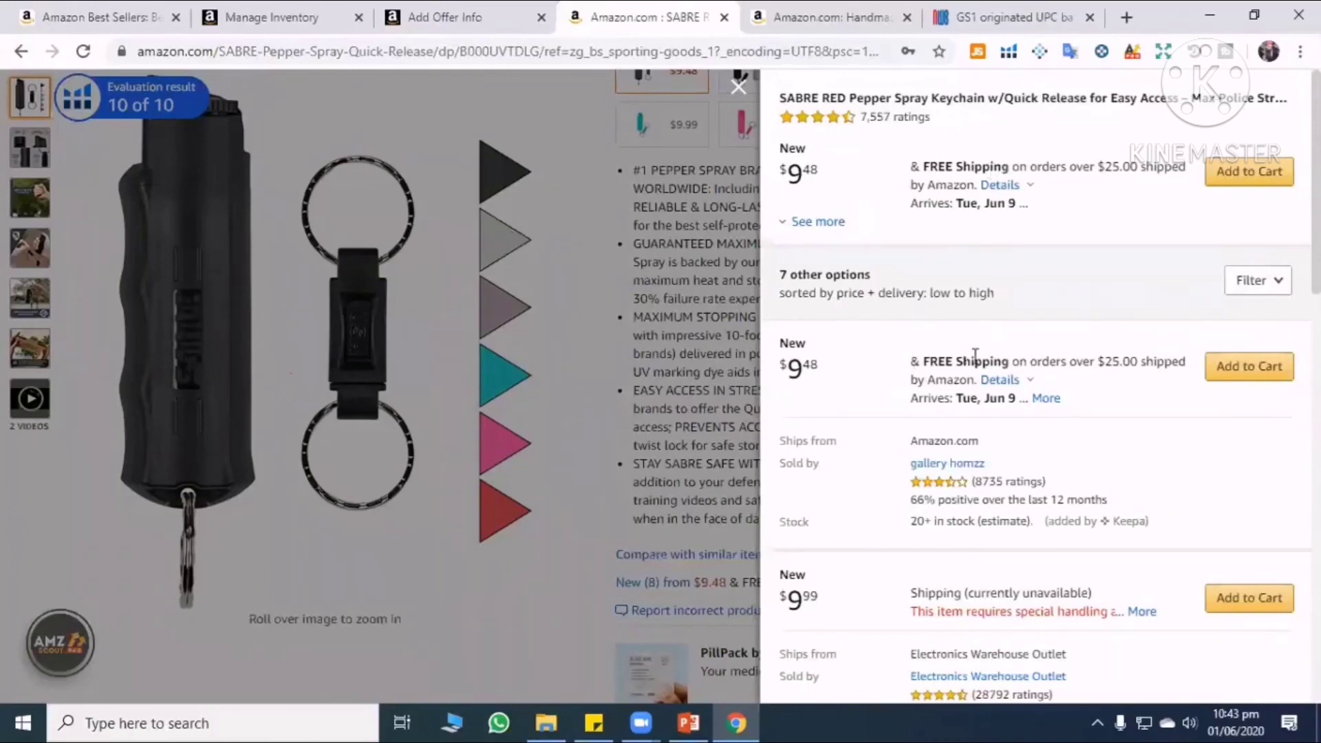
left_click(1028, 382)
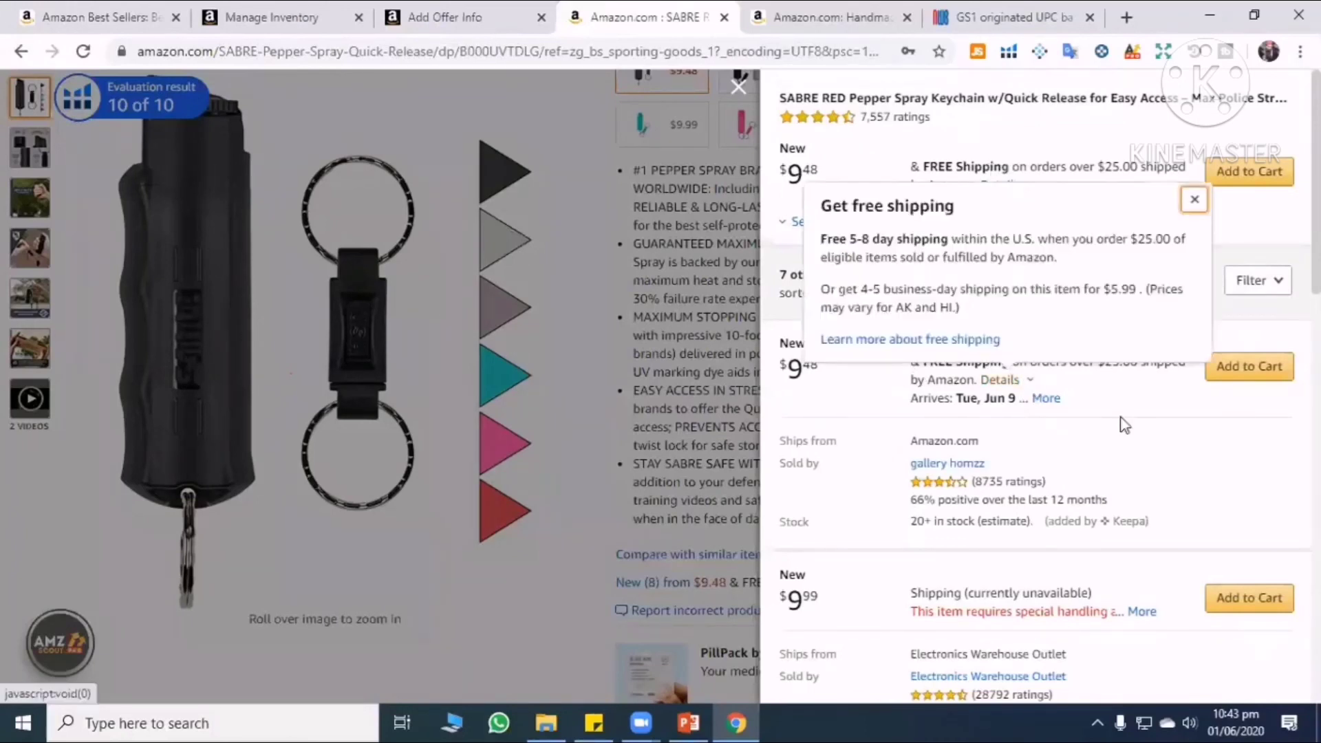
left_click(1003, 498)
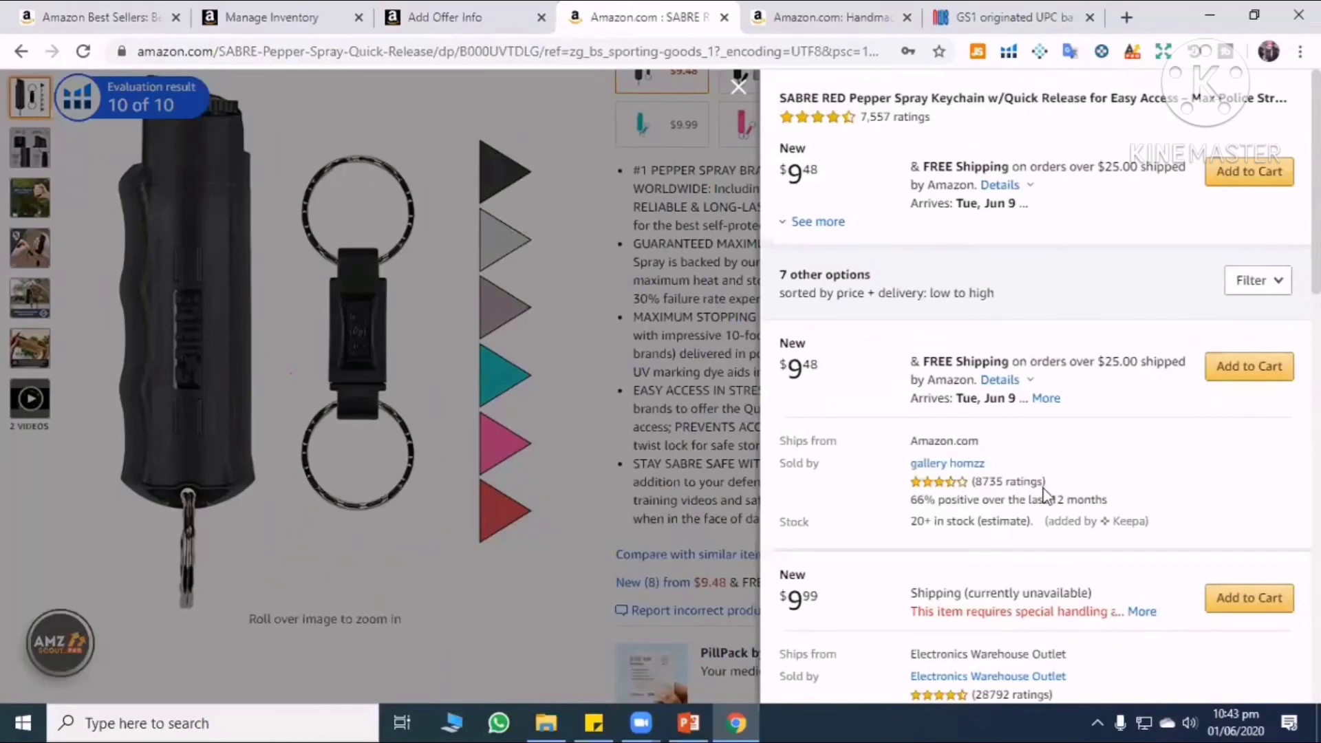
double_click(1006, 481)
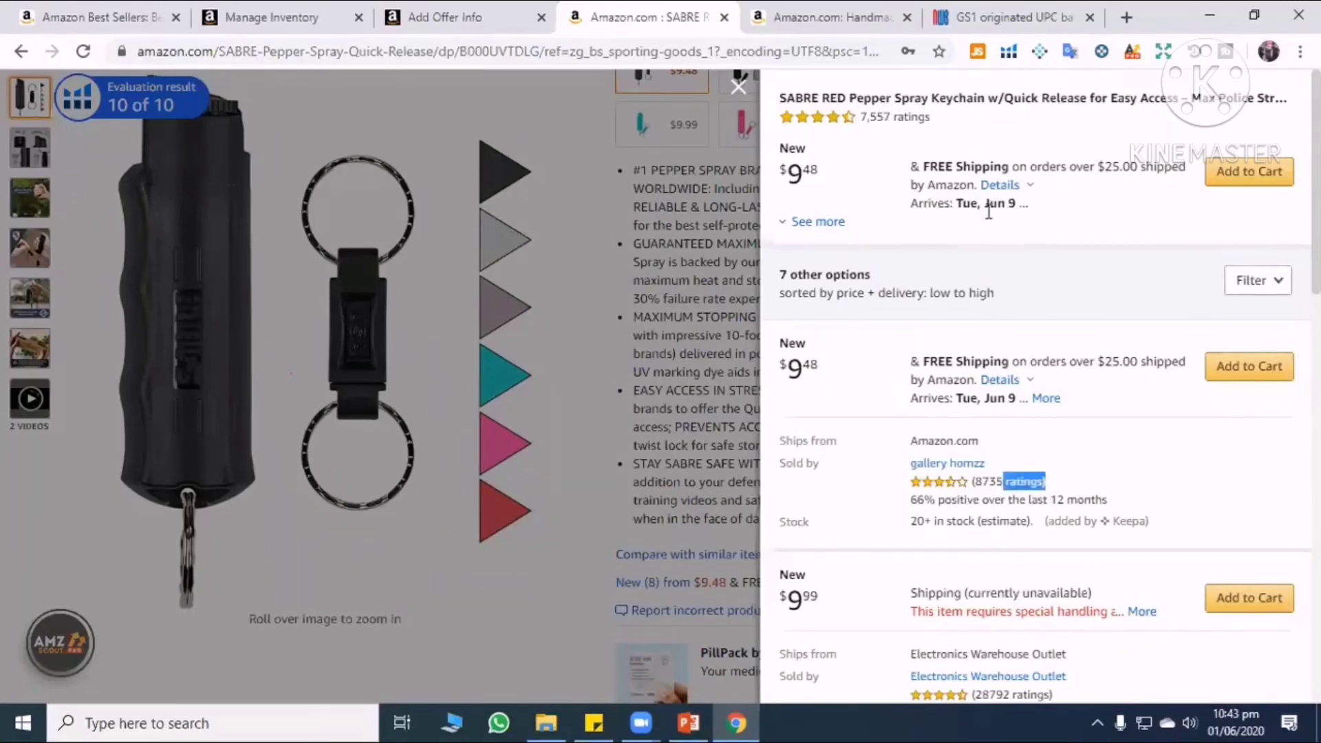
left_click(1029, 186)
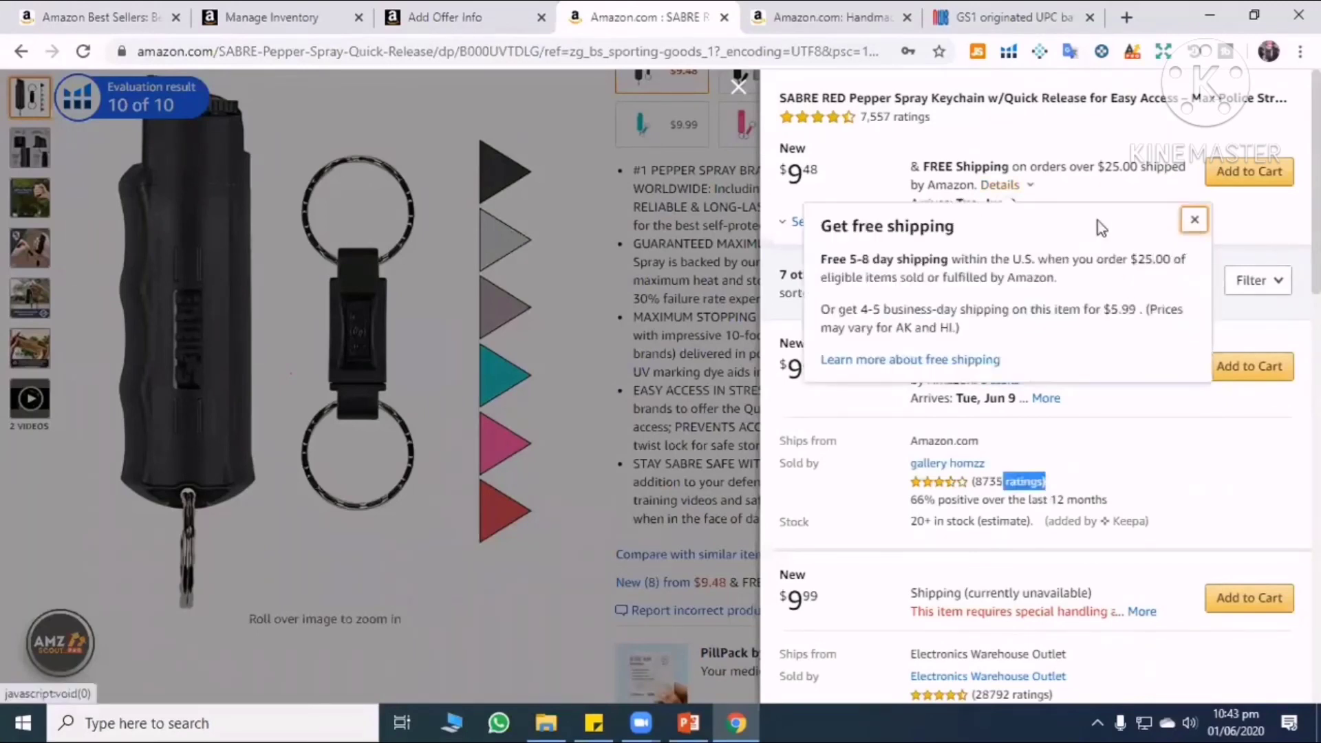
left_click(1009, 138)
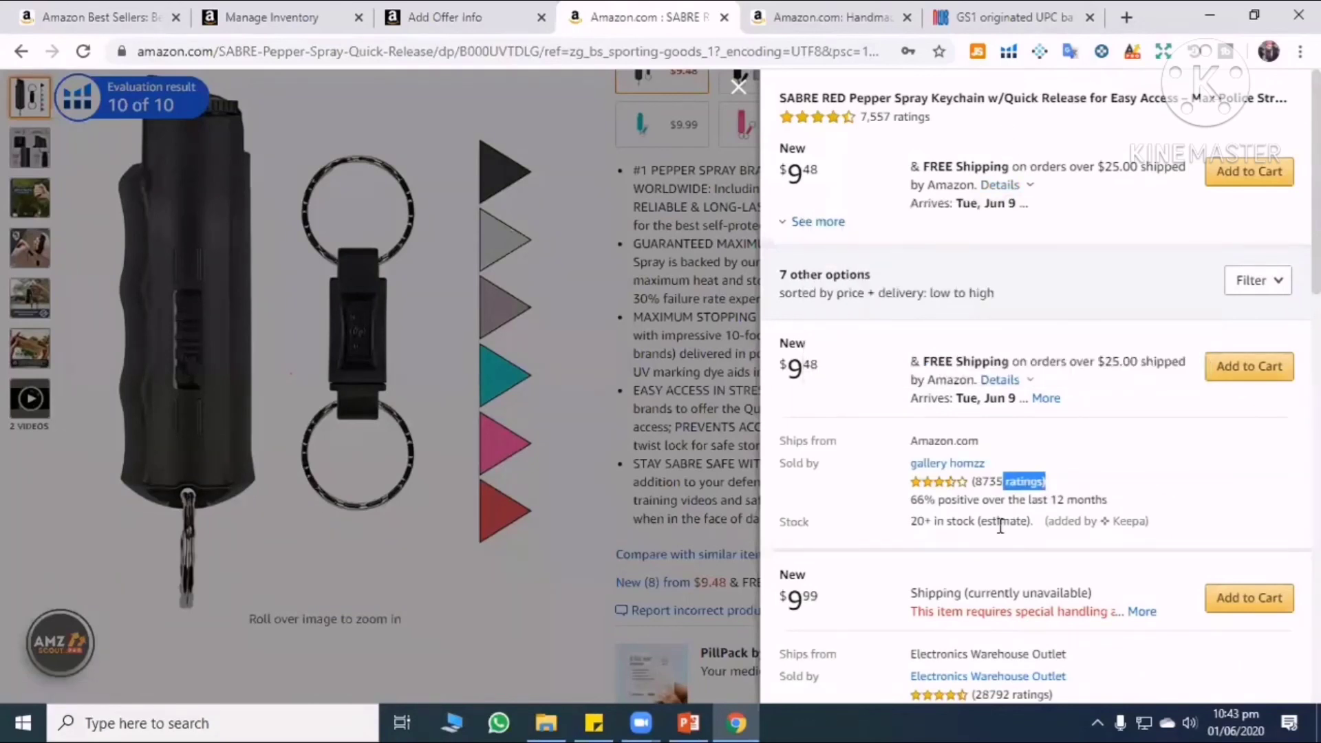
scroll(999, 527, "down", 3)
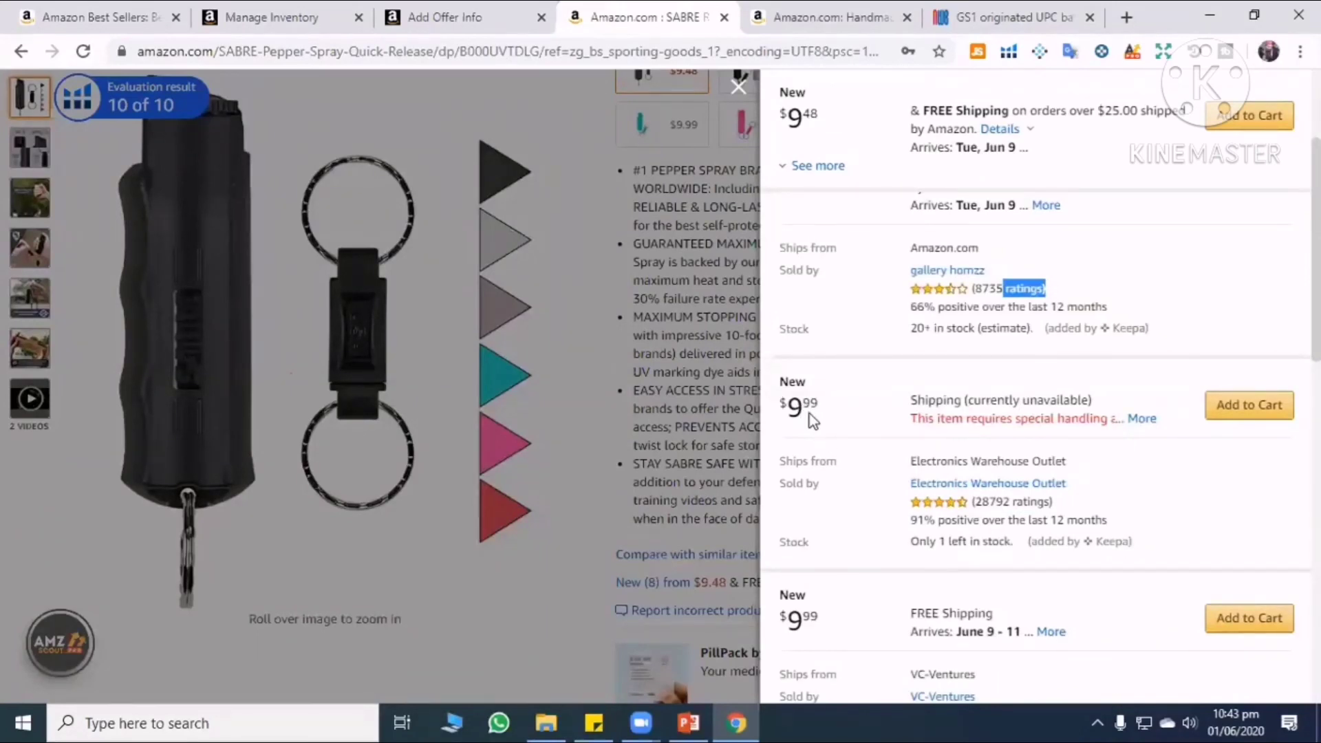
scroll(832, 386, "up", 3)
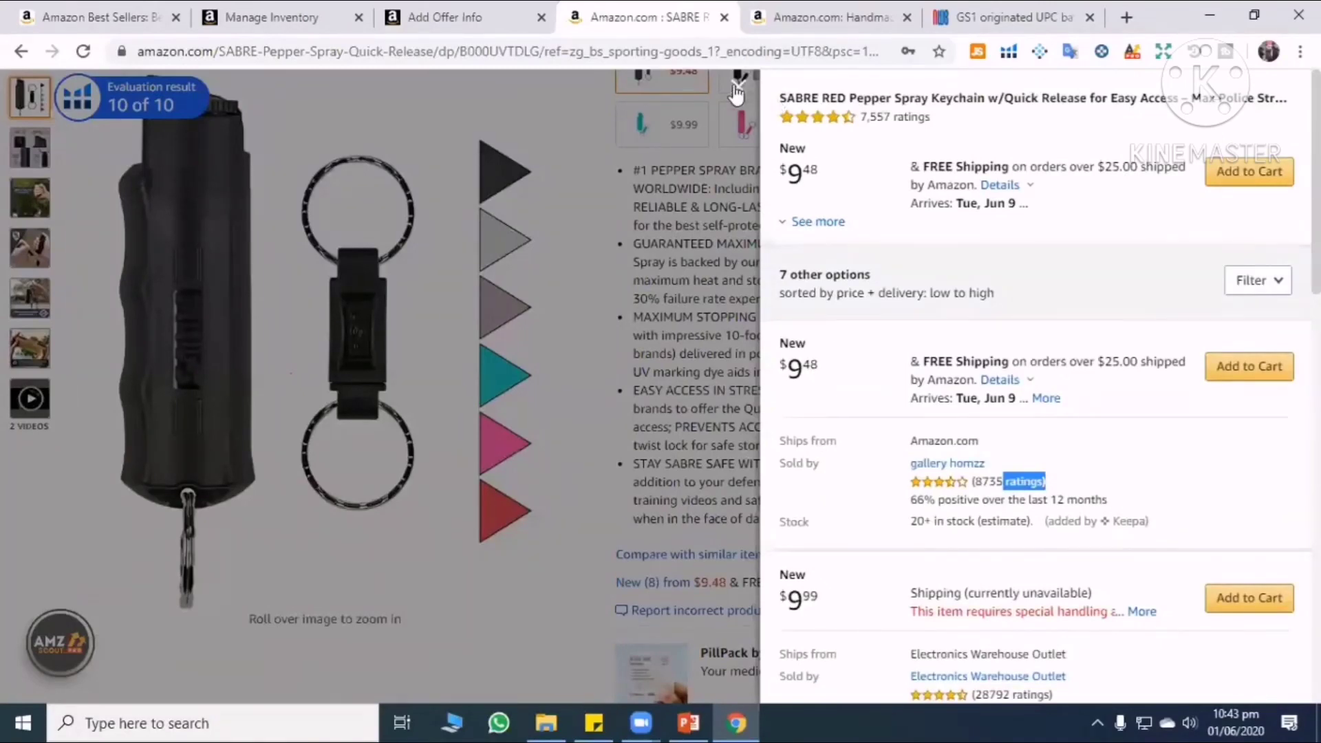
Close the seller offers list and compare the SABRE product page with the Me too Listings slide.
key("Escape")
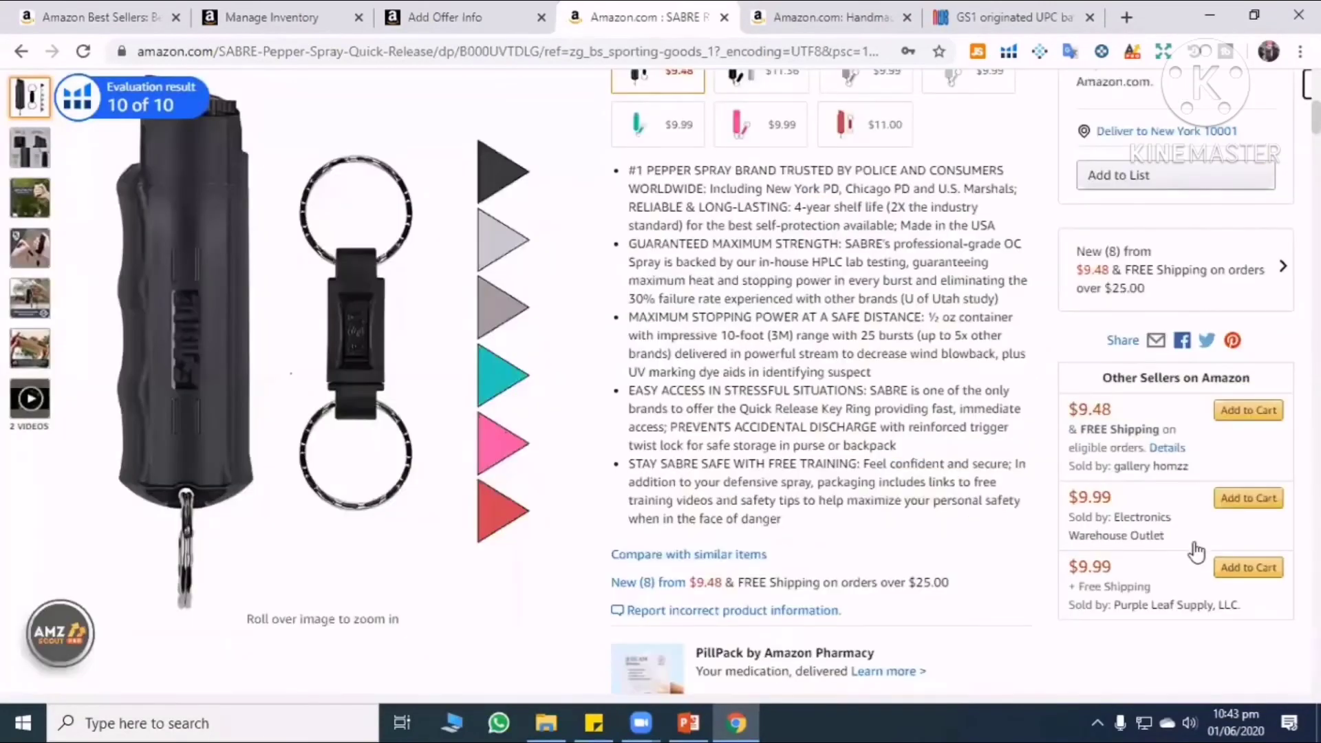
scroll(1028, 536, "up", 3)
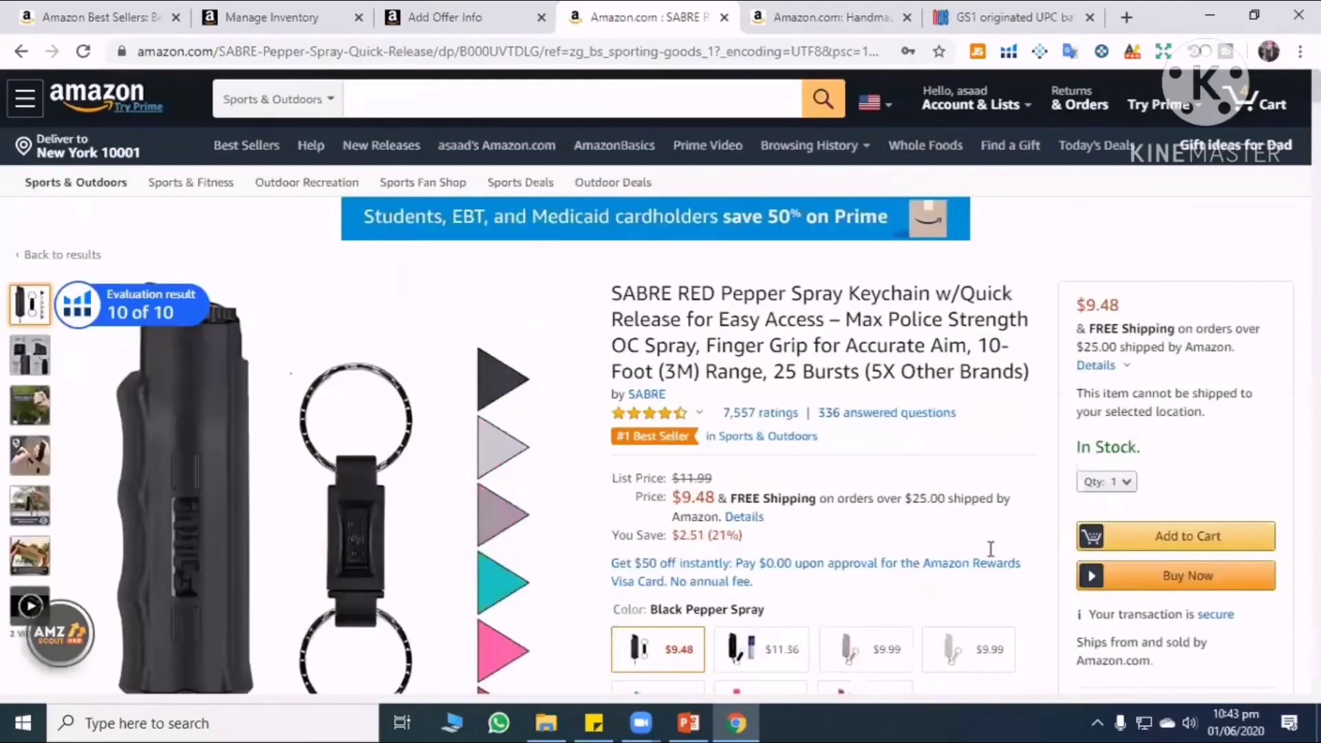
scroll(991, 553, "down", 5)
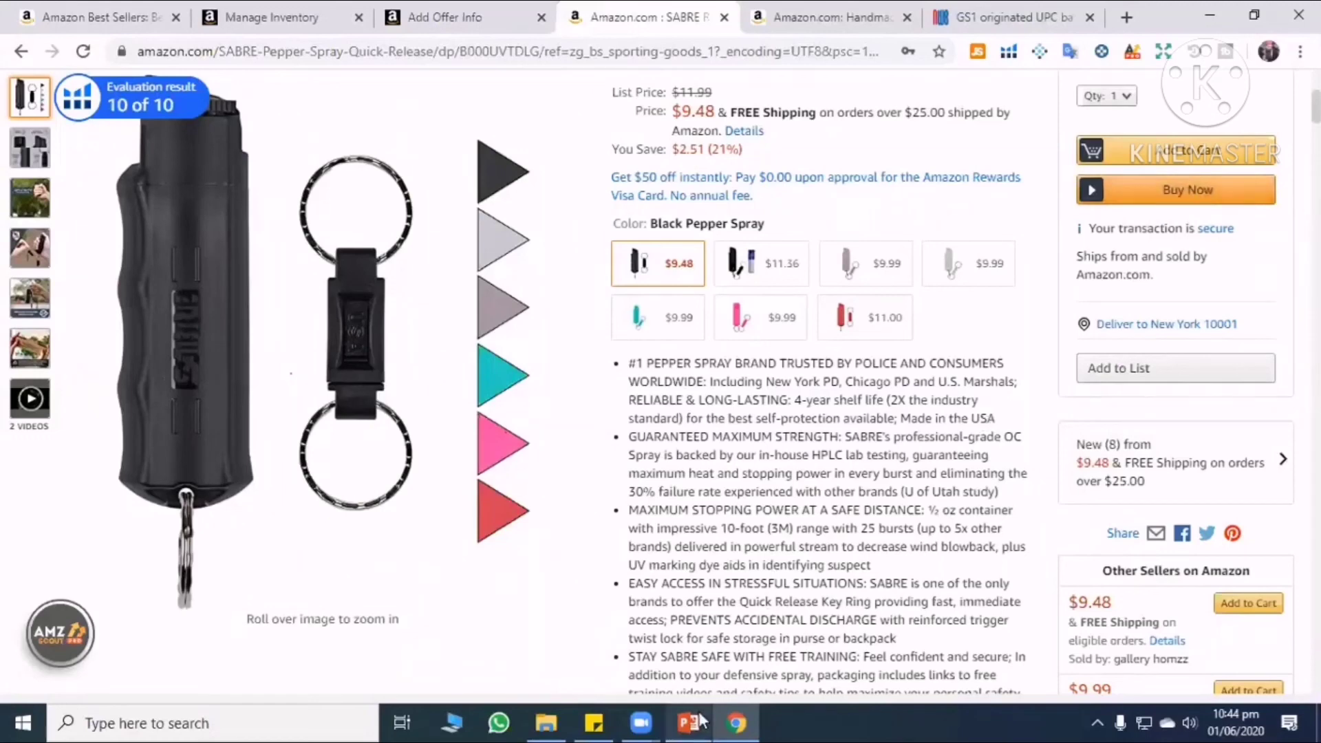
key("alt+Tab")
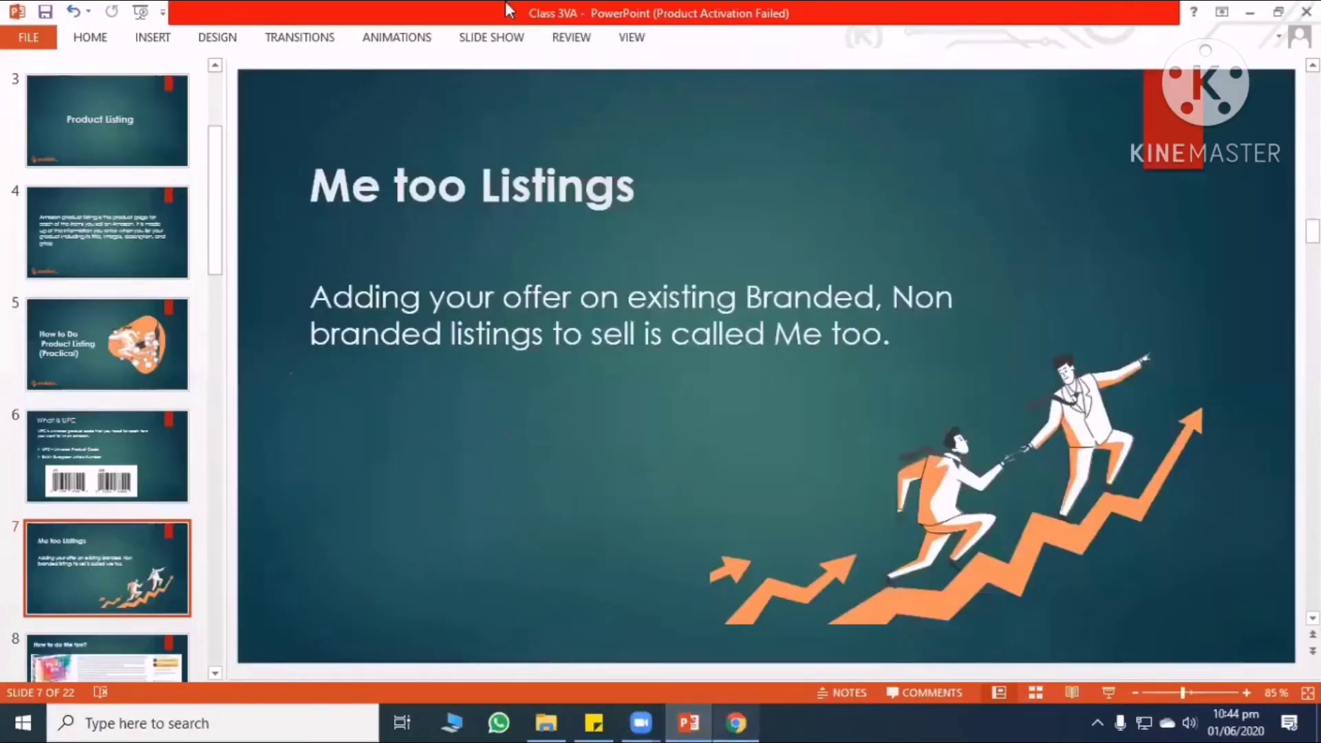
key("alt+Tab")
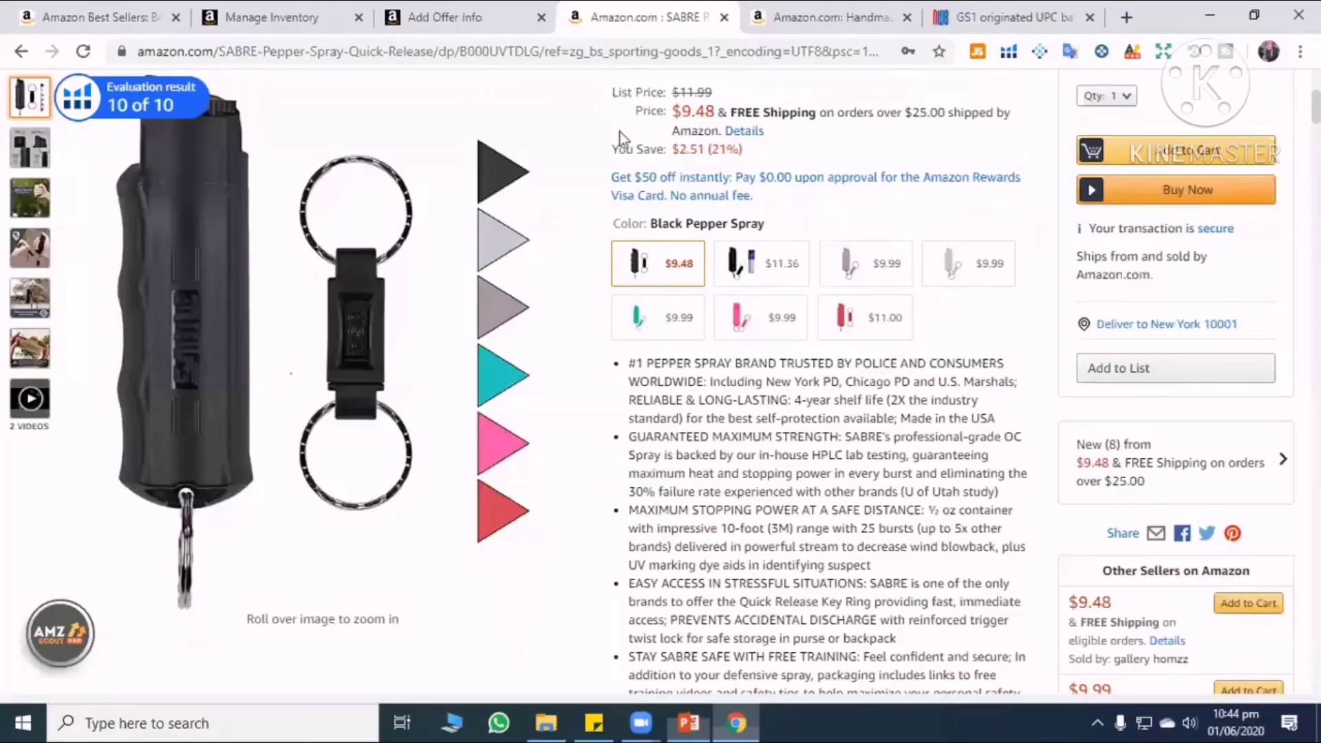
Cycle through the open browser tabs, ending on the Manage Inventory page.
key("ctrl+2")
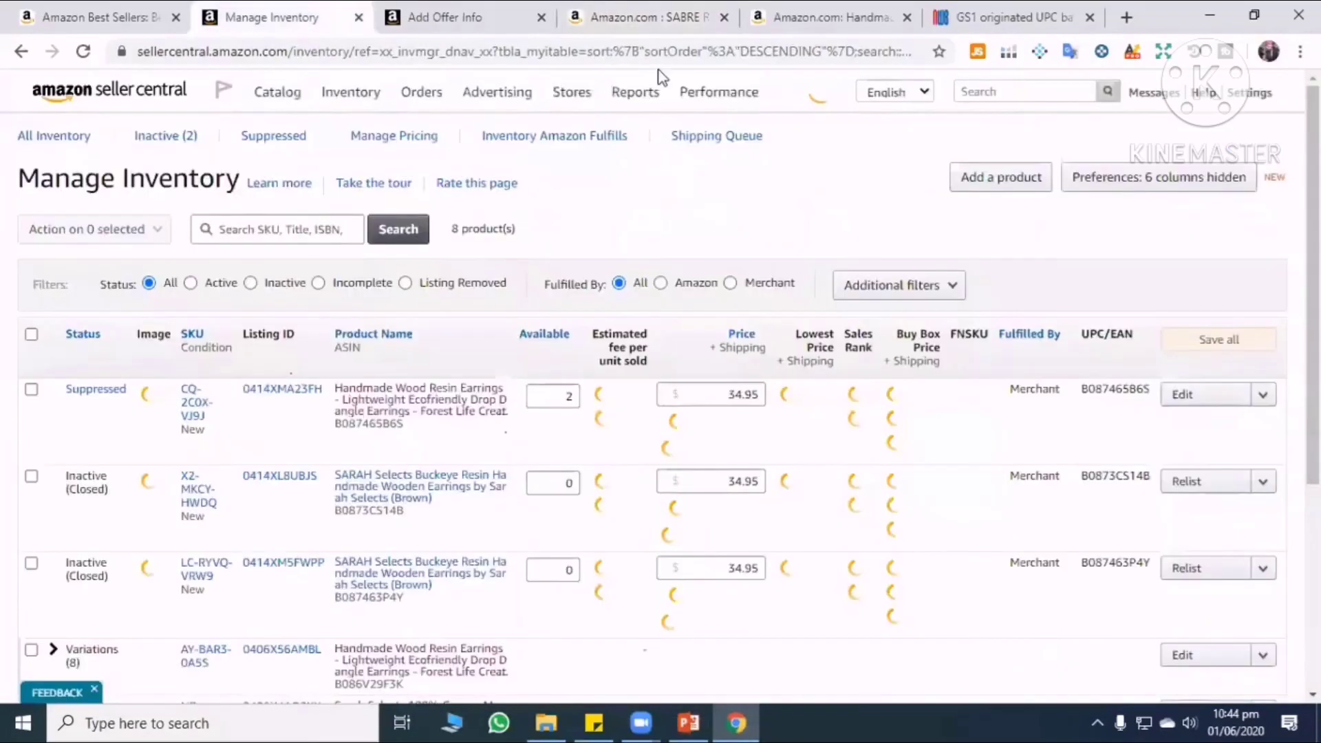
key("ctrl+4")
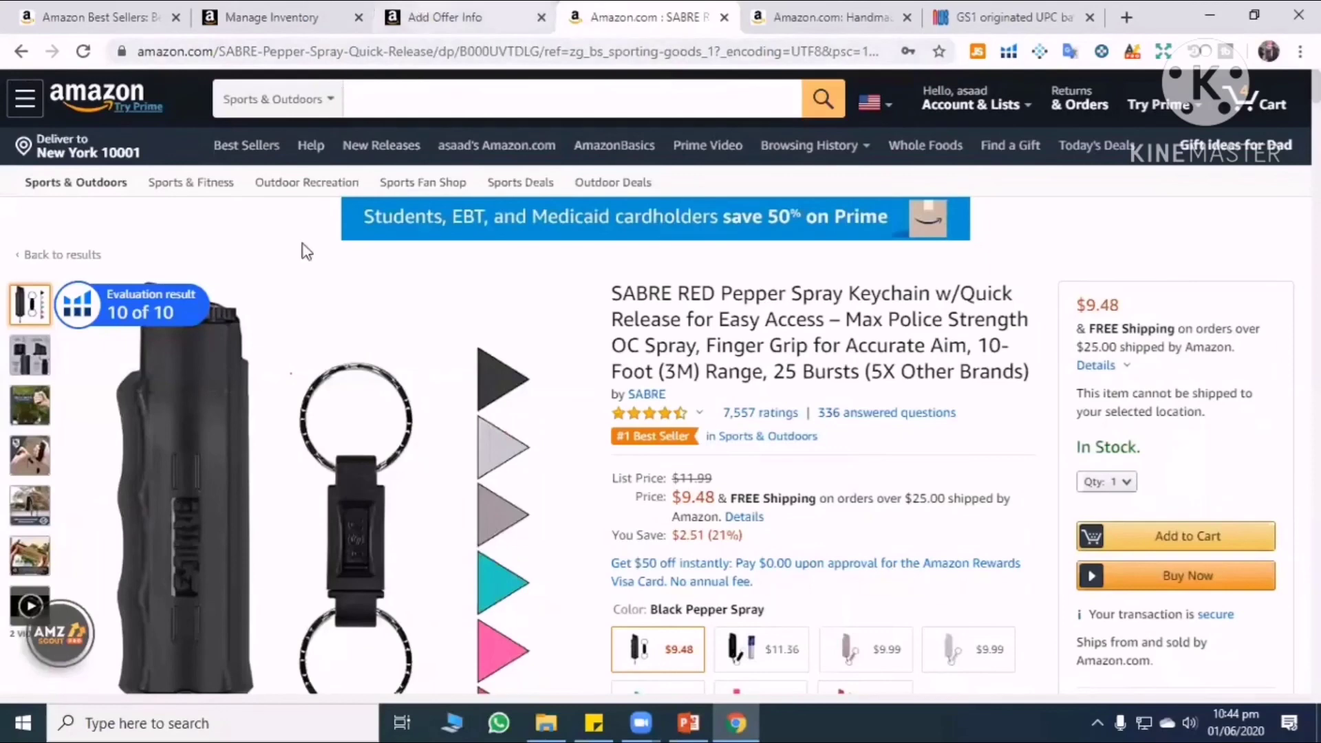
key("ctrl+3")
scroll(311, 118, "up", 3)
key("ctrl+2")
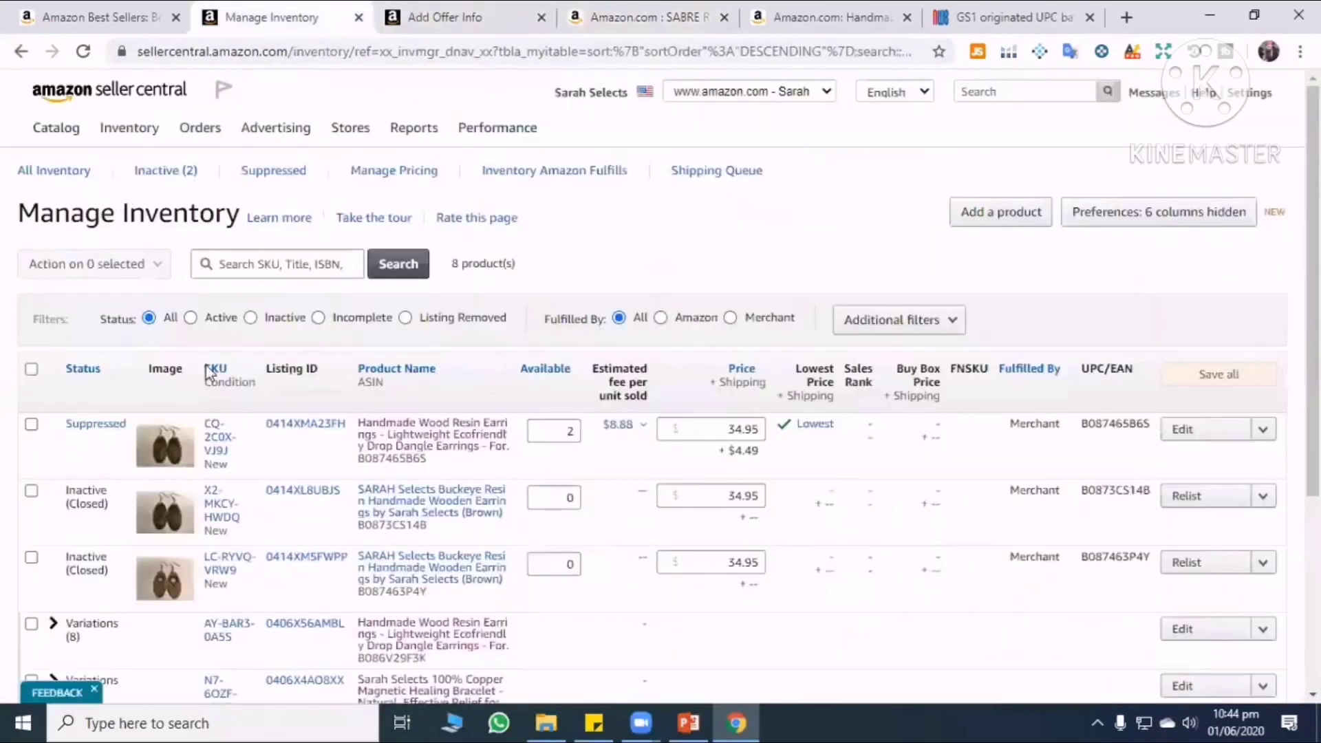
Search the Add Products catalog for the pasted ASIN B000UVTDLG.
left_click(69, 165)
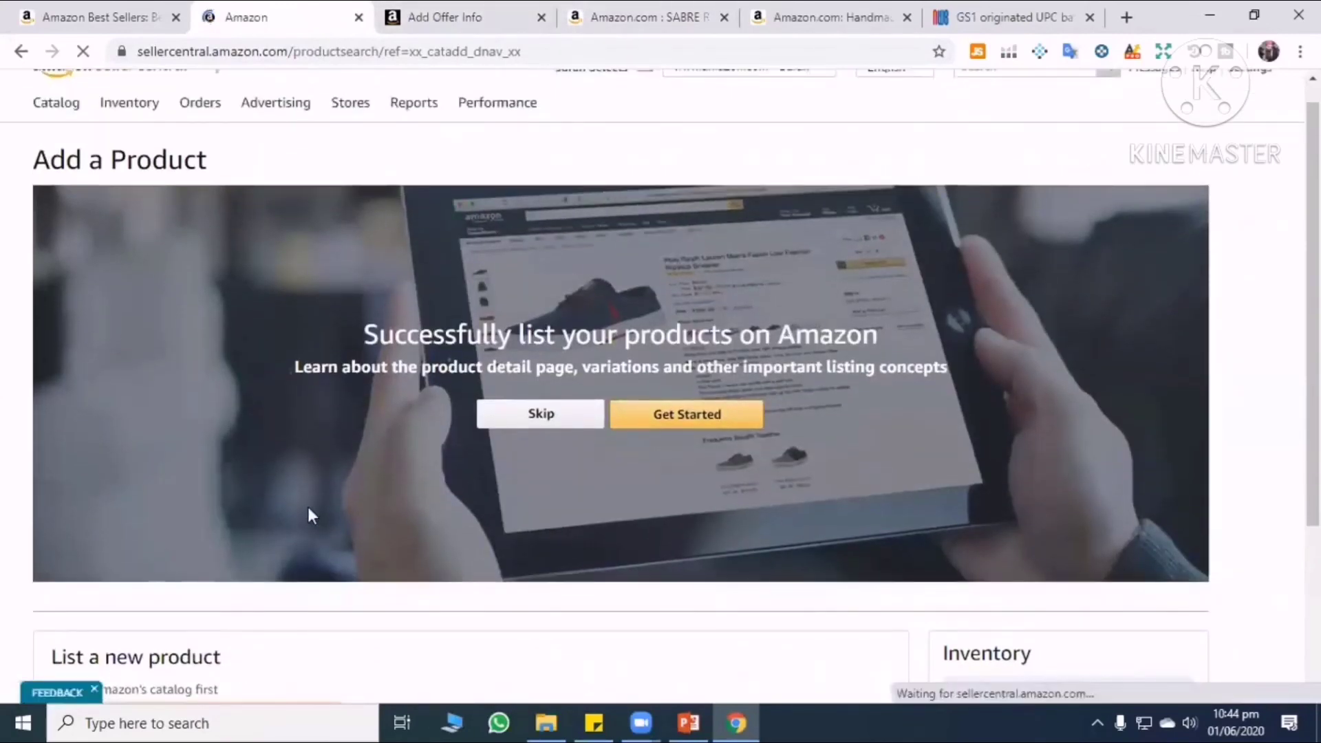
scroll(310, 508, "down", 3)
left_click(284, 534)
right_click(284, 534)
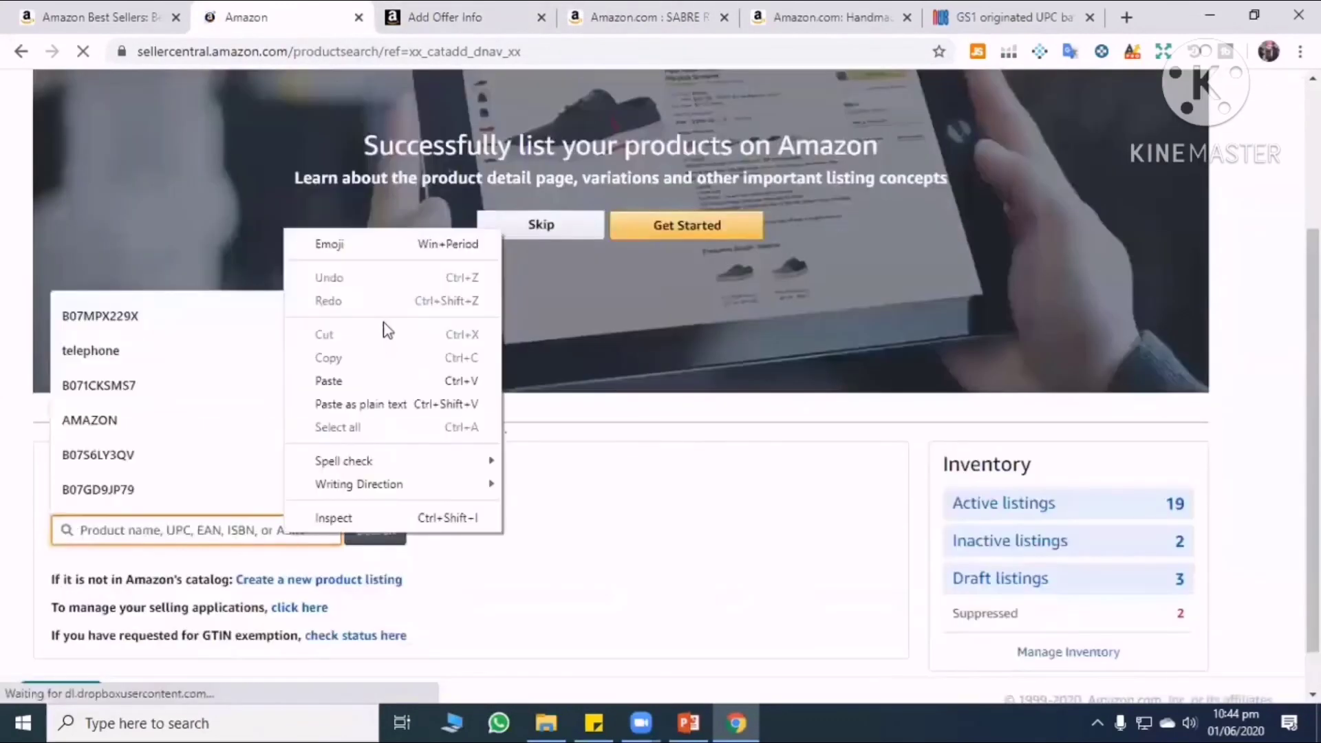
type("B000UVTDLG")
left_click(380, 534)
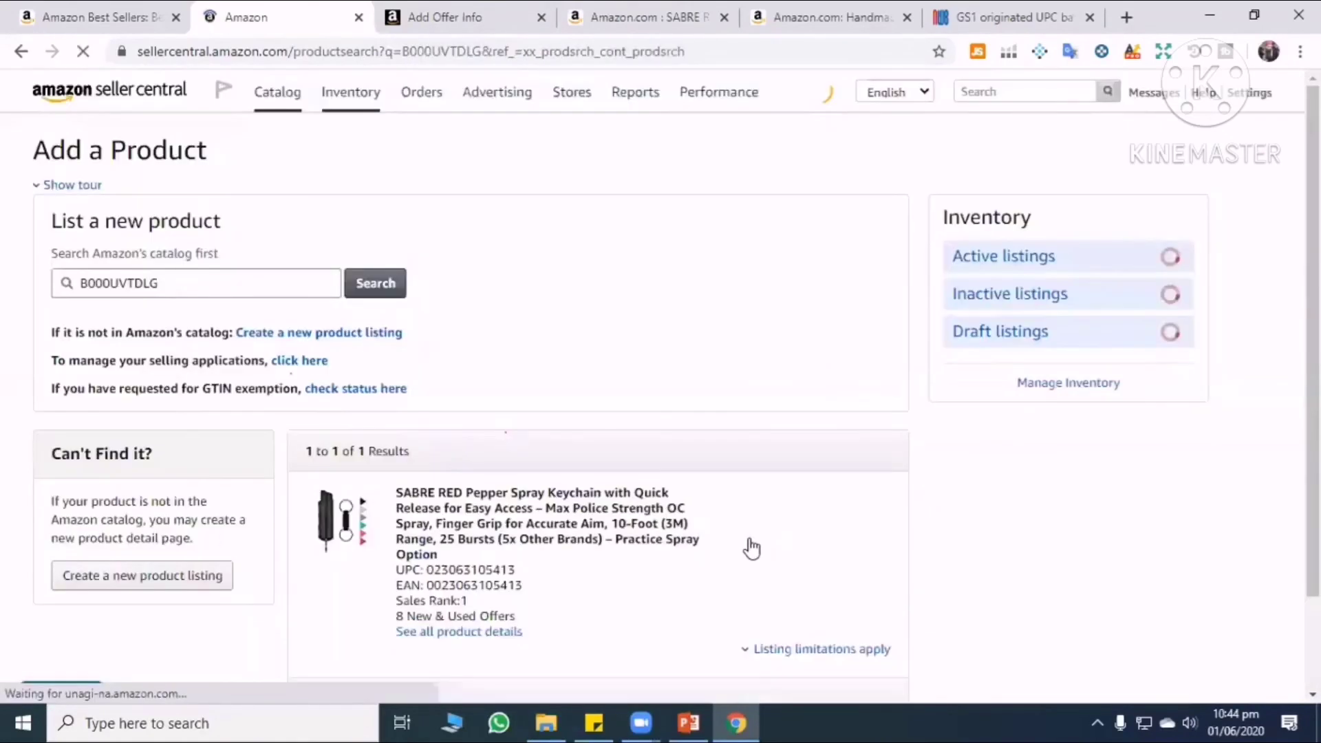
Show the listing limitations: Collectible and Used open, New needs approval, Refurbished barred.
scroll(751, 549, "down", 2)
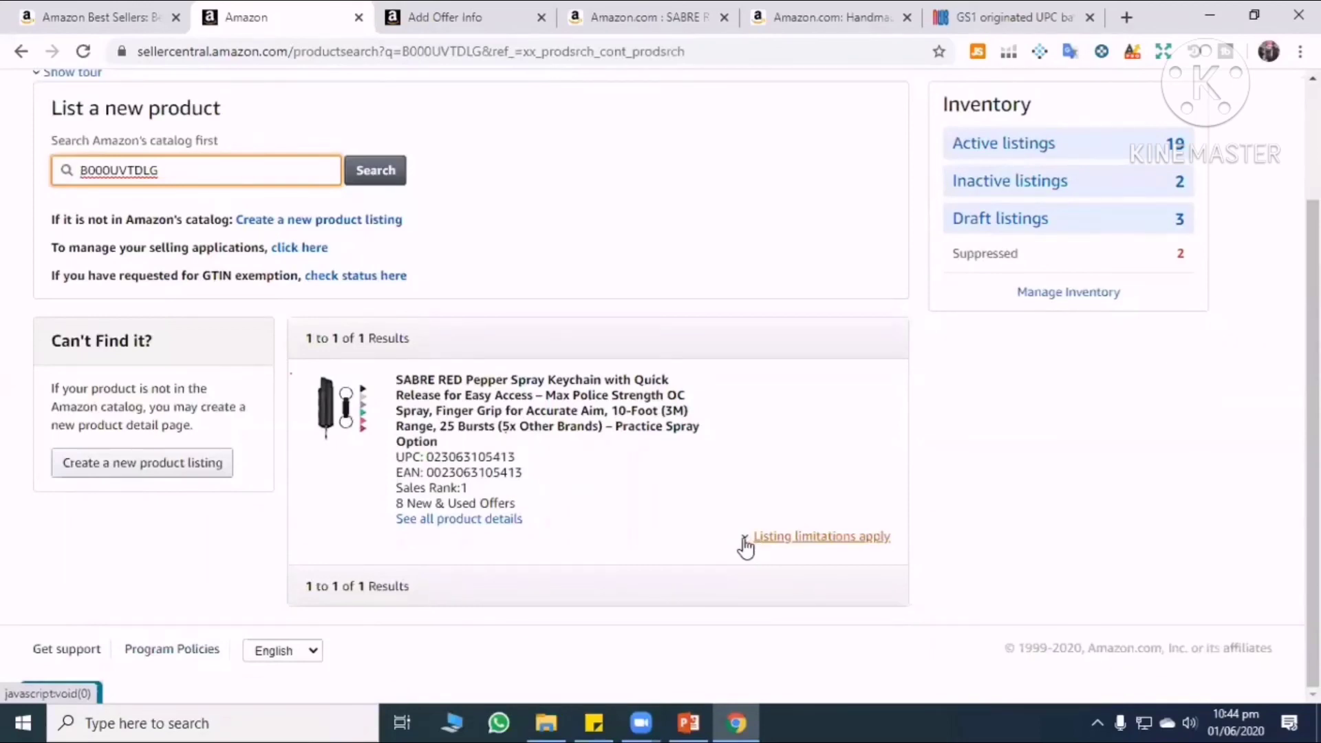
left_click(746, 540)
scroll(542, 437, "down", 3)
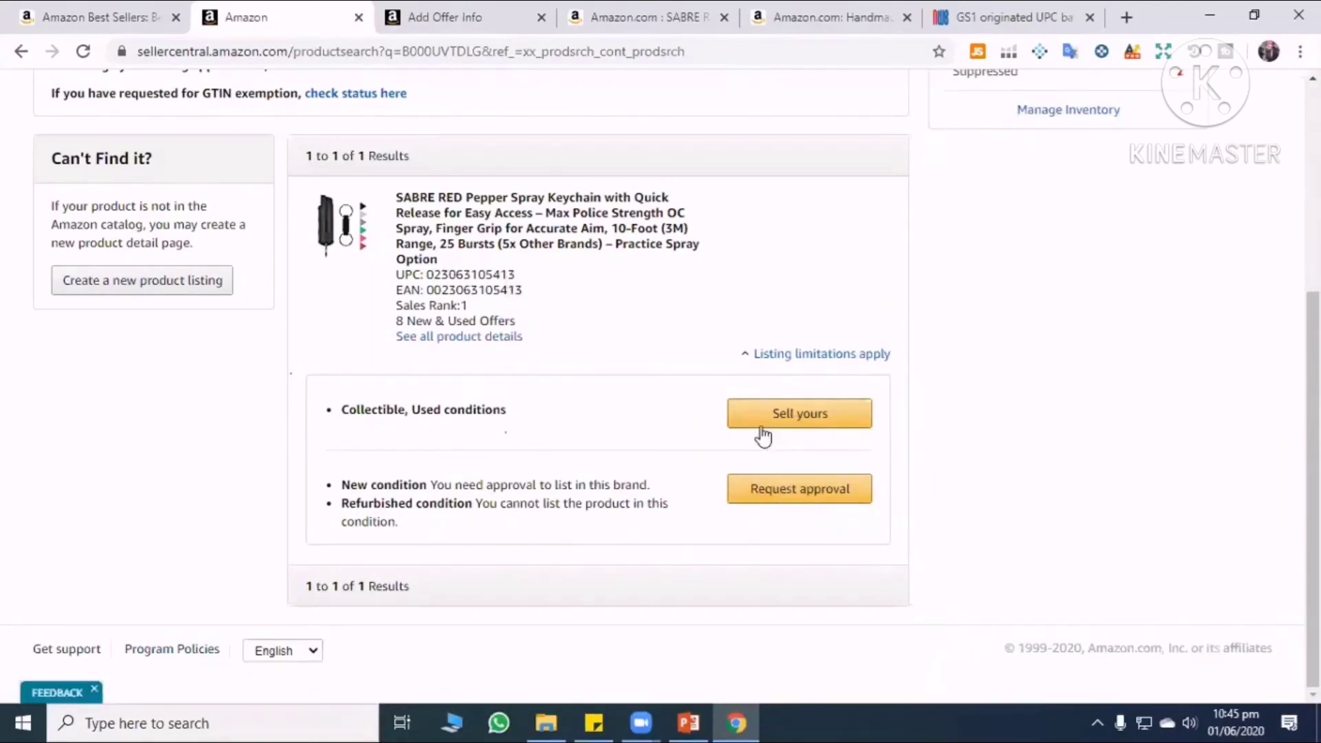
Start a Sell yours offer, reach the Your price and Seller SKU fields, then revisit the Amazon page.
left_click(806, 426)
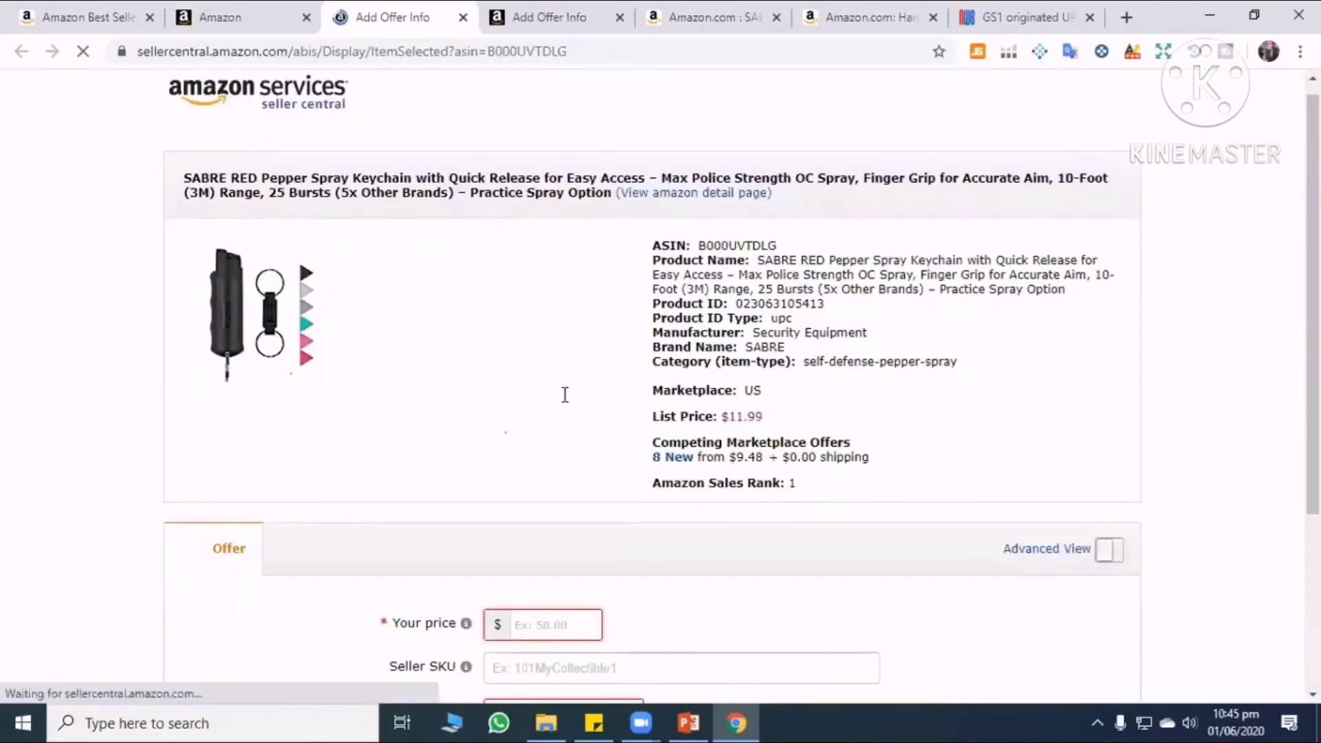
scroll(616, 379, "down", 3)
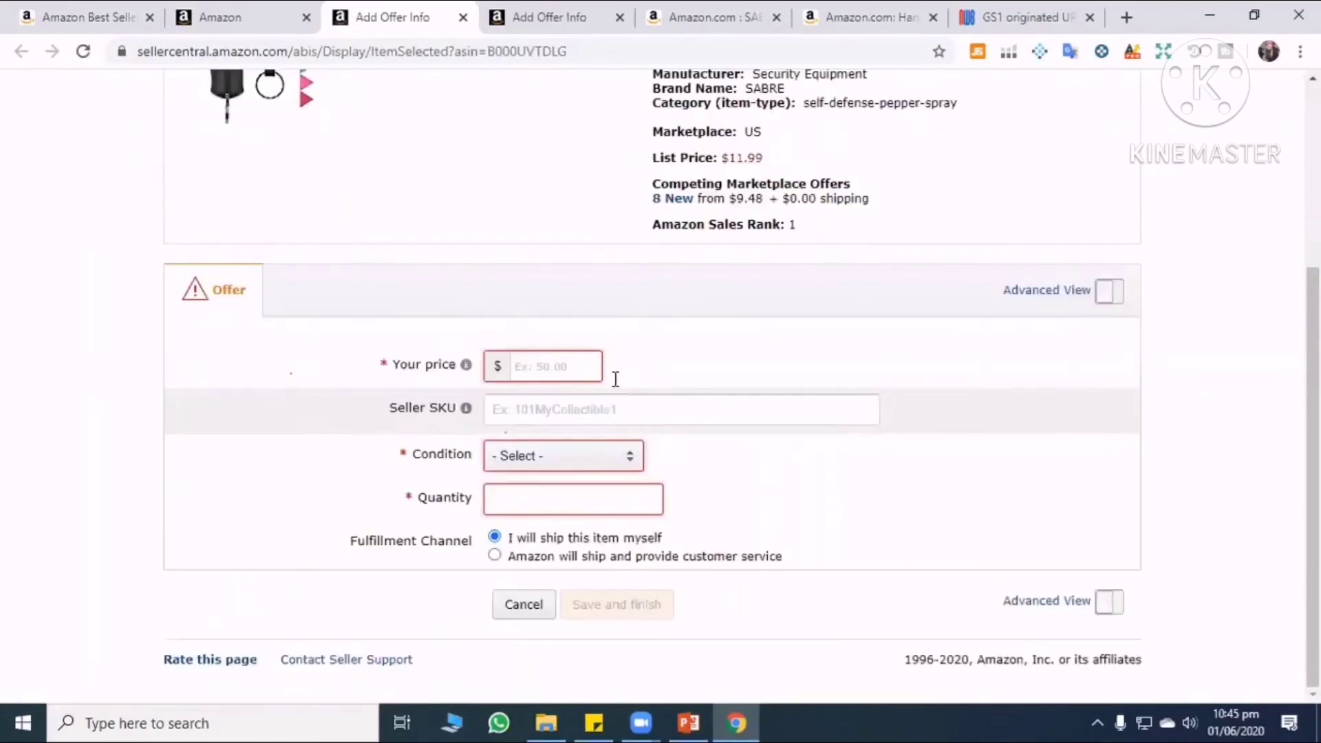
left_click(560, 366)
left_click(749, 411)
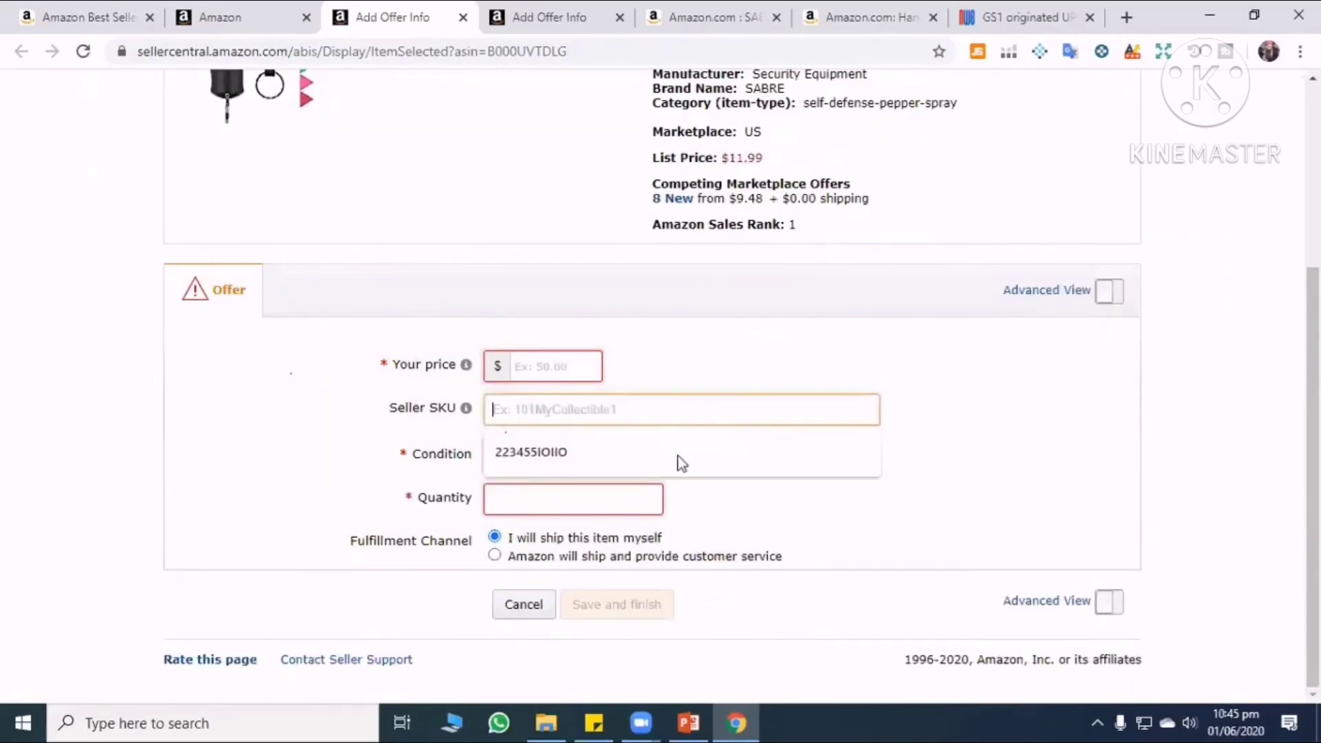
left_click(571, 526)
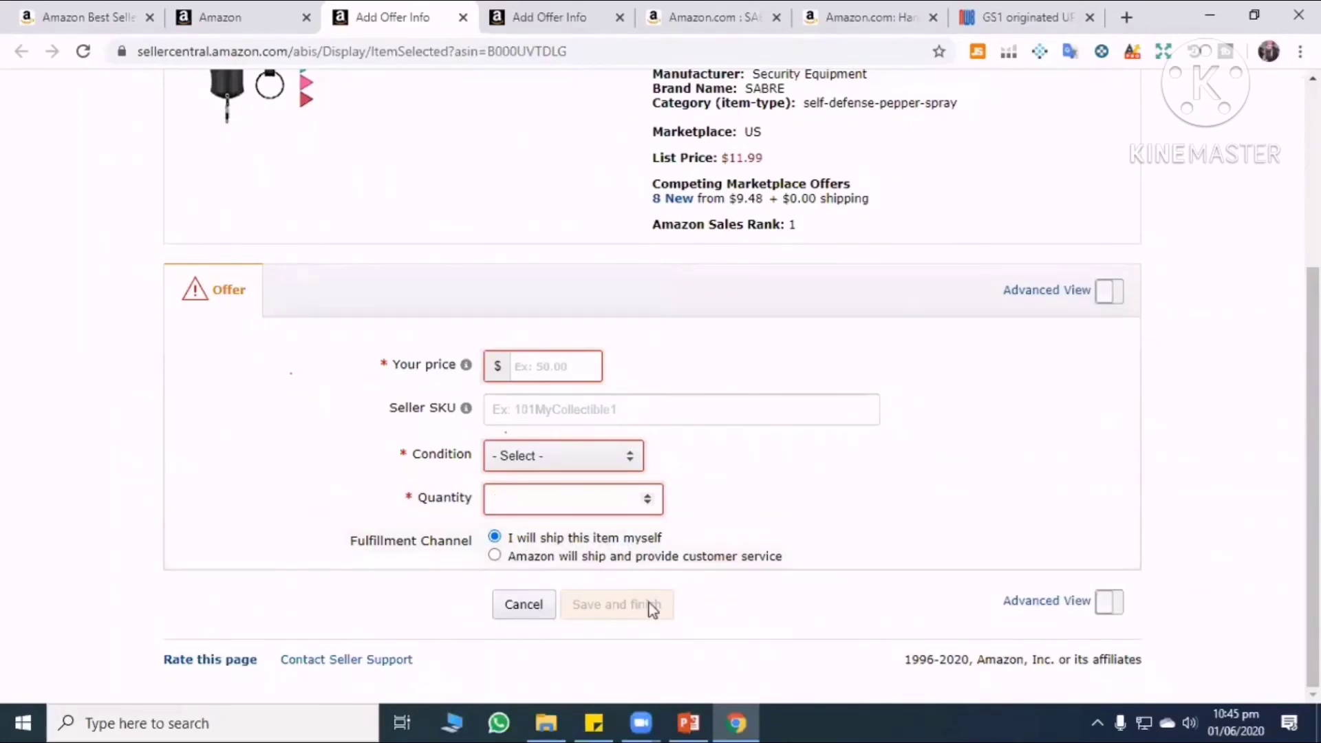
left_click(688, 21)
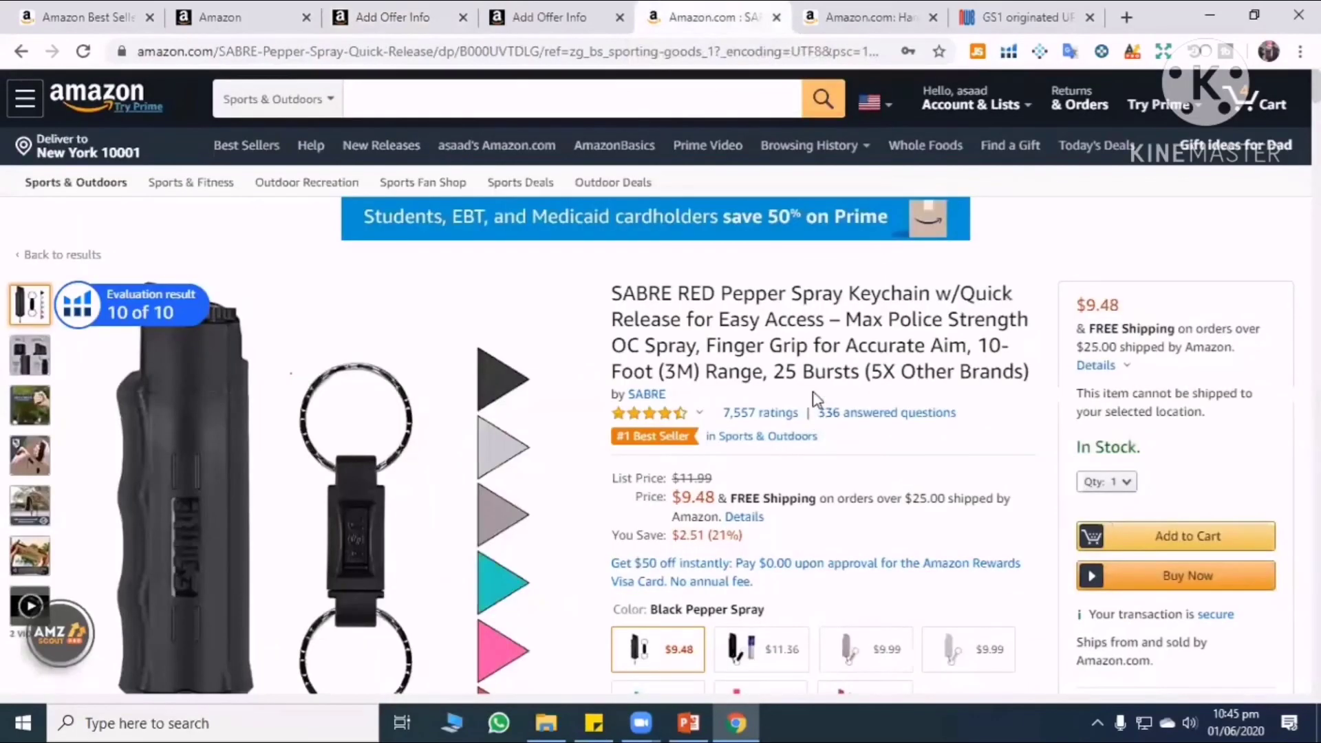
Scroll through the SABRE product page and the New (8) competing seller offers.
scroll(816, 394, "down", 8)
scroll(815, 391, "up", 3)
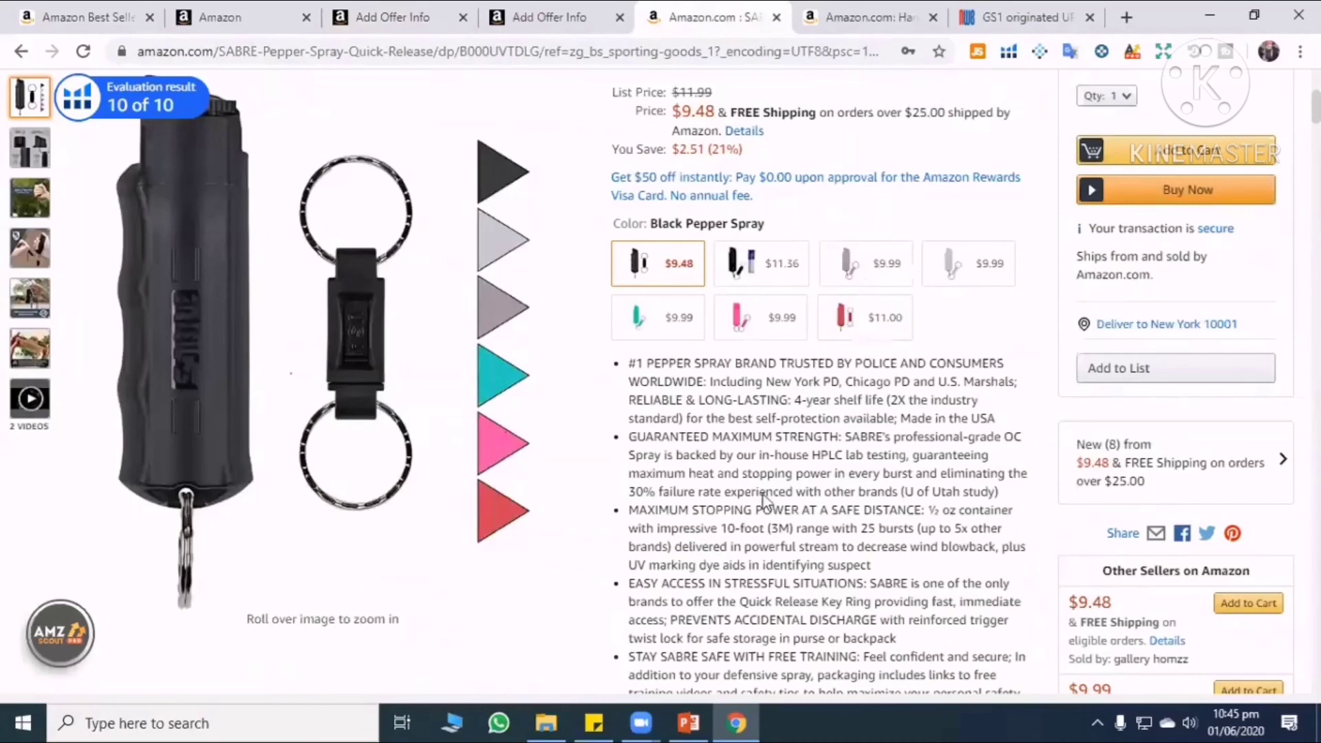
scroll(877, 497, "up", 6)
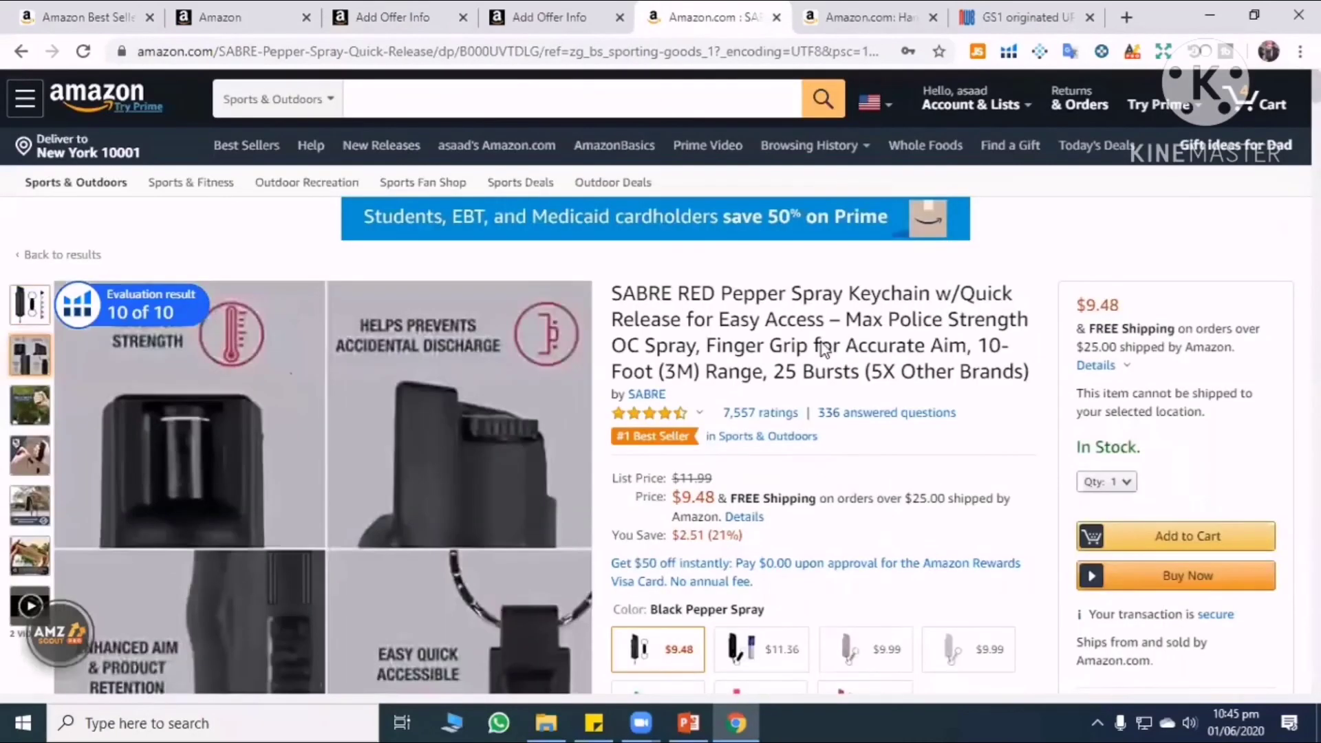
scroll(836, 206, "down", 8)
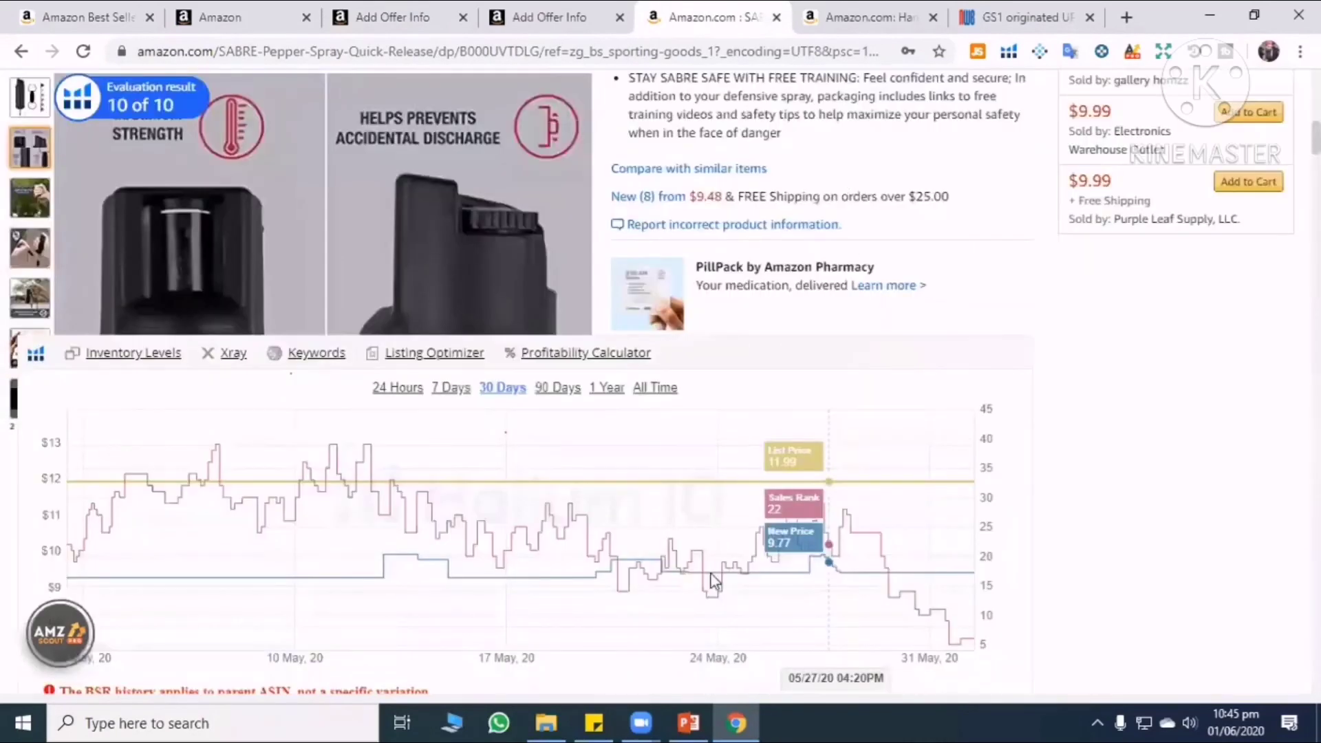
scroll(694, 594, "up", 3)
scroll(686, 593, "up", 3)
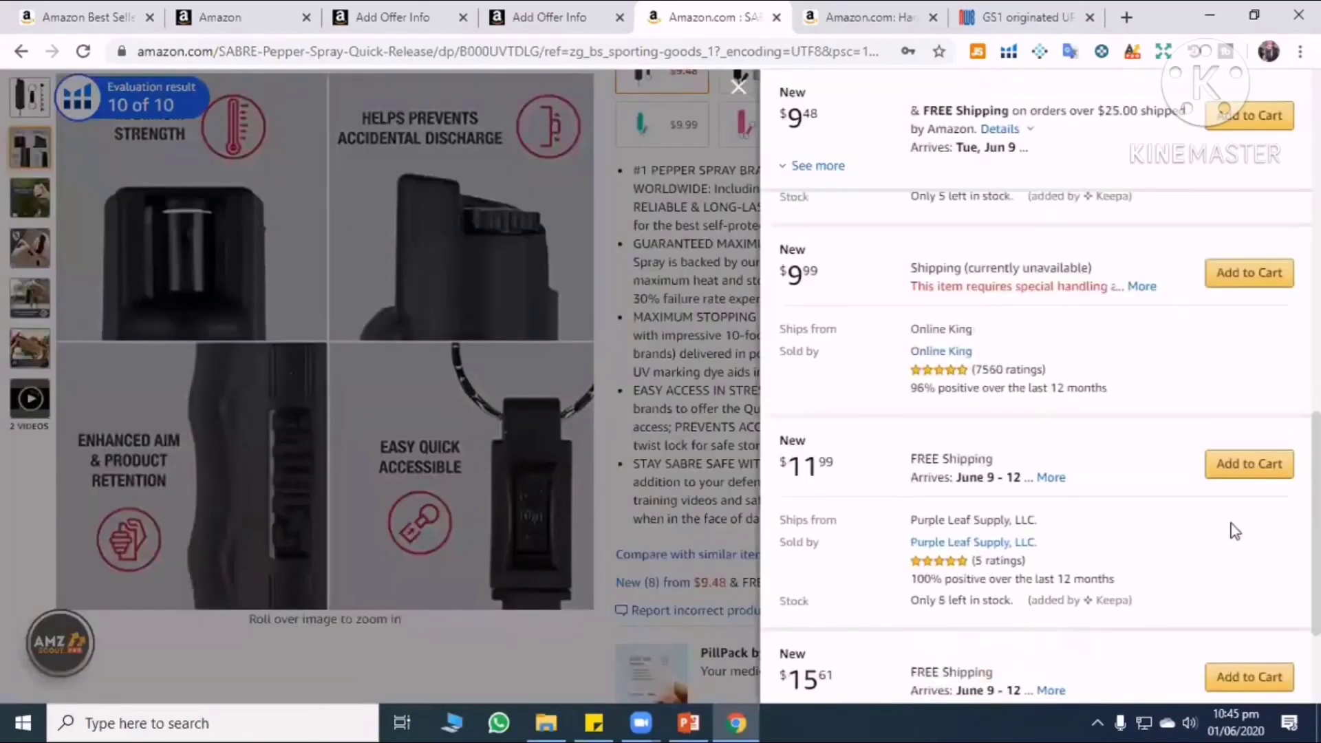
scroll(1231, 523, "down", 3)
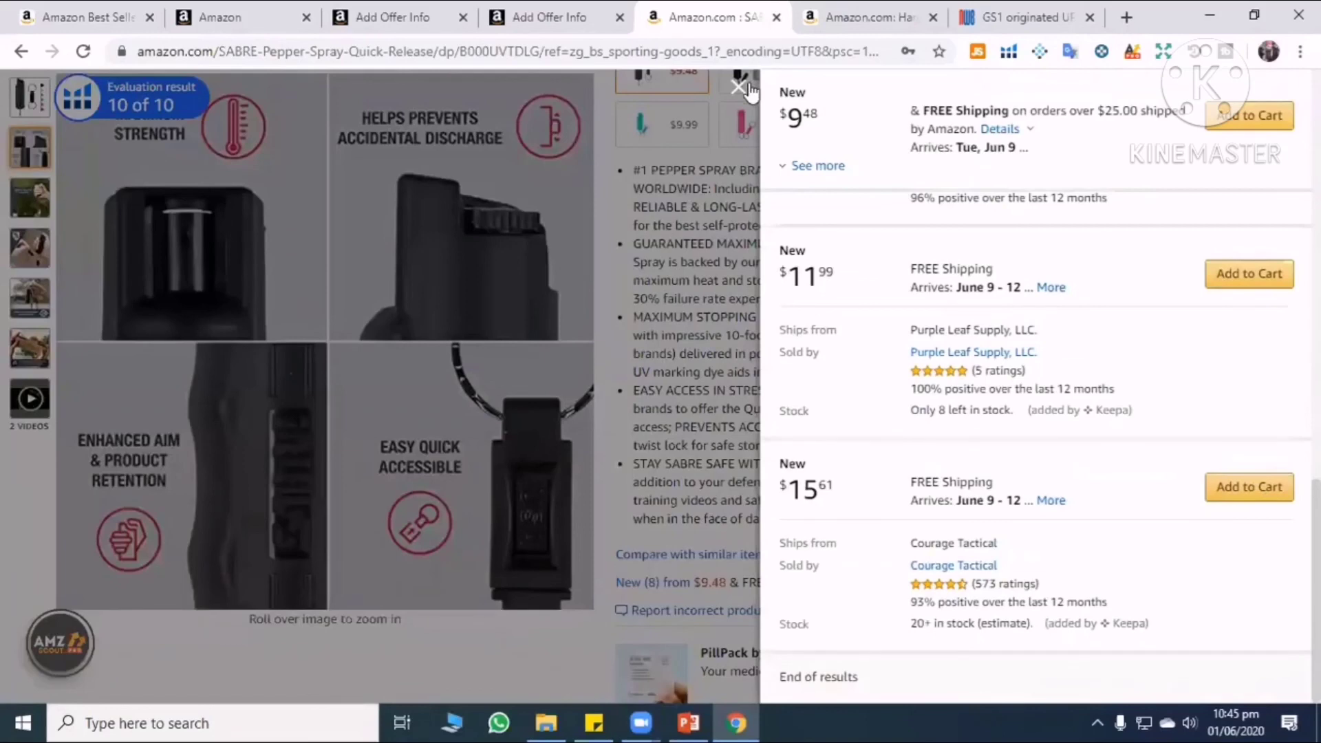
Close the offers list and return to the offer form holding price 8.99 and SKU Sabre-K.
key("Escape")
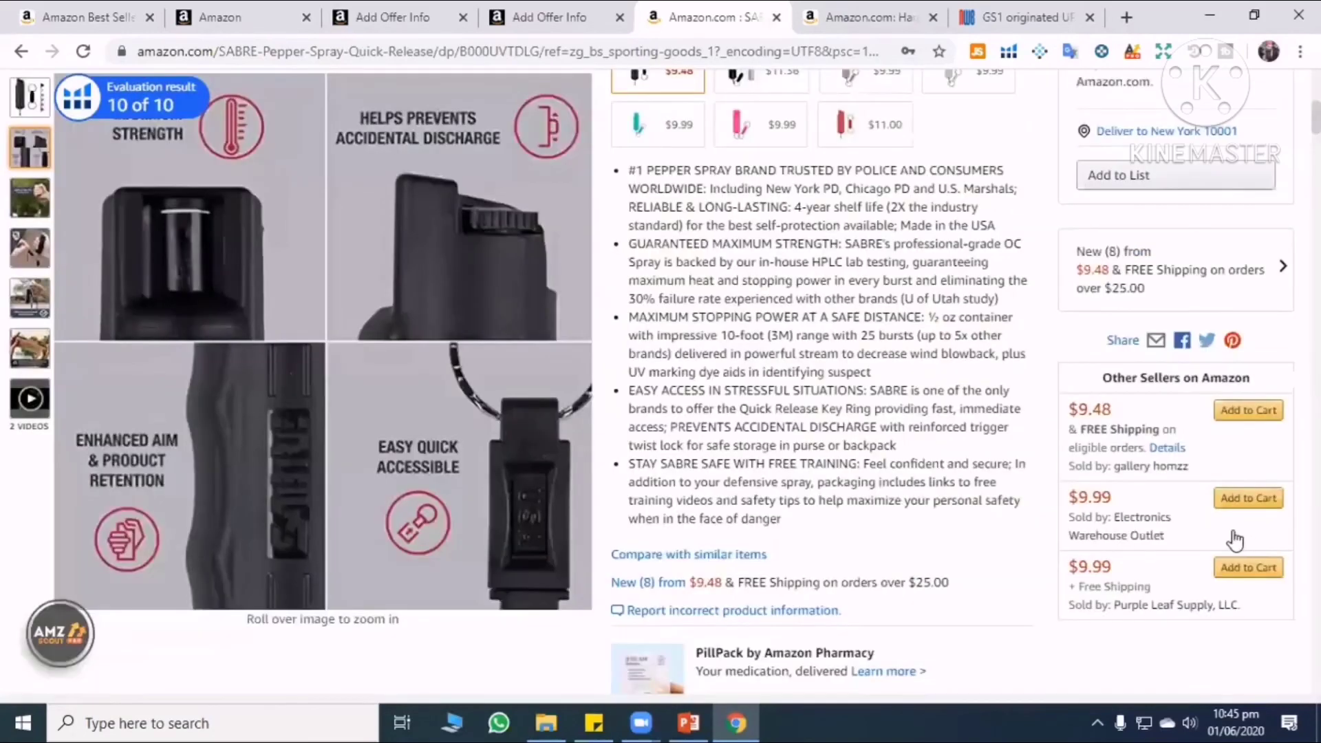
scroll(1235, 540, "up", 3)
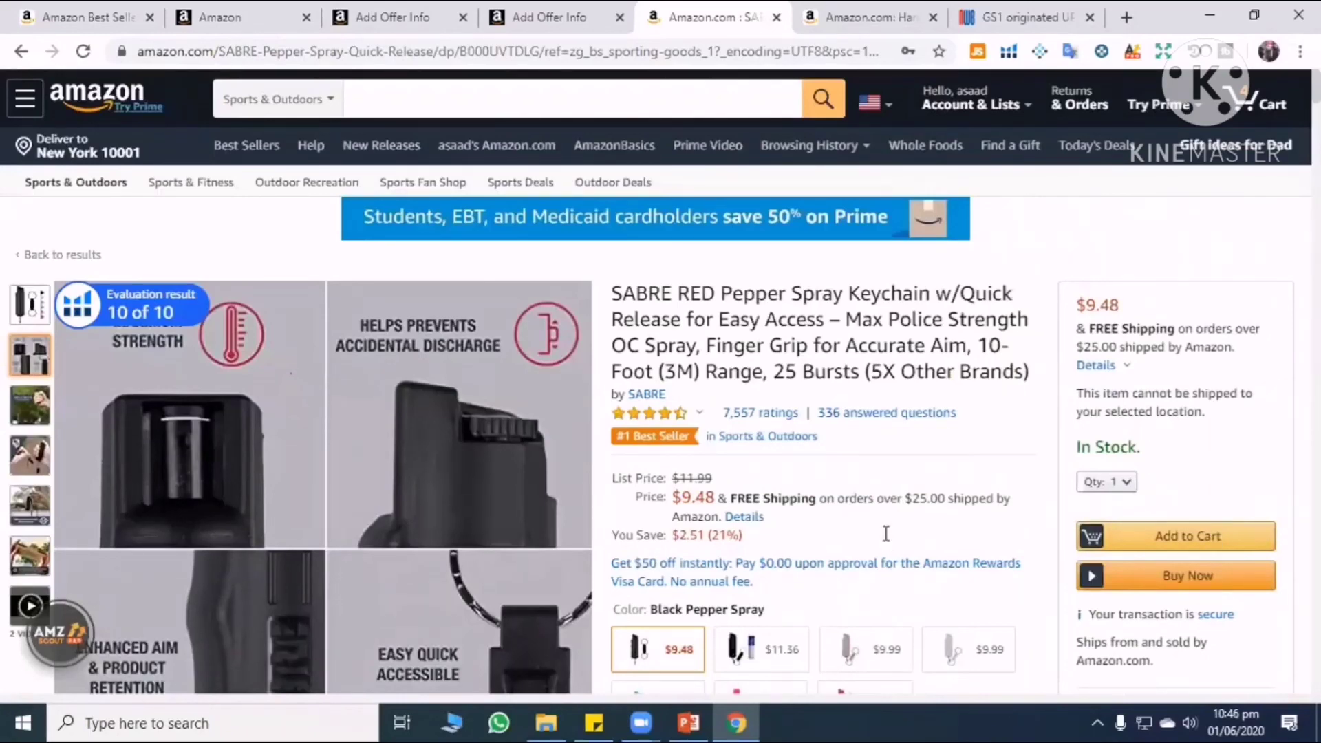
scroll(668, 590, "down", 8)
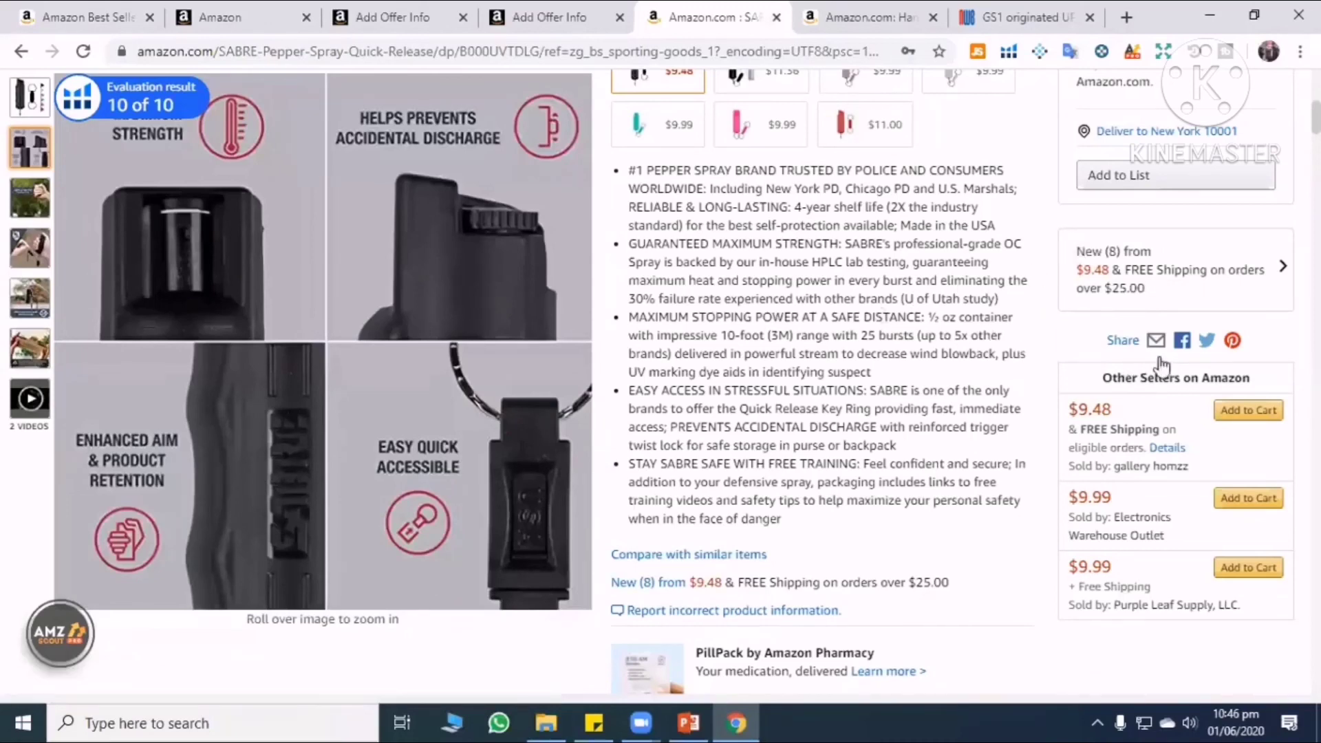
scroll(1169, 363, "up", 5)
scroll(753, 358, "up", 1)
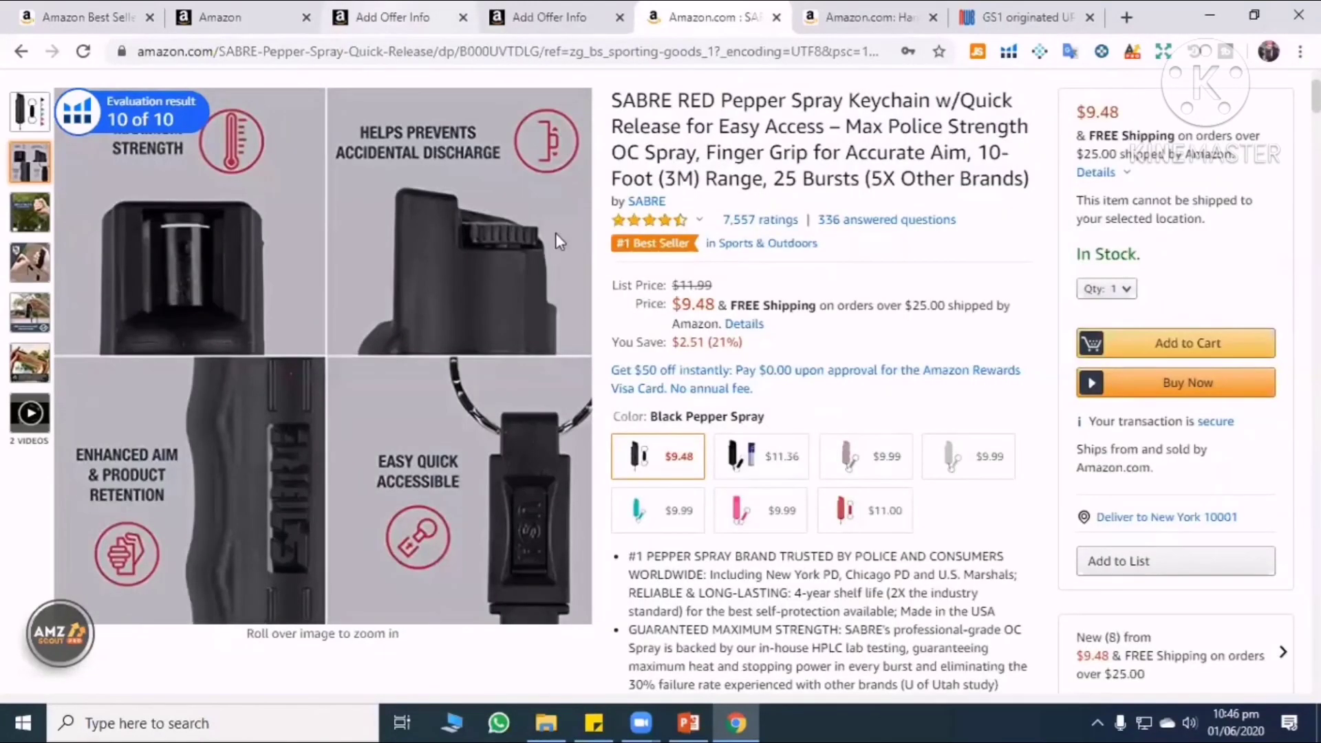
left_click(536, 27)
left_click(457, 19)
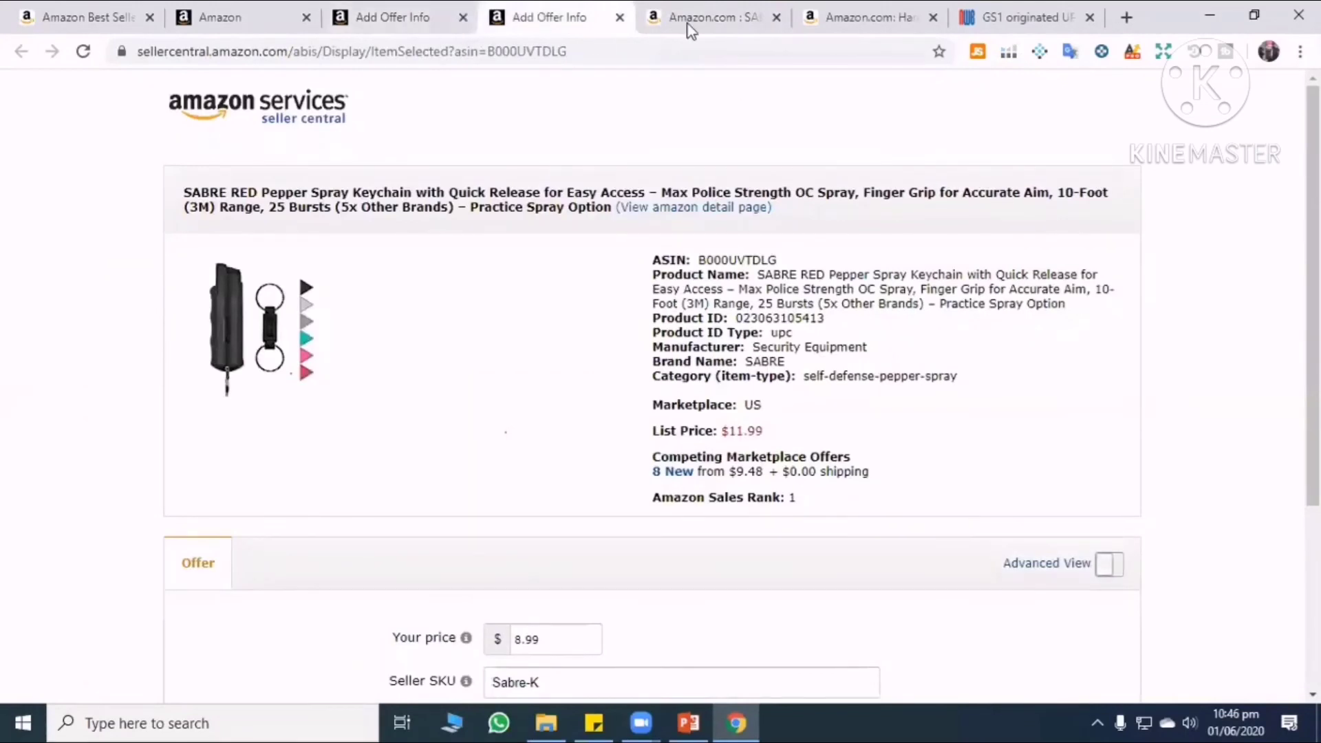